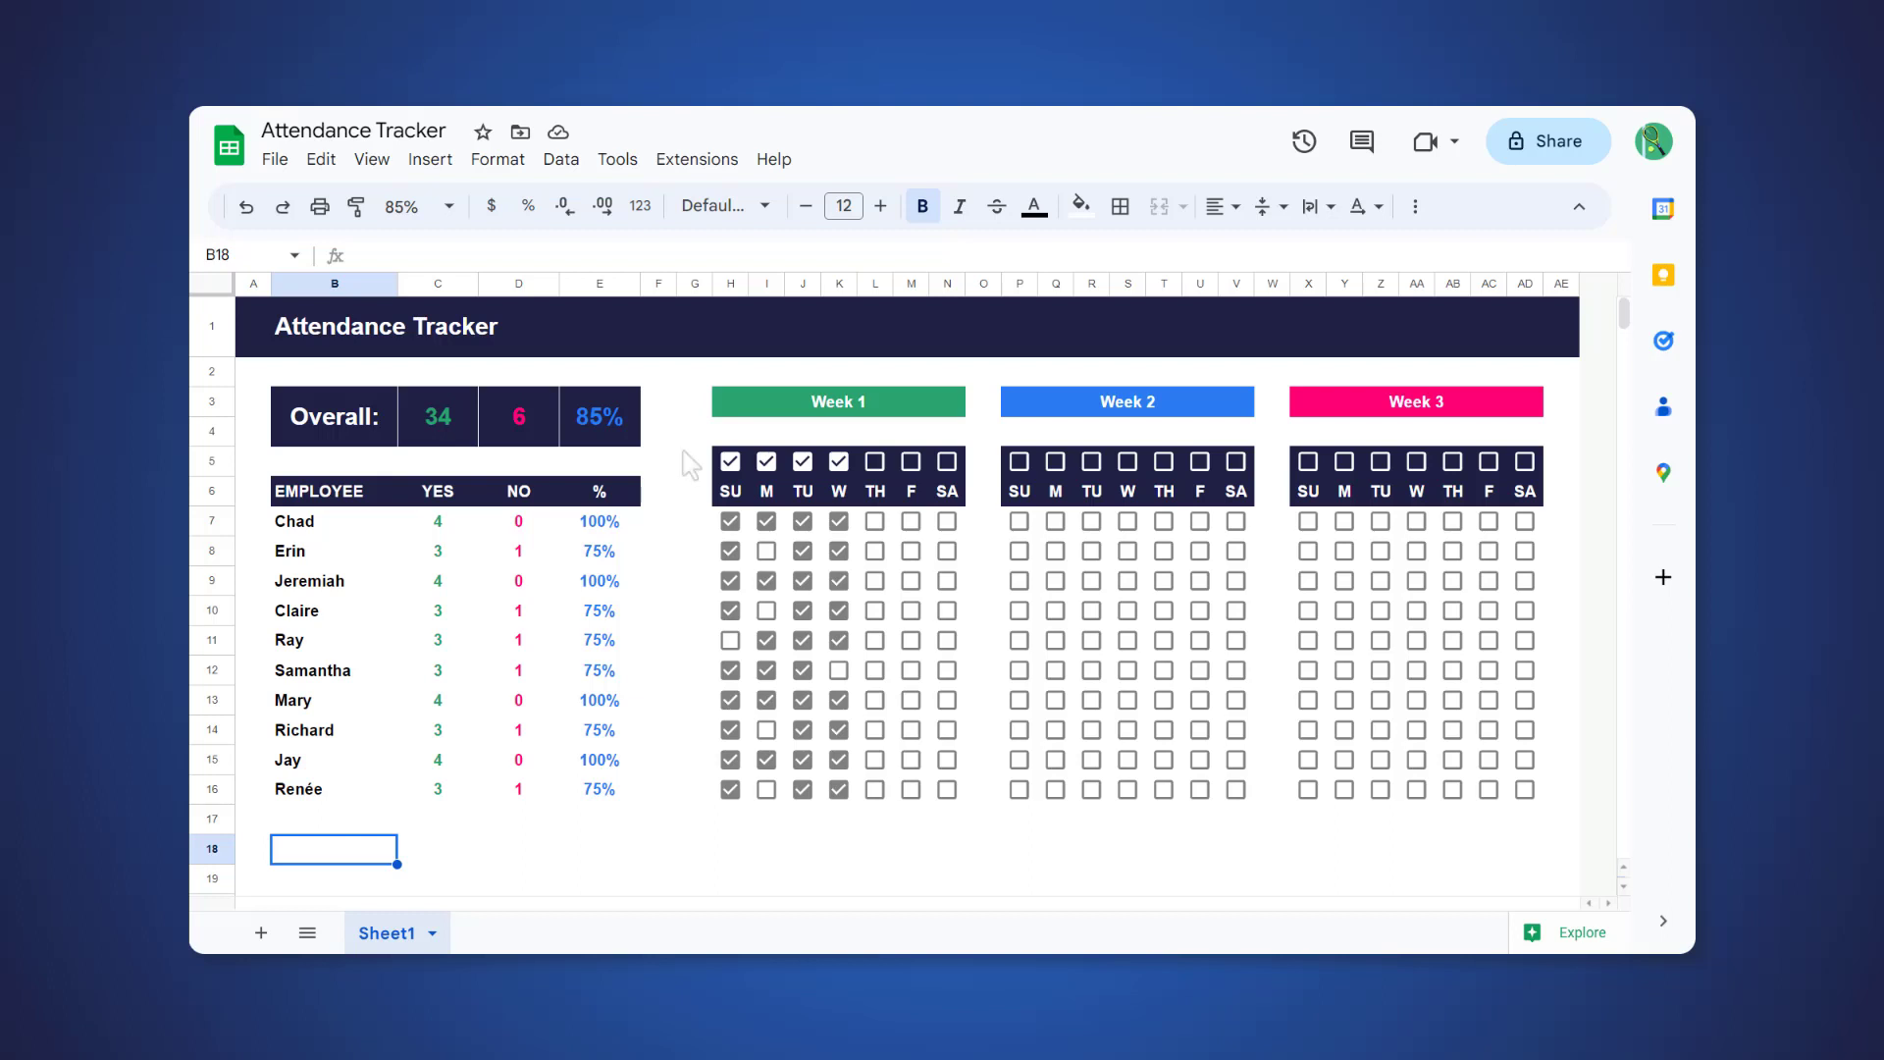
Step: Tick the Week 1 Thursday header checkbox and eight employees' Thursday boxes
{"action": "left_click", "coordinate": [873, 461]}
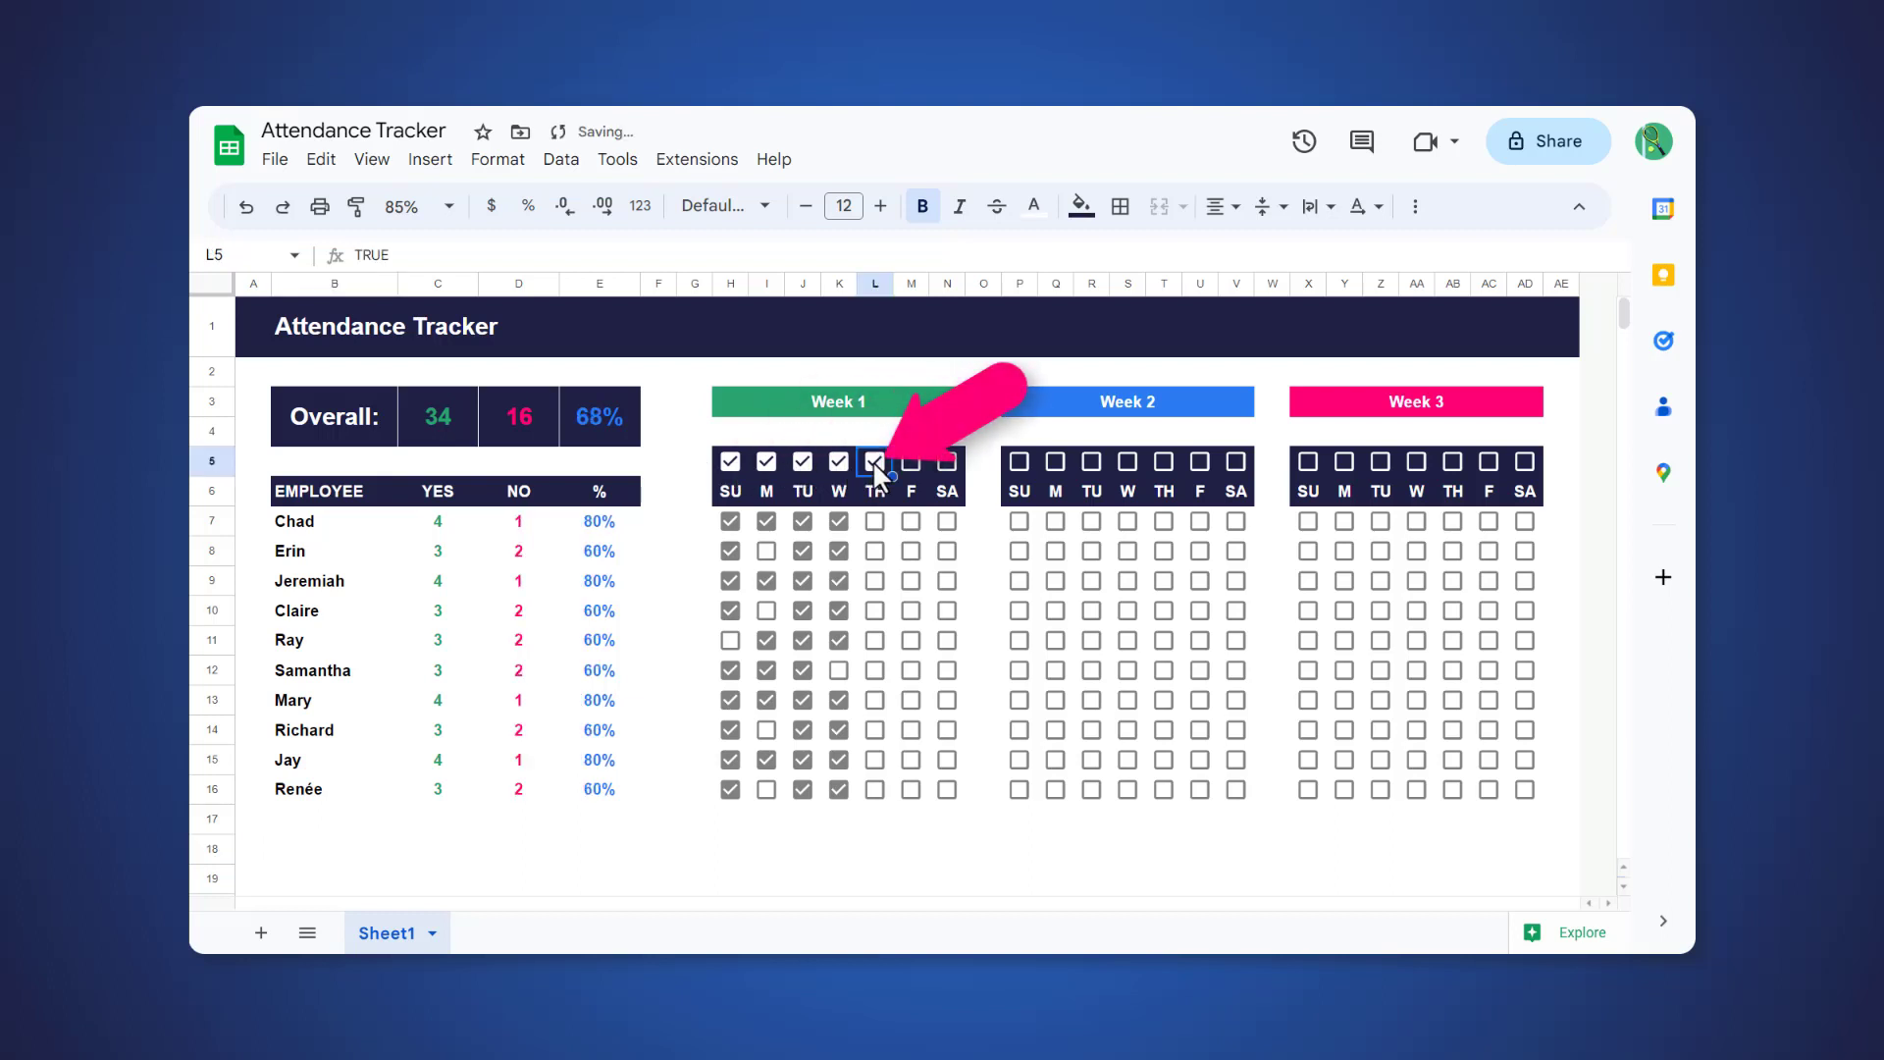
{"action": "left_click", "coordinate": [874, 521]}
{"action": "left_click", "coordinate": [874, 550]}
{"action": "left_click", "coordinate": [874, 581]}
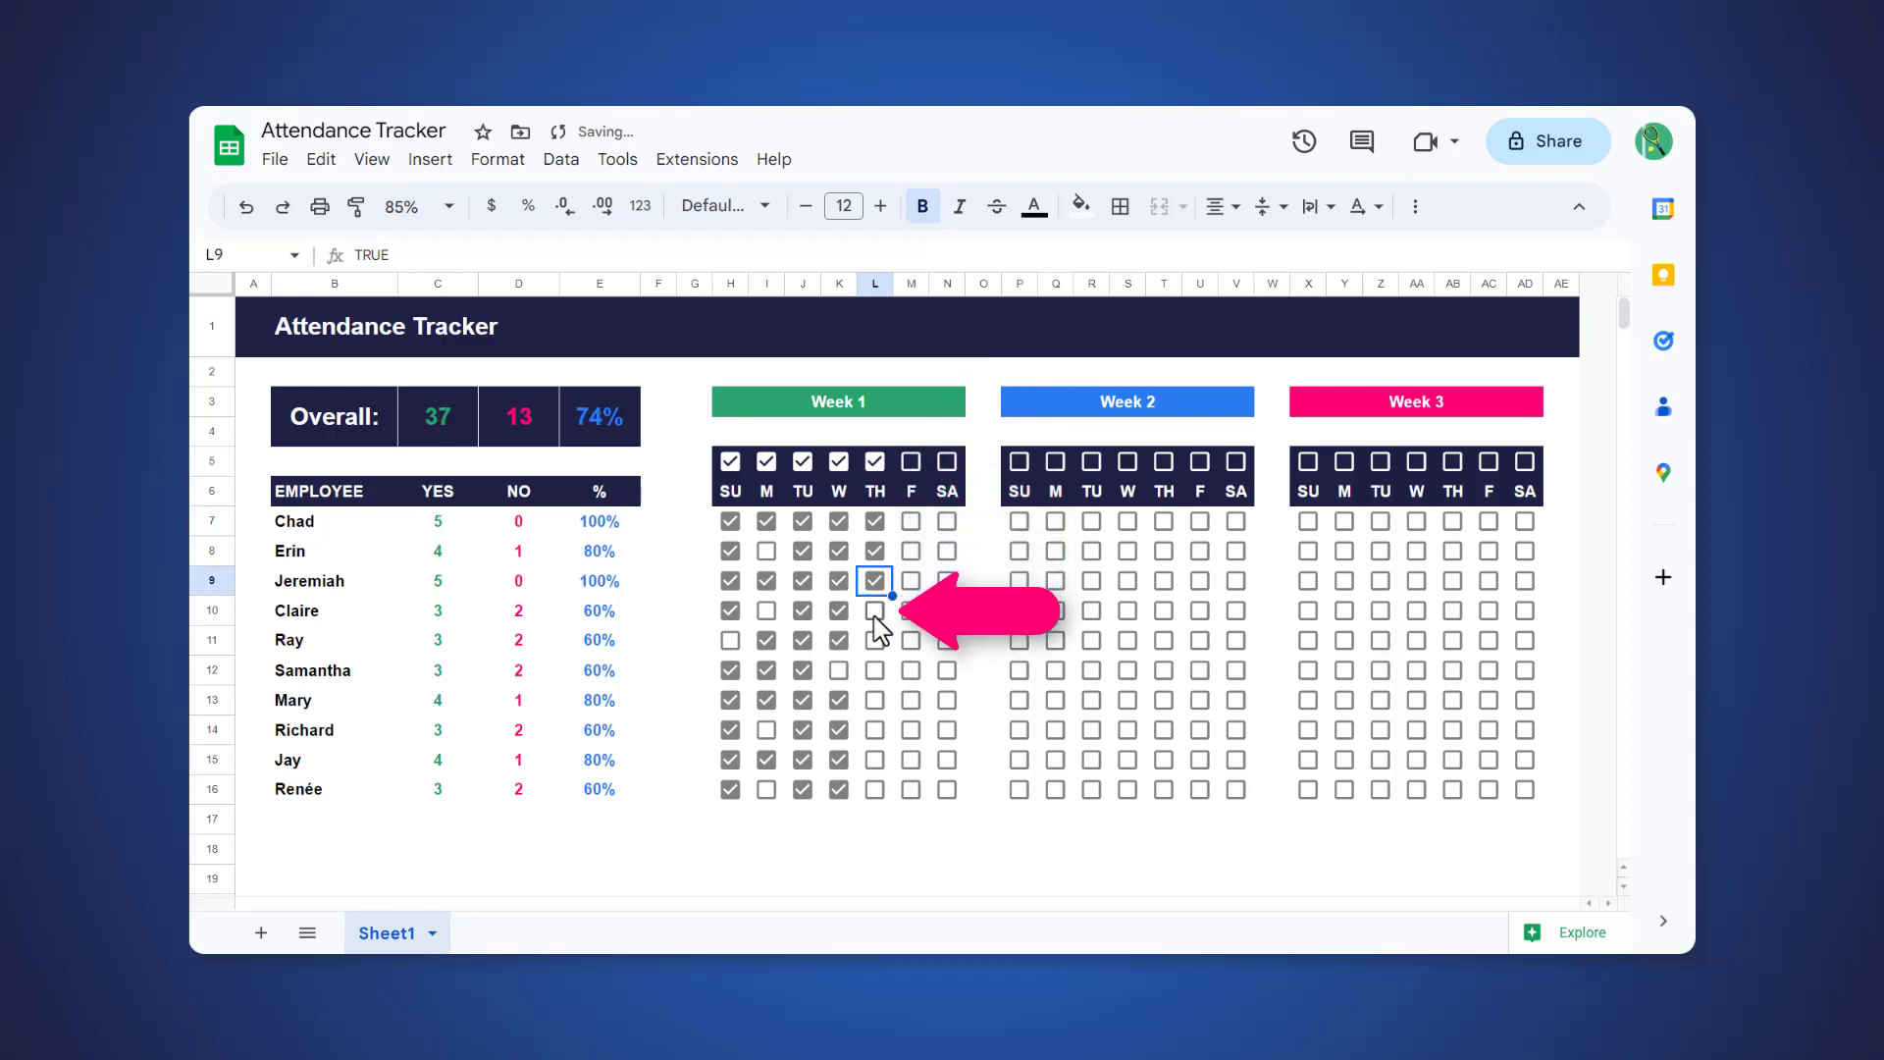
{"action": "left_click", "coordinate": [874, 640]}
{"action": "left_click", "coordinate": [874, 700]}
{"action": "left_click", "coordinate": [874, 730]}
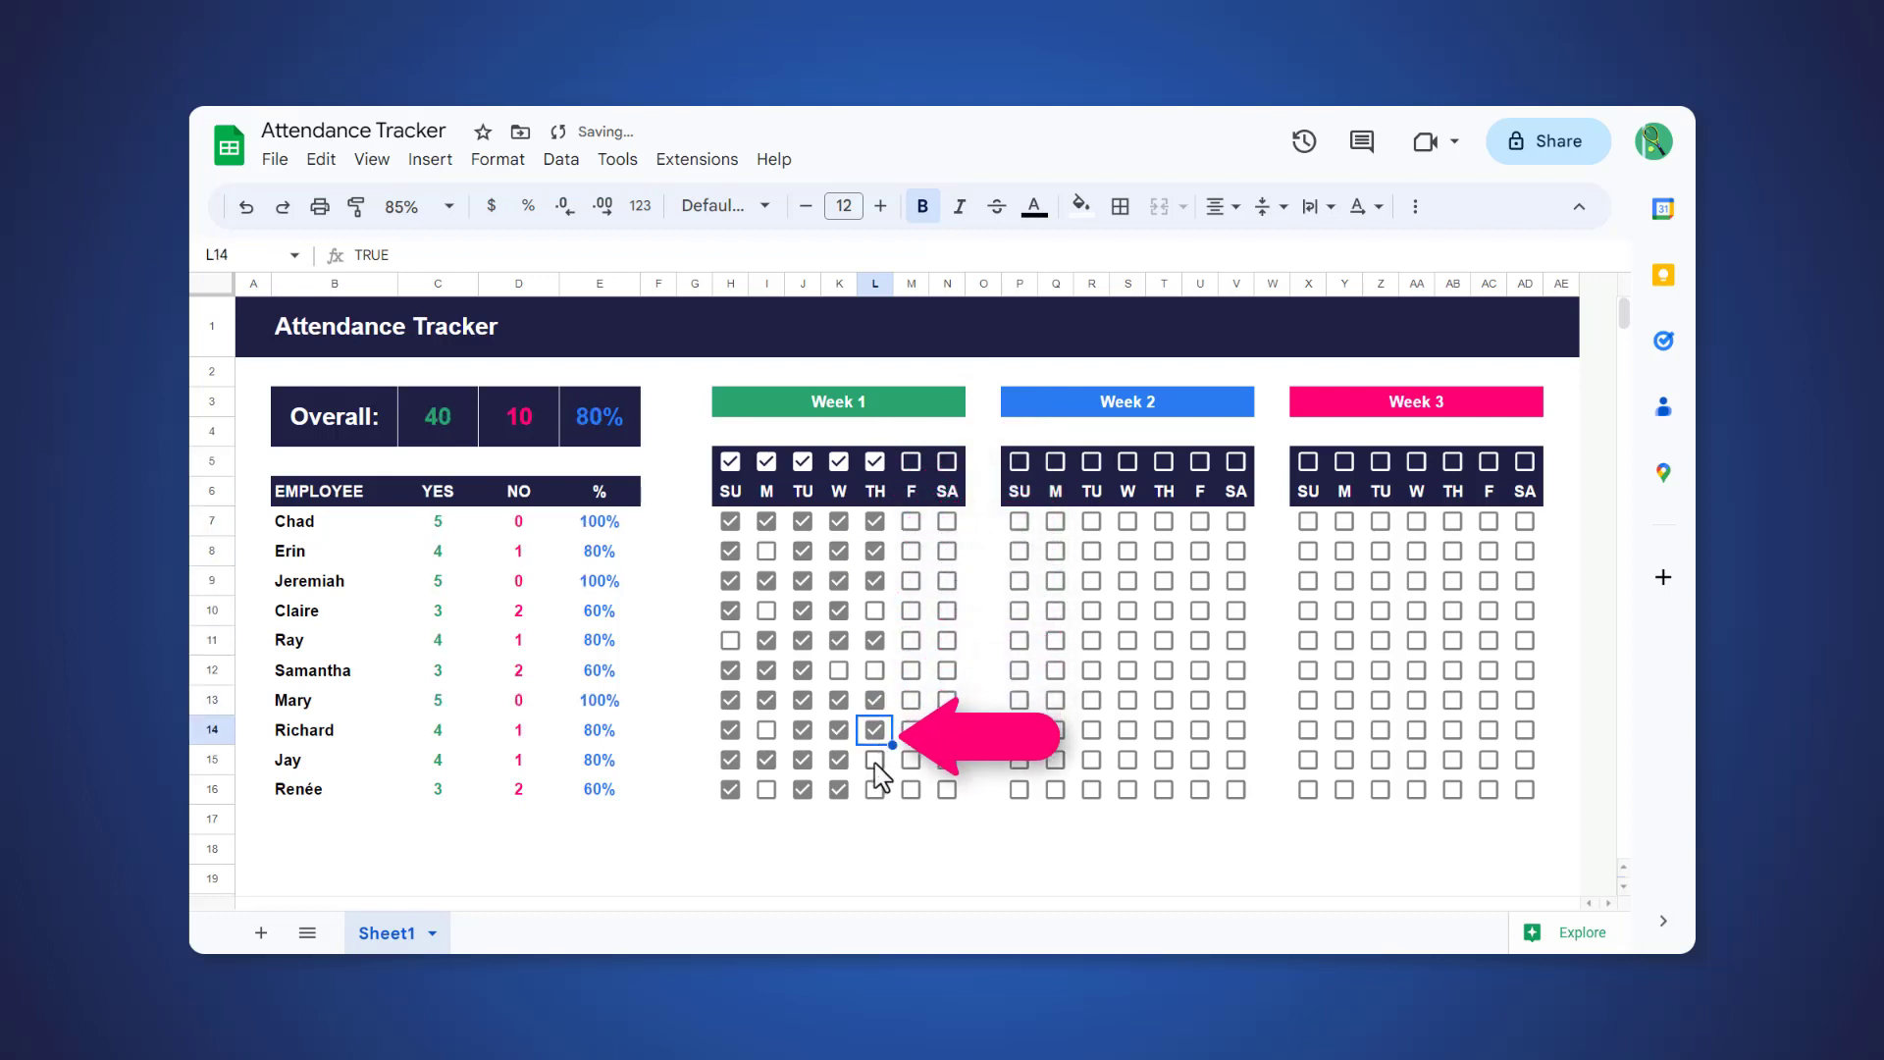
{"action": "left_click", "coordinate": [874, 759]}
{"action": "left_click", "coordinate": [874, 789]}
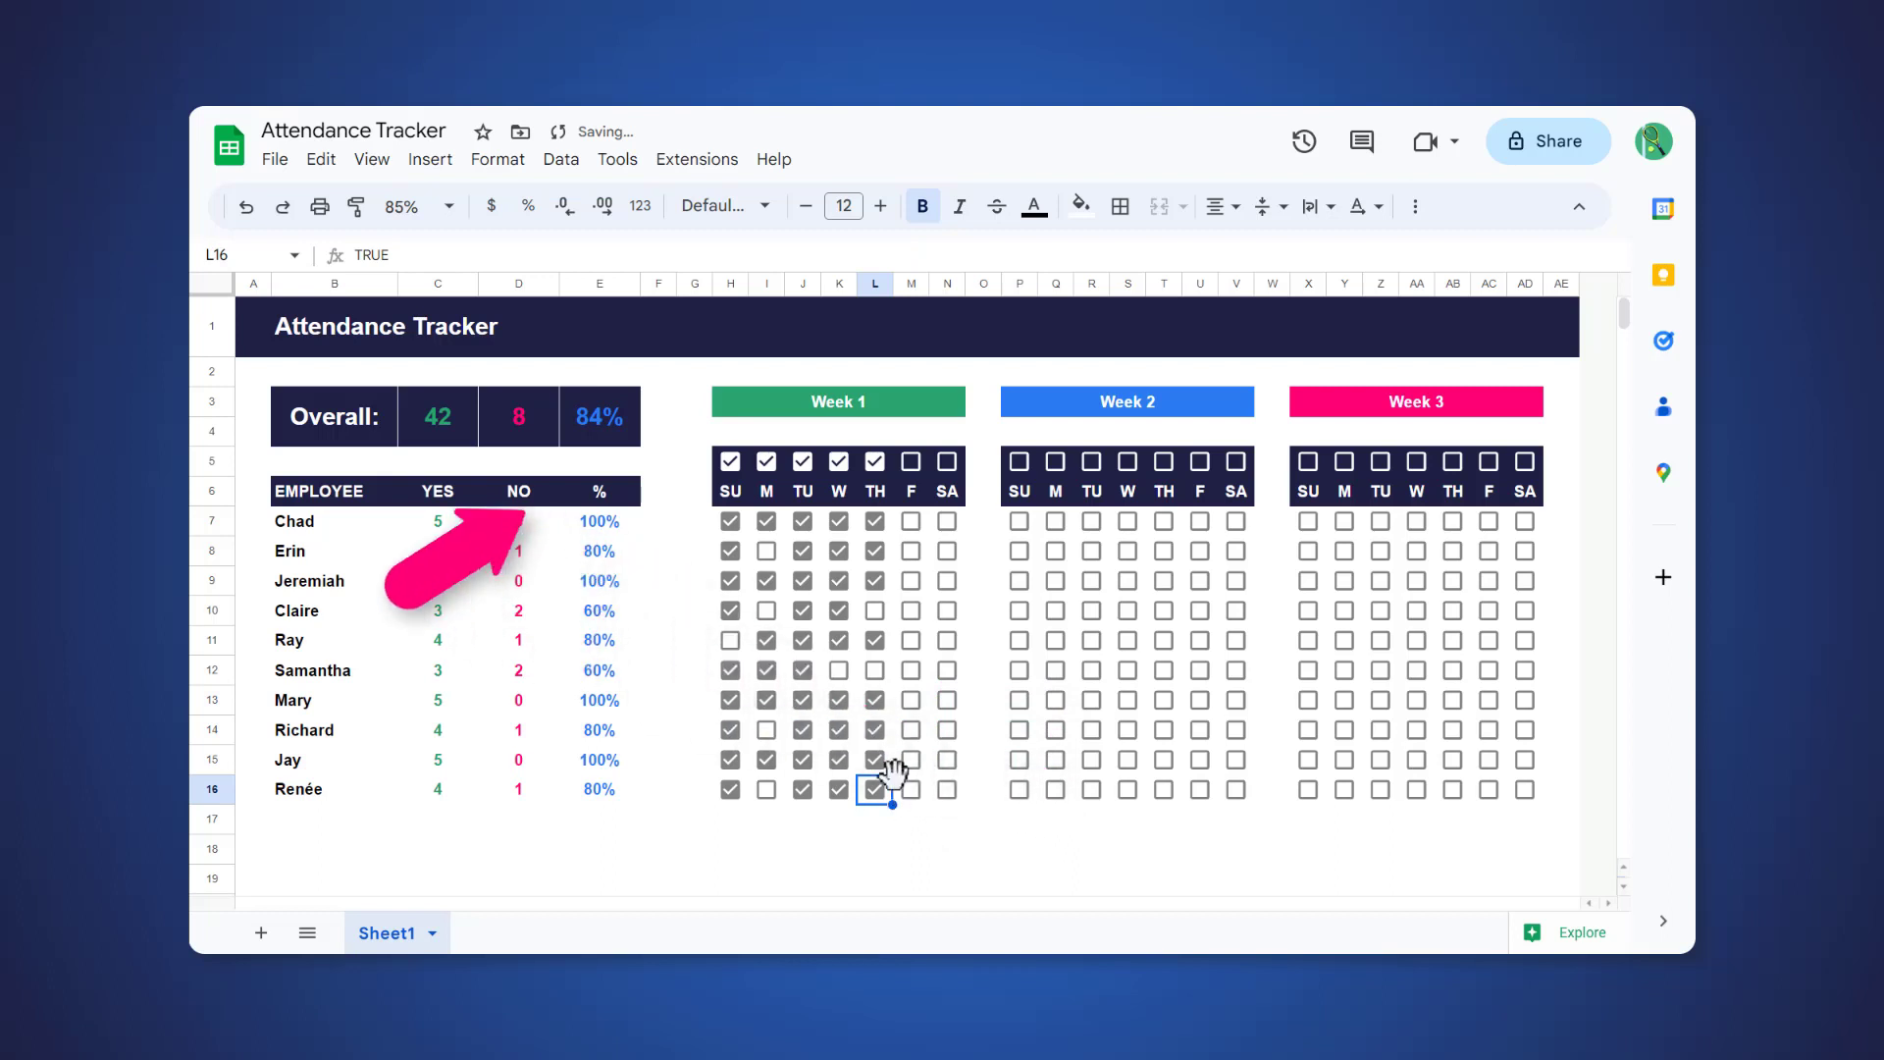
Step: Tick the Week 1 Friday header checkbox and eight employees' Friday boxes, bringing totals to 50, 10 and 83%
{"action": "left_click", "coordinate": [906, 463]}
{"action": "left_click", "coordinate": [910, 521]}
{"action": "left_click", "coordinate": [910, 551]}
{"action": "left_click", "coordinate": [911, 581]}
{"action": "left_click", "coordinate": [911, 610]}
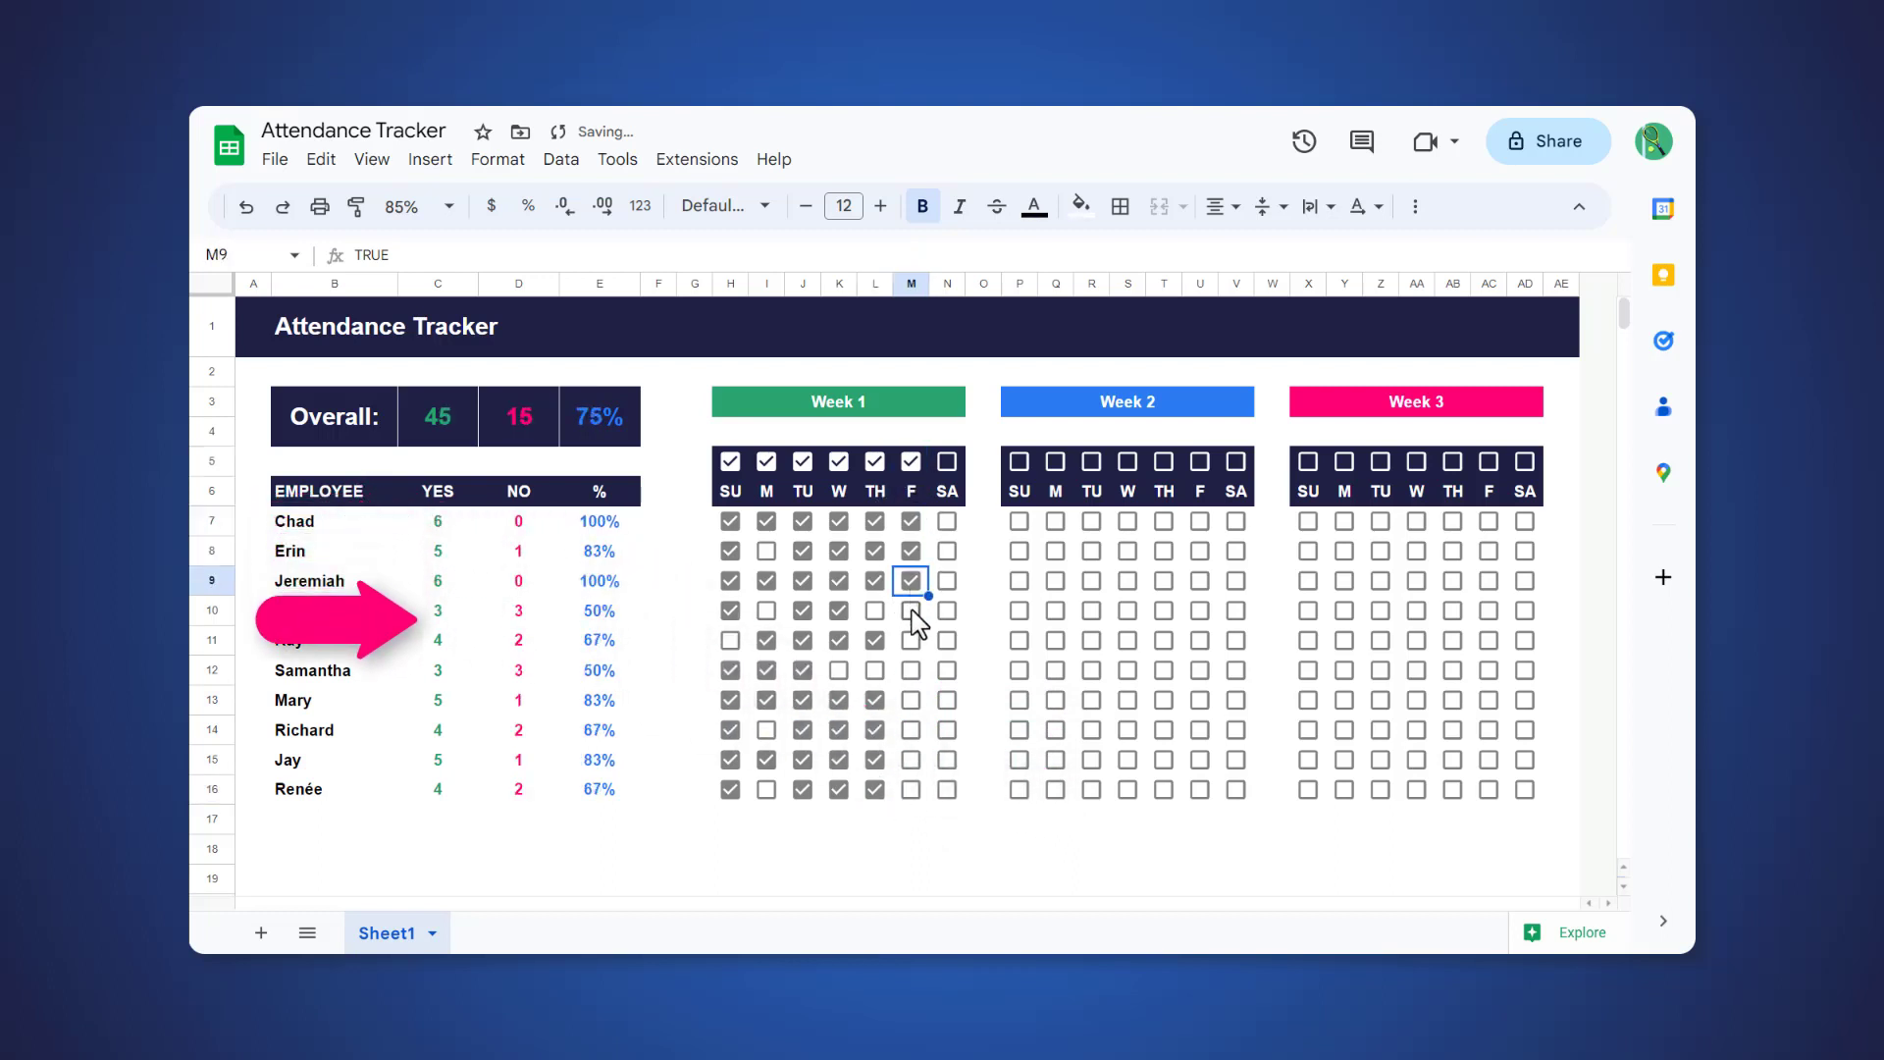
{"action": "left_click", "coordinate": [911, 670]}
{"action": "left_click", "coordinate": [910, 730]}
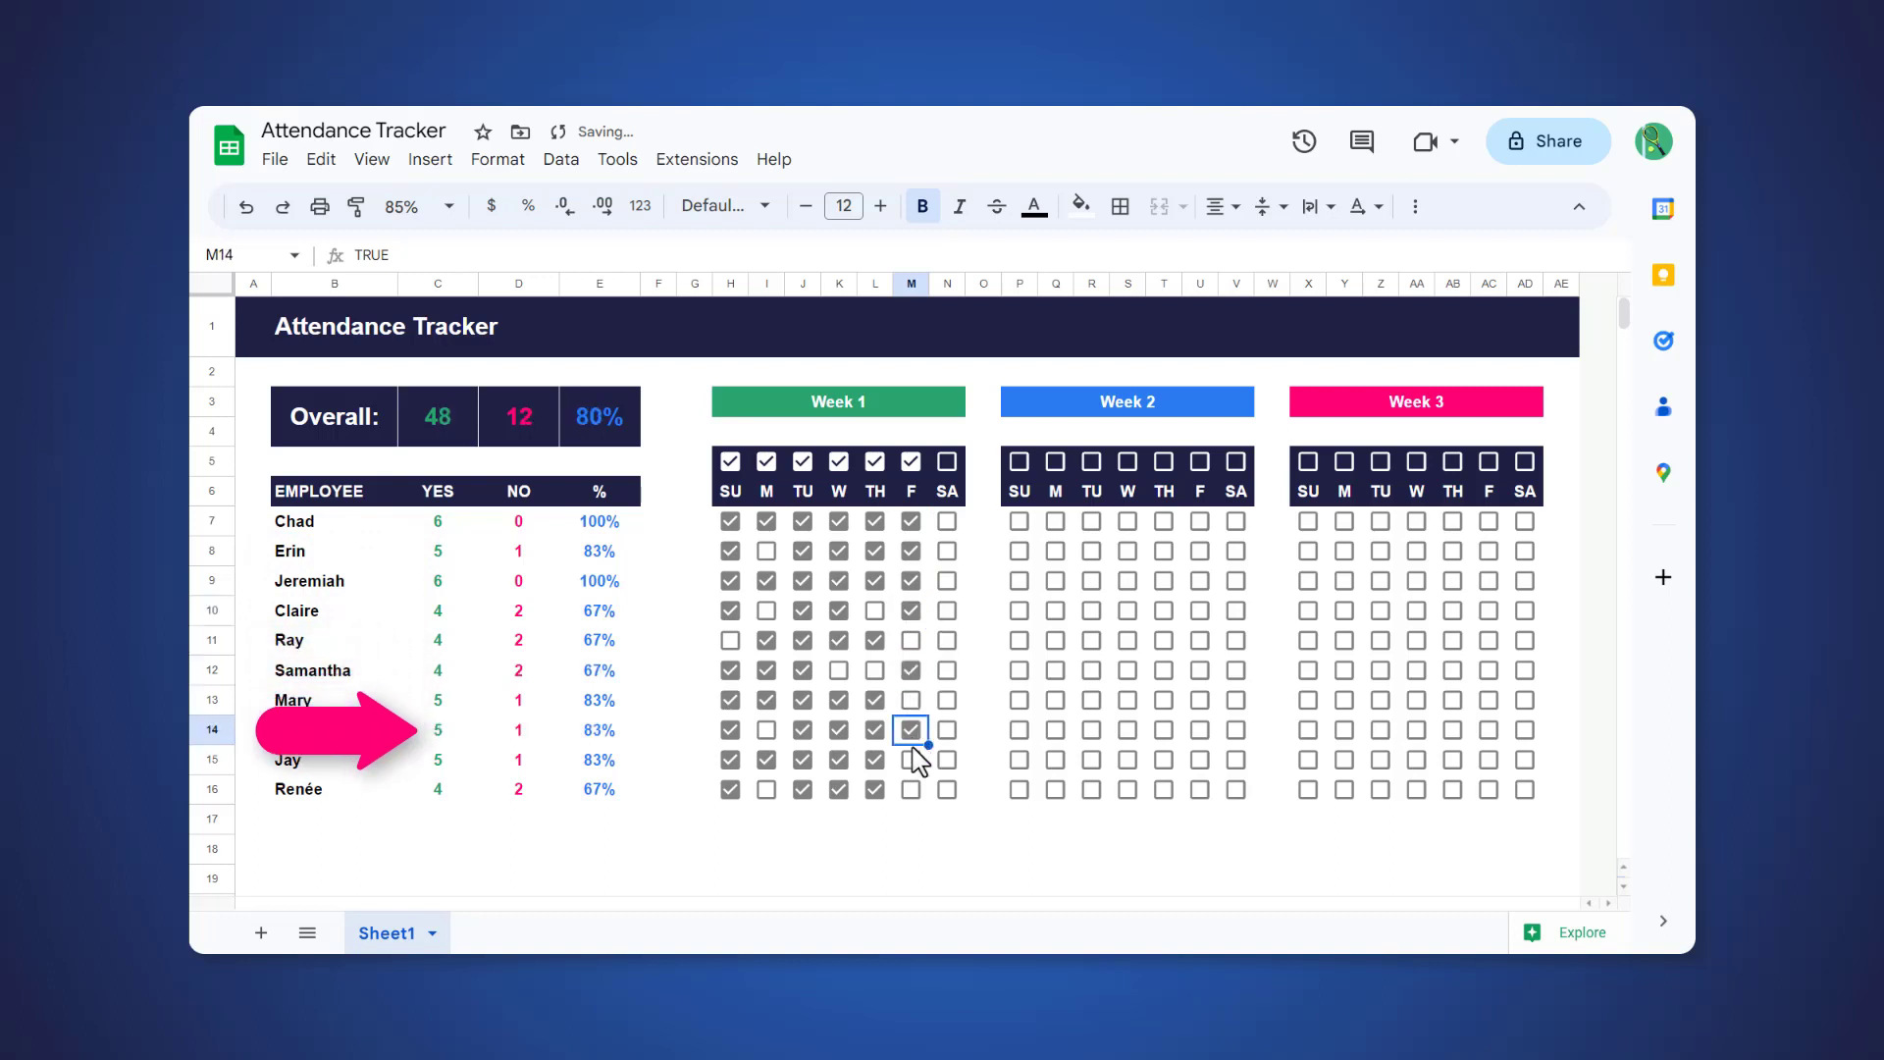
{"action": "left_click", "coordinate": [910, 759]}
{"action": "left_click", "coordinate": [912, 789]}
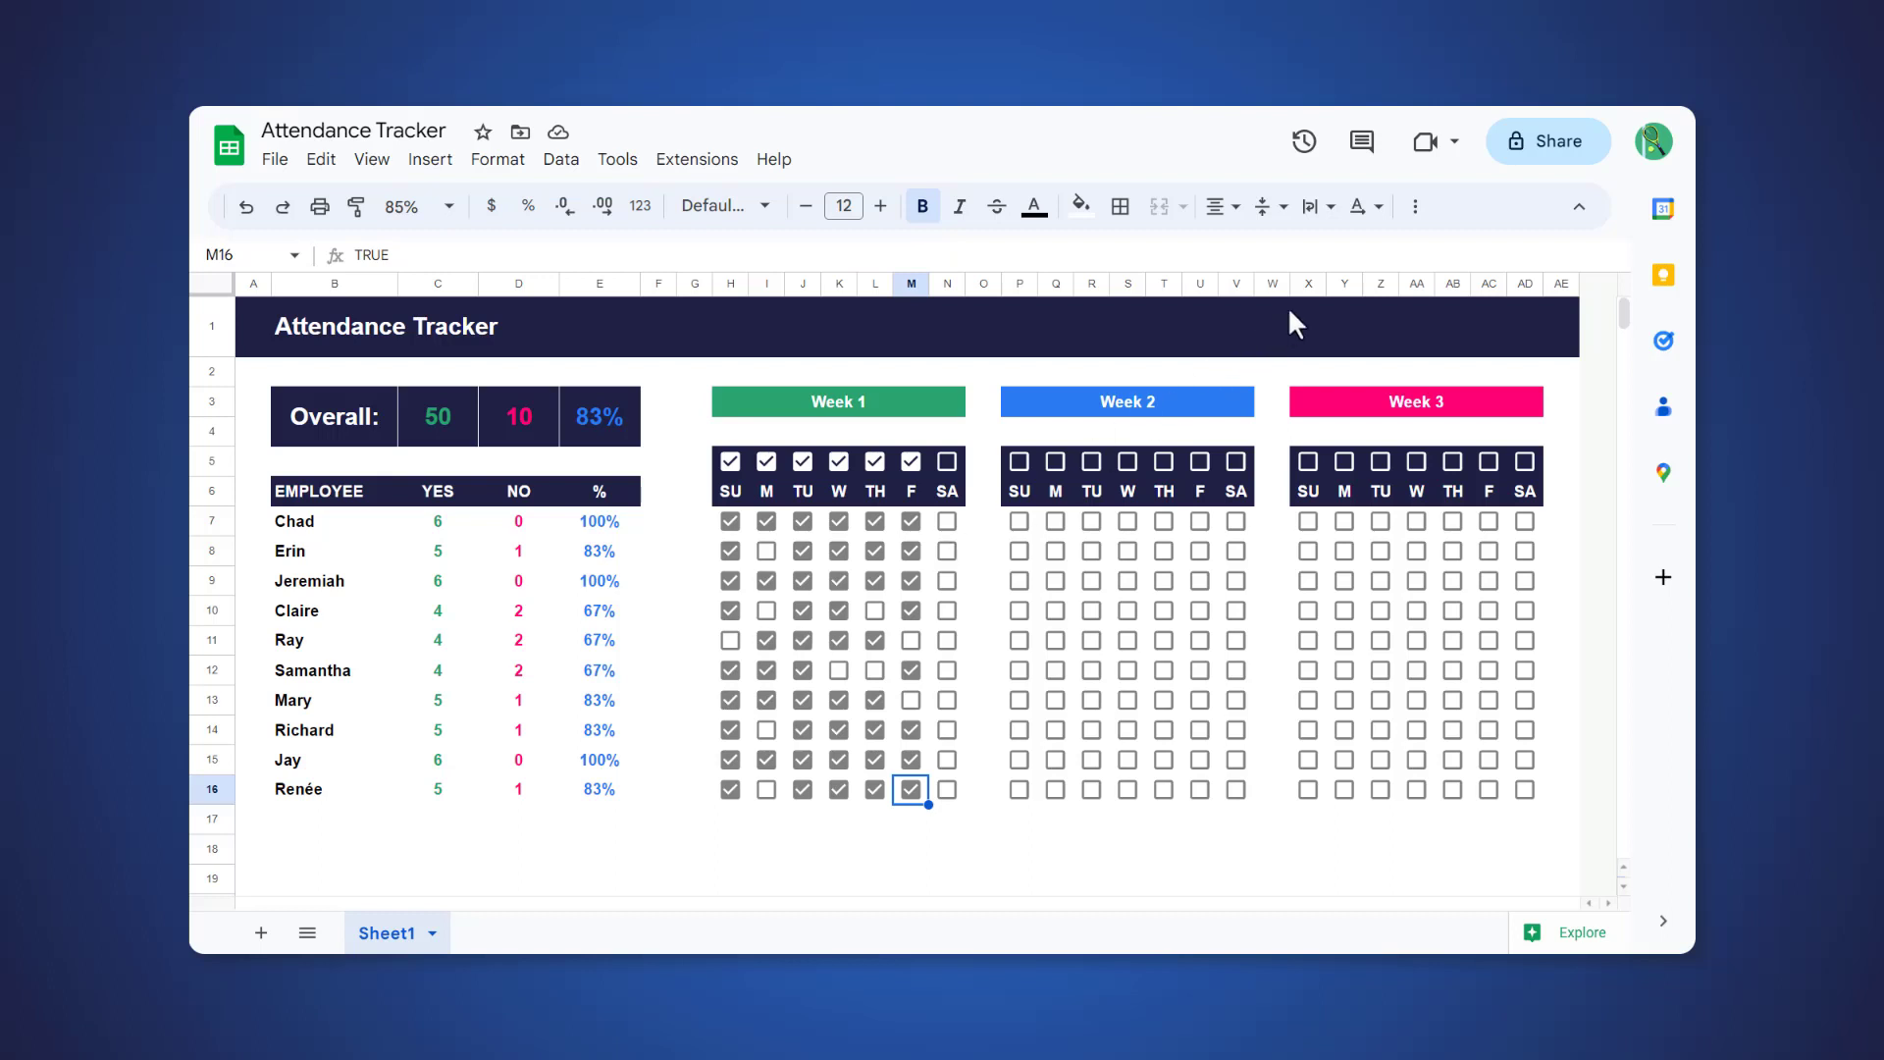
{"action": "left_click_drag", "start_coordinate": [1274, 285], "coordinate": [1522, 283]}
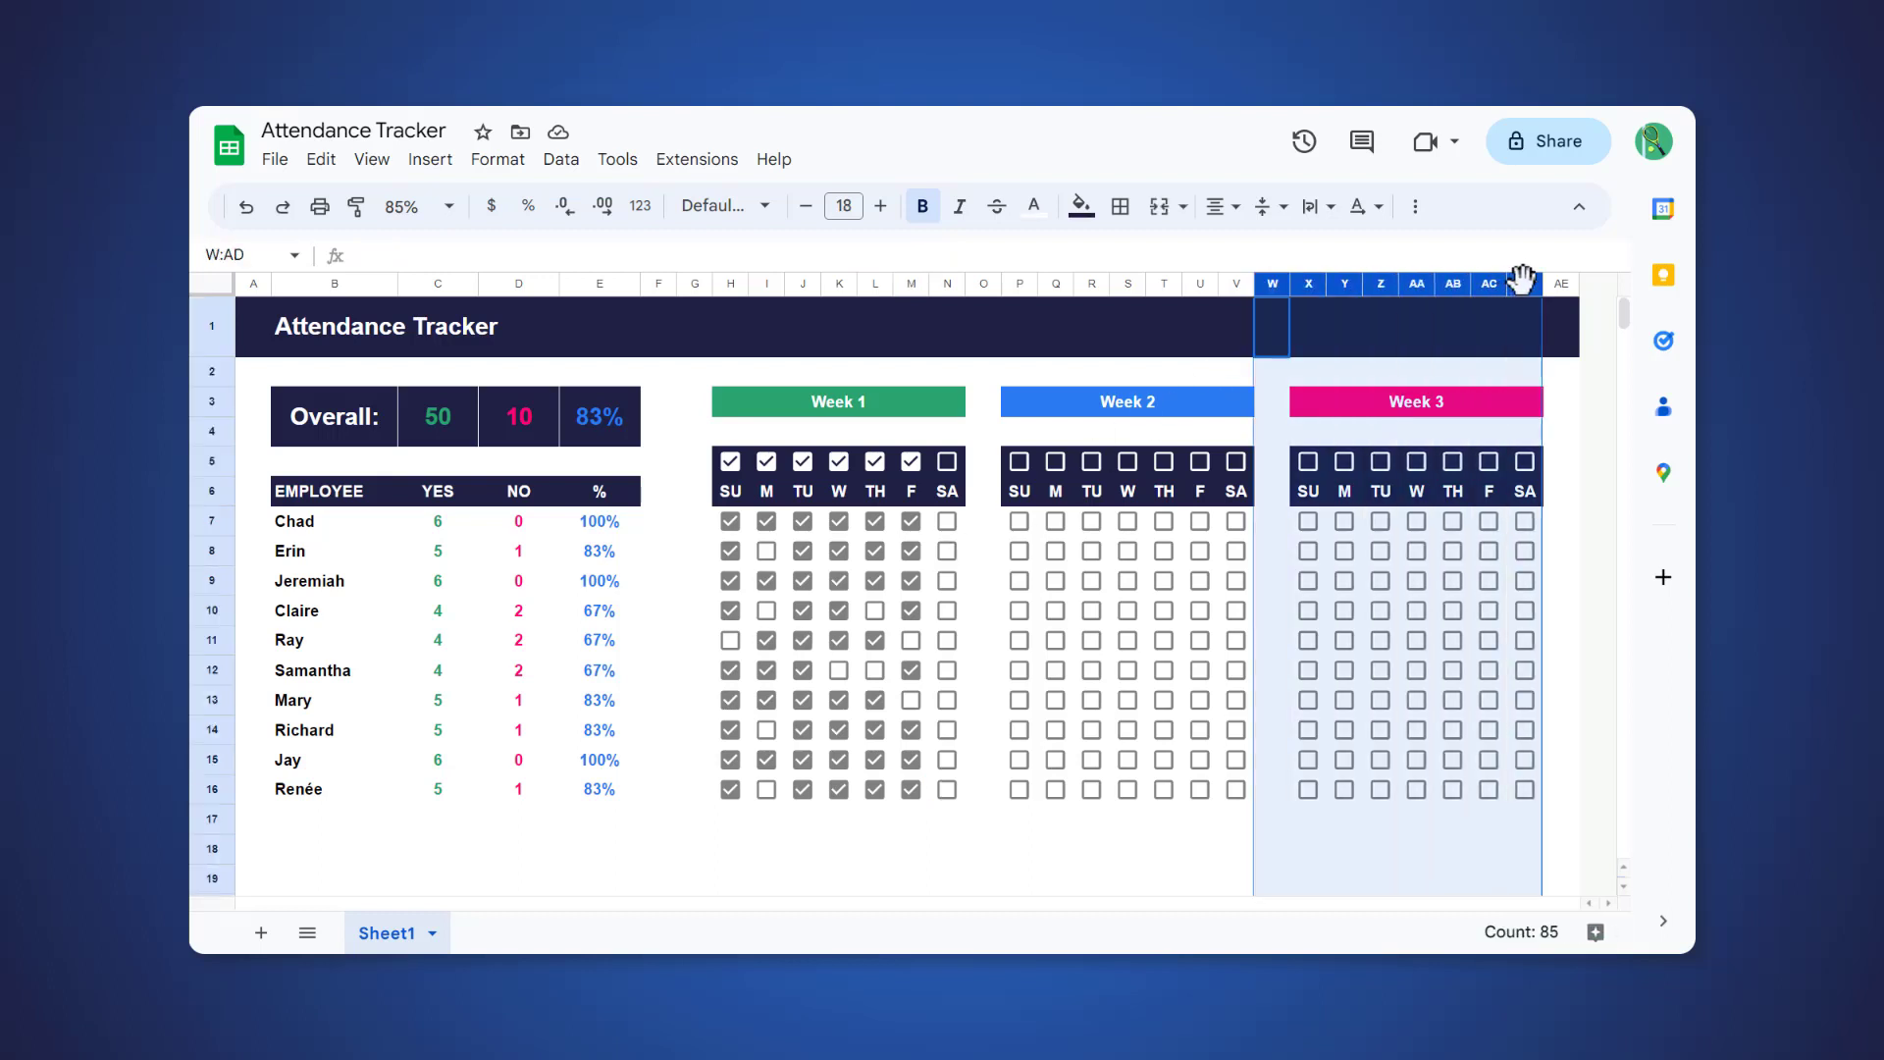
Step: Insert eight columns before Week 3 and paste a copy of the Week 2 block at X3
{"action": "right_click", "coordinate": [1524, 283]}
{"action": "left_click", "coordinate": [1570, 398]}
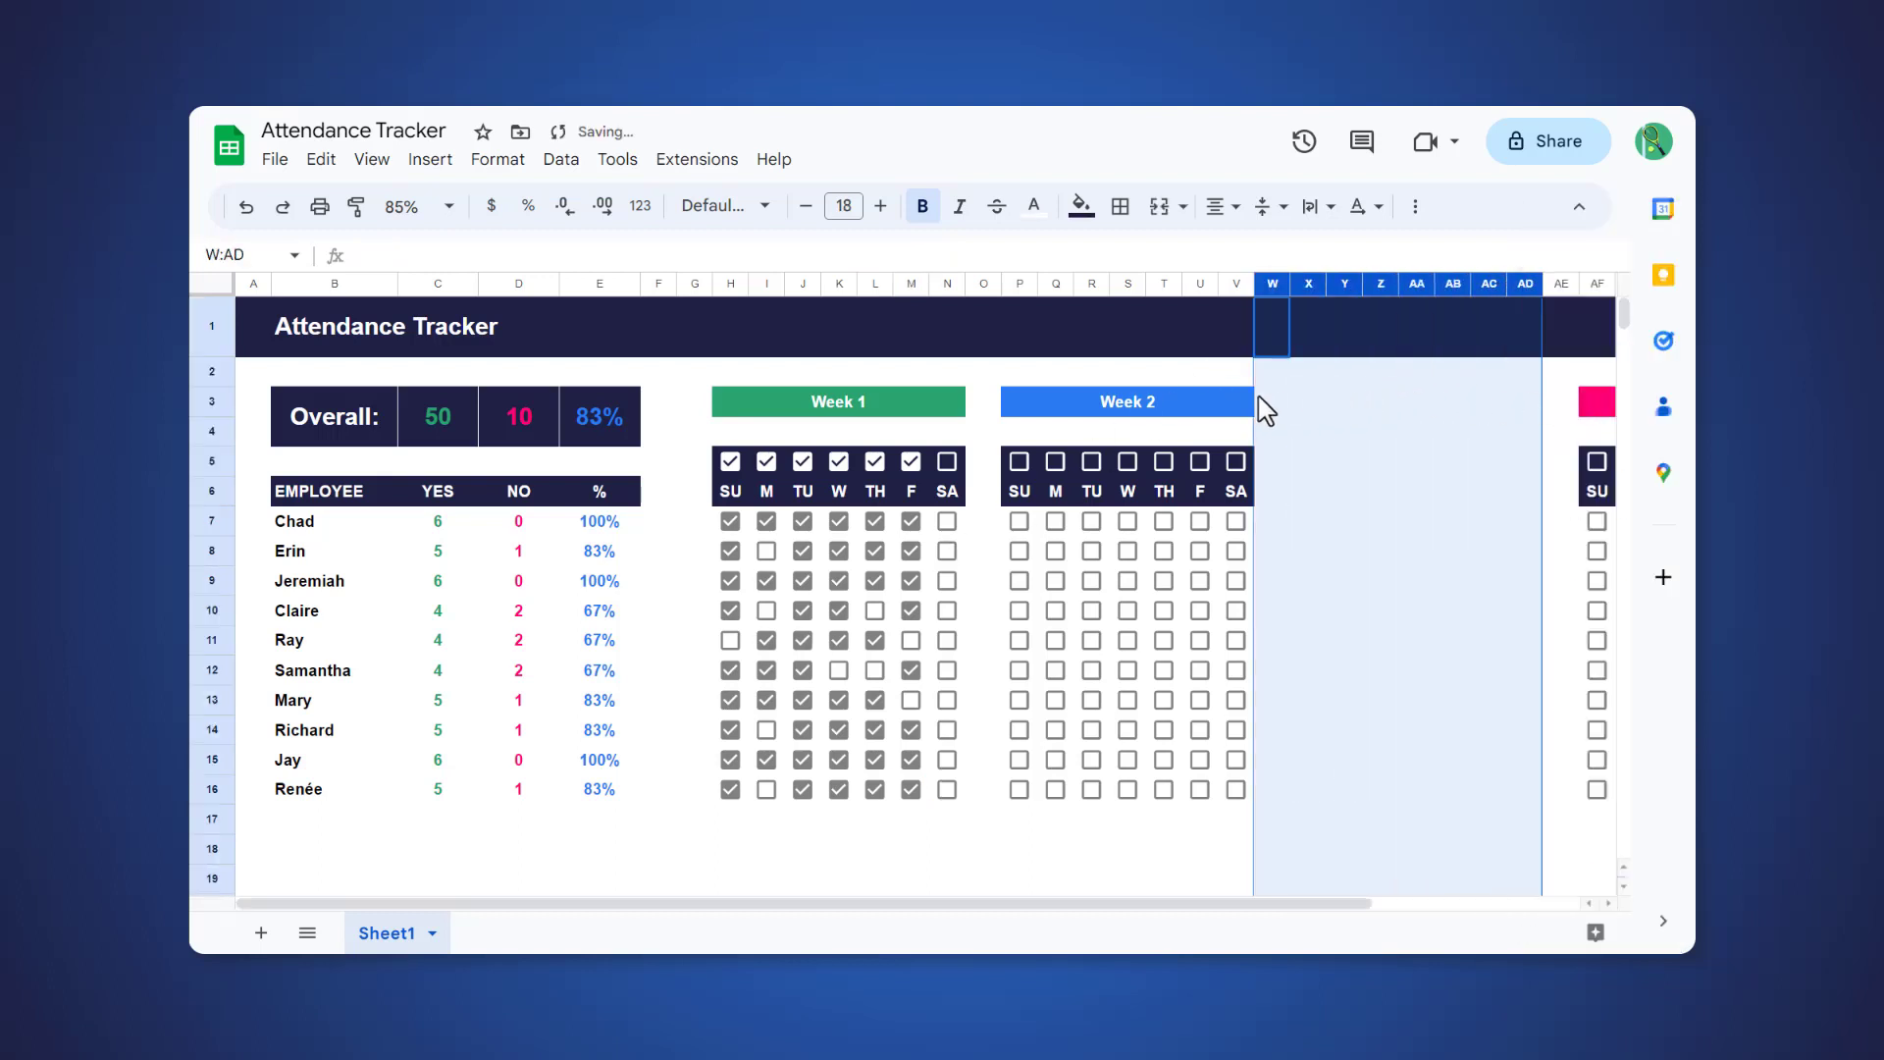
{"action": "left_click_drag", "start_coordinate": [1060, 412], "coordinate": [1093, 791]}
{"action": "key", "text": "ctrl+c"}
{"action": "left_click", "coordinate": [1308, 403]}
{"action": "key", "text": "ctrl+v"}
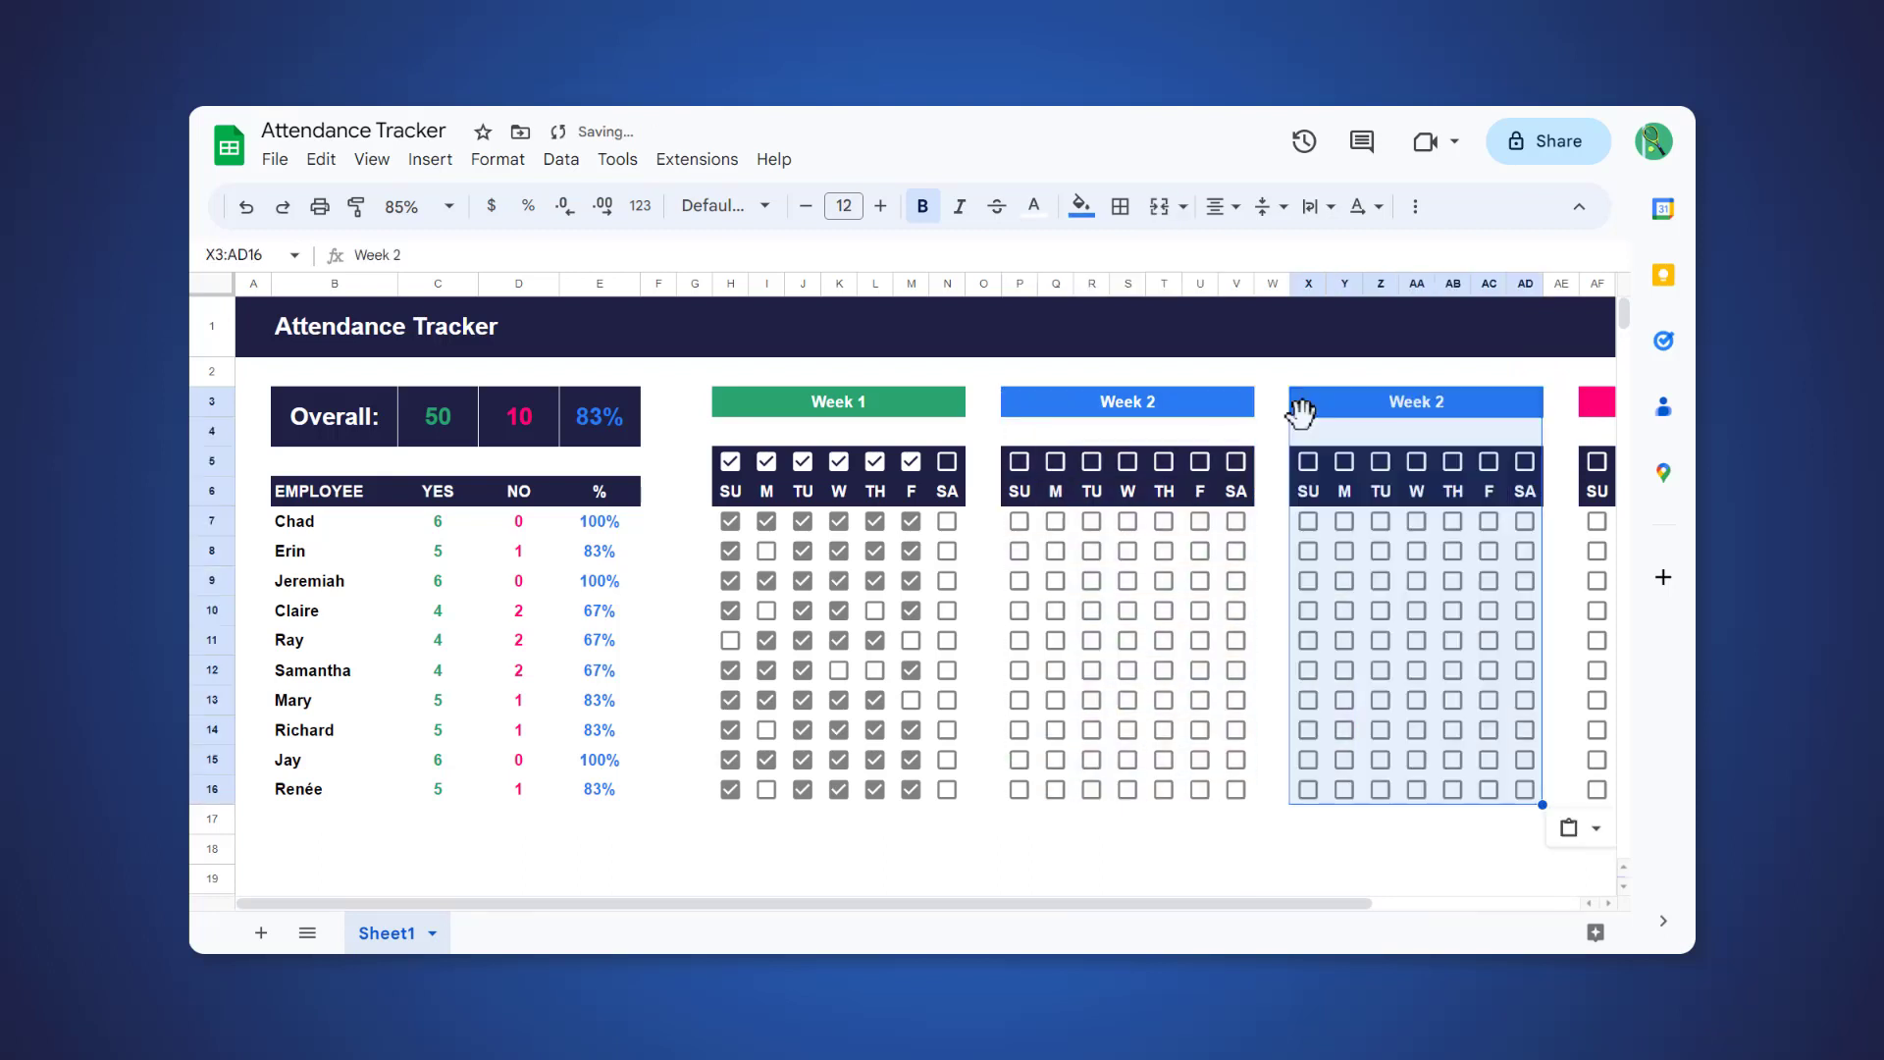
Step: Rename the pasted week header to Week 3
{"action": "left_click", "coordinate": [1417, 403]}
{"action": "double_click", "coordinate": [1468, 401]}
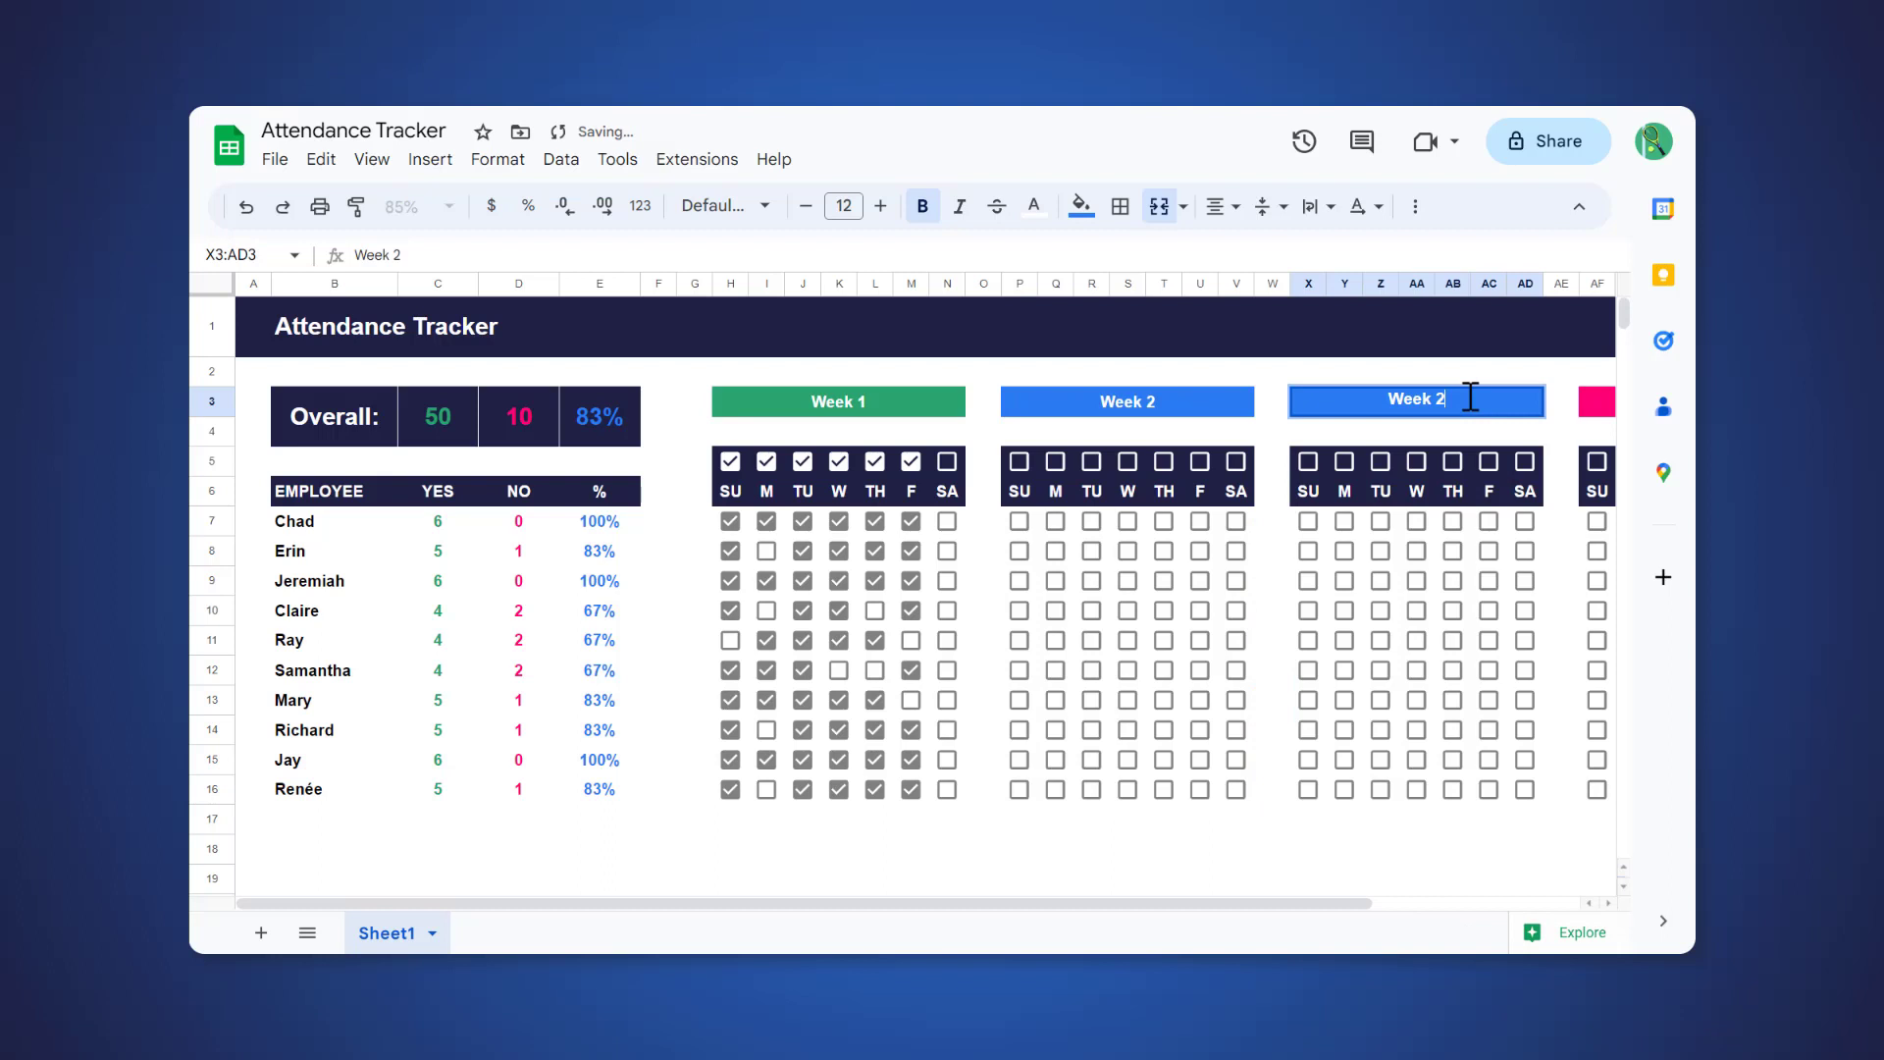
{"action": "type", "text": "3"}
{"action": "left_click", "coordinate": [1487, 351]}
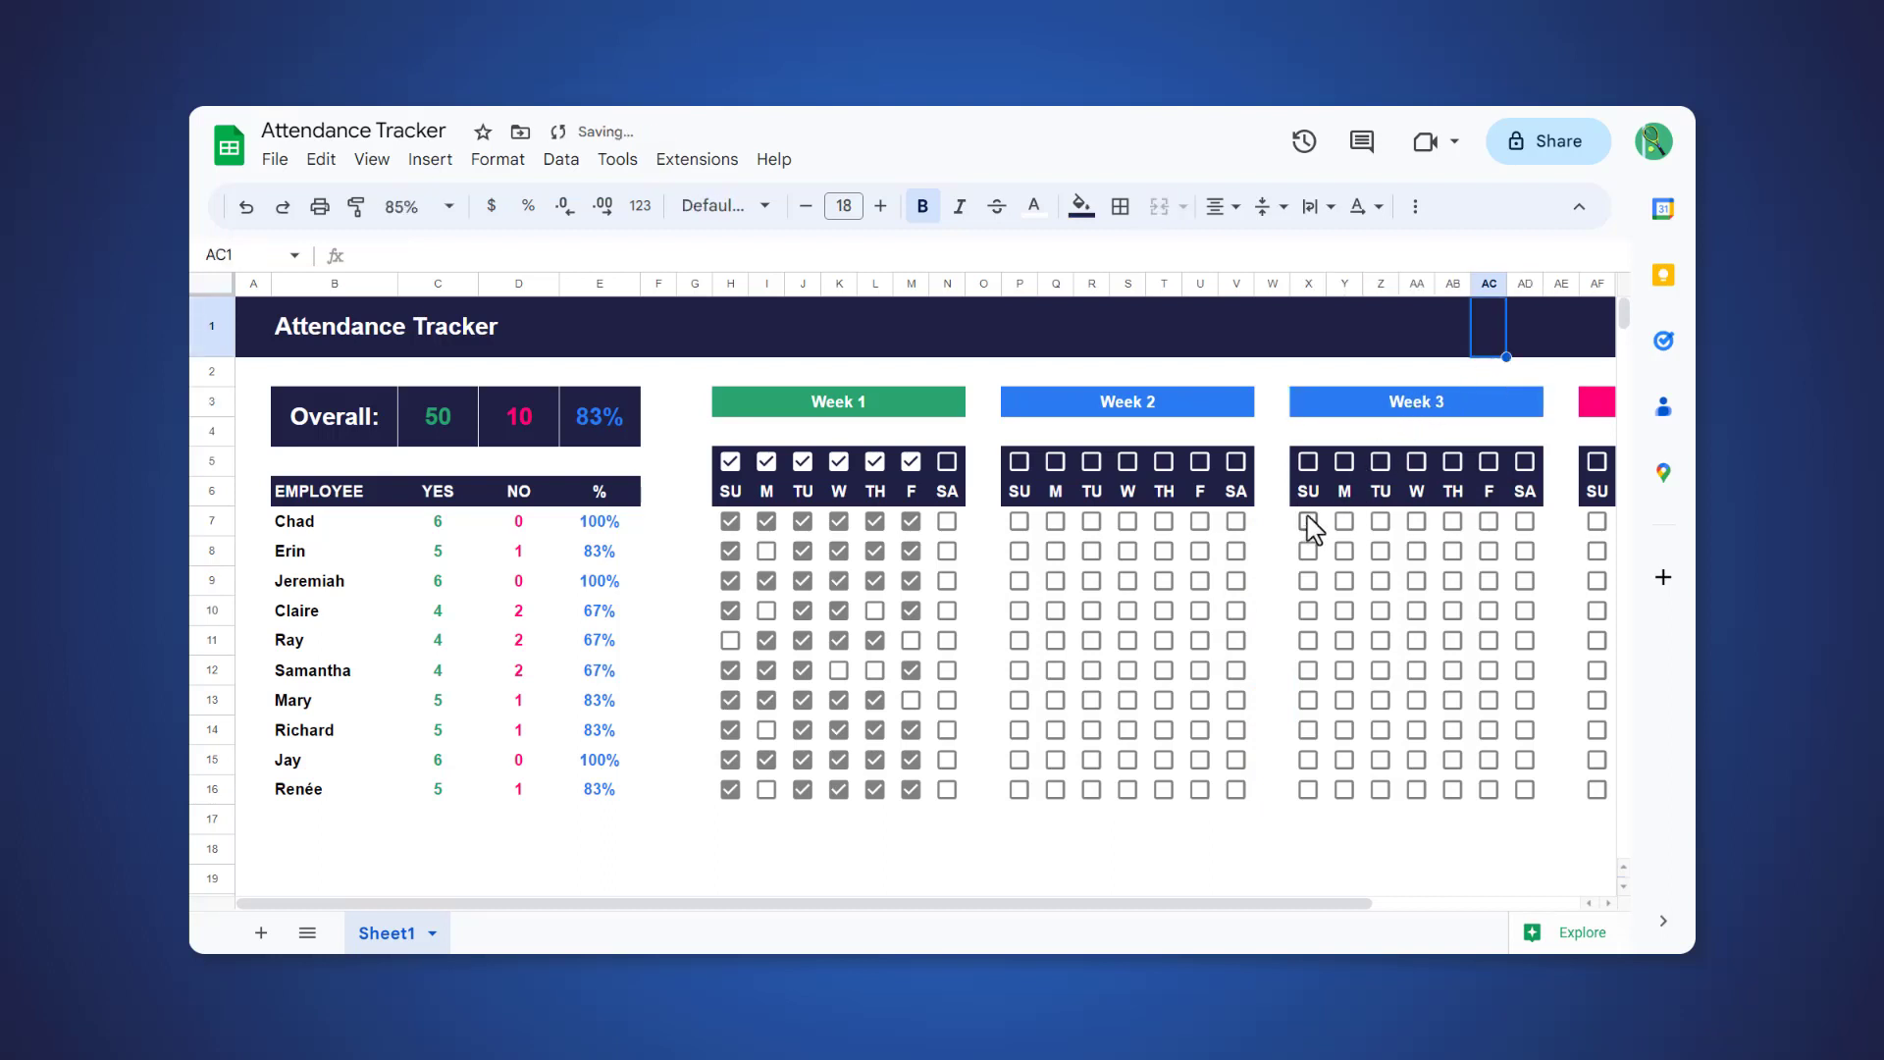
Step: Tick the Week 3 Sunday header checkbox and four employees' Sunday boxes
{"action": "left_click", "coordinate": [1308, 462]}
{"action": "left_click", "coordinate": [1309, 521]}
{"action": "left_click", "coordinate": [1308, 551]}
{"action": "left_click", "coordinate": [1308, 581]}
{"action": "left_click", "coordinate": [1308, 611]}
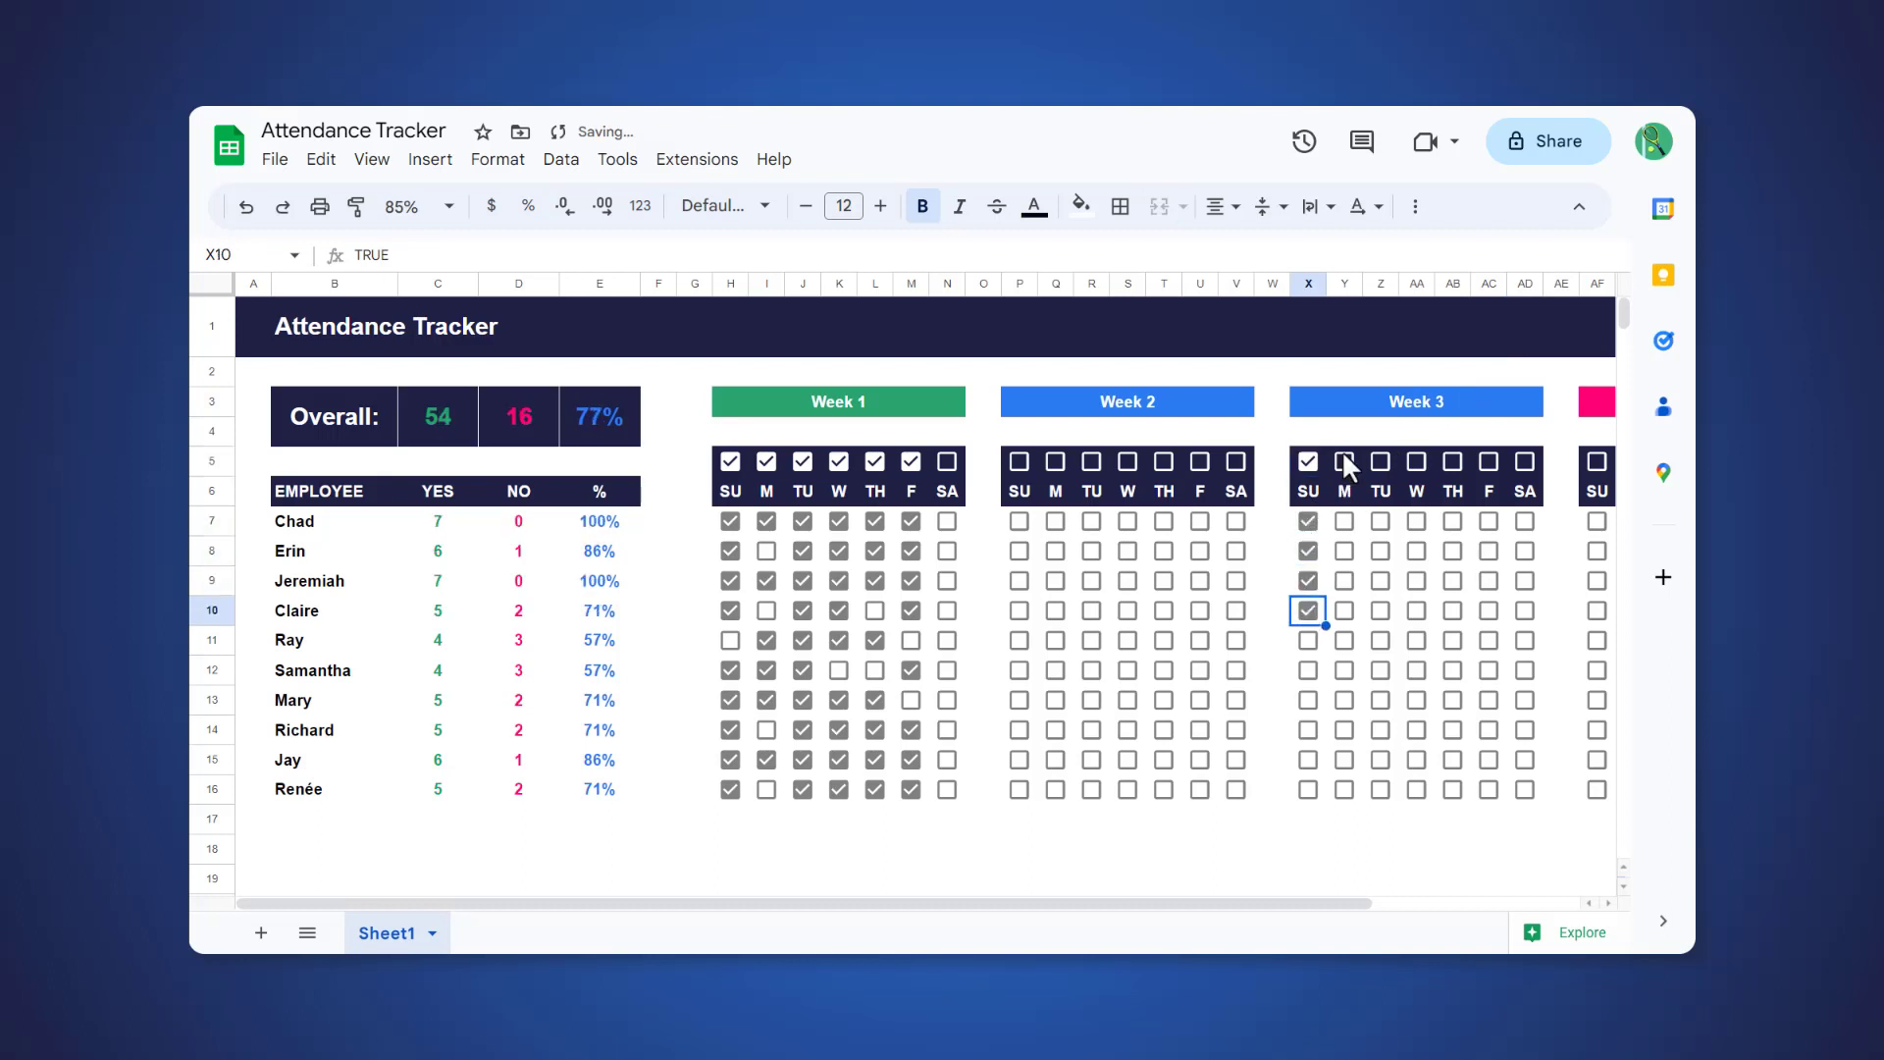
Step: Tick the Week 3 Monday header checkbox and eight employees' Monday boxes
{"action": "left_click", "coordinate": [1344, 461]}
{"action": "left_click", "coordinate": [1344, 521]}
{"action": "left_click", "coordinate": [1345, 551]}
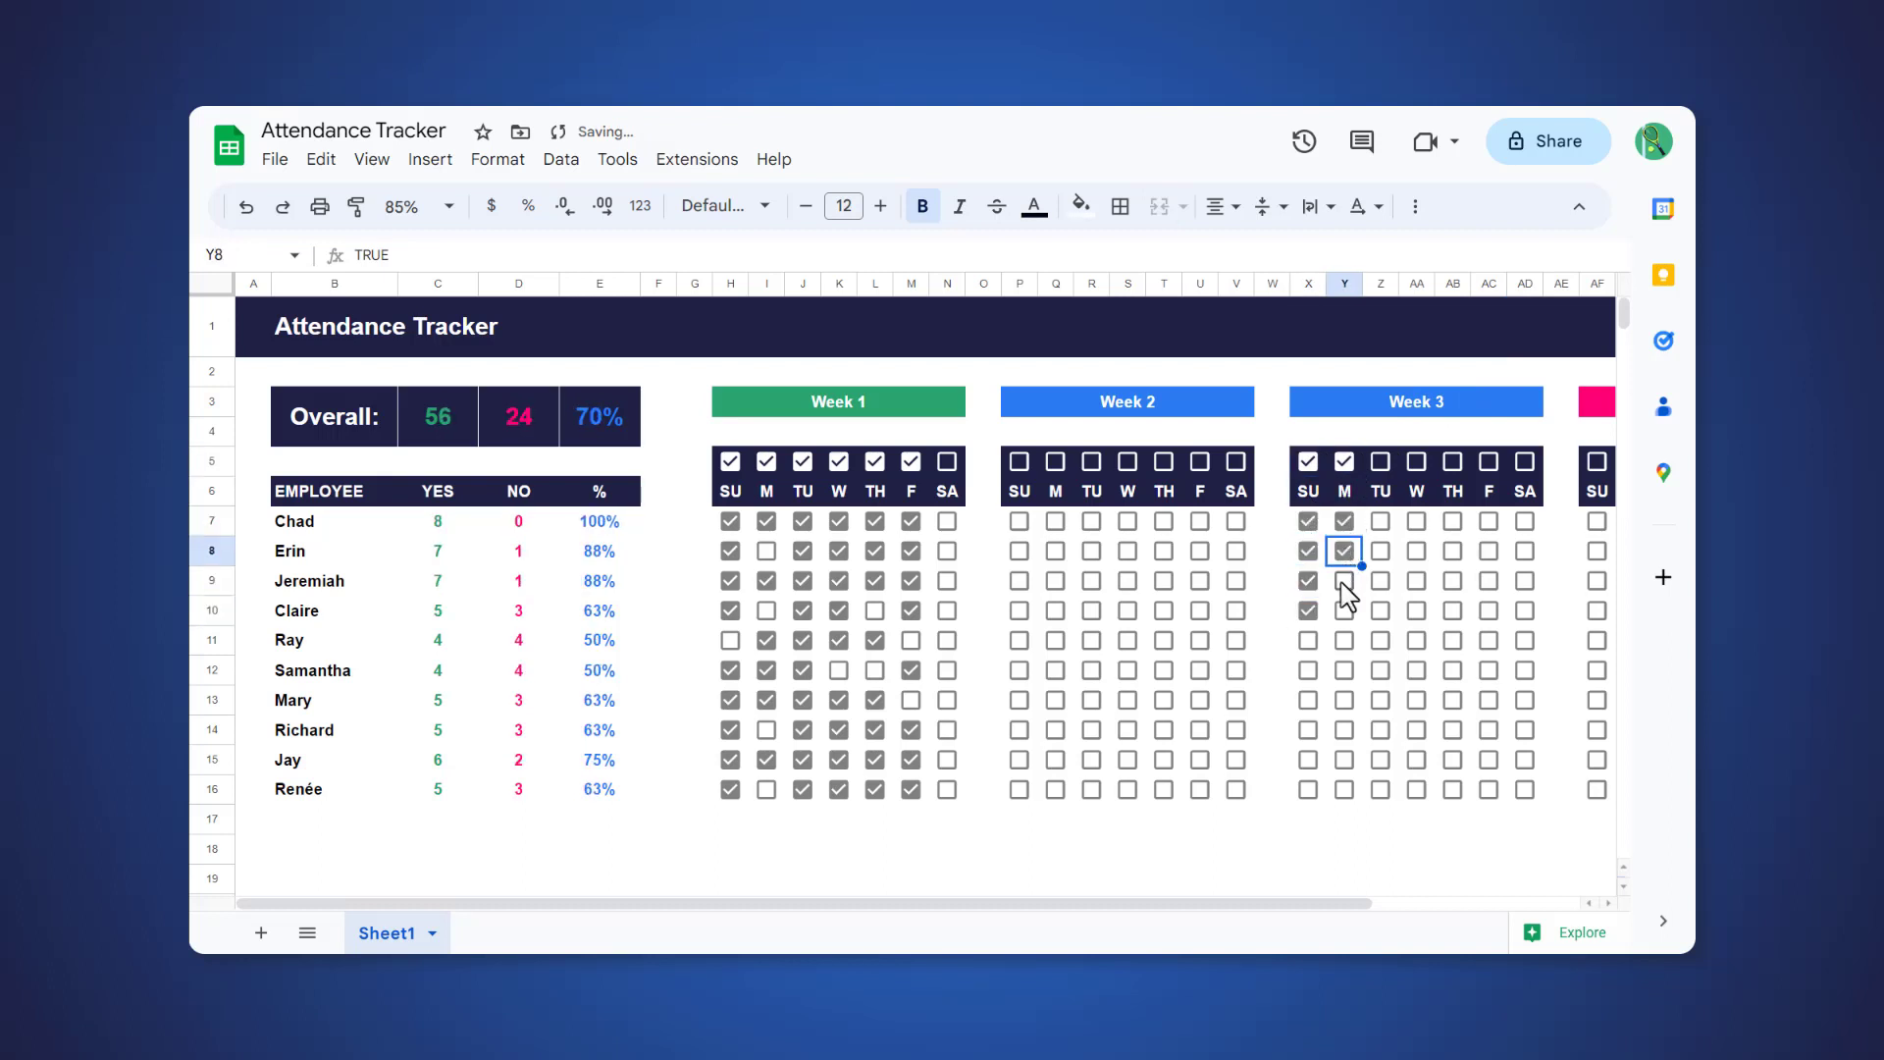
{"action": "left_click", "coordinate": [1344, 581]}
{"action": "left_click", "coordinate": [1344, 670]}
{"action": "left_click", "coordinate": [1344, 699]}
{"action": "left_click", "coordinate": [1345, 730]}
{"action": "left_click", "coordinate": [1344, 759]}
{"action": "left_click", "coordinate": [1344, 789]}
Step: Tick the Week 3 Tuesday header checkbox and five employees' Tuesday boxes
{"action": "left_click", "coordinate": [1380, 461]}
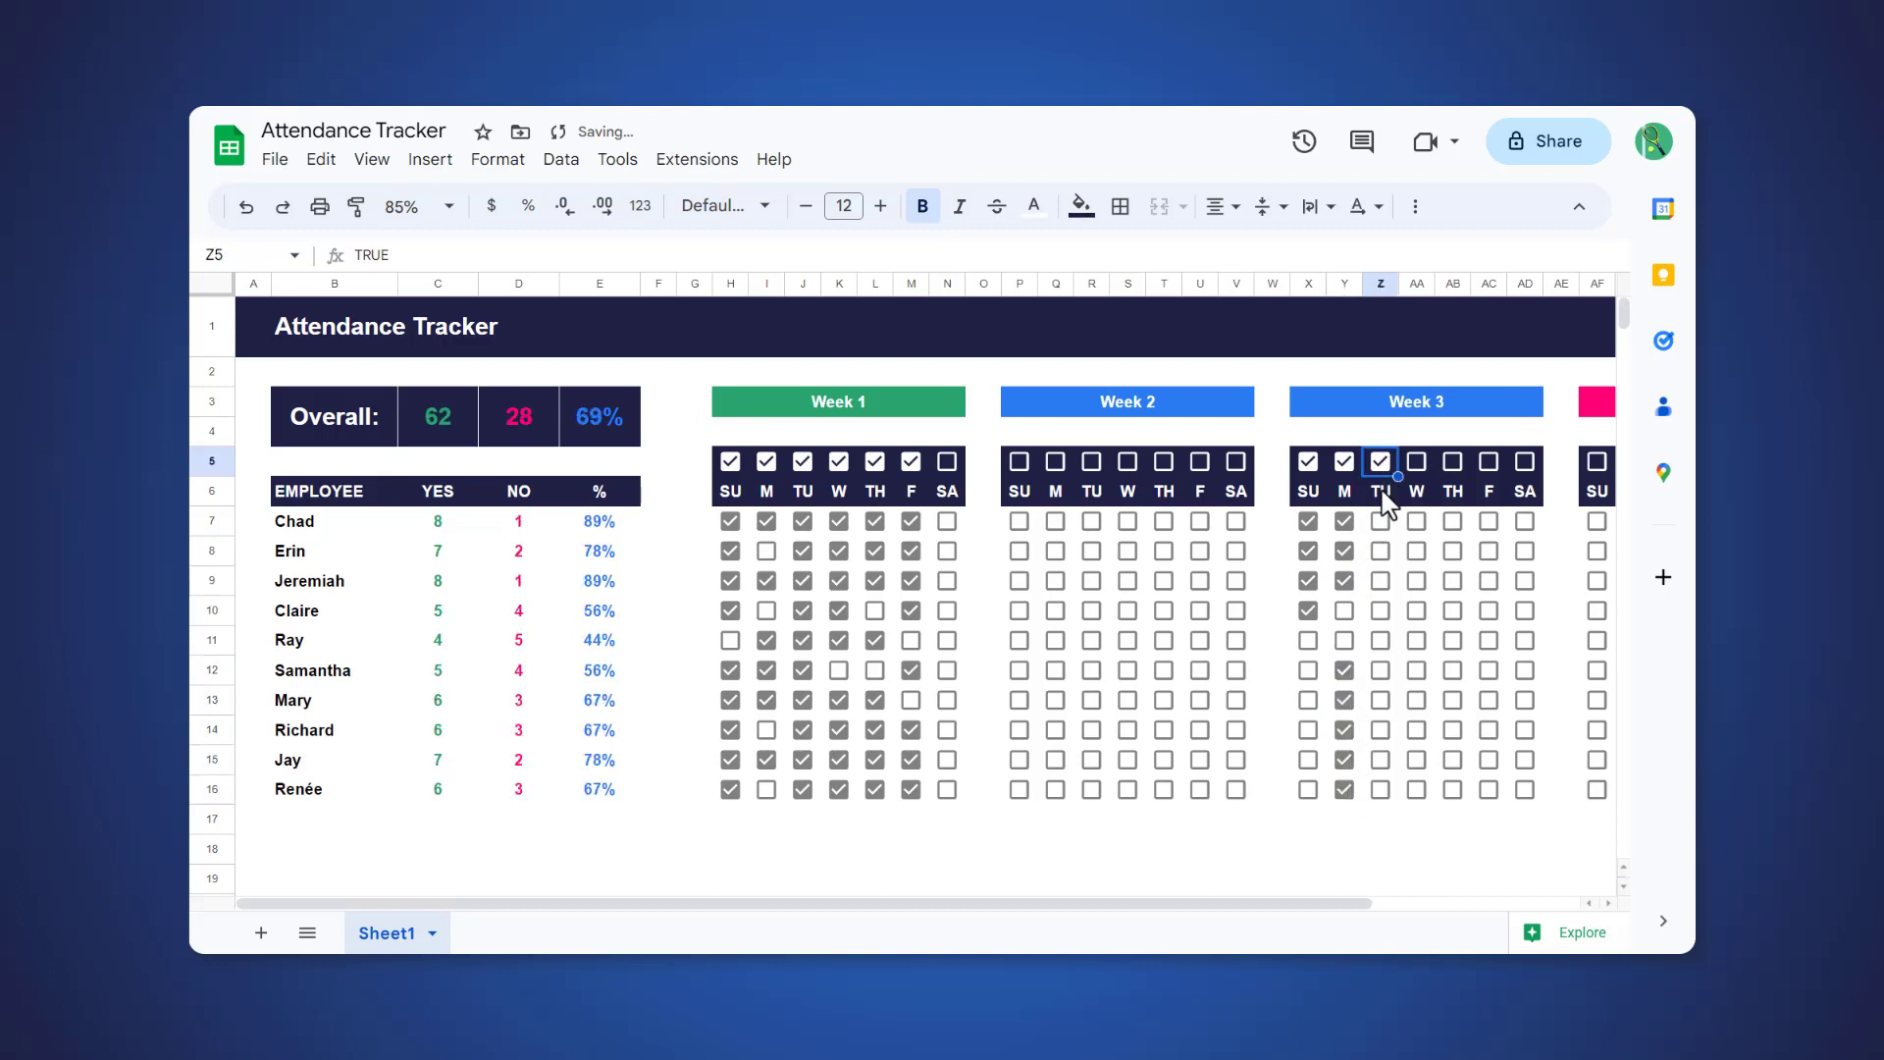
{"action": "left_click", "coordinate": [1380, 521]}
{"action": "left_click", "coordinate": [1381, 551]}
{"action": "left_click", "coordinate": [1380, 581]}
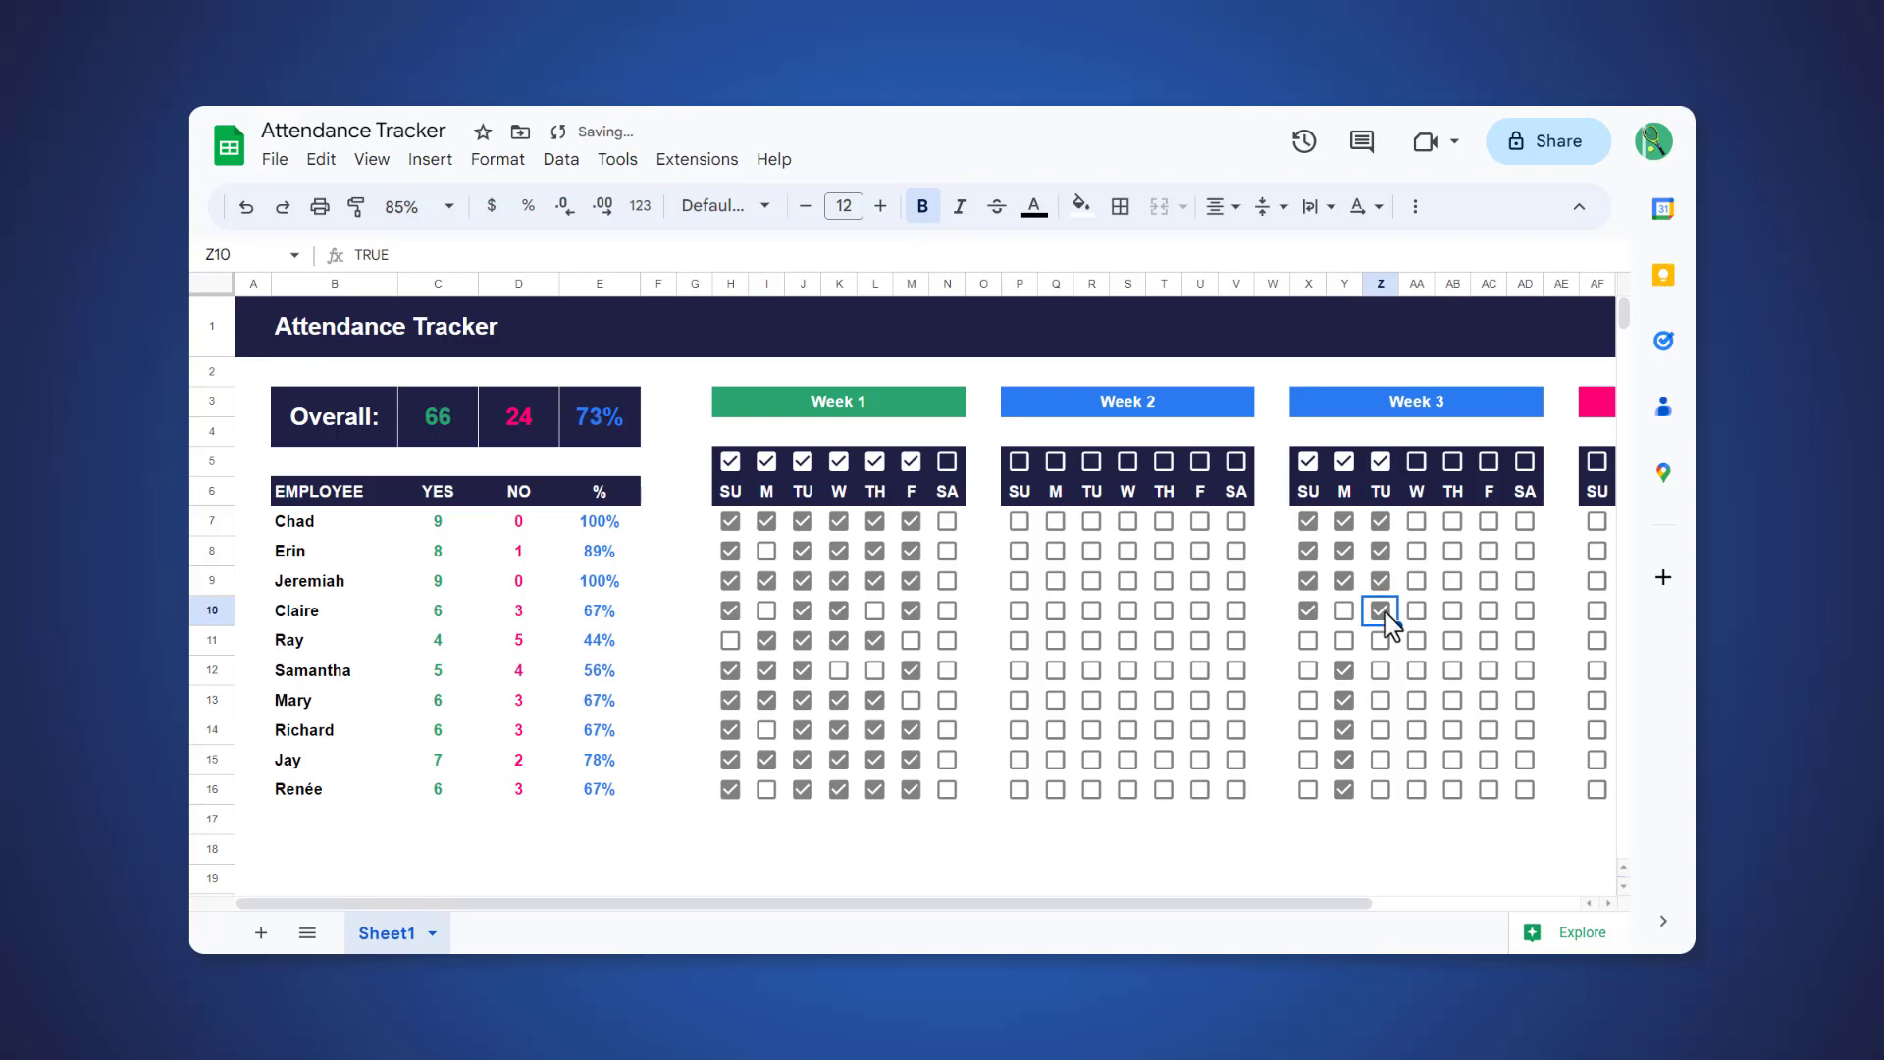
{"action": "left_click", "coordinate": [1381, 610]}
{"action": "left_click", "coordinate": [1380, 639]}
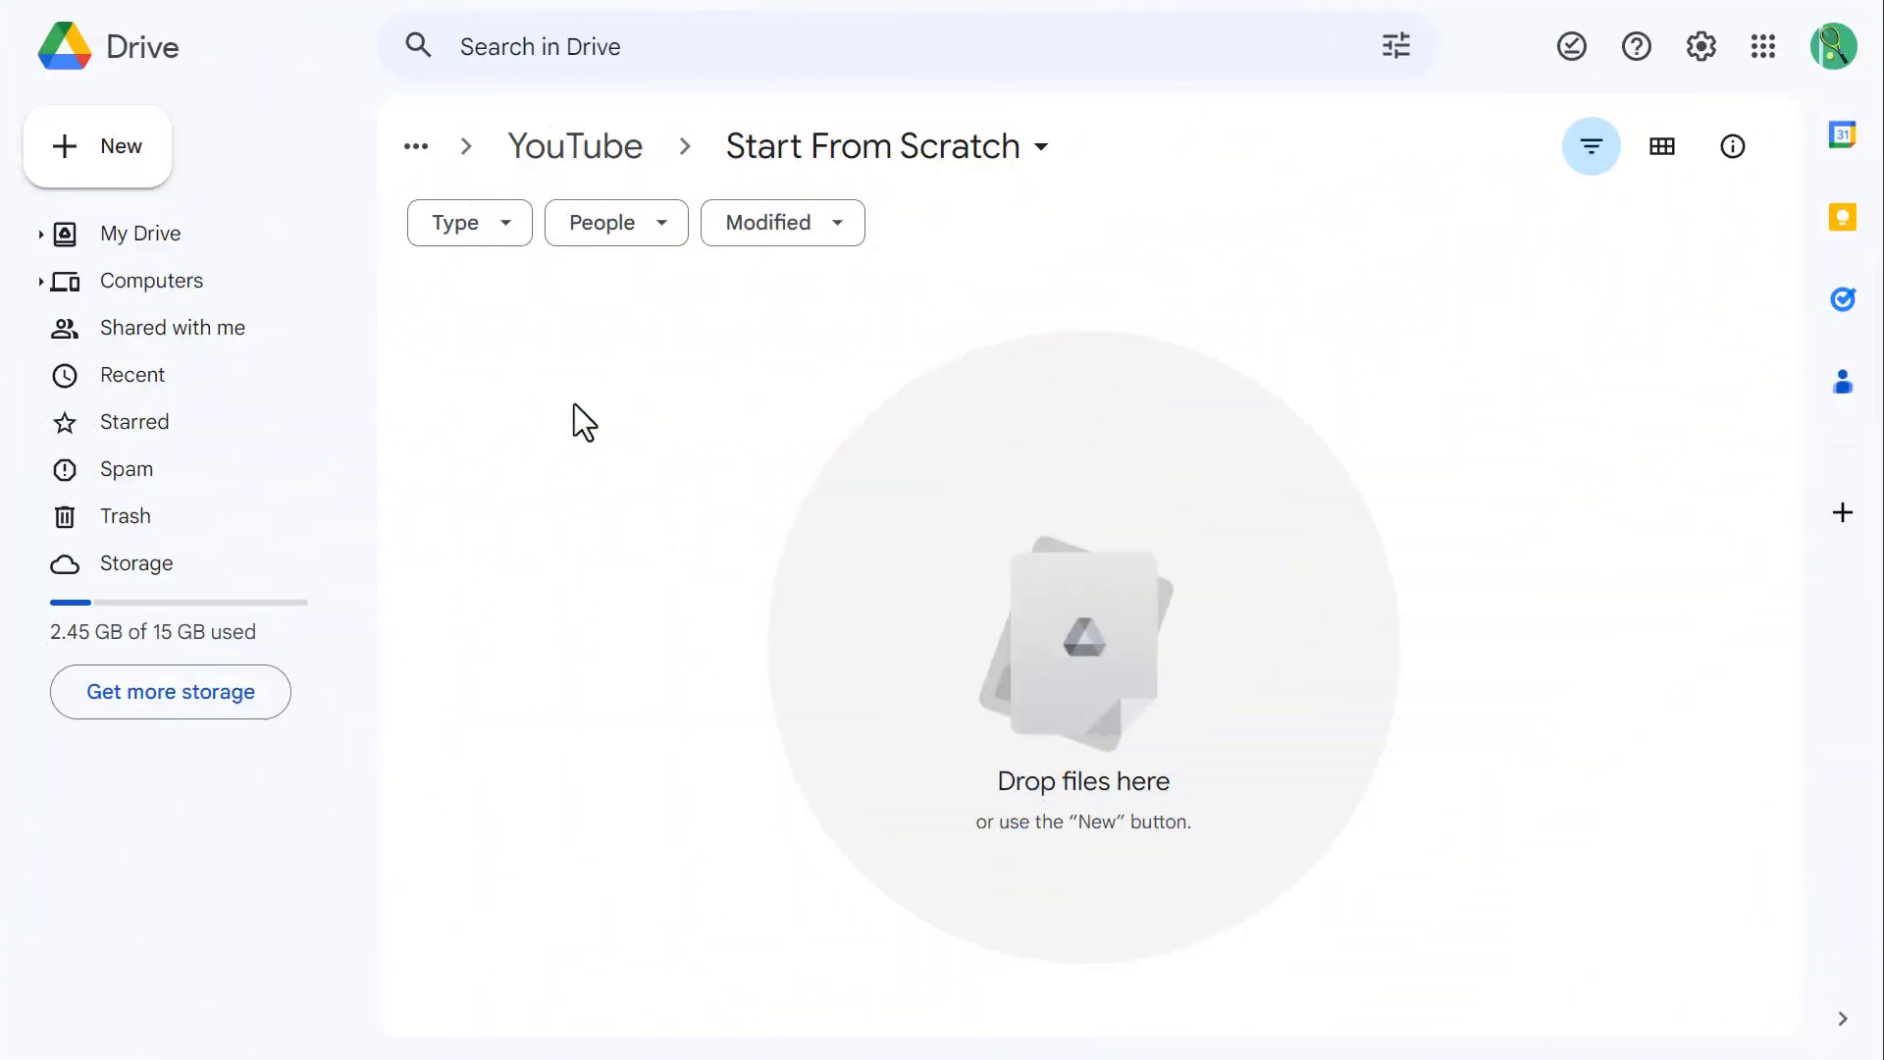
Step: Create a blank Google Sheets spreadsheet from the empty Drive folder's right-click menu
{"action": "right_click", "coordinate": [574, 403]}
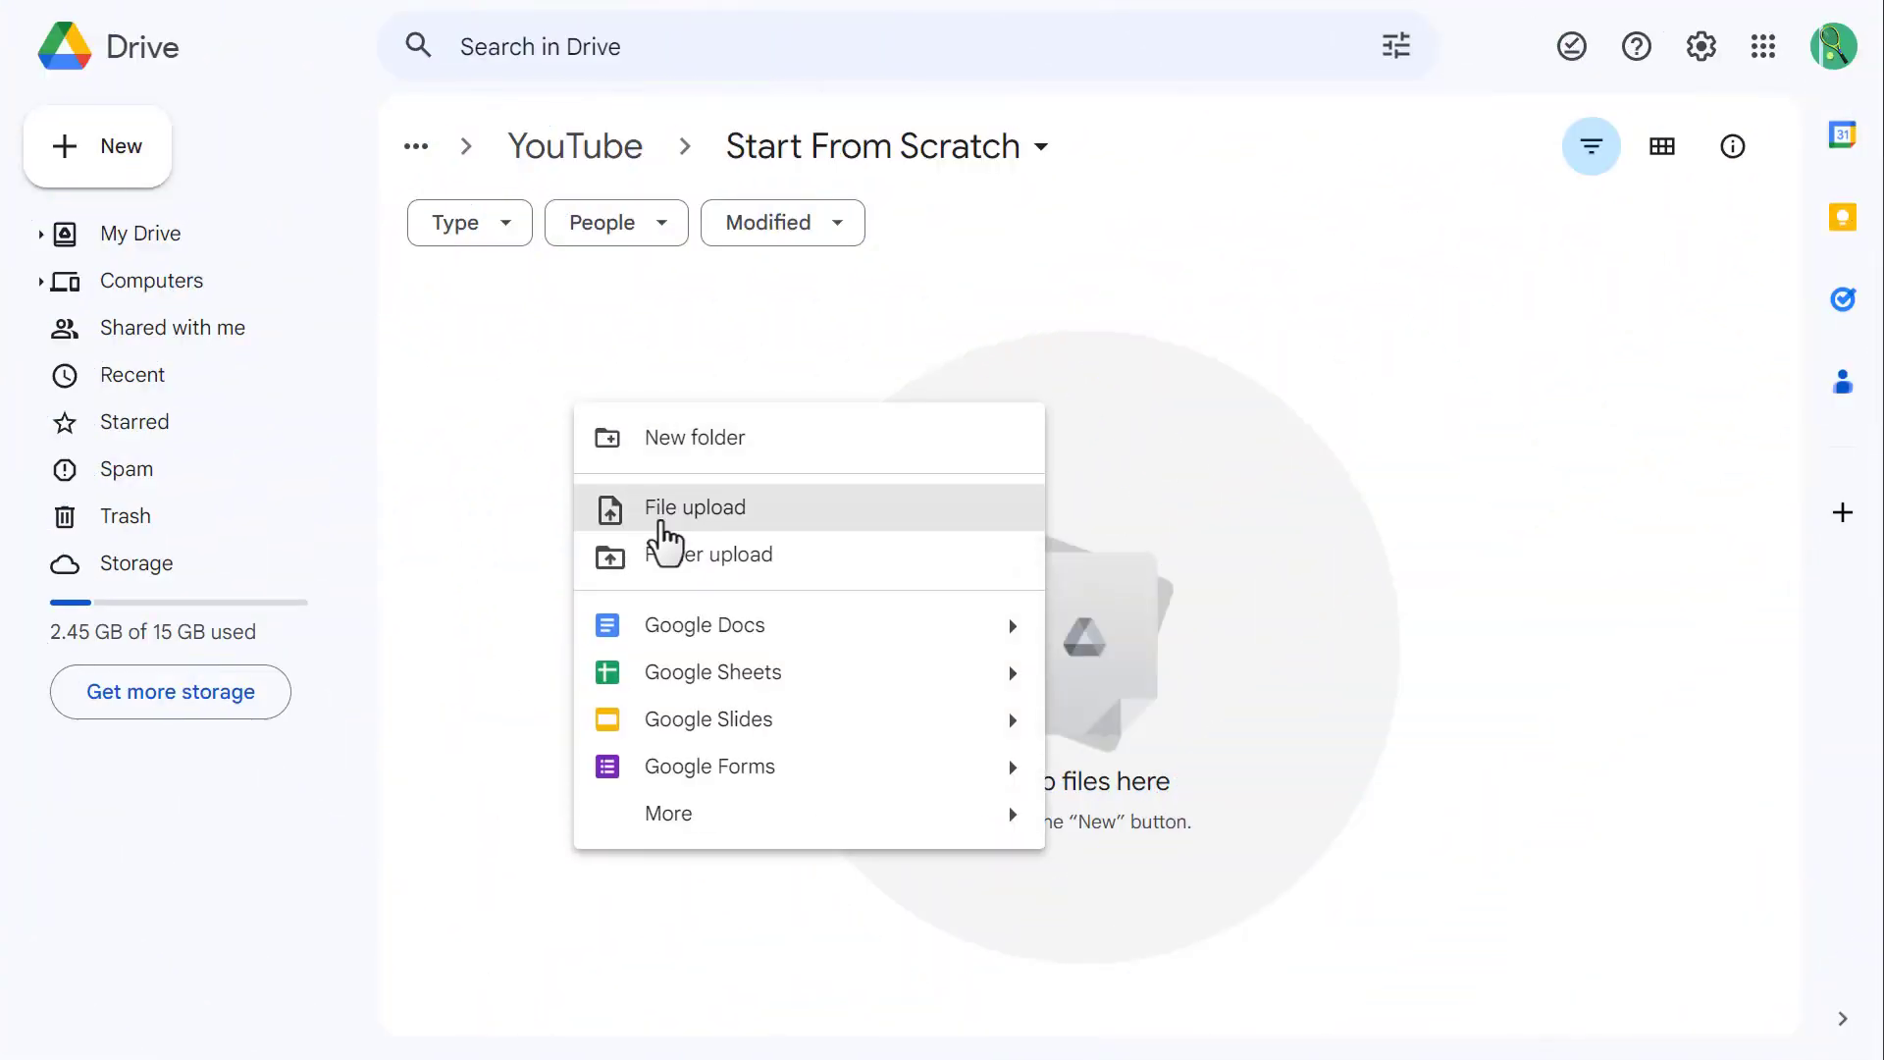
{"action": "left_click", "coordinate": [705, 673]}
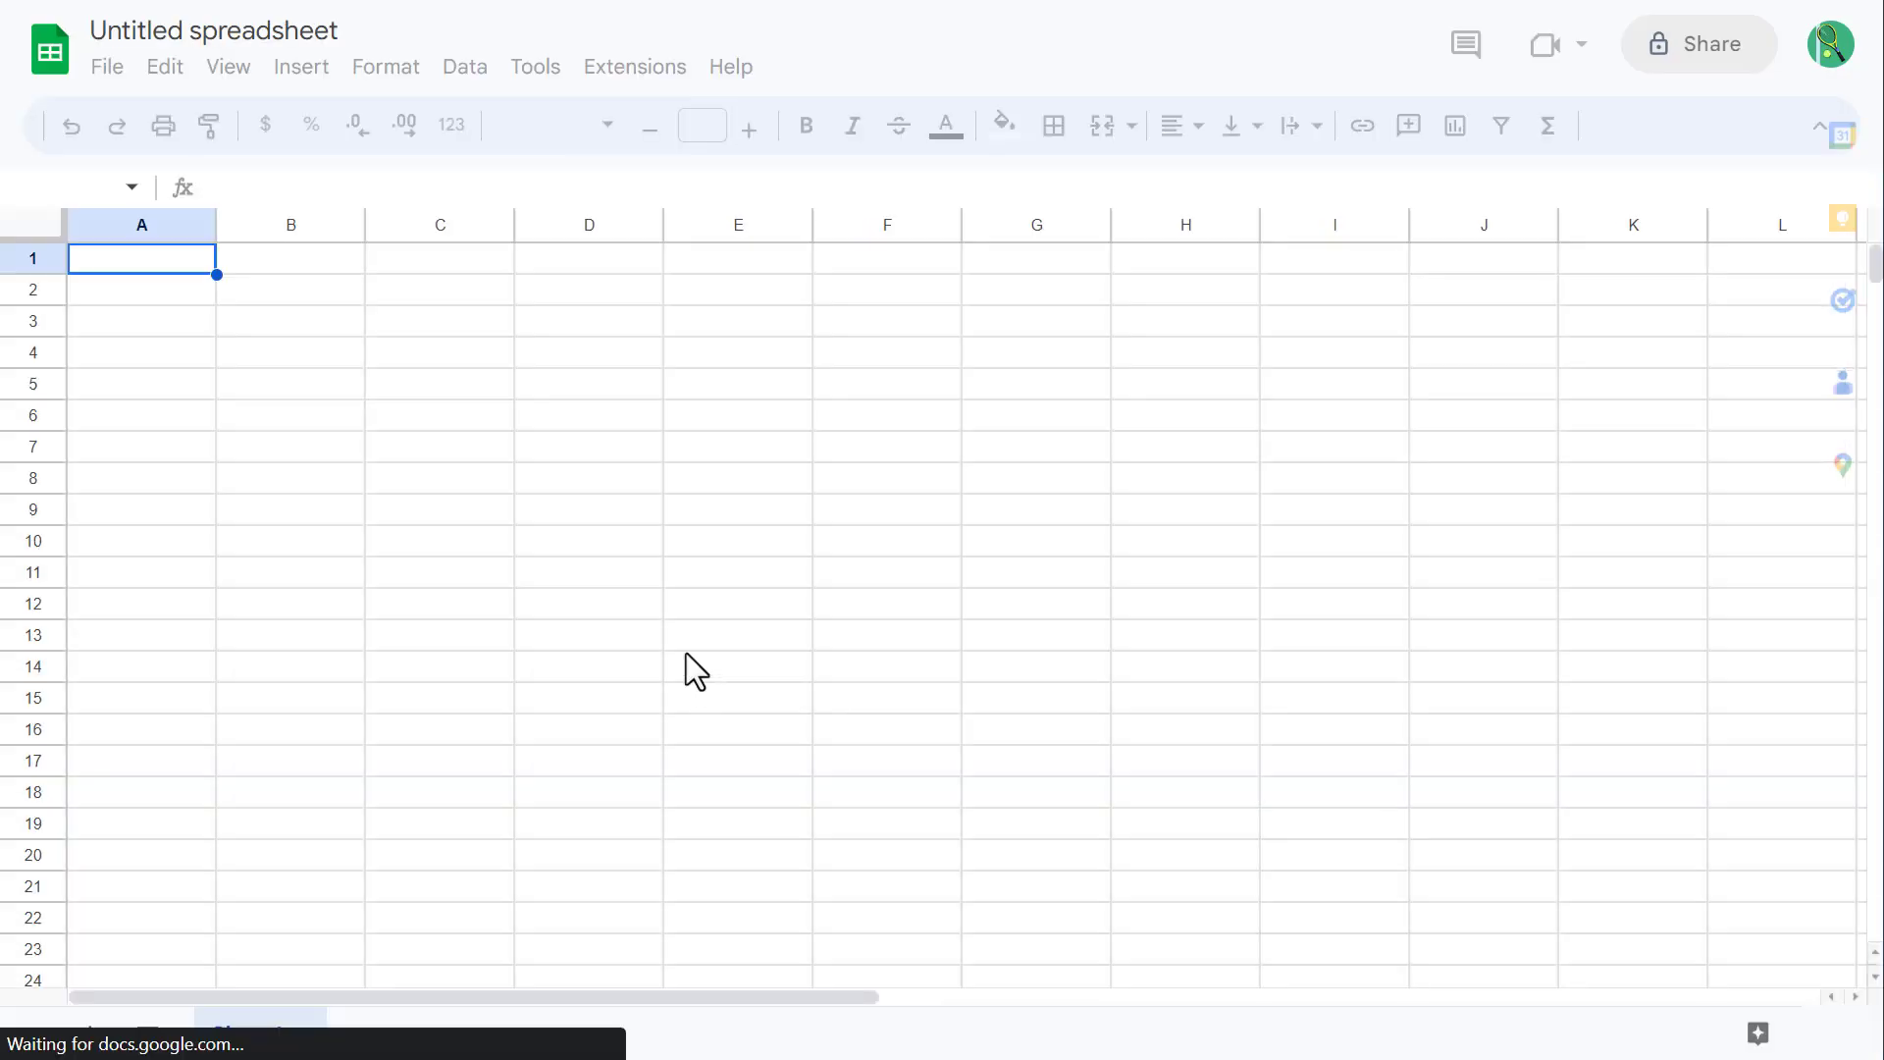
Step: Select columns A:Z via the Name box and resize them to 35 px
{"action": "left_click", "coordinate": [203, 383]}
{"action": "type", "text": "A:Z"}
{"action": "key", "text": "Return"}
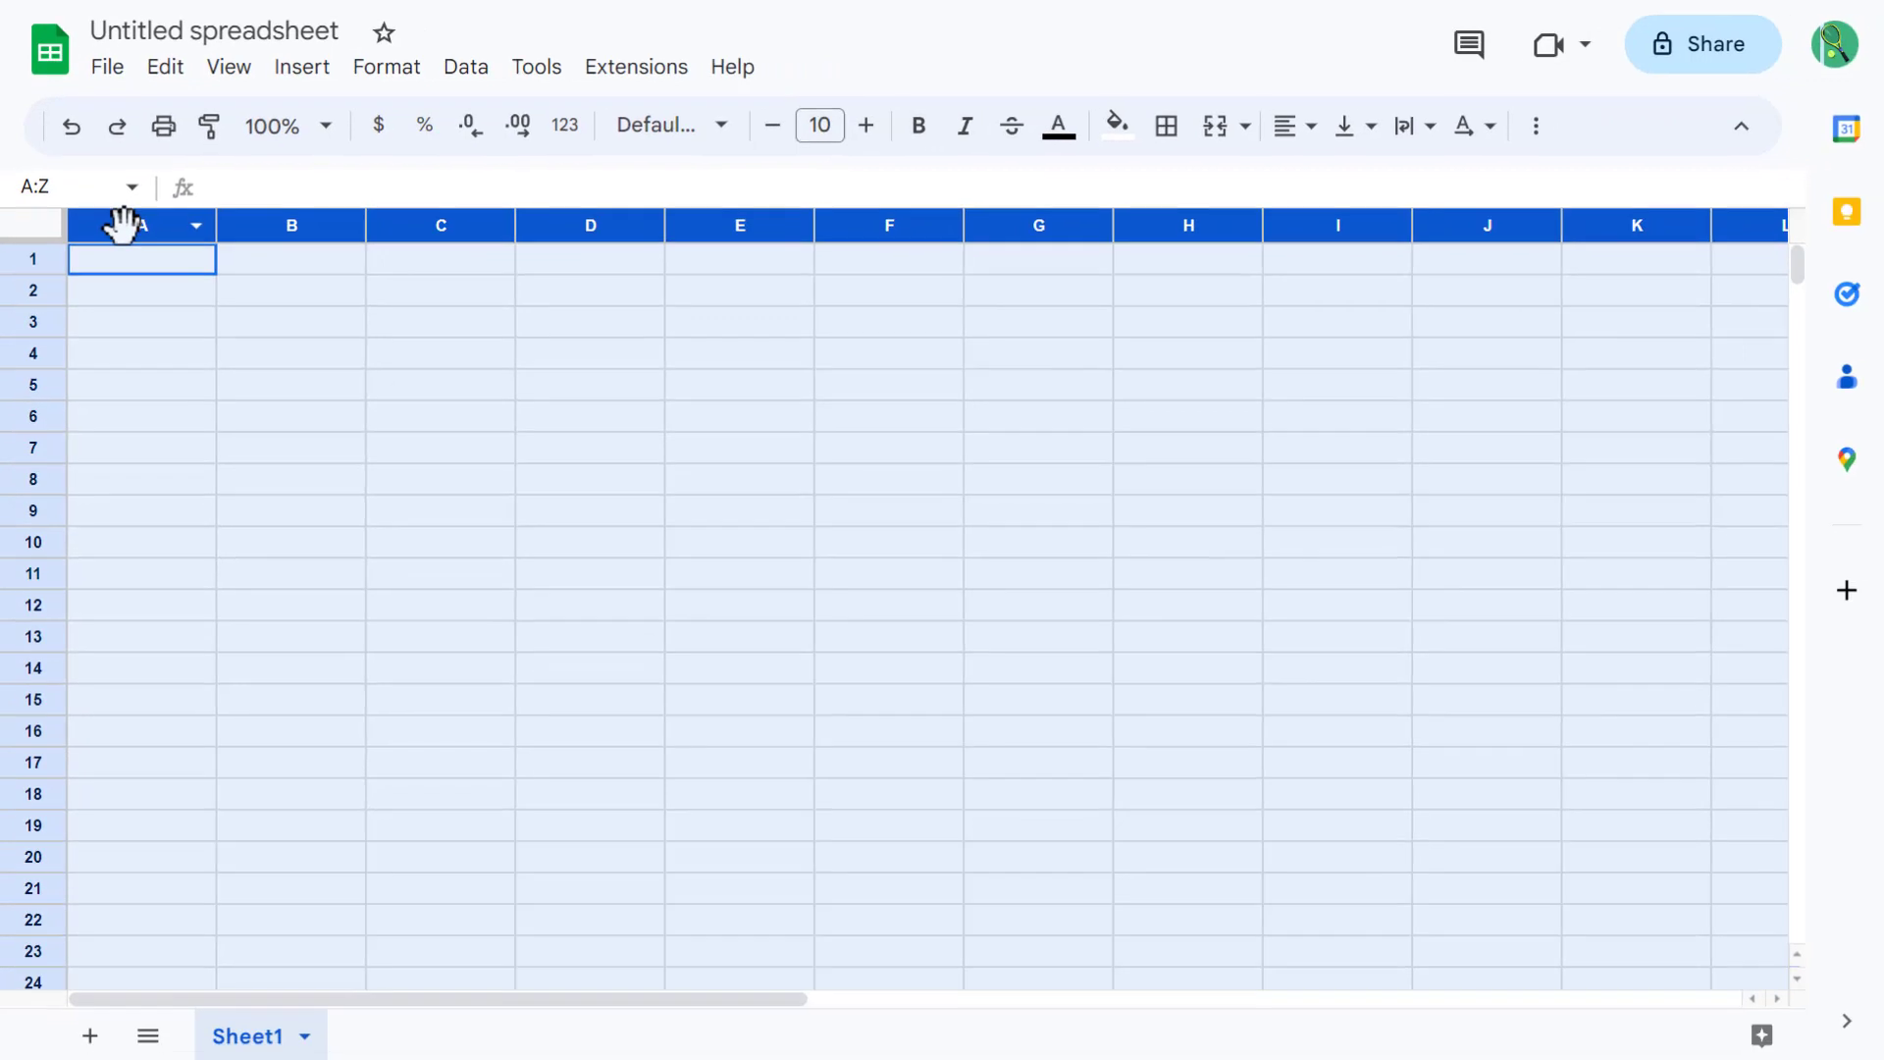
{"action": "right_click", "coordinate": [386, 228]}
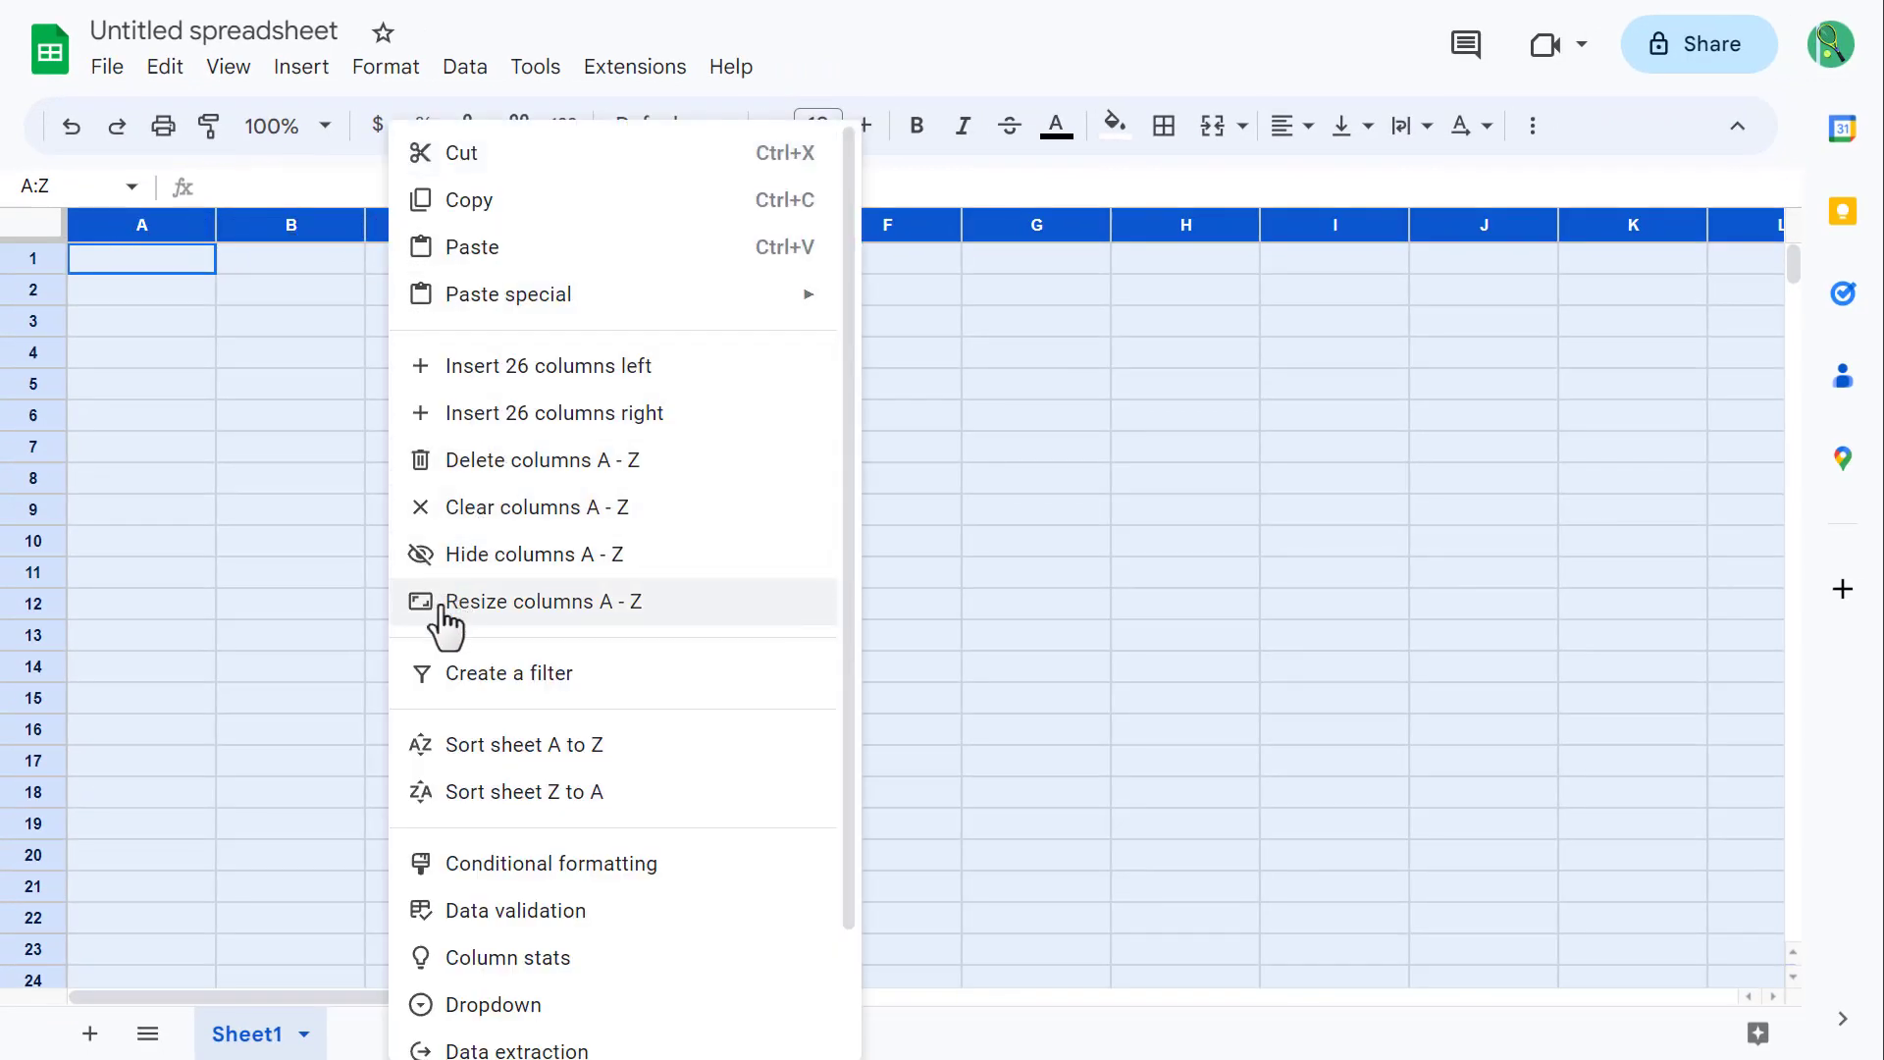
{"action": "left_click", "coordinate": [671, 628]}
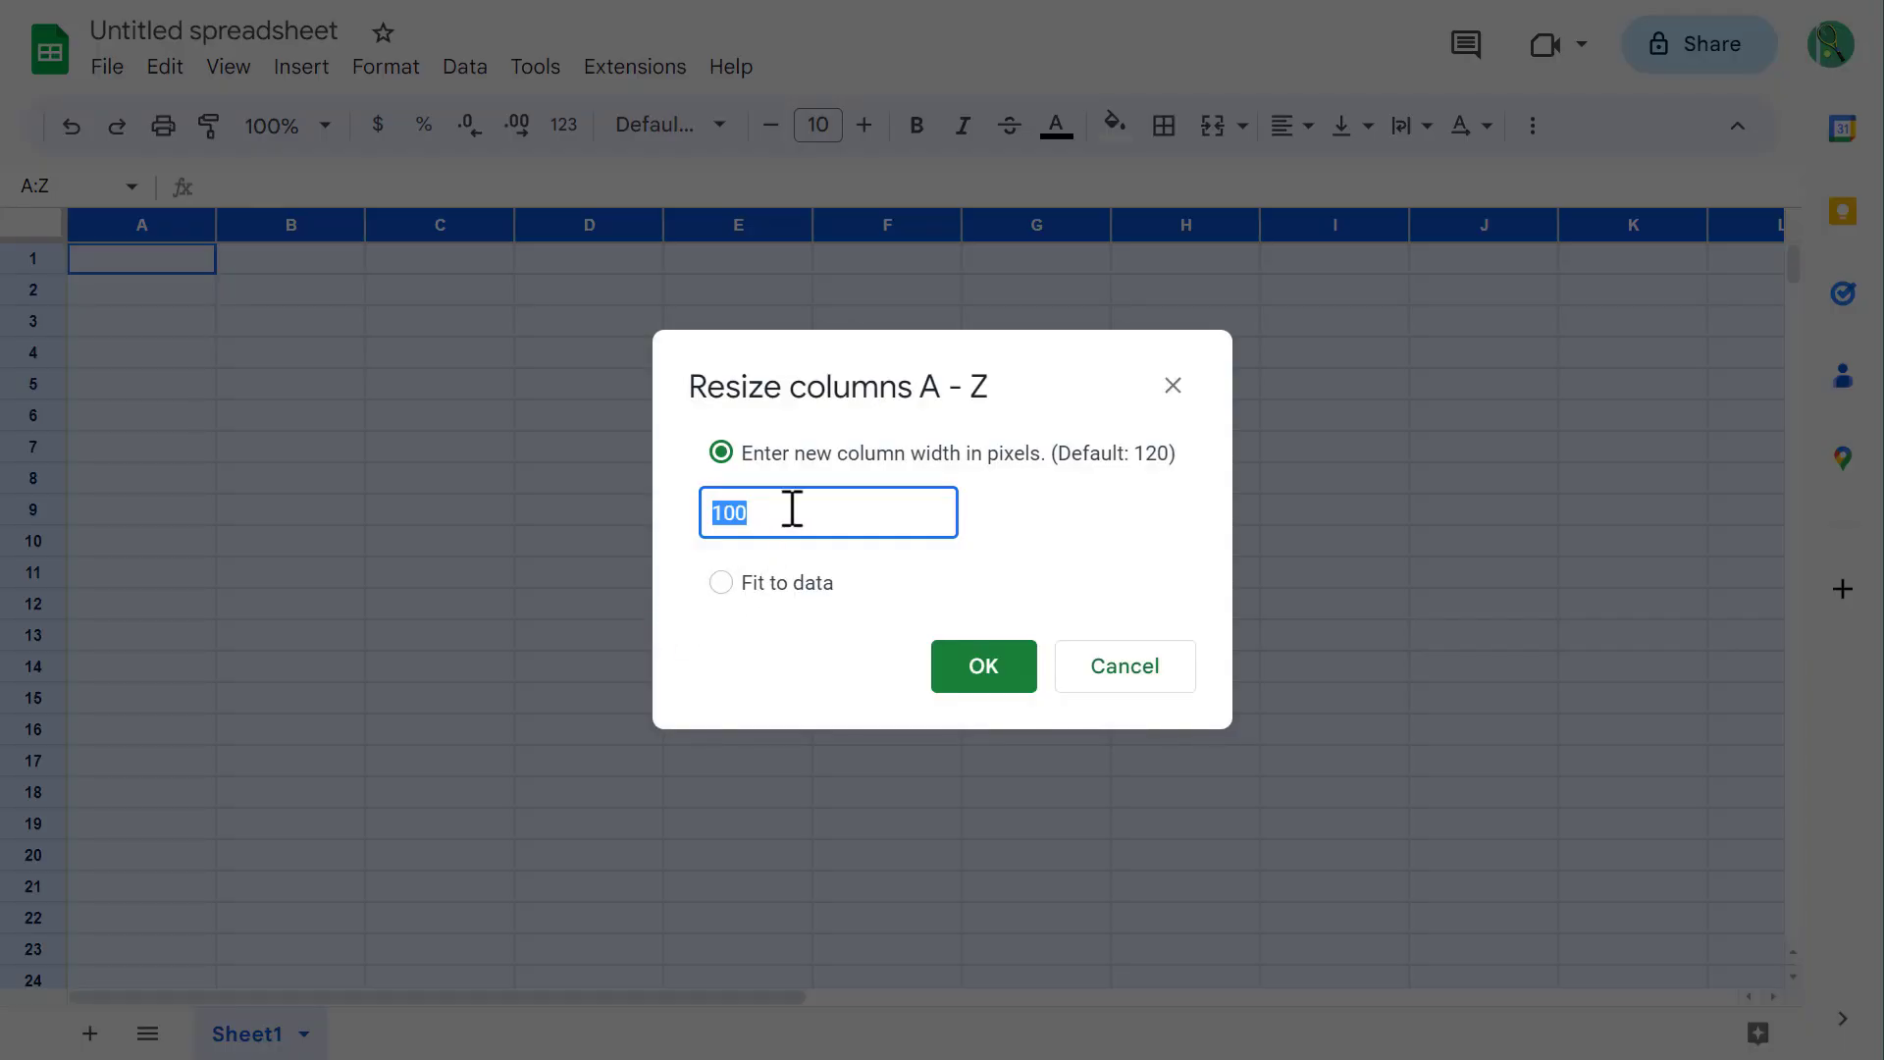
{"action": "left_click_drag", "start_coordinate": [791, 509], "coordinate": [657, 511]}
{"action": "type", "text": "35"}
{"action": "left_click", "coordinate": [964, 679]}
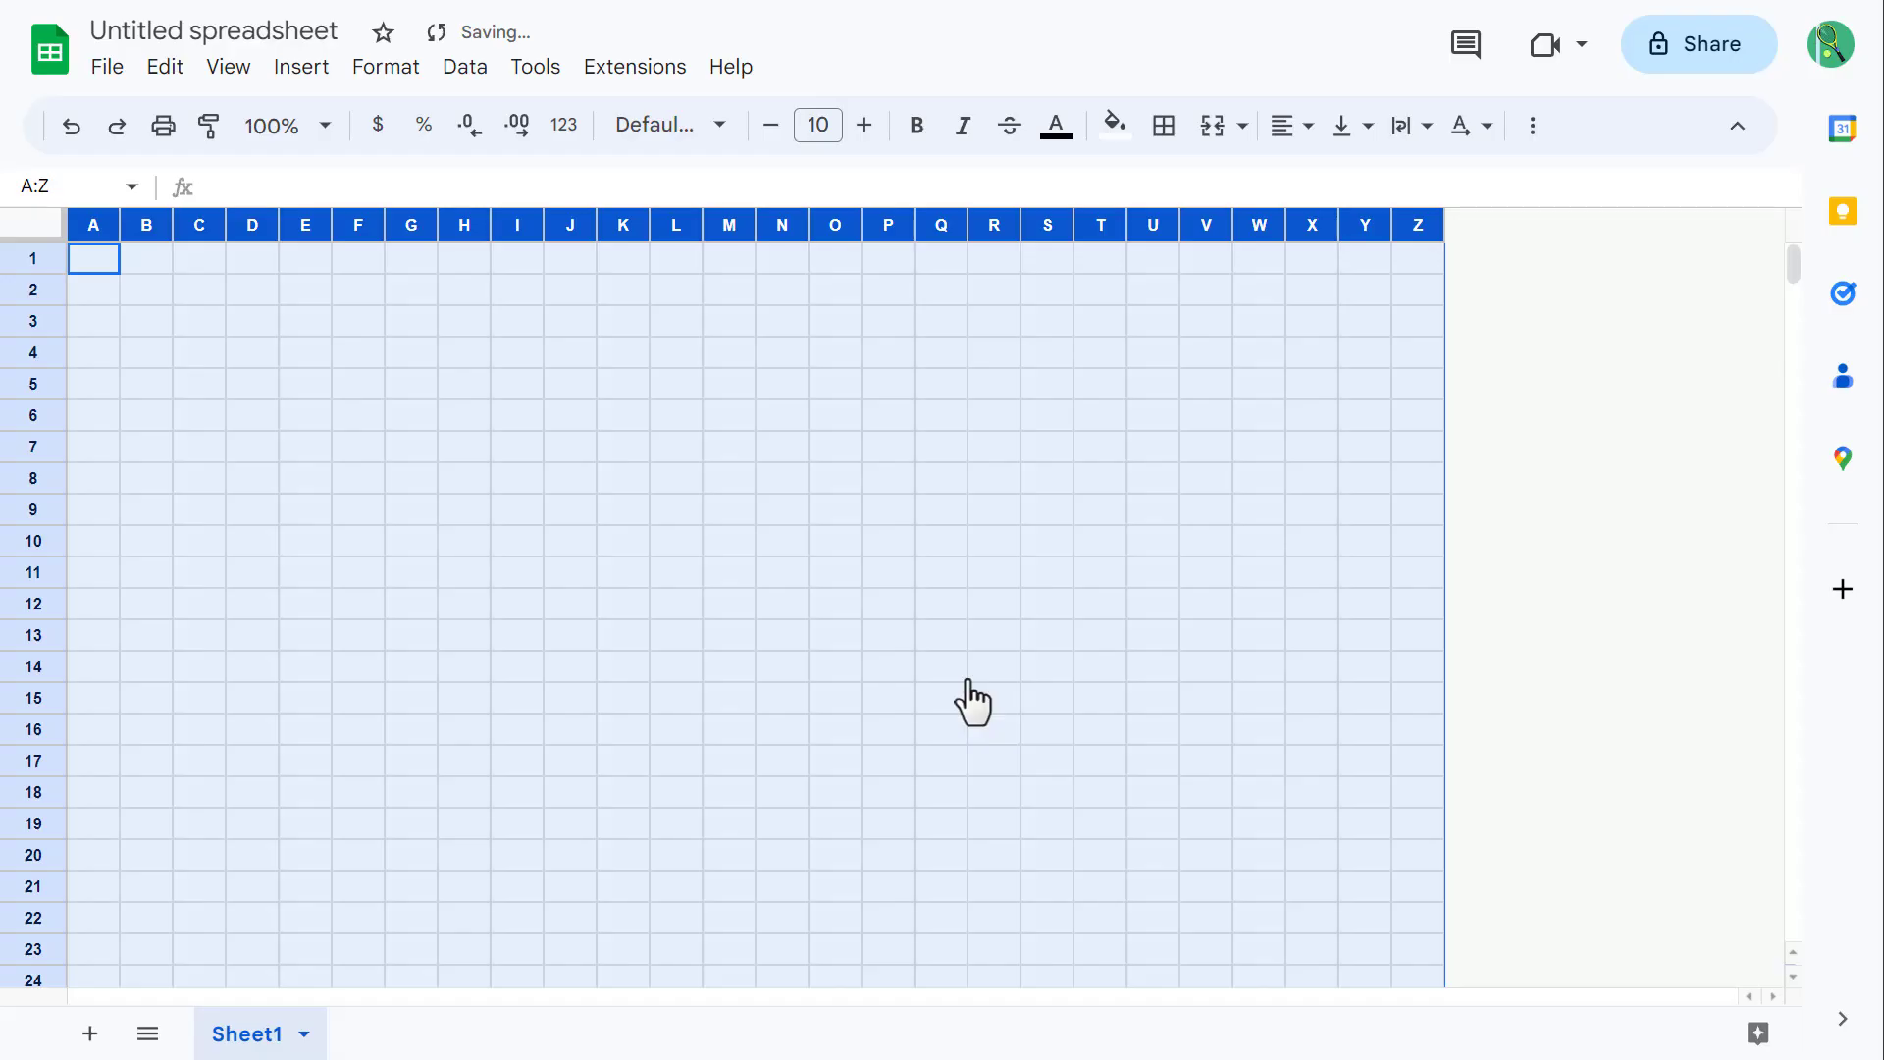
Step: Resize column B to 125 px
{"action": "left_click", "coordinate": [327, 386]}
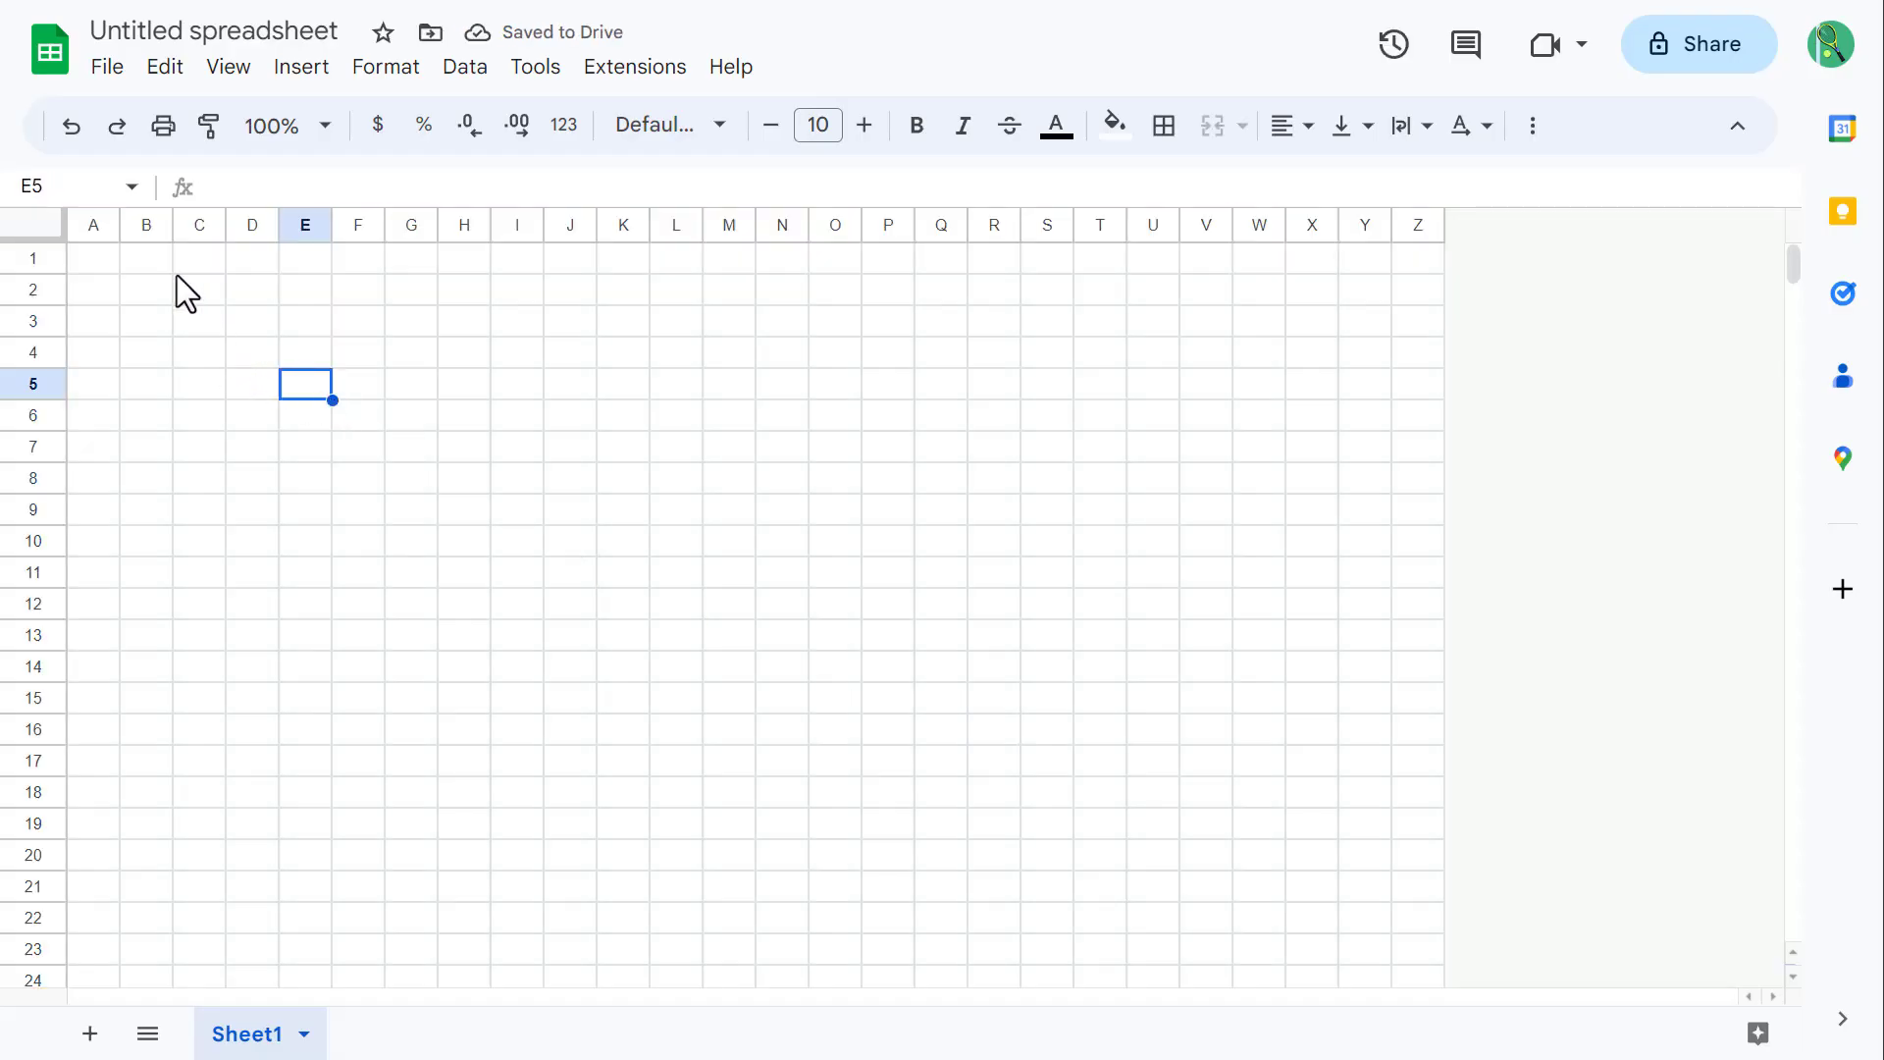
{"action": "left_click", "coordinate": [146, 226]}
{"action": "right_click", "coordinate": [143, 227]}
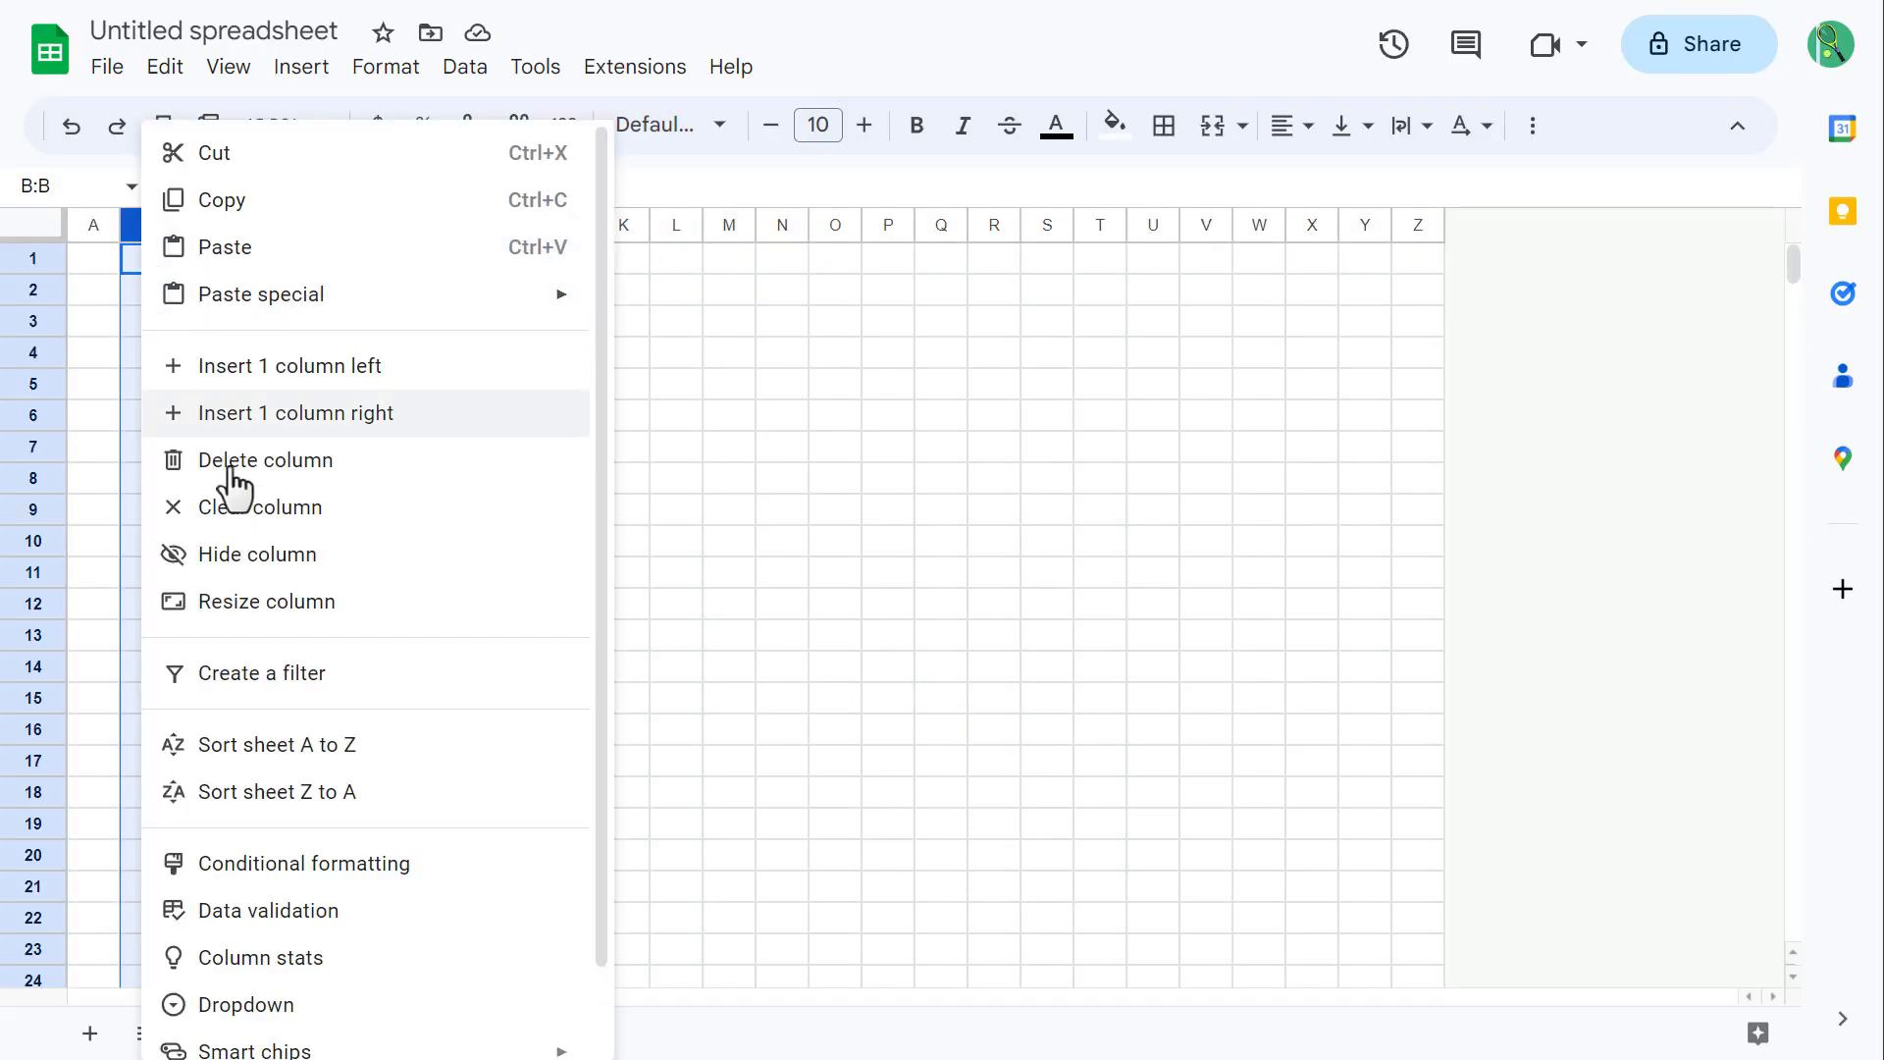
{"action": "left_click", "coordinate": [267, 600]}
{"action": "type", "text": "125"}
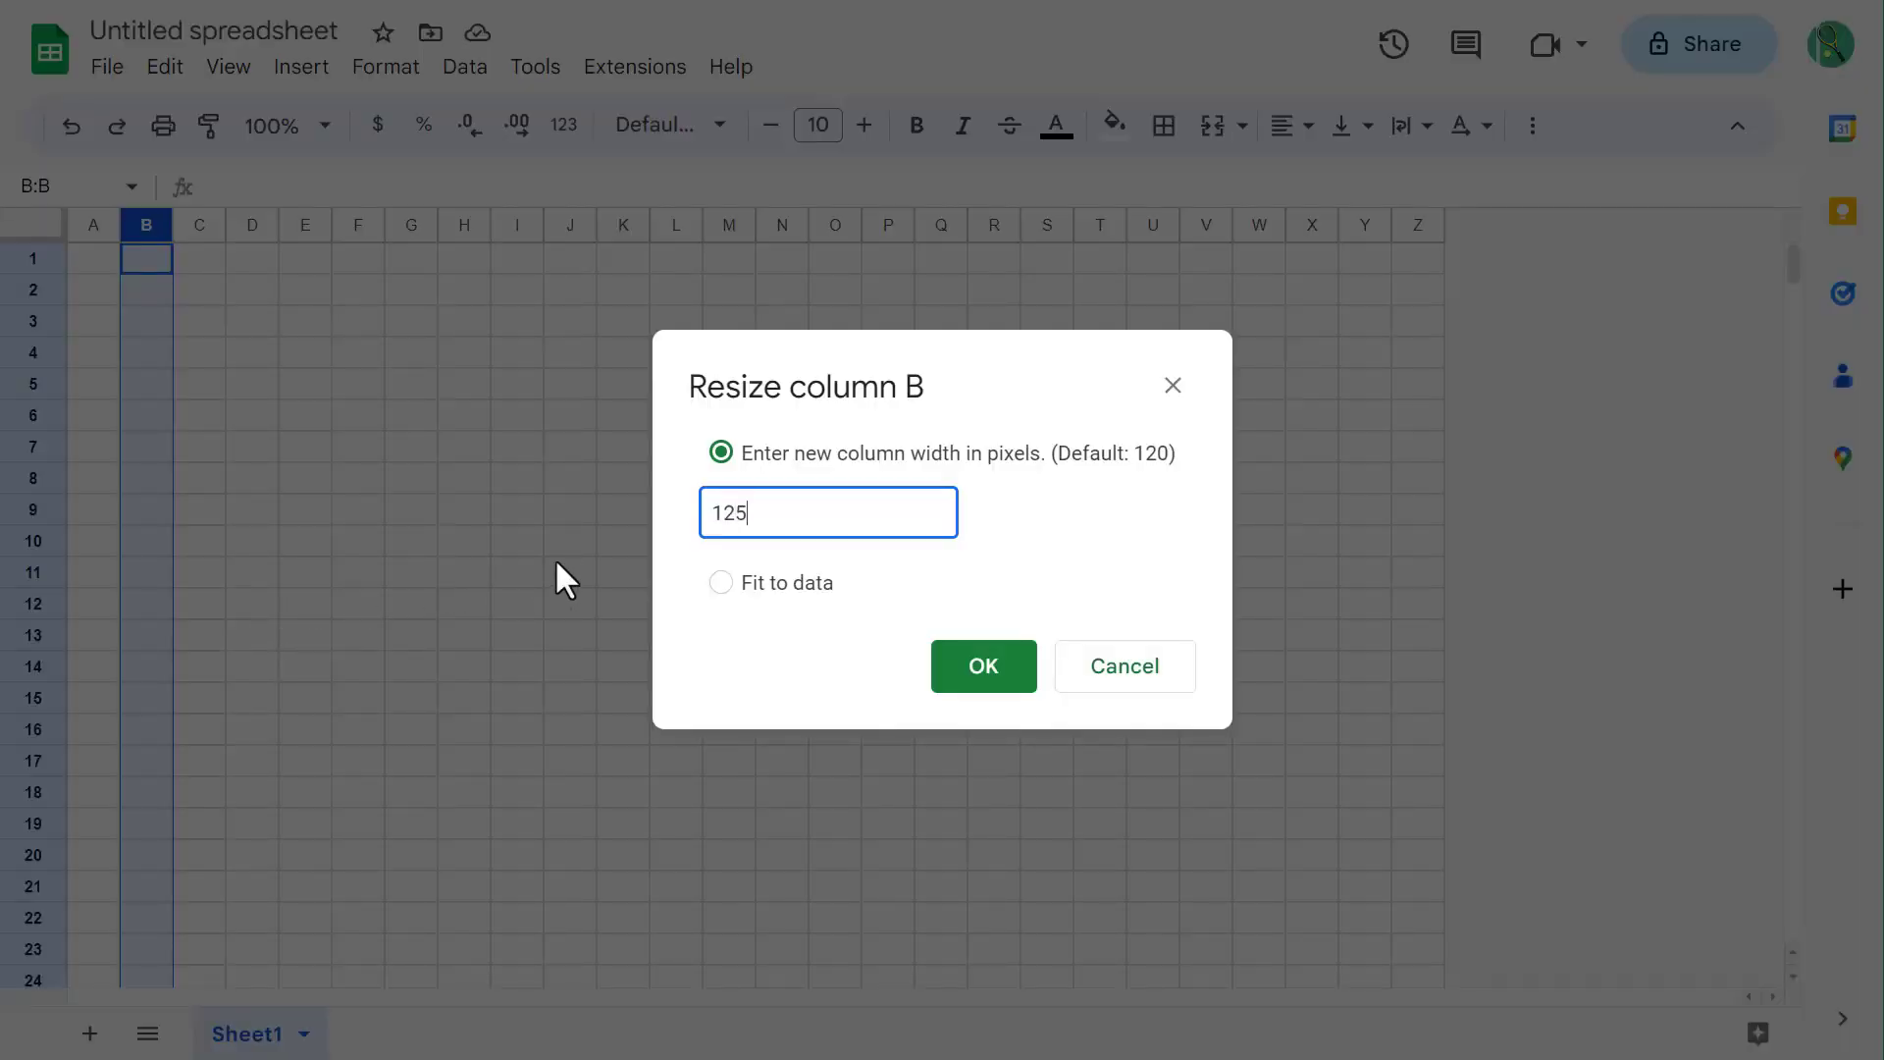
{"action": "left_click", "coordinate": [957, 670]}
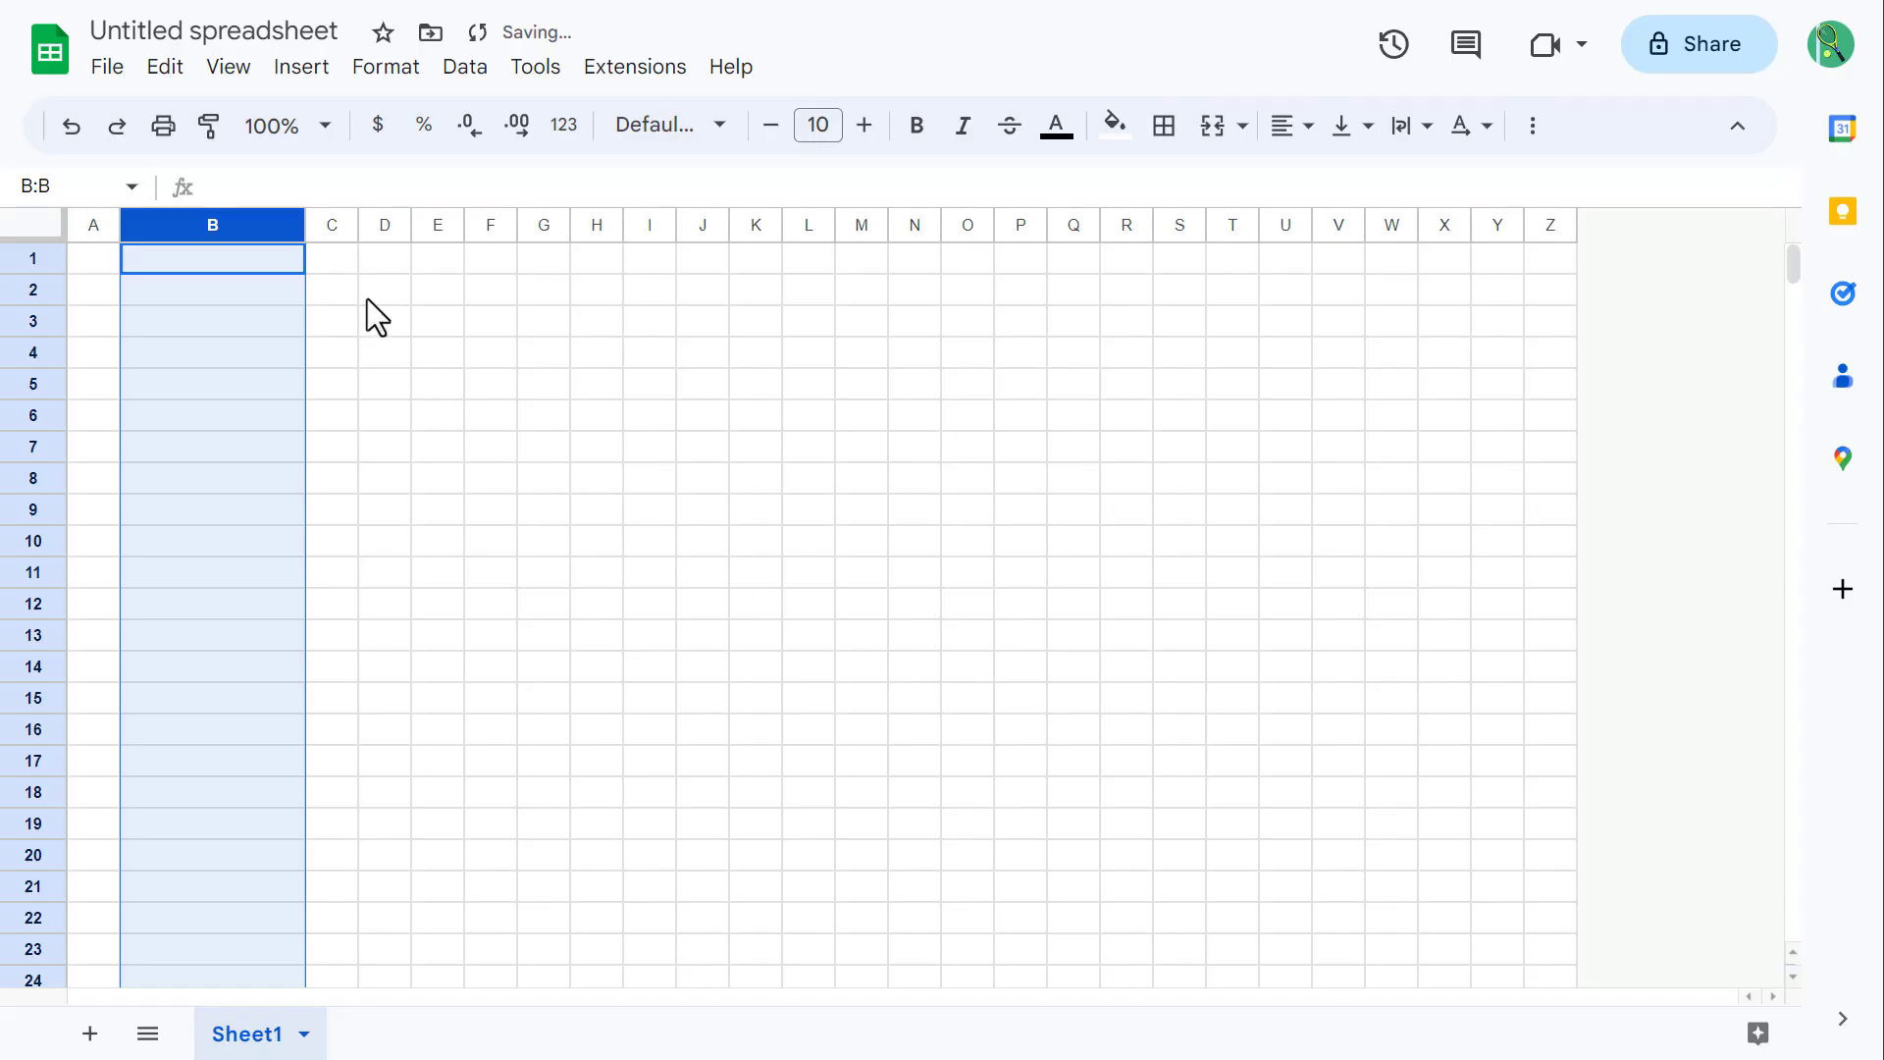
Step: Resize columns C through E to 80 px
{"action": "left_click_drag", "start_coordinate": [328, 234], "coordinate": [436, 235]}
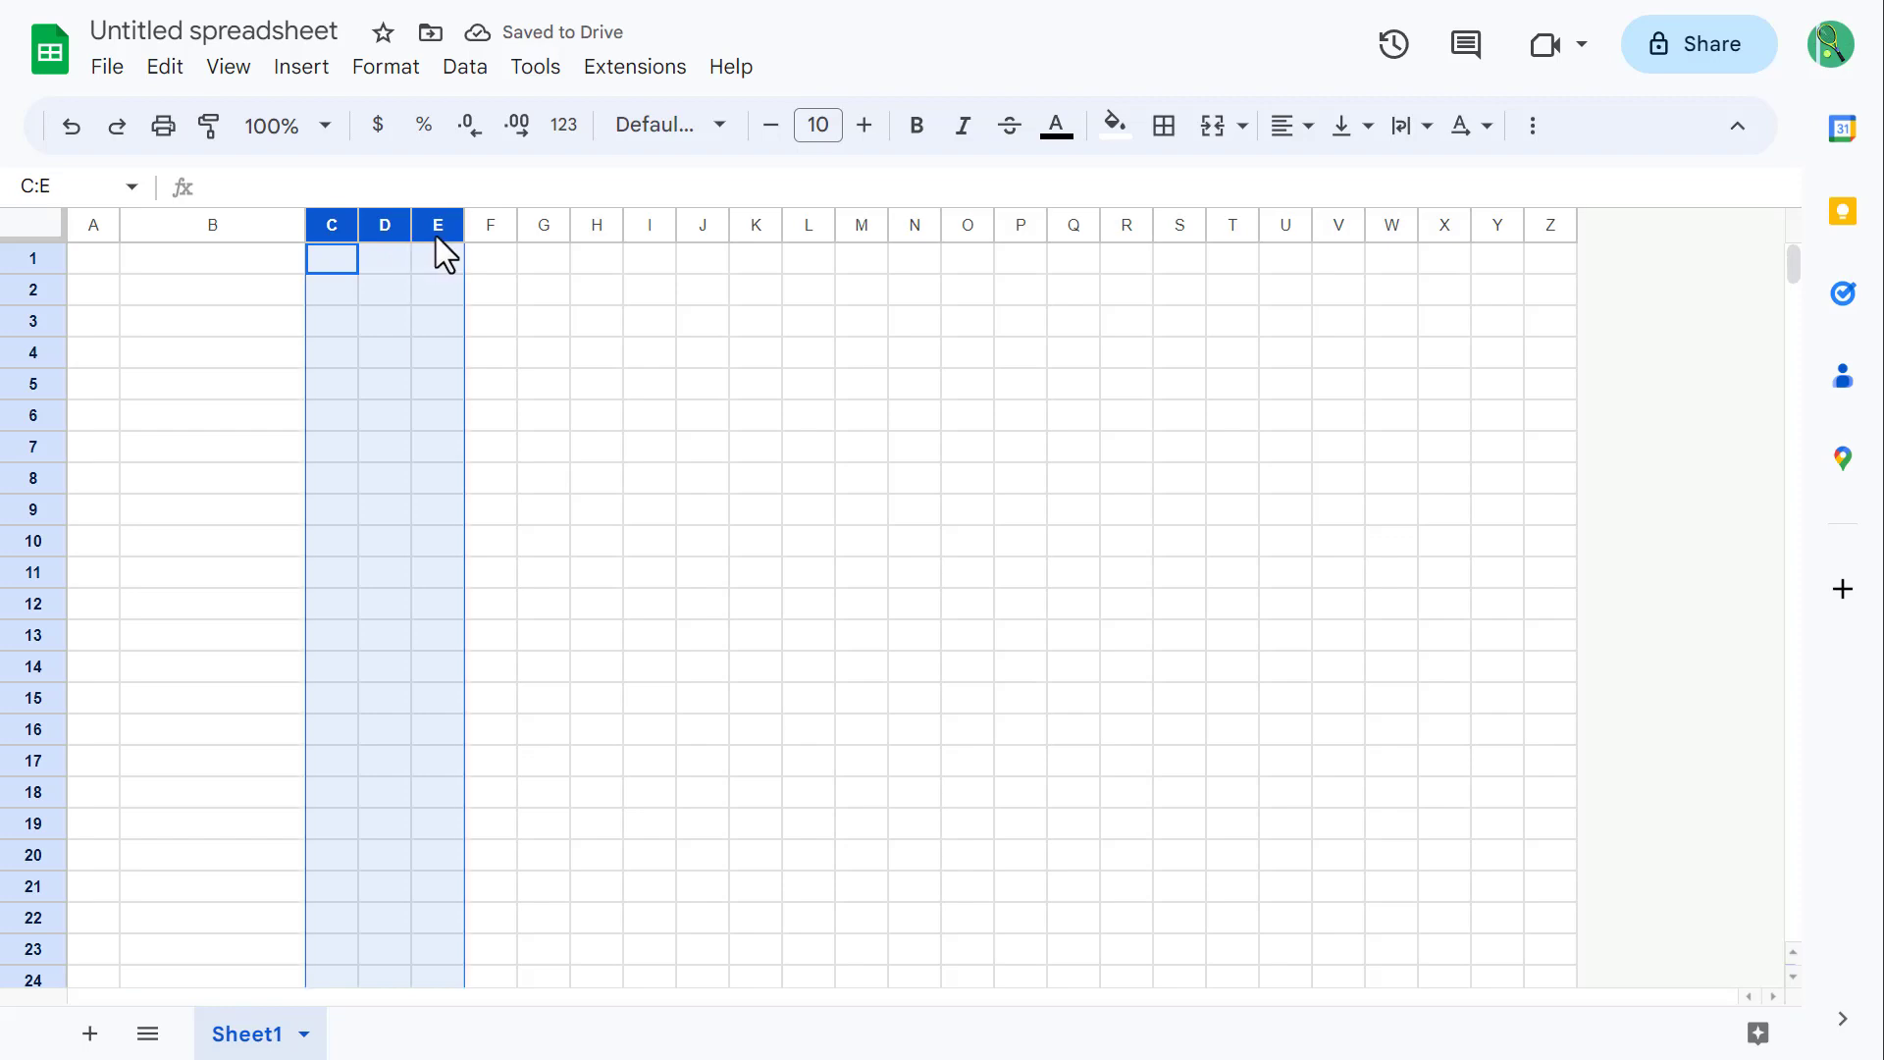
{"action": "right_click", "coordinate": [435, 223]}
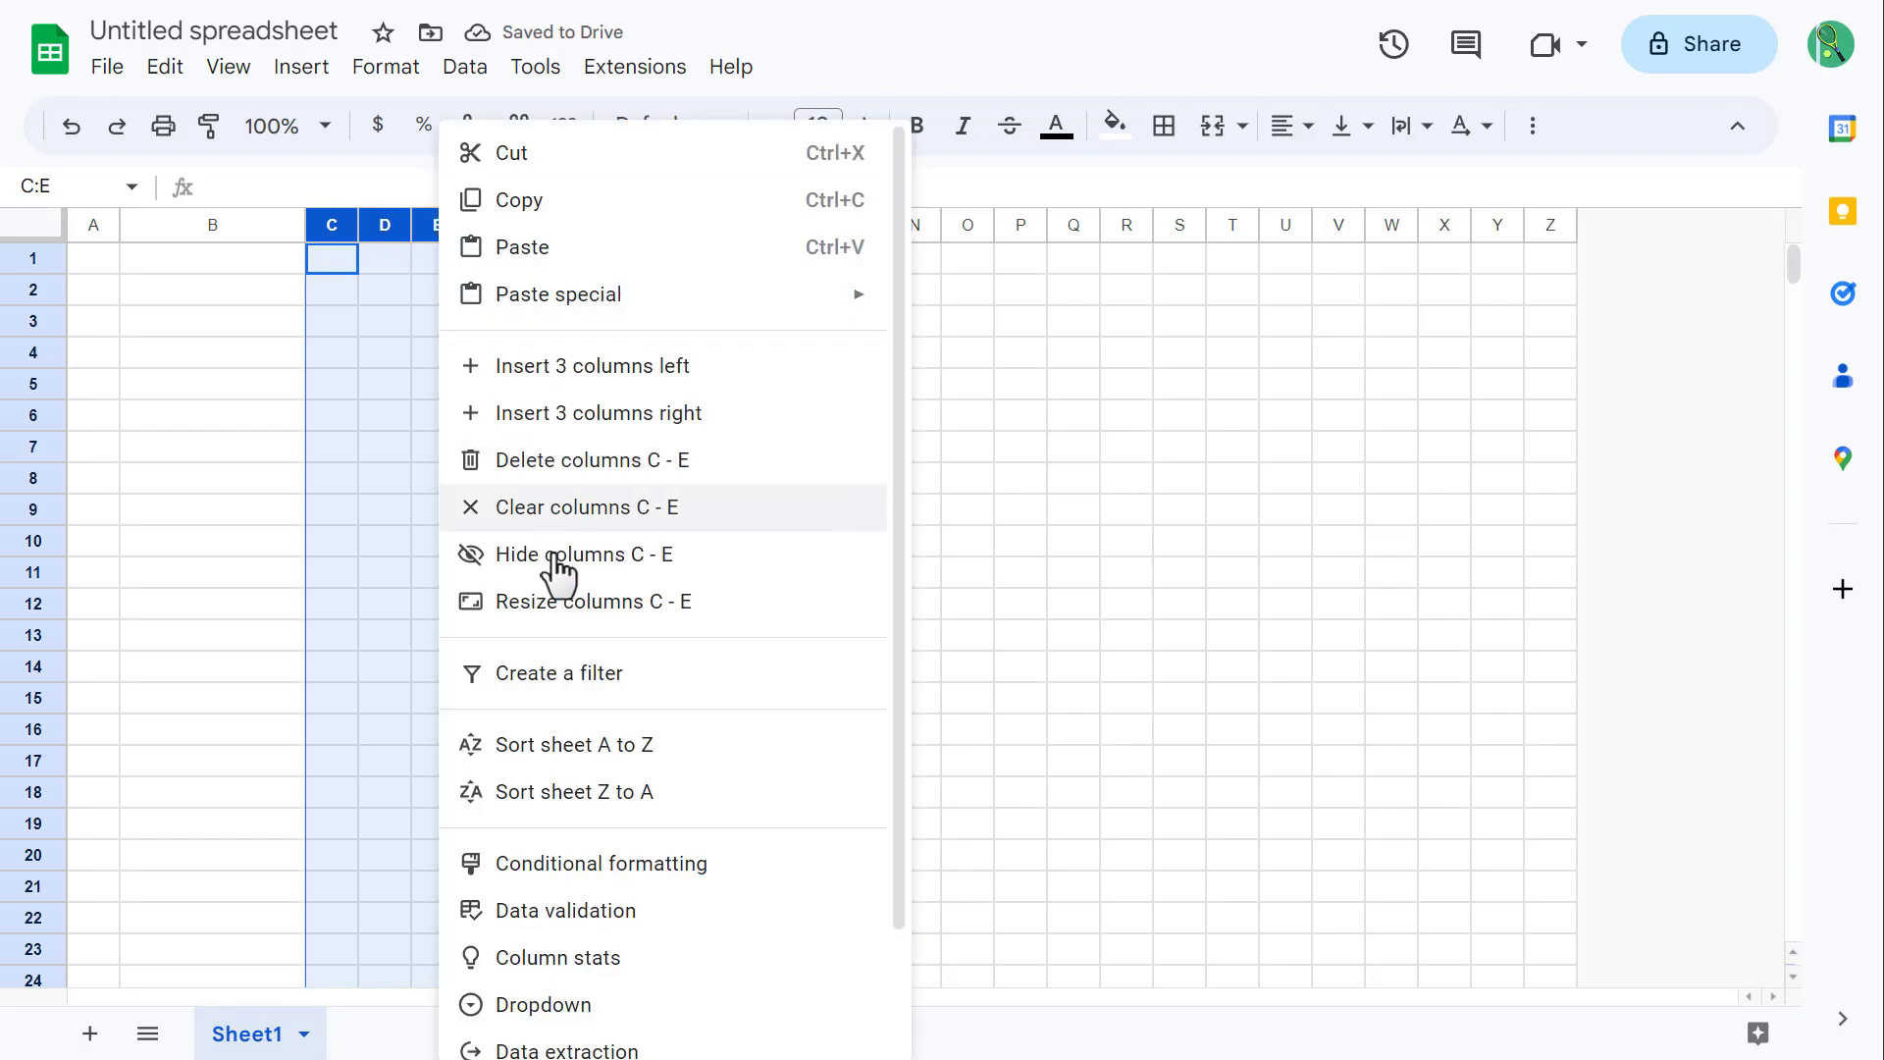
{"action": "left_click", "coordinate": [608, 601]}
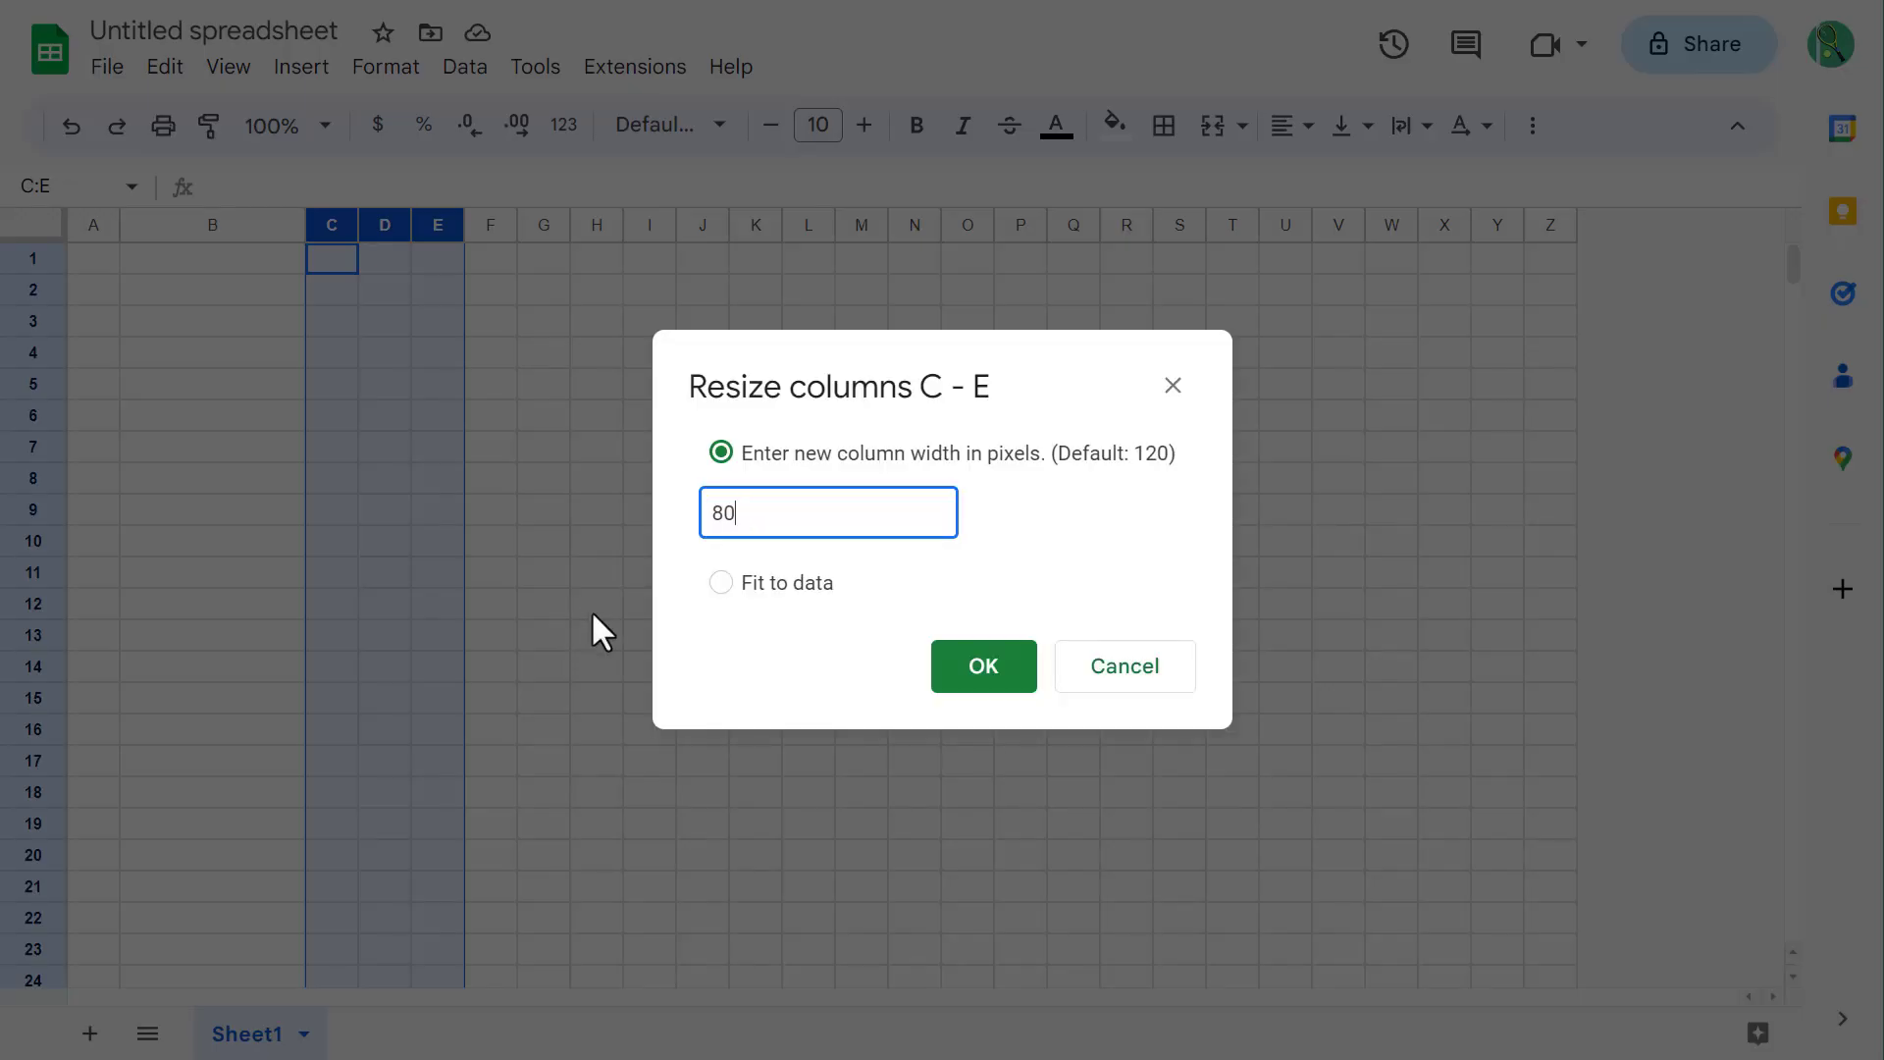
{"action": "left_click", "coordinate": [943, 669]}
{"action": "left_click", "coordinate": [471, 382]}
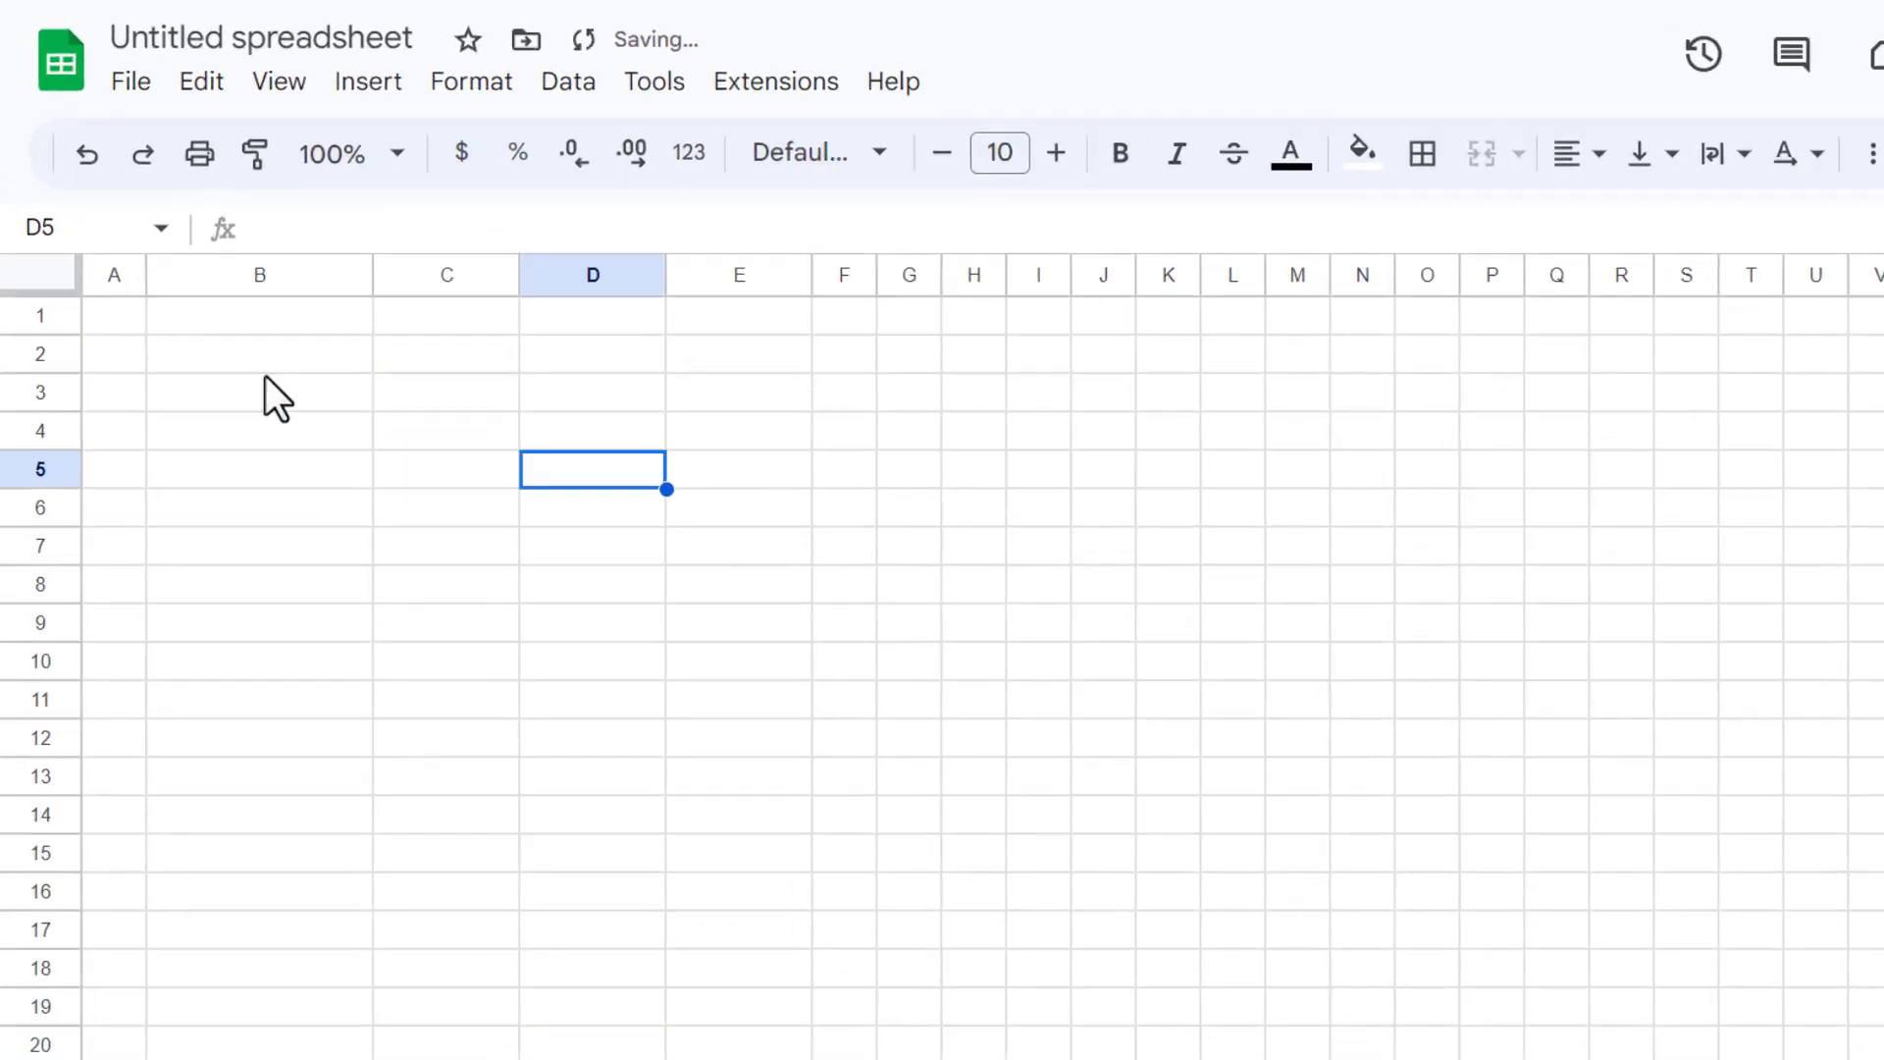
Step: Select rows 1:1000 via the Name box and set their height to 30 px
{"action": "left_click", "coordinate": [108, 229]}
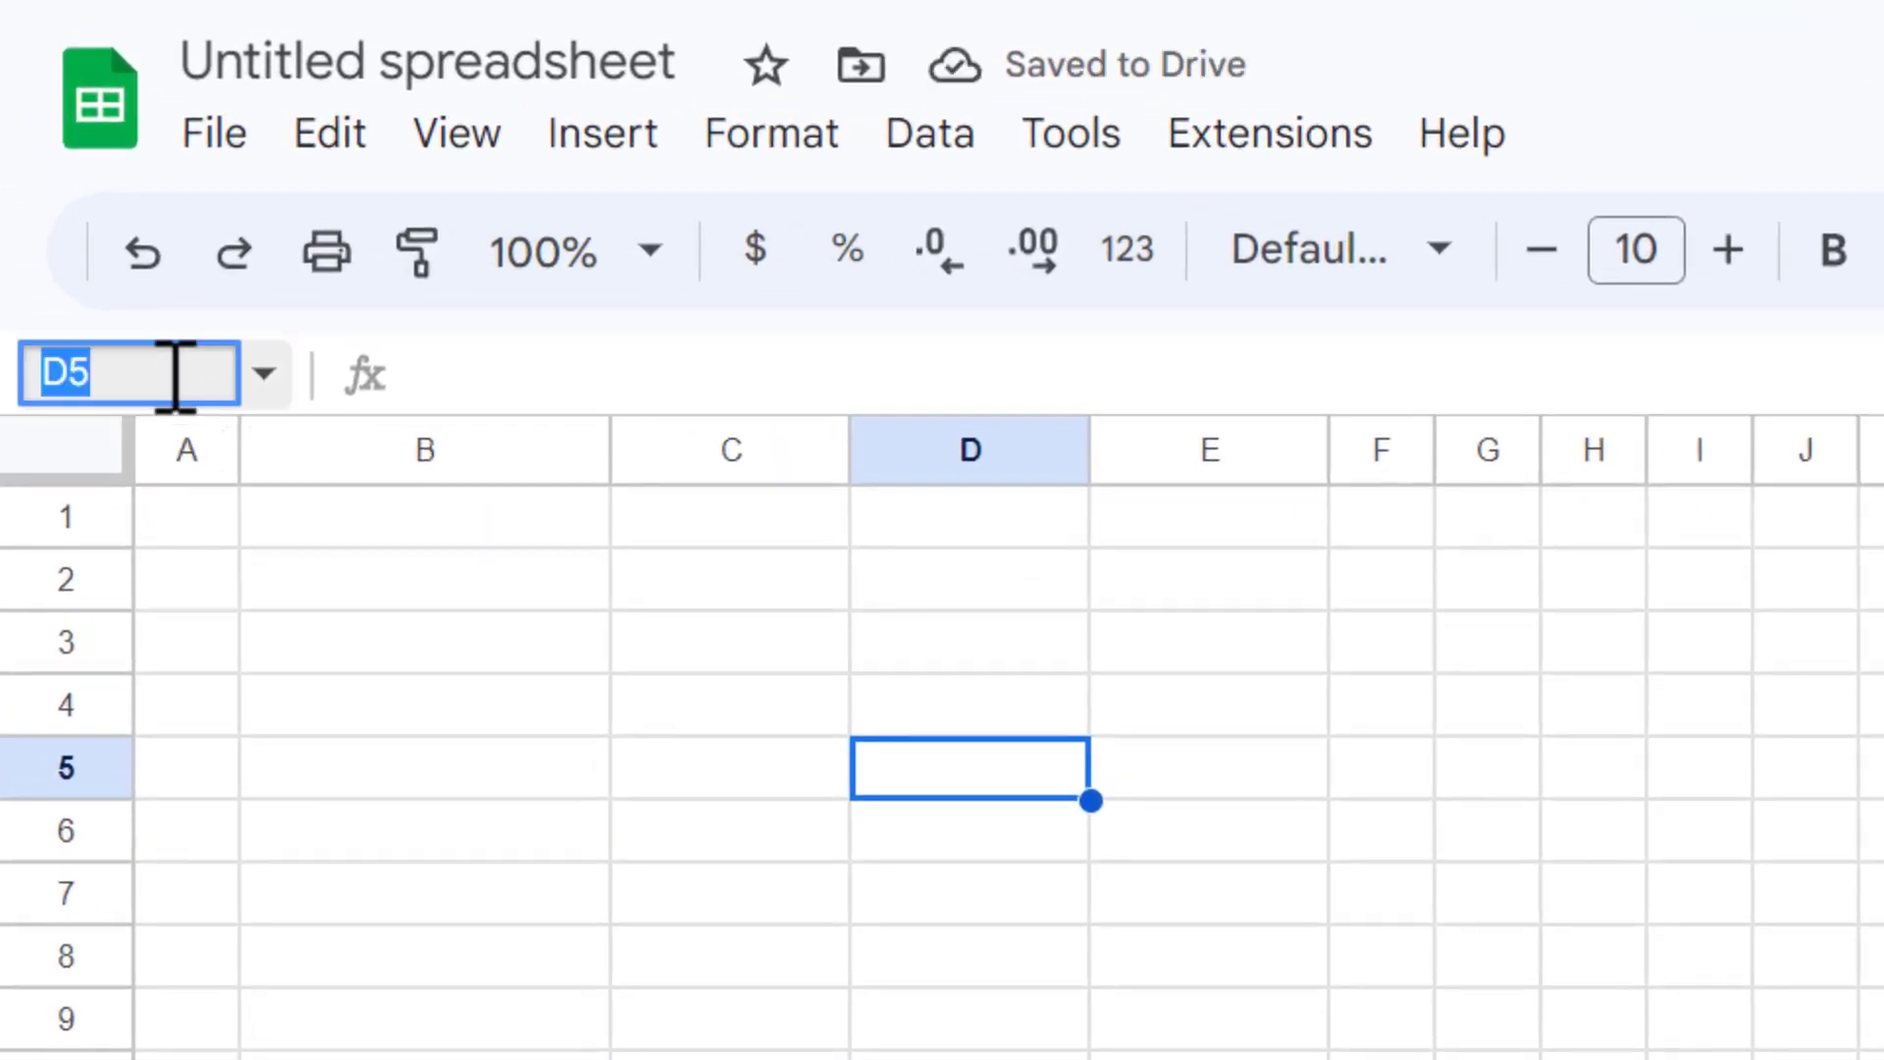
{"action": "type", "text": "1:1000"}
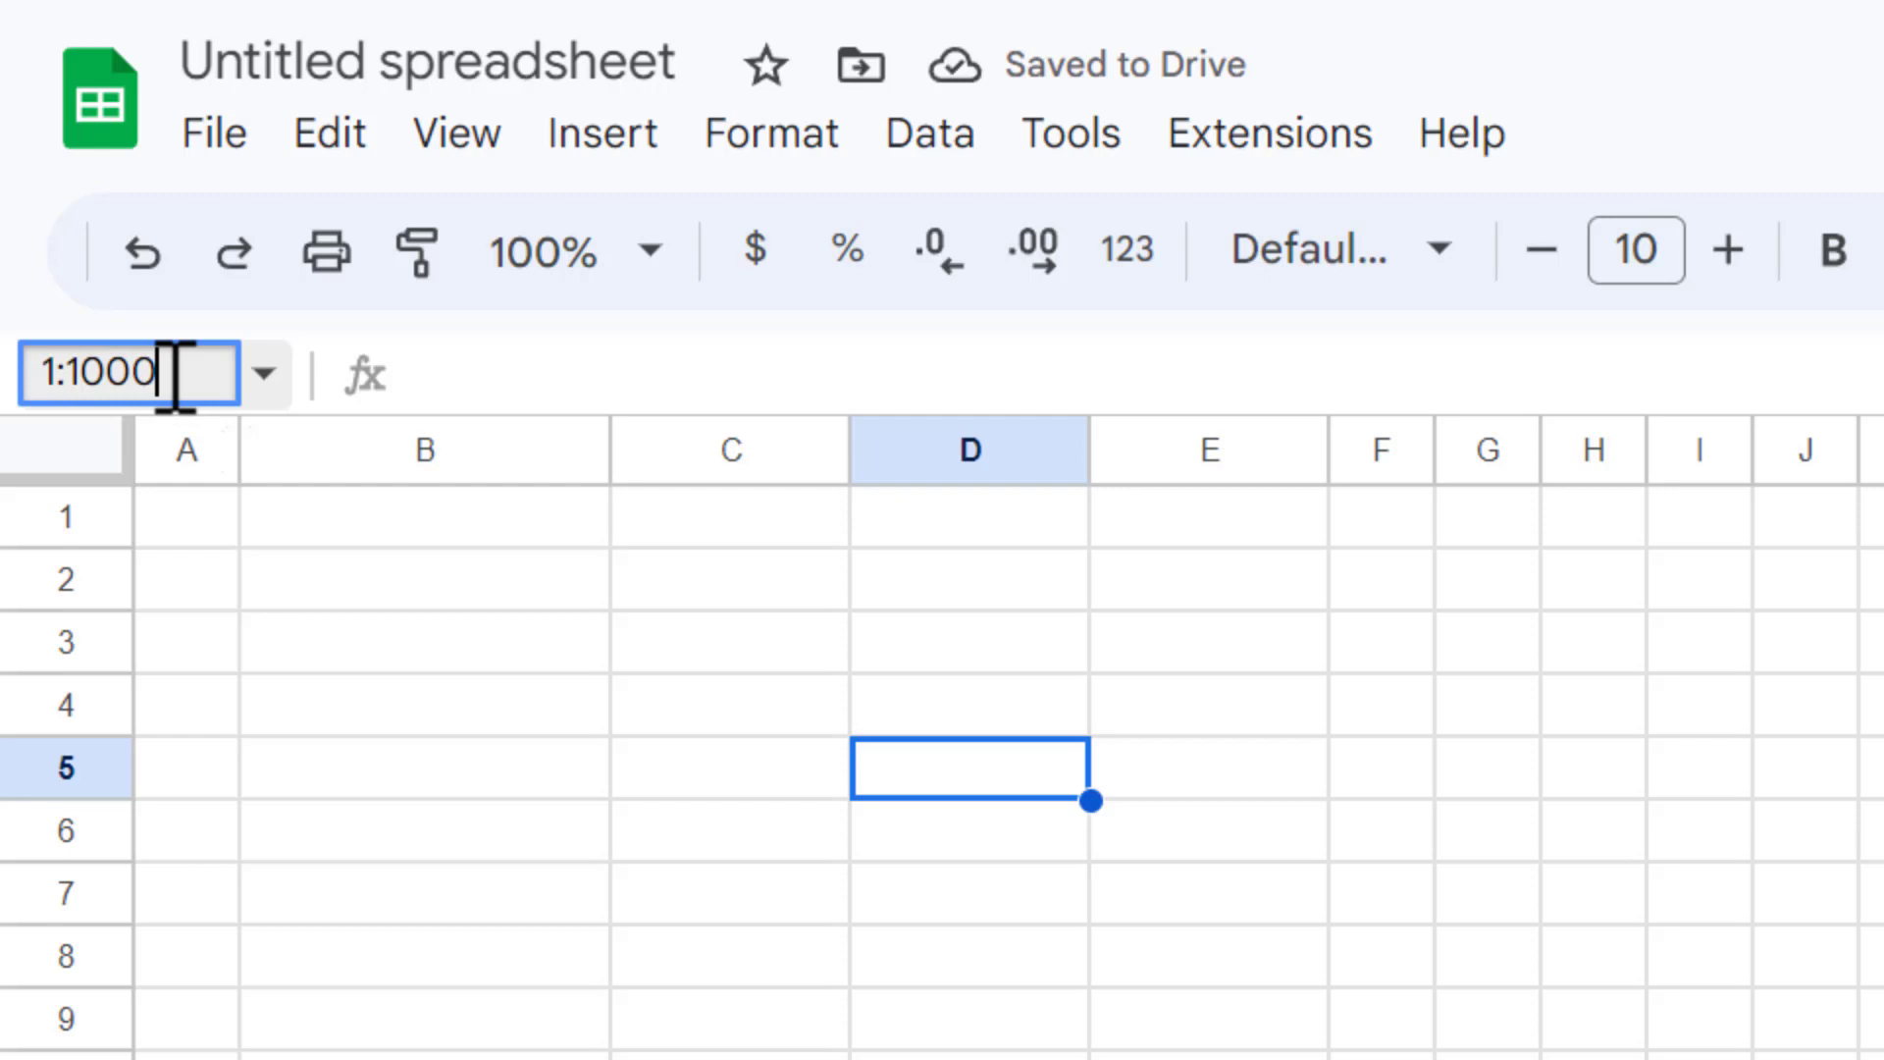
{"action": "key", "text": "Return"}
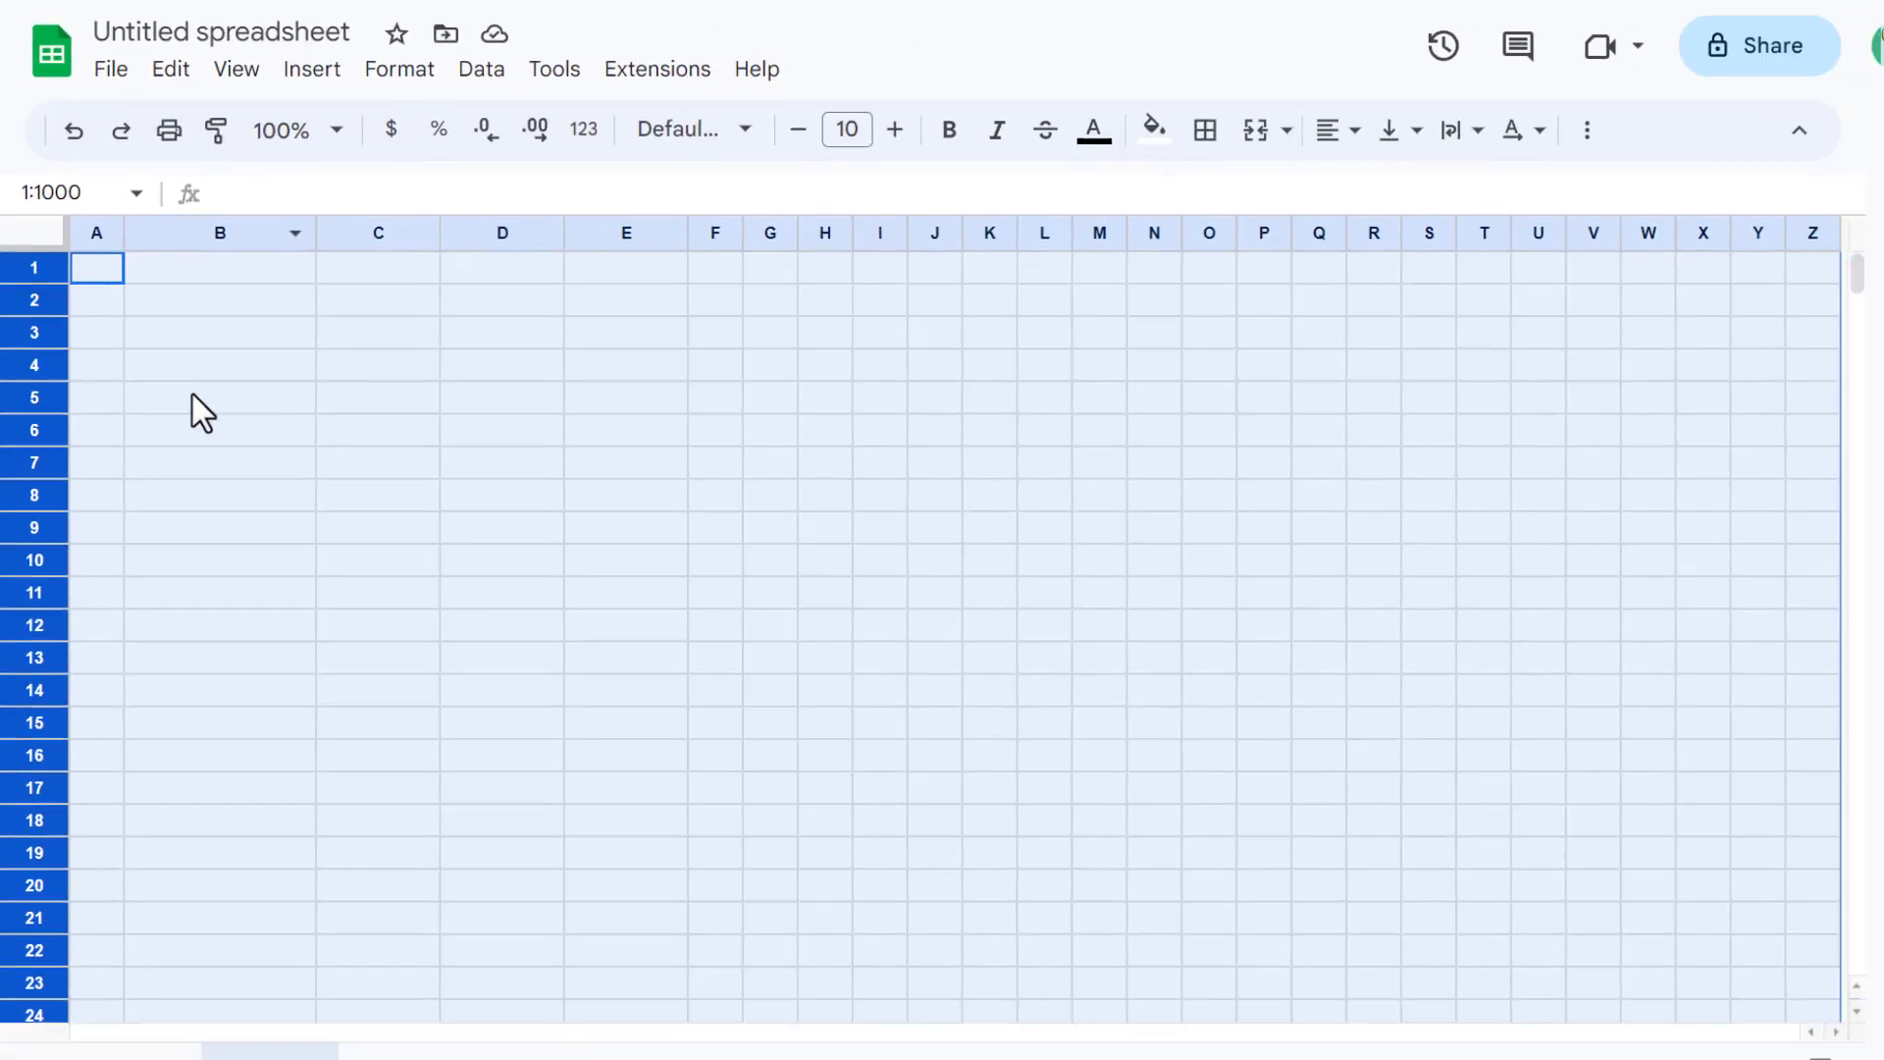
{"action": "right_click", "coordinate": [43, 390]}
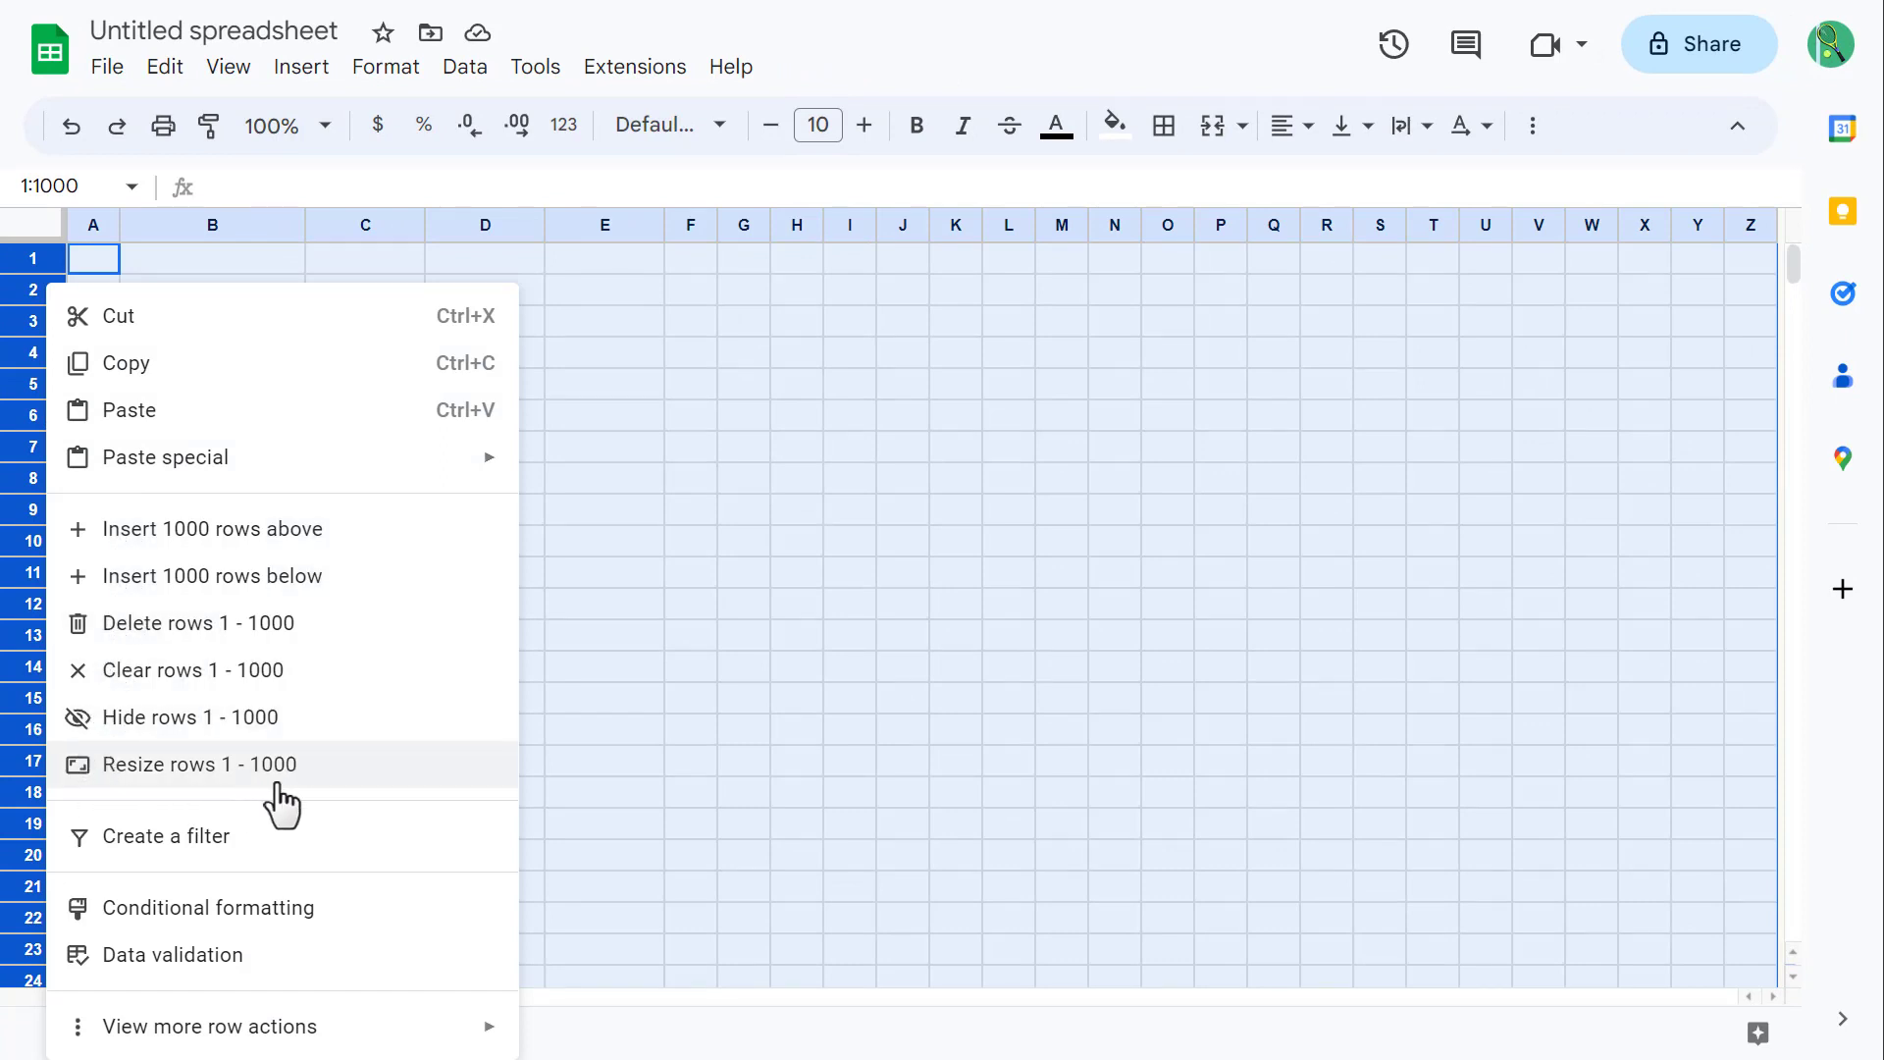
{"action": "left_click", "coordinate": [316, 770]}
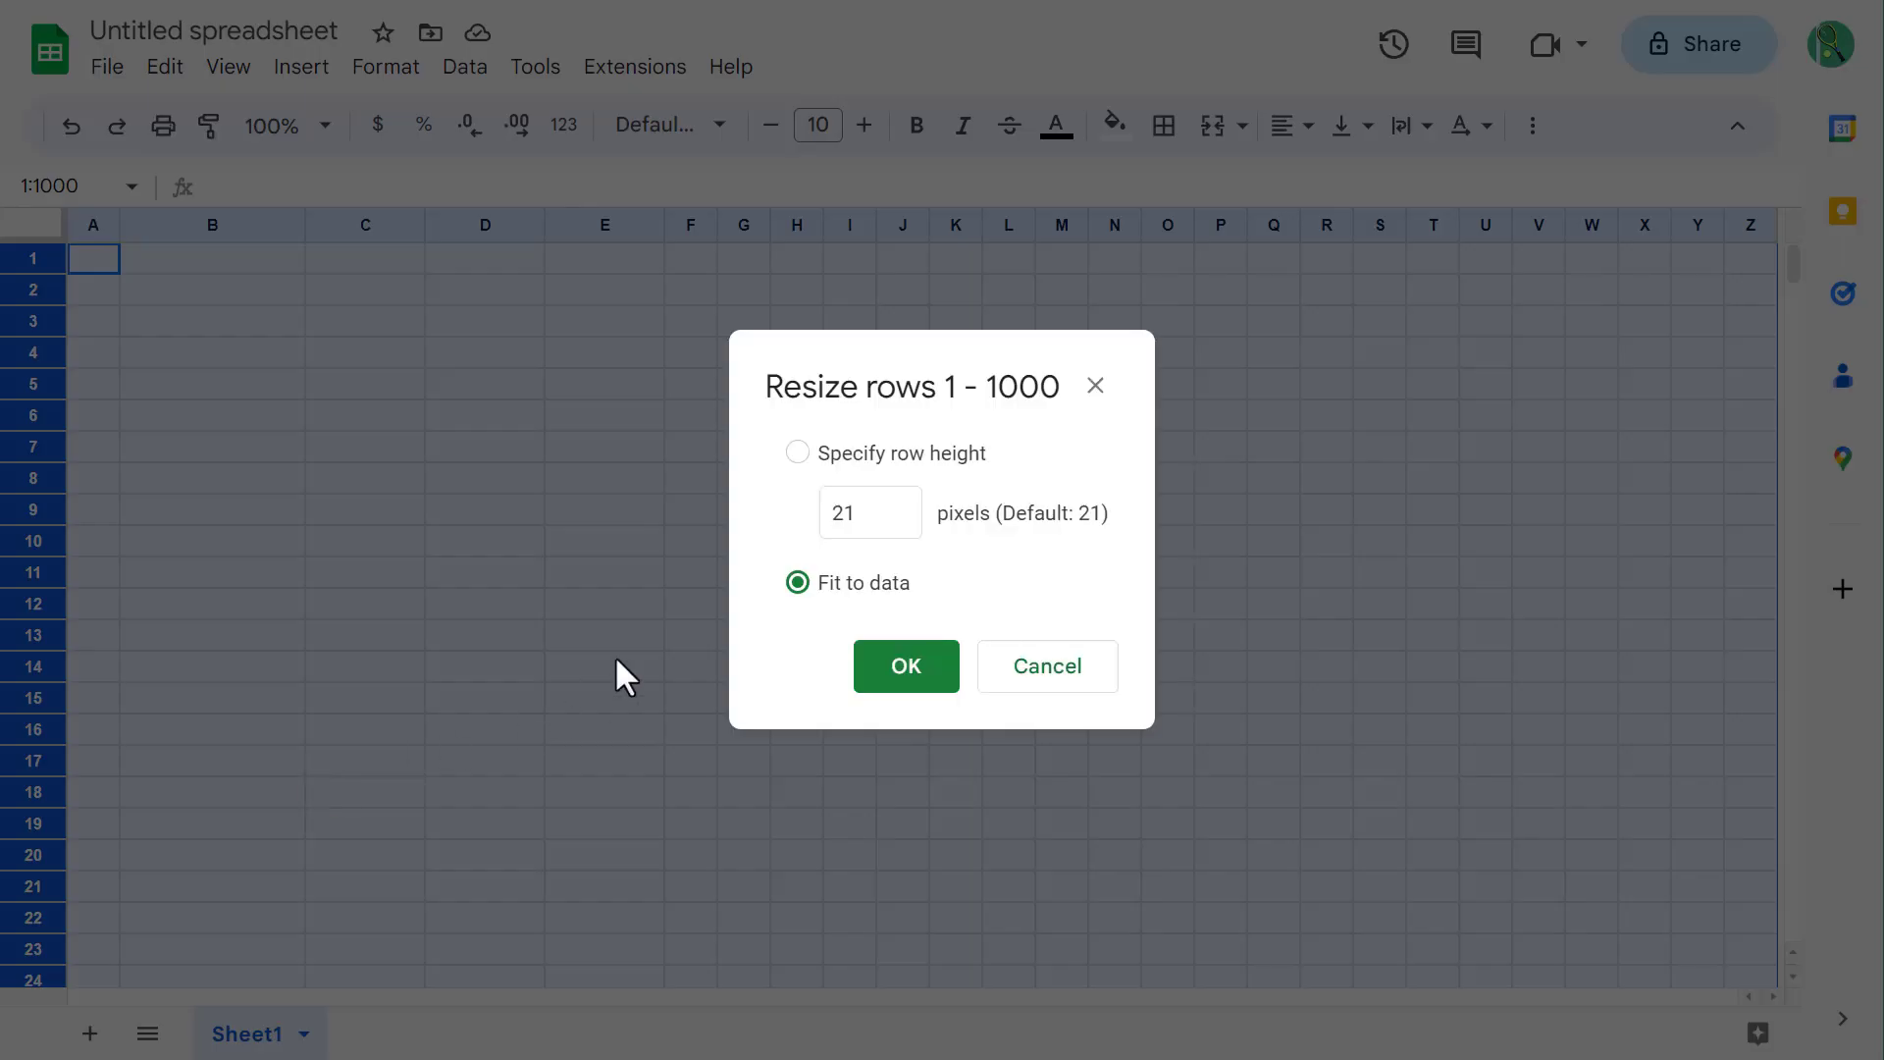
{"action": "left_click_drag", "start_coordinate": [866, 513], "coordinate": [822, 512]}
{"action": "type", "text": "30"}
{"action": "left_click", "coordinate": [894, 667]}
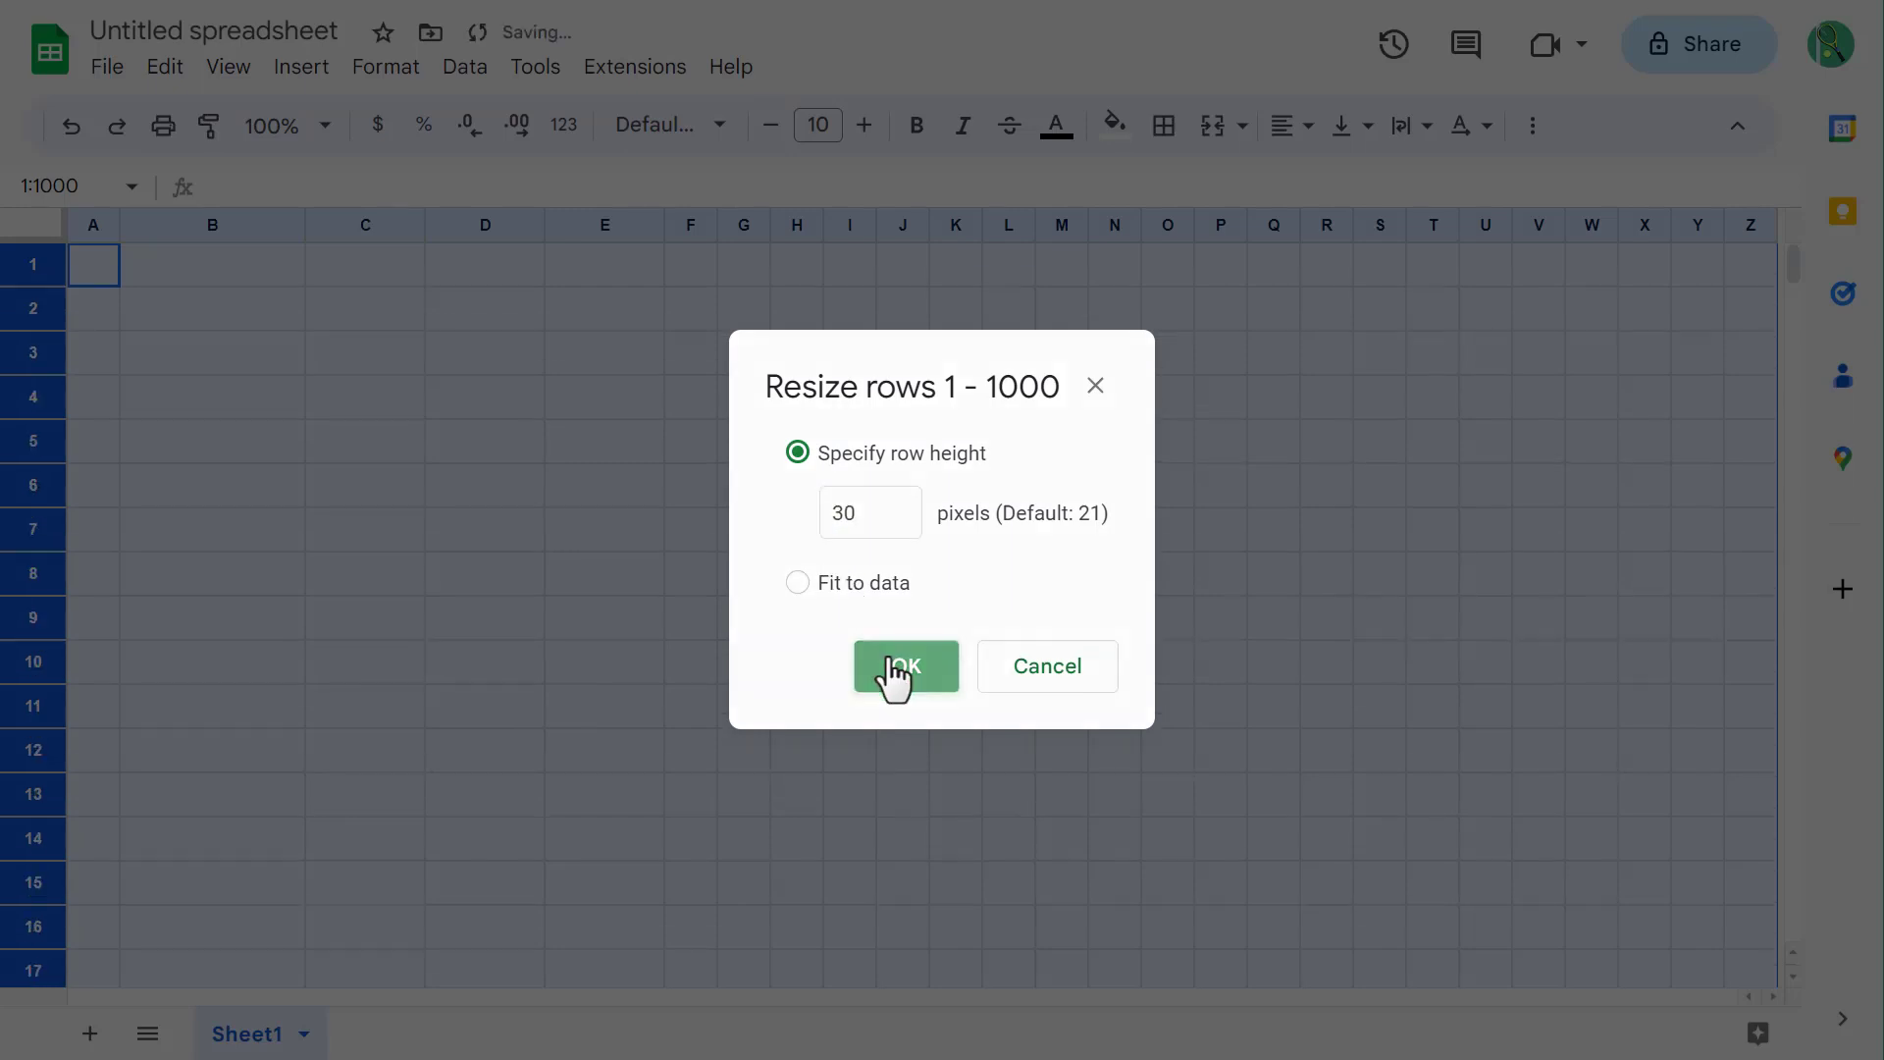
{"action": "left_click", "coordinate": [251, 310]}
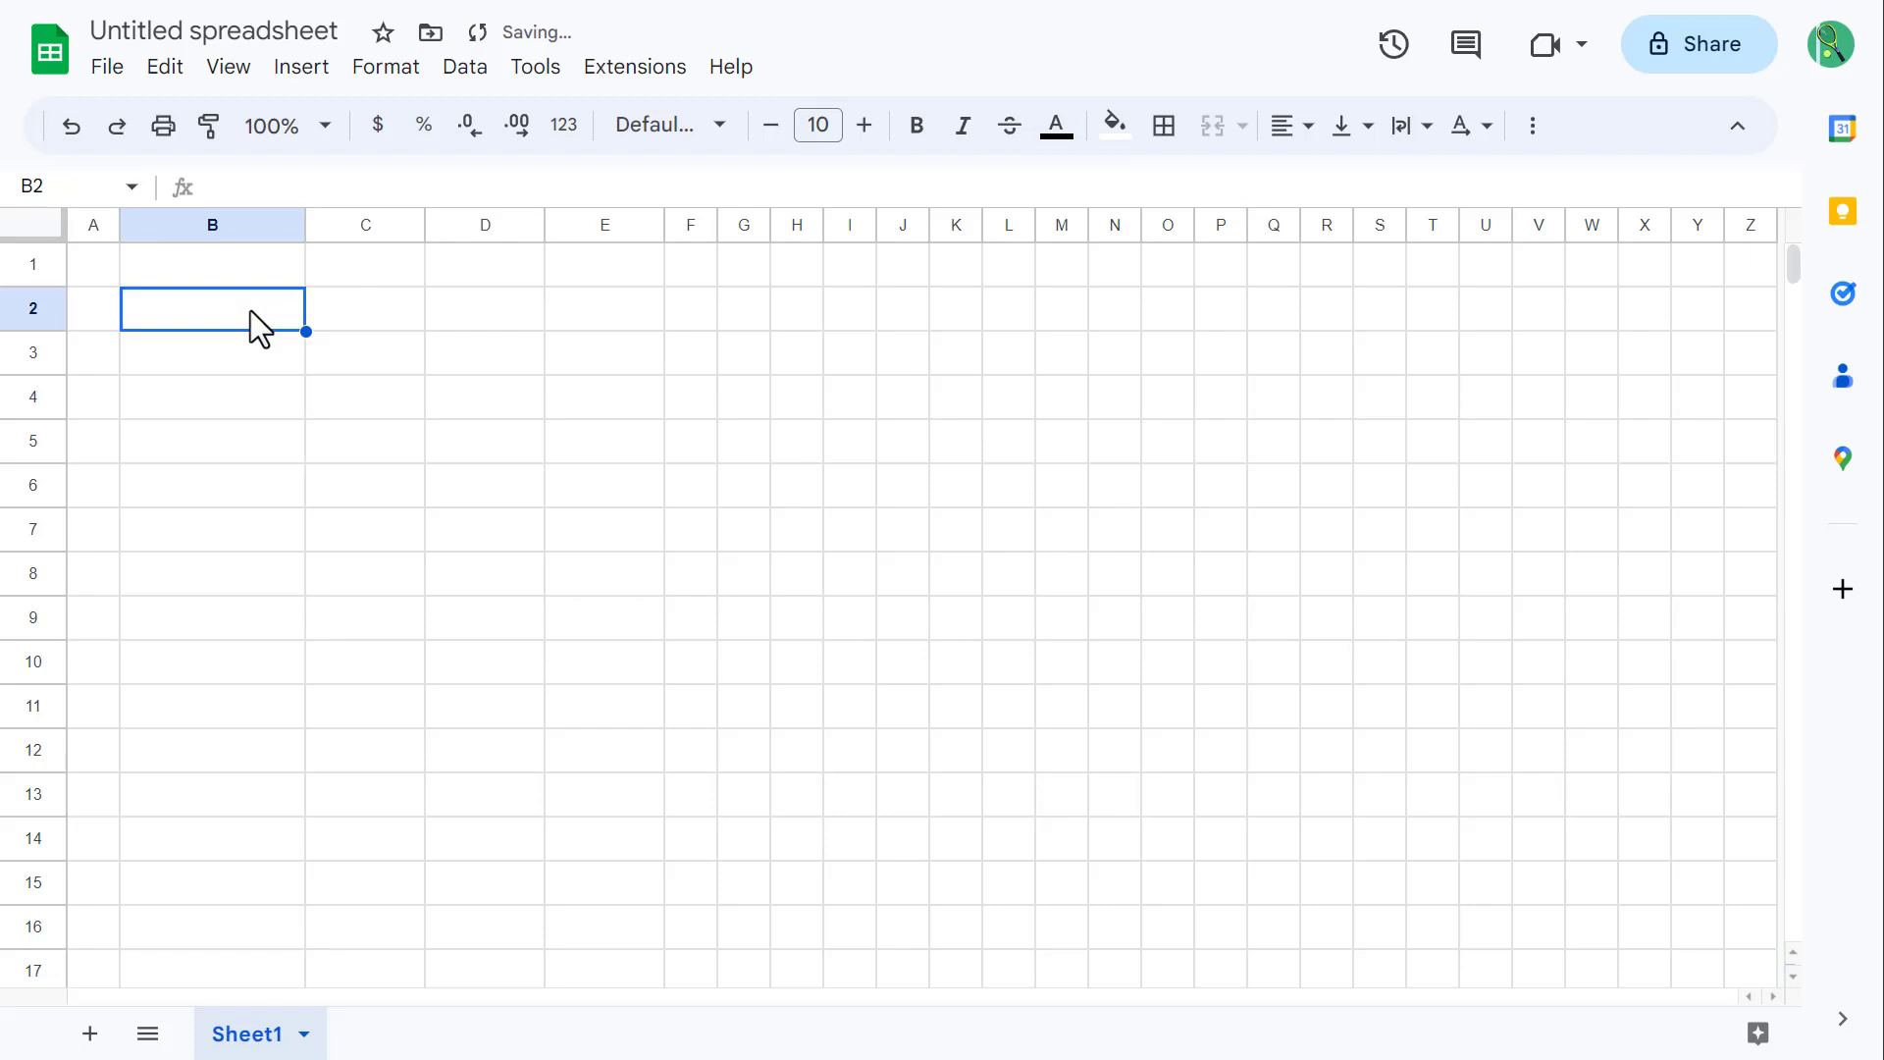
Step: Give all cells 12 pt text, centred horizontally and vertically
{"action": "left_click", "coordinate": [43, 226]}
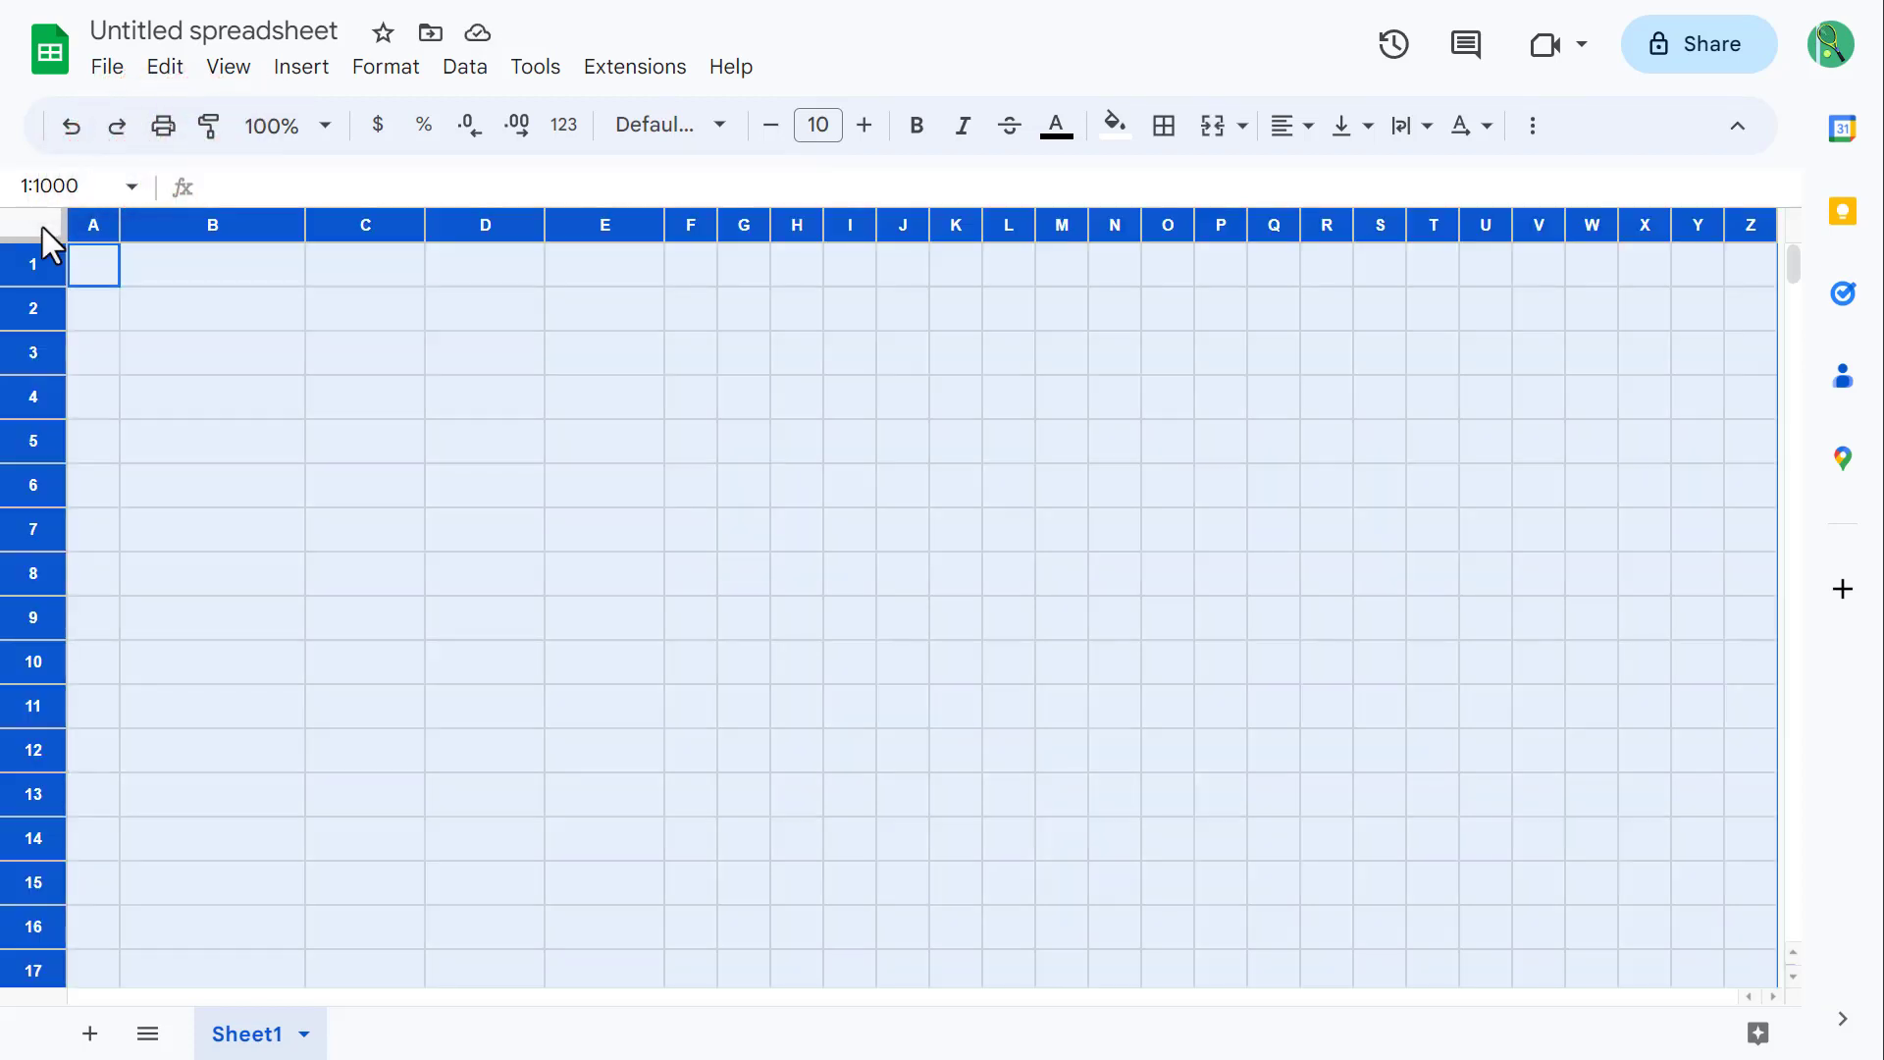
{"action": "left_click", "coordinate": [863, 126]}
{"action": "left_click", "coordinate": [1305, 137]}
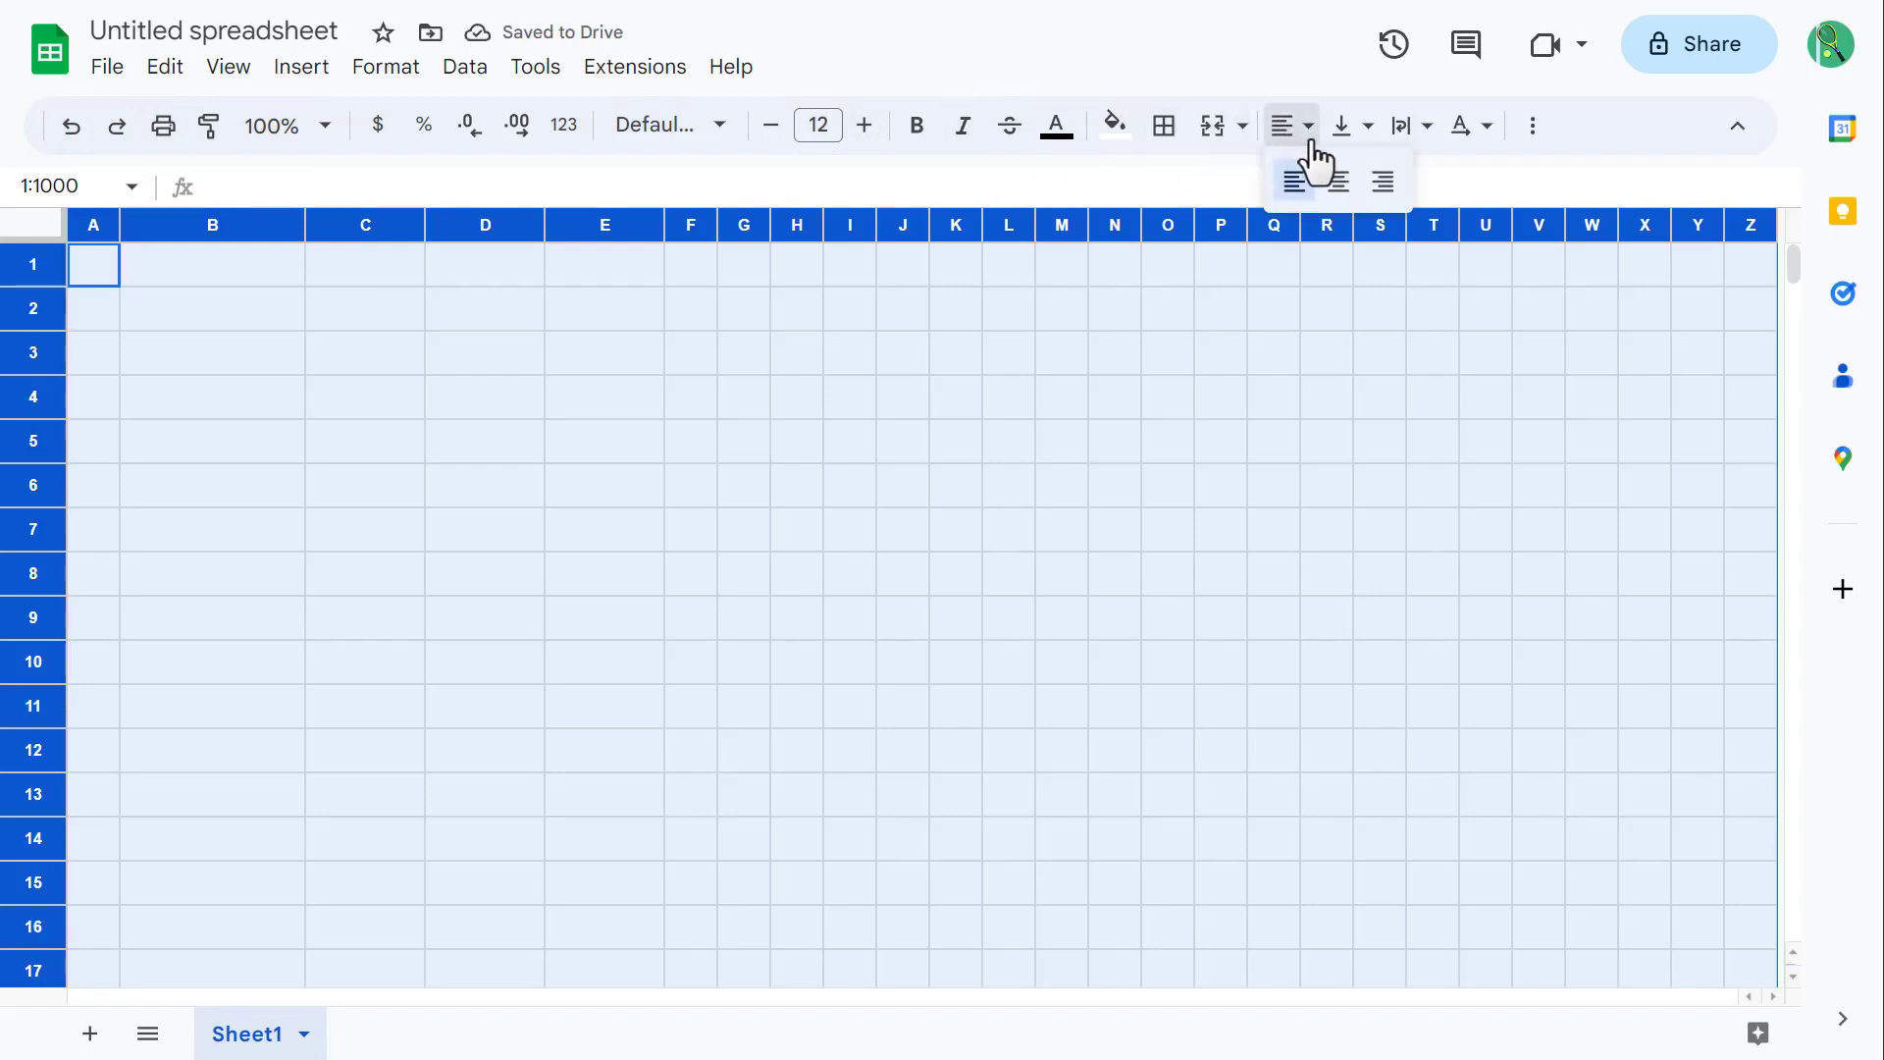
{"action": "left_click", "coordinate": [1338, 183]}
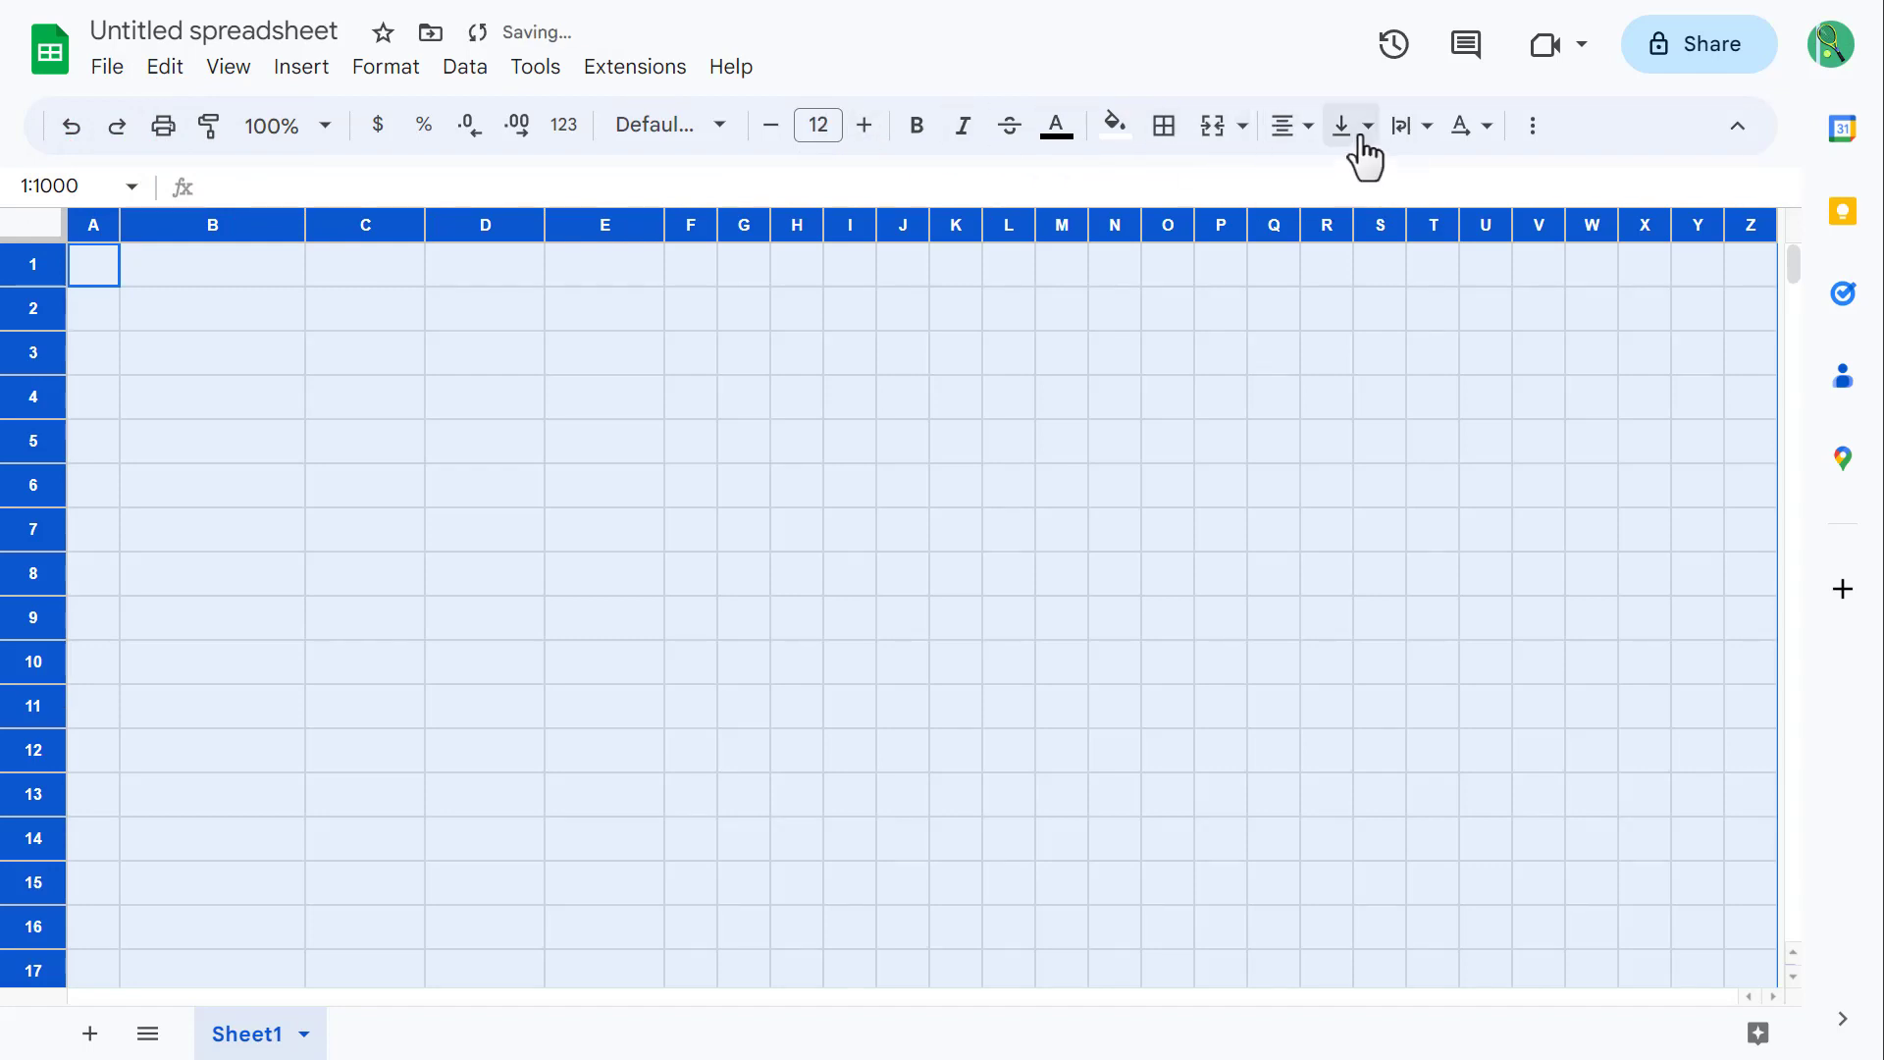
{"action": "left_click", "coordinate": [1362, 140]}
{"action": "left_click", "coordinate": [1393, 183]}
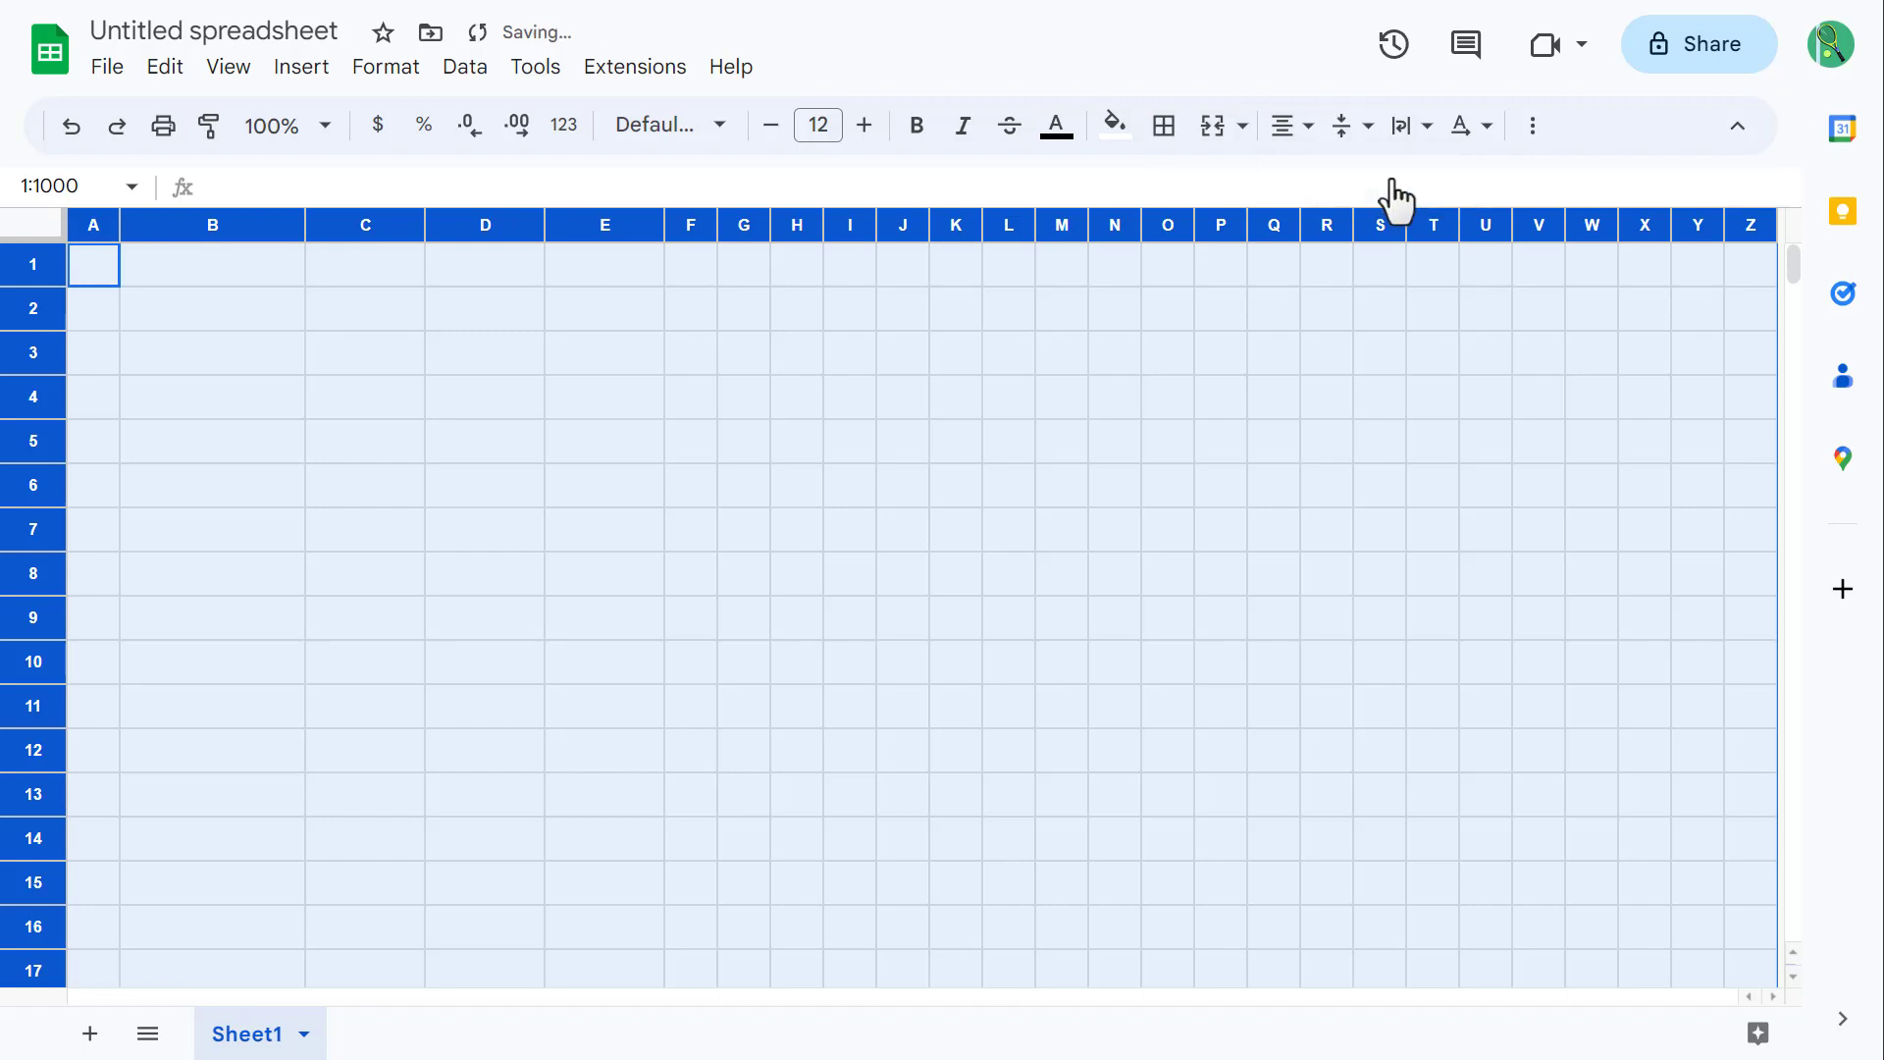
{"action": "left_click", "coordinate": [956, 307]}
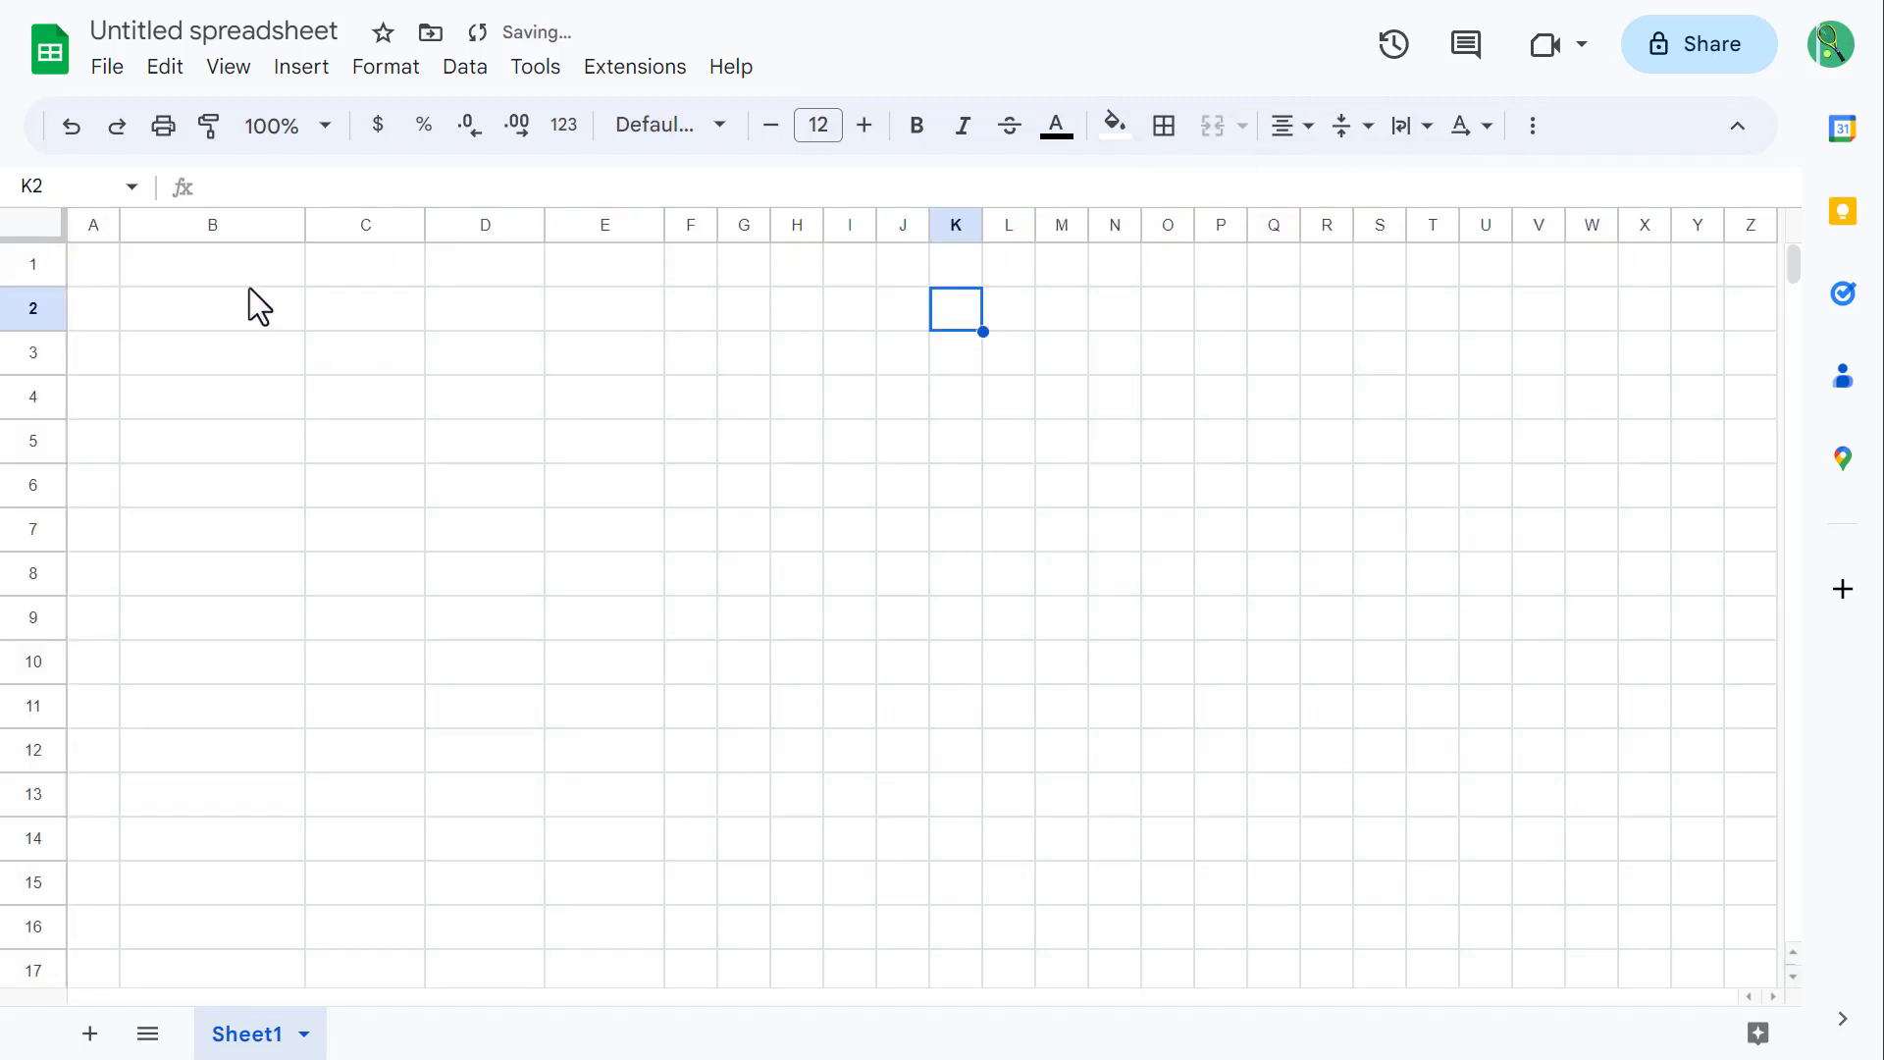
Step: Left-align the text in column B
{"action": "left_click", "coordinate": [216, 225]}
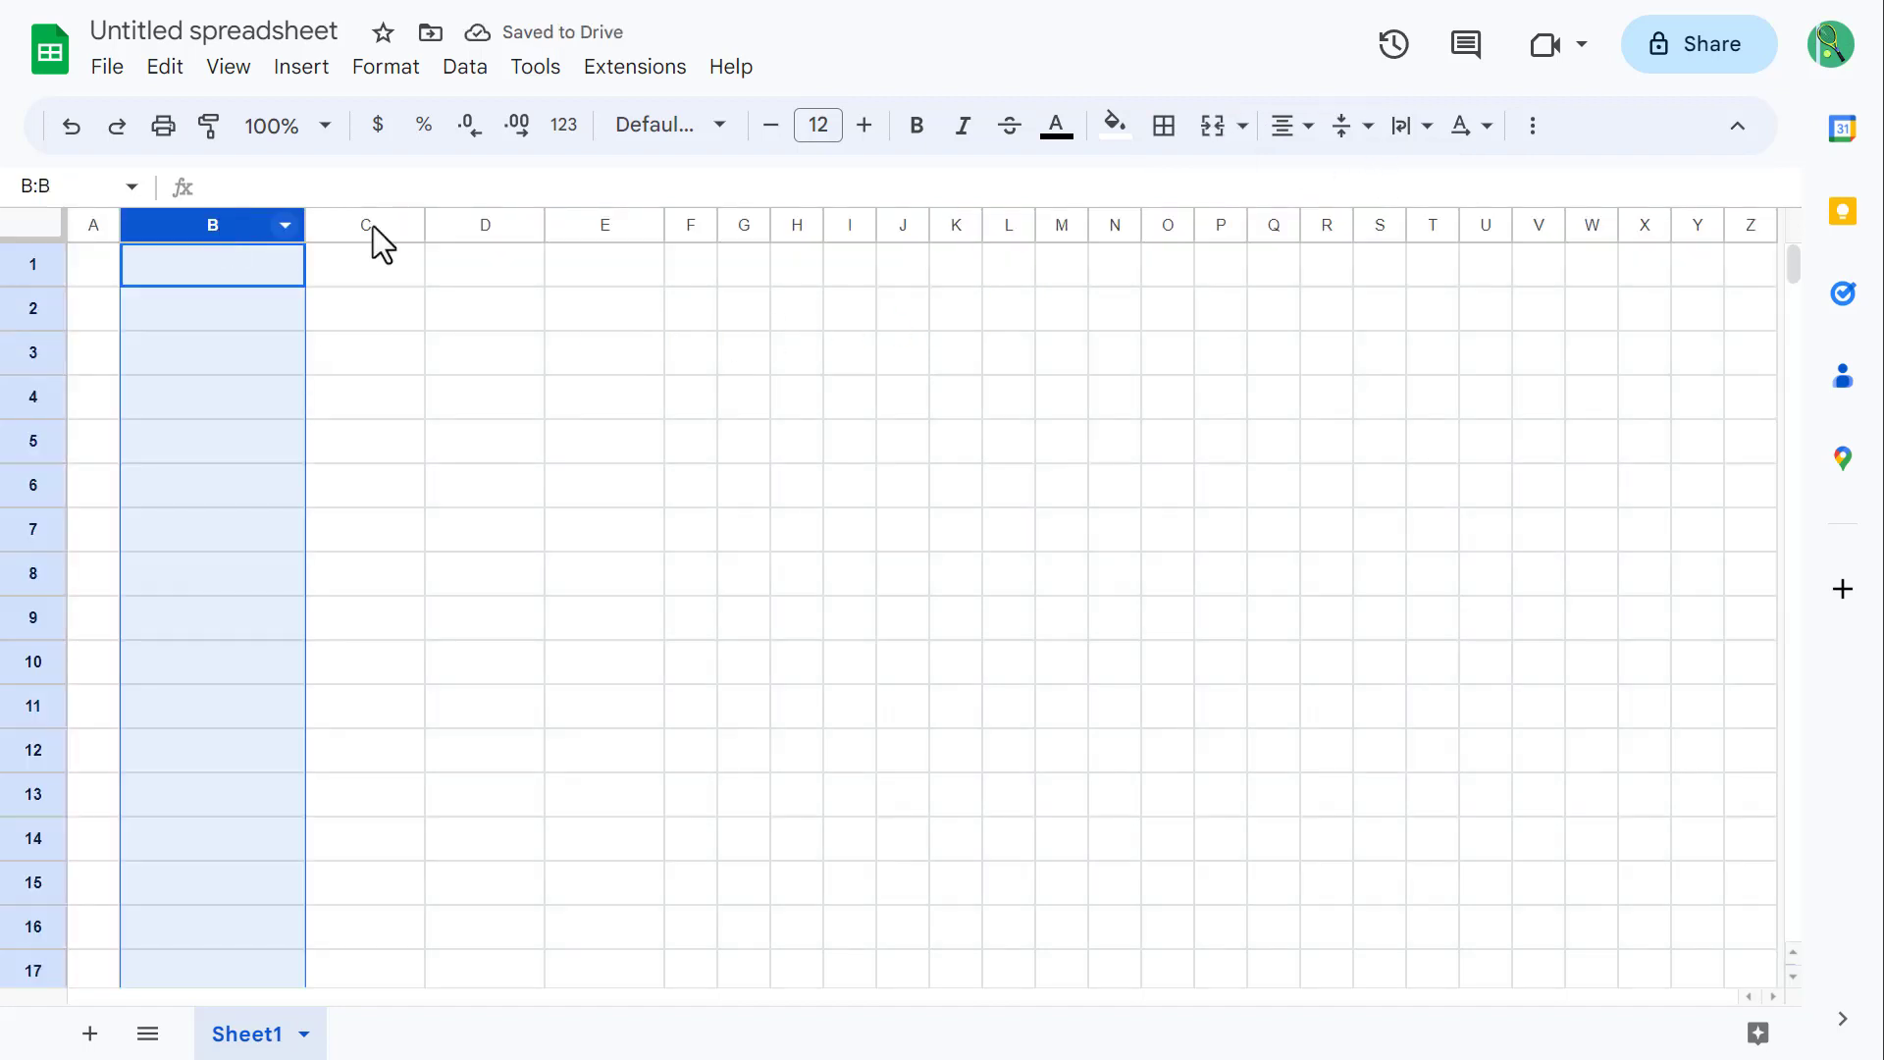
{"action": "left_click", "coordinate": [1288, 137]}
{"action": "left_click", "coordinate": [1293, 183]}
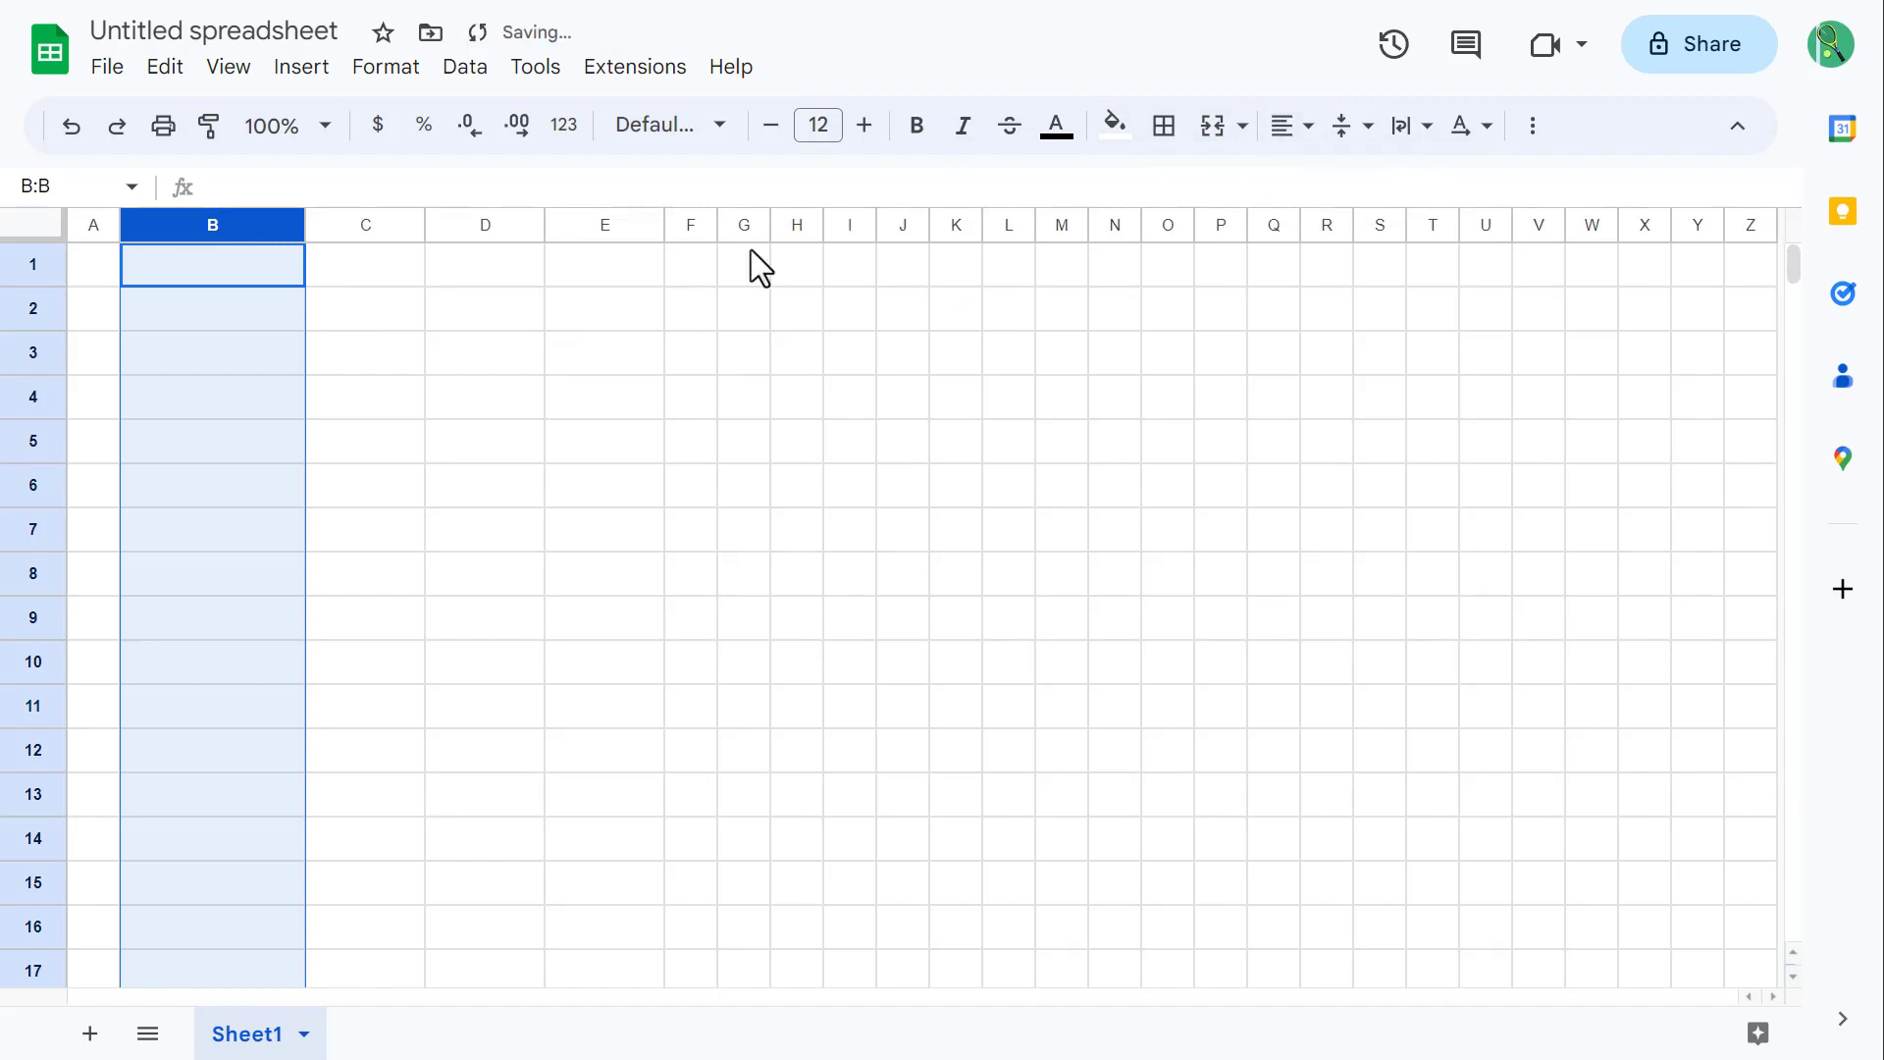
Step: Make row 1 60 px tall with 18 pt text
{"action": "left_click", "coordinate": [37, 267]}
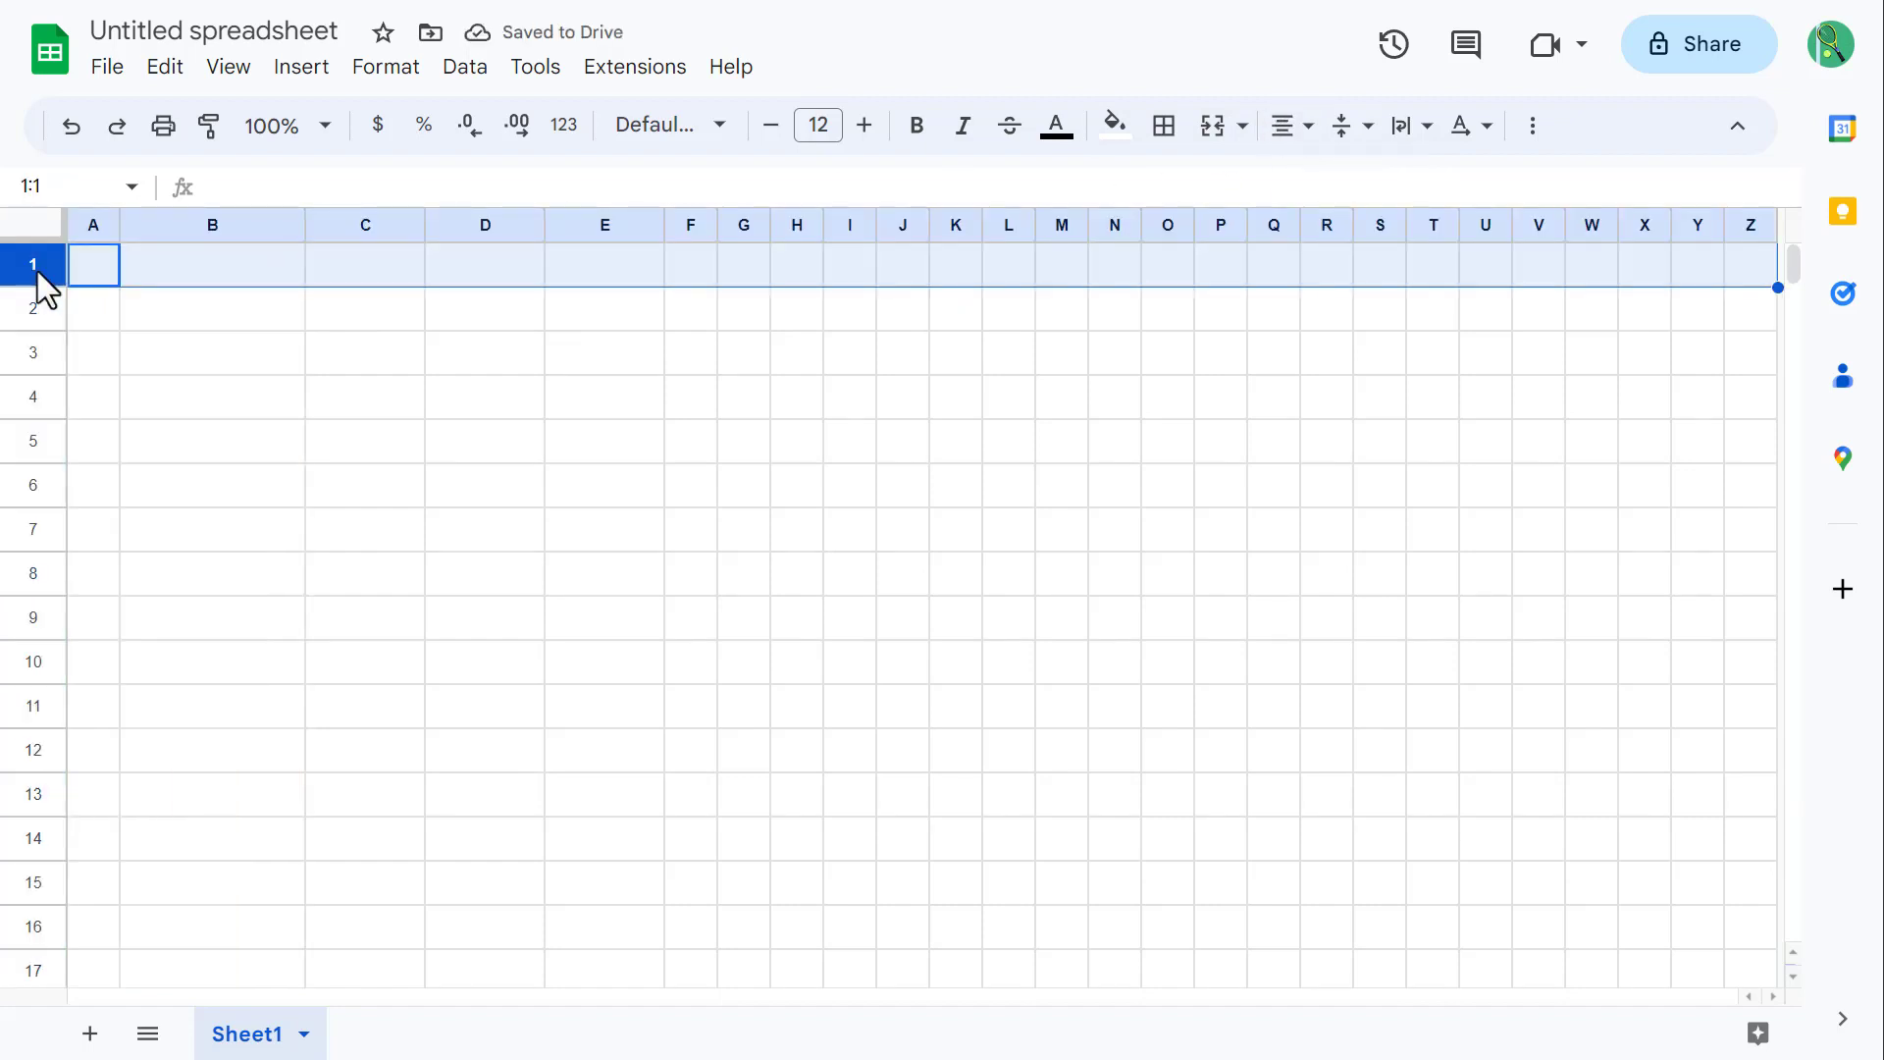
{"action": "right_click", "coordinate": [37, 266]}
{"action": "left_click", "coordinate": [195, 751]}
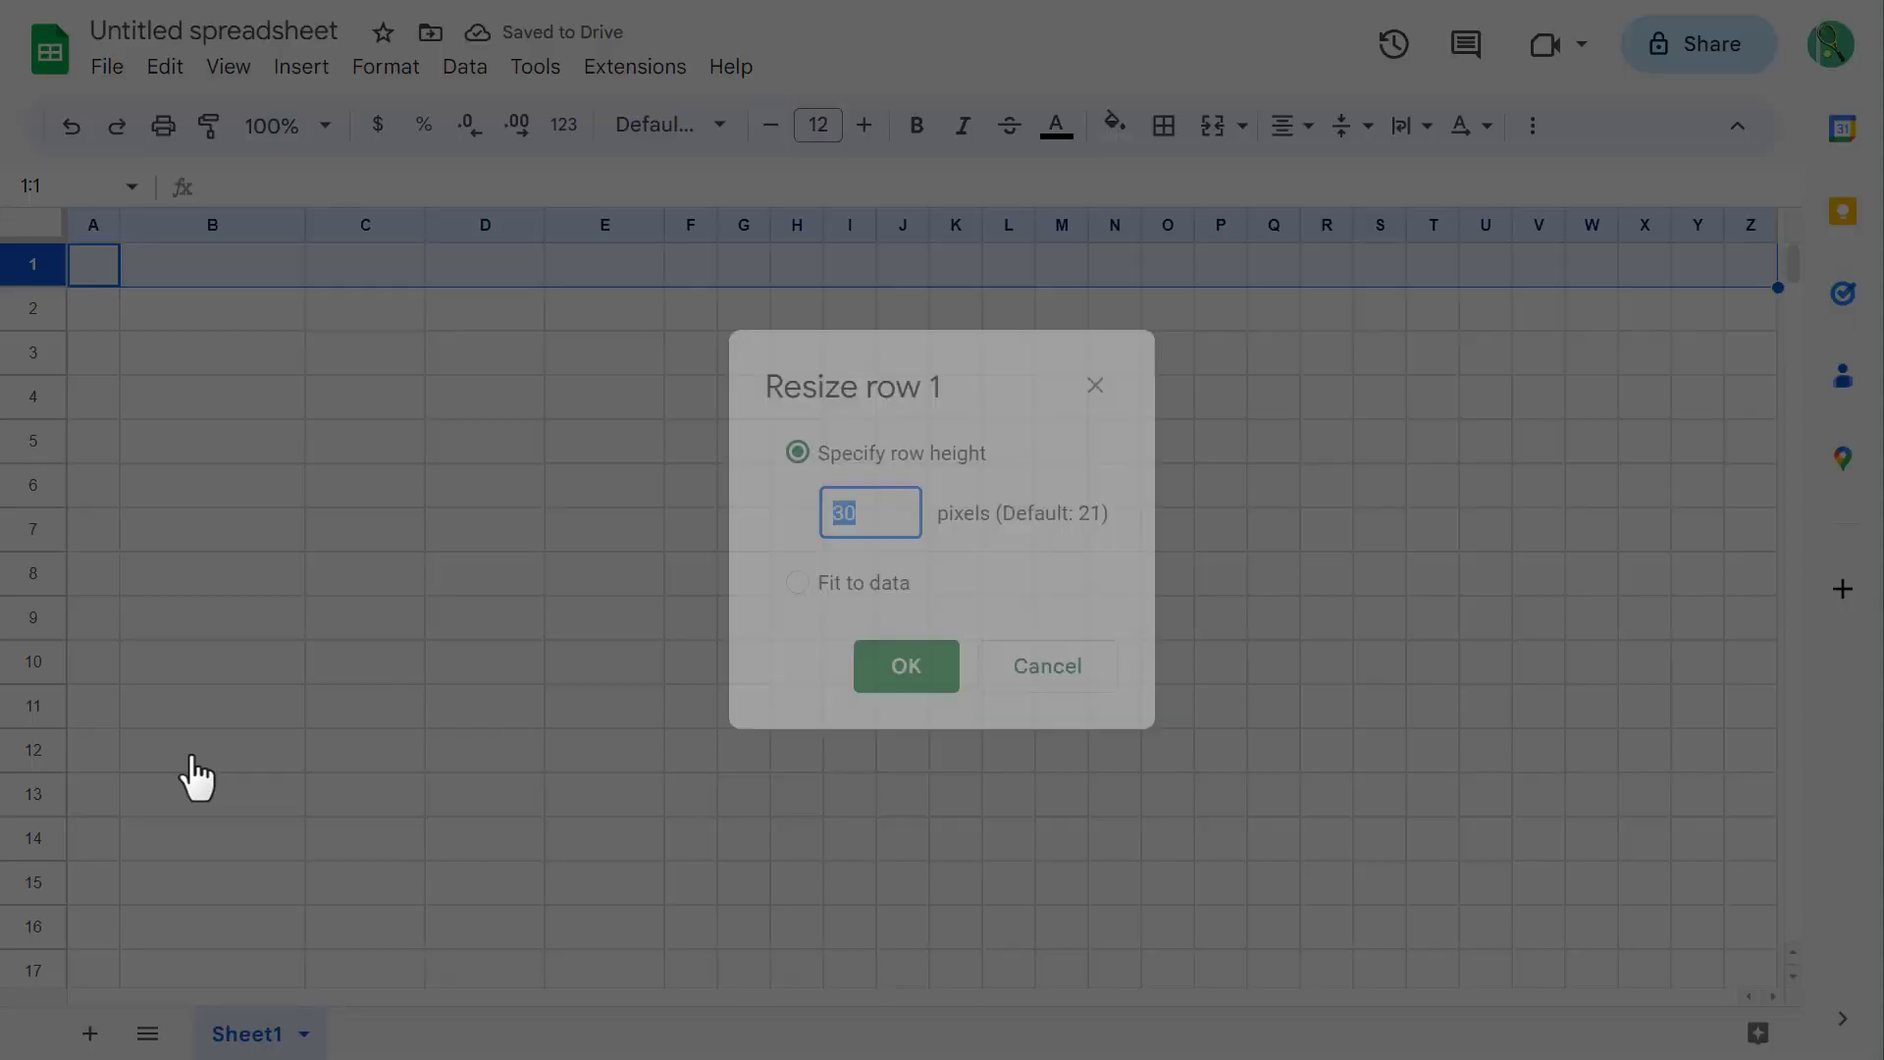
{"action": "type", "text": "60"}
{"action": "left_click", "coordinate": [903, 677]}
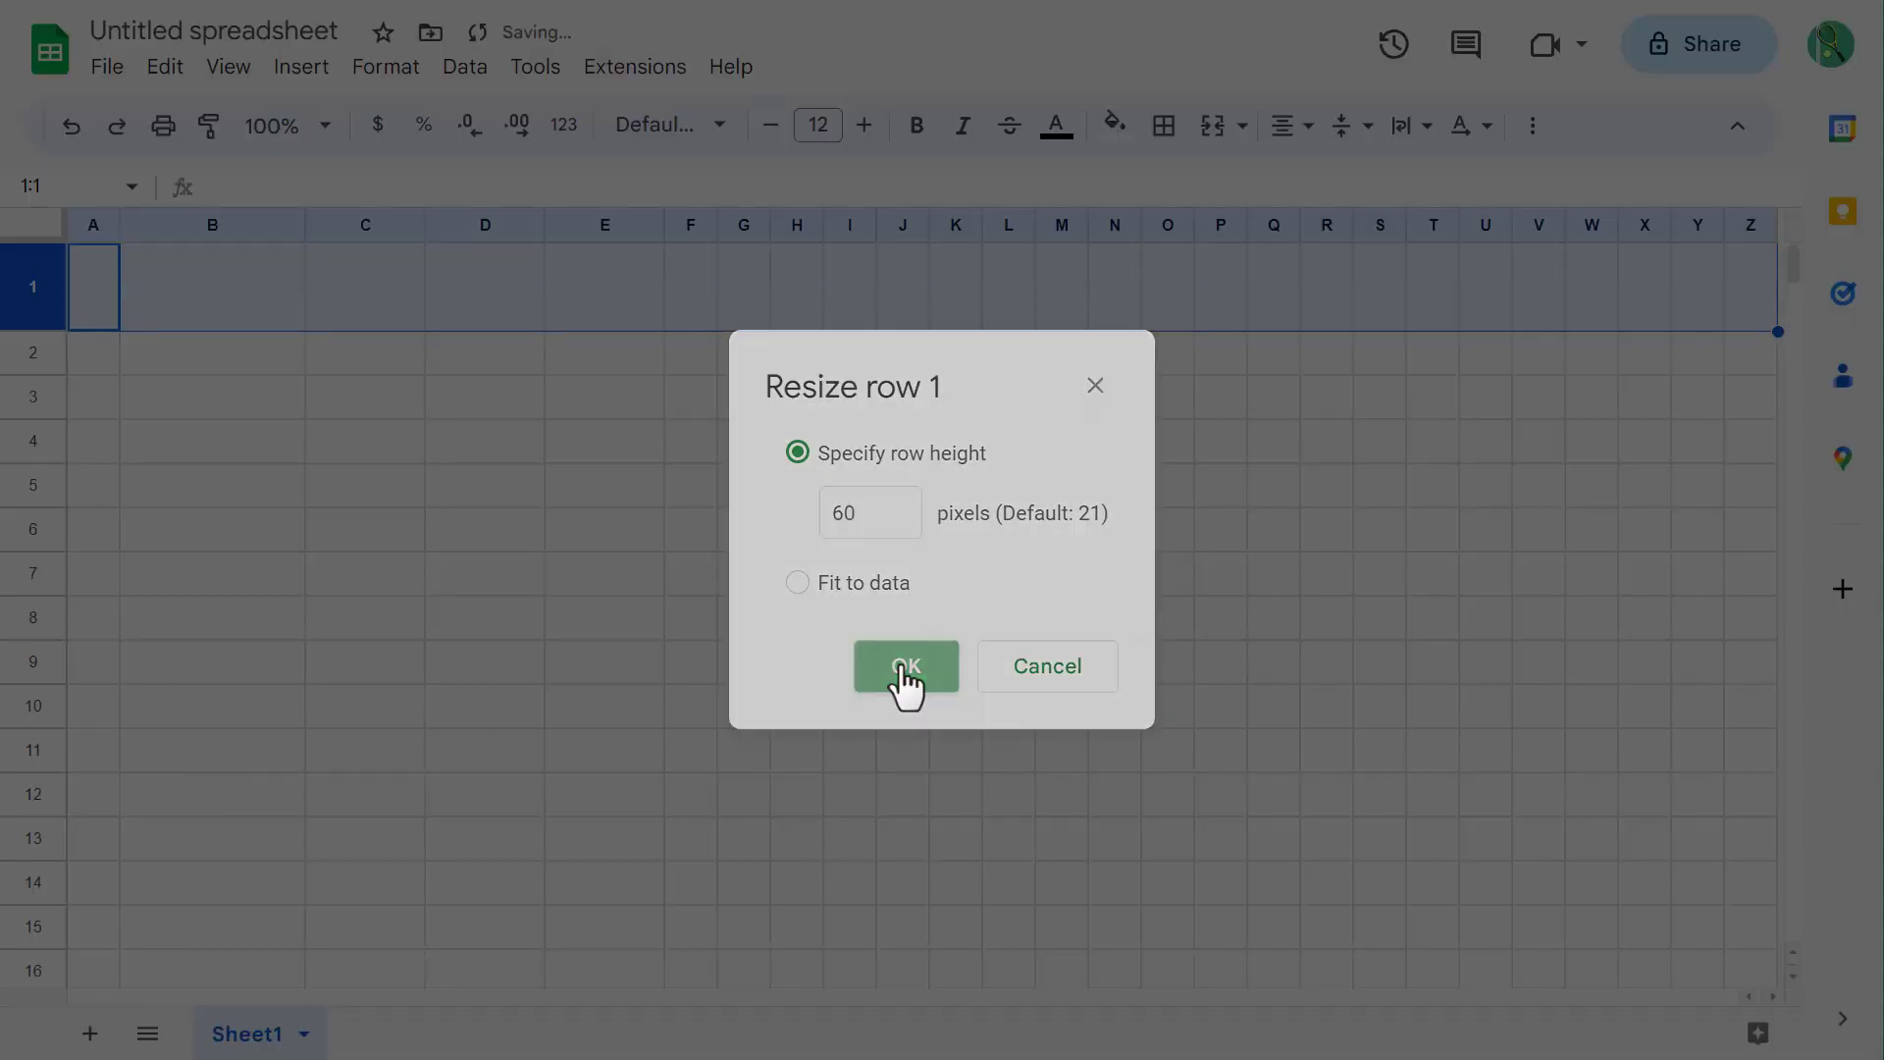
{"action": "left_click", "coordinate": [820, 124]}
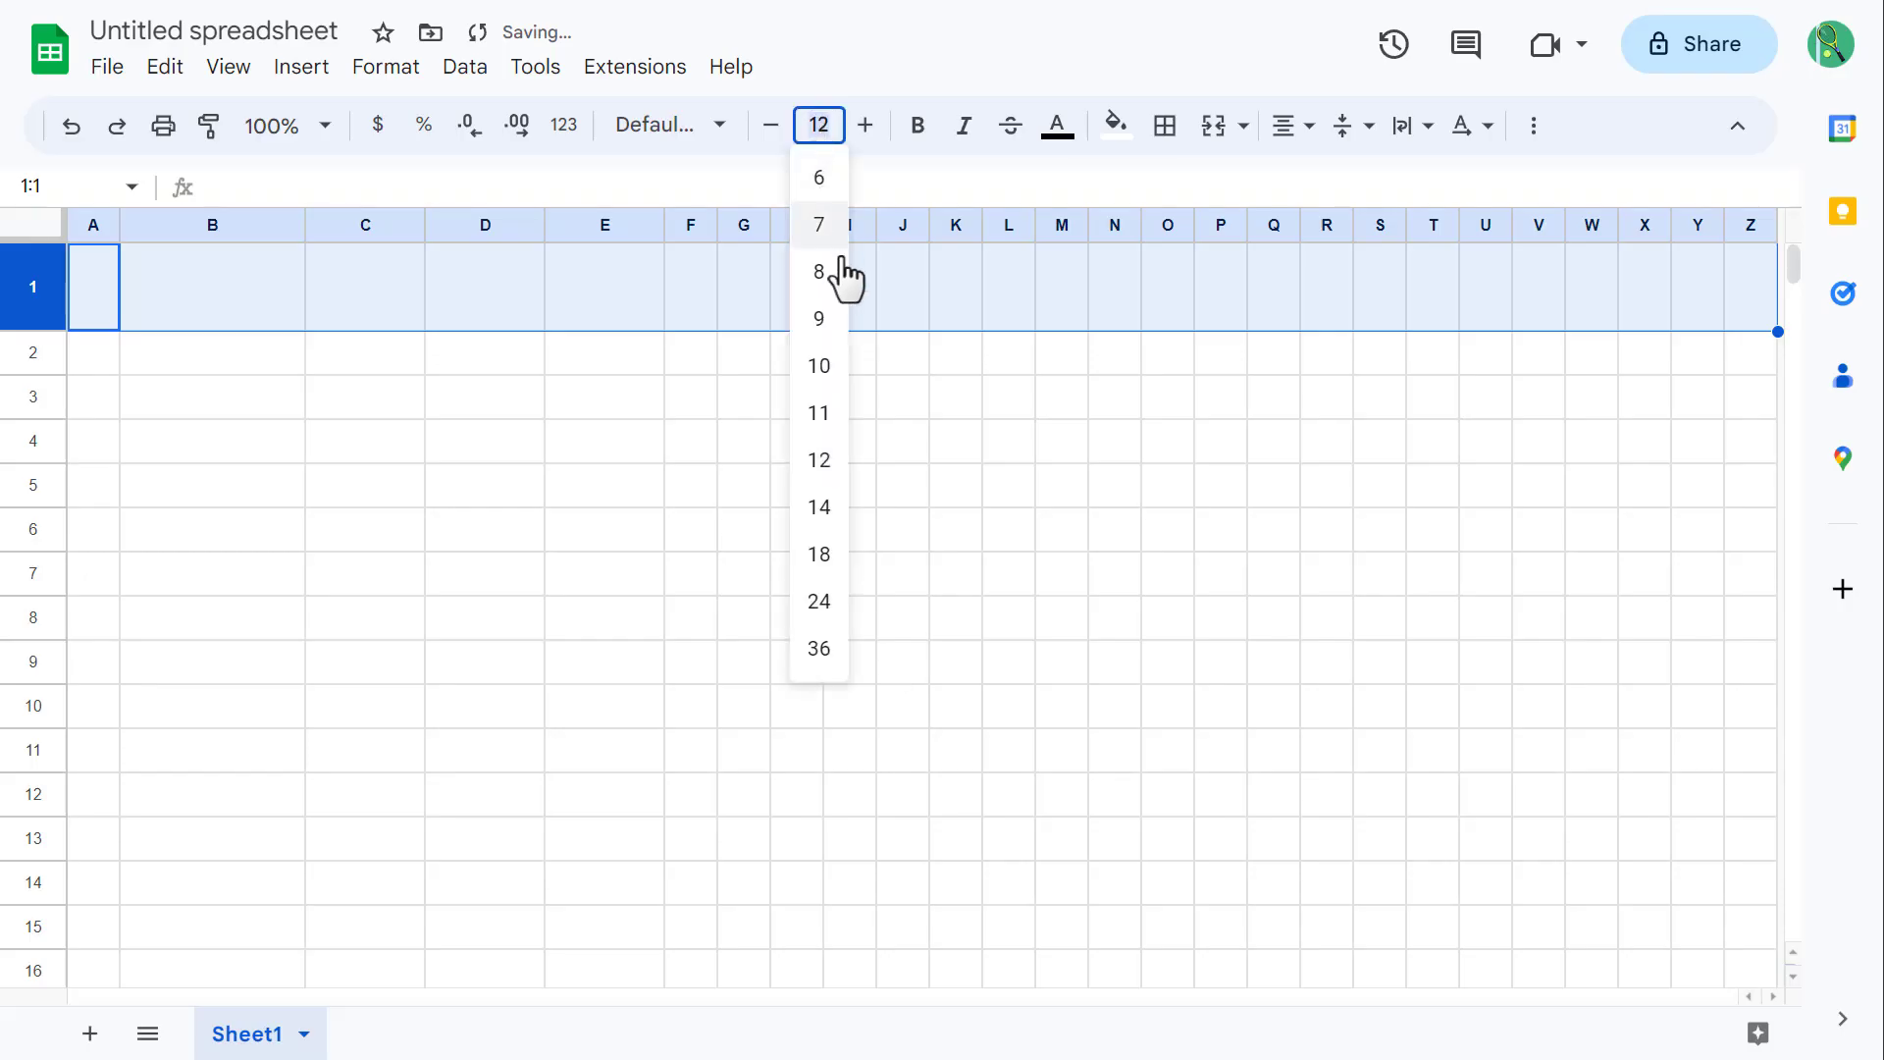
{"action": "left_click", "coordinate": [822, 559]}
{"action": "left_click", "coordinate": [821, 562]}
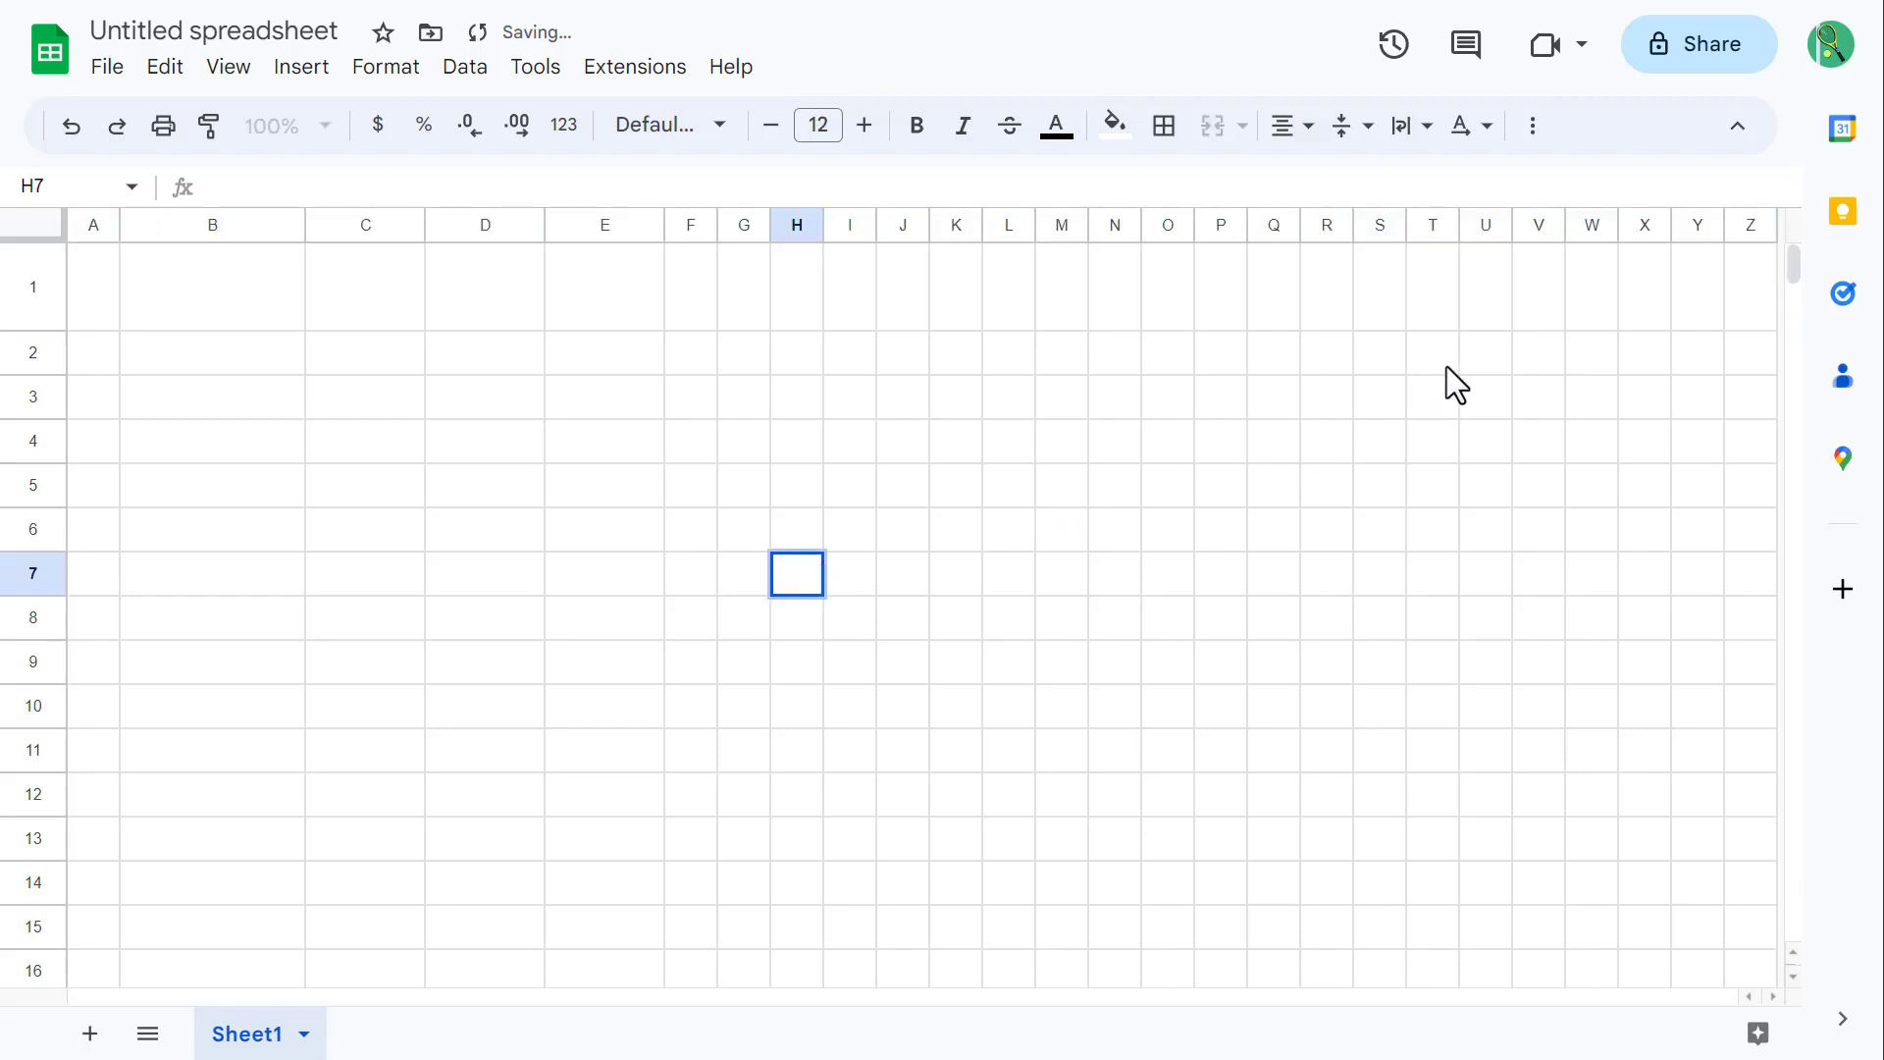
{"action": "left_click_drag", "start_coordinate": [1539, 226], "coordinate": [1745, 227]}
Step: Insert five columns to the right of column Z, adding AA–AE, then return to A1
{"action": "right_click", "coordinate": [1529, 226]}
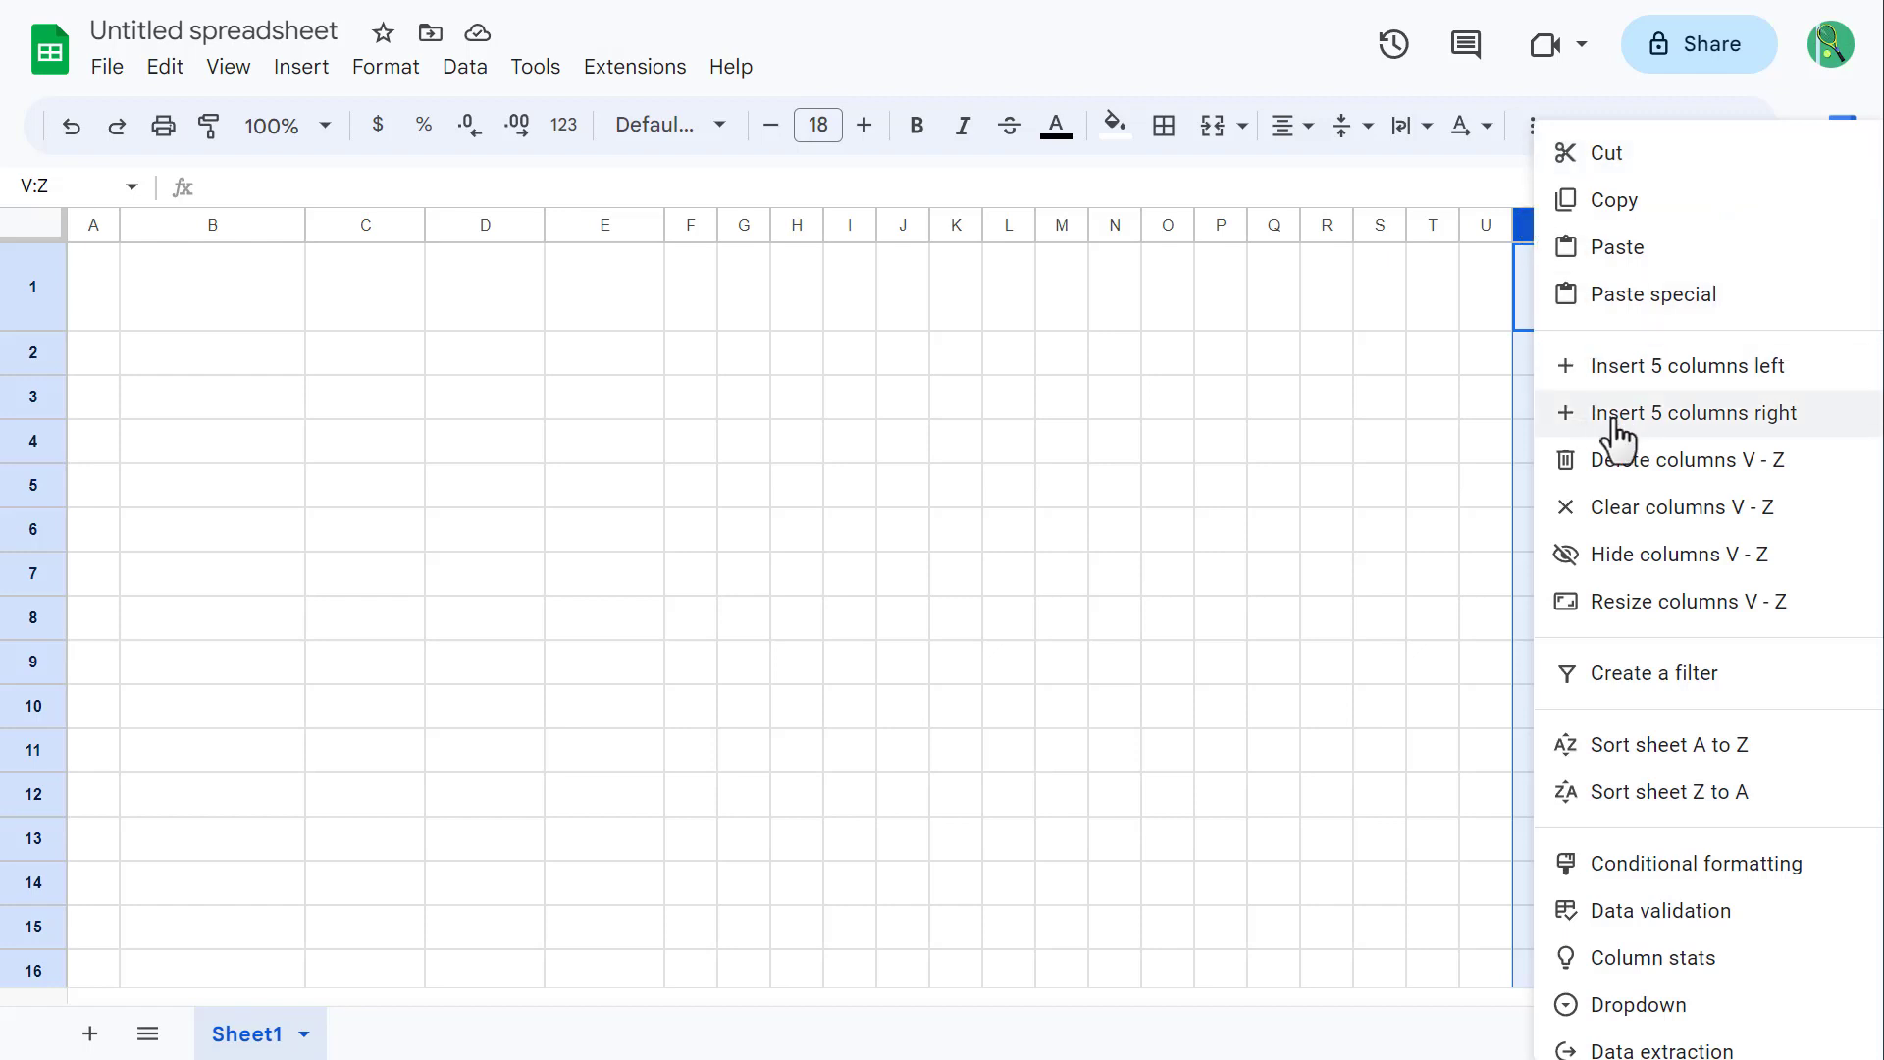
{"action": "left_click", "coordinate": [1689, 430]}
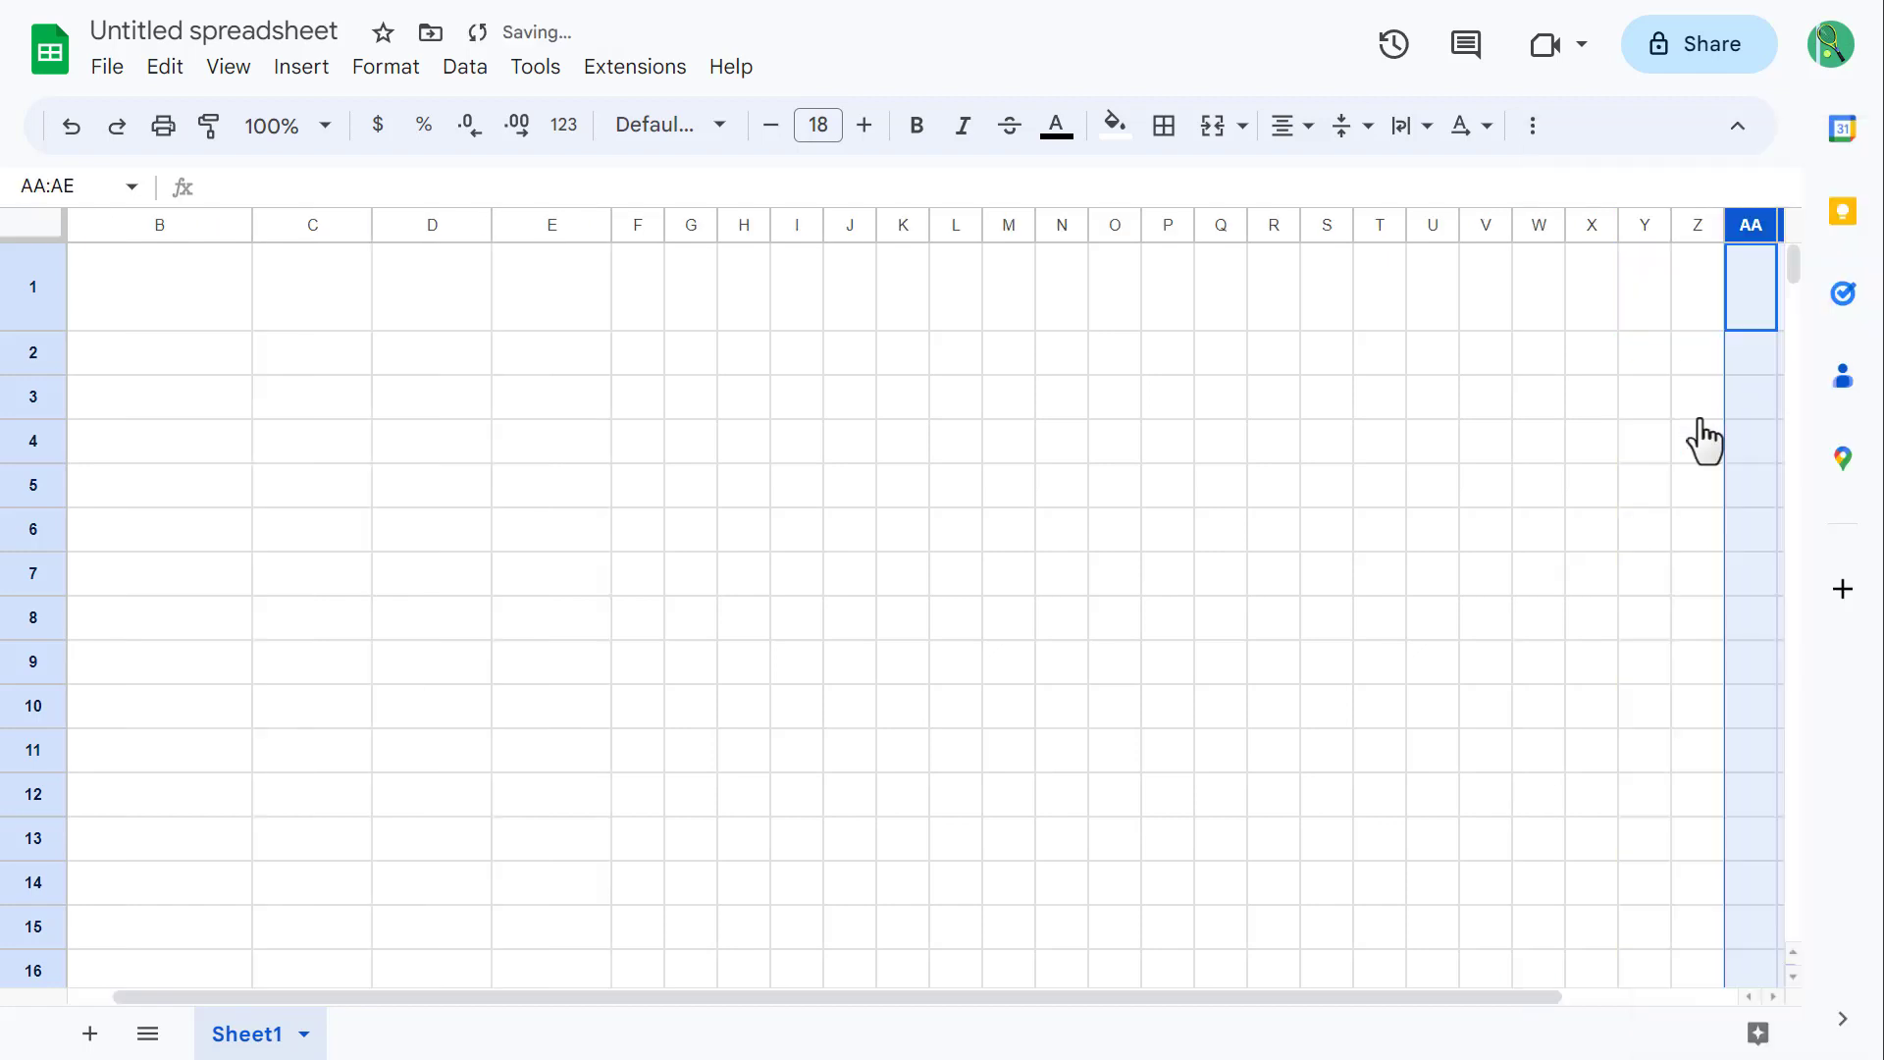
{"action": "left_click", "coordinate": [181, 281]}
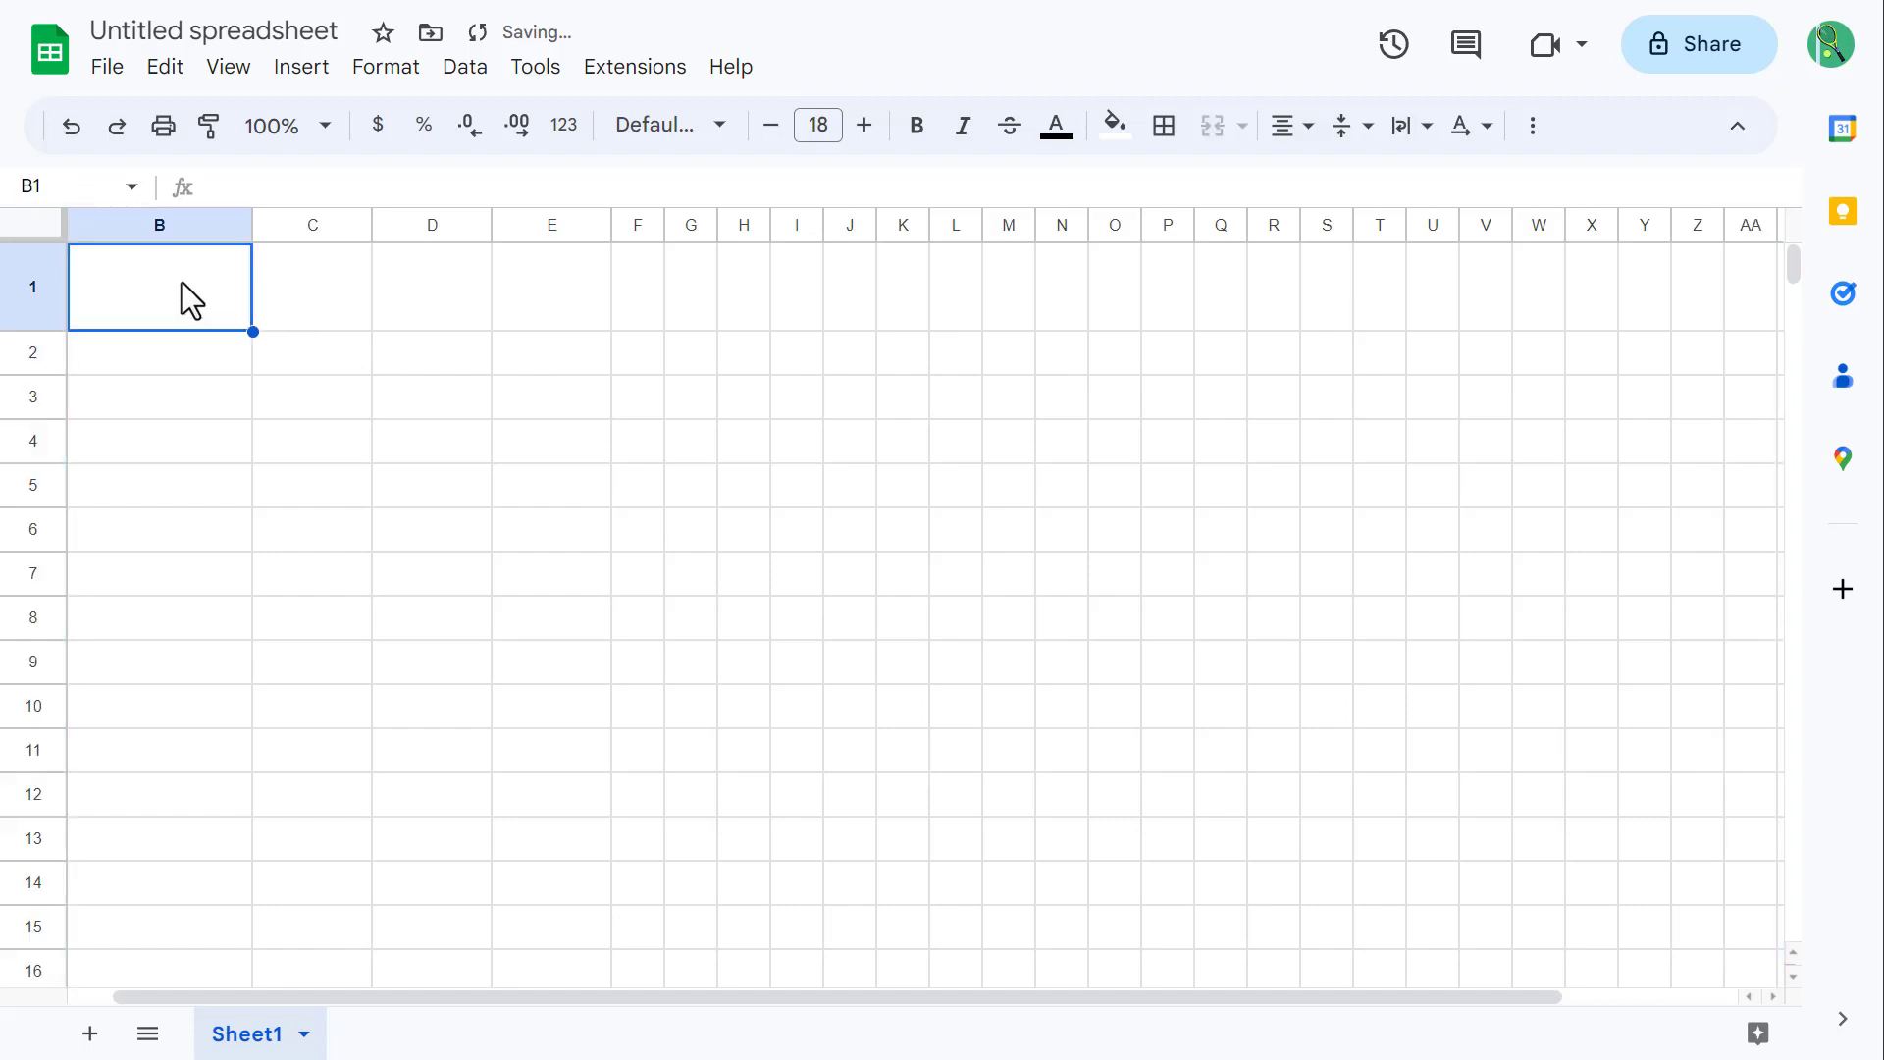
{"action": "key", "text": "Left"}
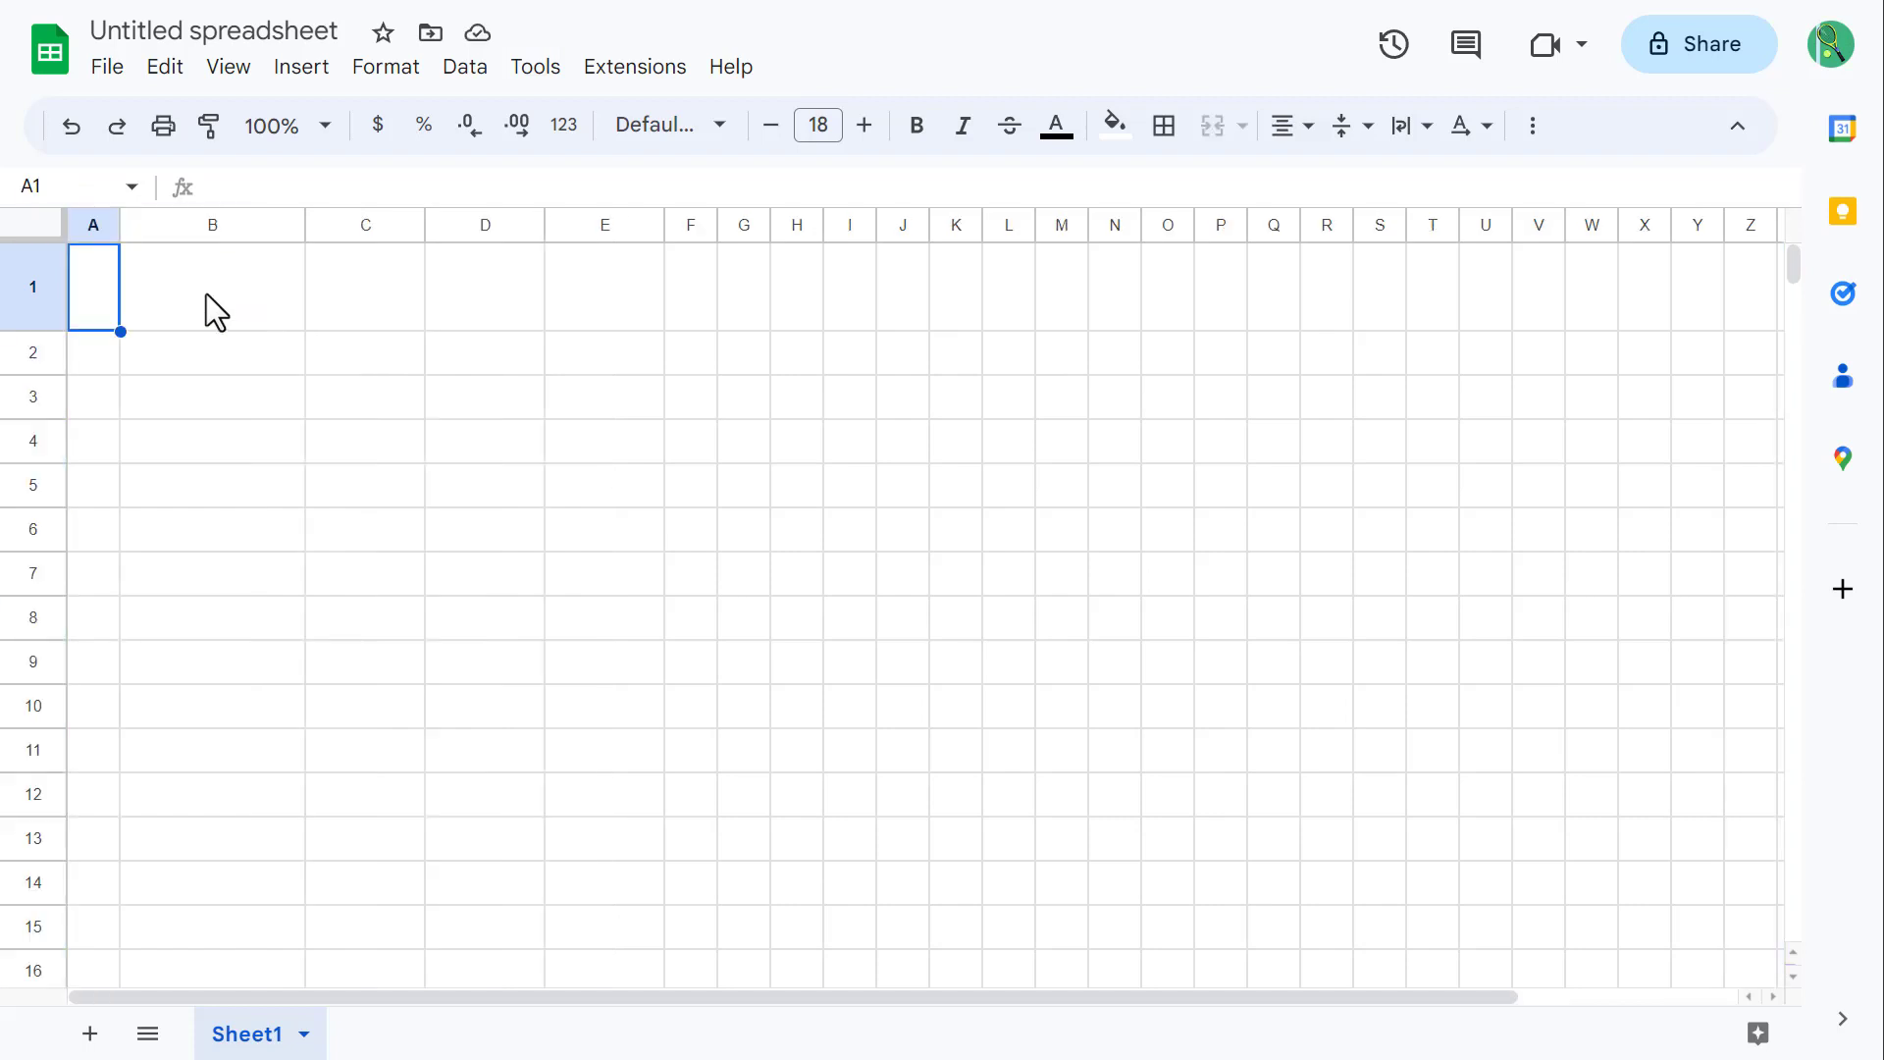
Step: Enter the headers Employee, YES, NO and % across B6:E6
{"action": "left_click", "coordinate": [205, 534]}
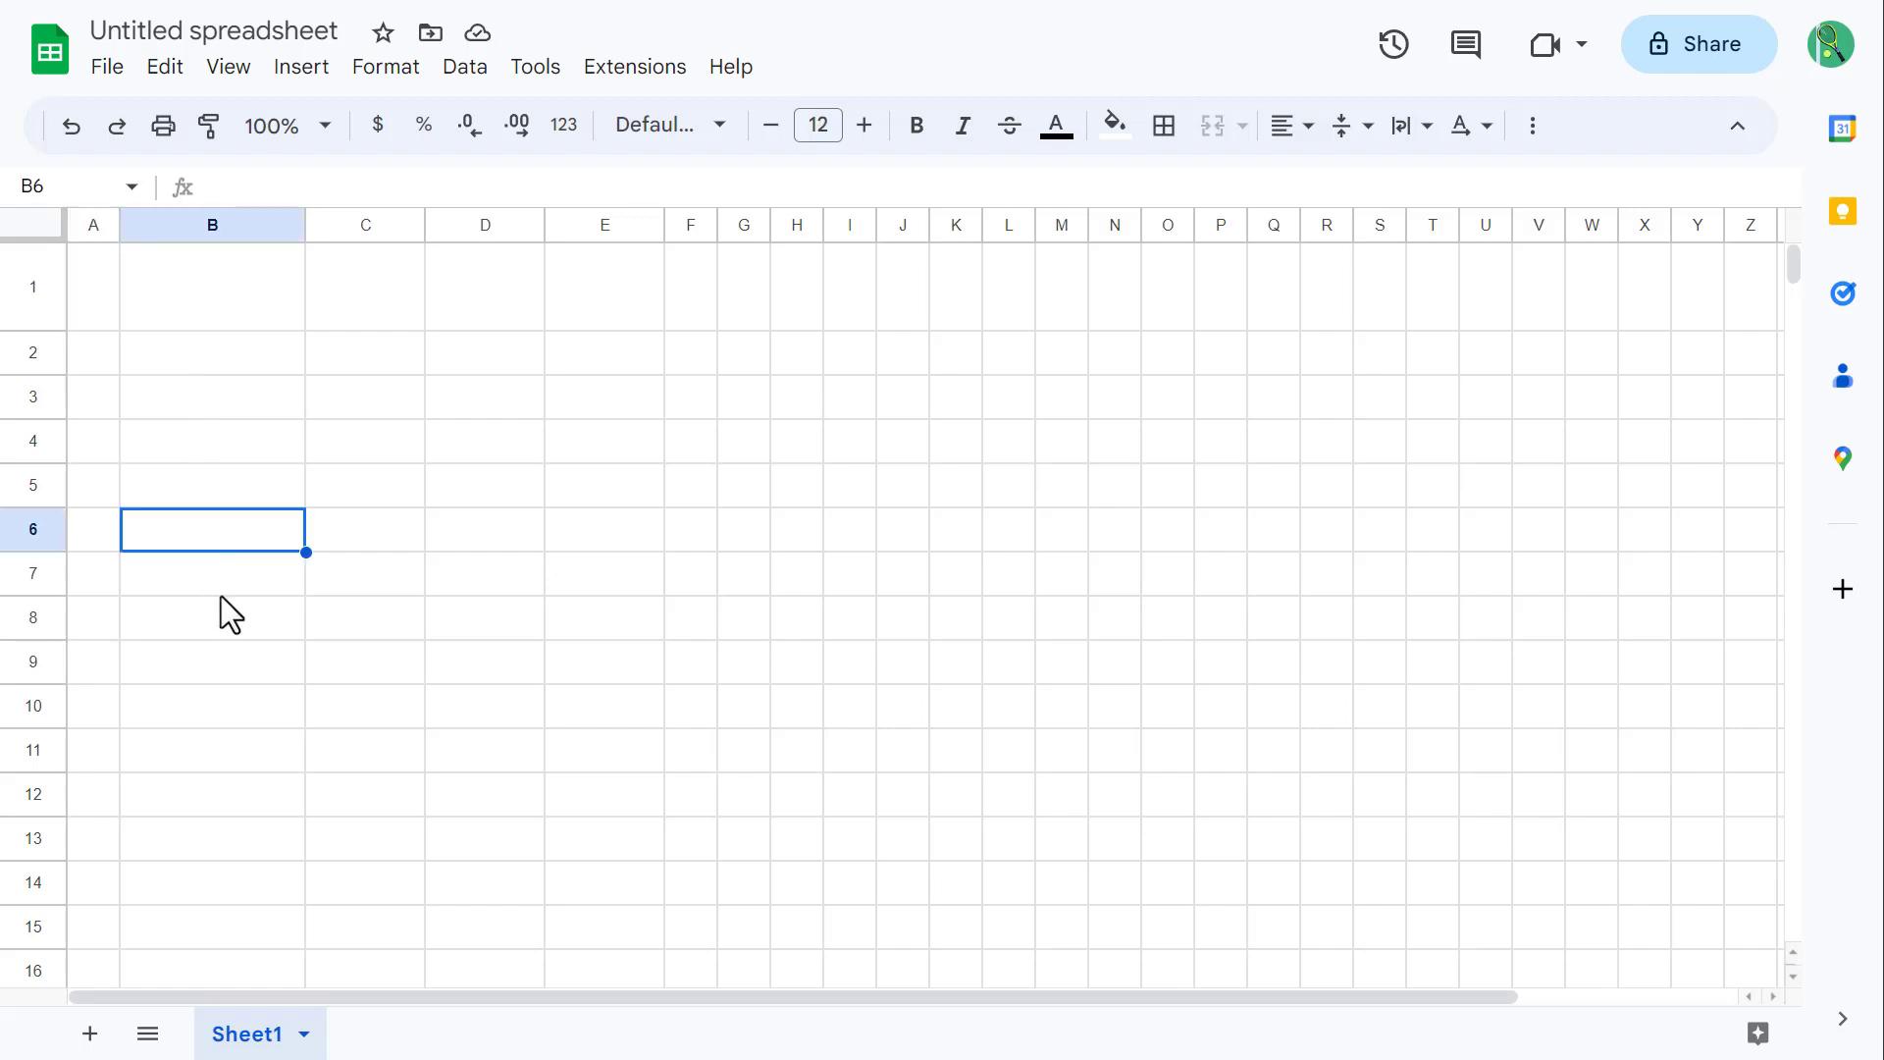
{"action": "type", "text": "Employee"}
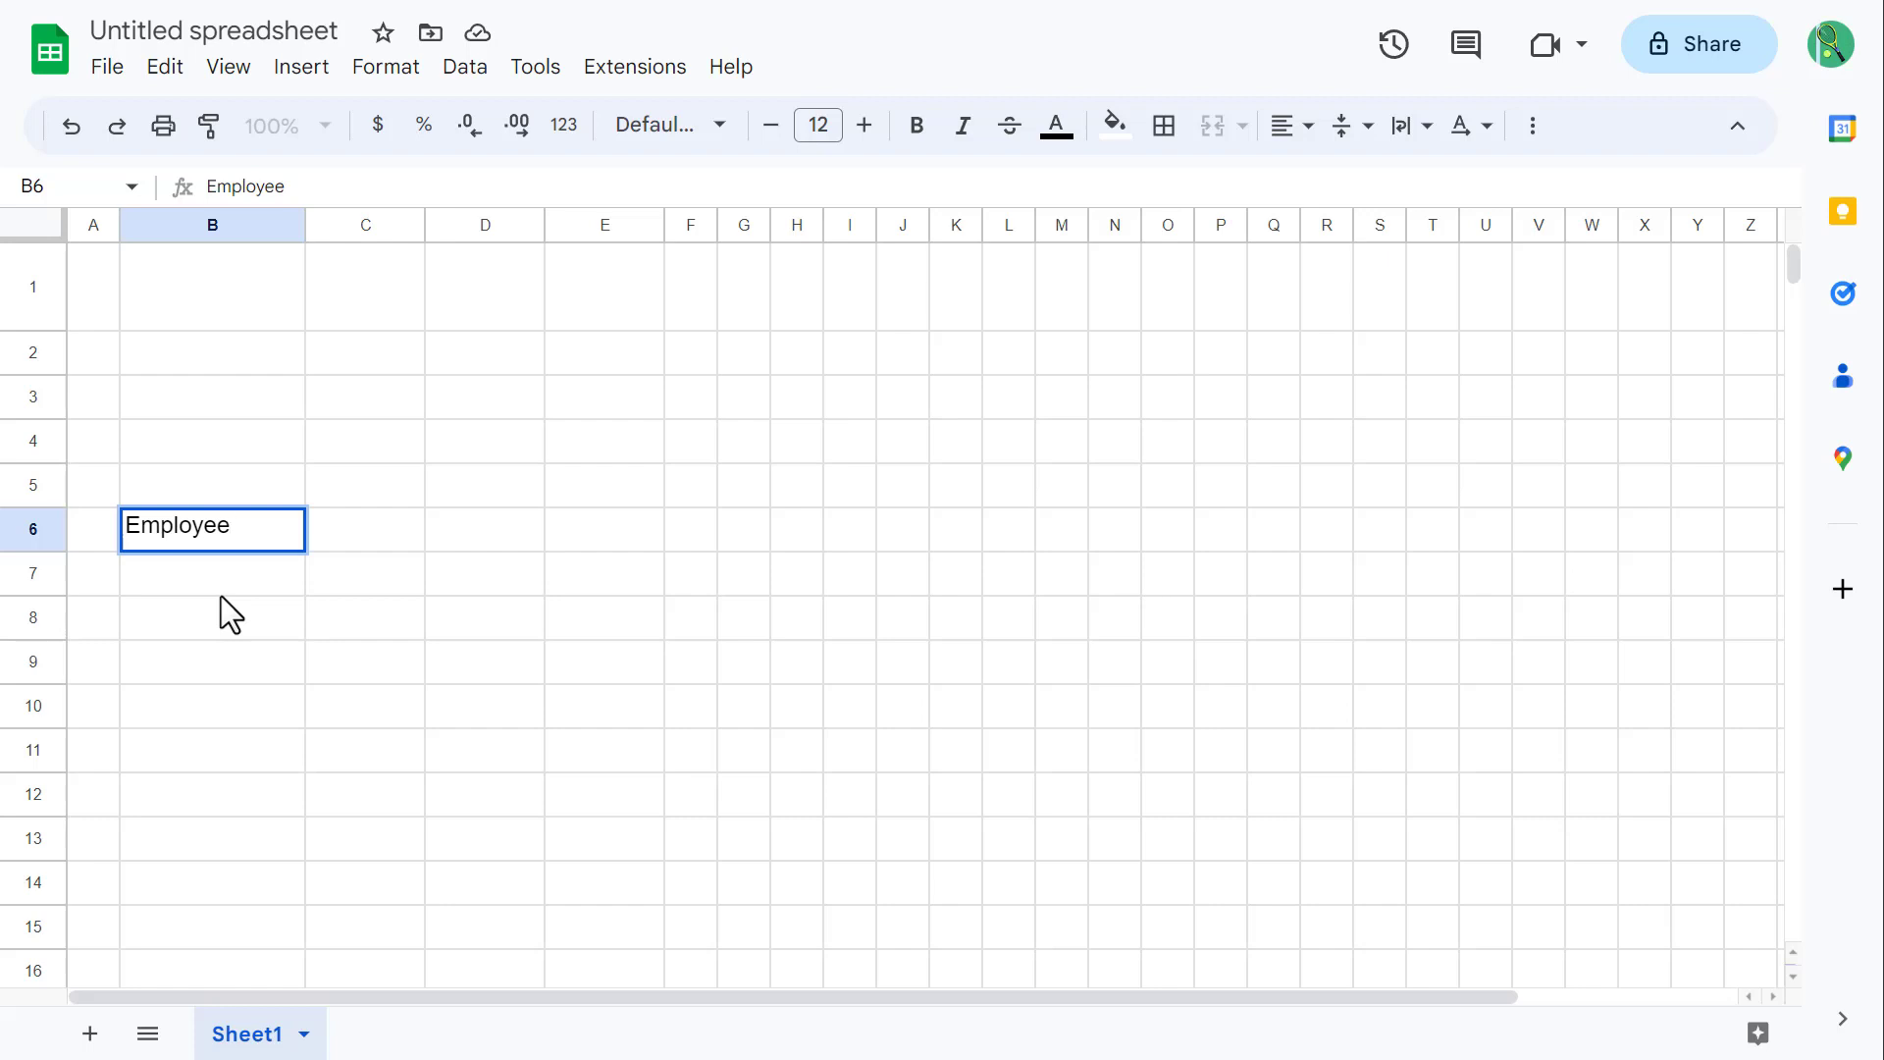
{"action": "key", "text": "Tab"}
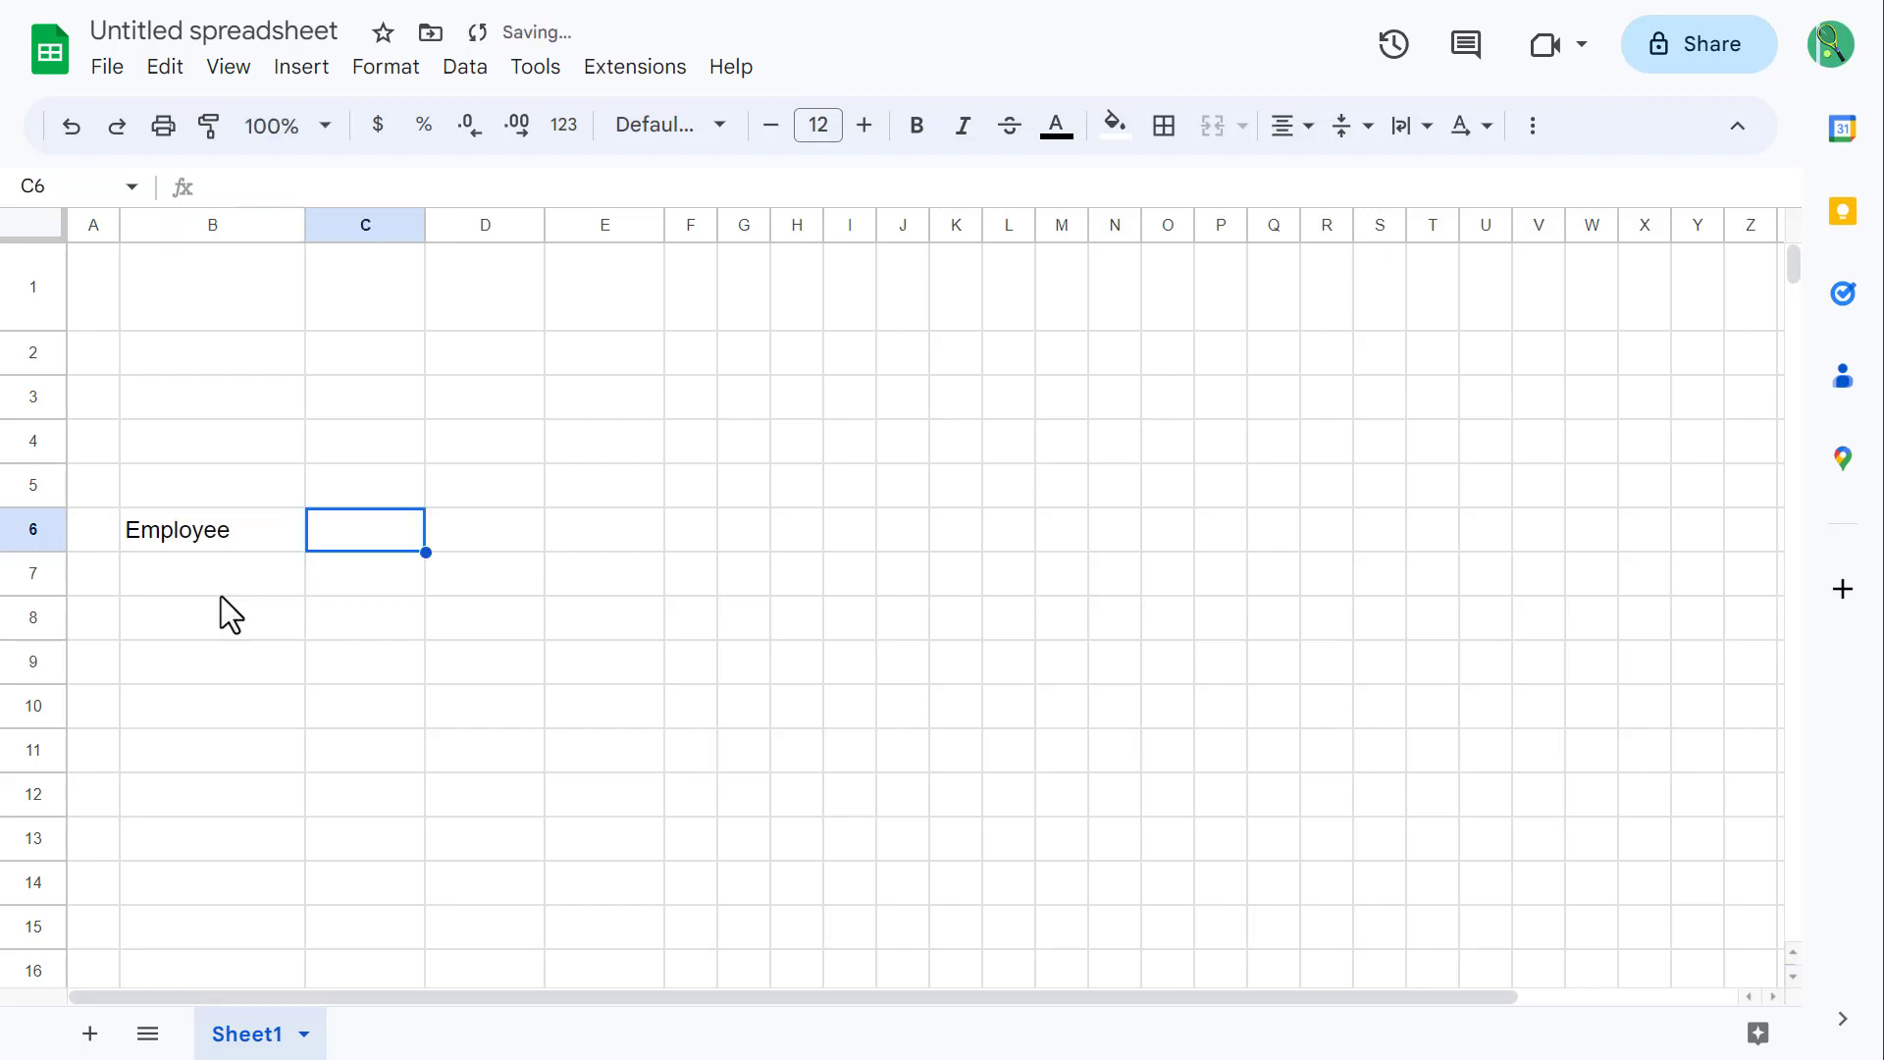
{"action": "type", "text": "YES"}
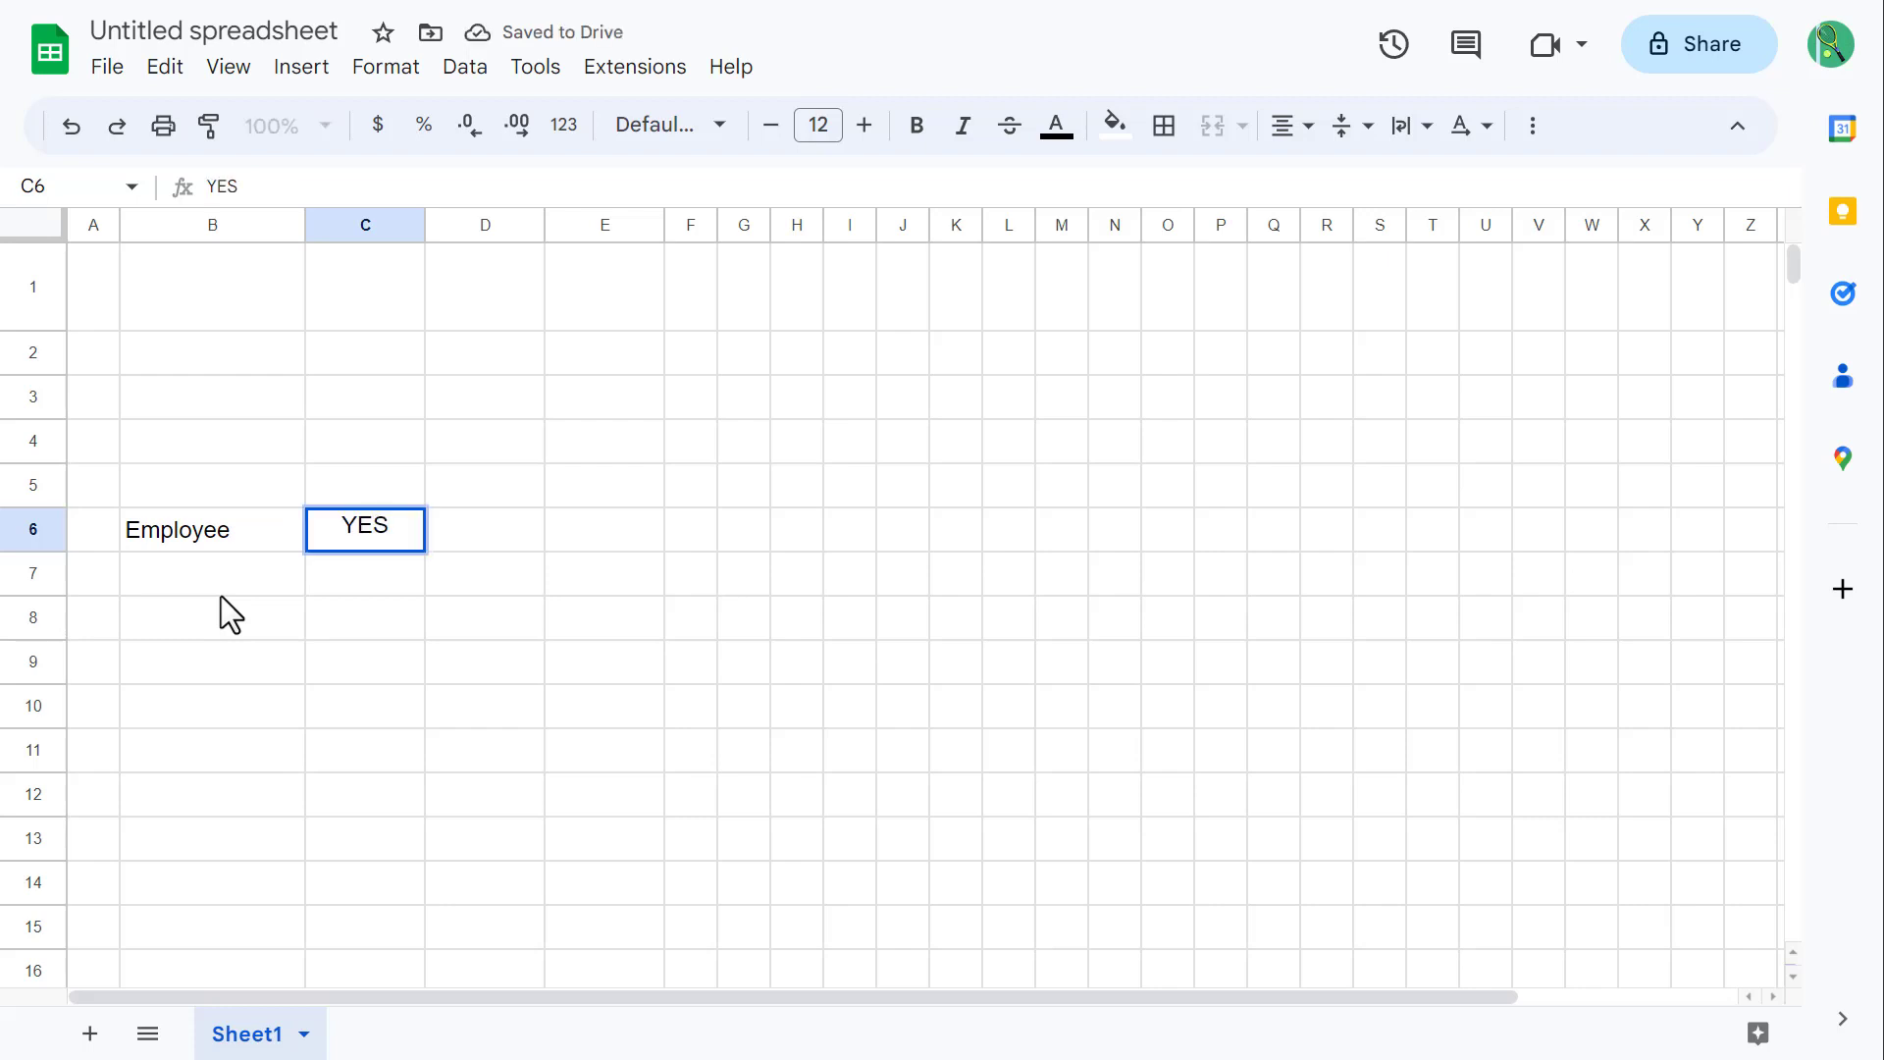
{"action": "key", "text": "Tab"}
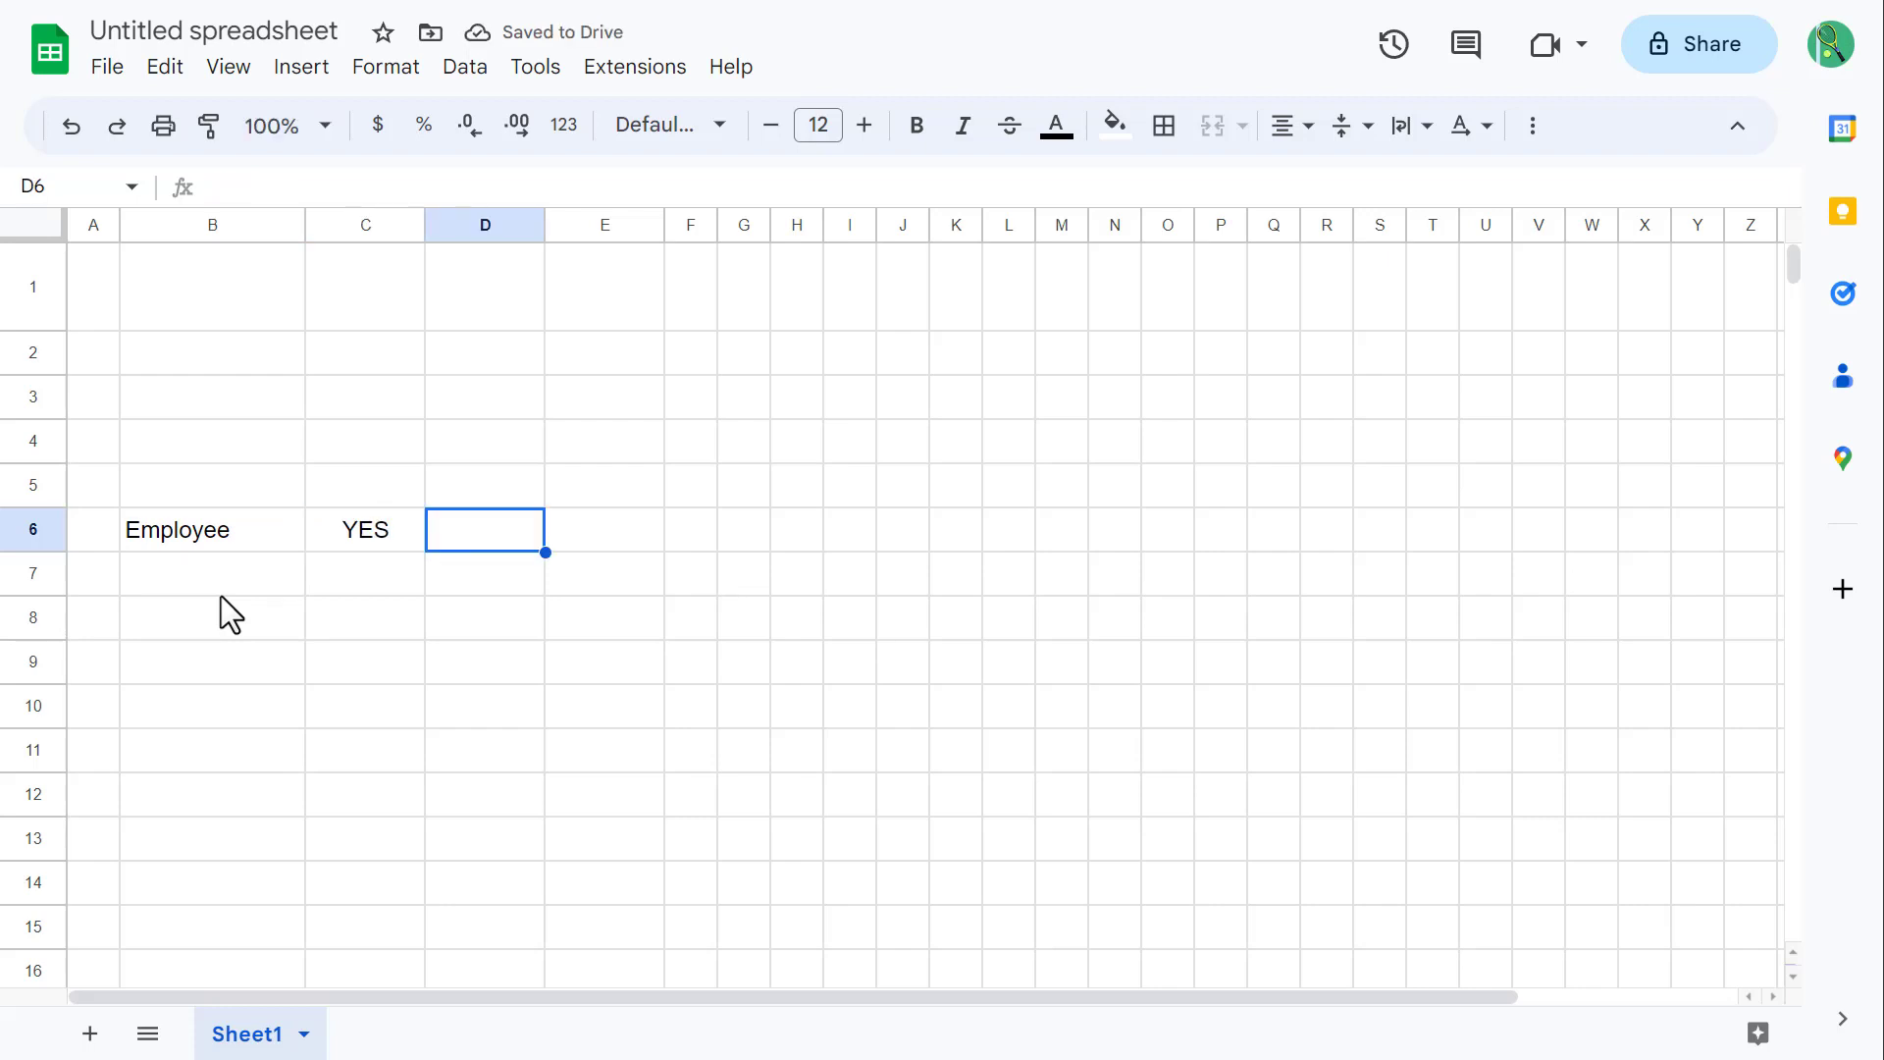
{"action": "type", "text": "NO"}
{"action": "key", "text": "Tab"}
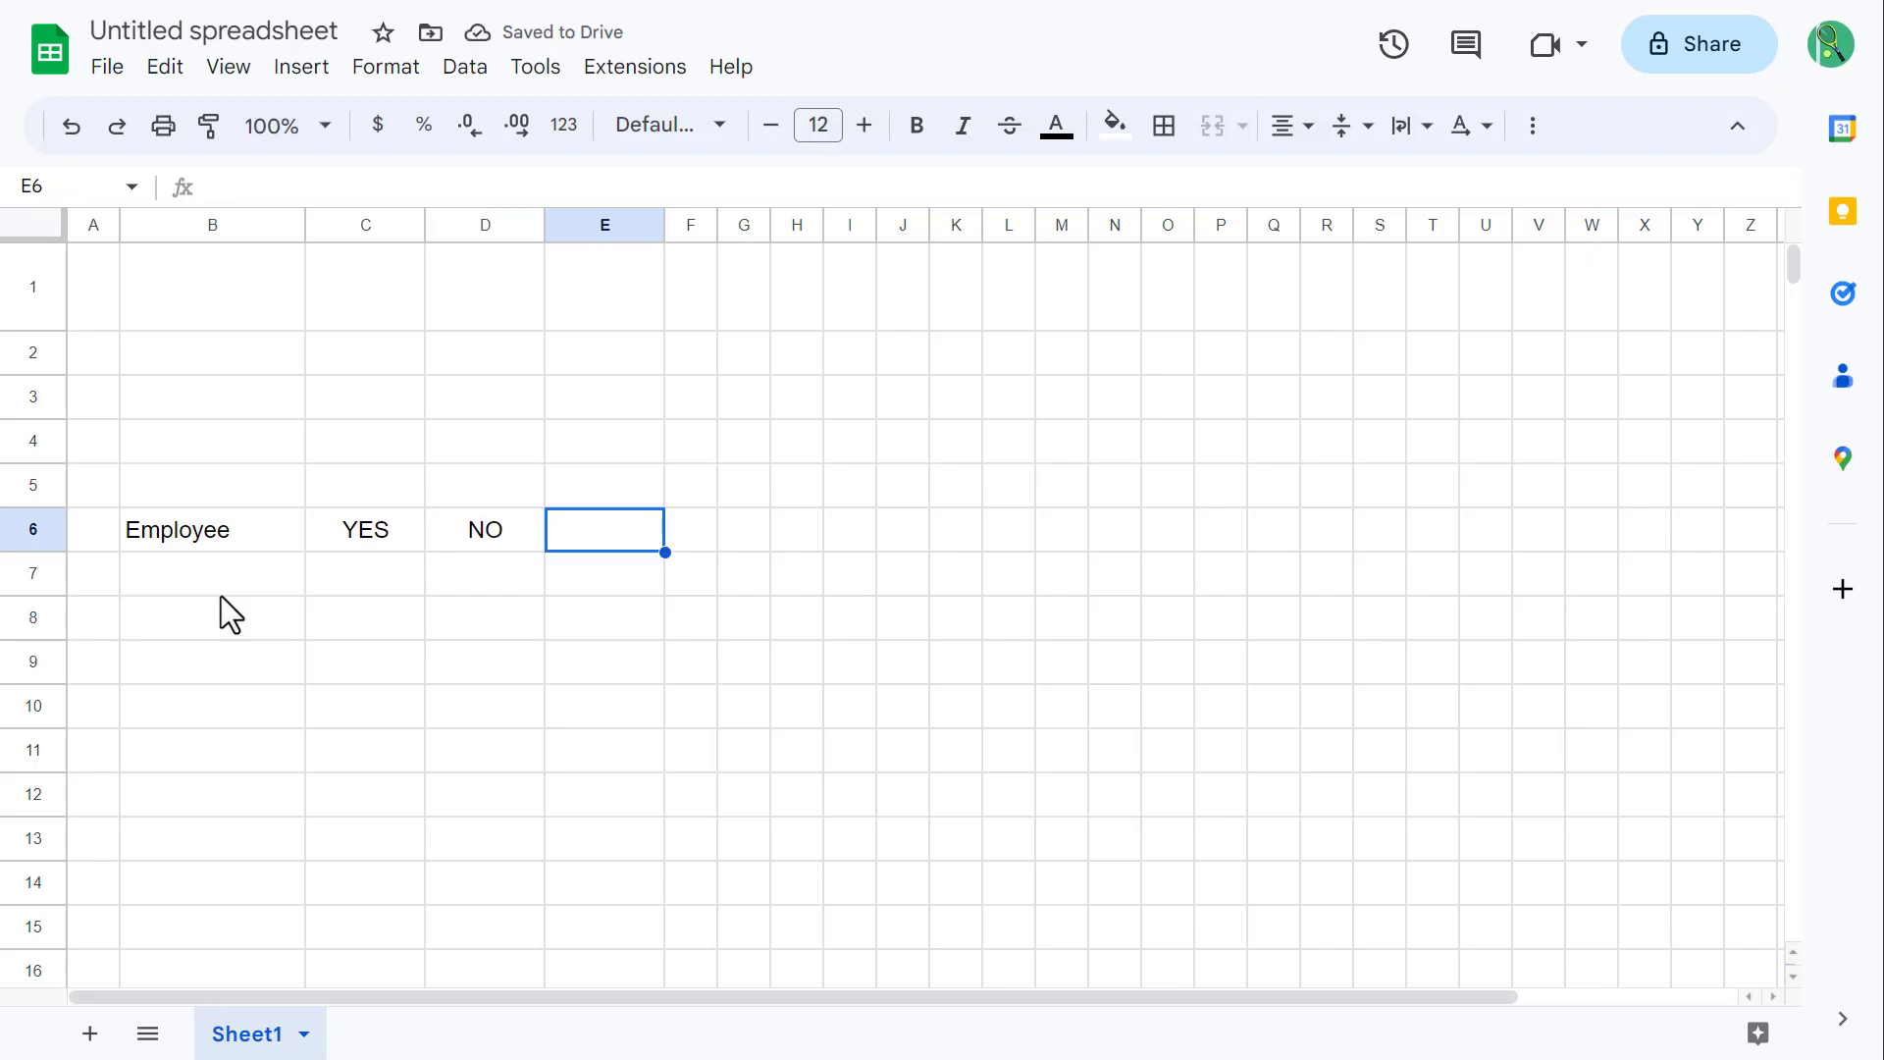
{"action": "type", "text": "%"}
{"action": "key", "text": "Return"}
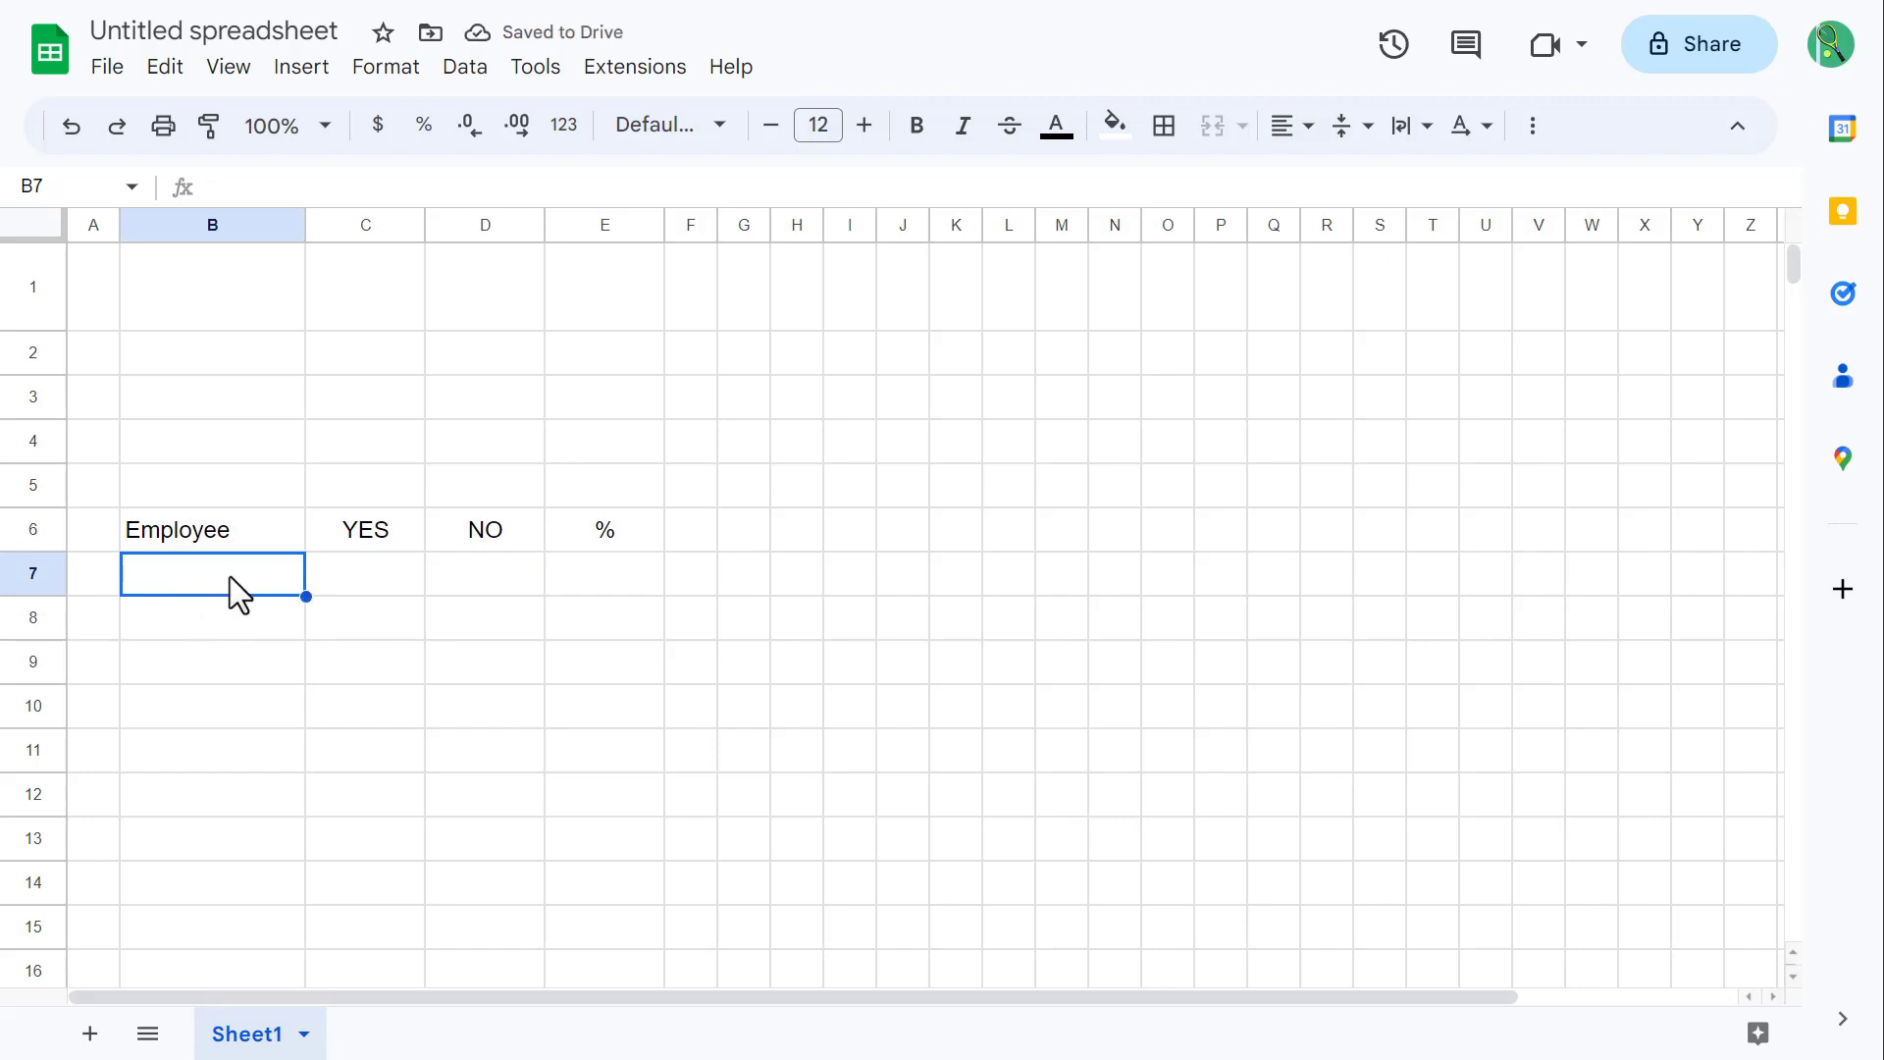
Step: Paste the eight employee names into B7:B14
{"action": "type", "text": "Chad Erin Jeremiah Claire Ray Samantha Mary Richard"}
{"action": "left_click", "coordinate": [263, 575]}
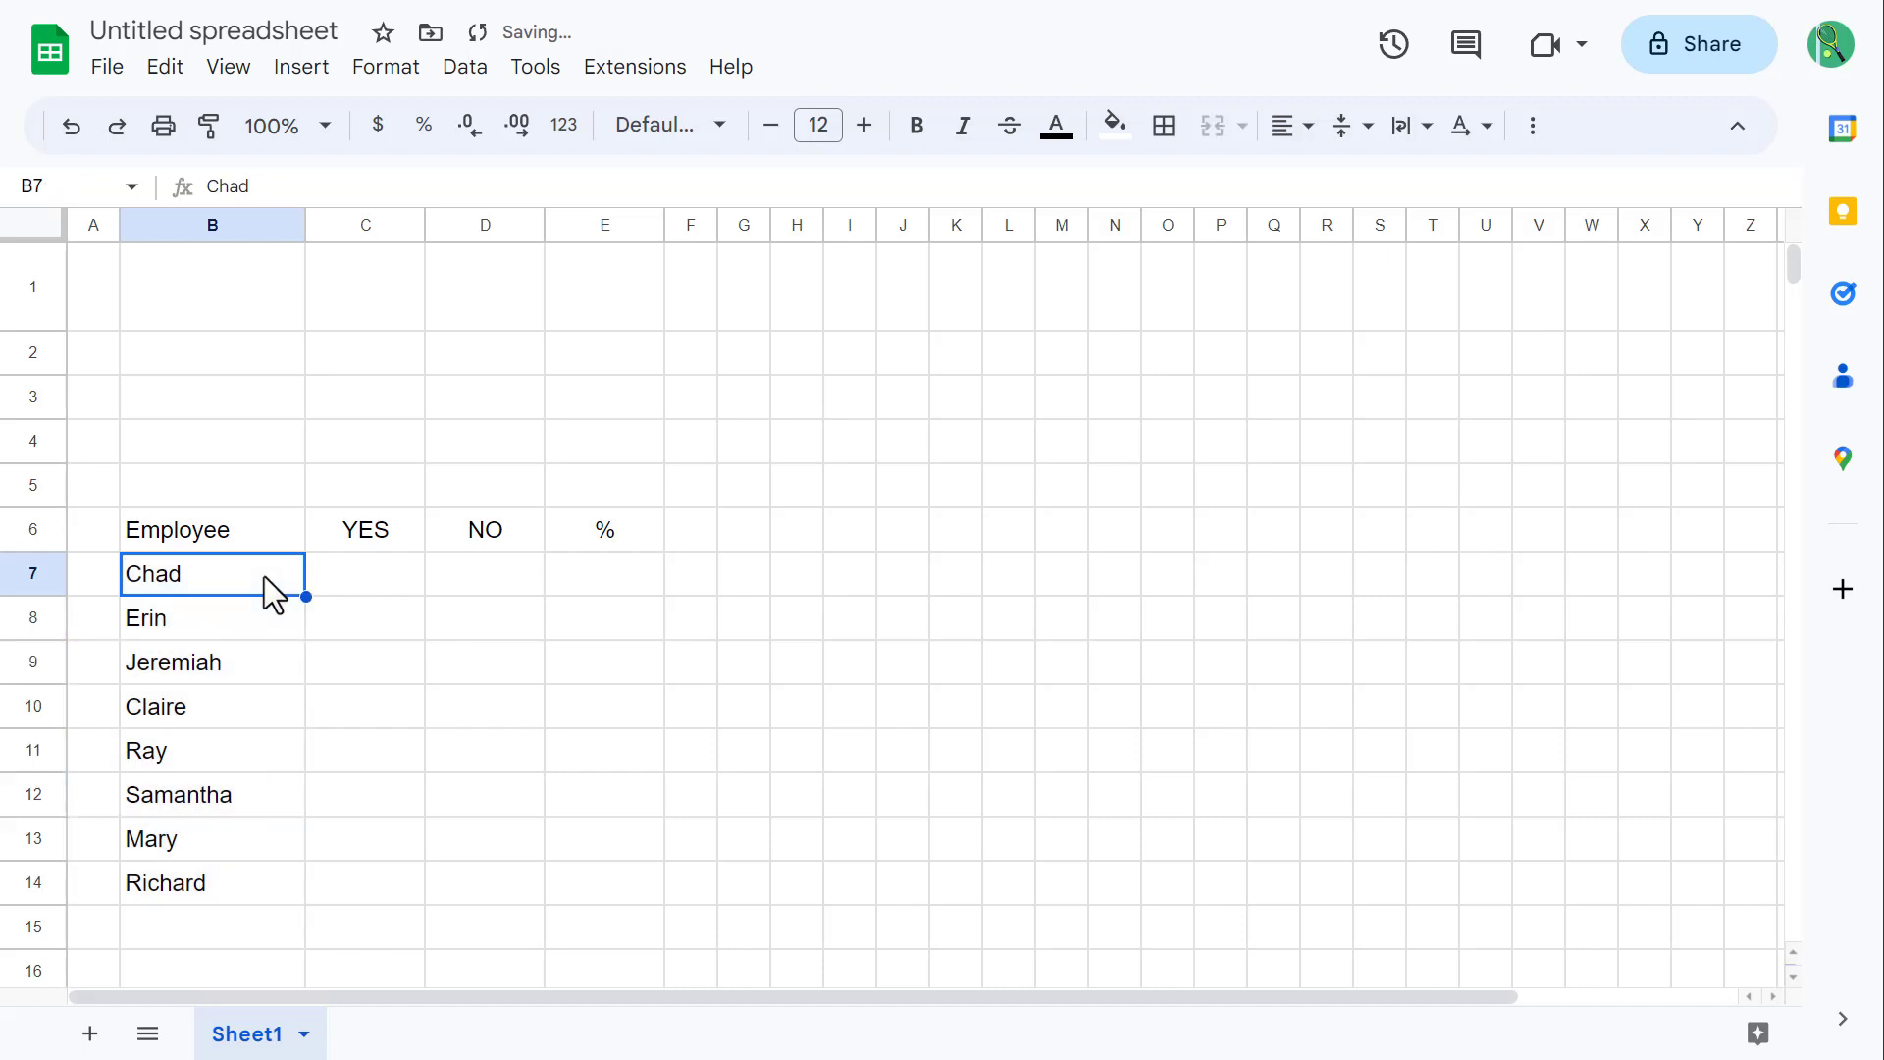
{"action": "left_click", "coordinate": [267, 620]}
{"action": "left_click", "coordinate": [273, 660]}
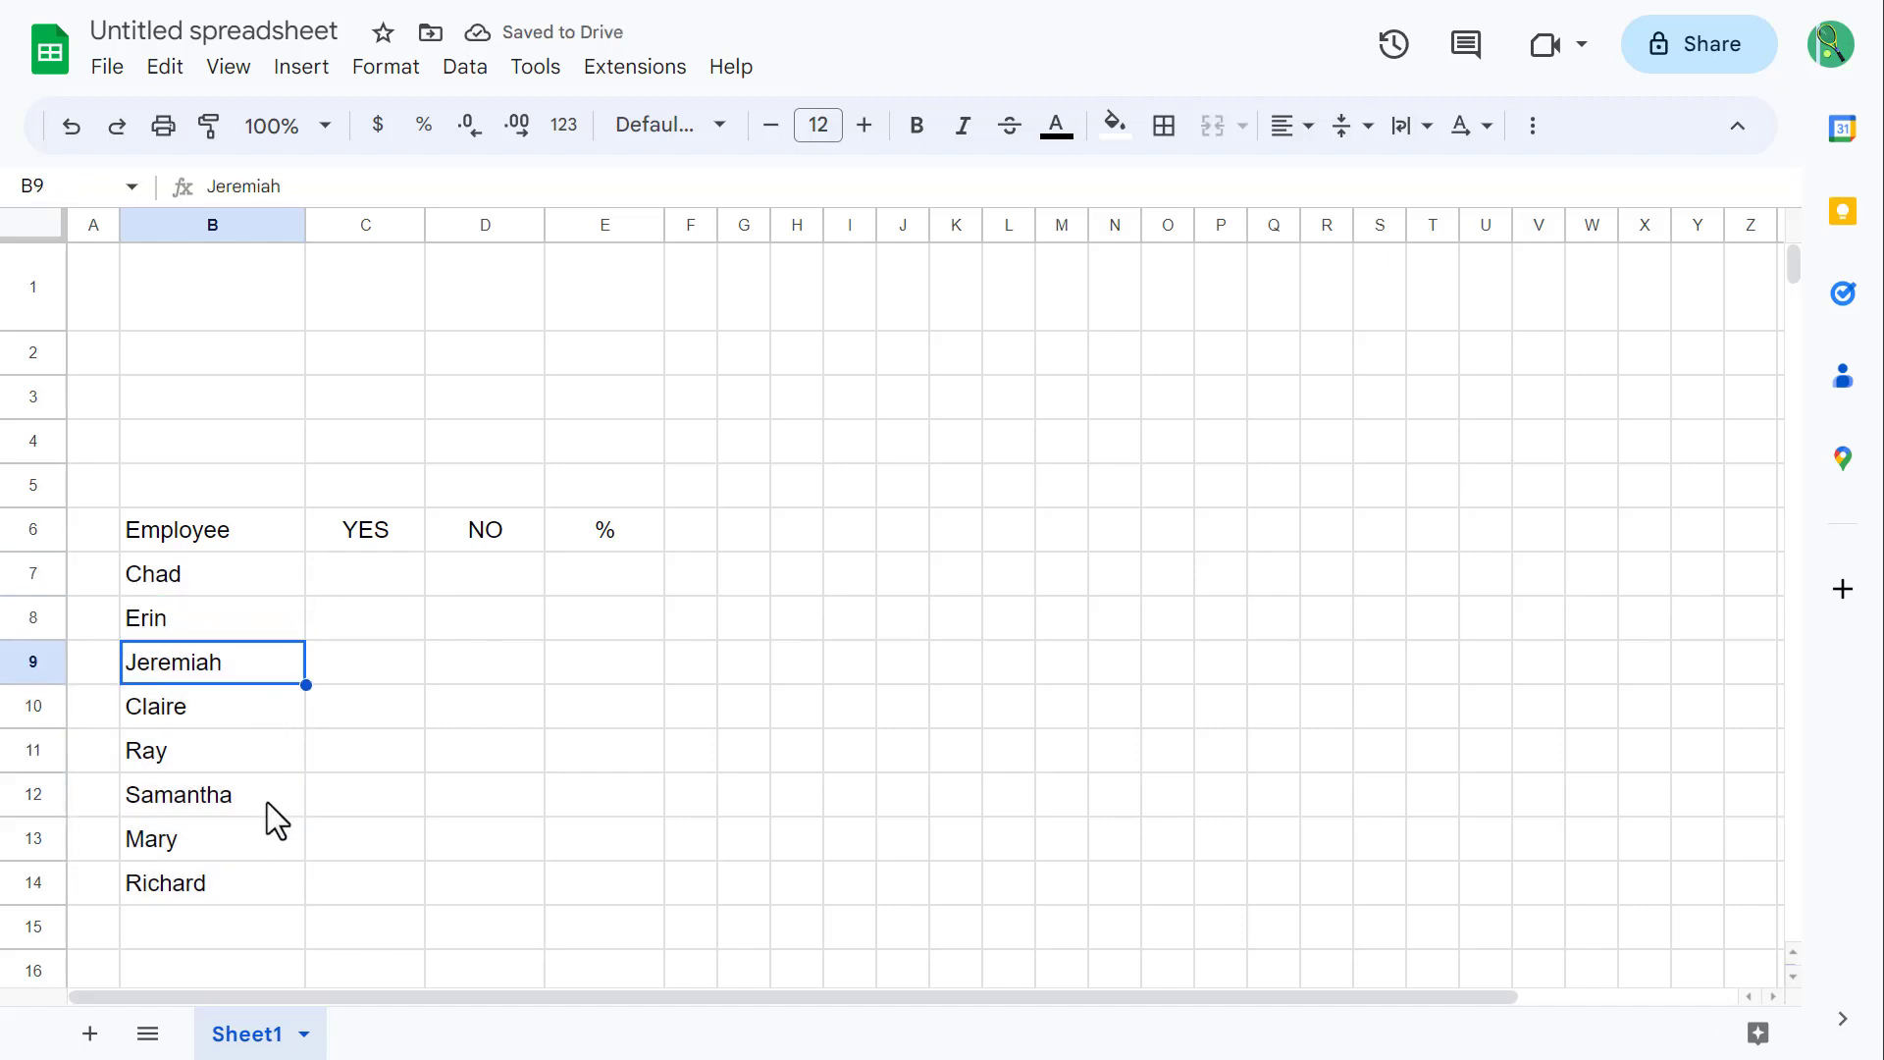
{"action": "left_click", "coordinate": [263, 883]}
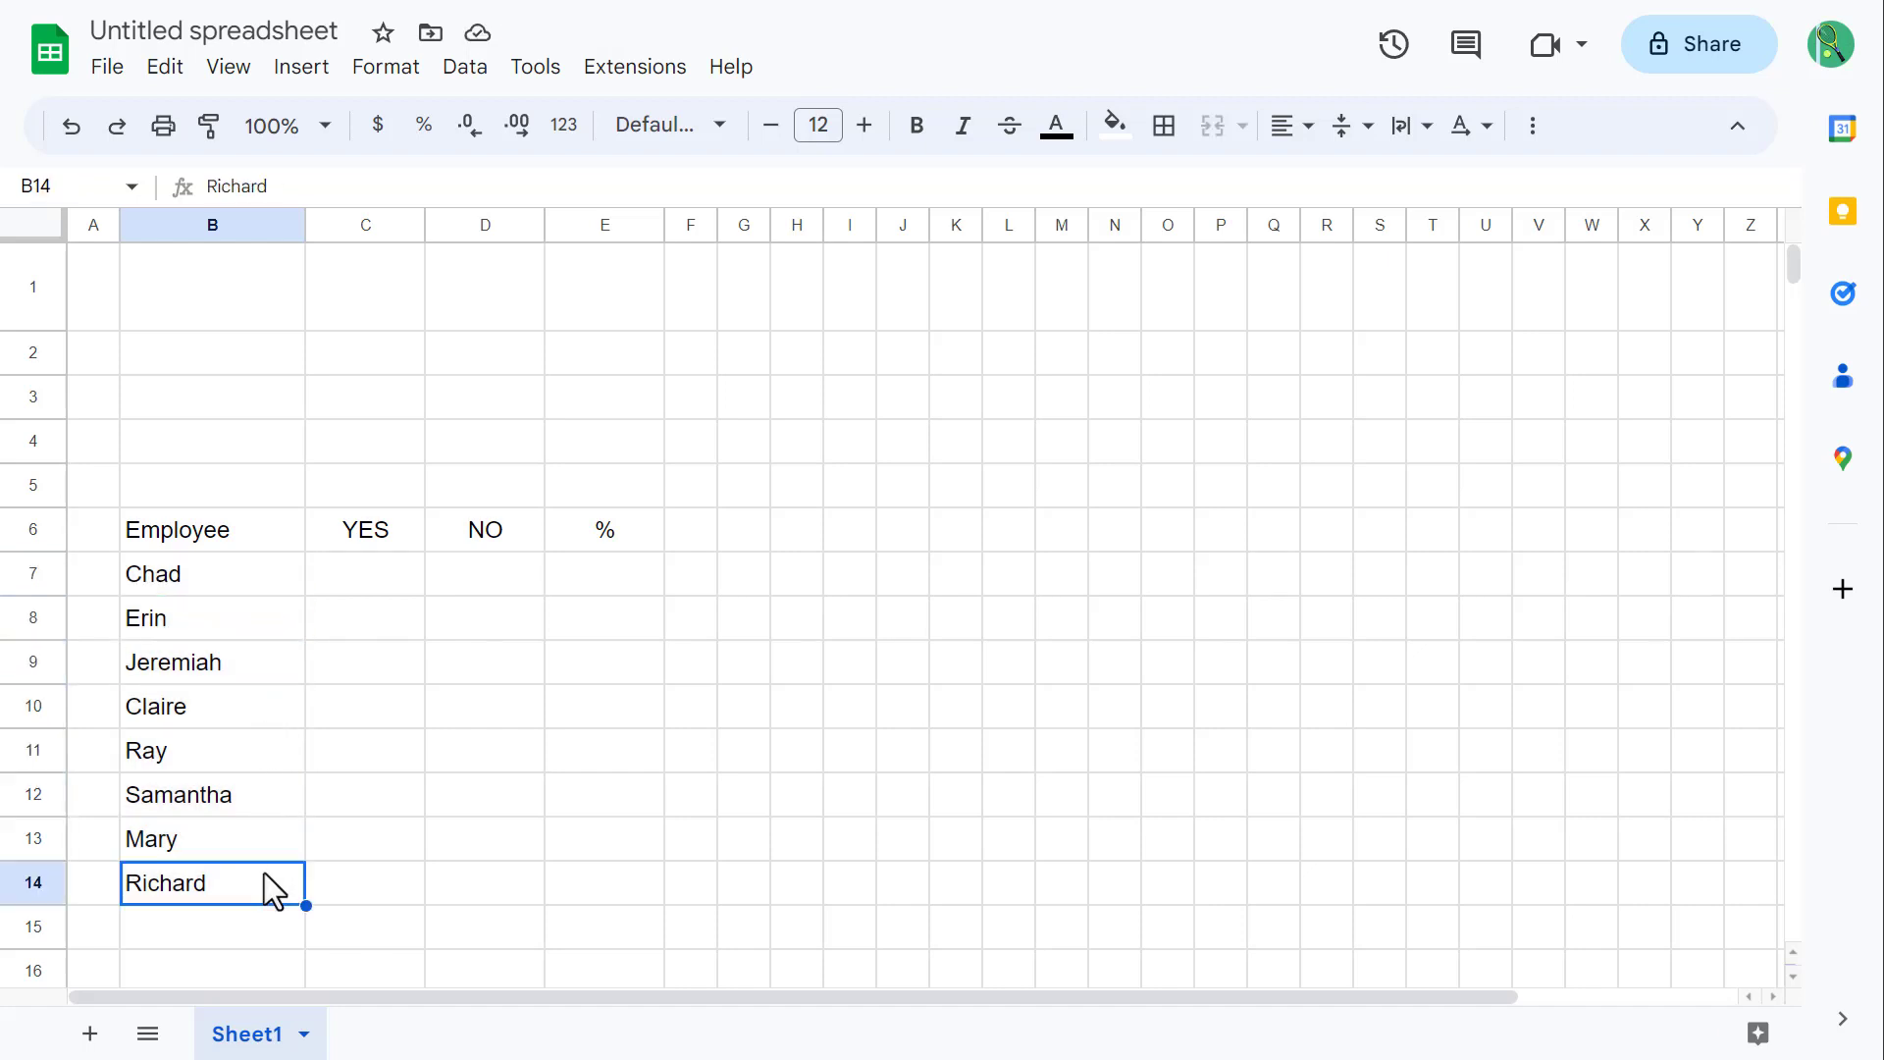
{"action": "left_click", "coordinate": [795, 550]}
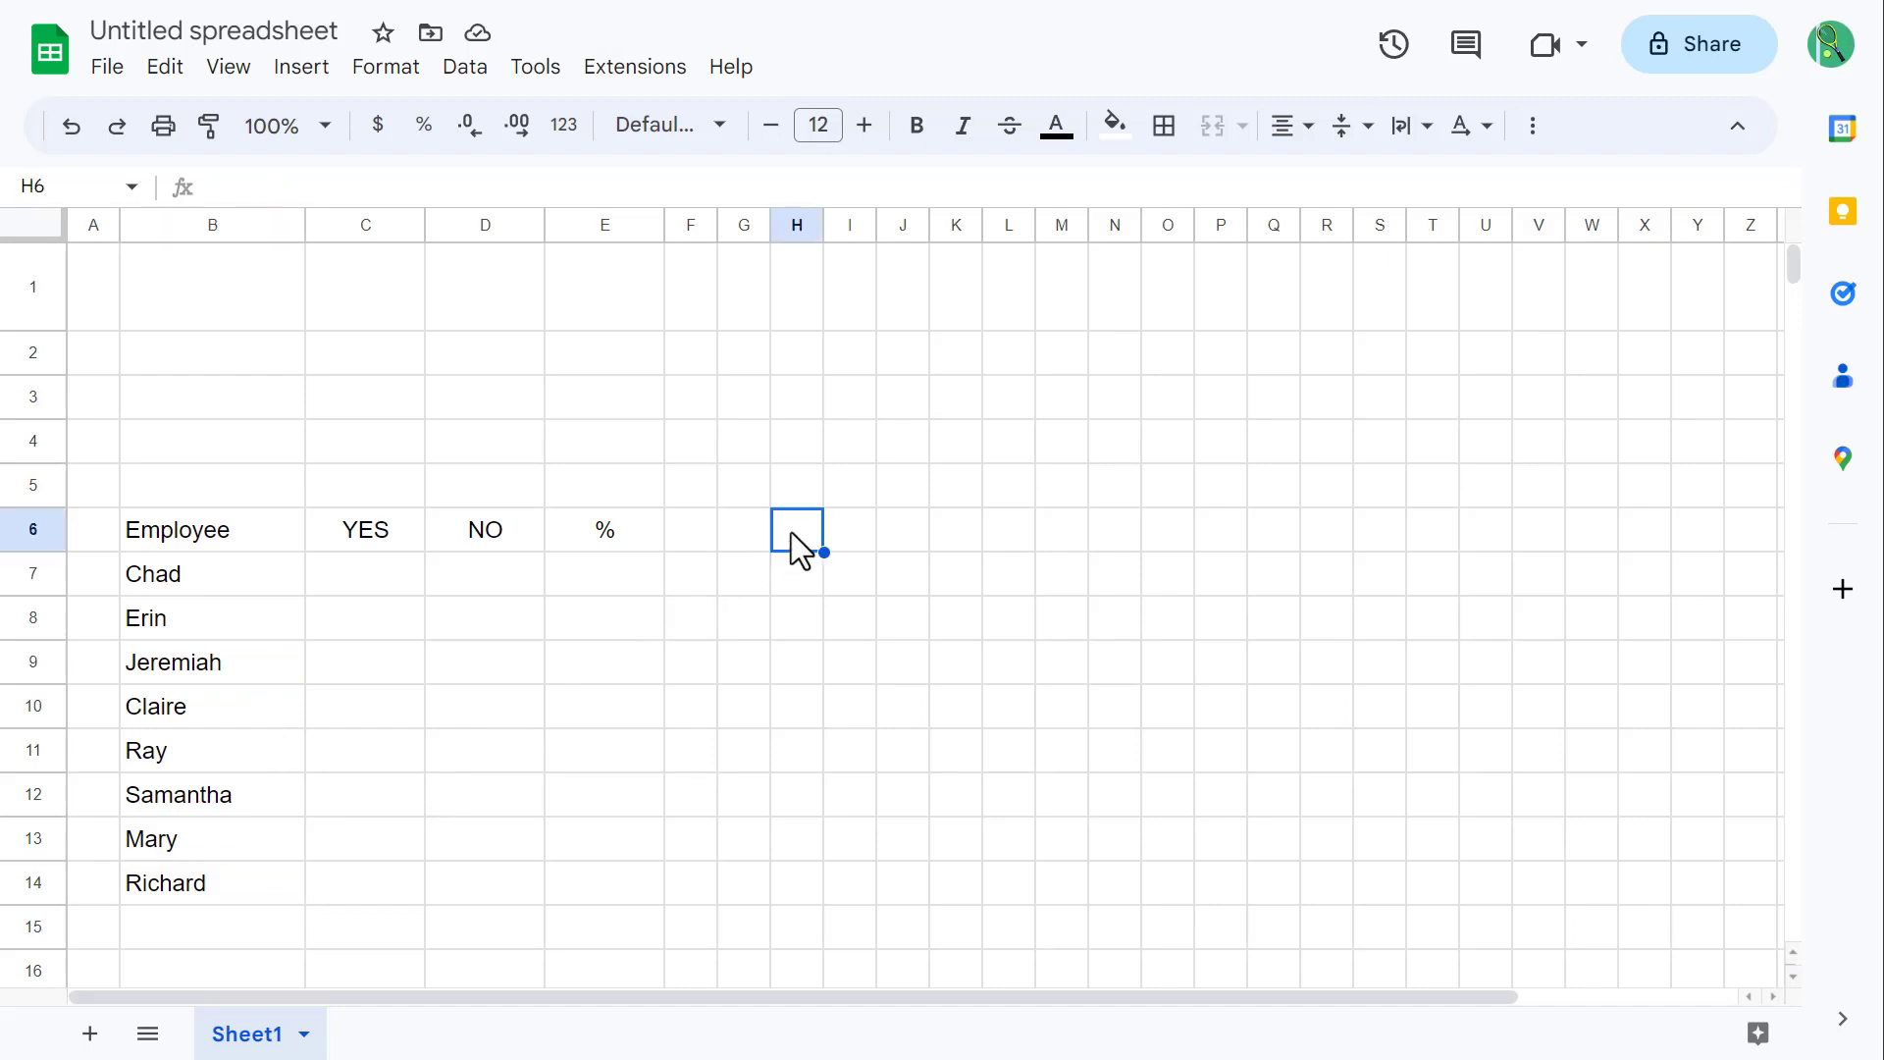
Step: Type the day headers SU, M, TU, W, TH, F and SA across H6:N6
{"action": "type", "text": "SU"}
{"action": "key", "text": "Tab"}
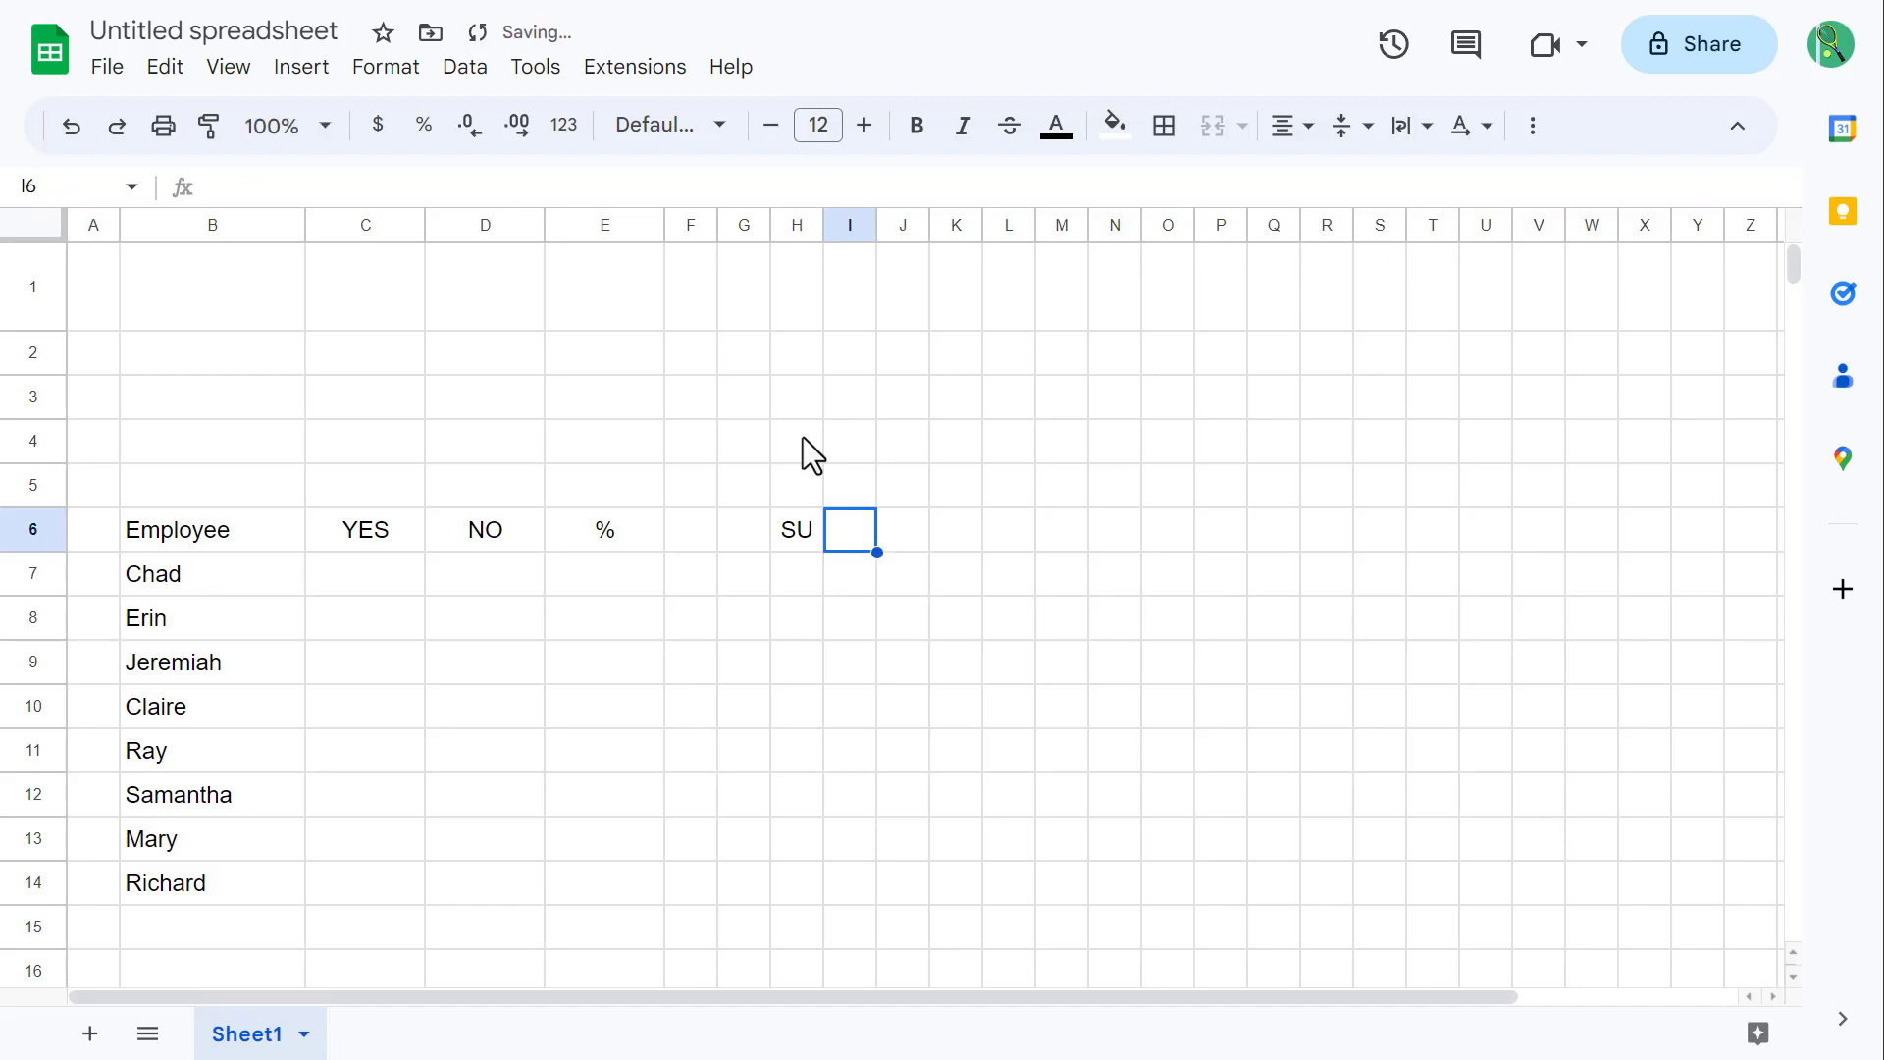
{"action": "type", "text": "M"}
{"action": "key", "text": "Tab"}
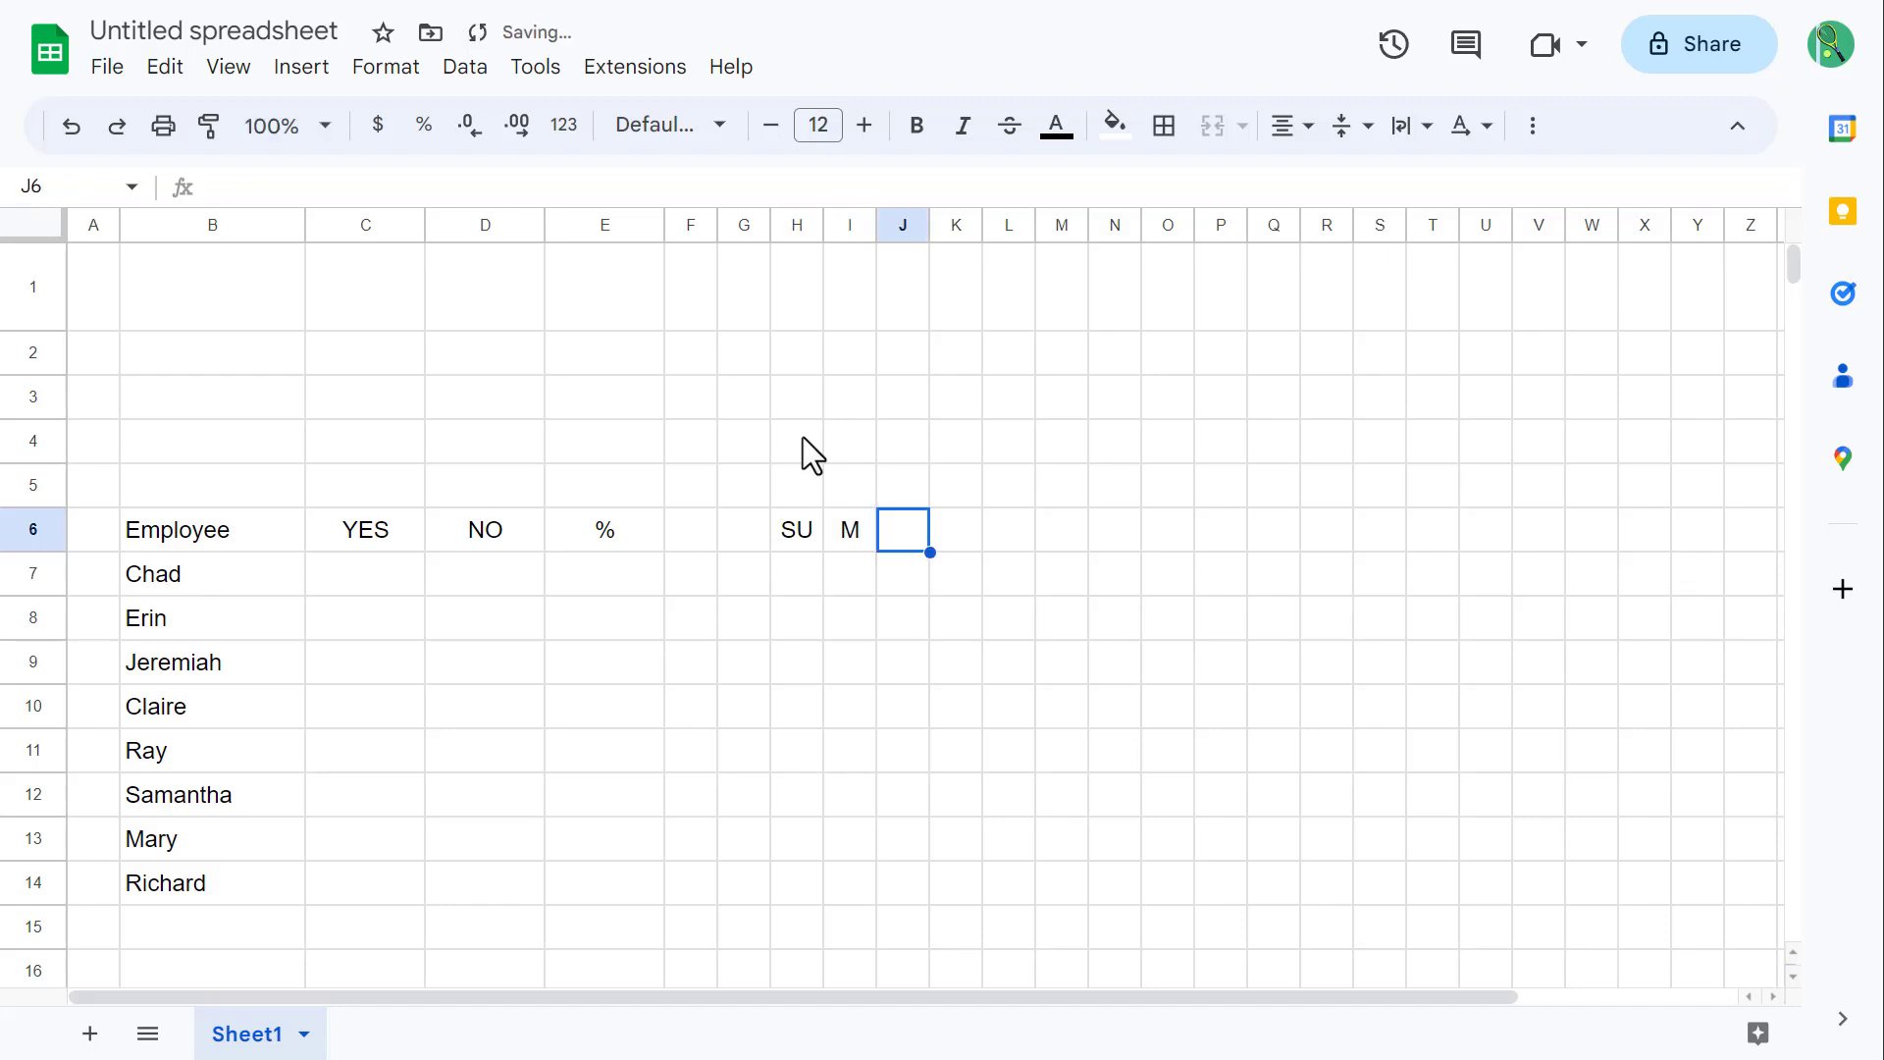
{"action": "type", "text": "TU"}
{"action": "key", "text": "Tab"}
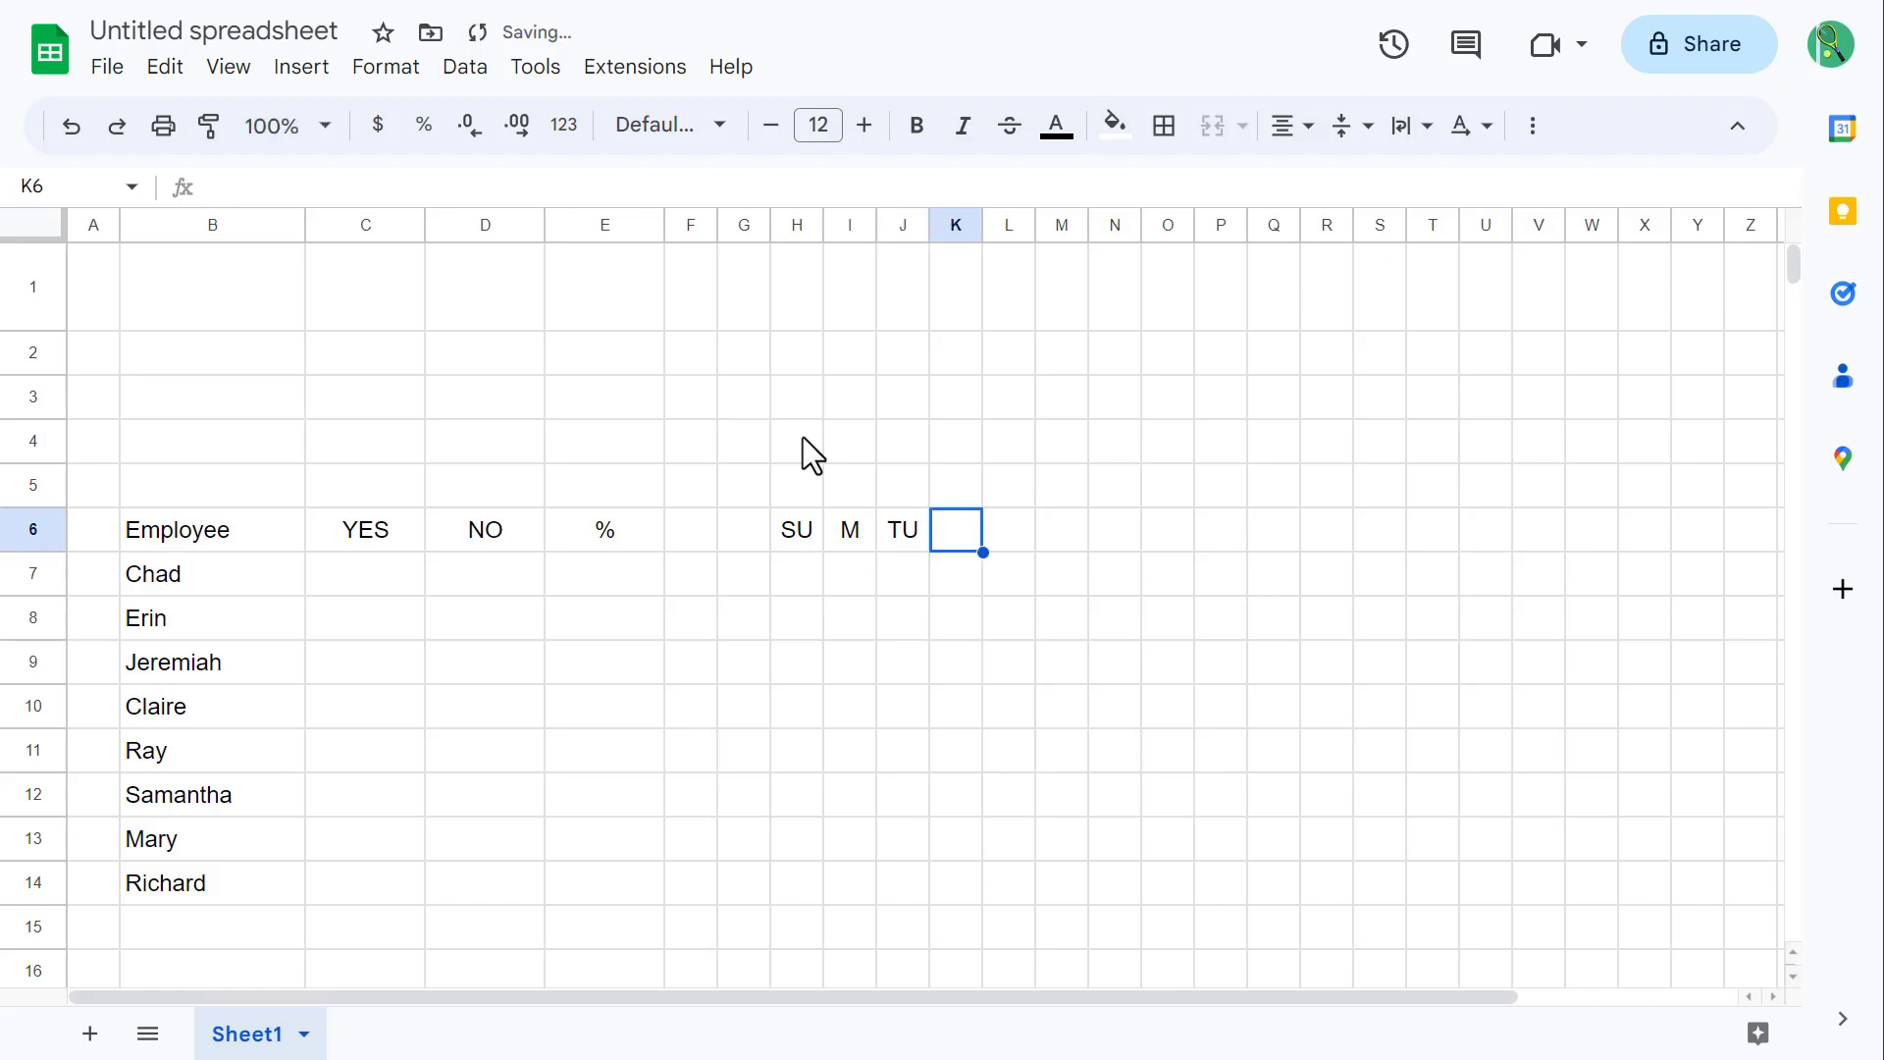
{"action": "type", "text": "W"}
{"action": "key", "text": "Tab"}
{"action": "type", "text": "TH"}
{"action": "key", "text": "Tab"}
{"action": "type", "text": "F"}
{"action": "key", "text": "Tab"}
{"action": "type", "text": "SA"}
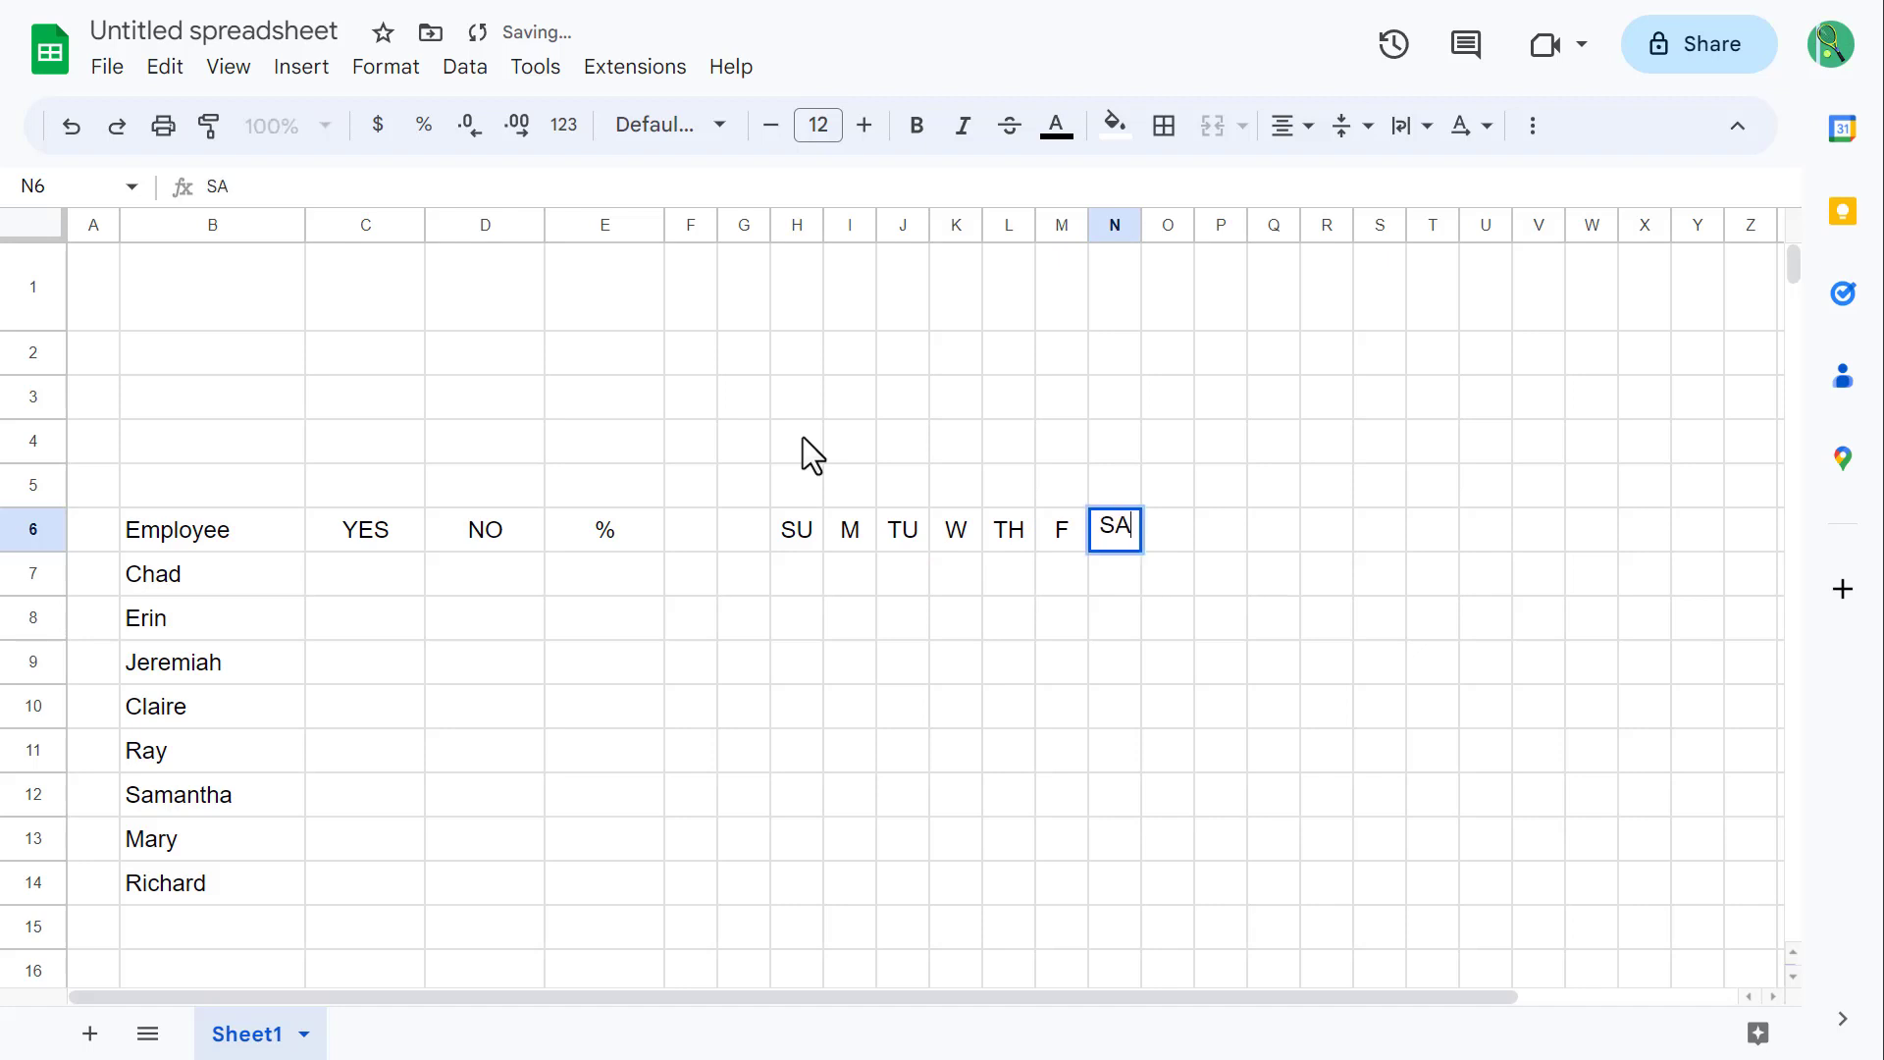
{"action": "key", "text": "Tab"}
Step: Insert checkboxes into H5:N5 above the day headers
{"action": "left_click_drag", "start_coordinate": [792, 485], "coordinate": [1118, 487]}
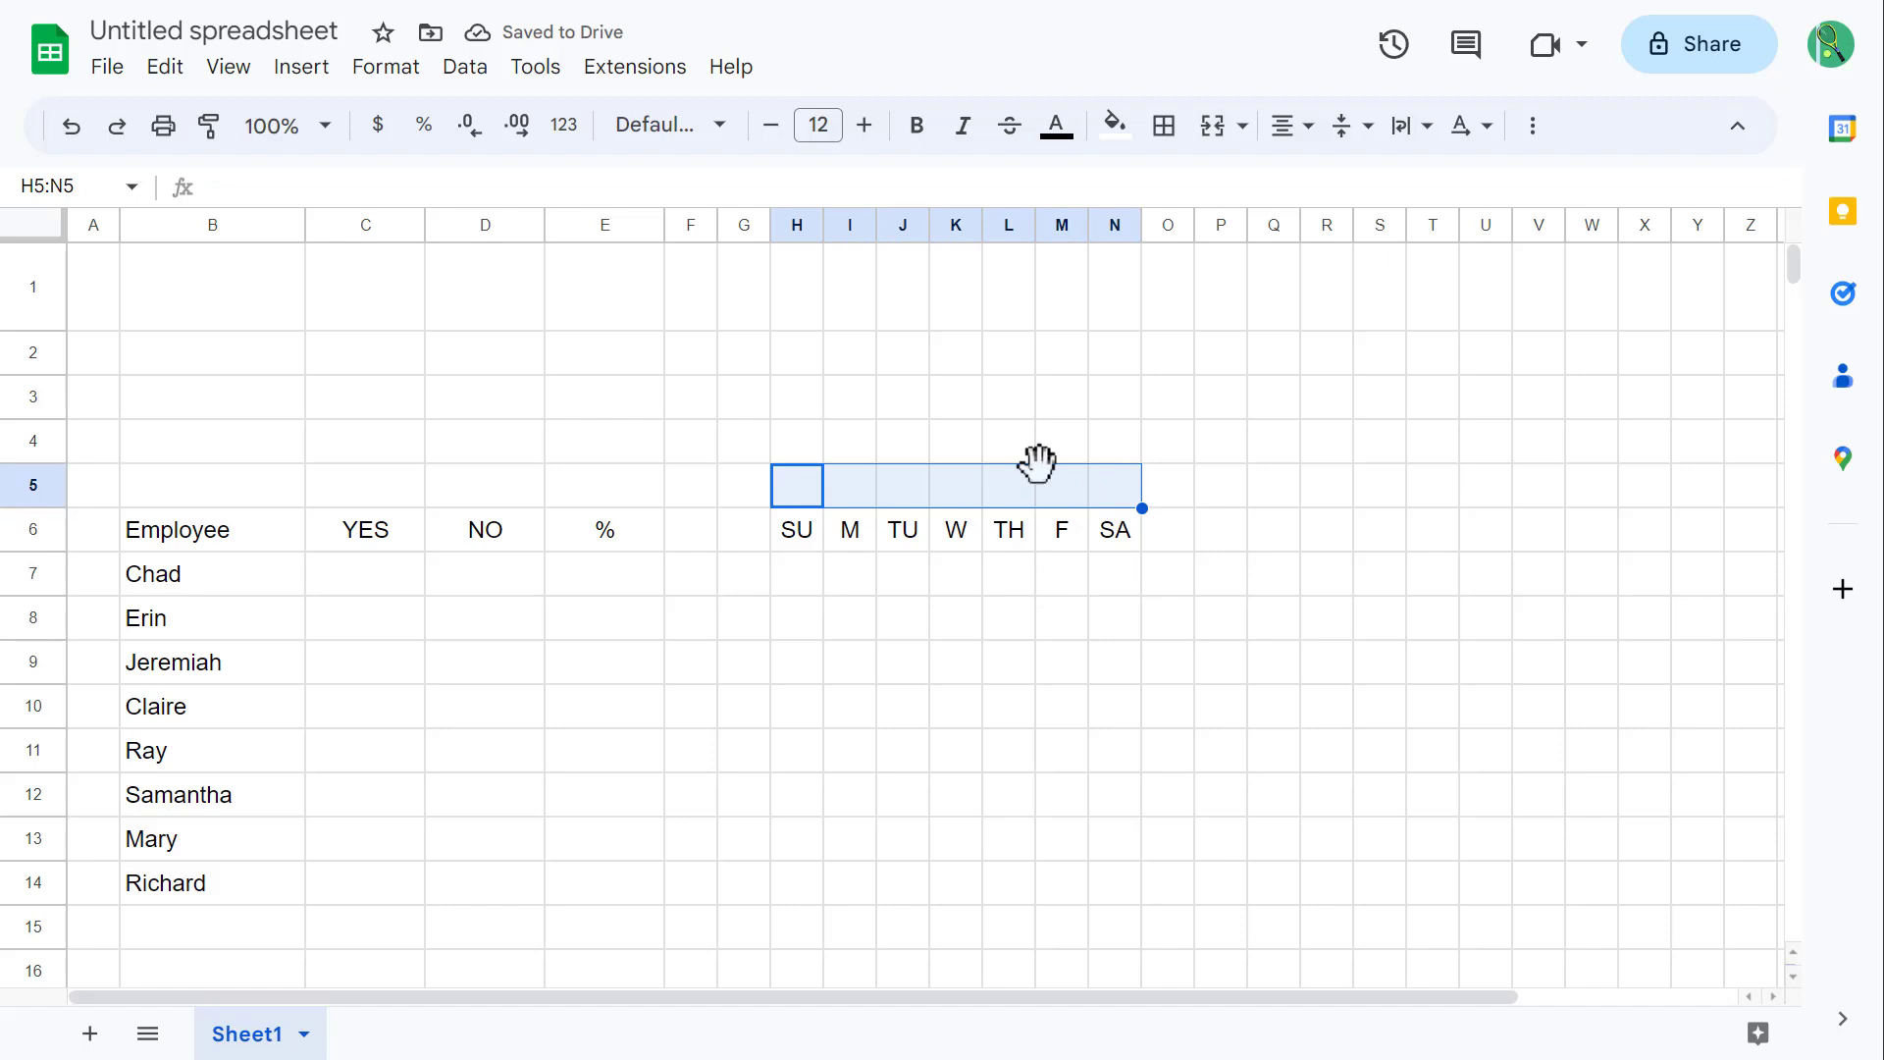
{"action": "left_click", "coordinate": [302, 66]}
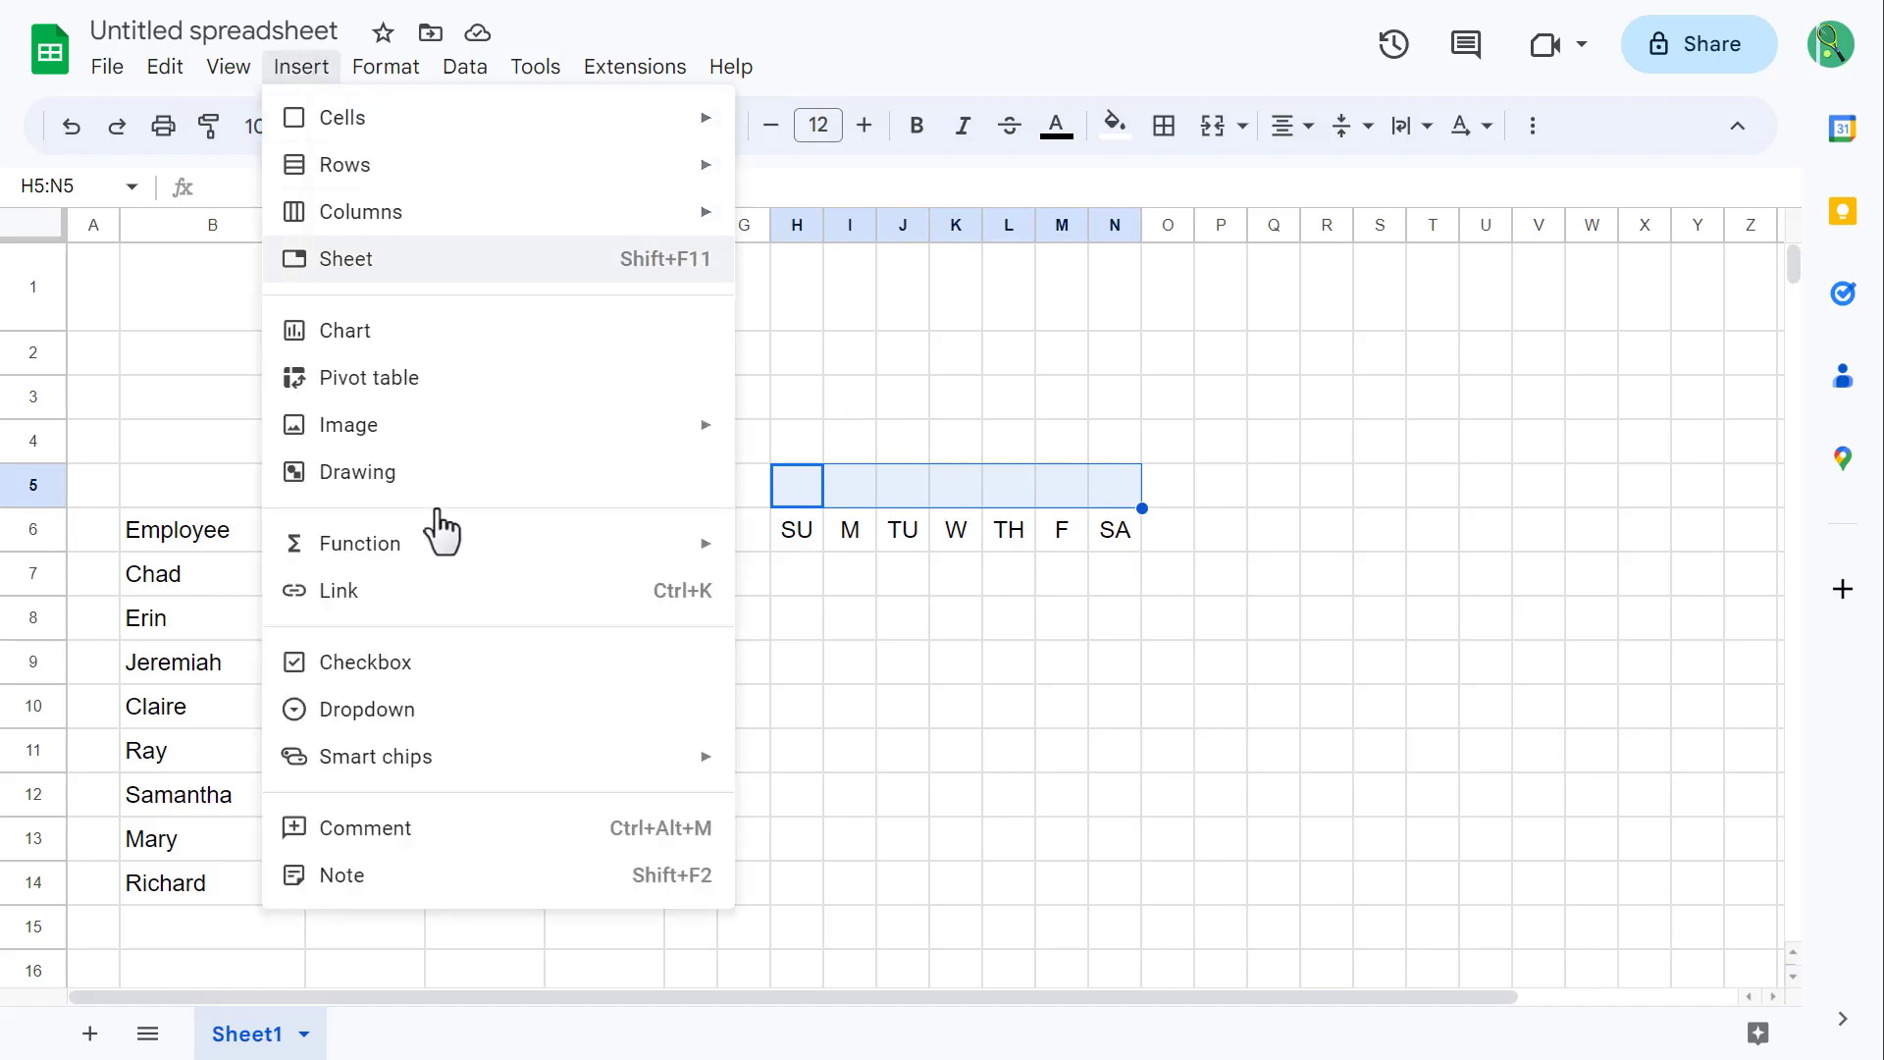
{"action": "left_click", "coordinate": [436, 684]}
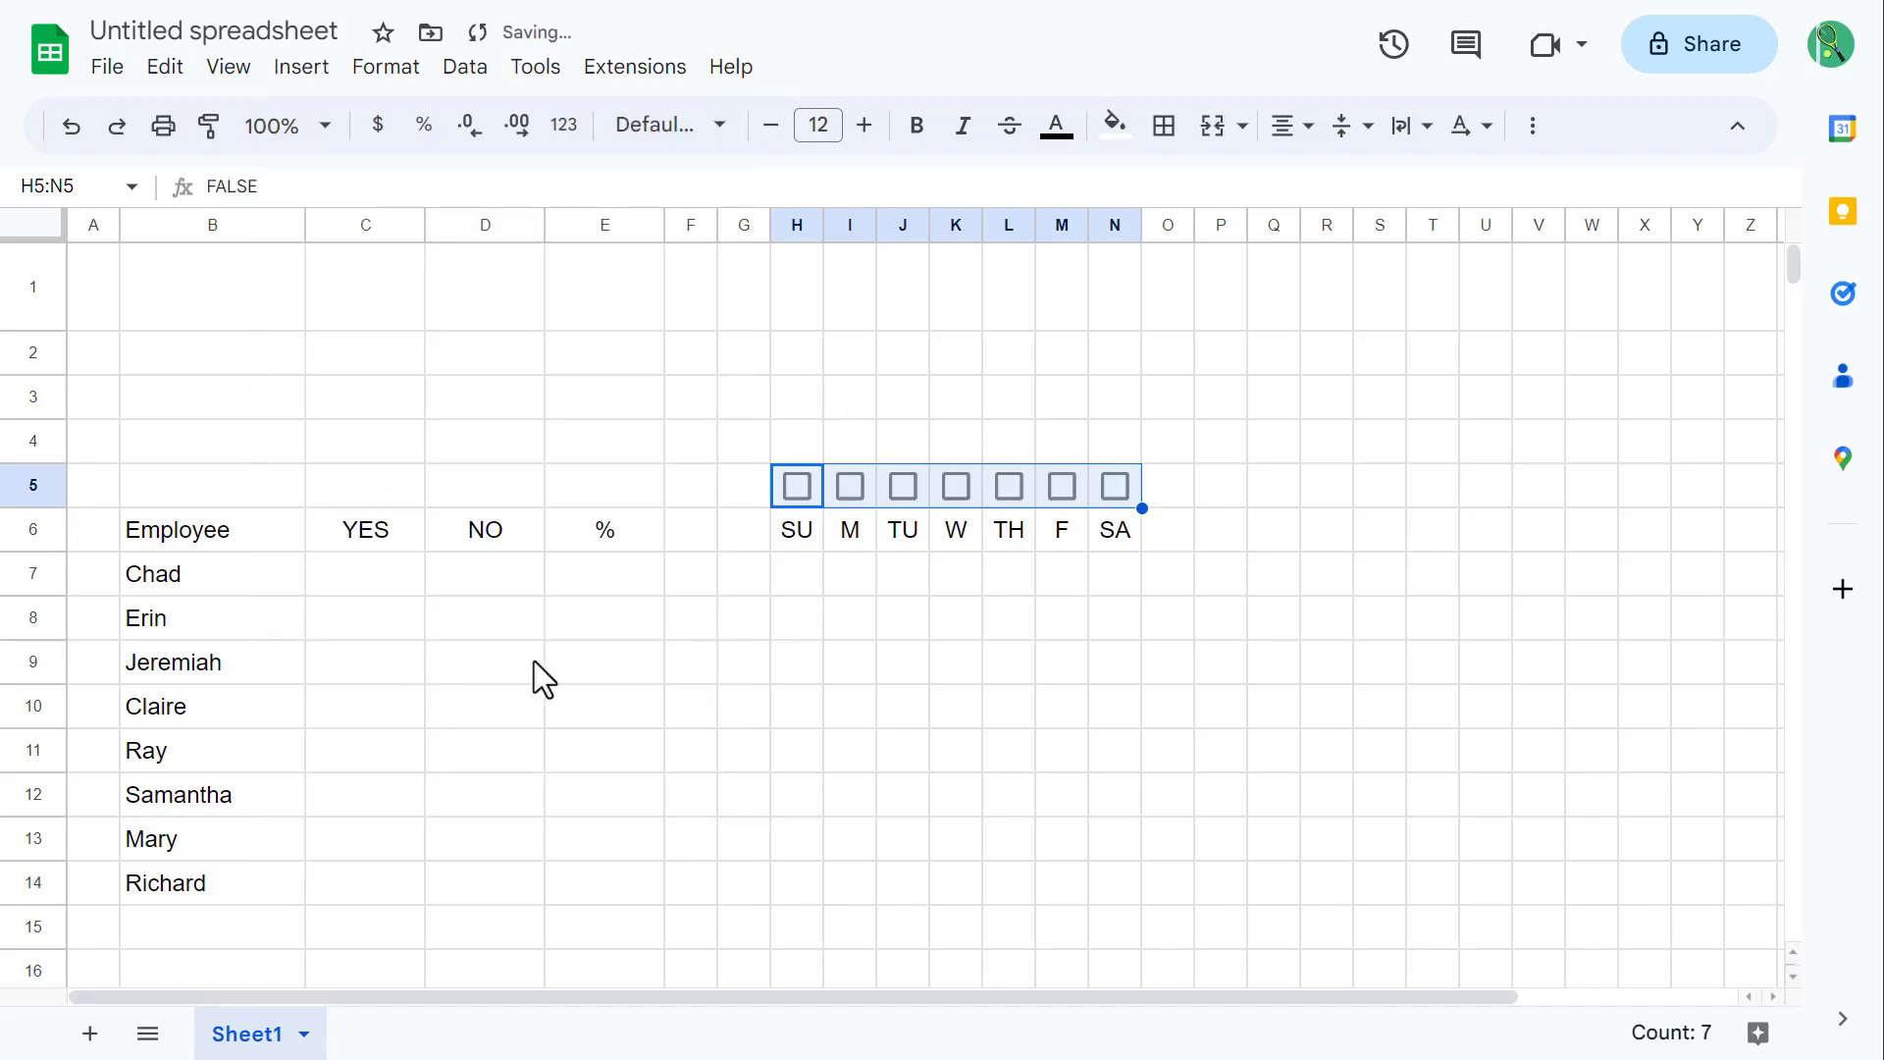
Step: Insert checkboxes into the H7:N14 grid beside the employee names
{"action": "left_click_drag", "start_coordinate": [793, 574], "coordinate": [1124, 874]}
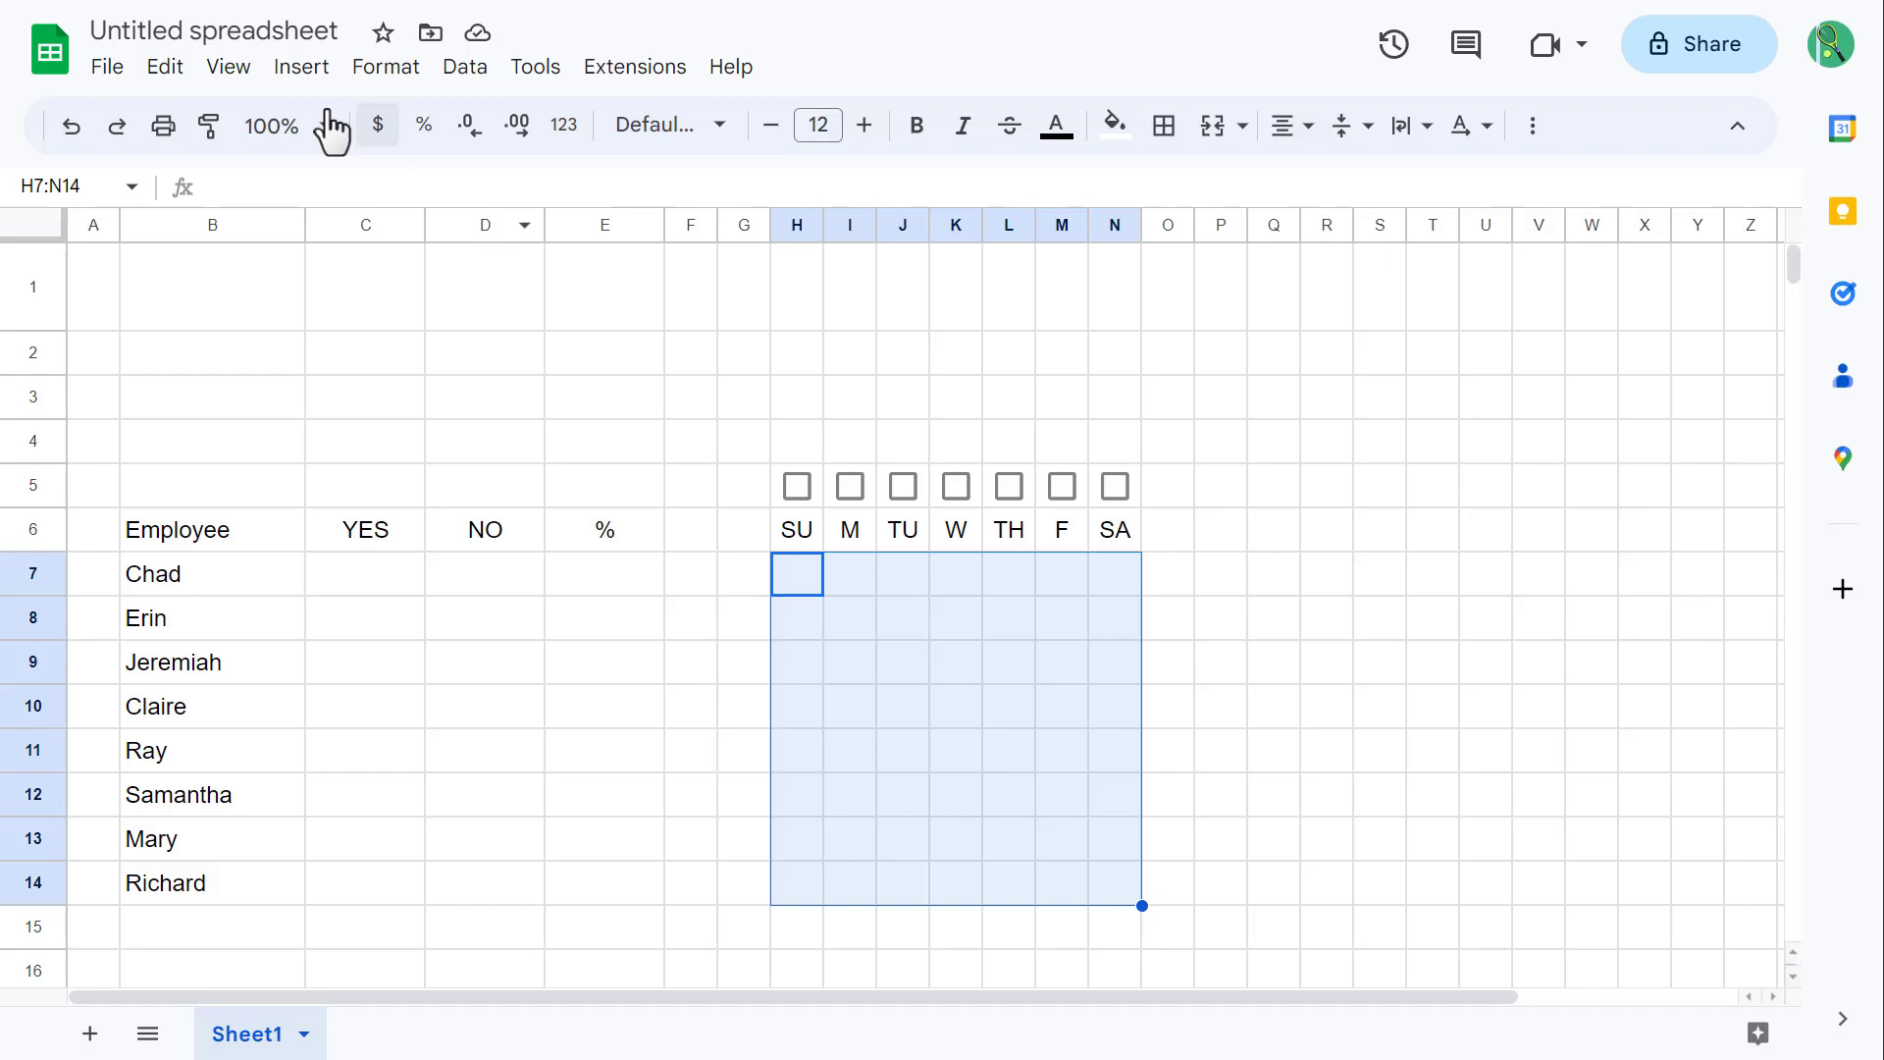
{"action": "left_click", "coordinate": [302, 69]}
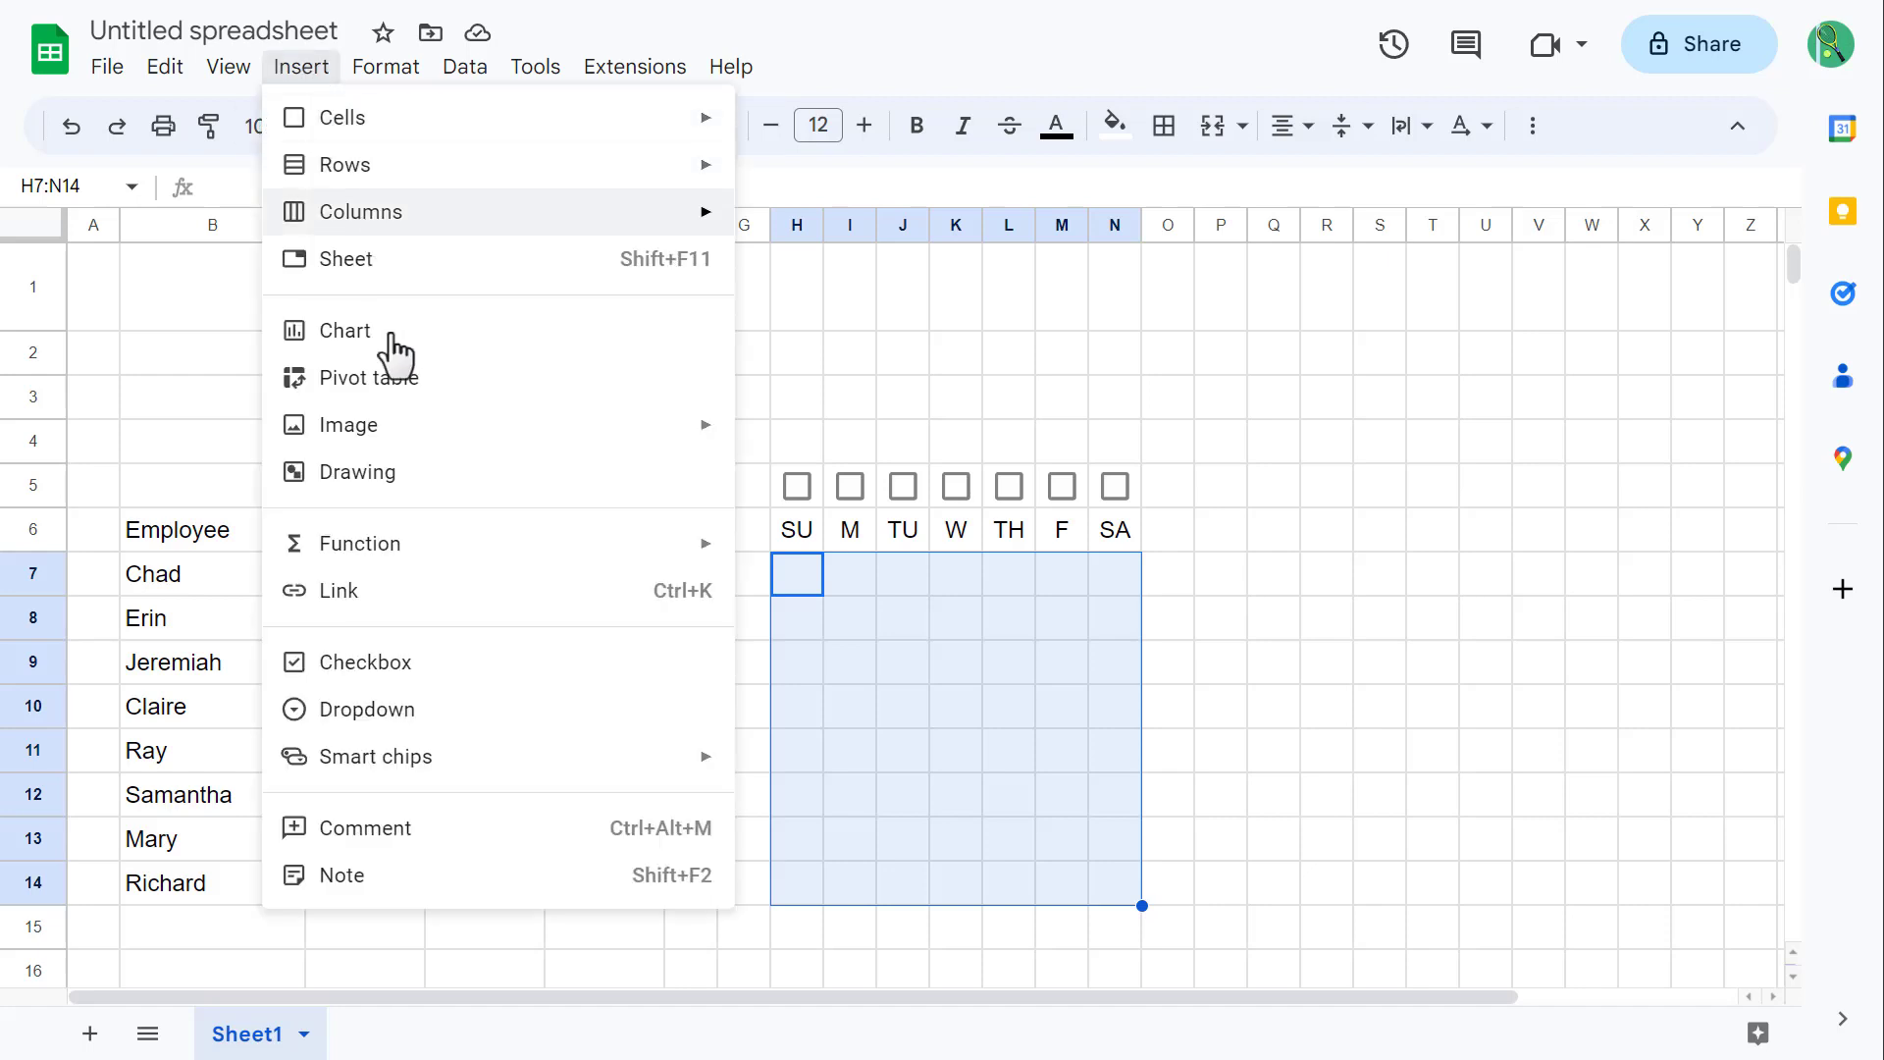
{"action": "left_click", "coordinate": [427, 659]}
{"action": "left_click", "coordinate": [97, 280]}
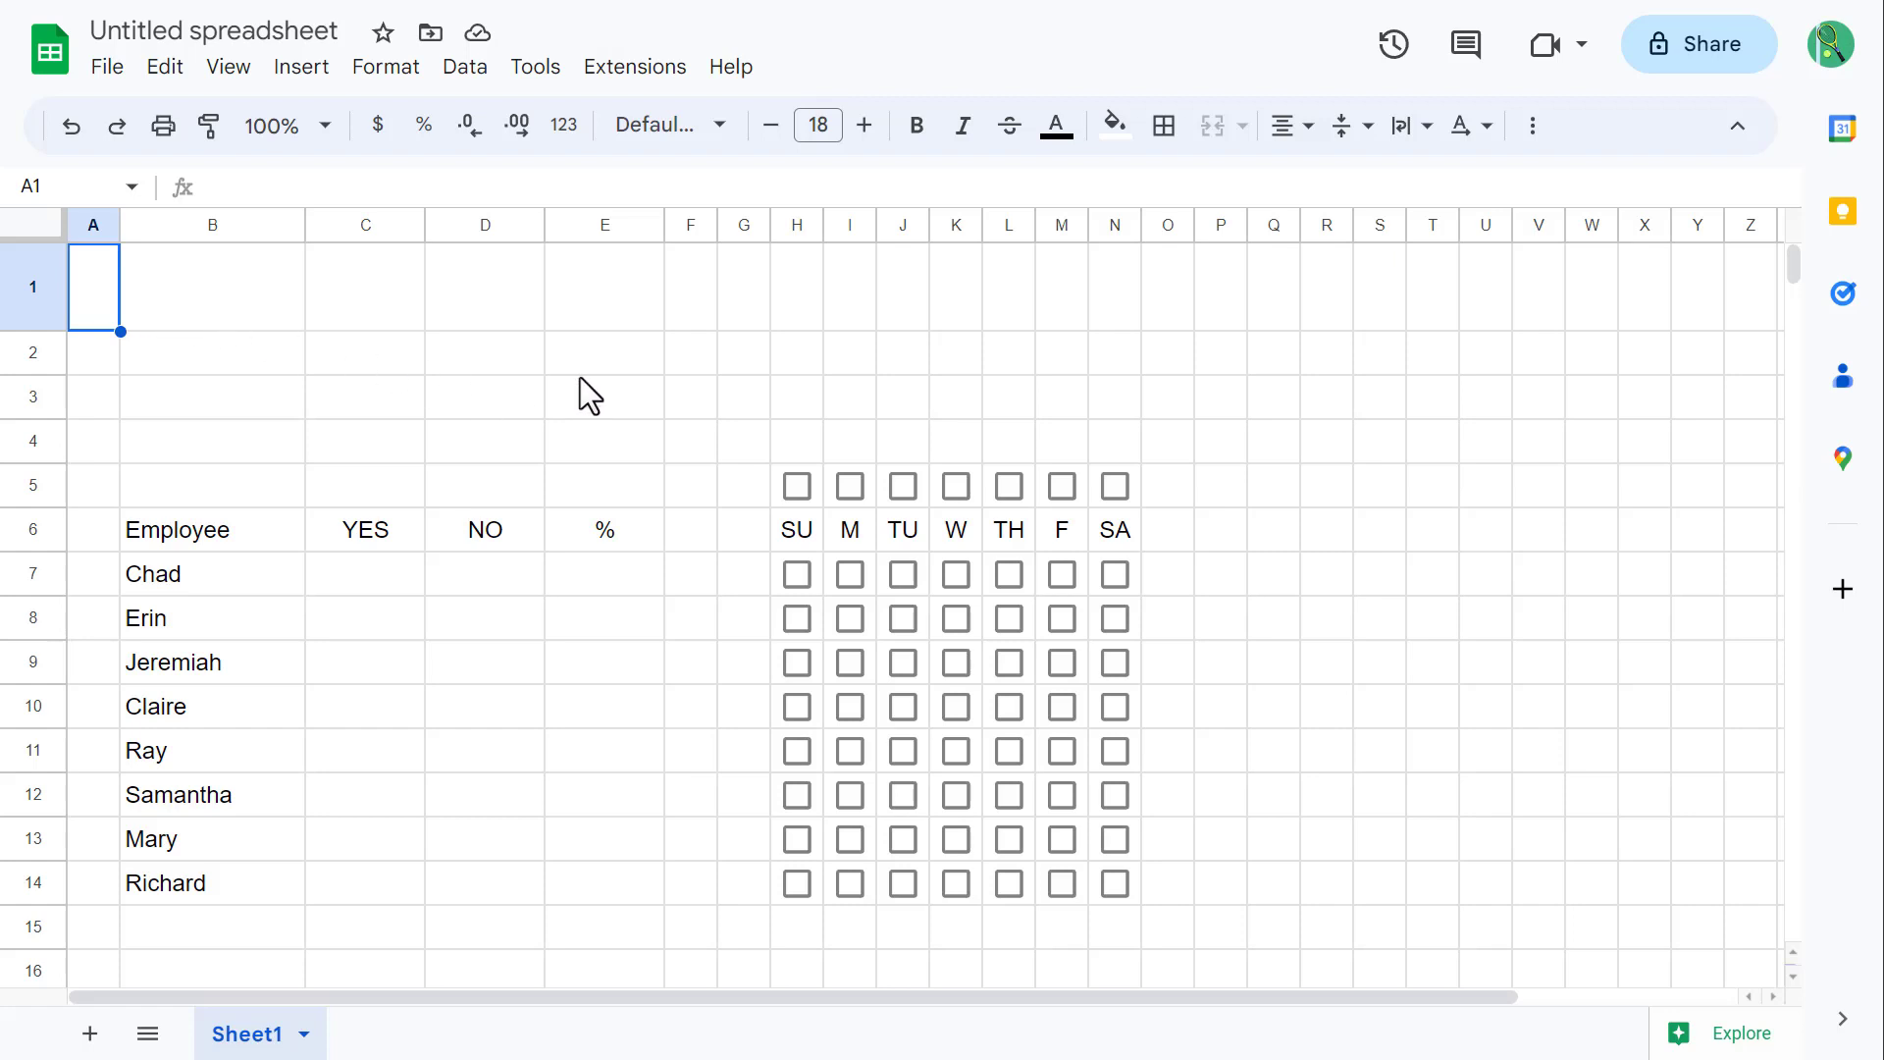
Step: Merge H3:N3 into one cell reading 'Week 1'
{"action": "left_click_drag", "start_coordinate": [796, 398], "coordinate": [1115, 404]}
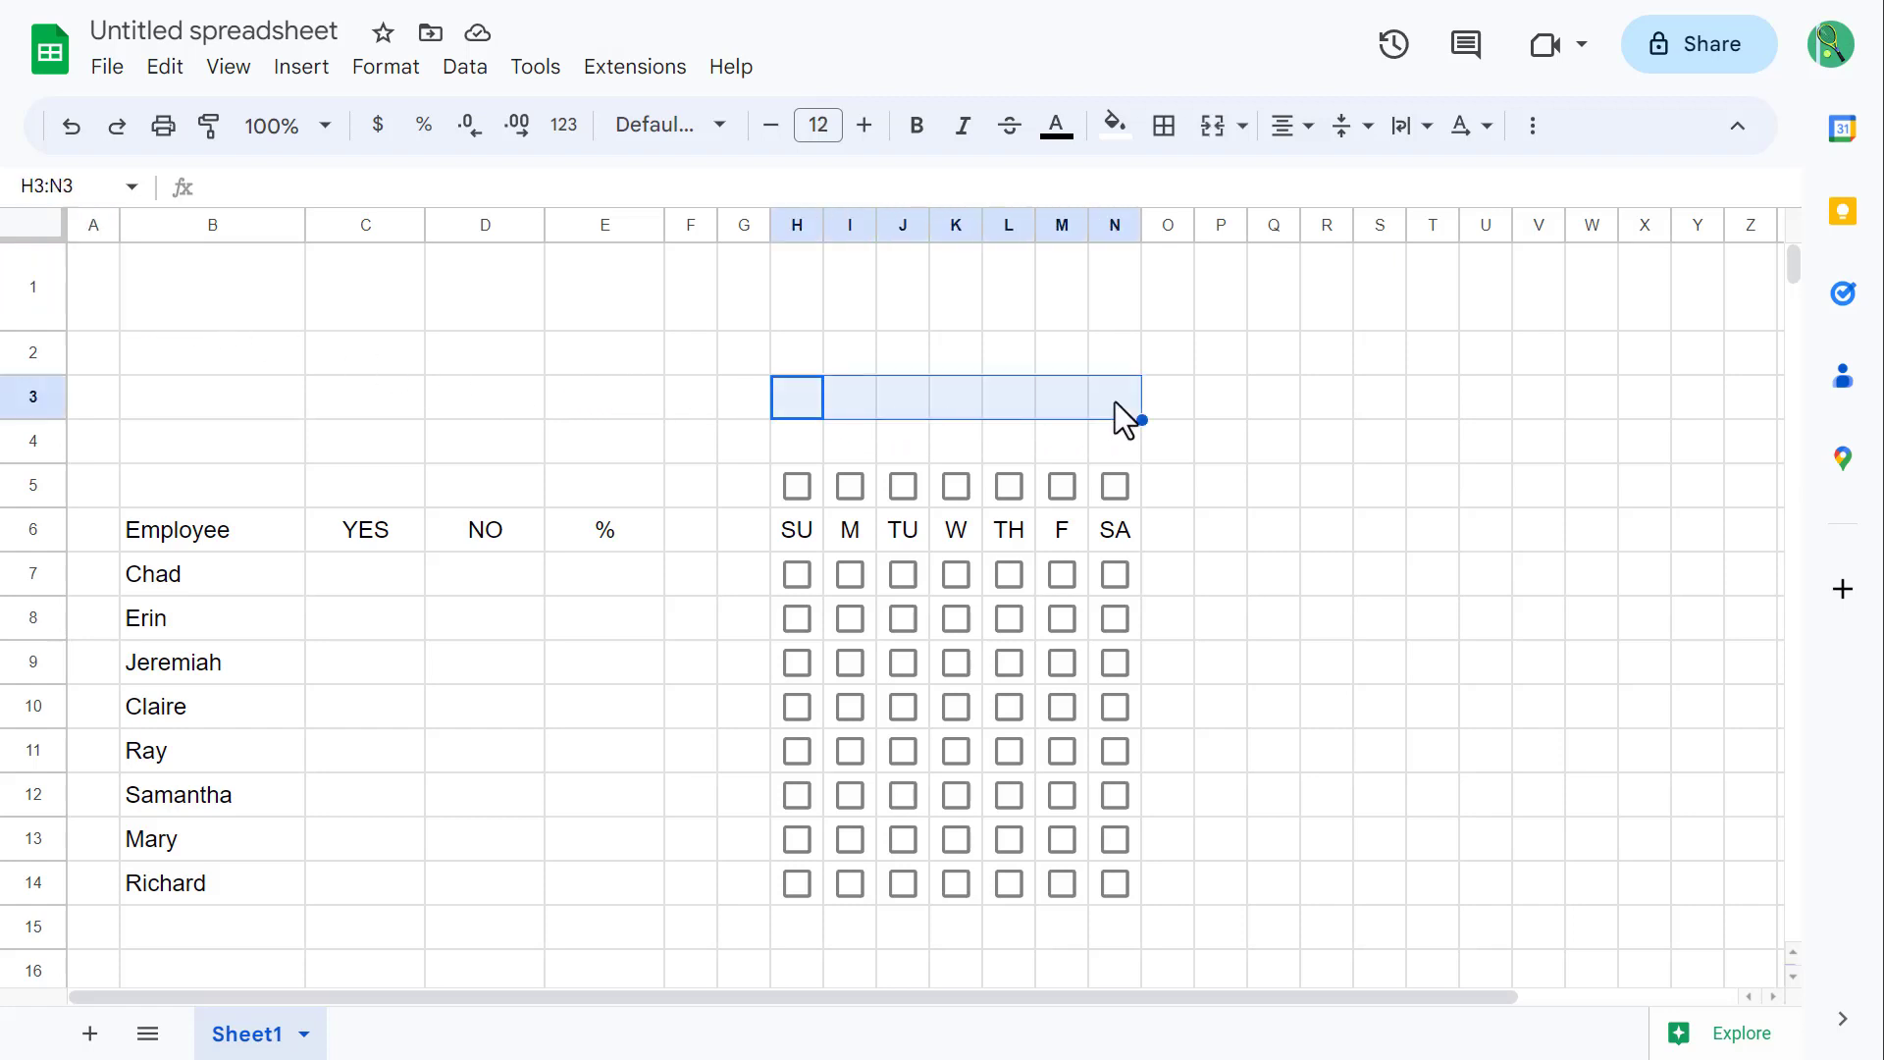
{"action": "left_click", "coordinate": [1213, 126]}
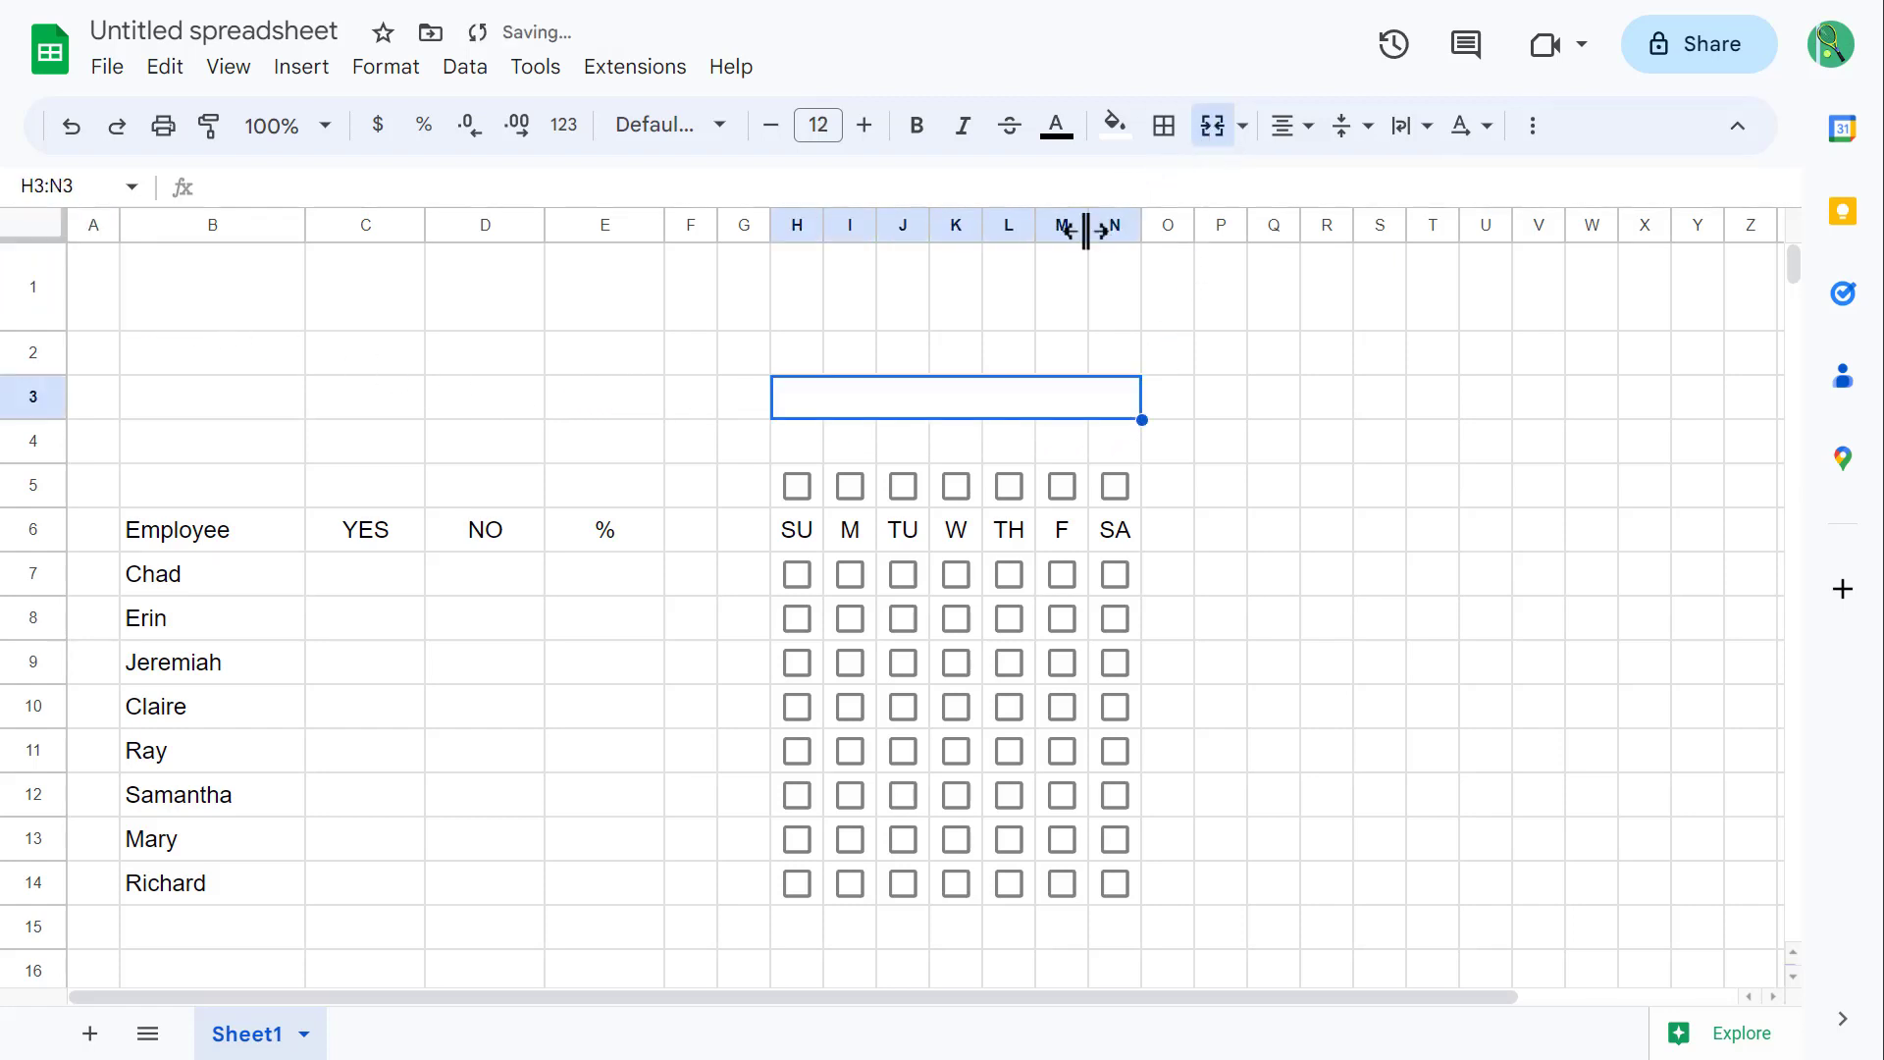
{"action": "type", "text": "Week 1"}
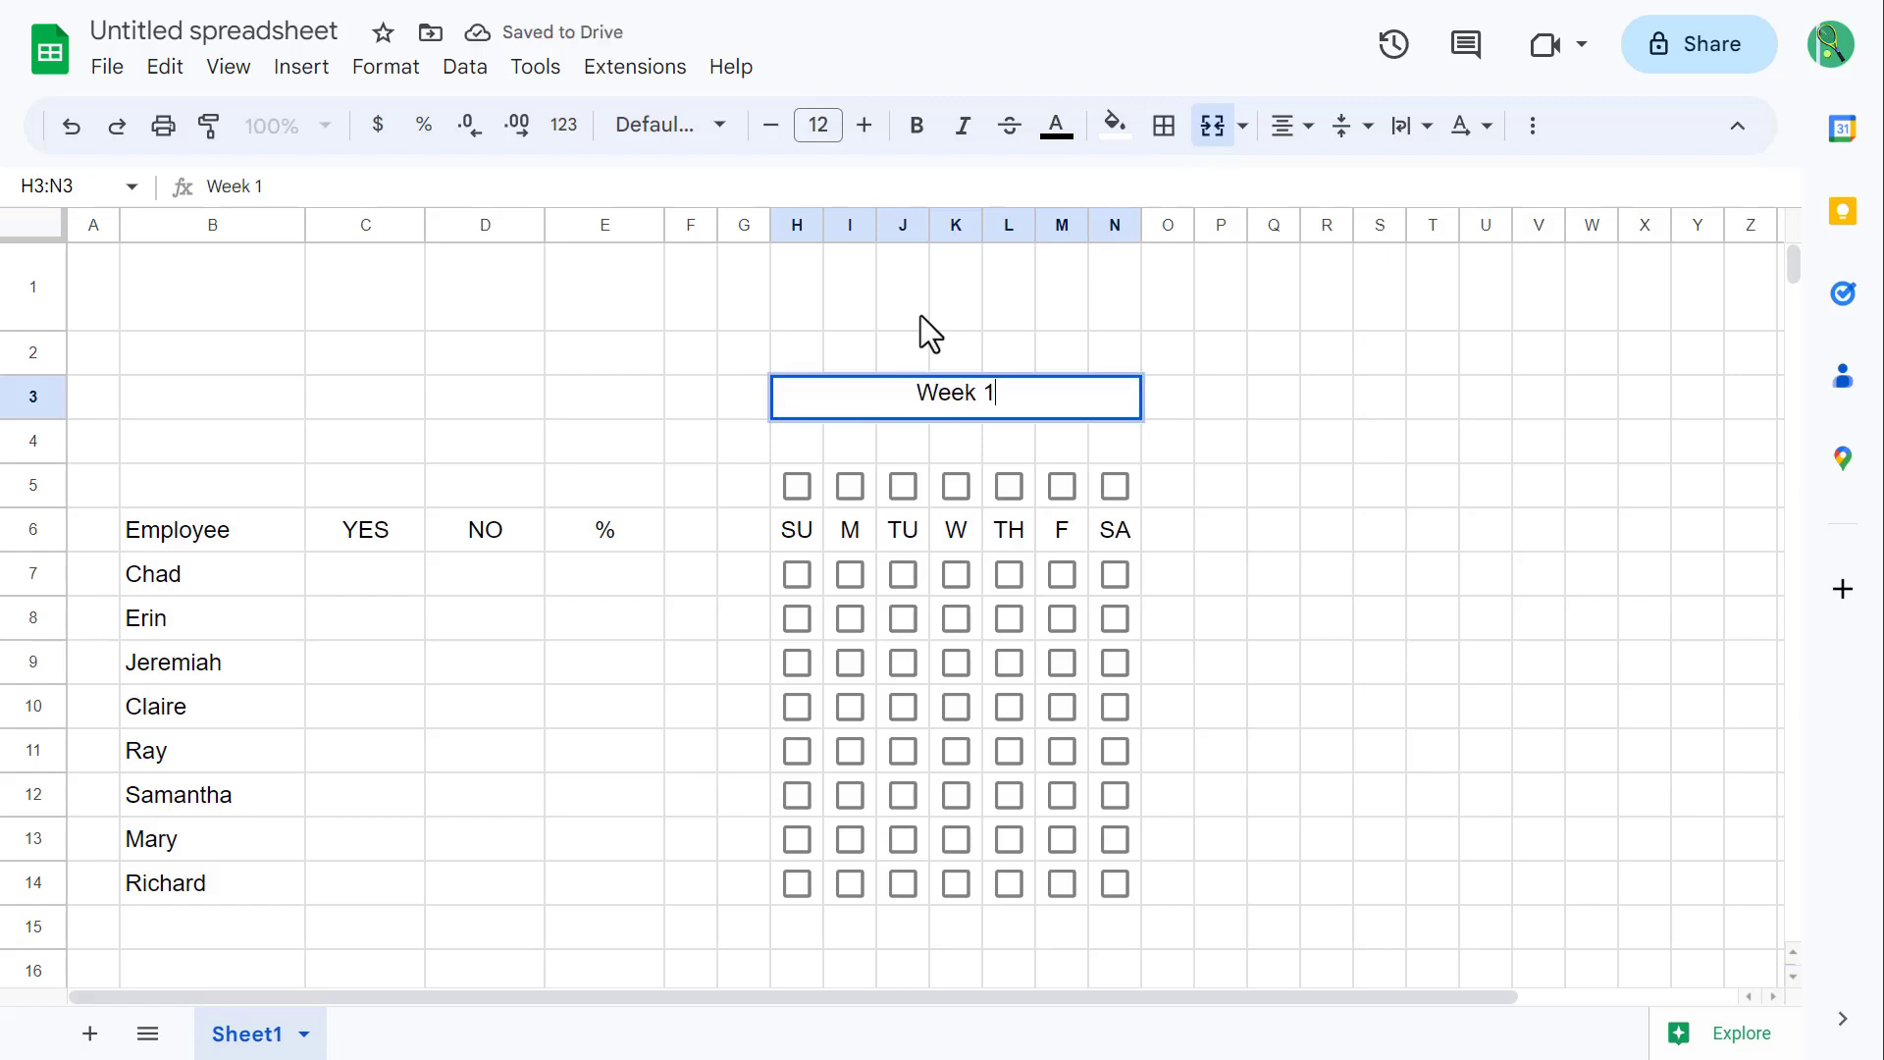
{"action": "key", "text": "Return"}
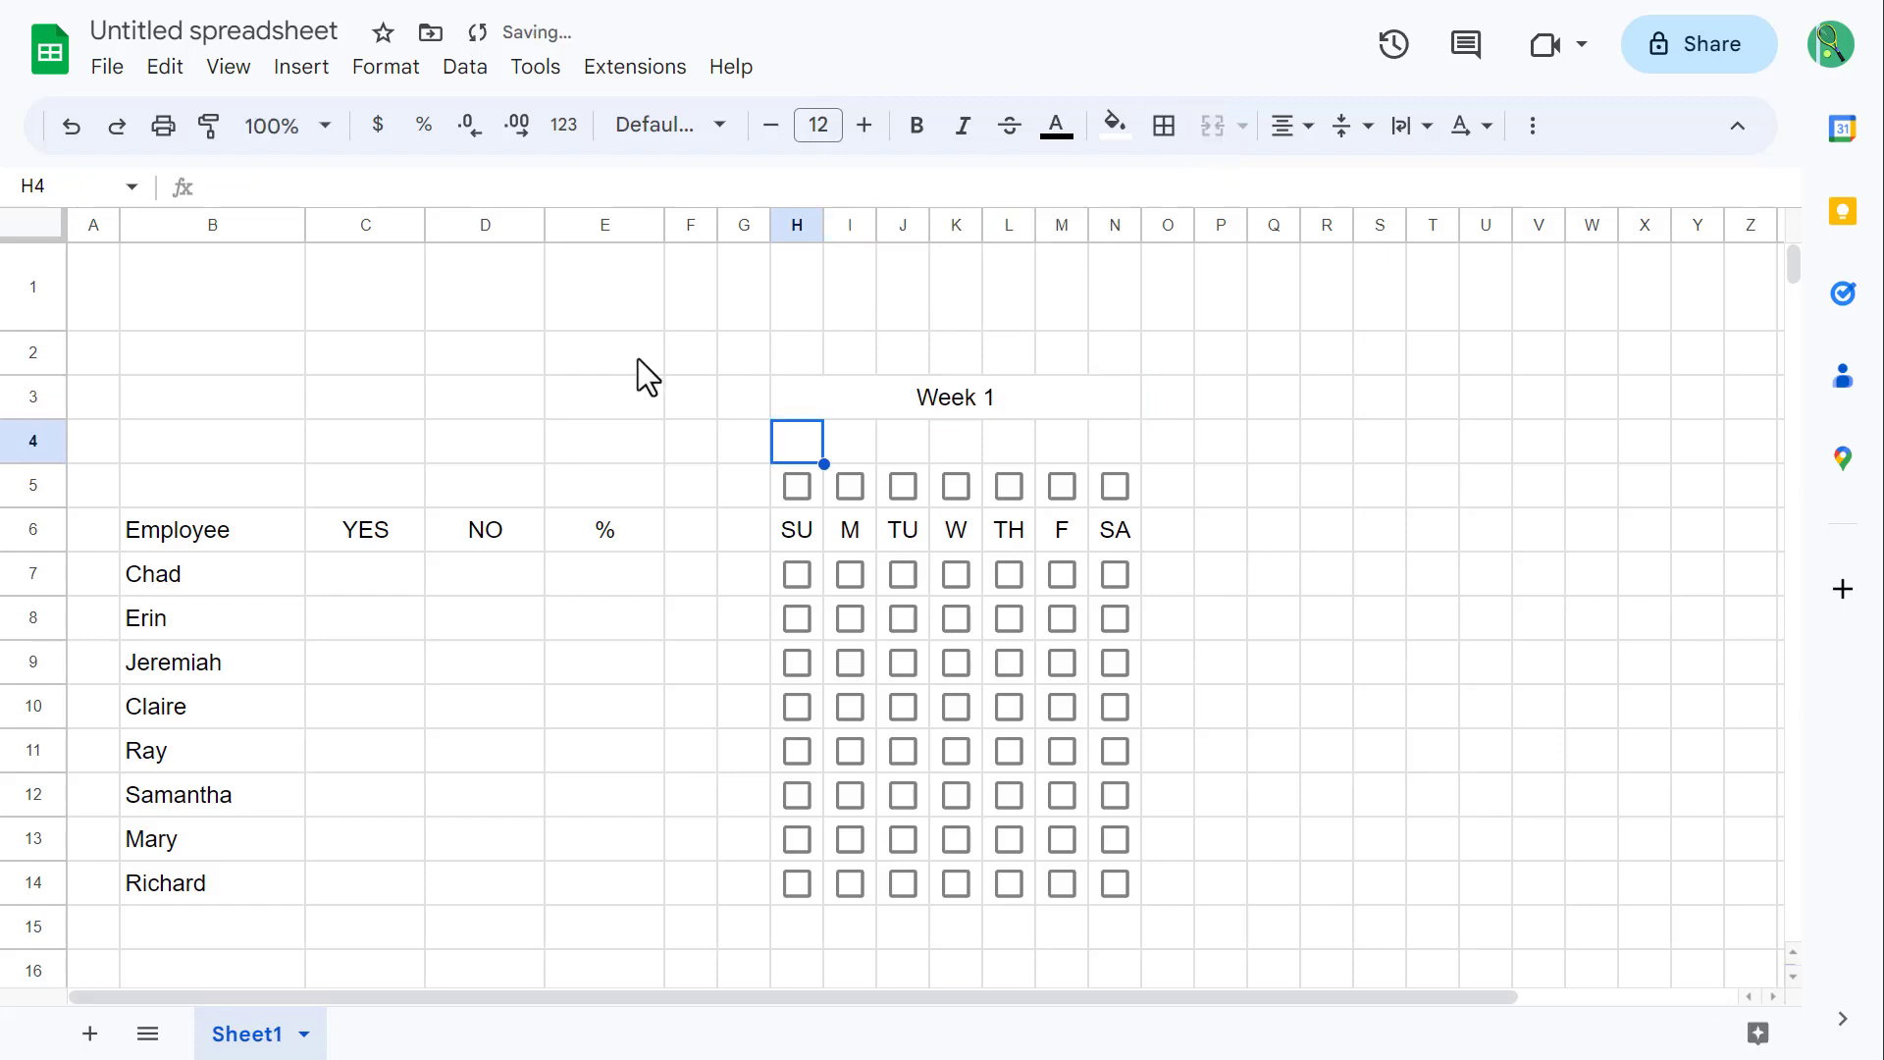
Step: Merge B3:B4 and set it to 18 pt, horizontally centred text
{"action": "left_click_drag", "start_coordinate": [153, 392], "coordinate": [161, 443]}
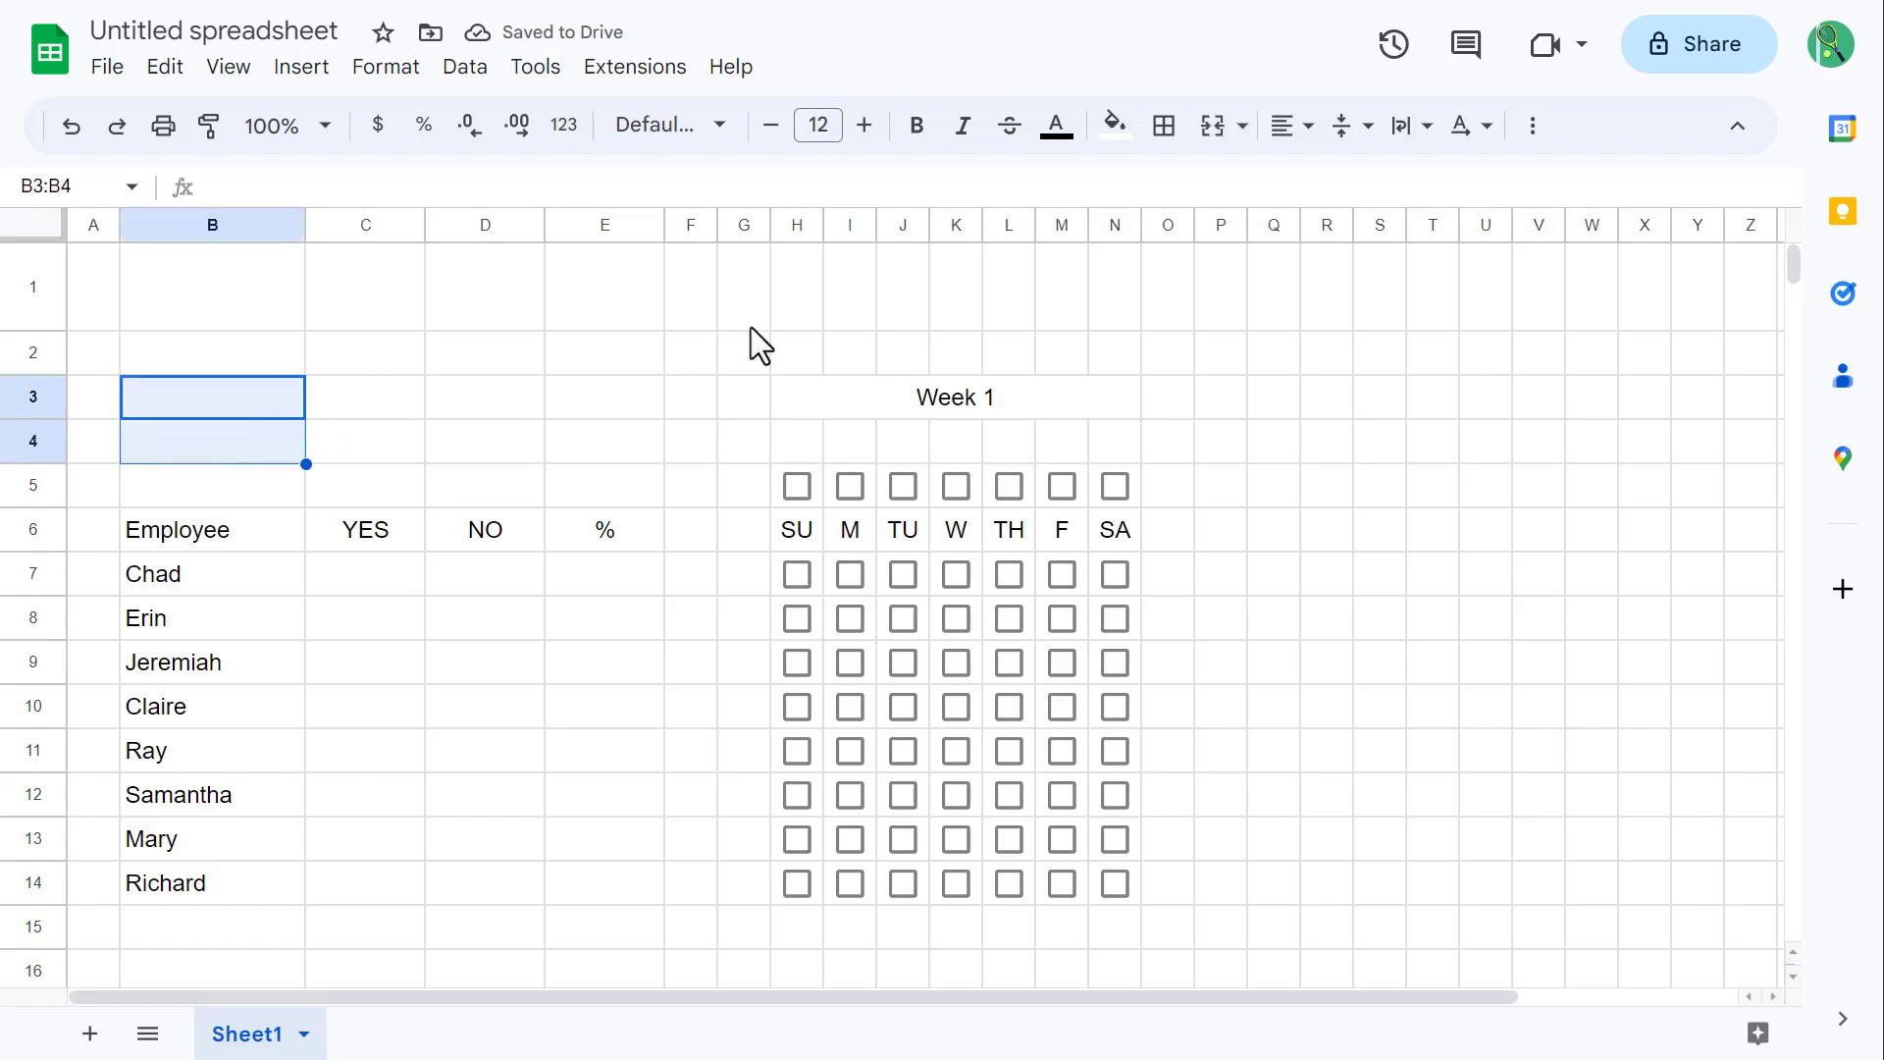
{"action": "left_click", "coordinate": [1212, 127]}
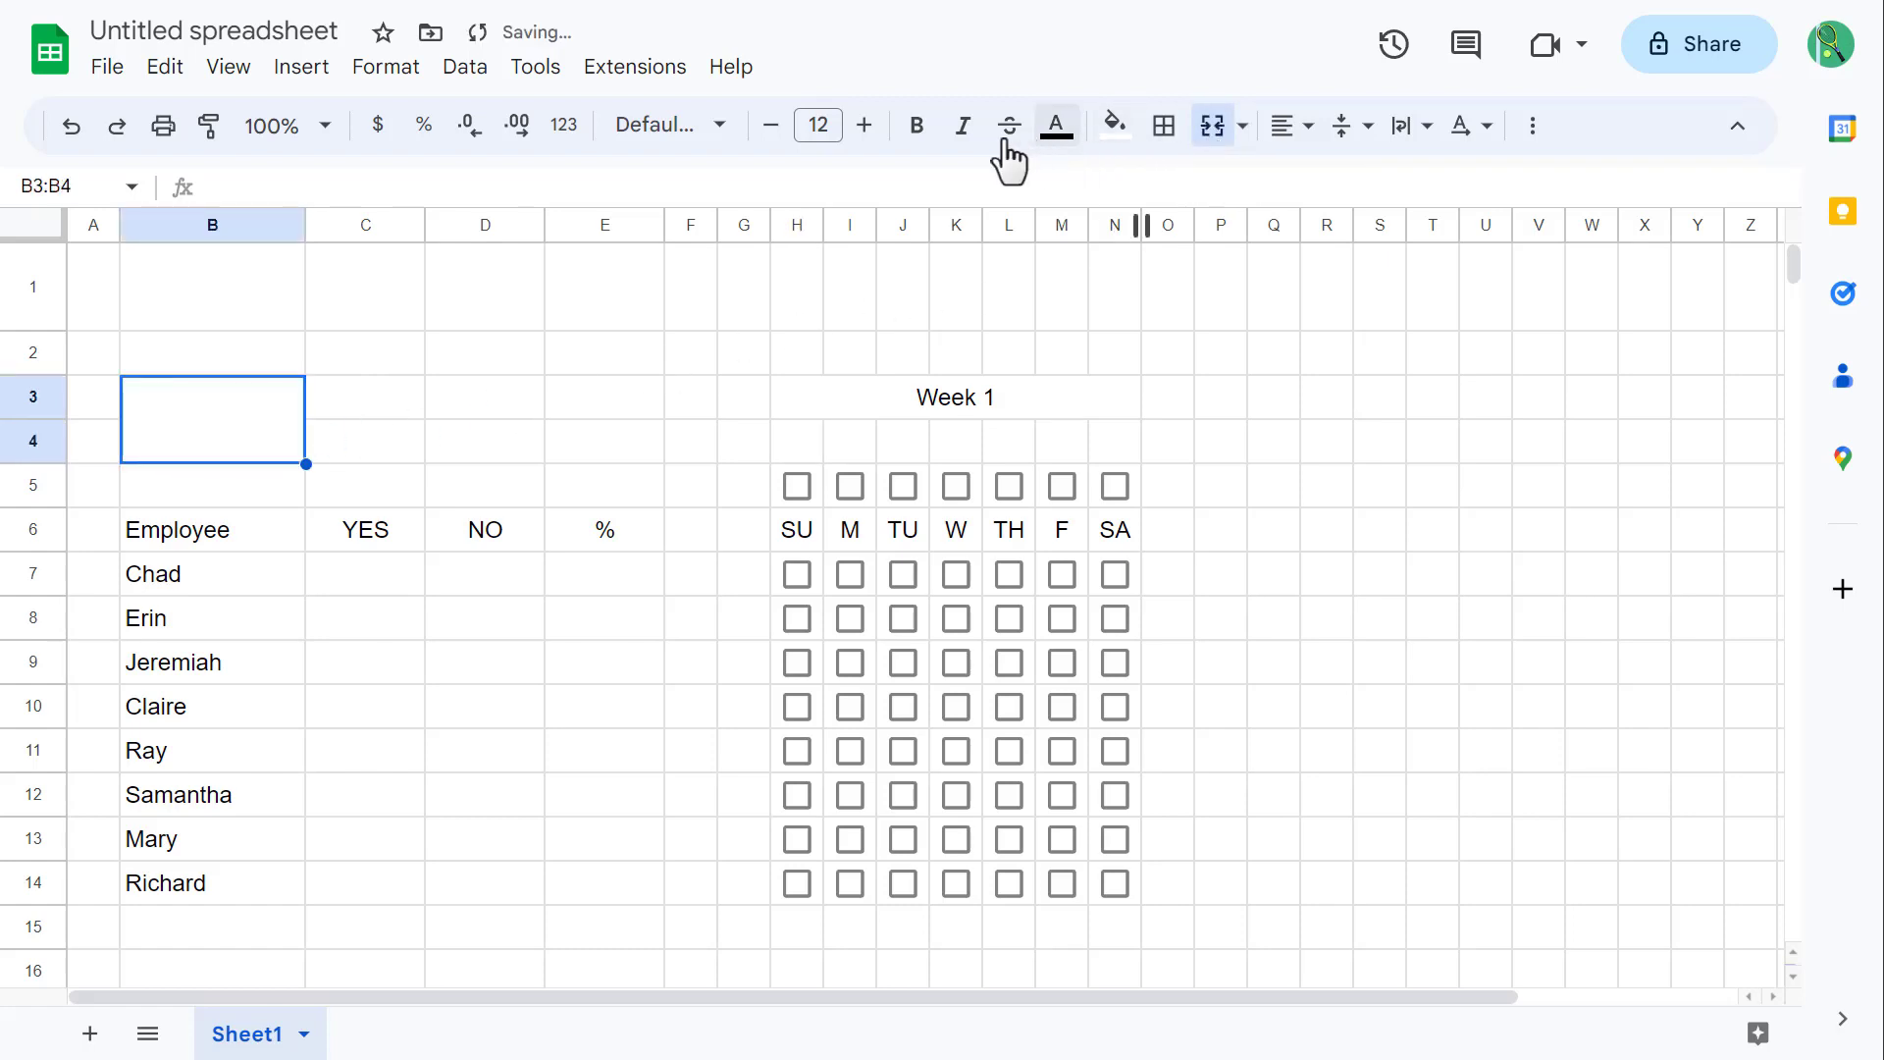
{"action": "left_click", "coordinate": [817, 125]}
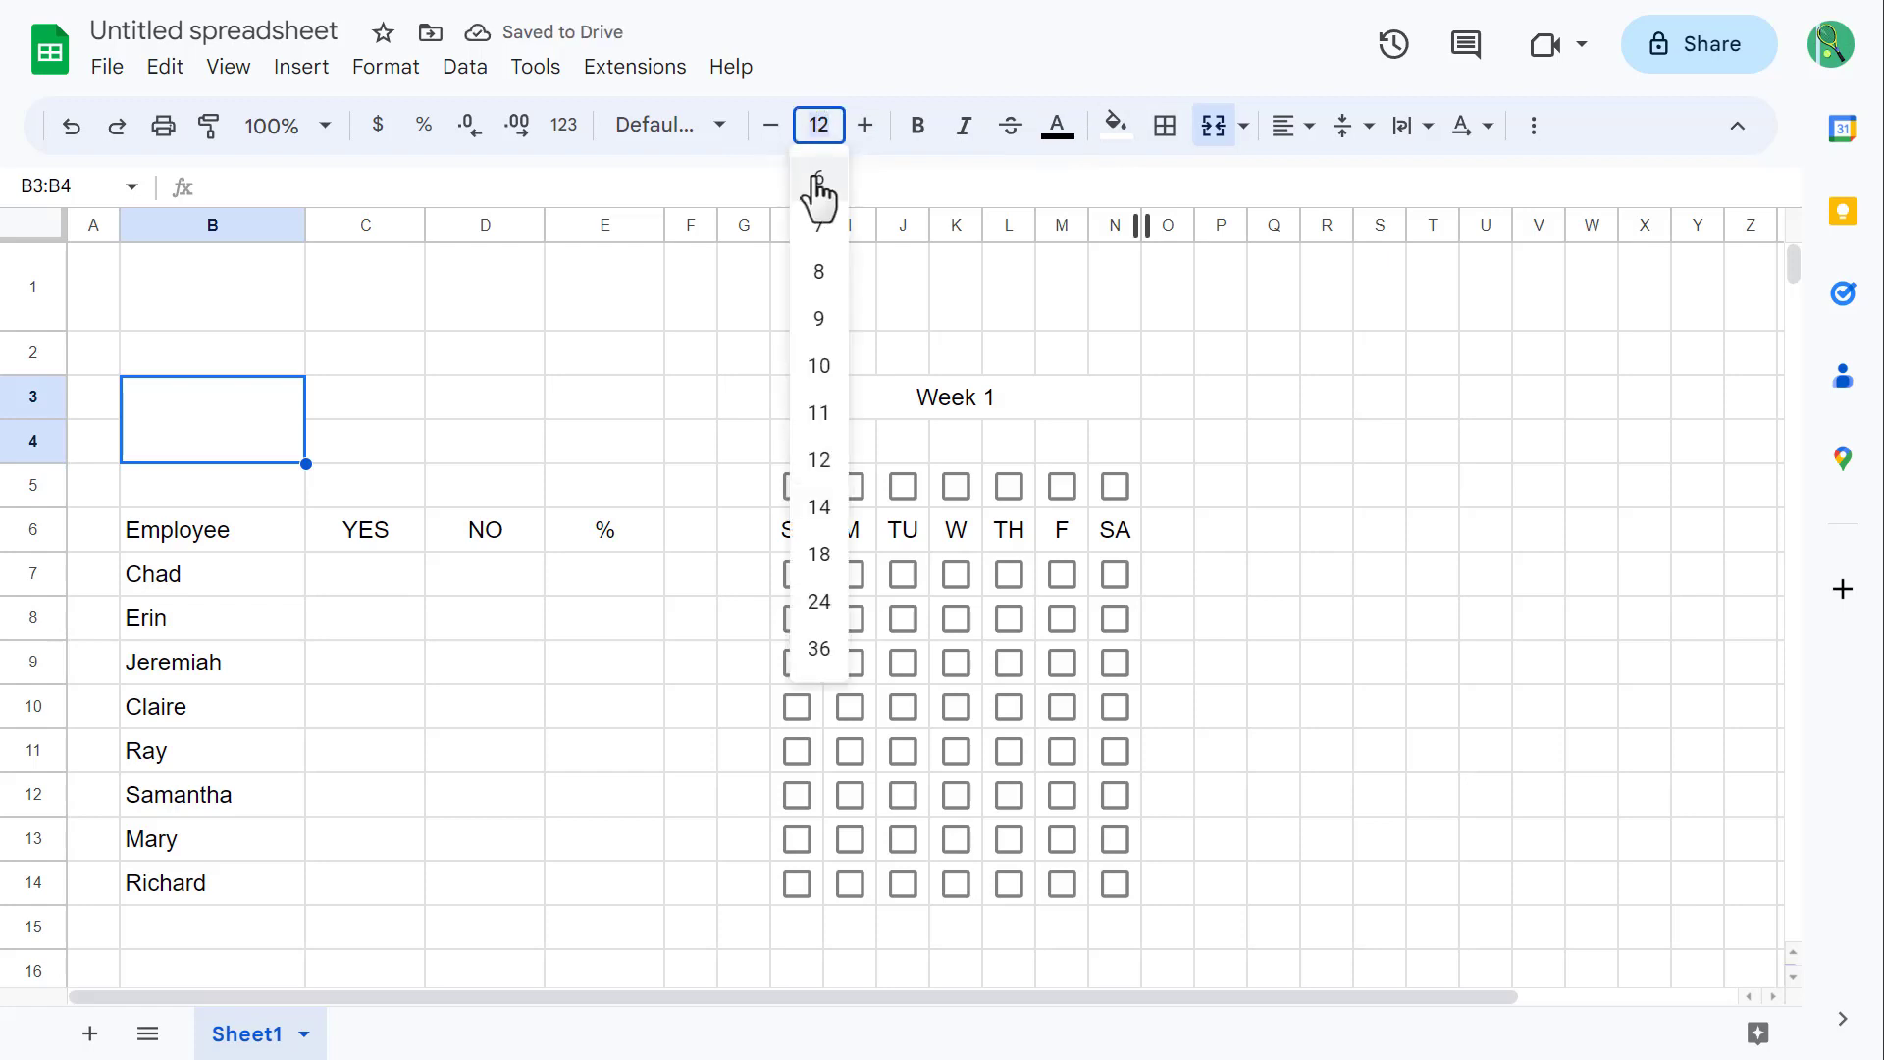
{"action": "left_click", "coordinate": [818, 554]}
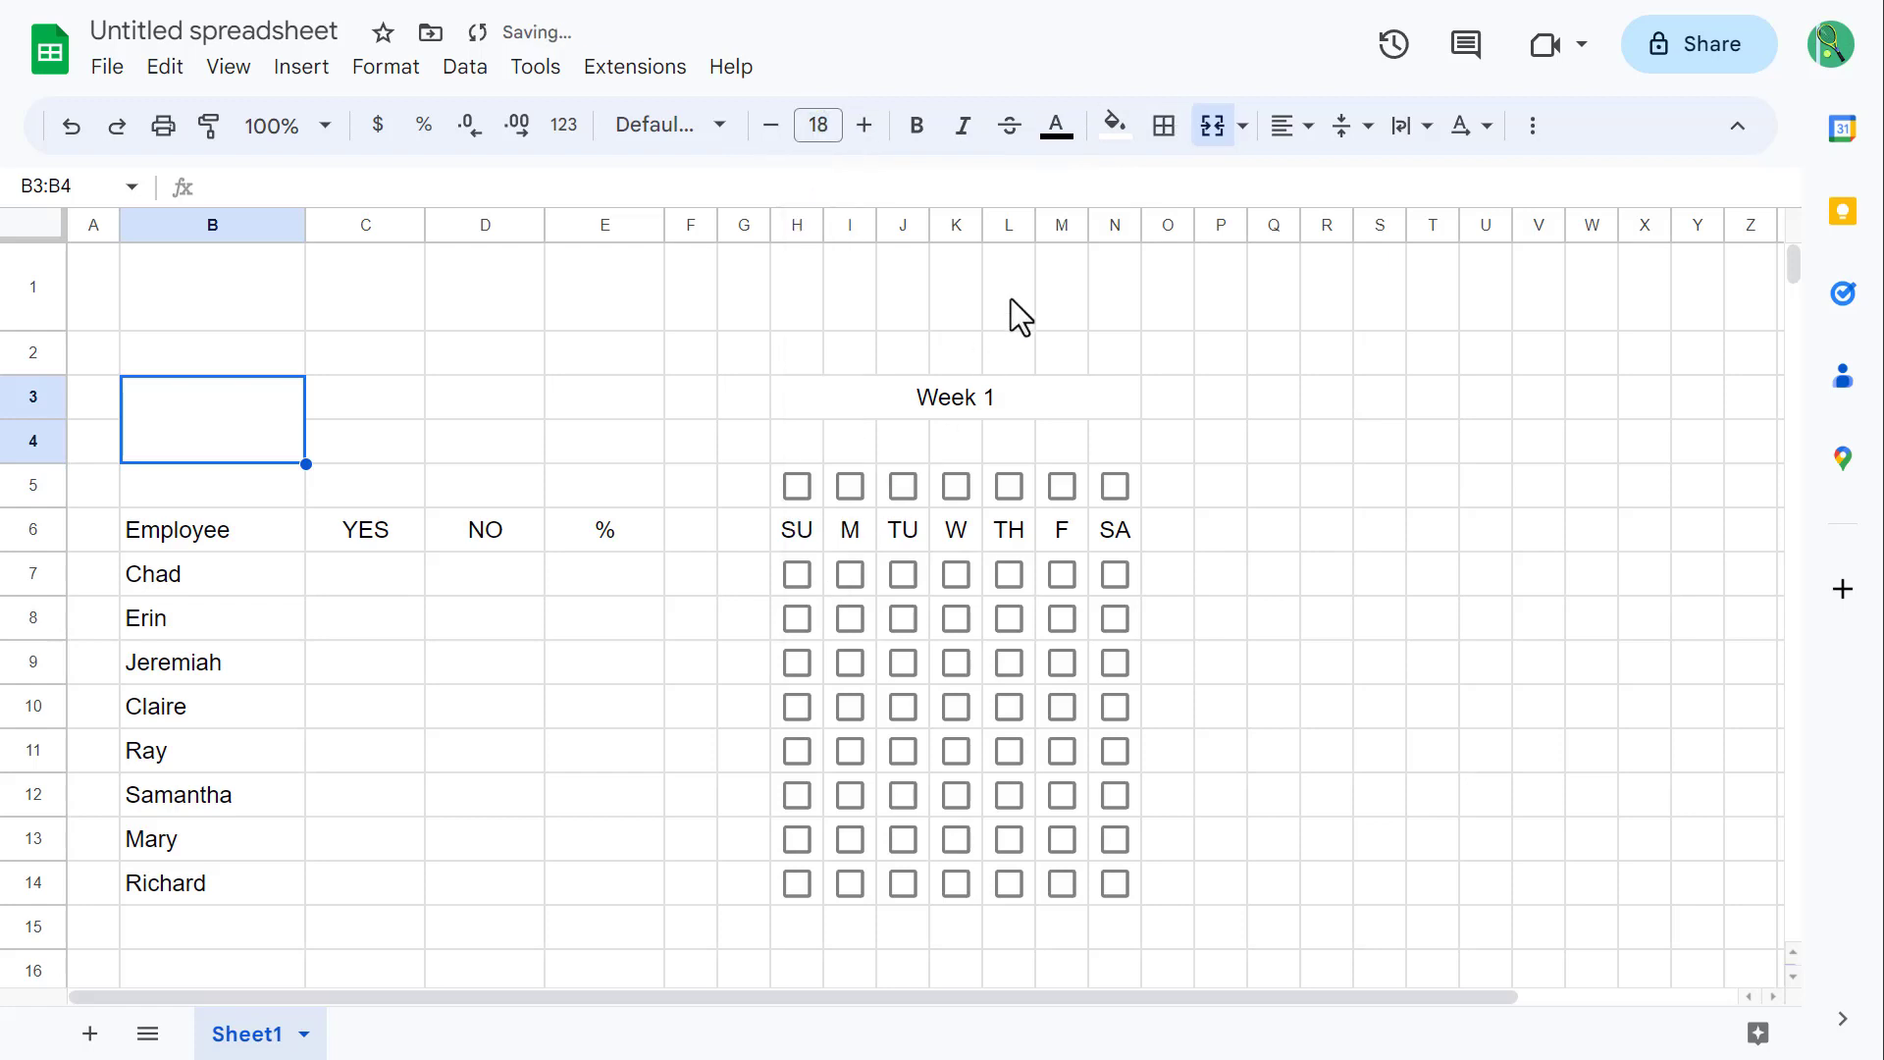
{"action": "left_click", "coordinate": [1286, 130]}
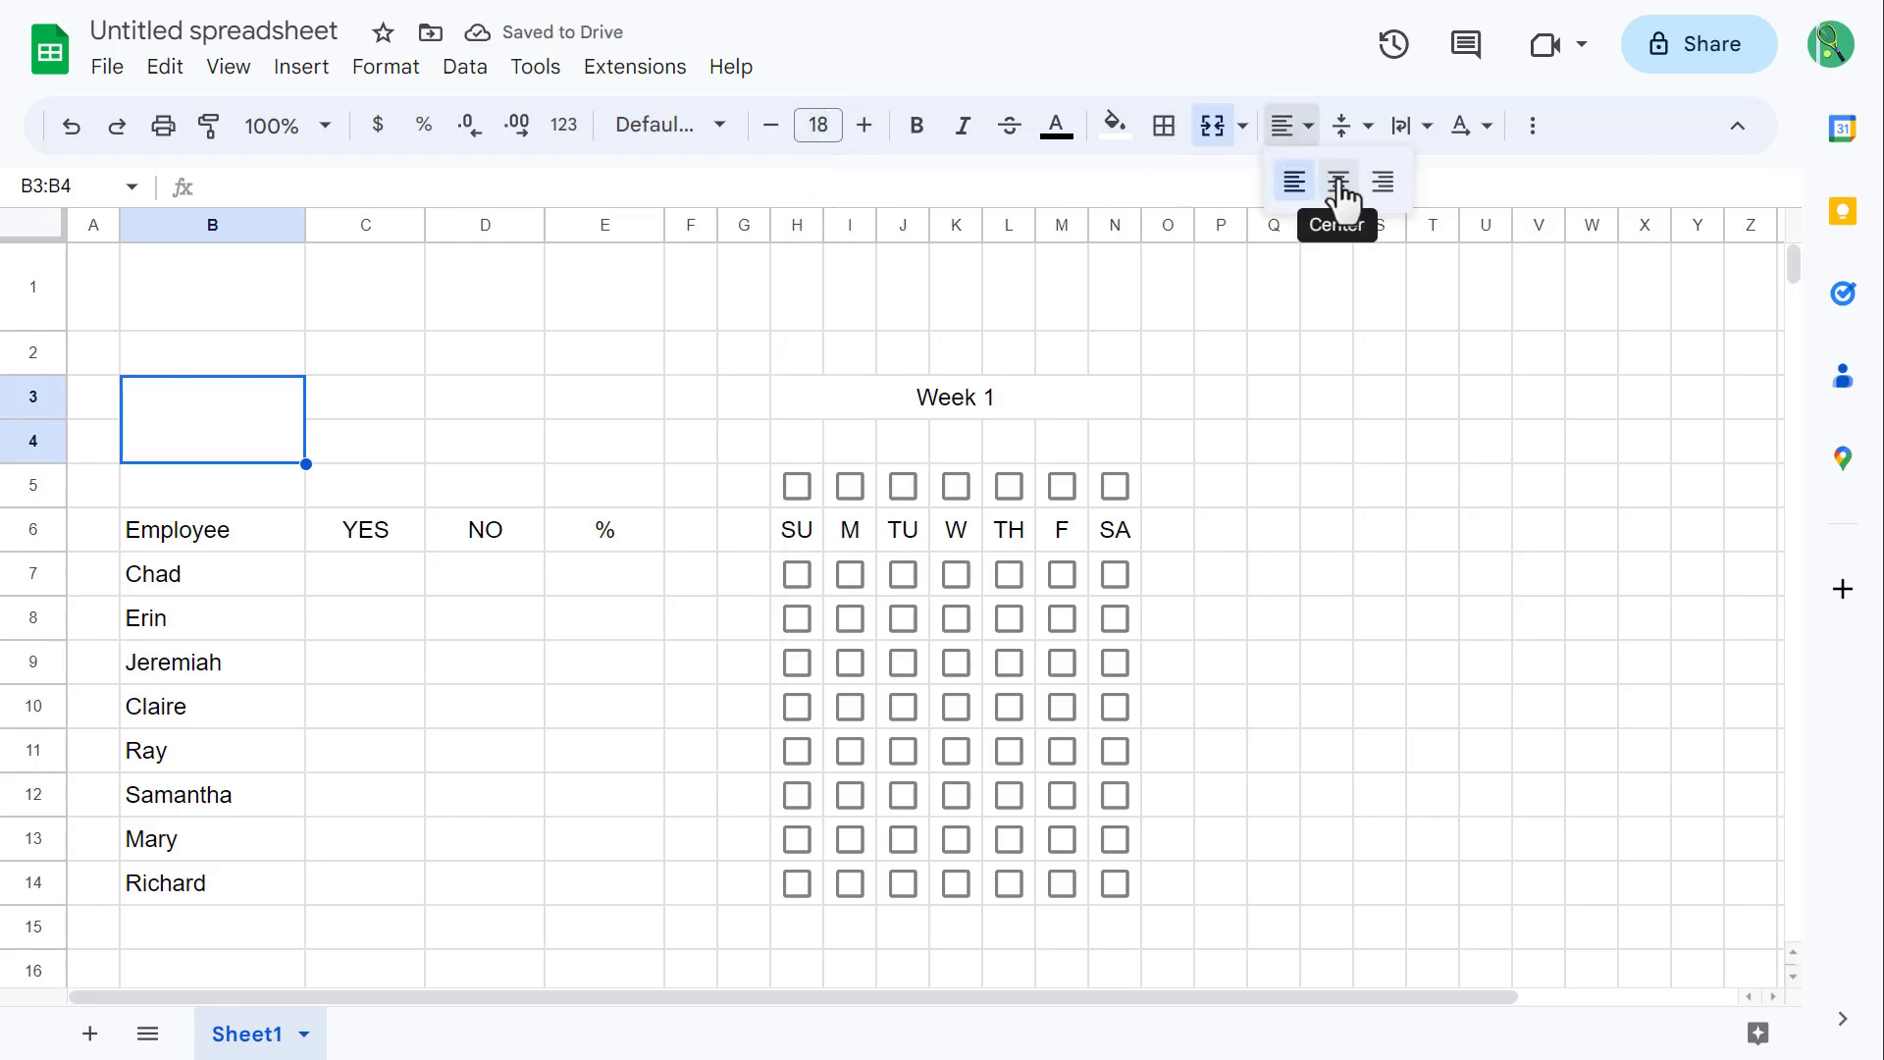
{"action": "left_click", "coordinate": [1337, 182]}
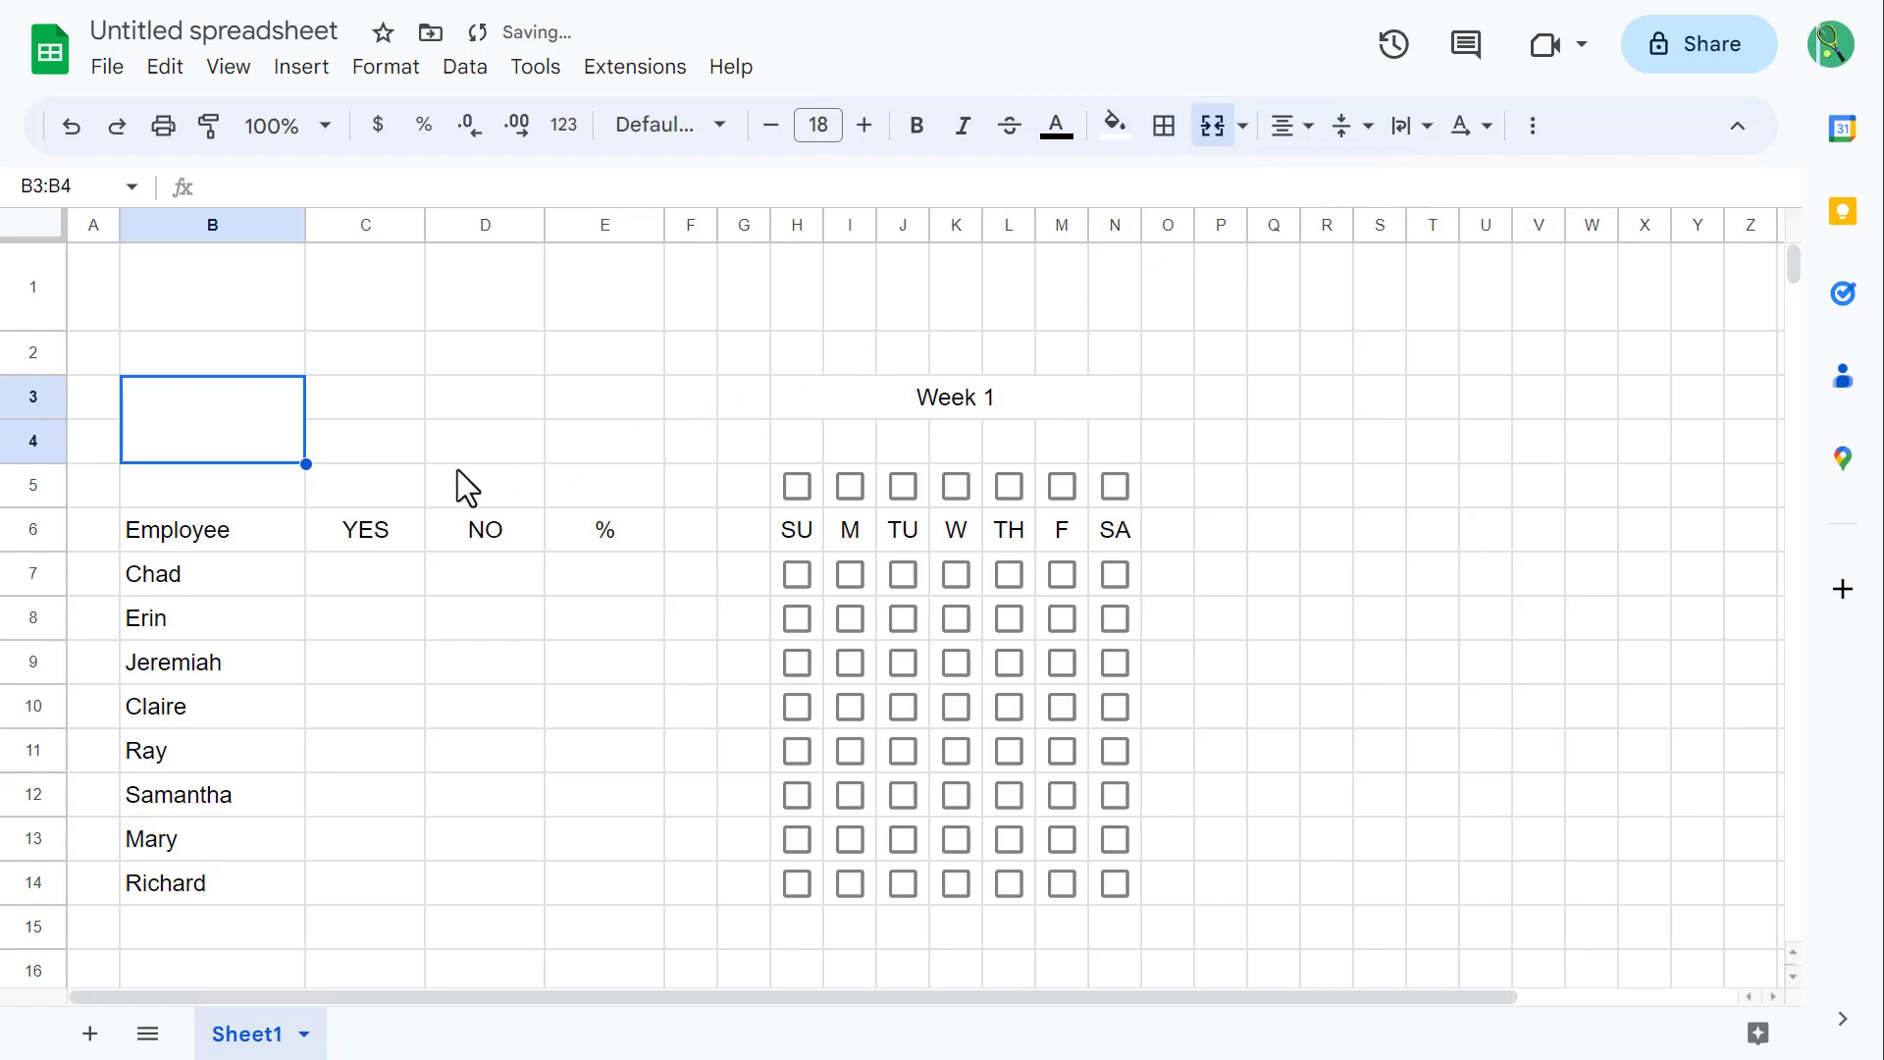
Step: Enter the label 'Overall:' in the merged B3:B4 cell
{"action": "left_click_drag", "start_coordinate": [304, 463], "coordinate": [600, 455]}
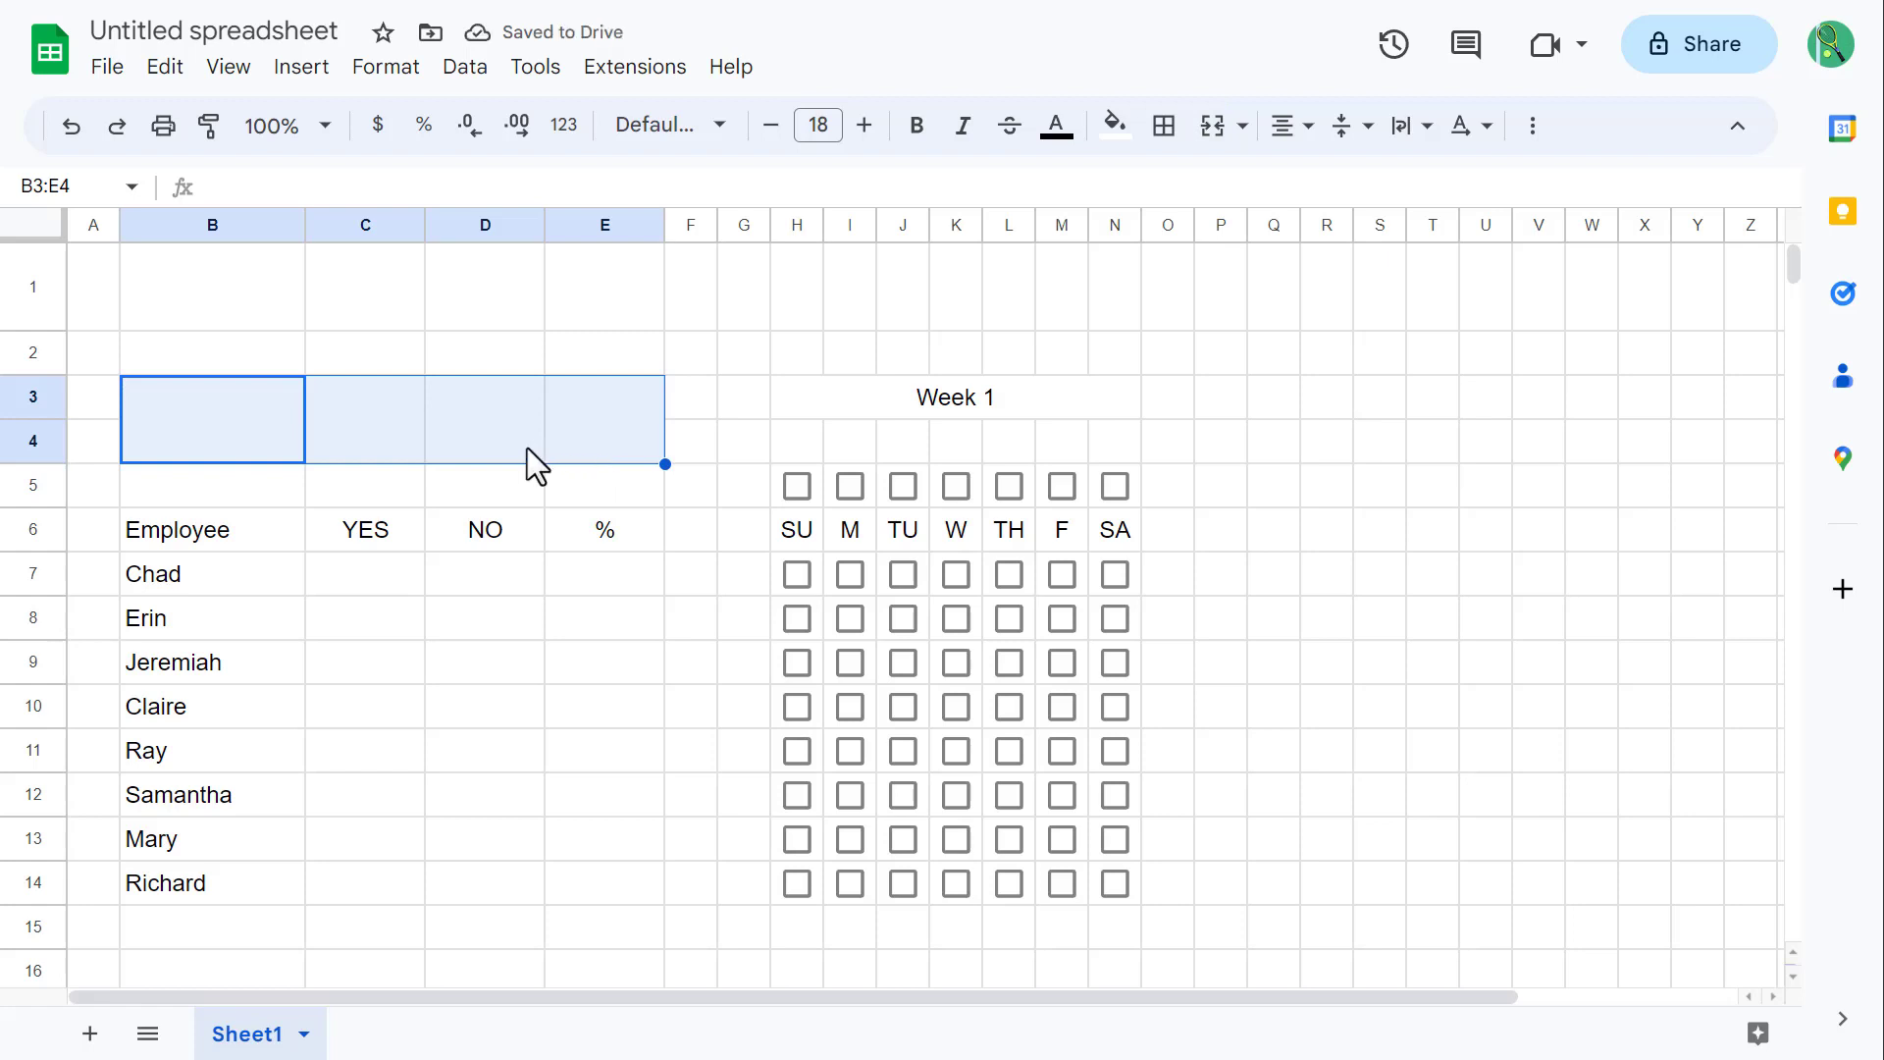
{"action": "left_click", "coordinate": [210, 412]}
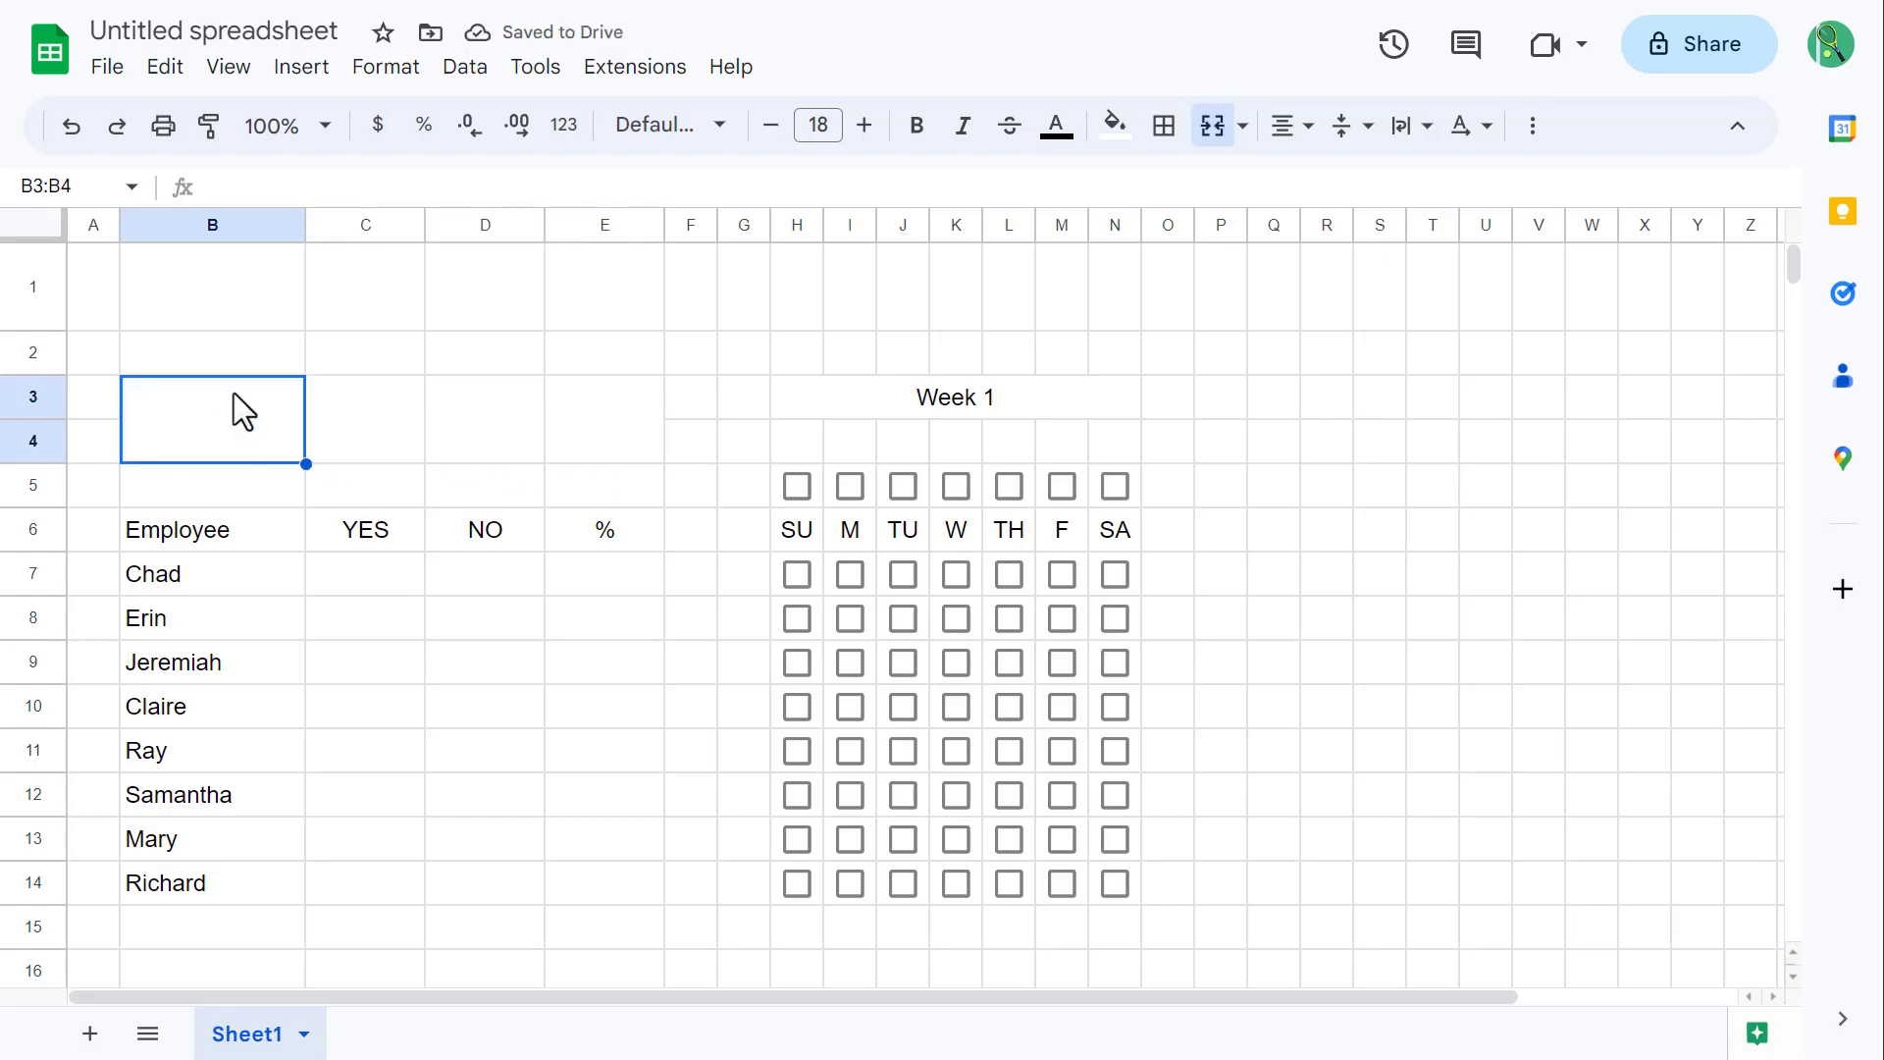
{"action": "type", "text": "O"}
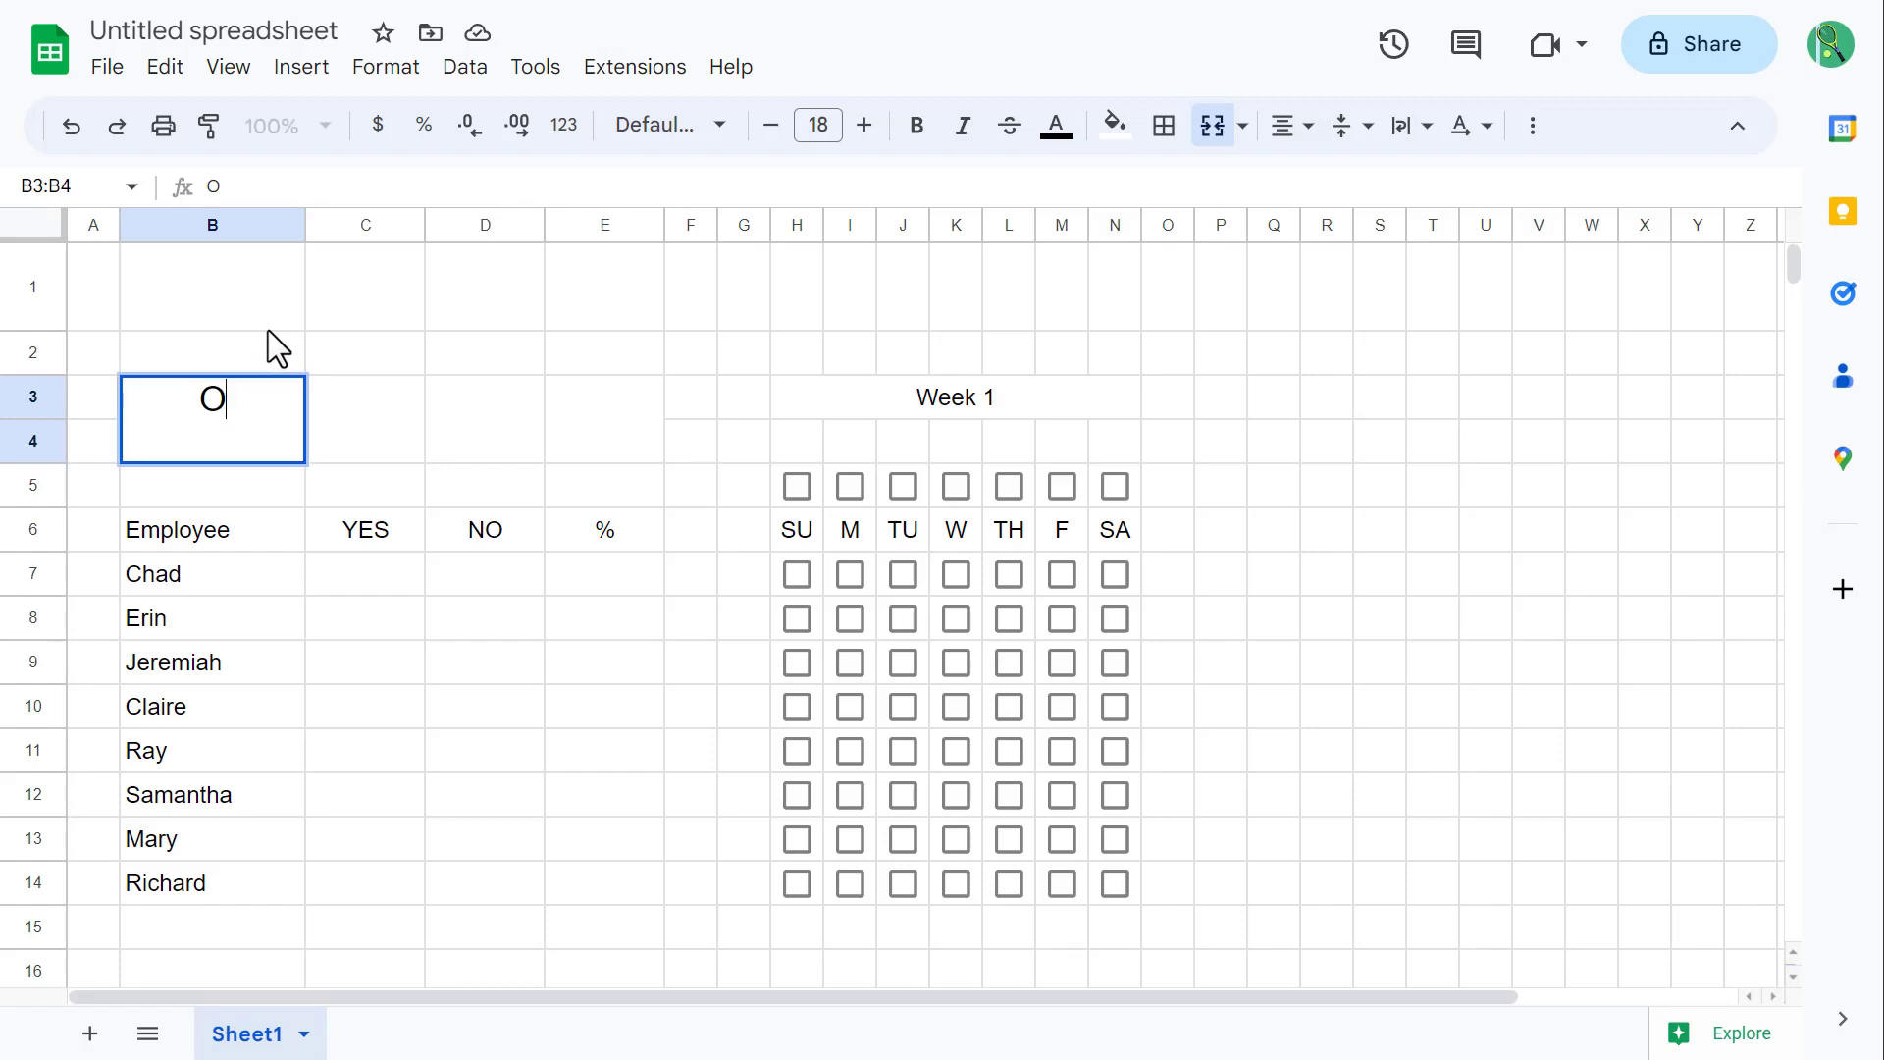
{"action": "type", "text": "verall:"}
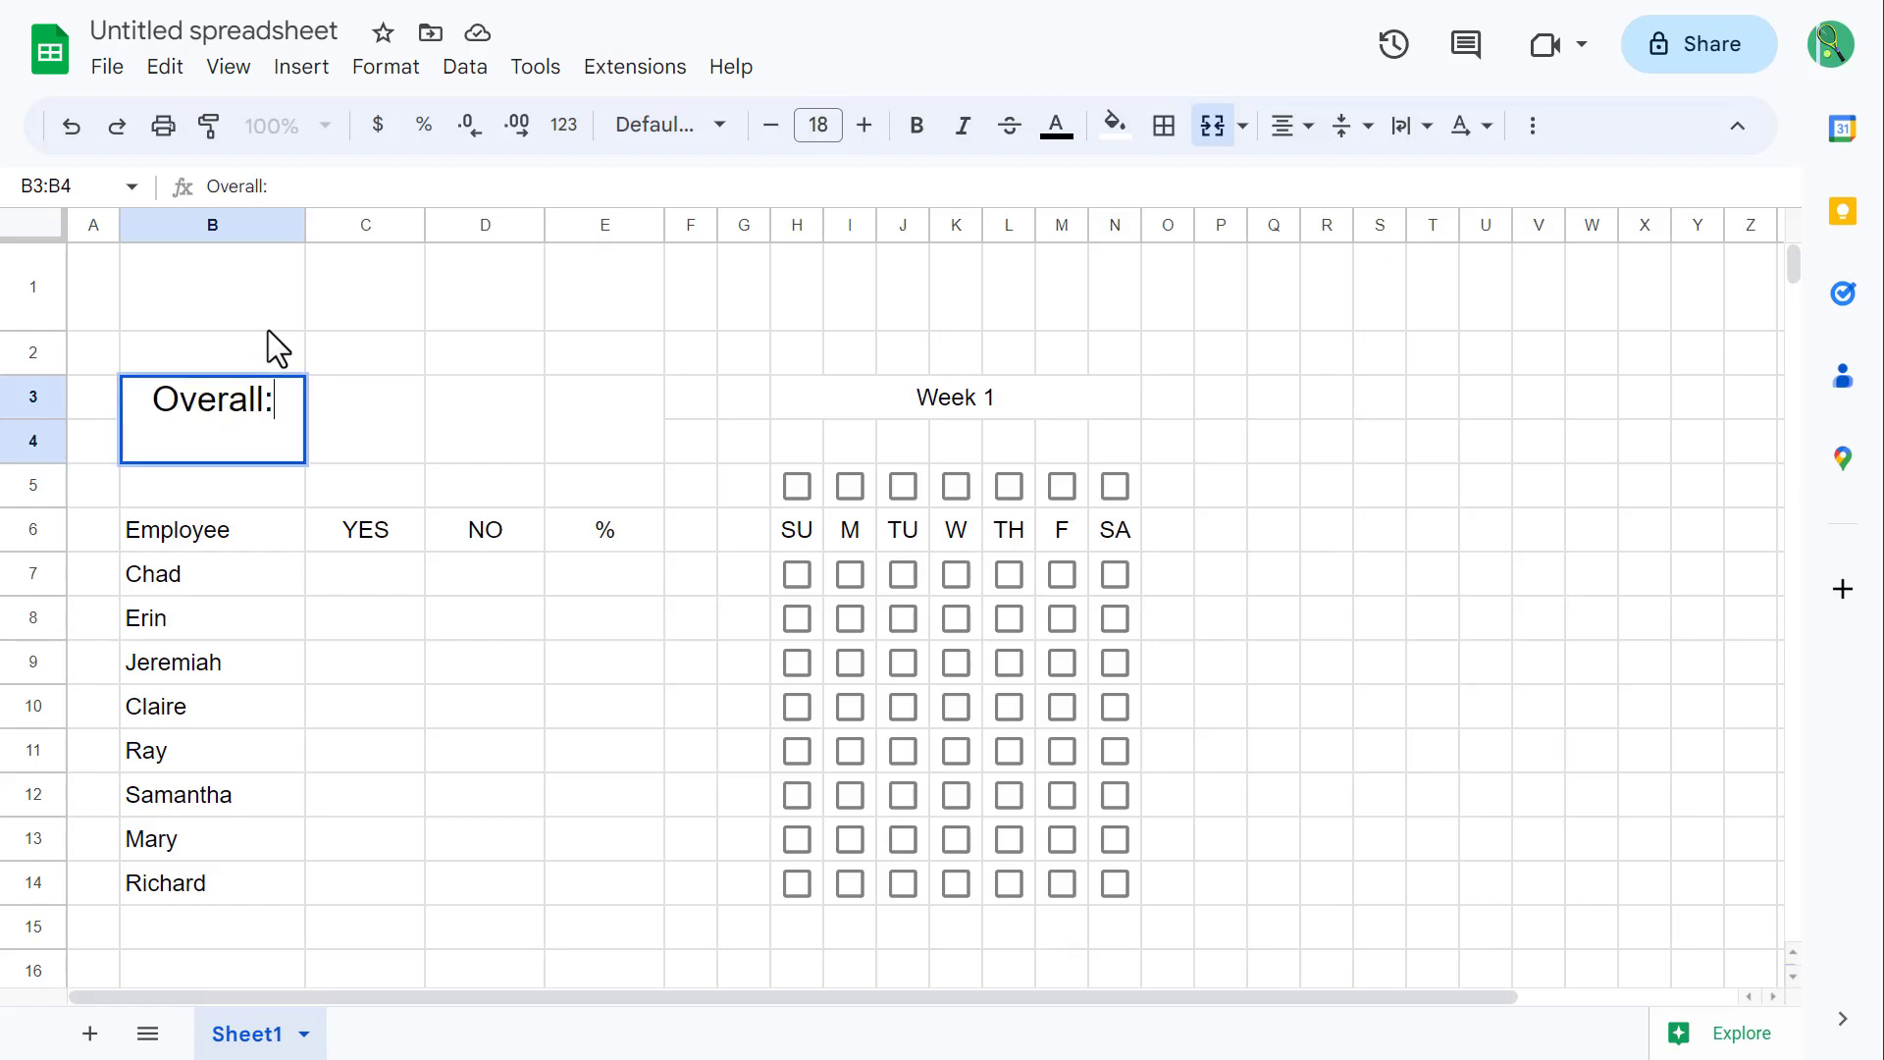
{"action": "key", "text": "Return"}
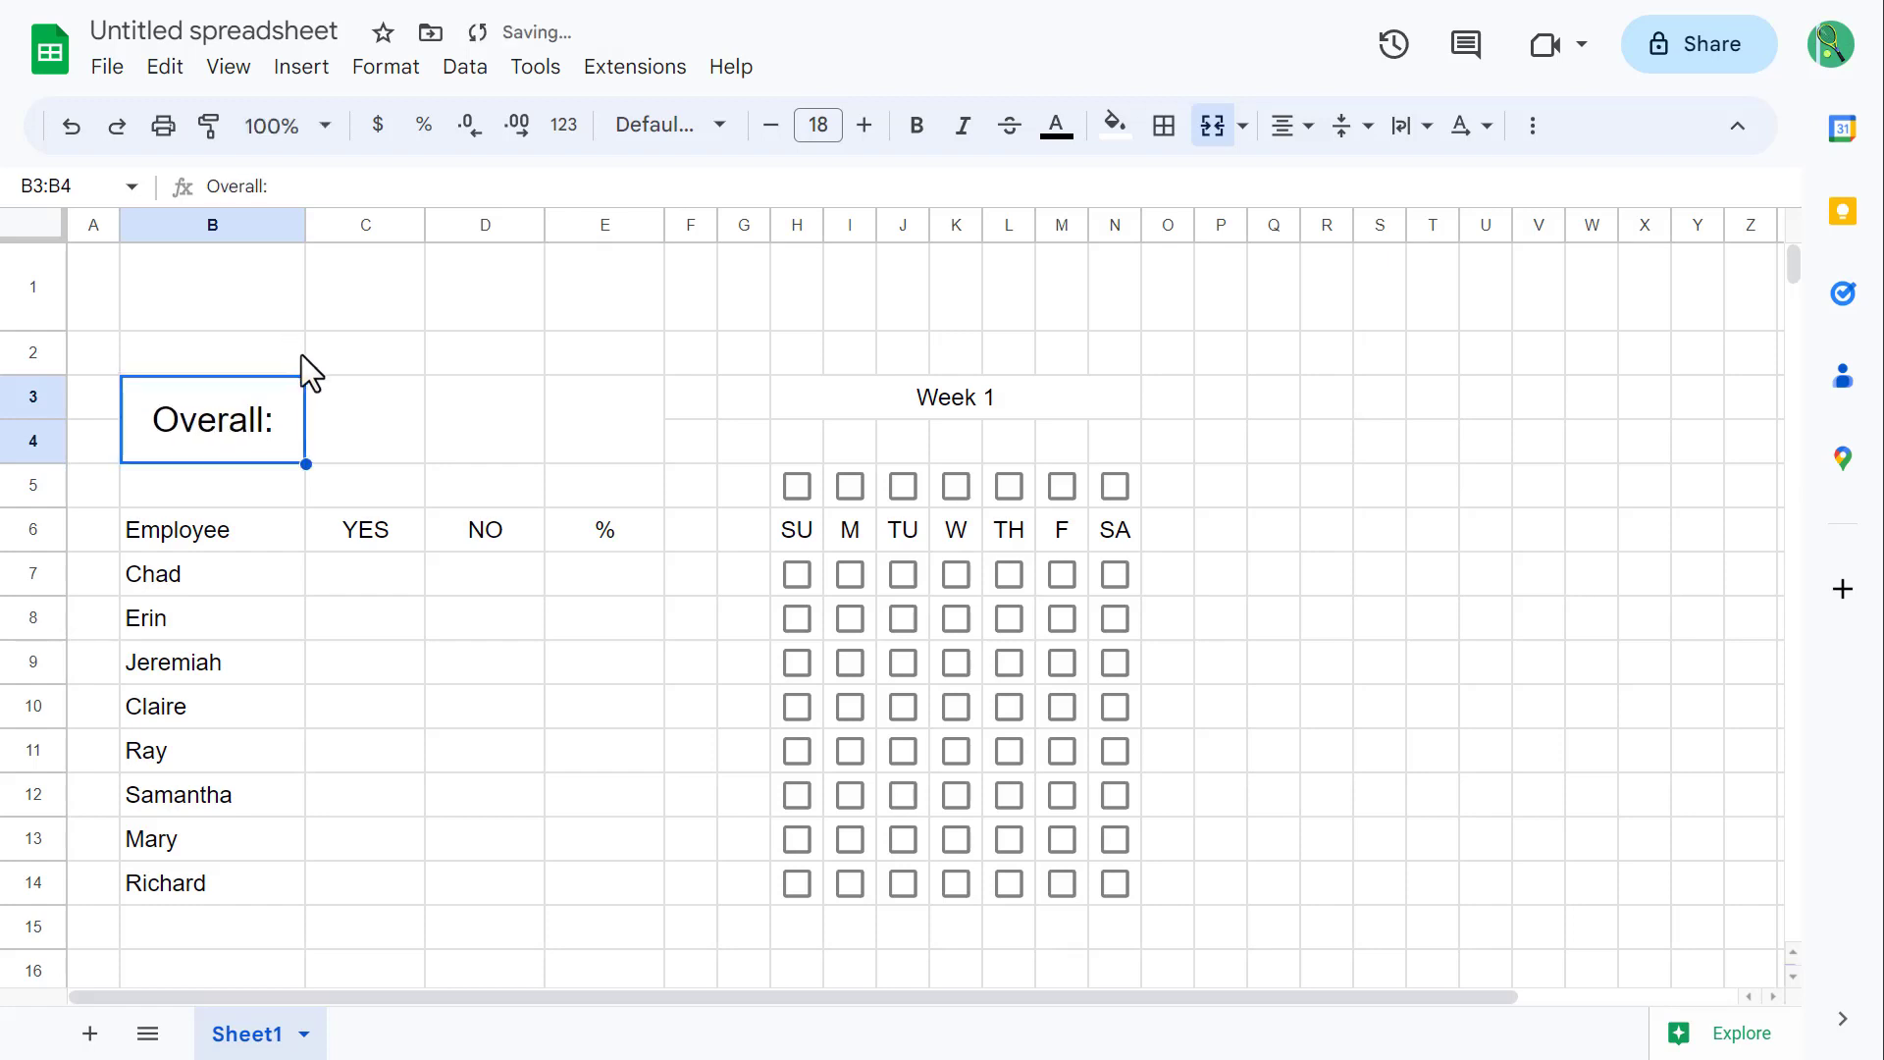
{"action": "left_click", "coordinate": [33, 230]}
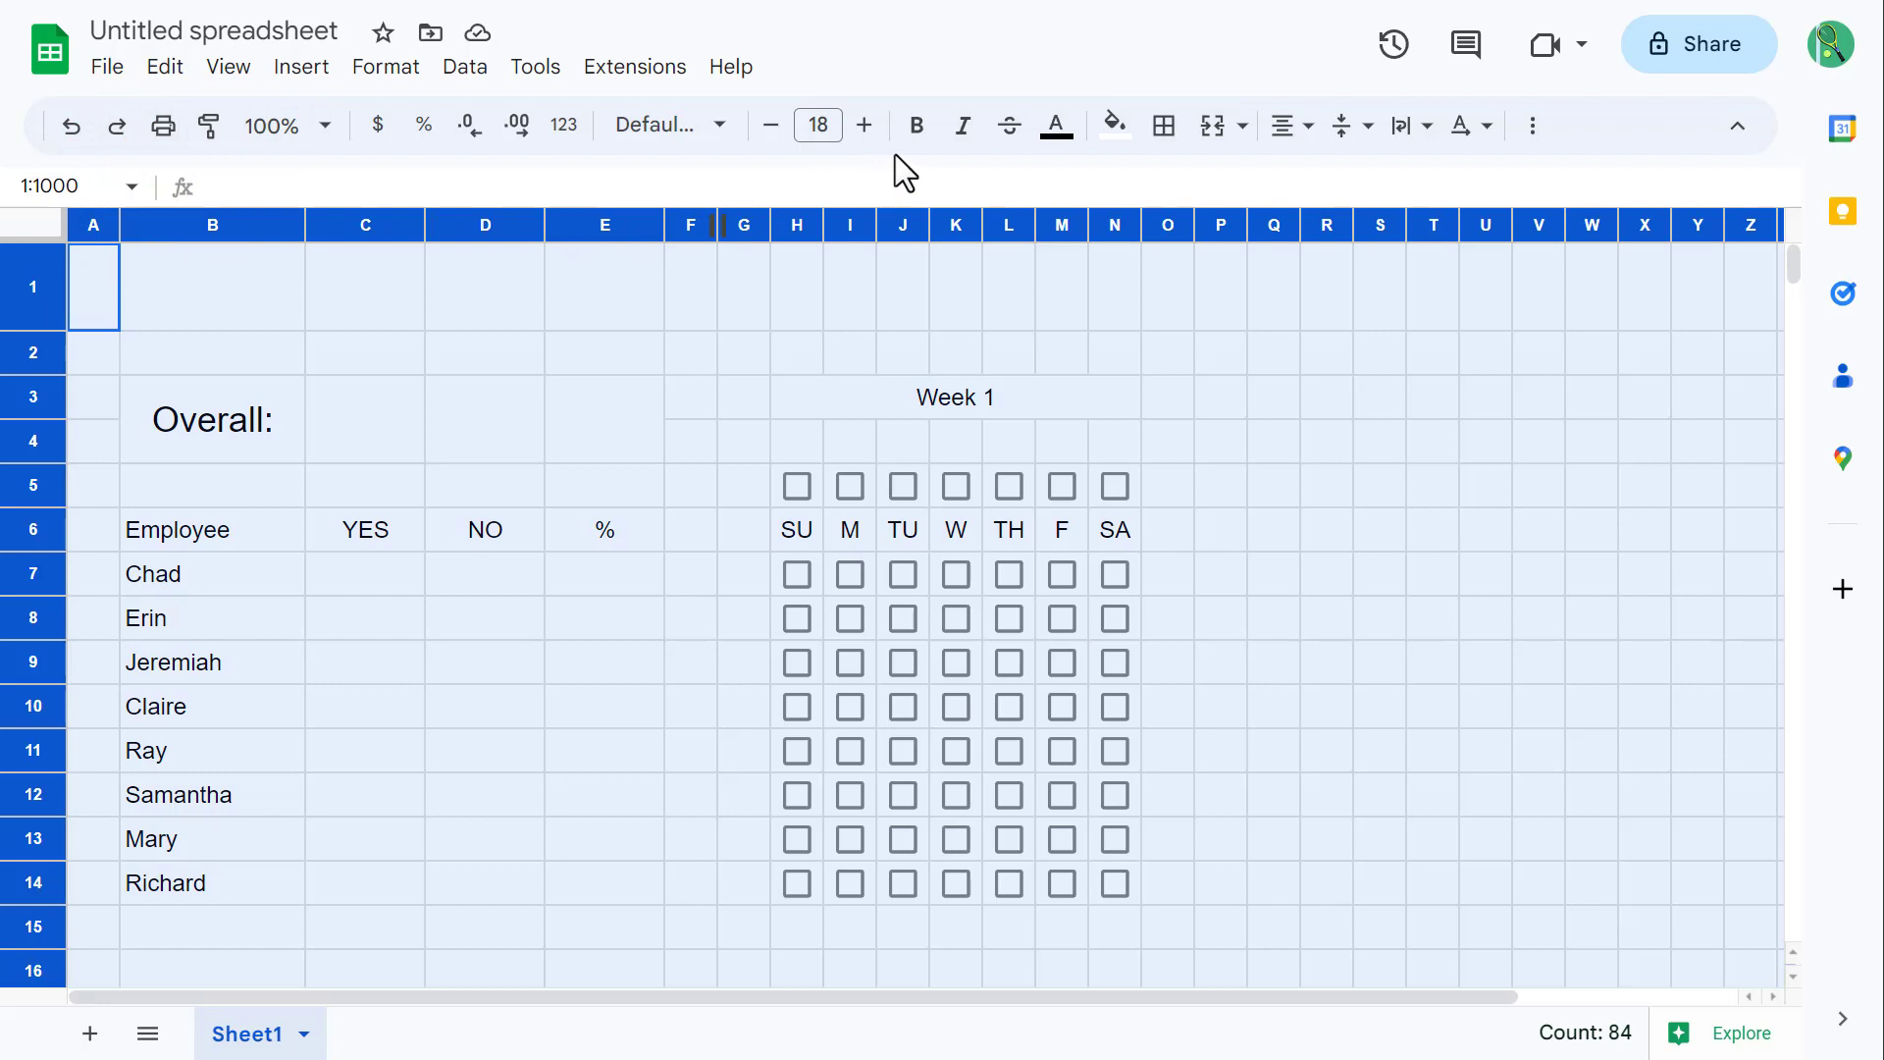
Step: Bold all sheet text, then give header row B6:E6 a navy #1d2143 fill with white text
{"action": "left_click", "coordinate": [919, 140]}
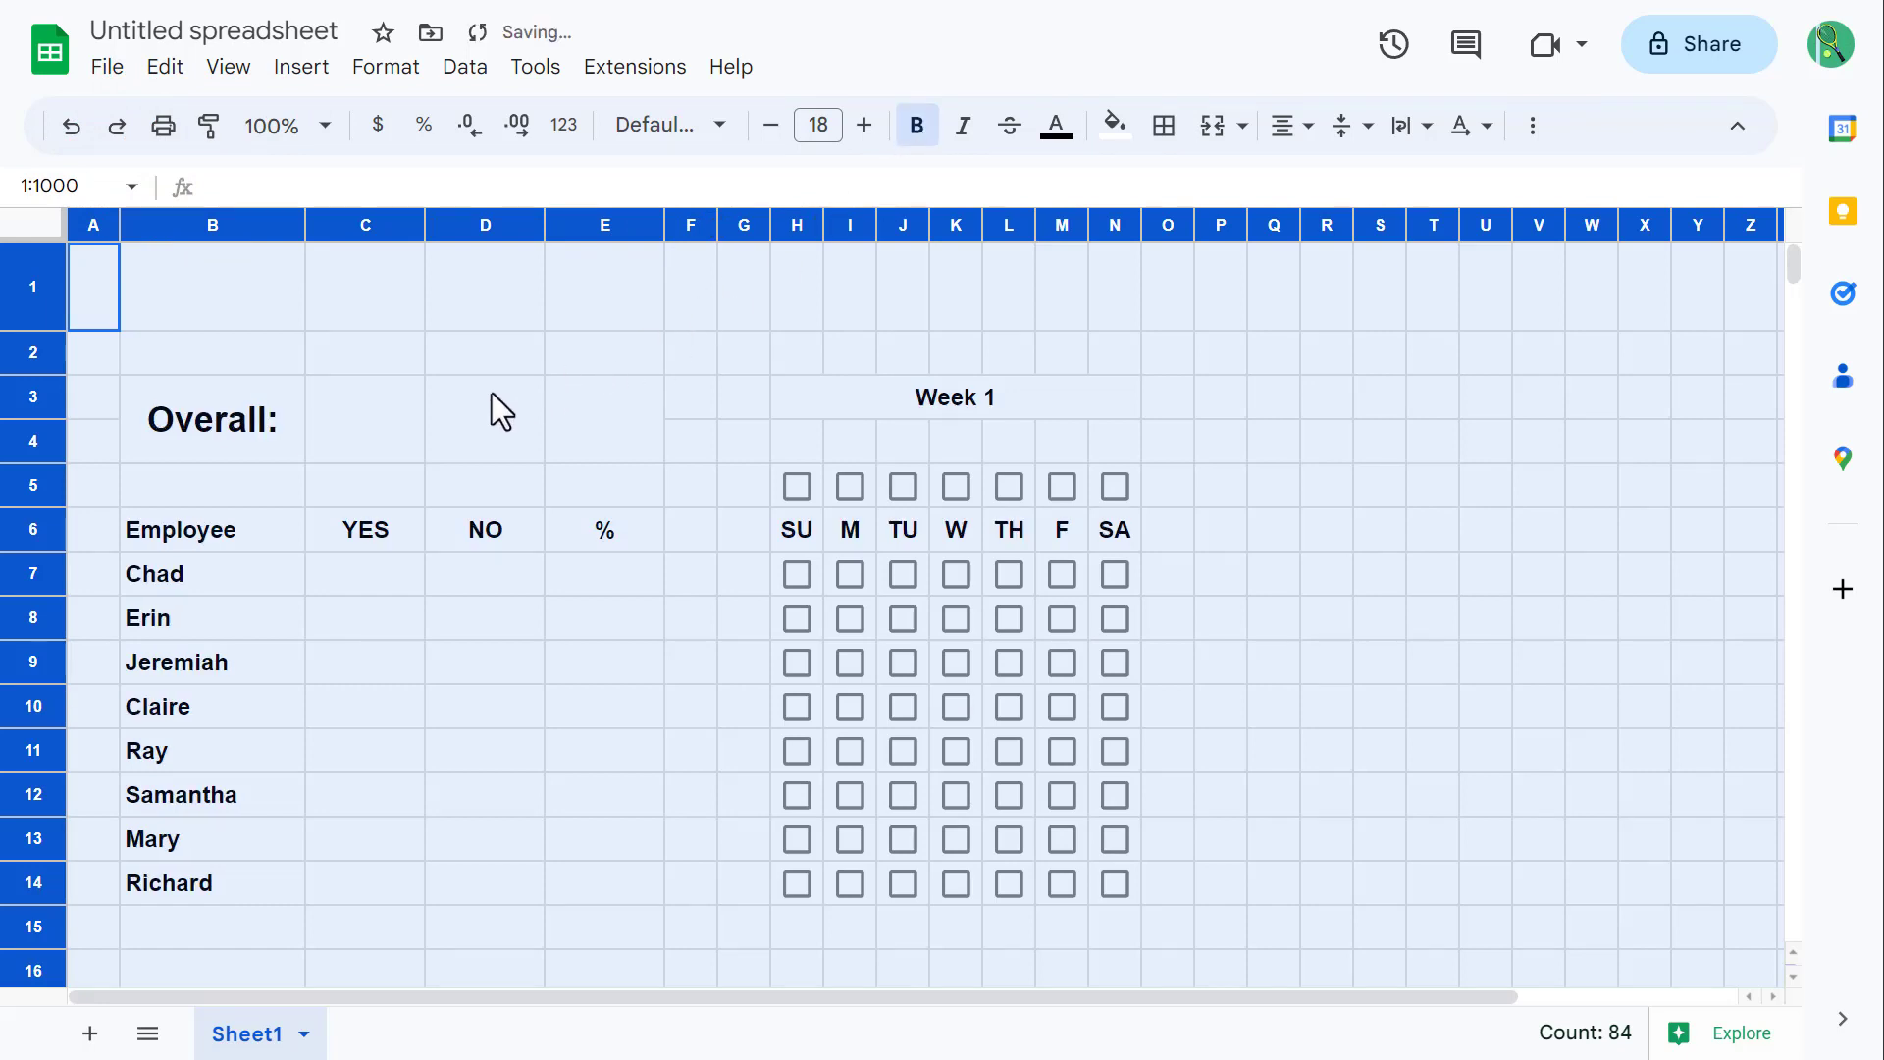
{"action": "left_click_drag", "start_coordinate": [256, 531], "coordinate": [573, 530]}
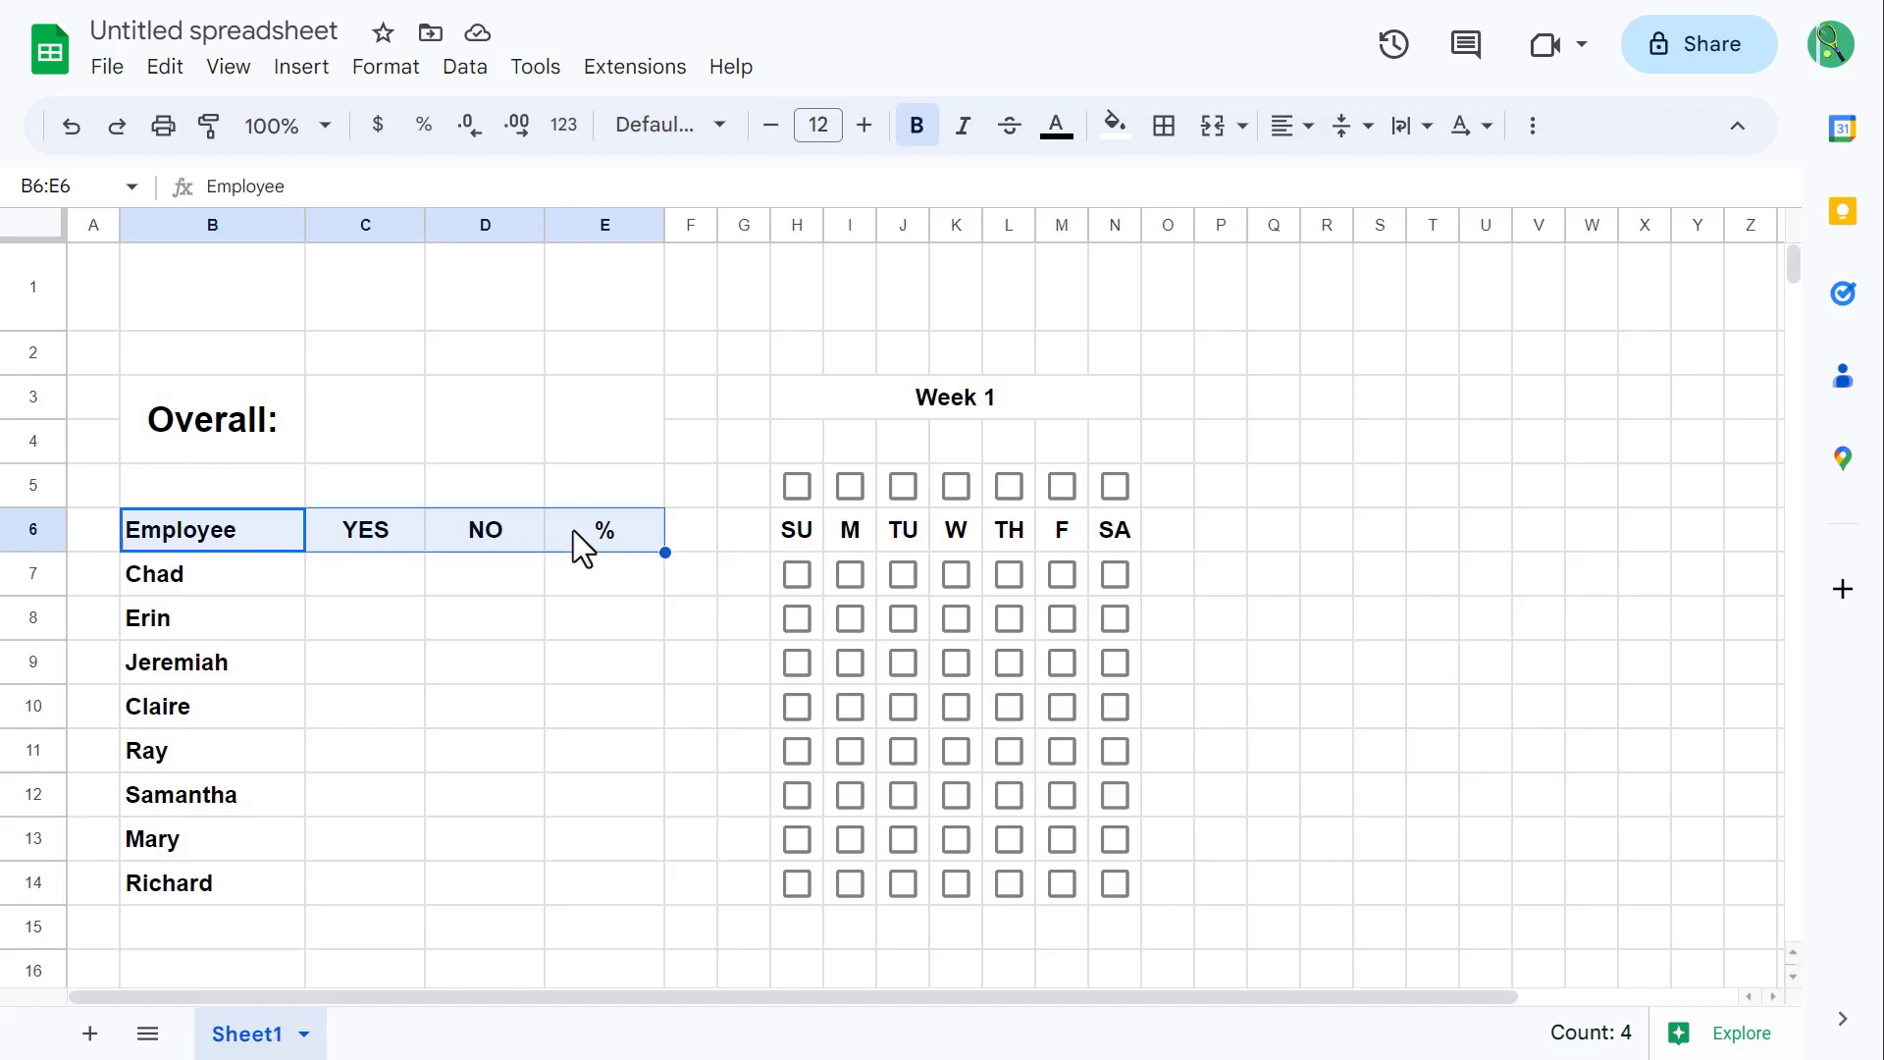
{"action": "left_click", "coordinate": [1112, 125]}
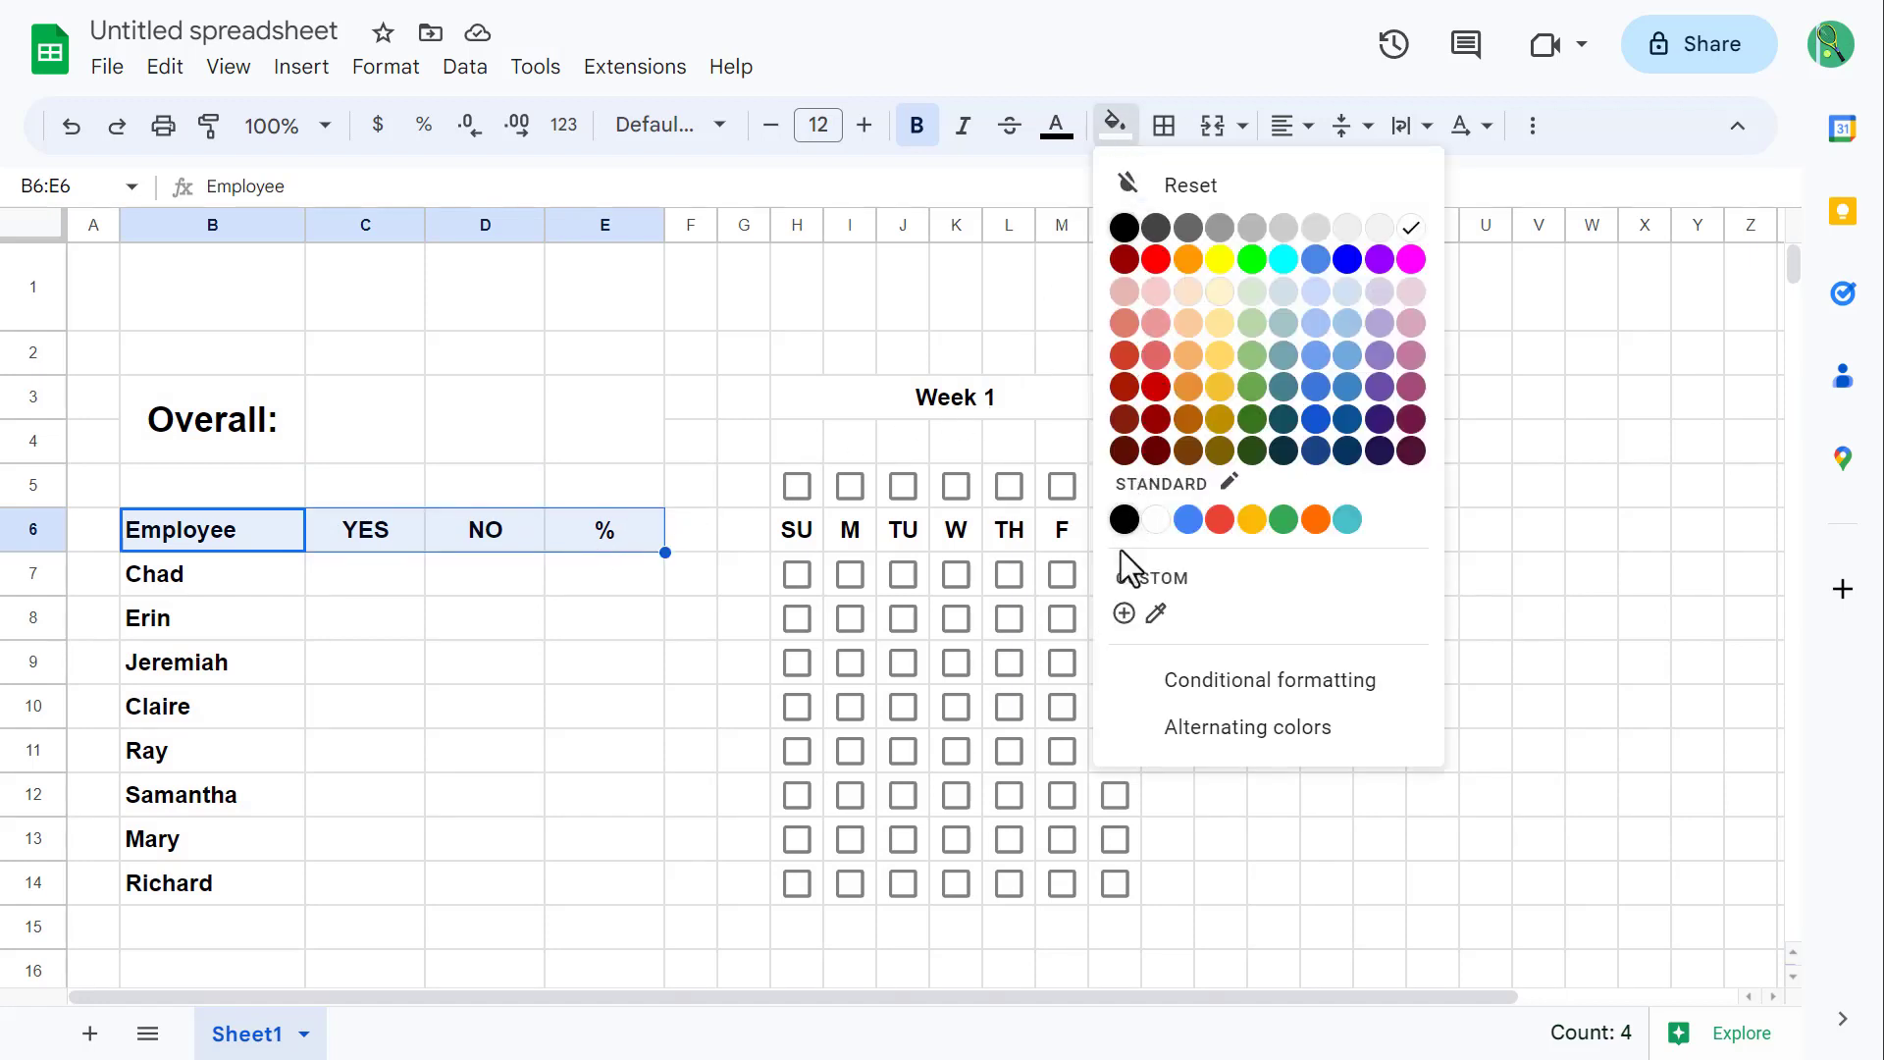
{"action": "left_click", "coordinate": [1124, 613]}
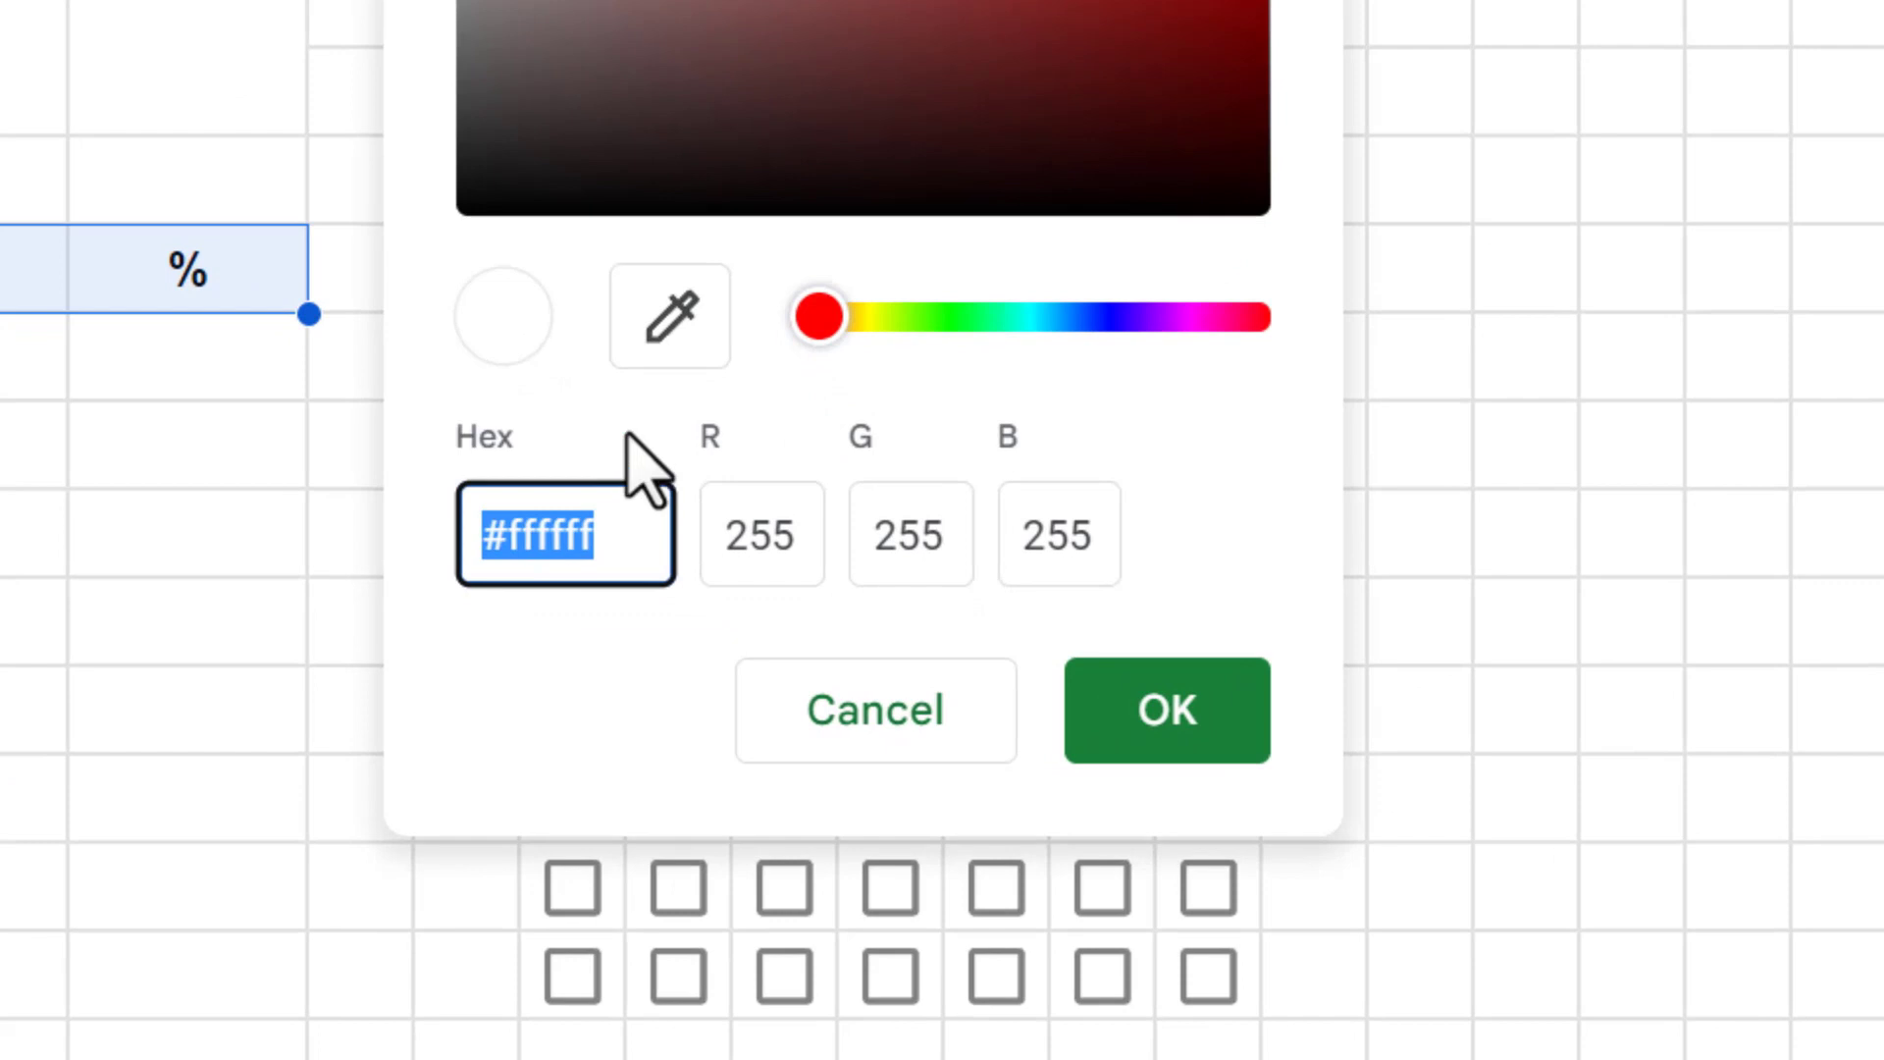
{"action": "type", "text": "#1"}
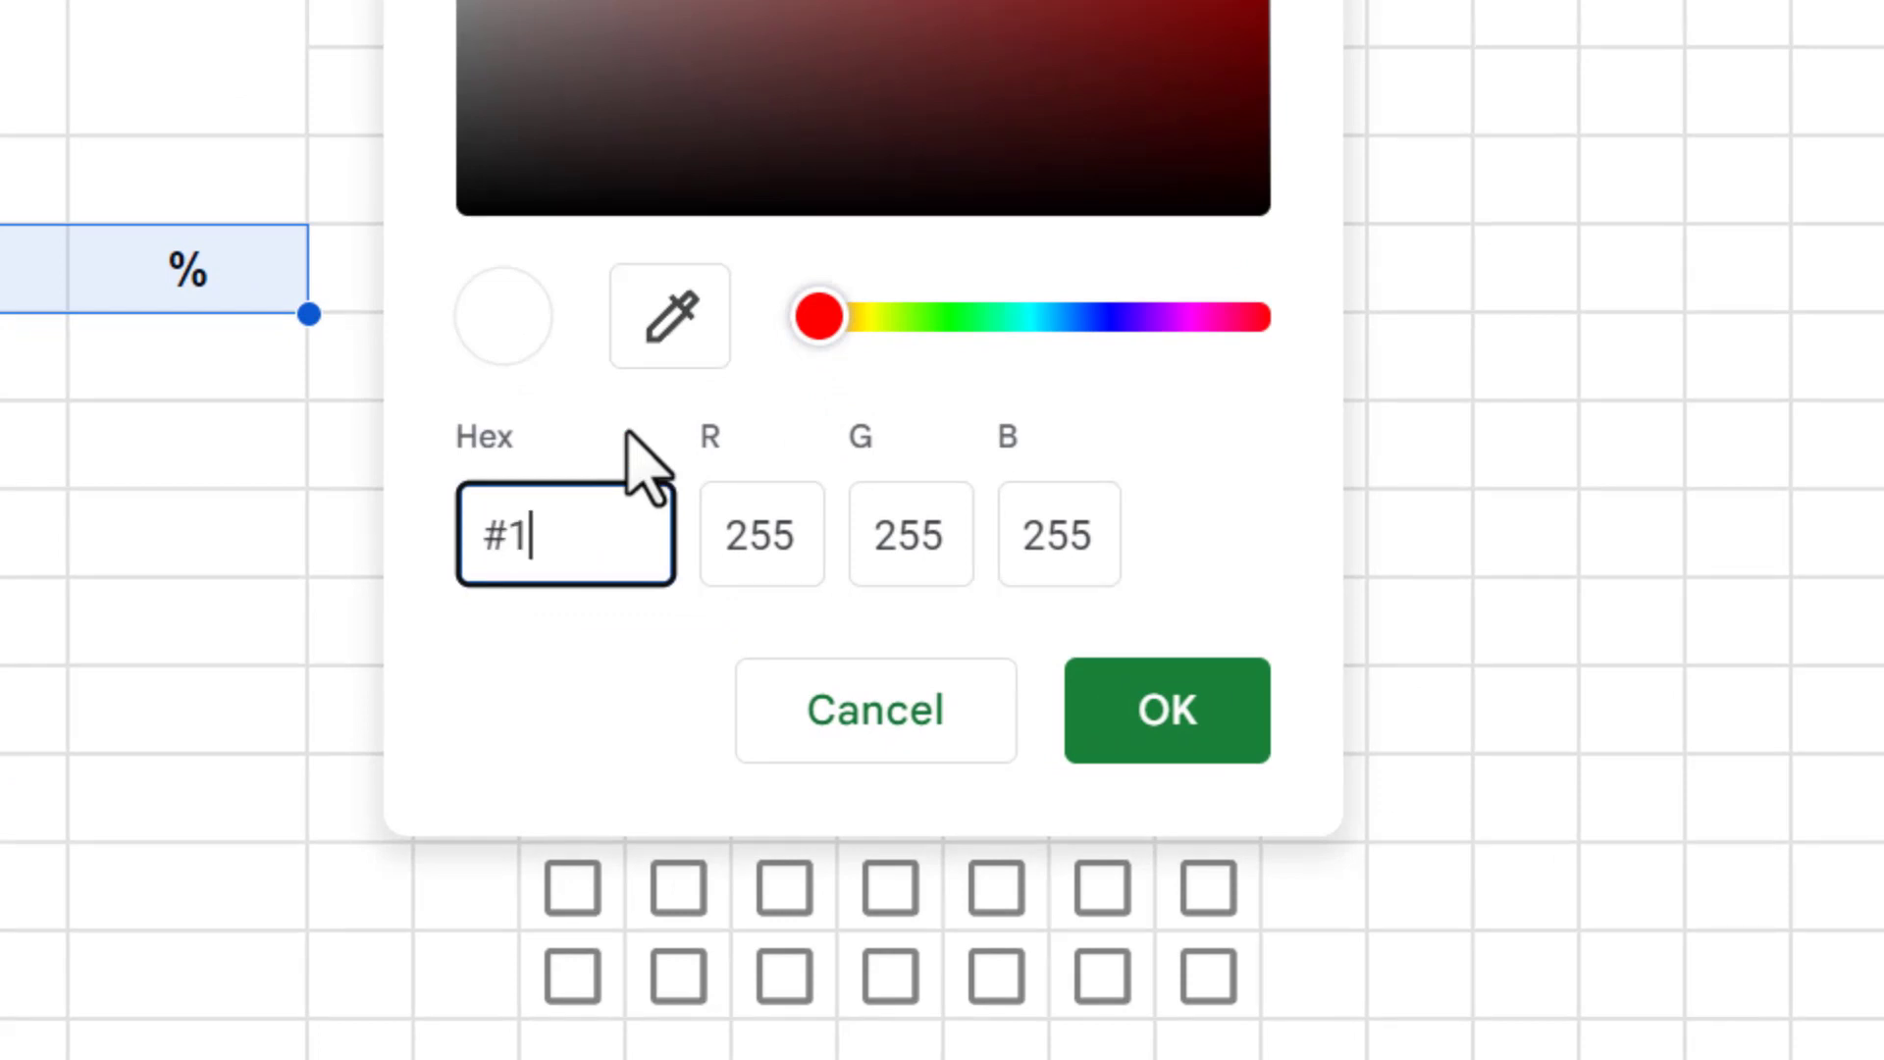
{"action": "type", "text": "d214"}
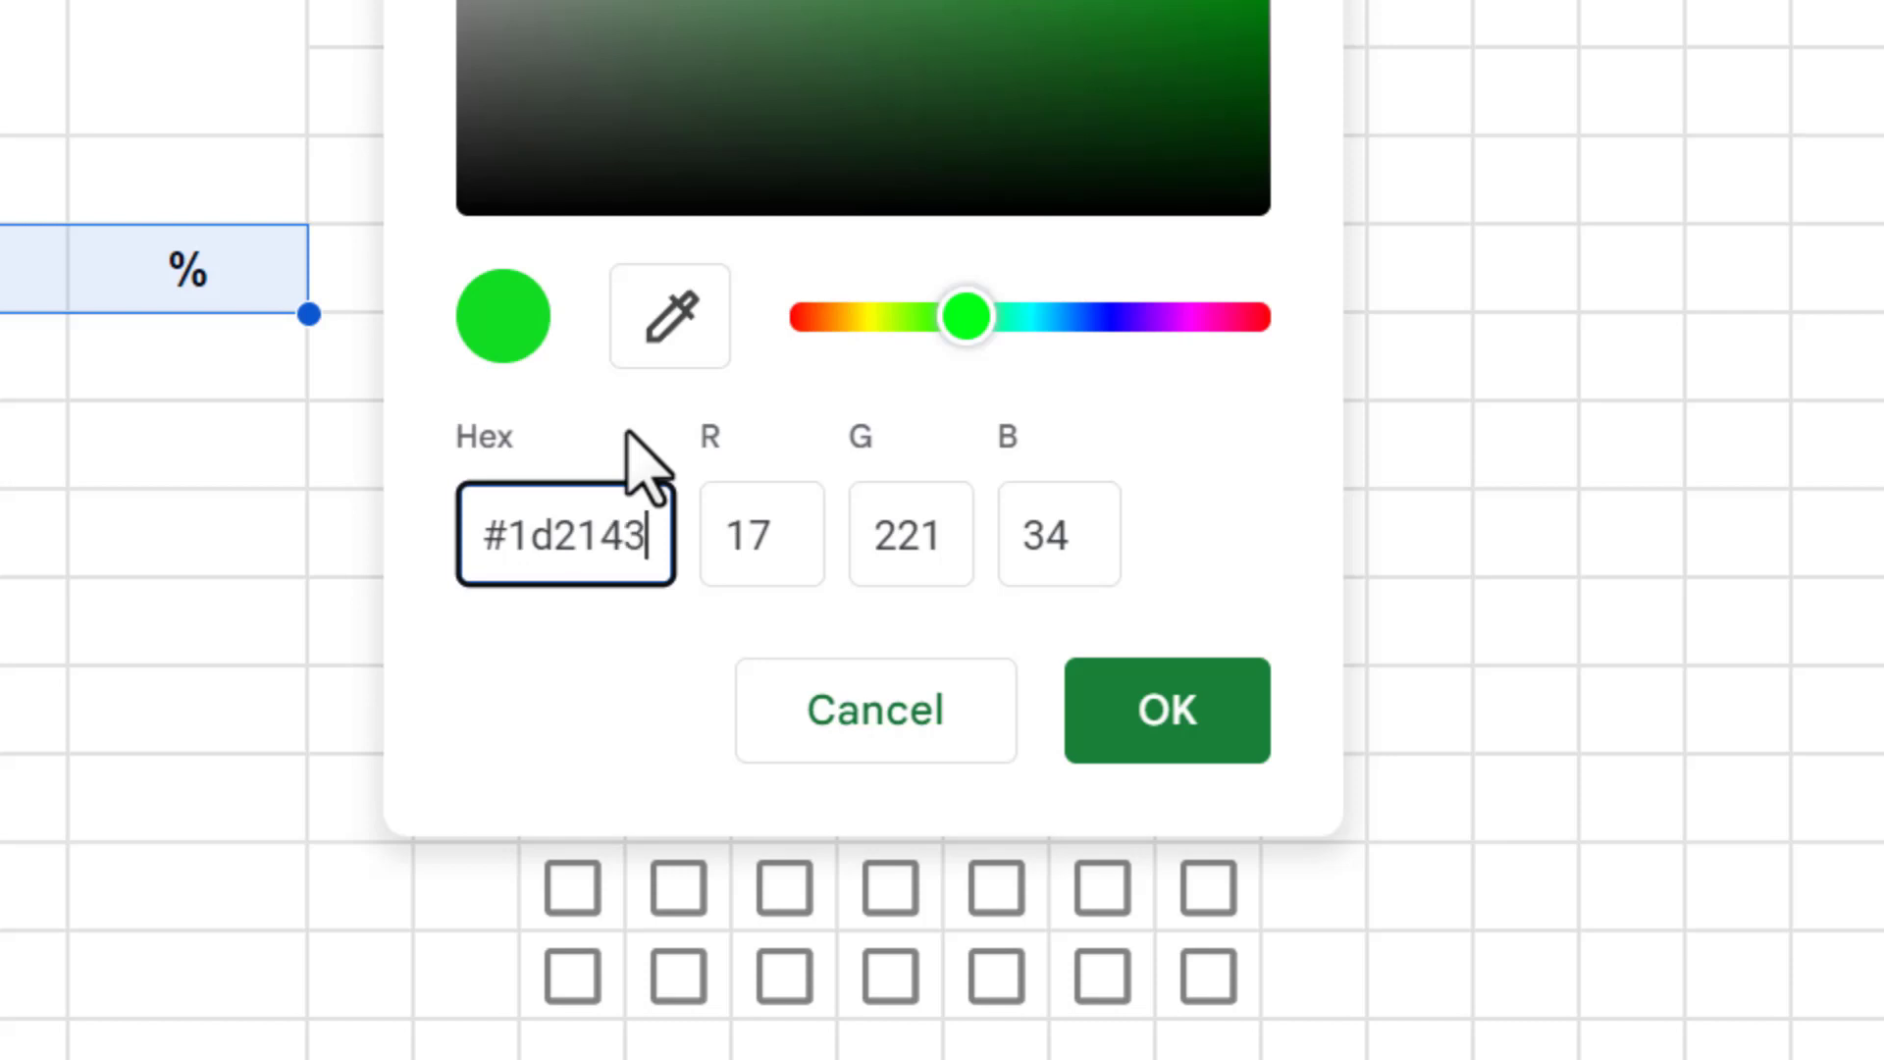
{"action": "type", "text": "3"}
{"action": "left_click", "coordinate": [1113, 726]}
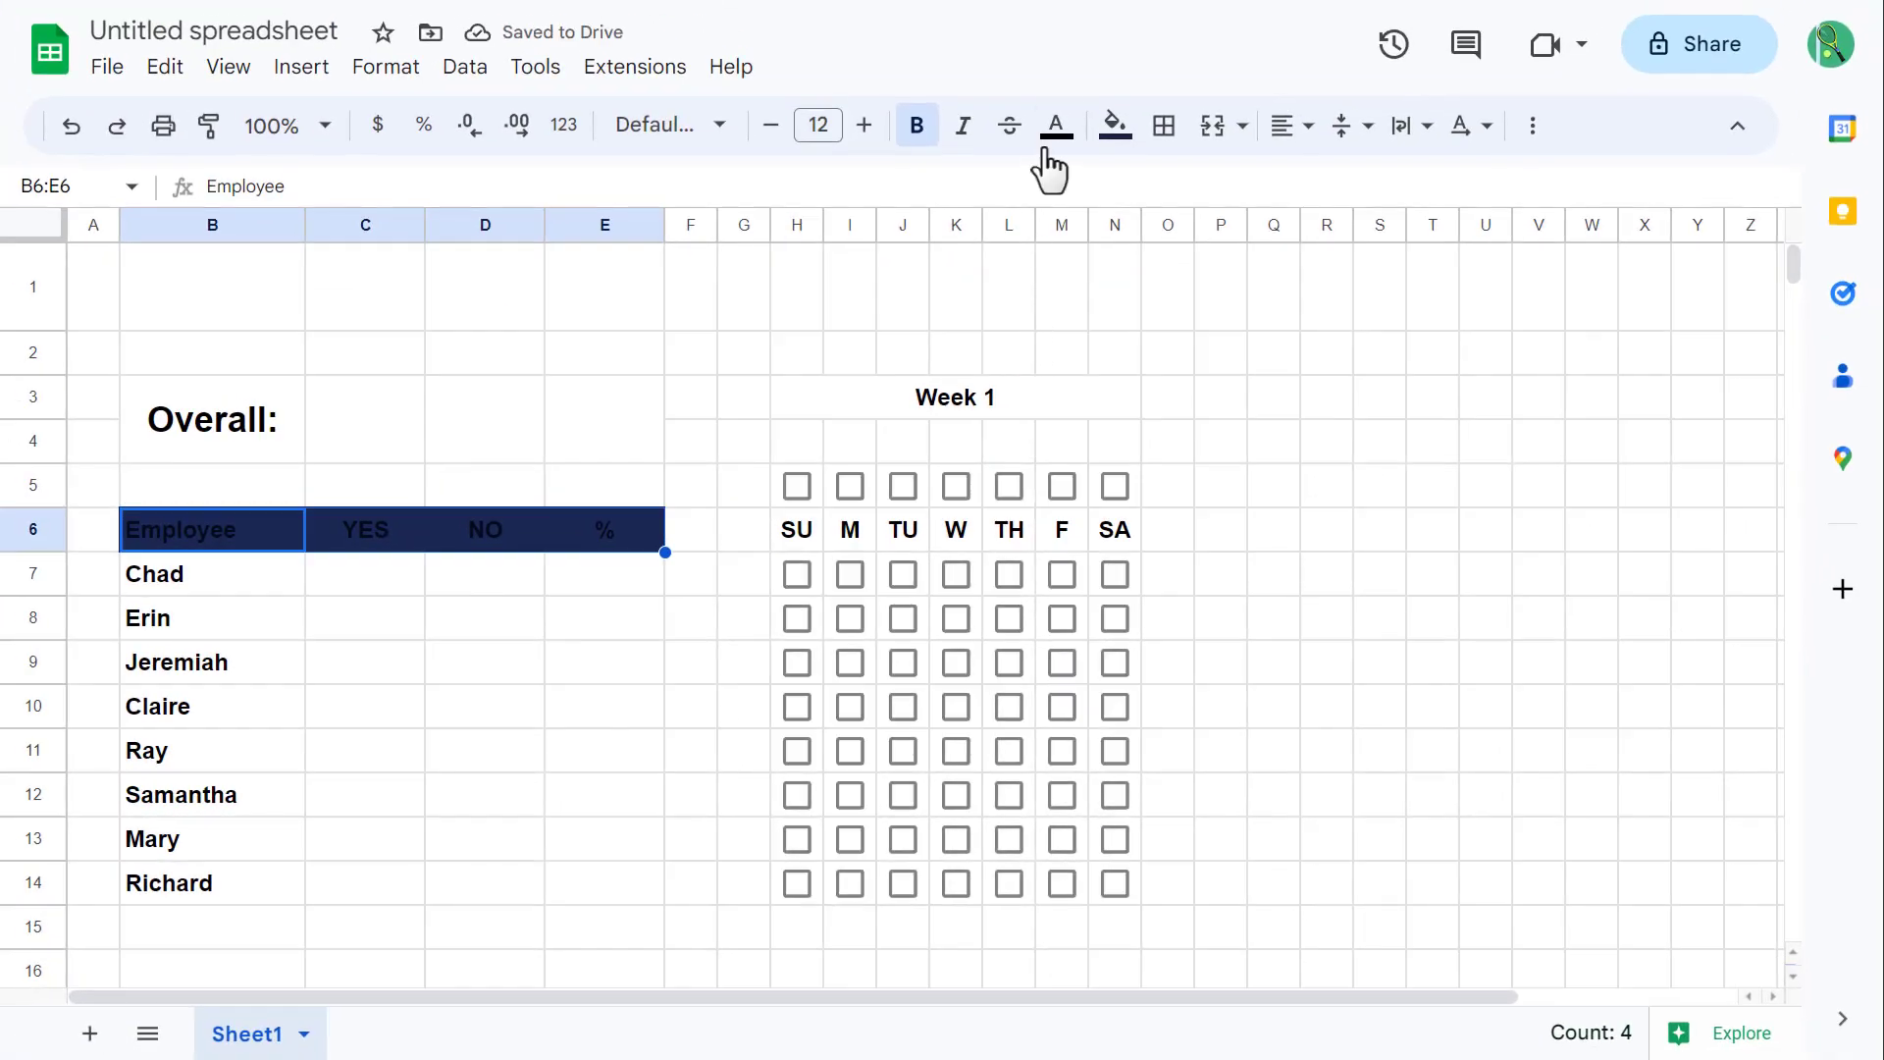
{"action": "left_click", "coordinate": [1053, 130]}
{"action": "left_click", "coordinate": [1354, 238]}
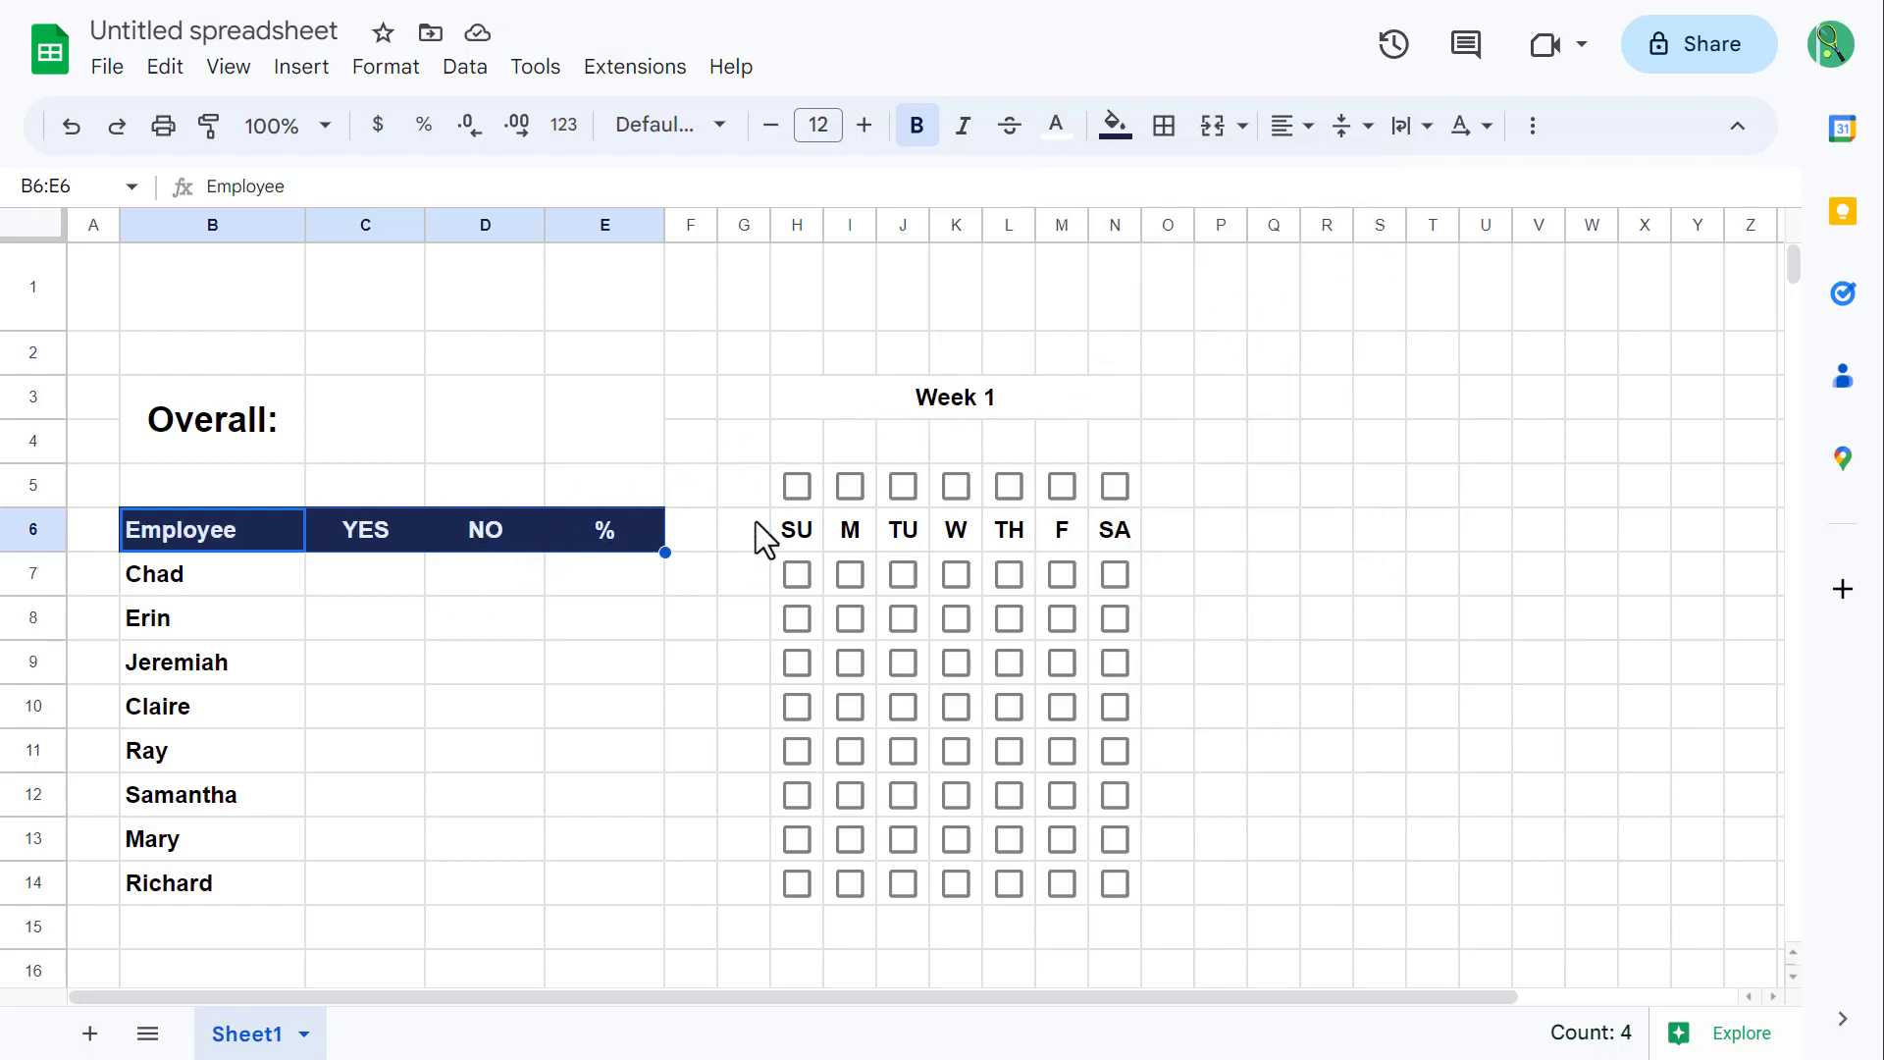
{"action": "left_click_drag", "start_coordinate": [779, 498], "coordinate": [1115, 545]}
Step: Fill the Week 1 checkbox and day-name rows navy with white text
{"action": "left_click", "coordinate": [1114, 125]}
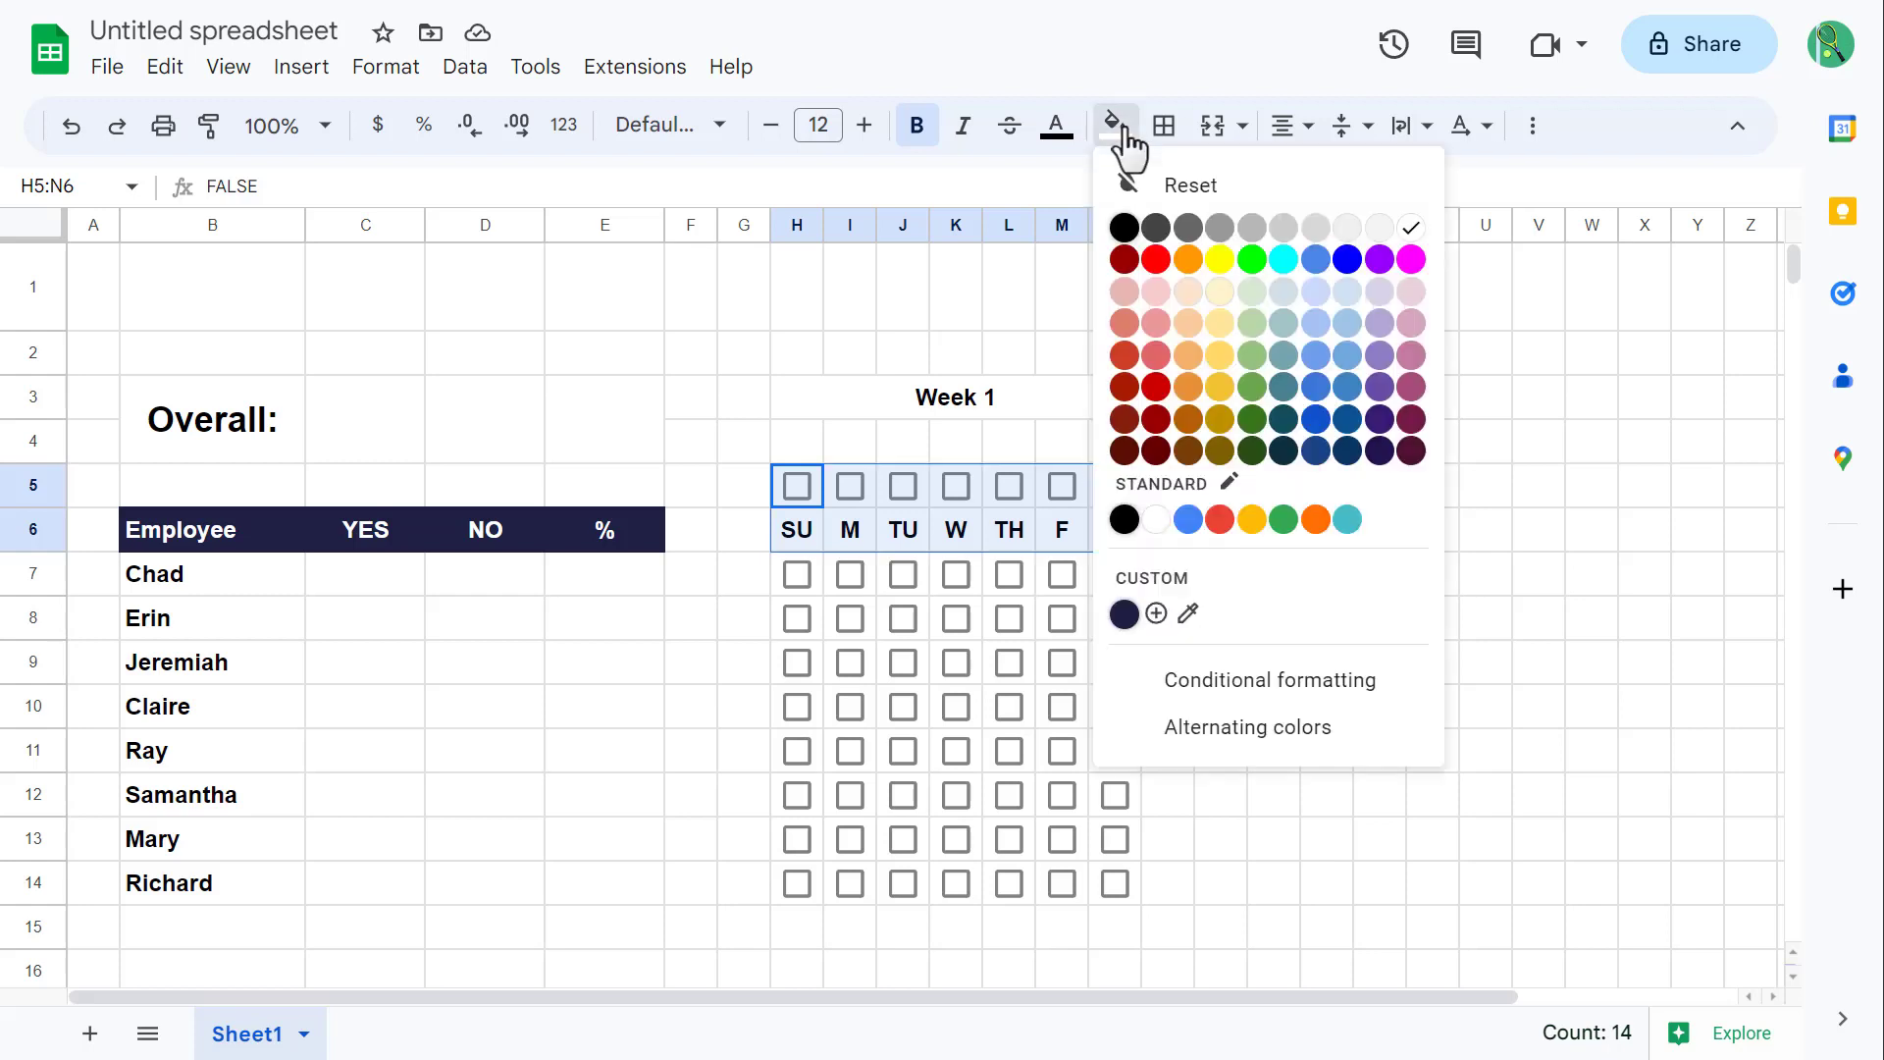
{"action": "left_click", "coordinate": [1125, 616]}
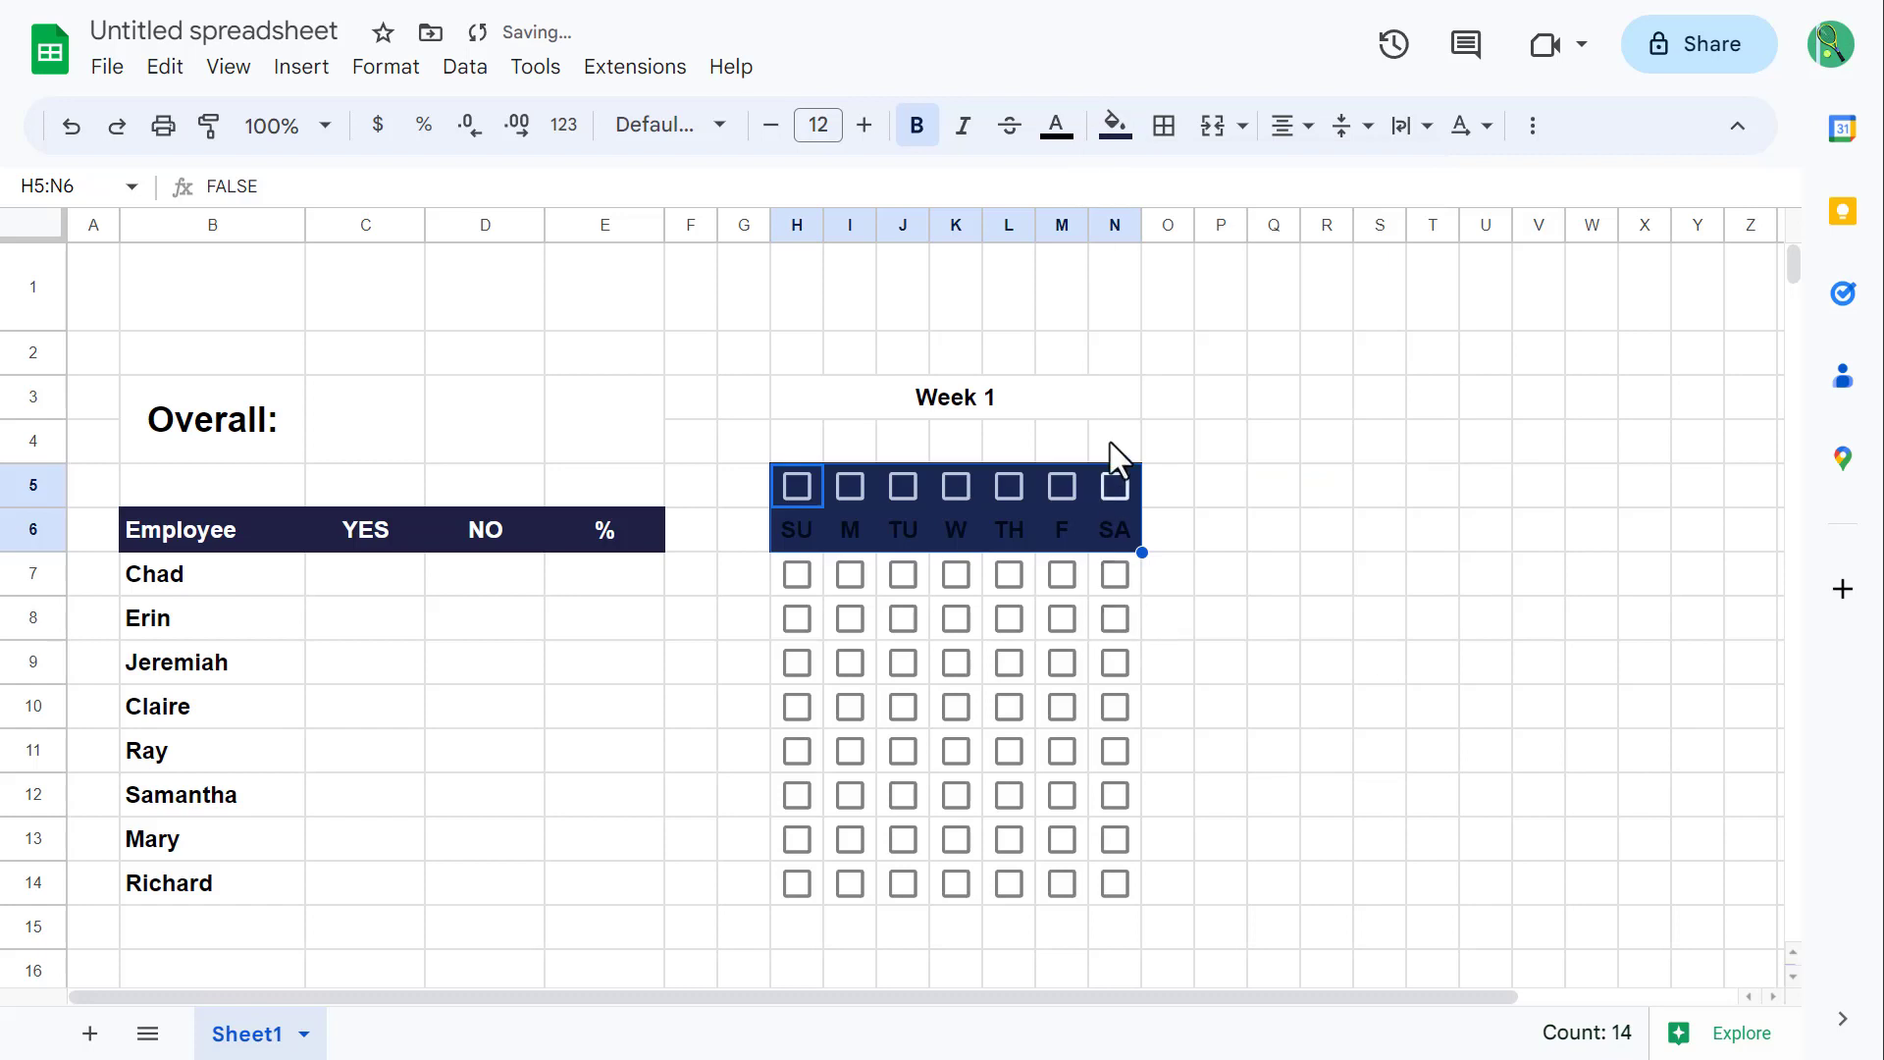
{"action": "left_click", "coordinate": [1059, 130]}
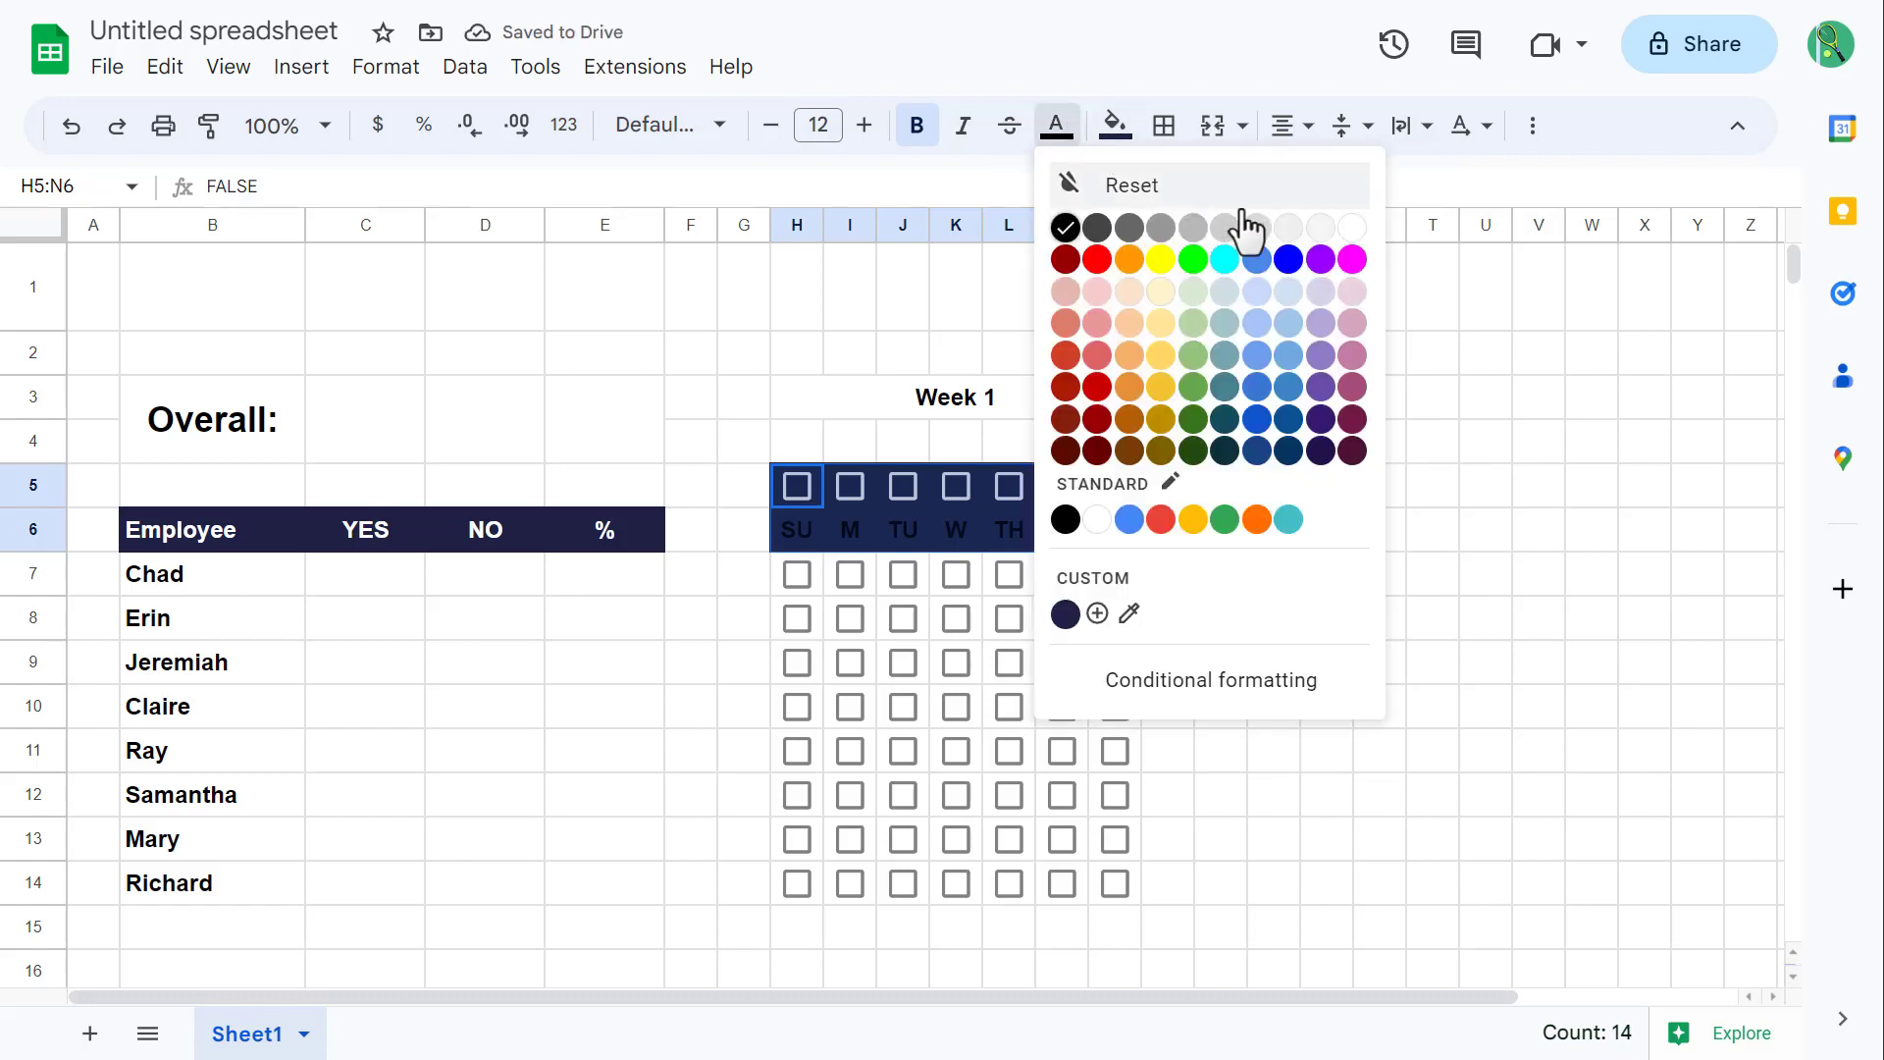
{"action": "left_click", "coordinate": [1354, 232]}
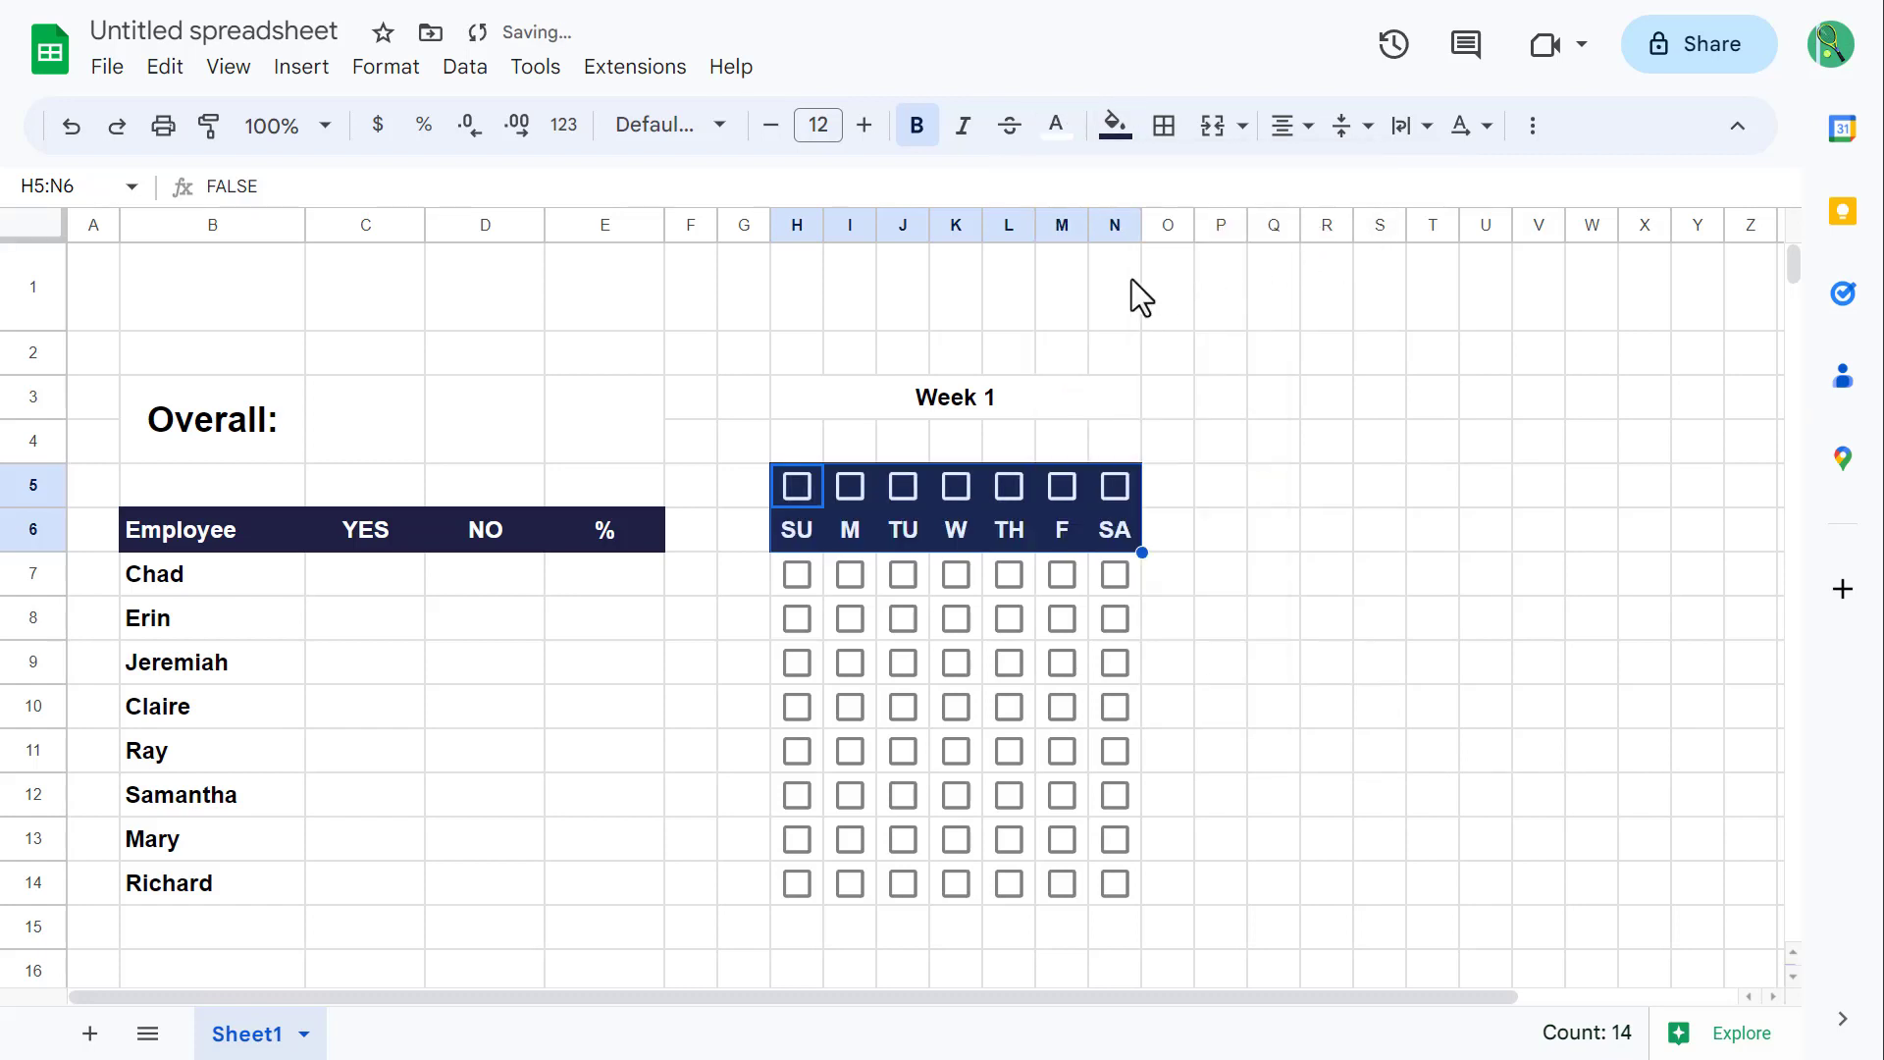
Step: Give the Week 1 title a custom green #29a36e fill with white text
{"action": "left_click", "coordinate": [812, 396]}
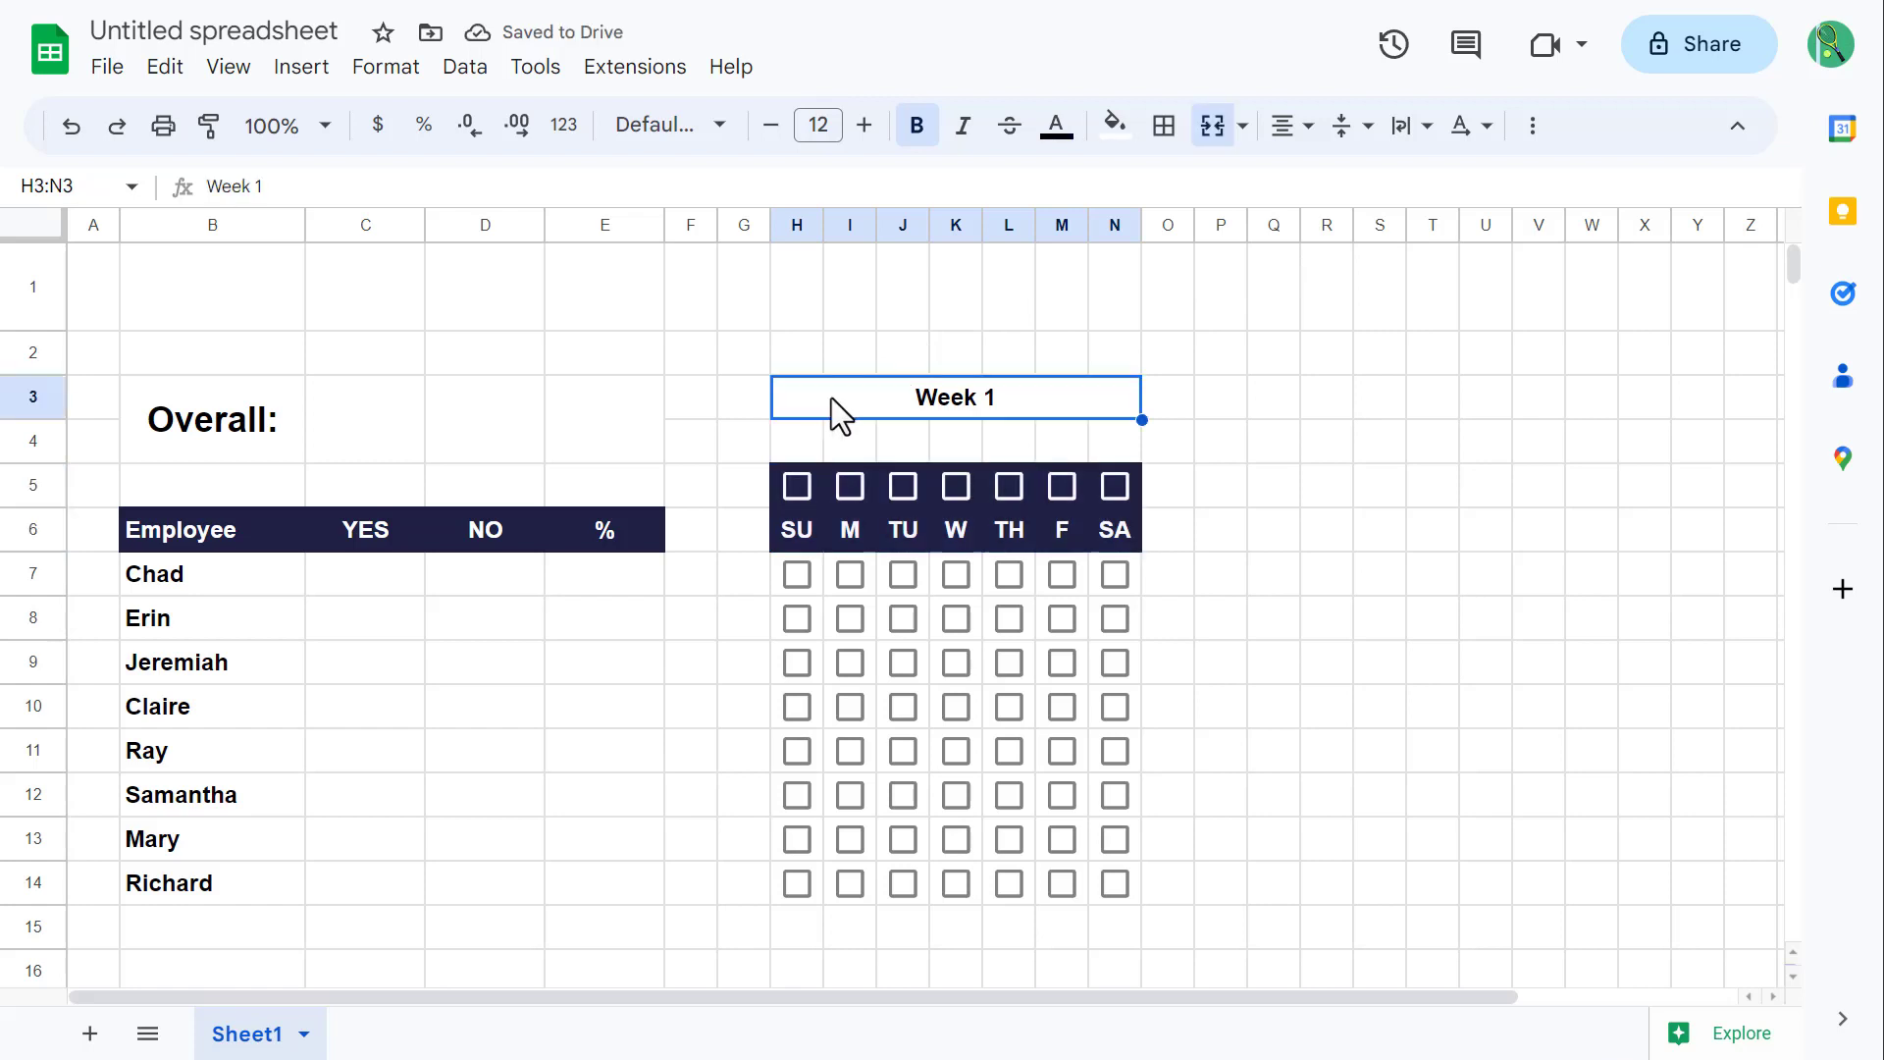
{"action": "left_click", "coordinate": [1119, 125]}
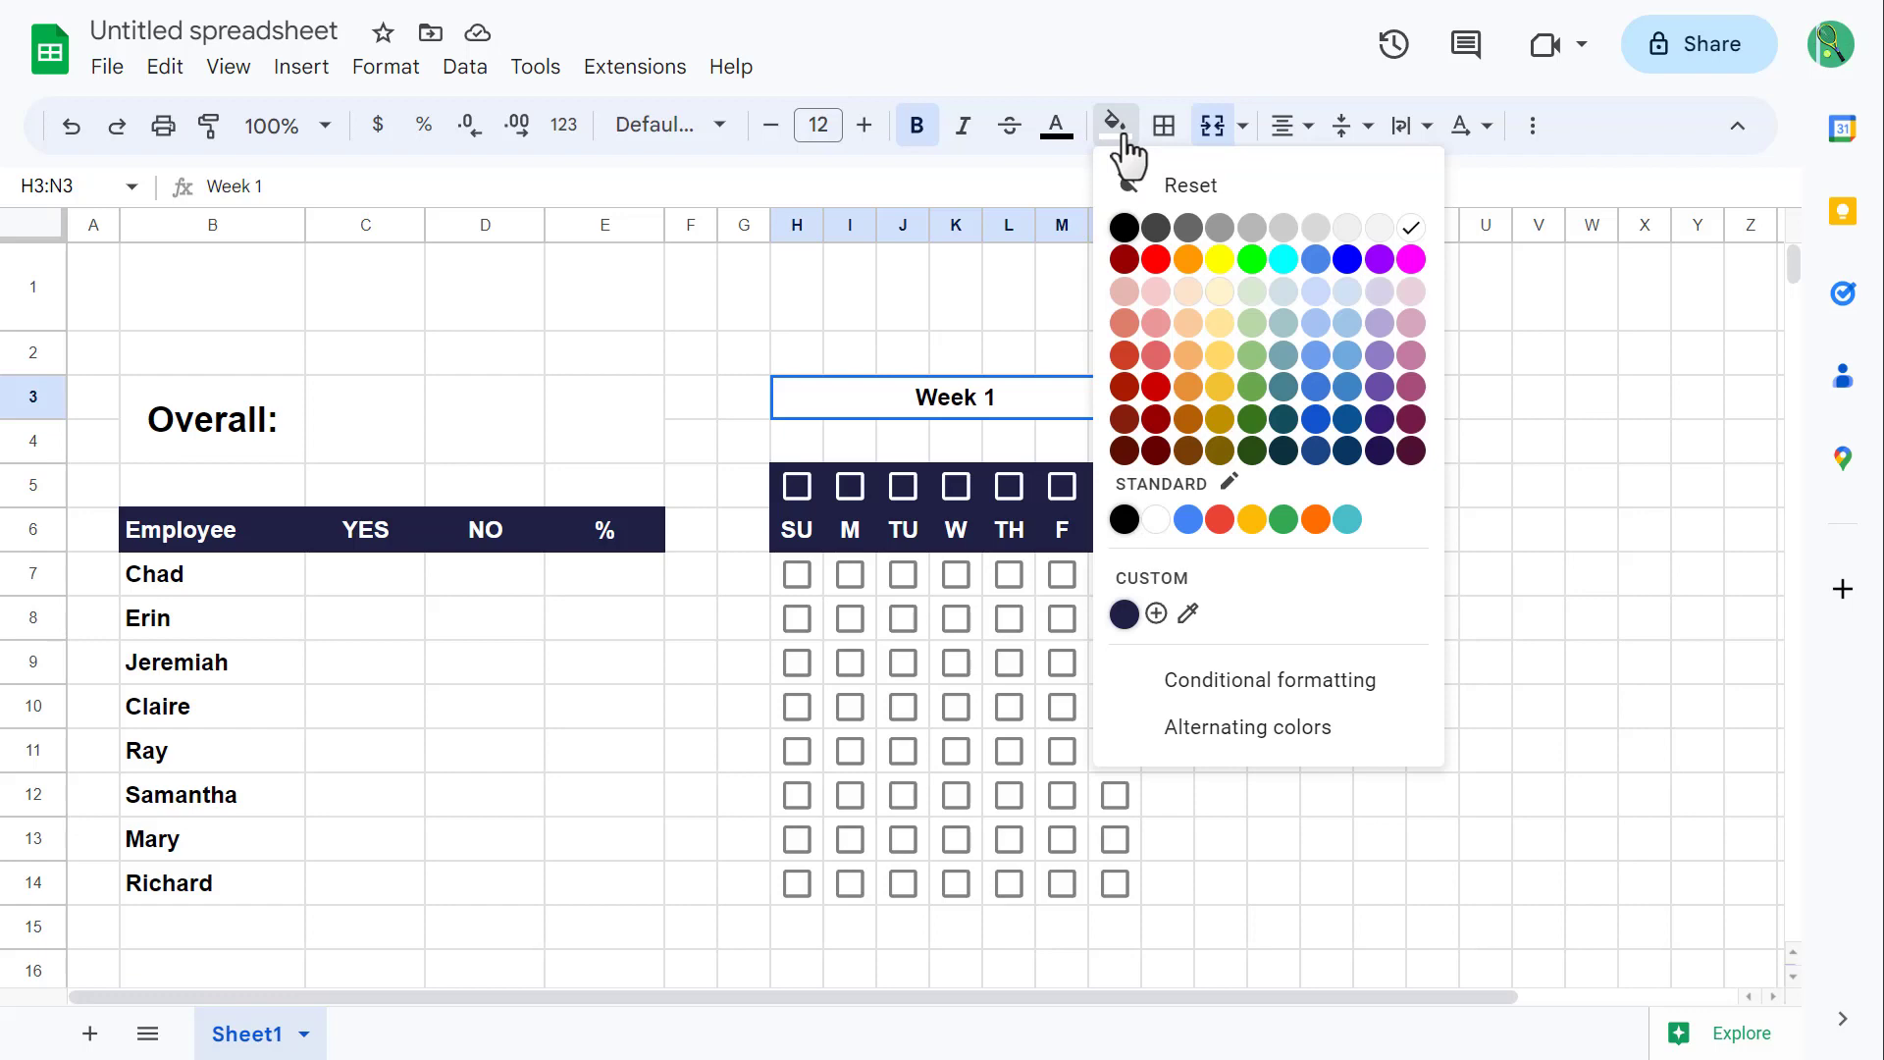
{"action": "left_click", "coordinate": [1155, 614]}
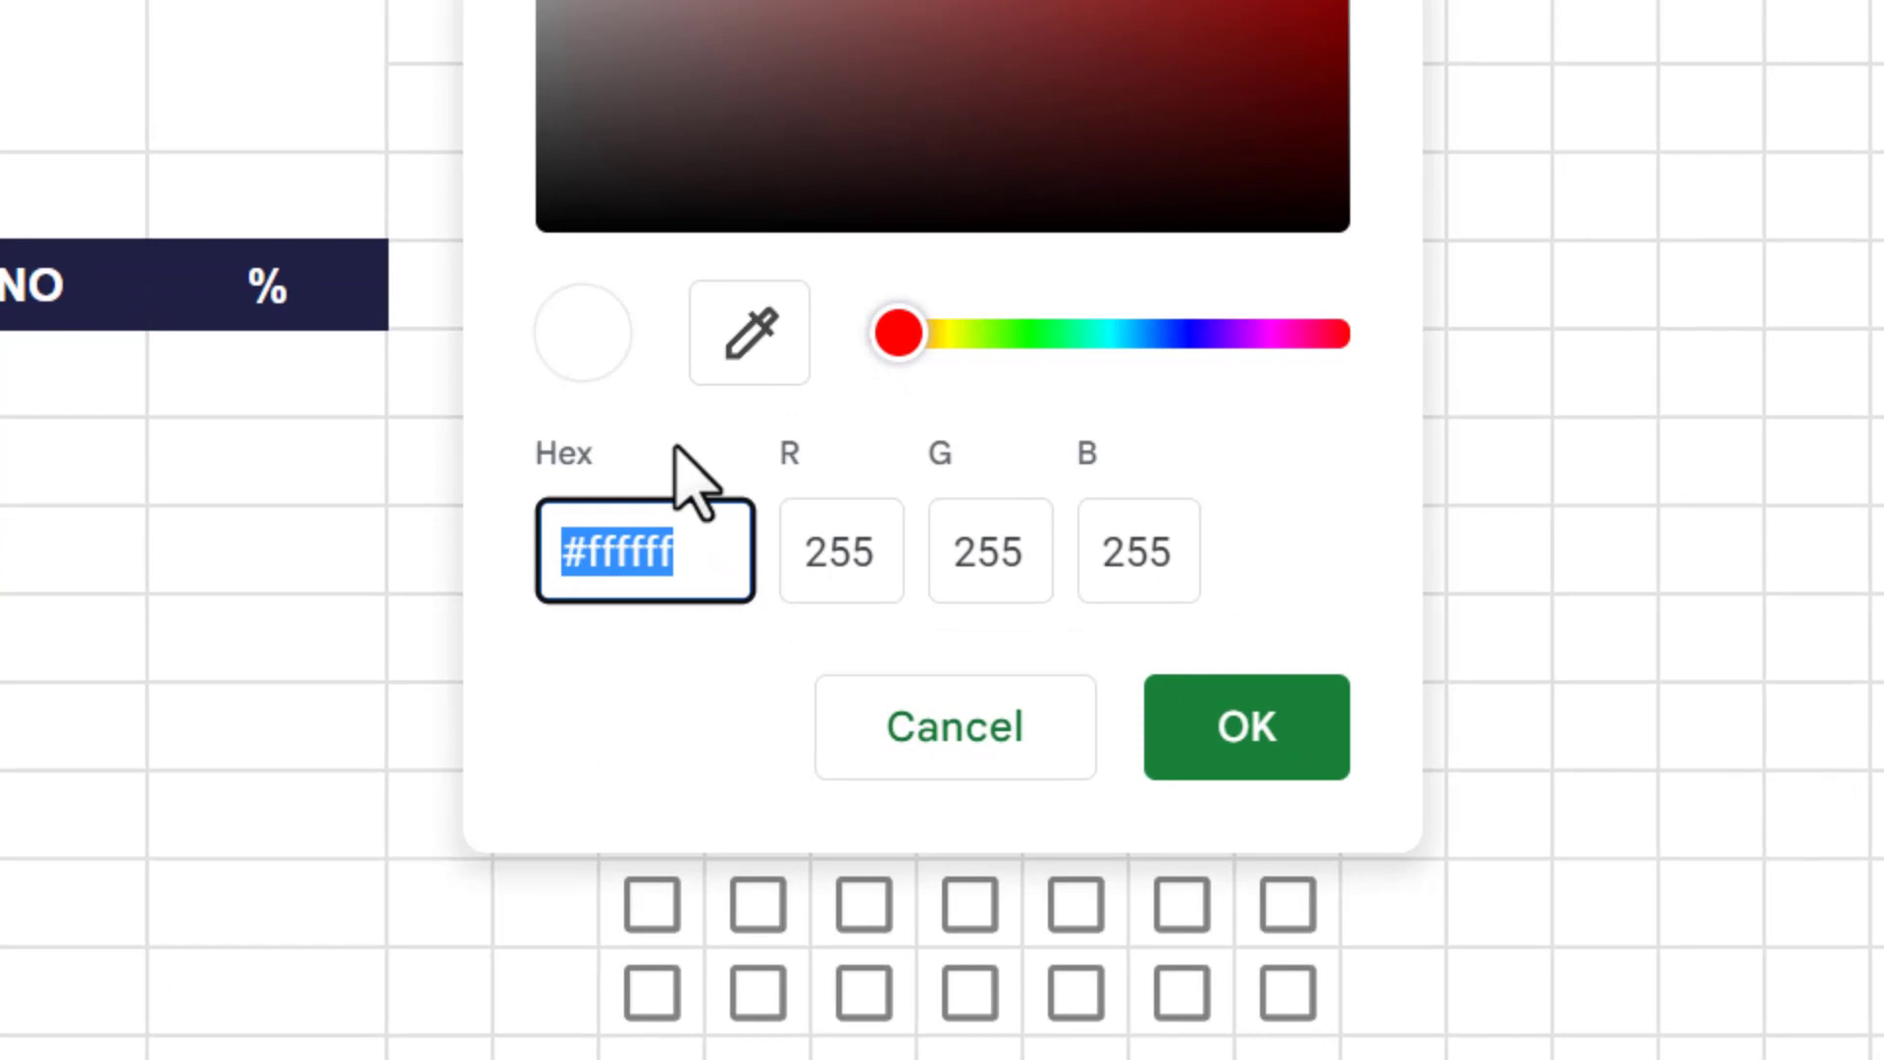
{"action": "type", "text": "#2"}
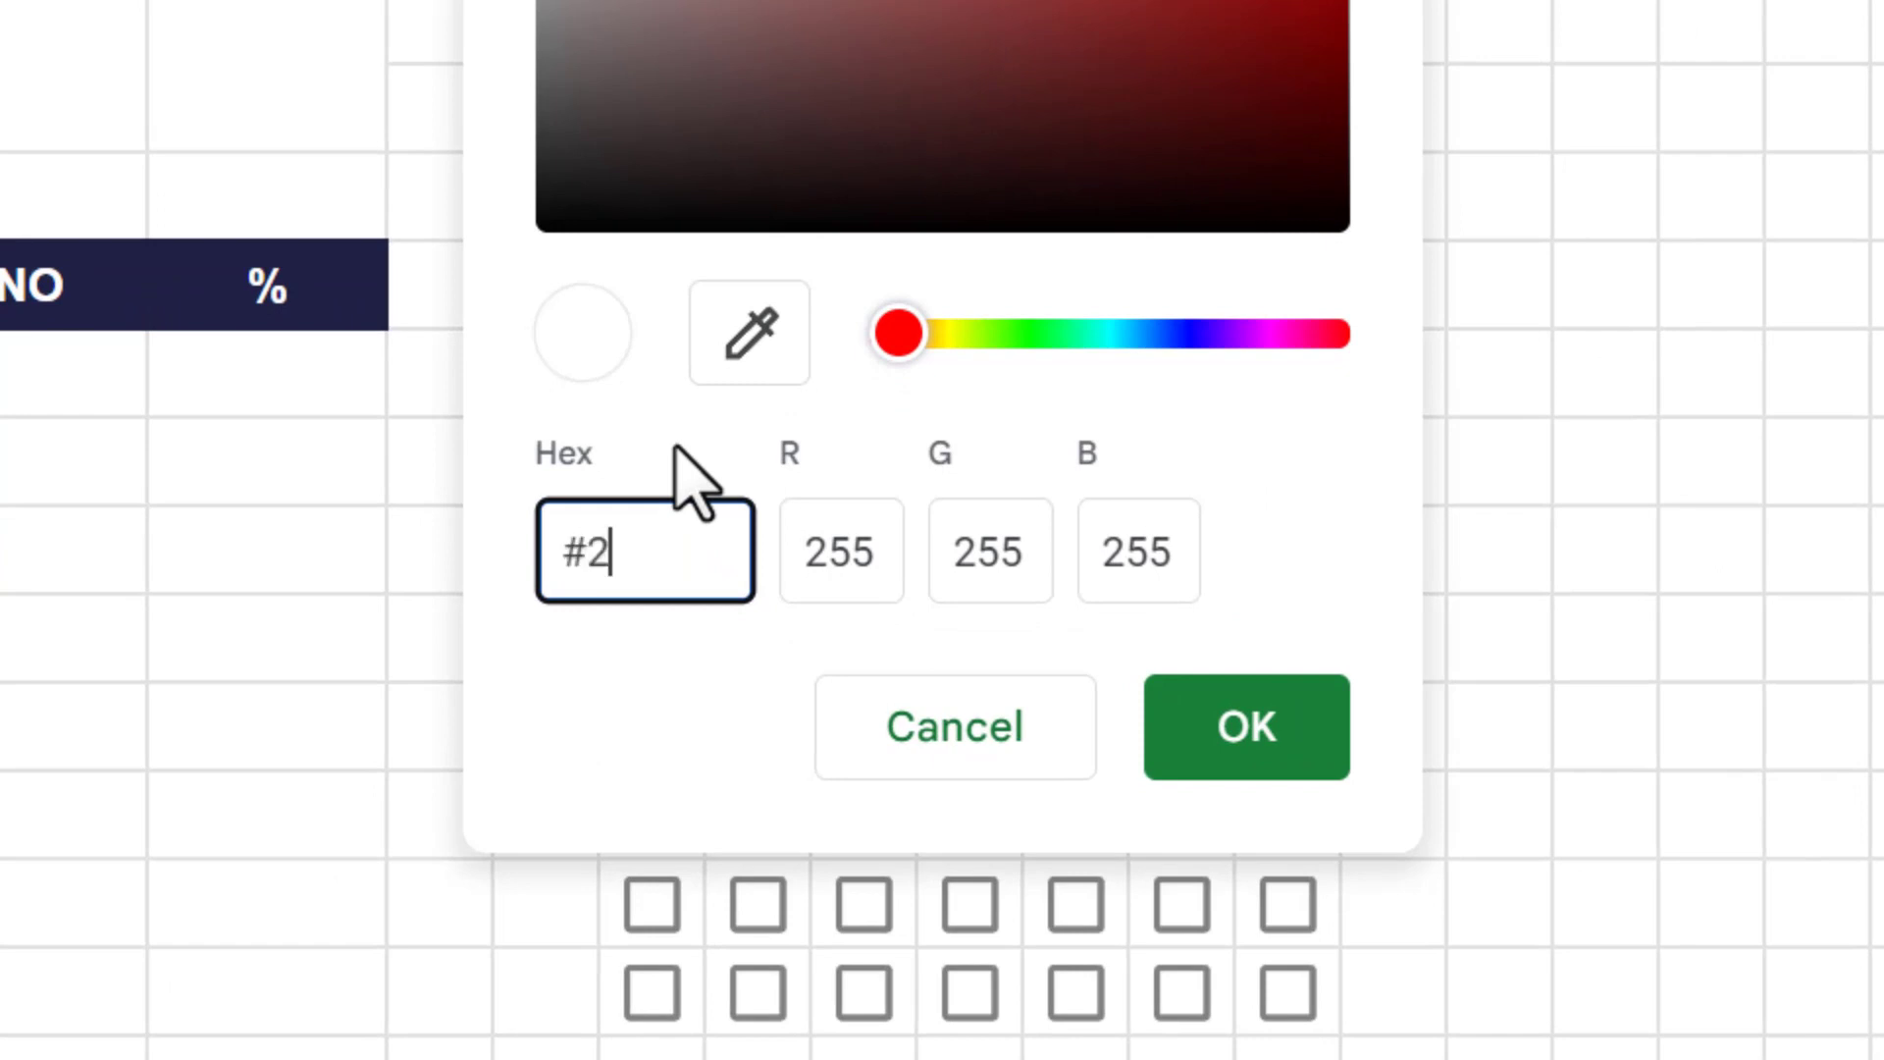
{"action": "type", "text": "9a36e"}
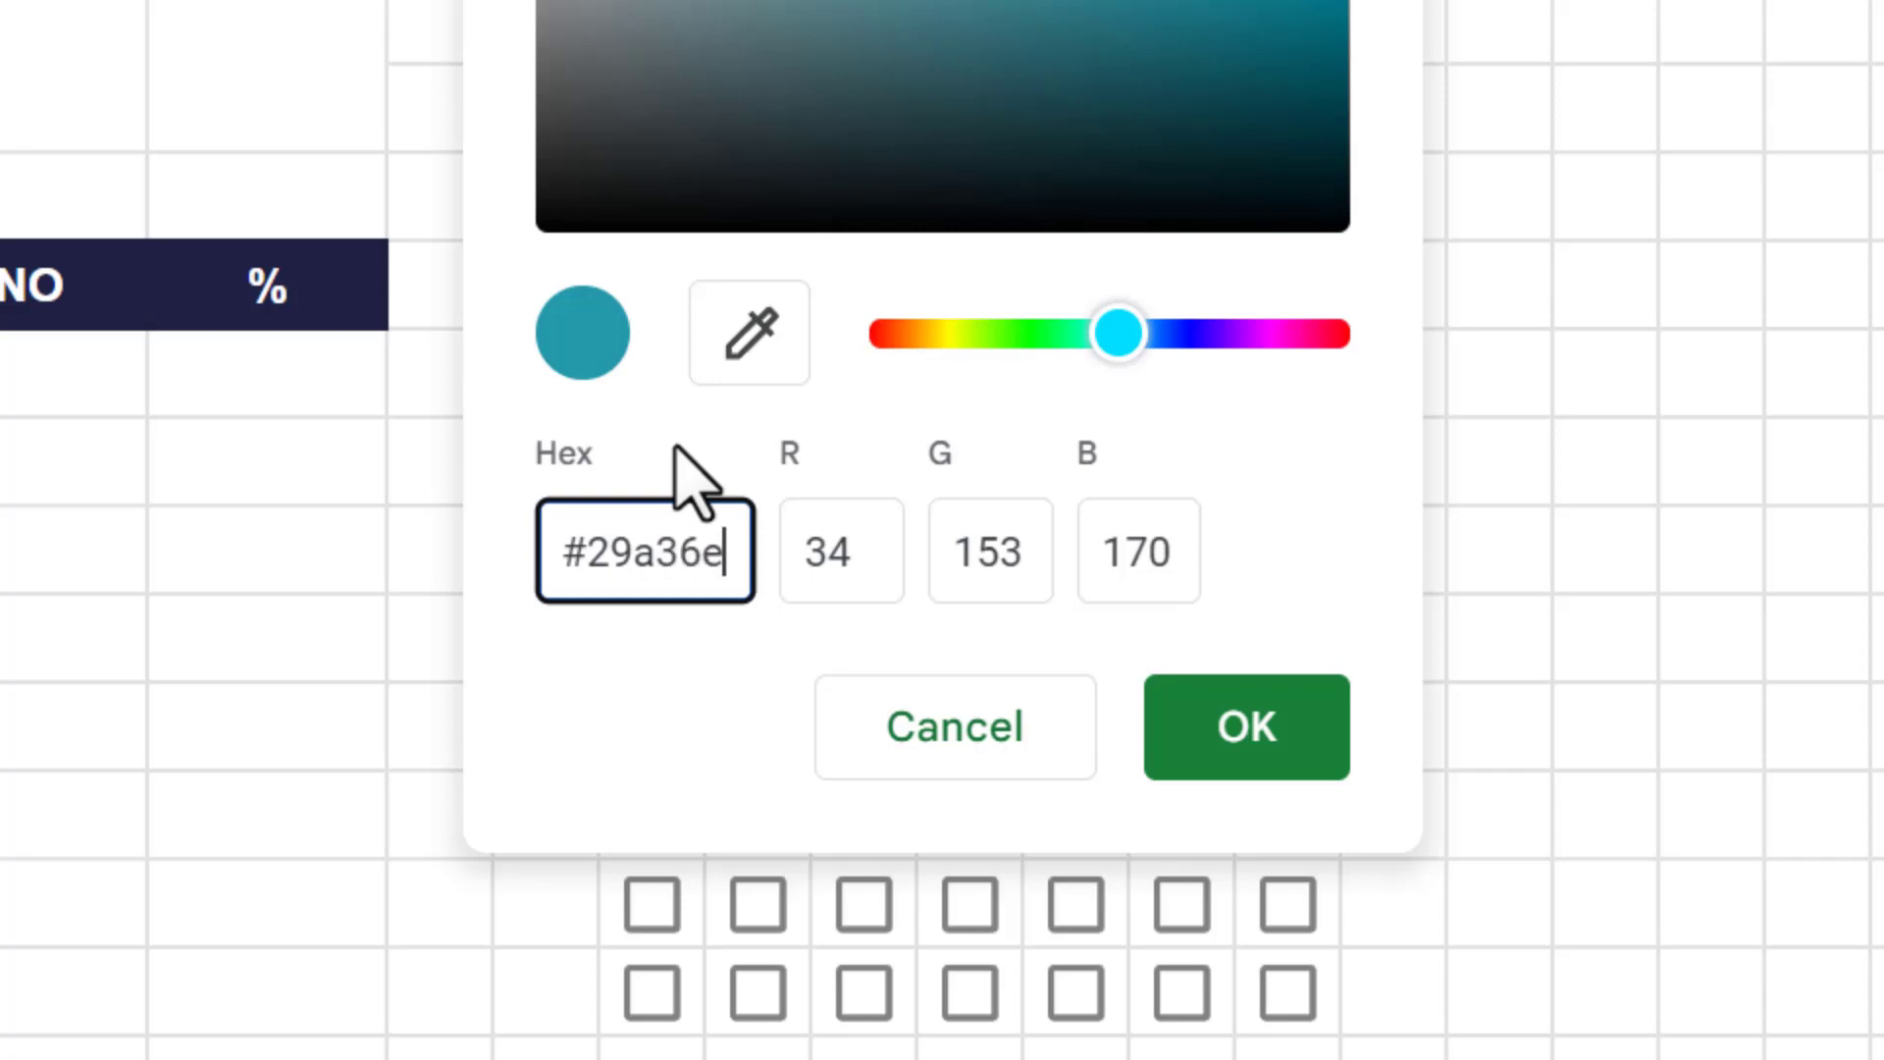
{"action": "left_click", "coordinate": [1217, 721]}
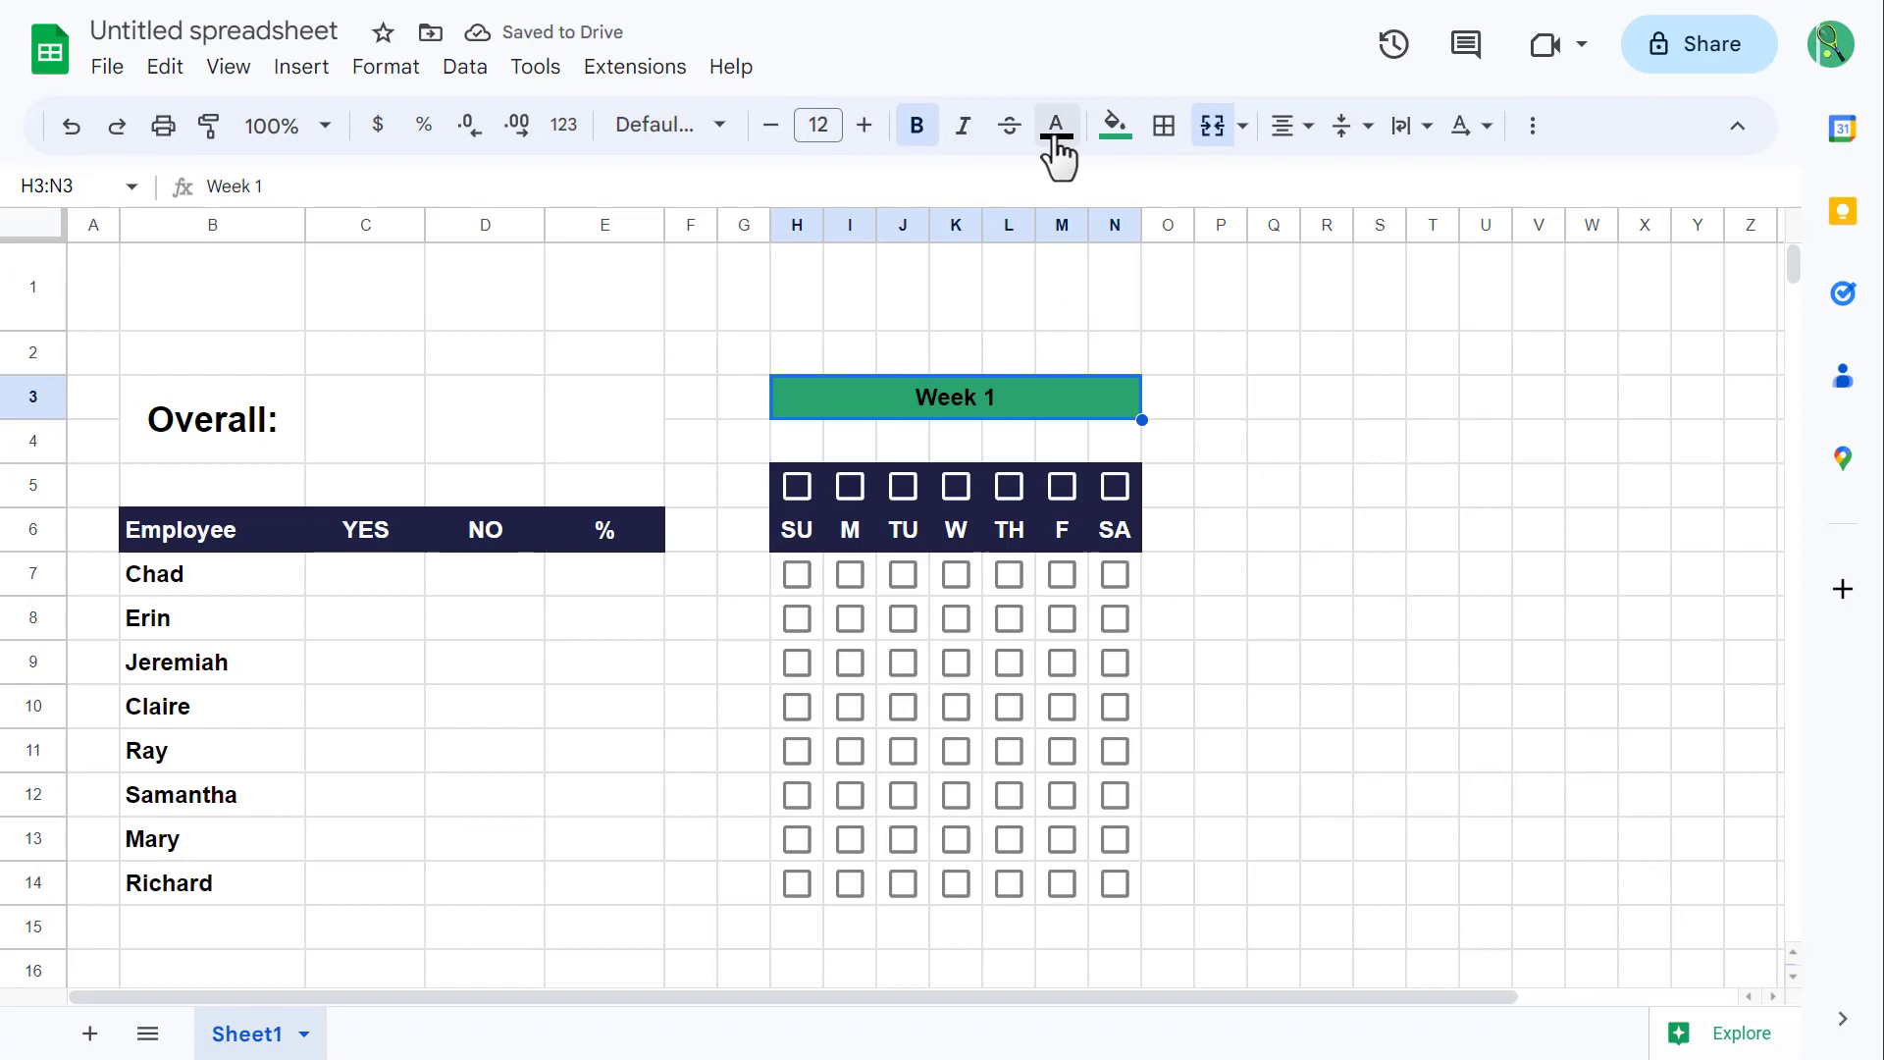
{"action": "left_click", "coordinate": [1056, 128]}
{"action": "left_click", "coordinate": [1357, 238]}
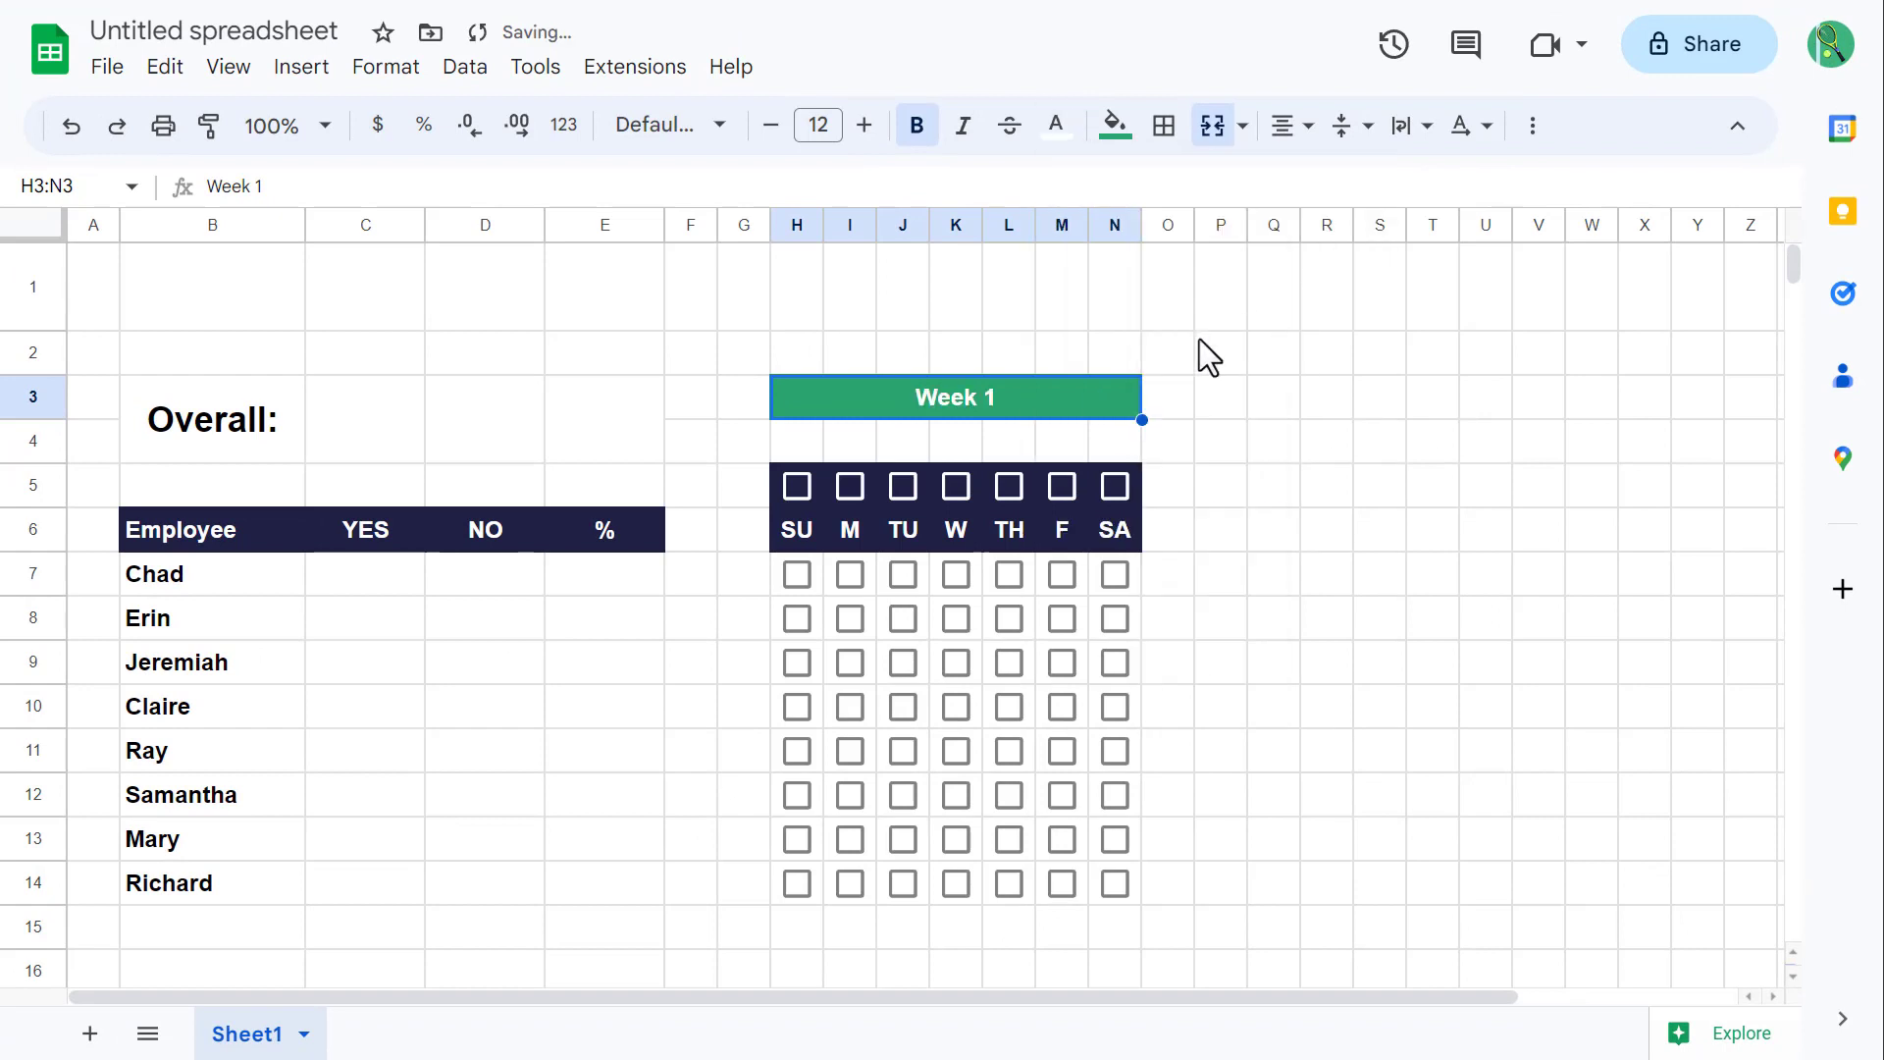
{"action": "left_click_drag", "start_coordinate": [289, 416], "coordinate": [600, 416]}
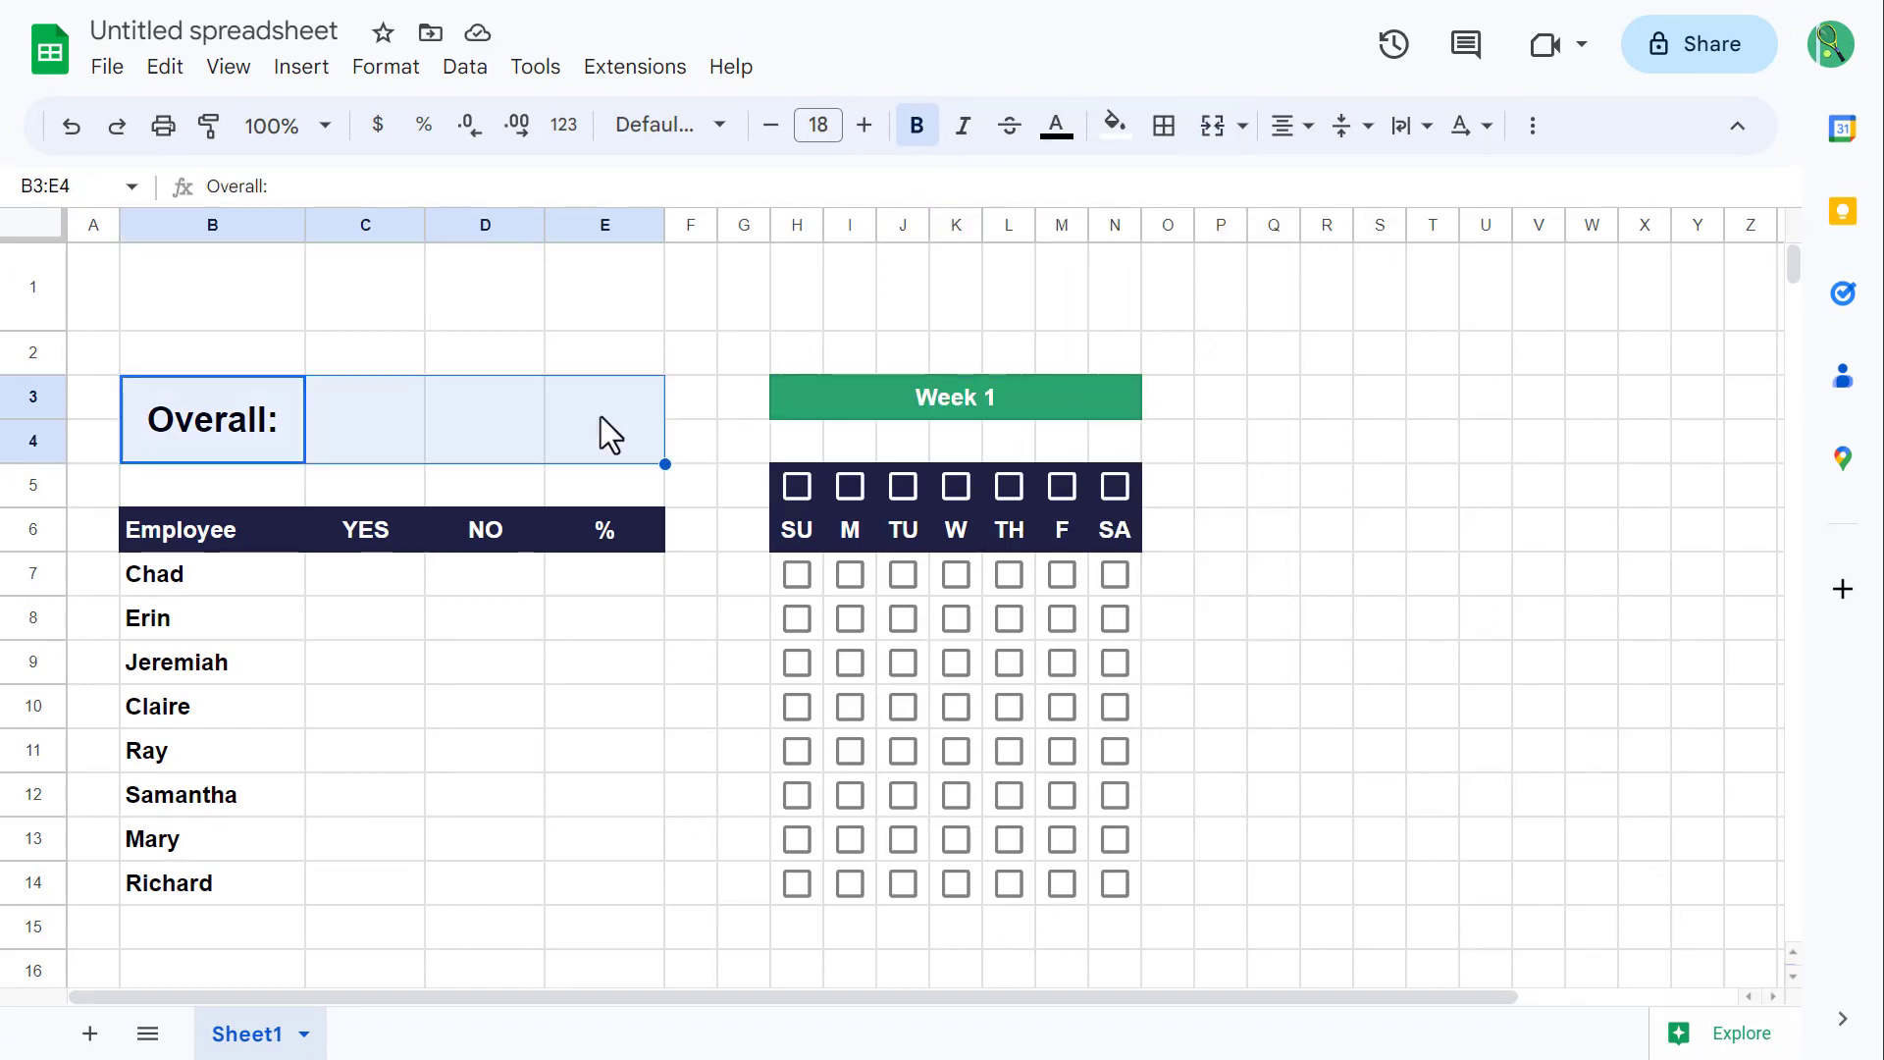
Step: Fill the Overall: block B3:E4 navy with white text
{"action": "left_click", "coordinate": [1115, 124]}
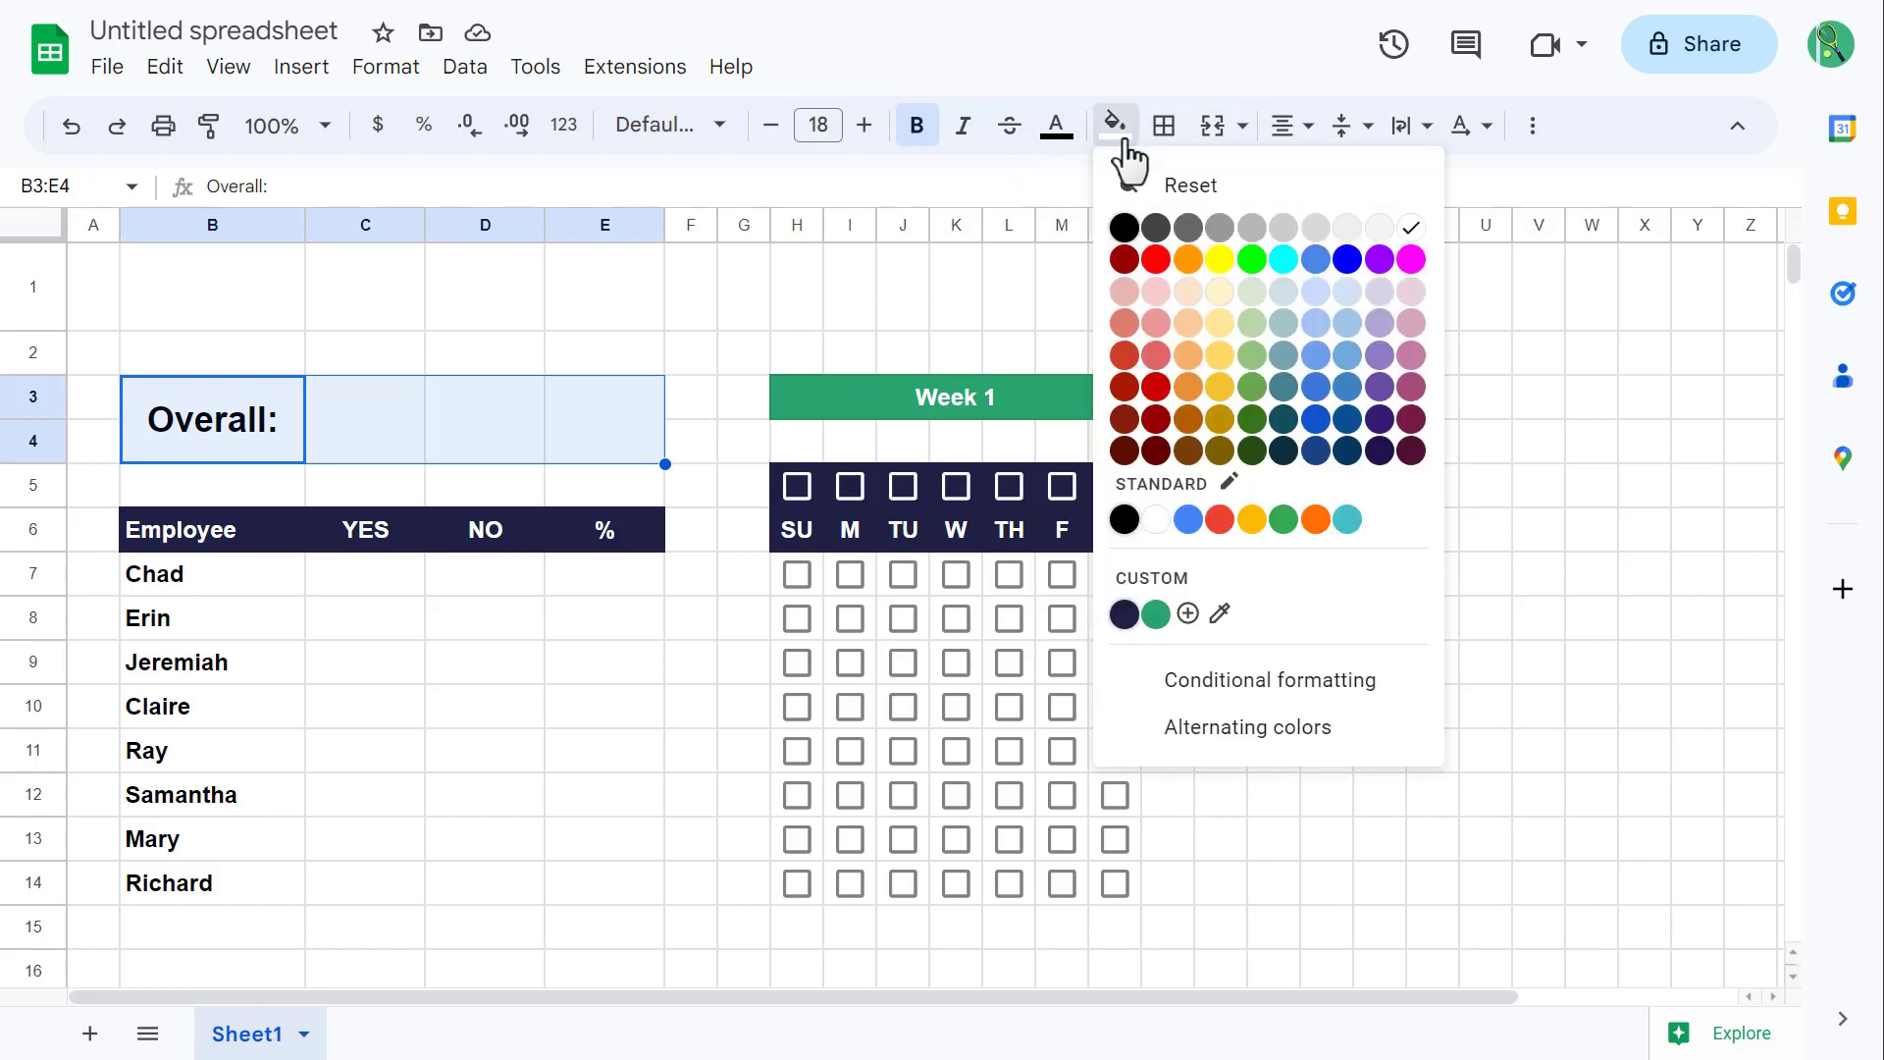
{"action": "left_click", "coordinate": [1125, 614]}
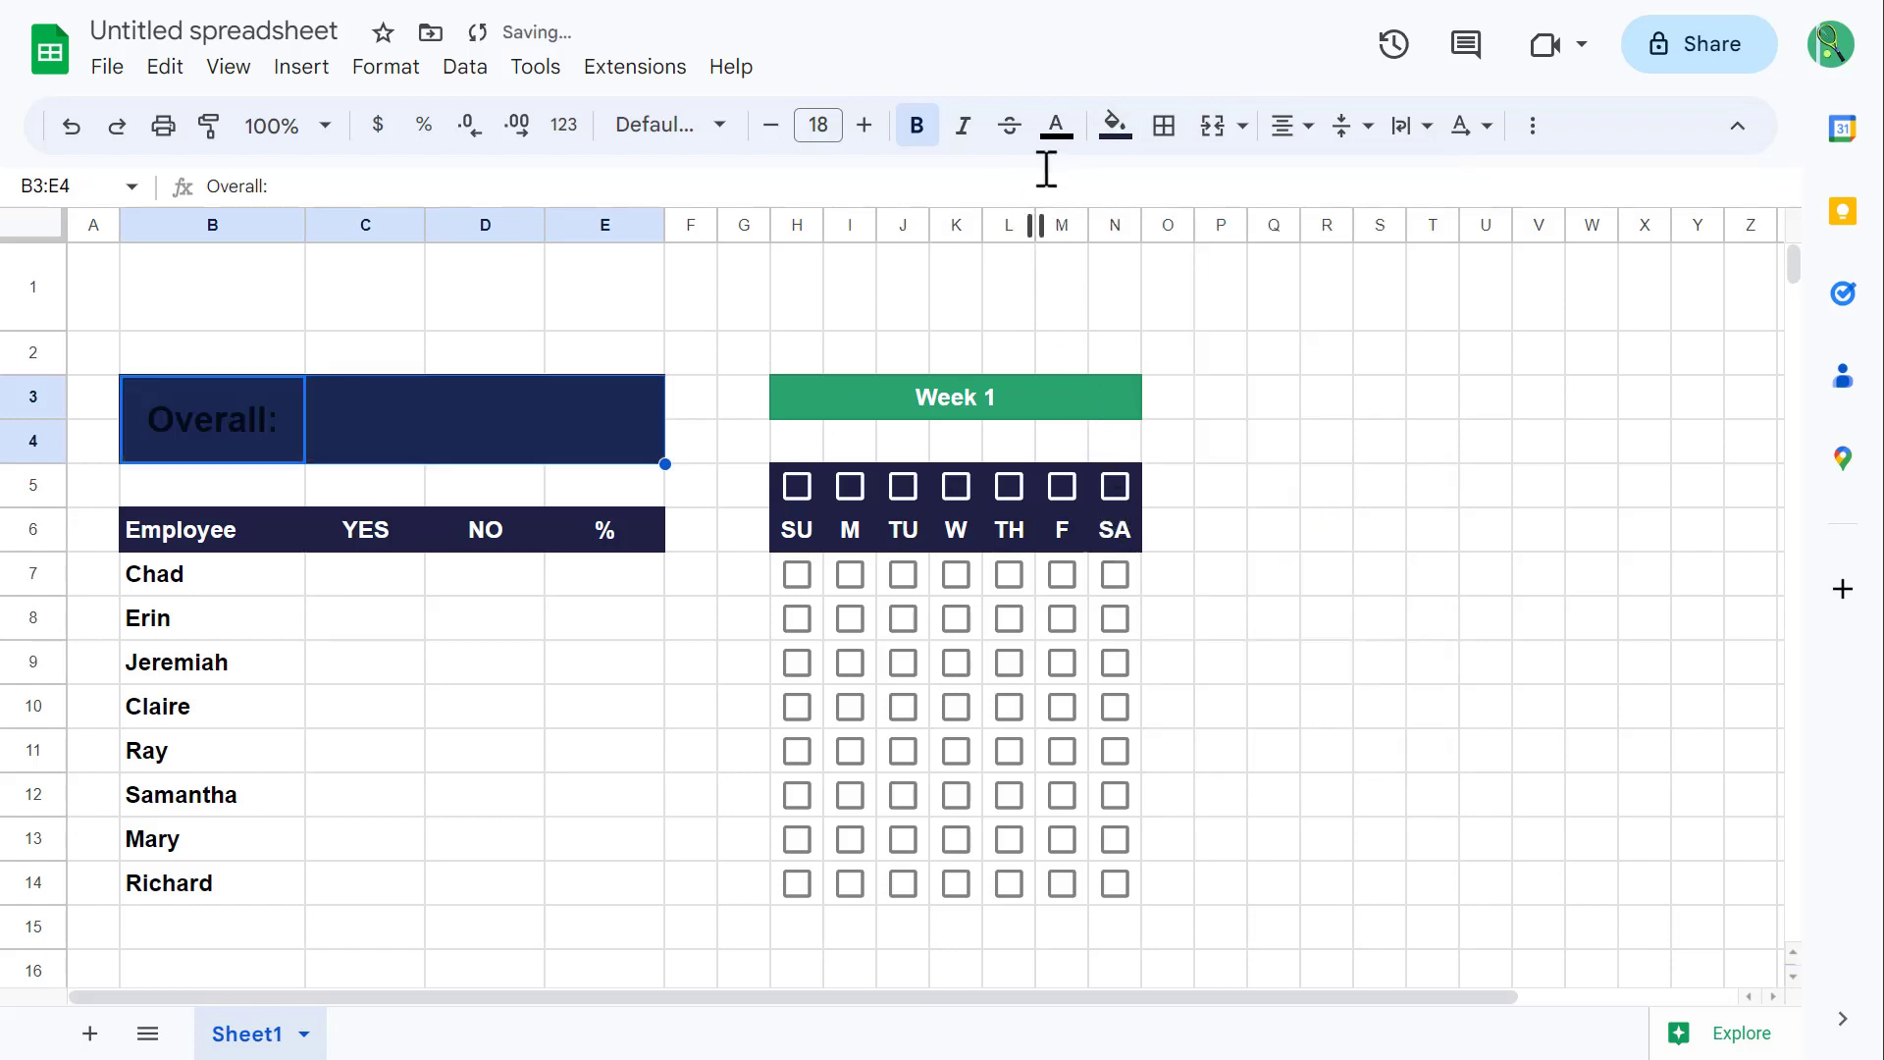
{"action": "left_click", "coordinate": [1056, 128]}
{"action": "left_click", "coordinate": [1351, 232]}
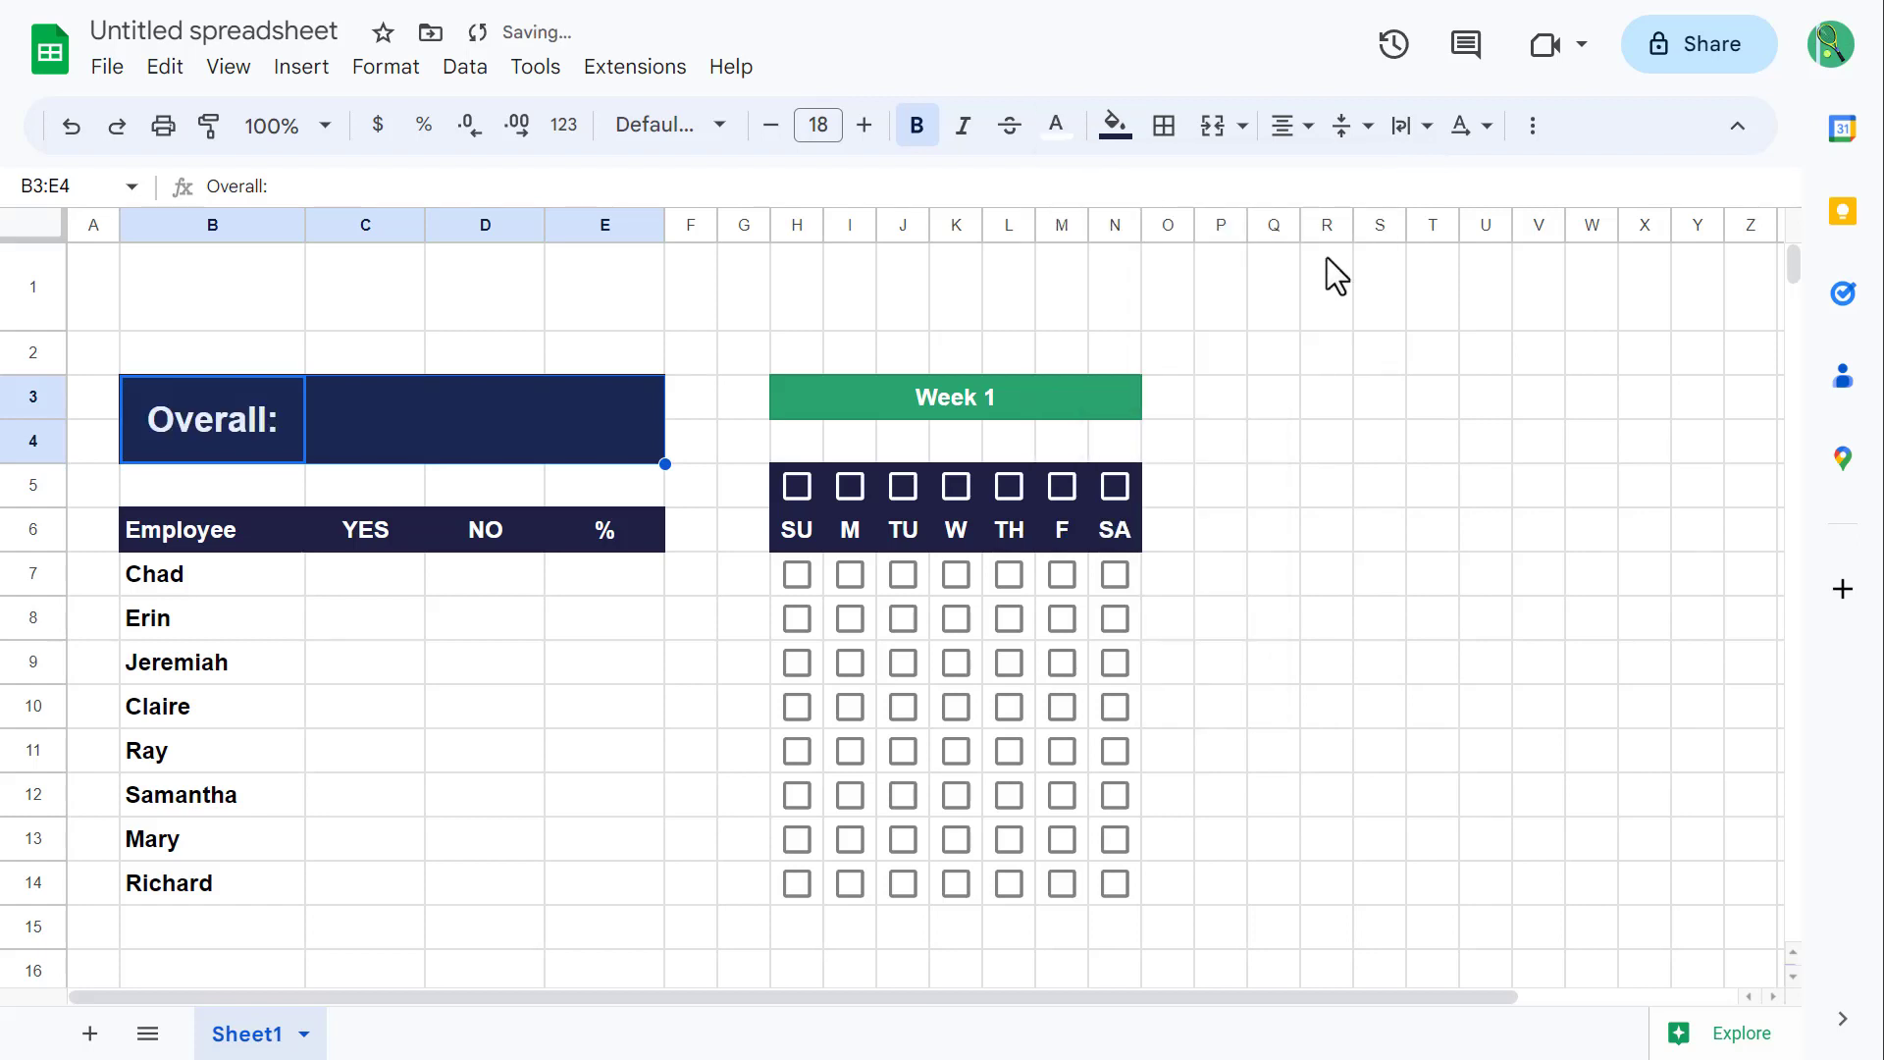
Step: Add white vertical borders between the cells of the Overall: block
{"action": "left_click", "coordinate": [1163, 128]}
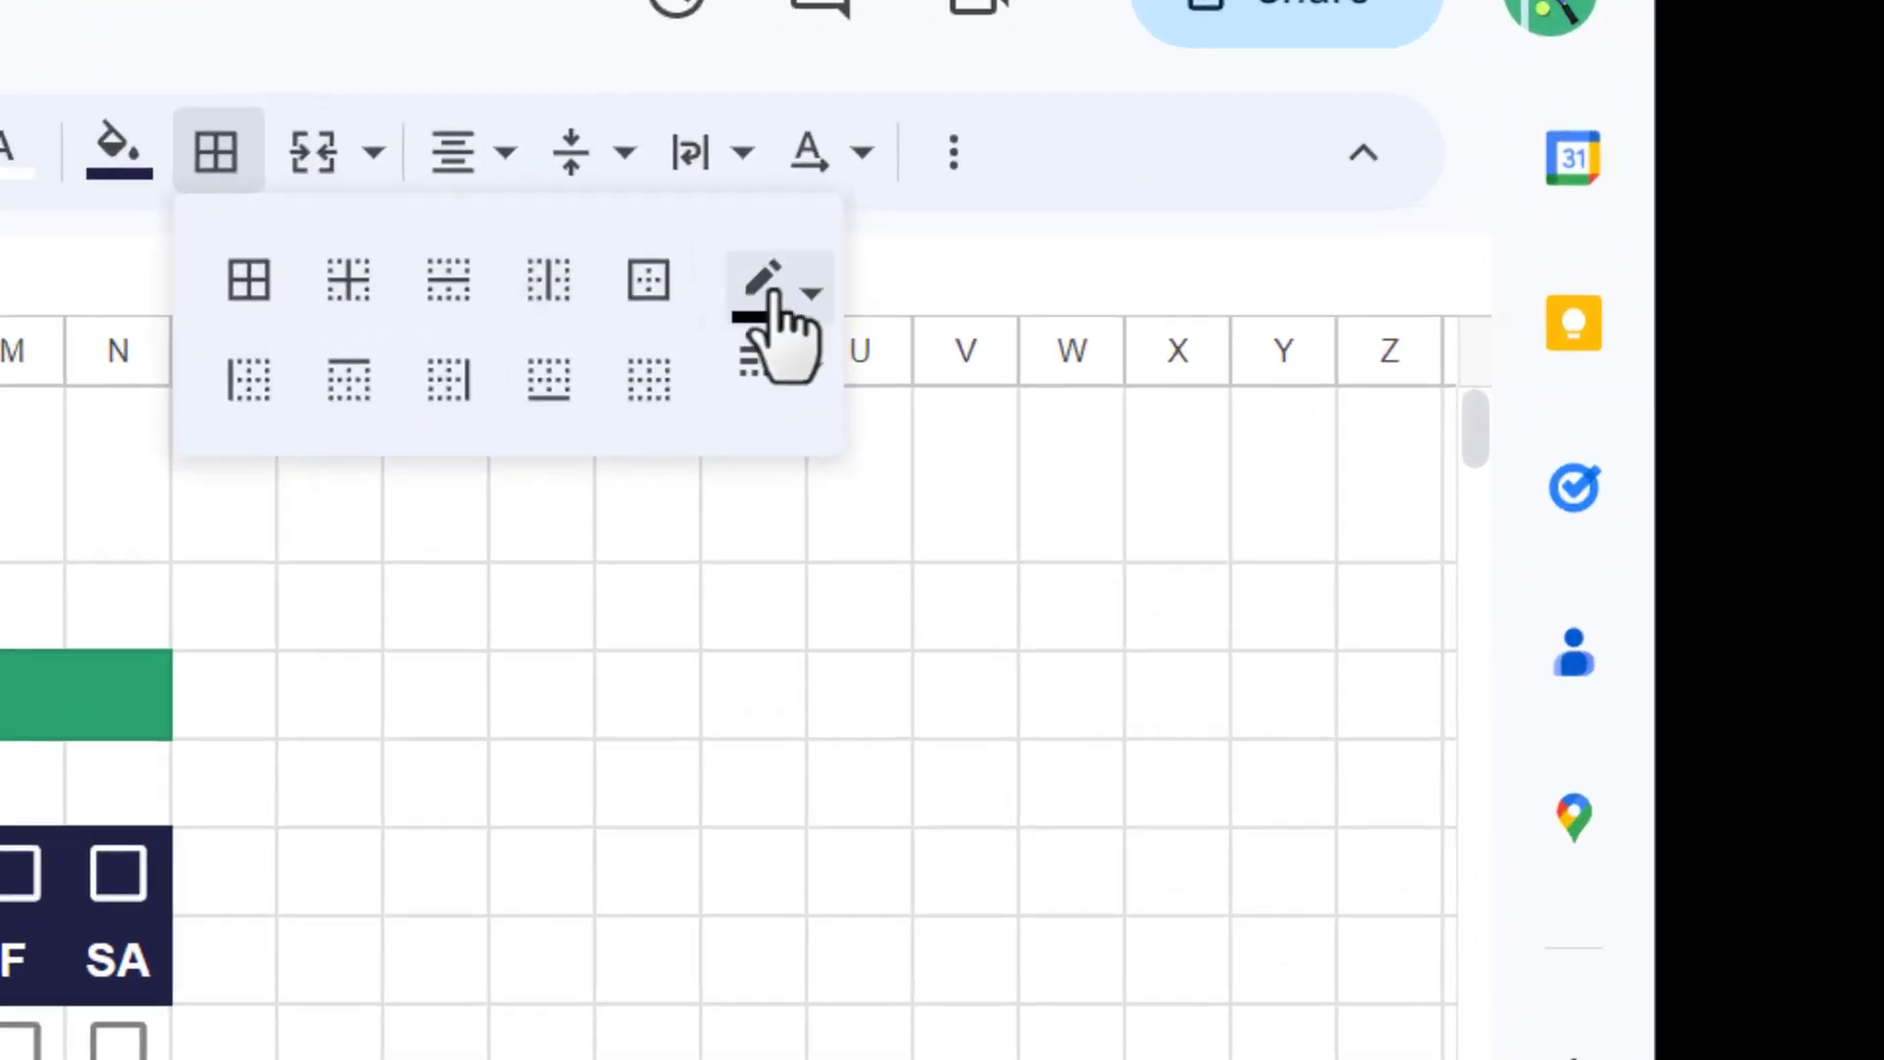
{"action": "left_click", "coordinate": [775, 319]}
{"action": "left_click", "coordinate": [1349, 485]}
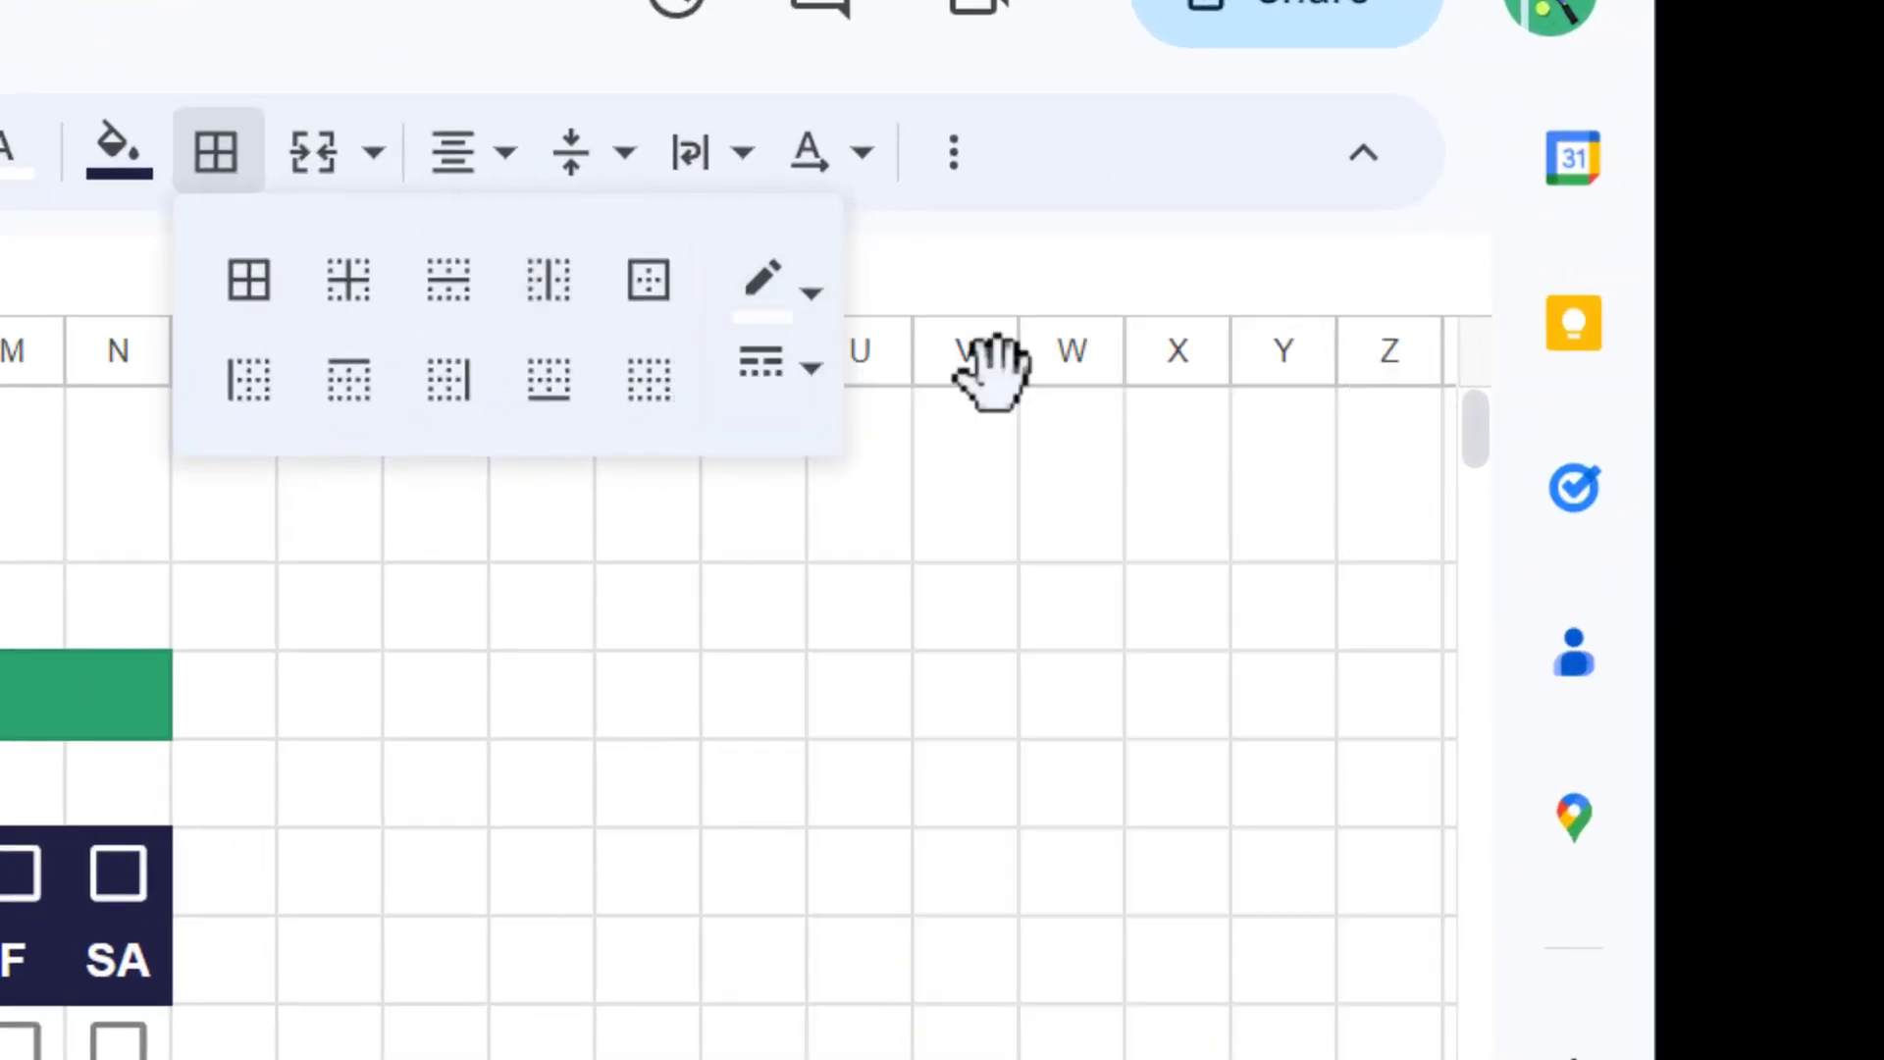
{"action": "left_click", "coordinate": [549, 284]}
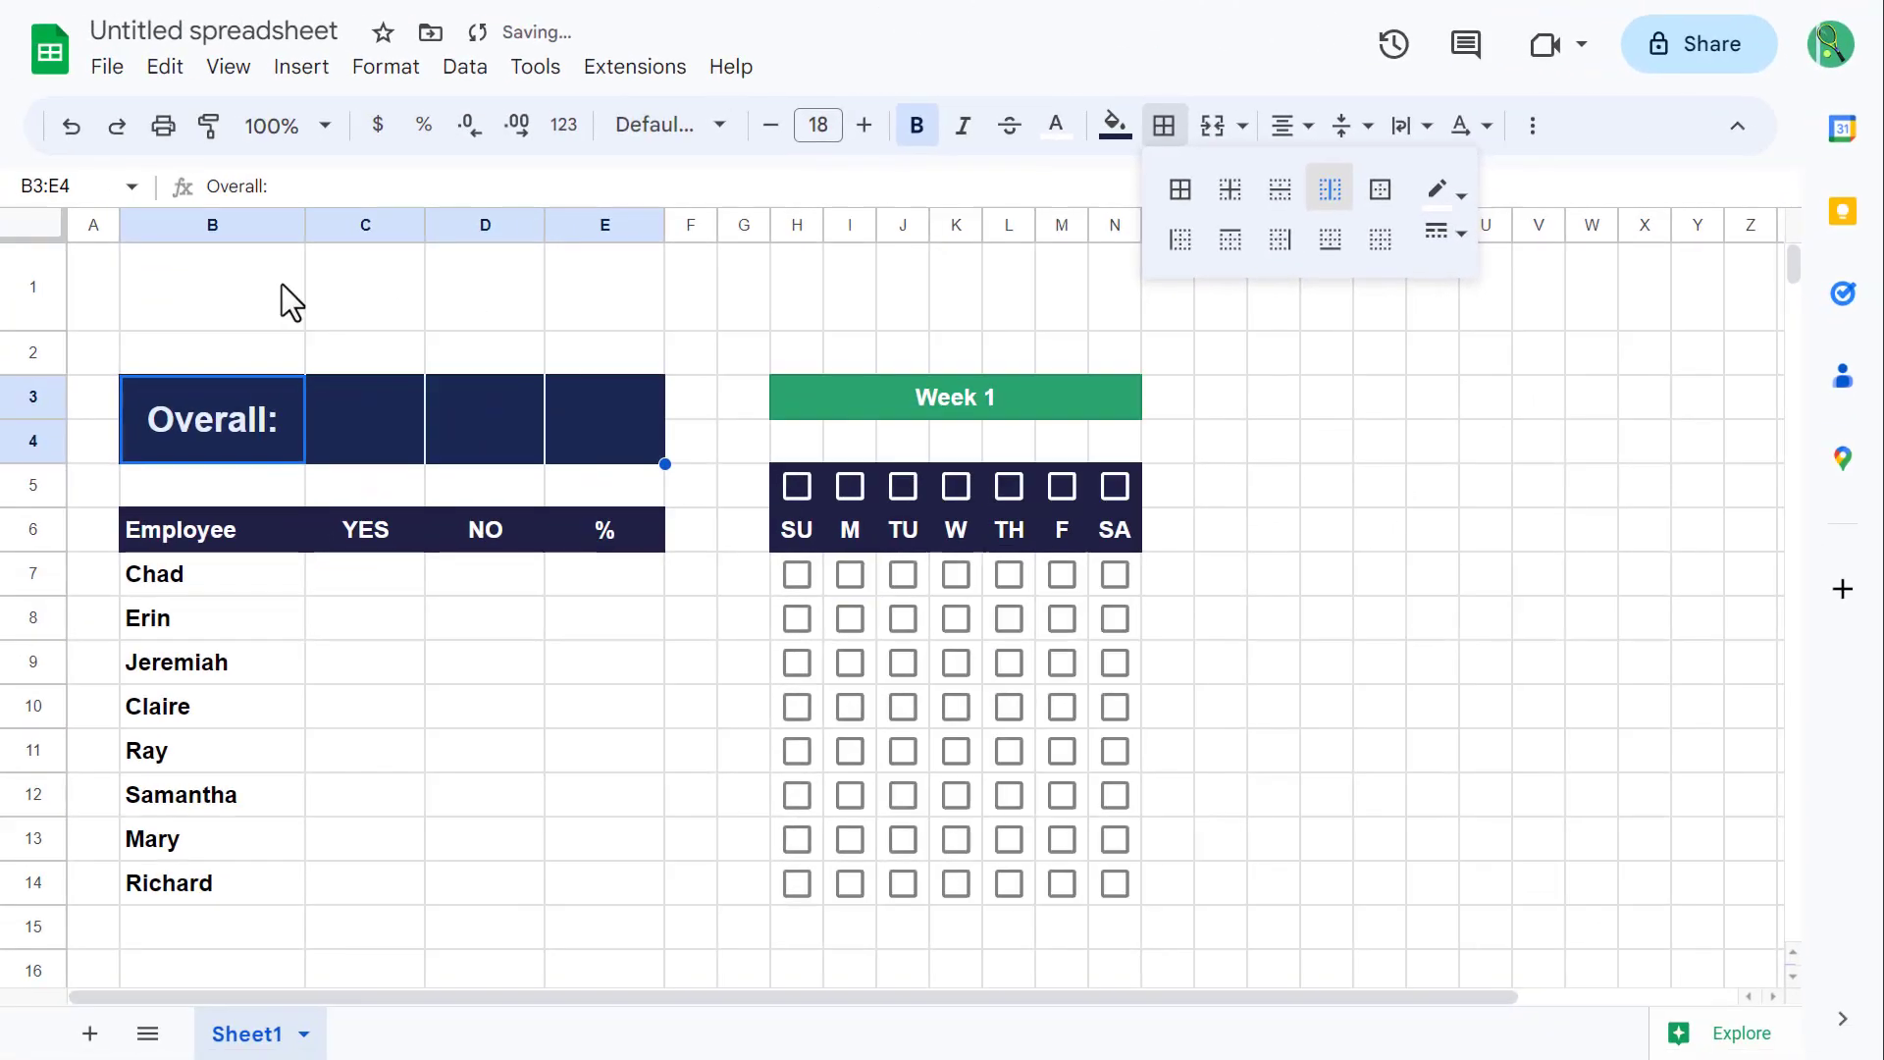
{"action": "left_click", "coordinate": [229, 280]}
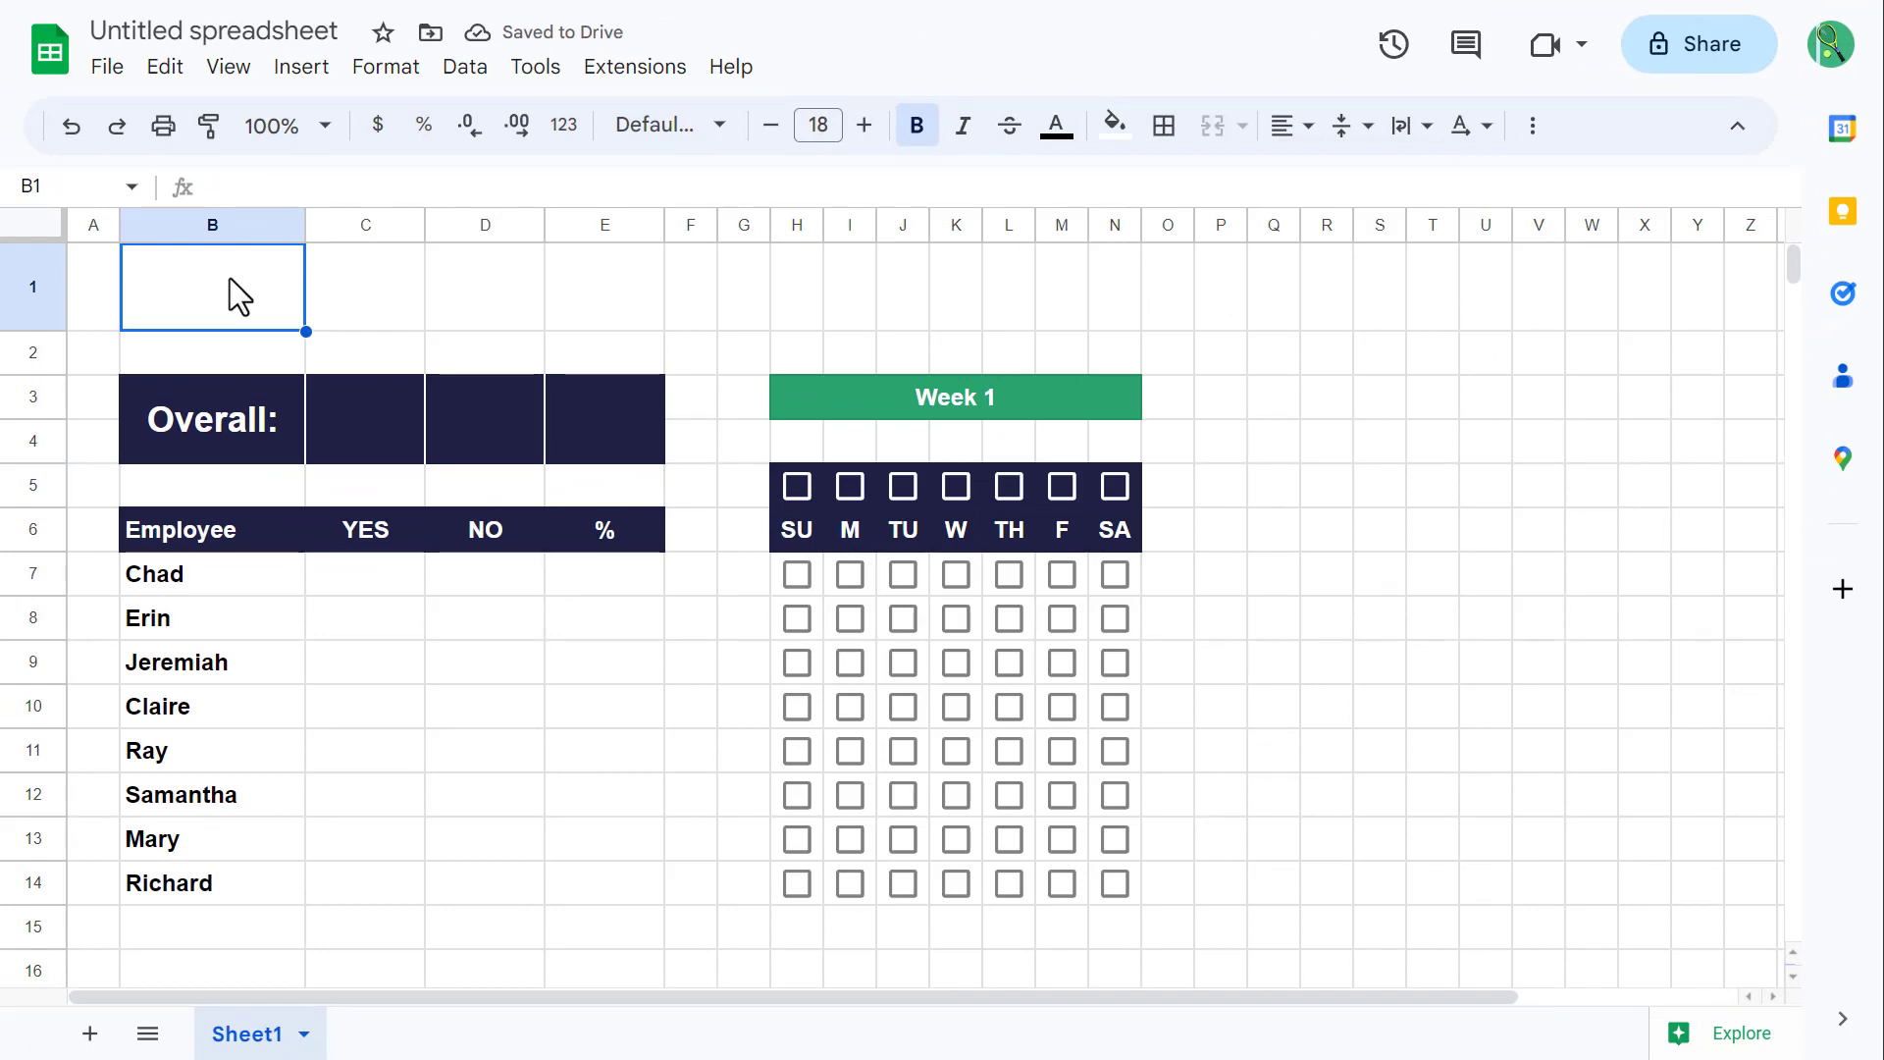
Step: Copy the Week 1 grid H3:N14 and paste copies at P3 and X3
{"action": "left_click_drag", "start_coordinate": [811, 403], "coordinate": [1097, 885]}
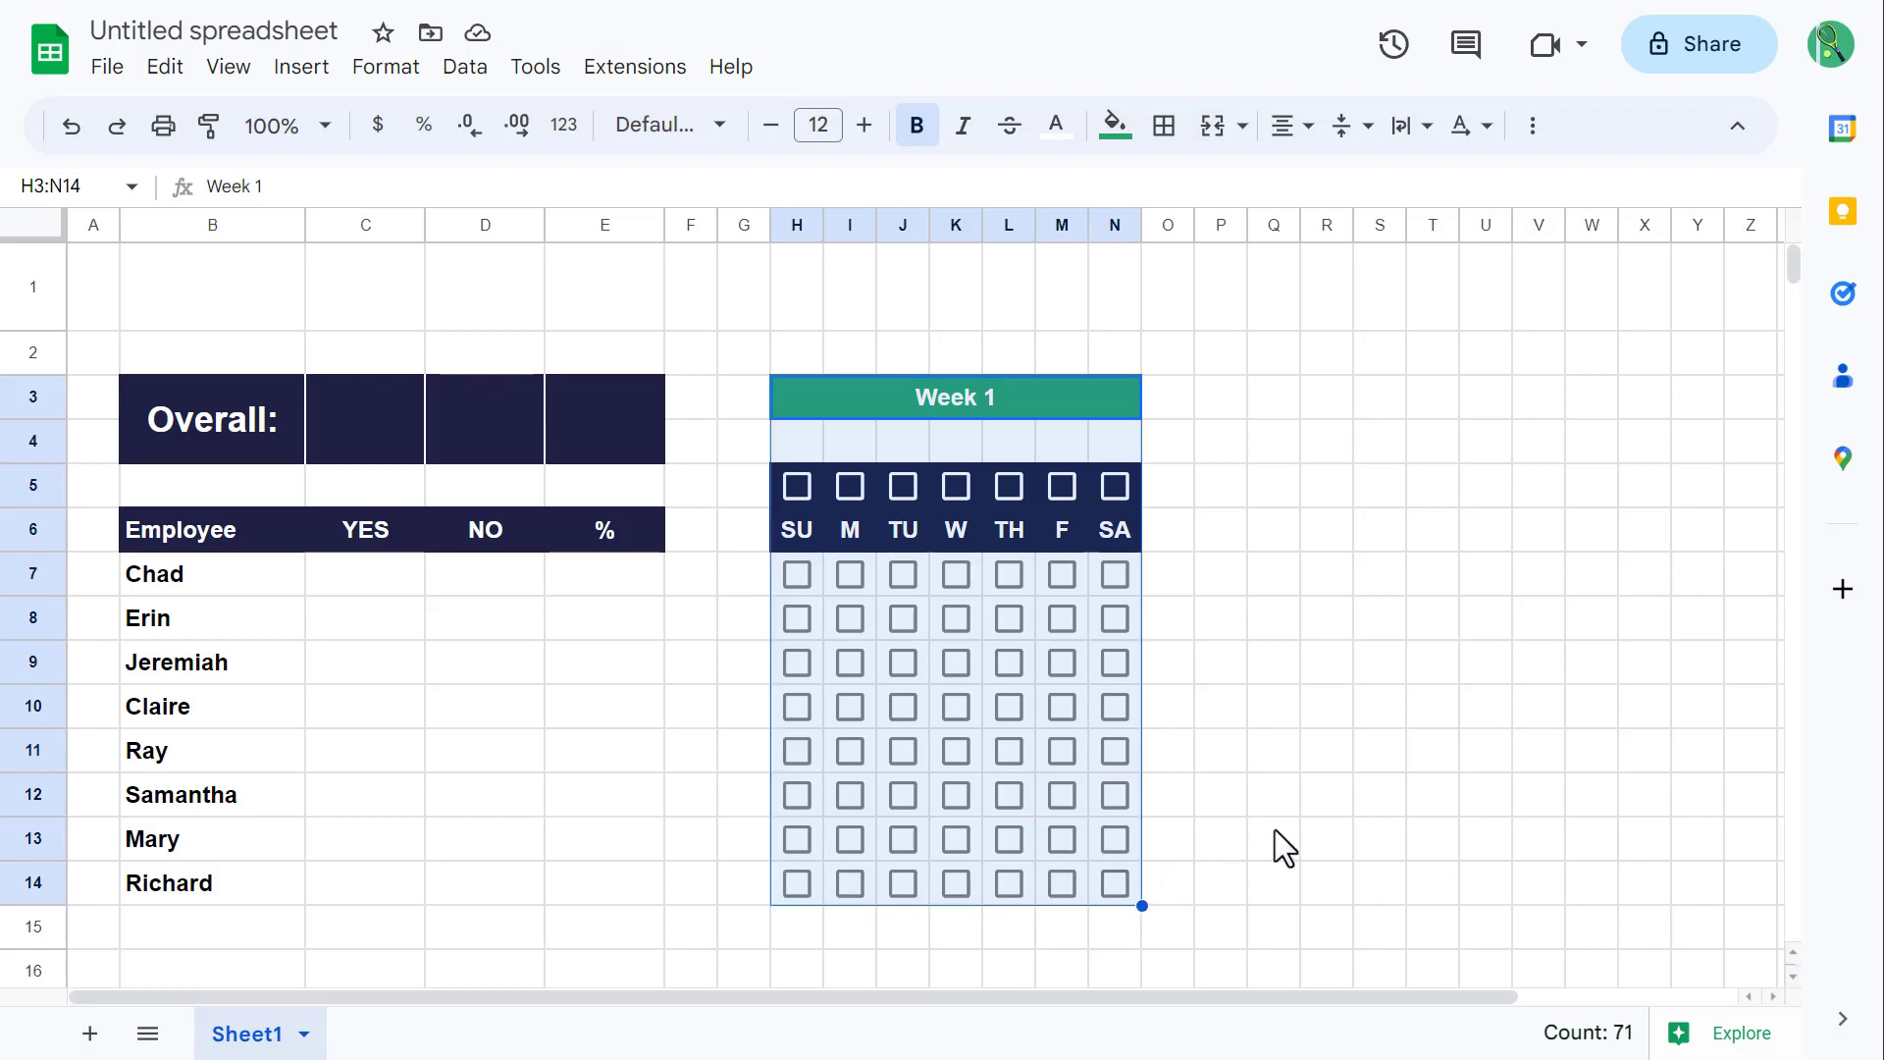
{"action": "key", "text": "ctrl+c"}
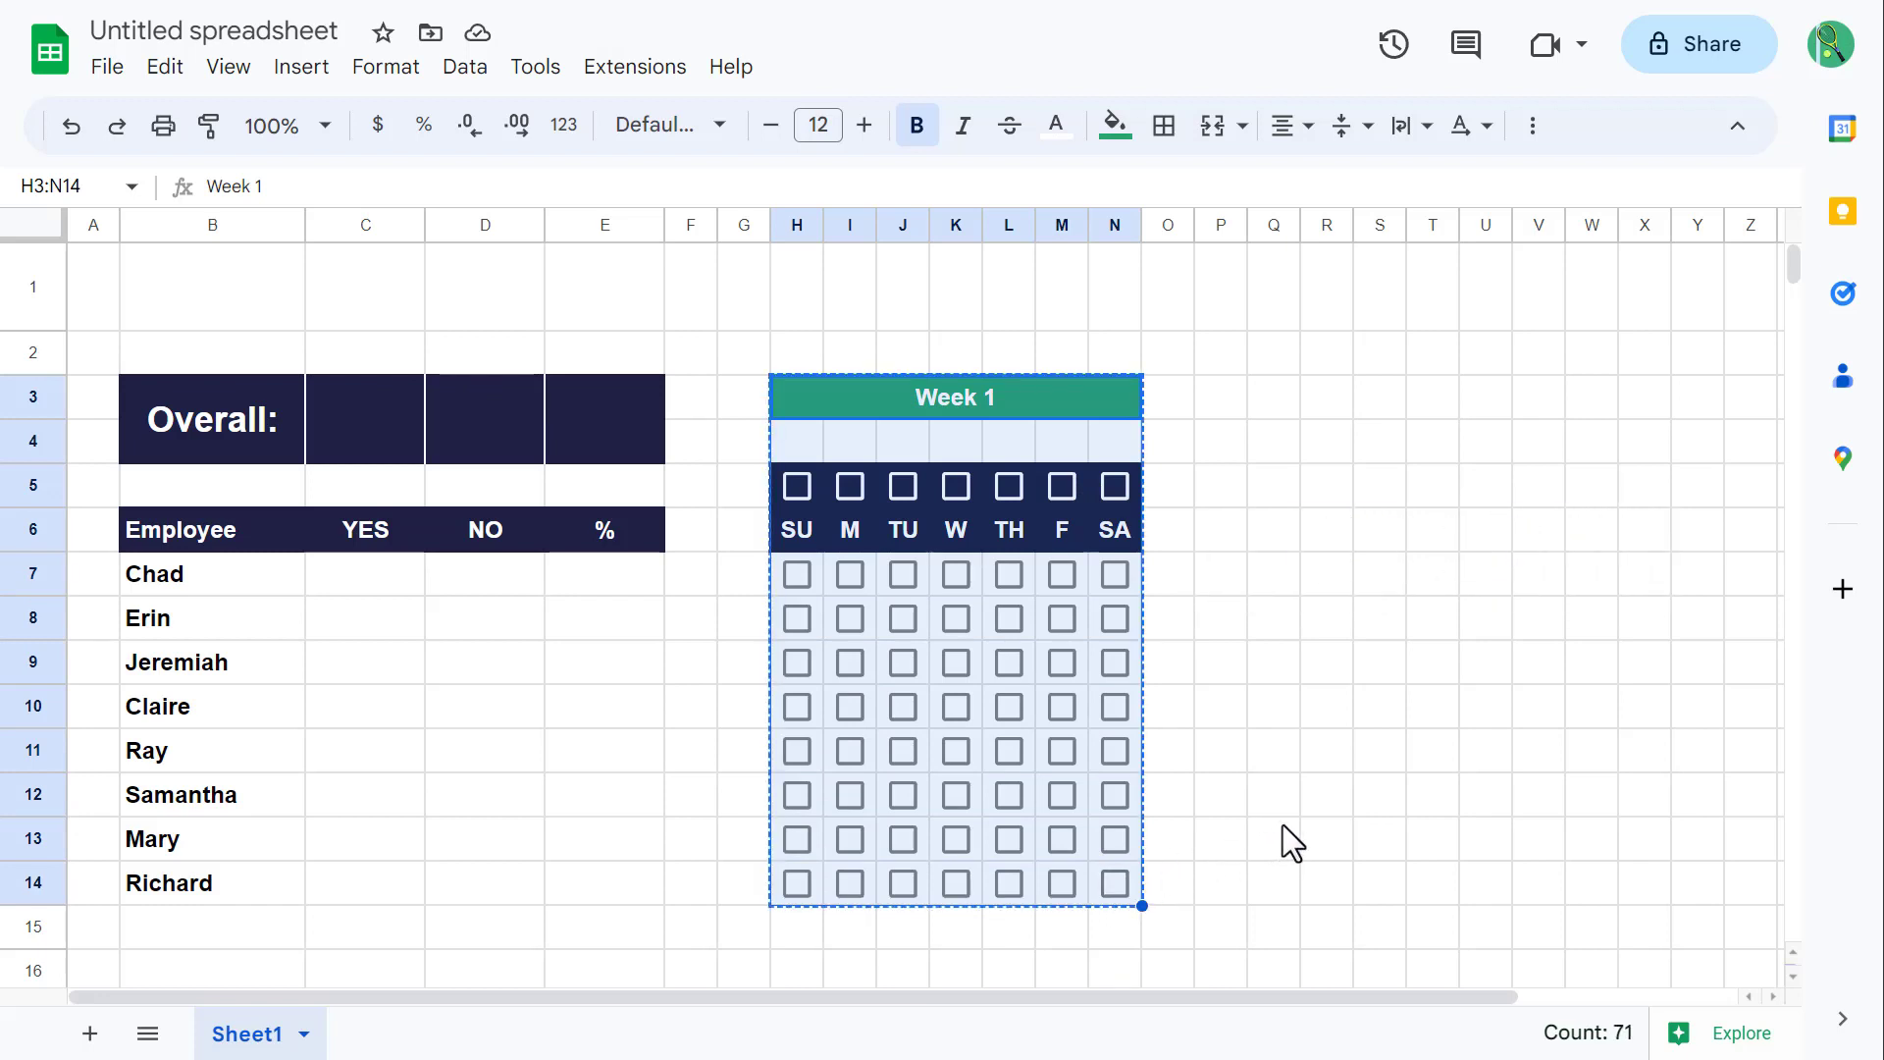
{"action": "left_click", "coordinate": [1227, 402]}
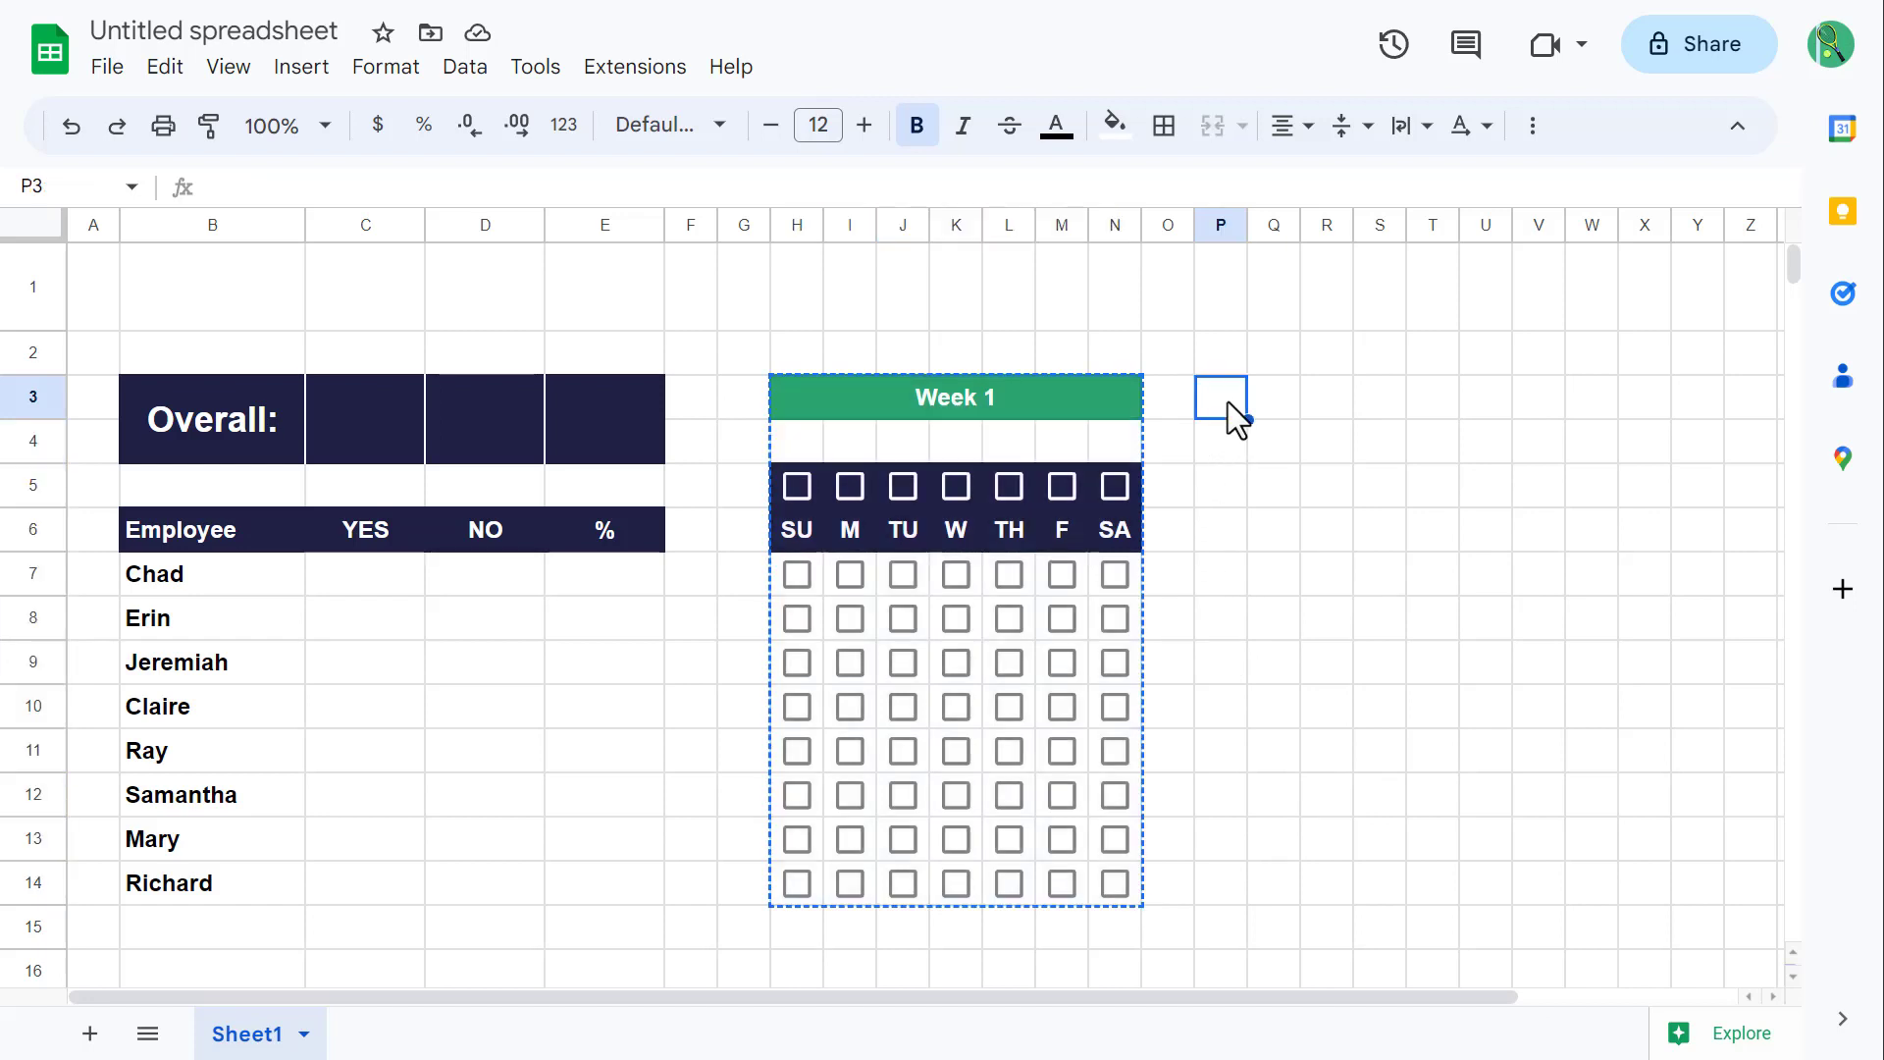
{"action": "key", "text": "ctrl+v"}
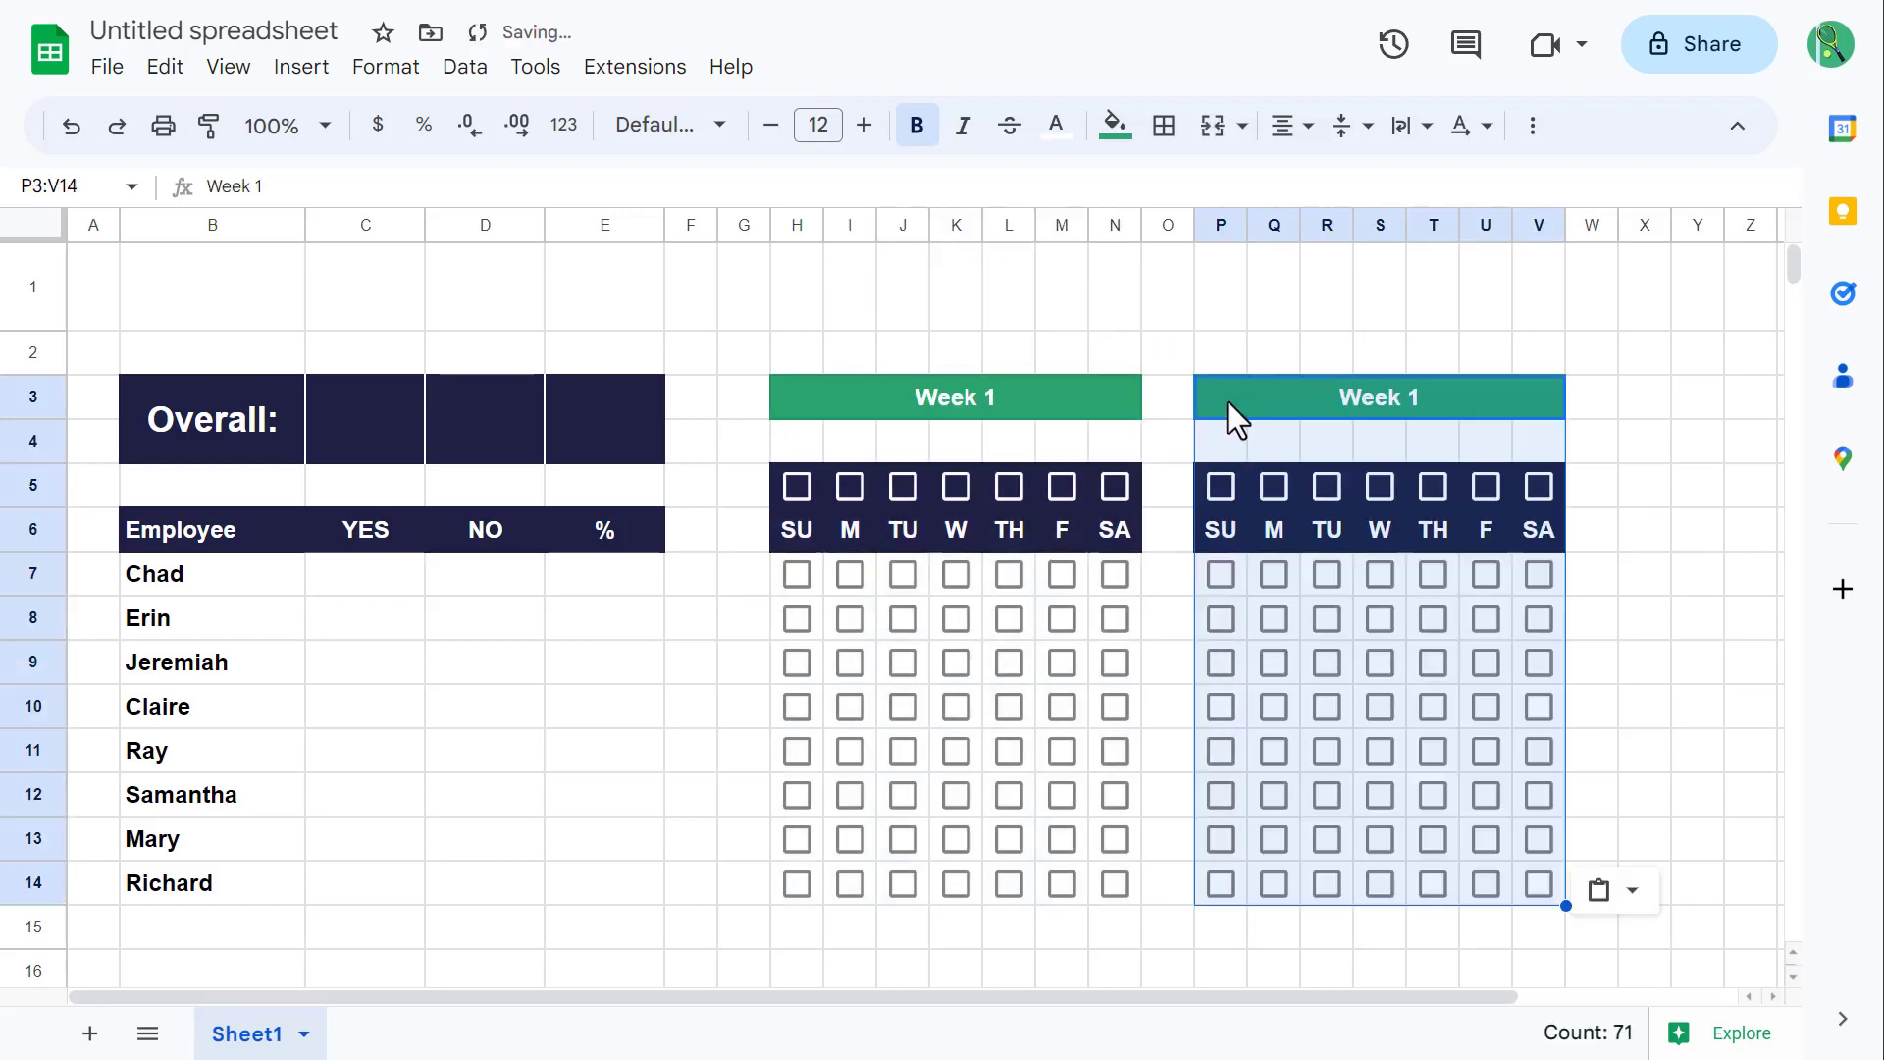
{"action": "left_click", "coordinate": [1646, 404]}
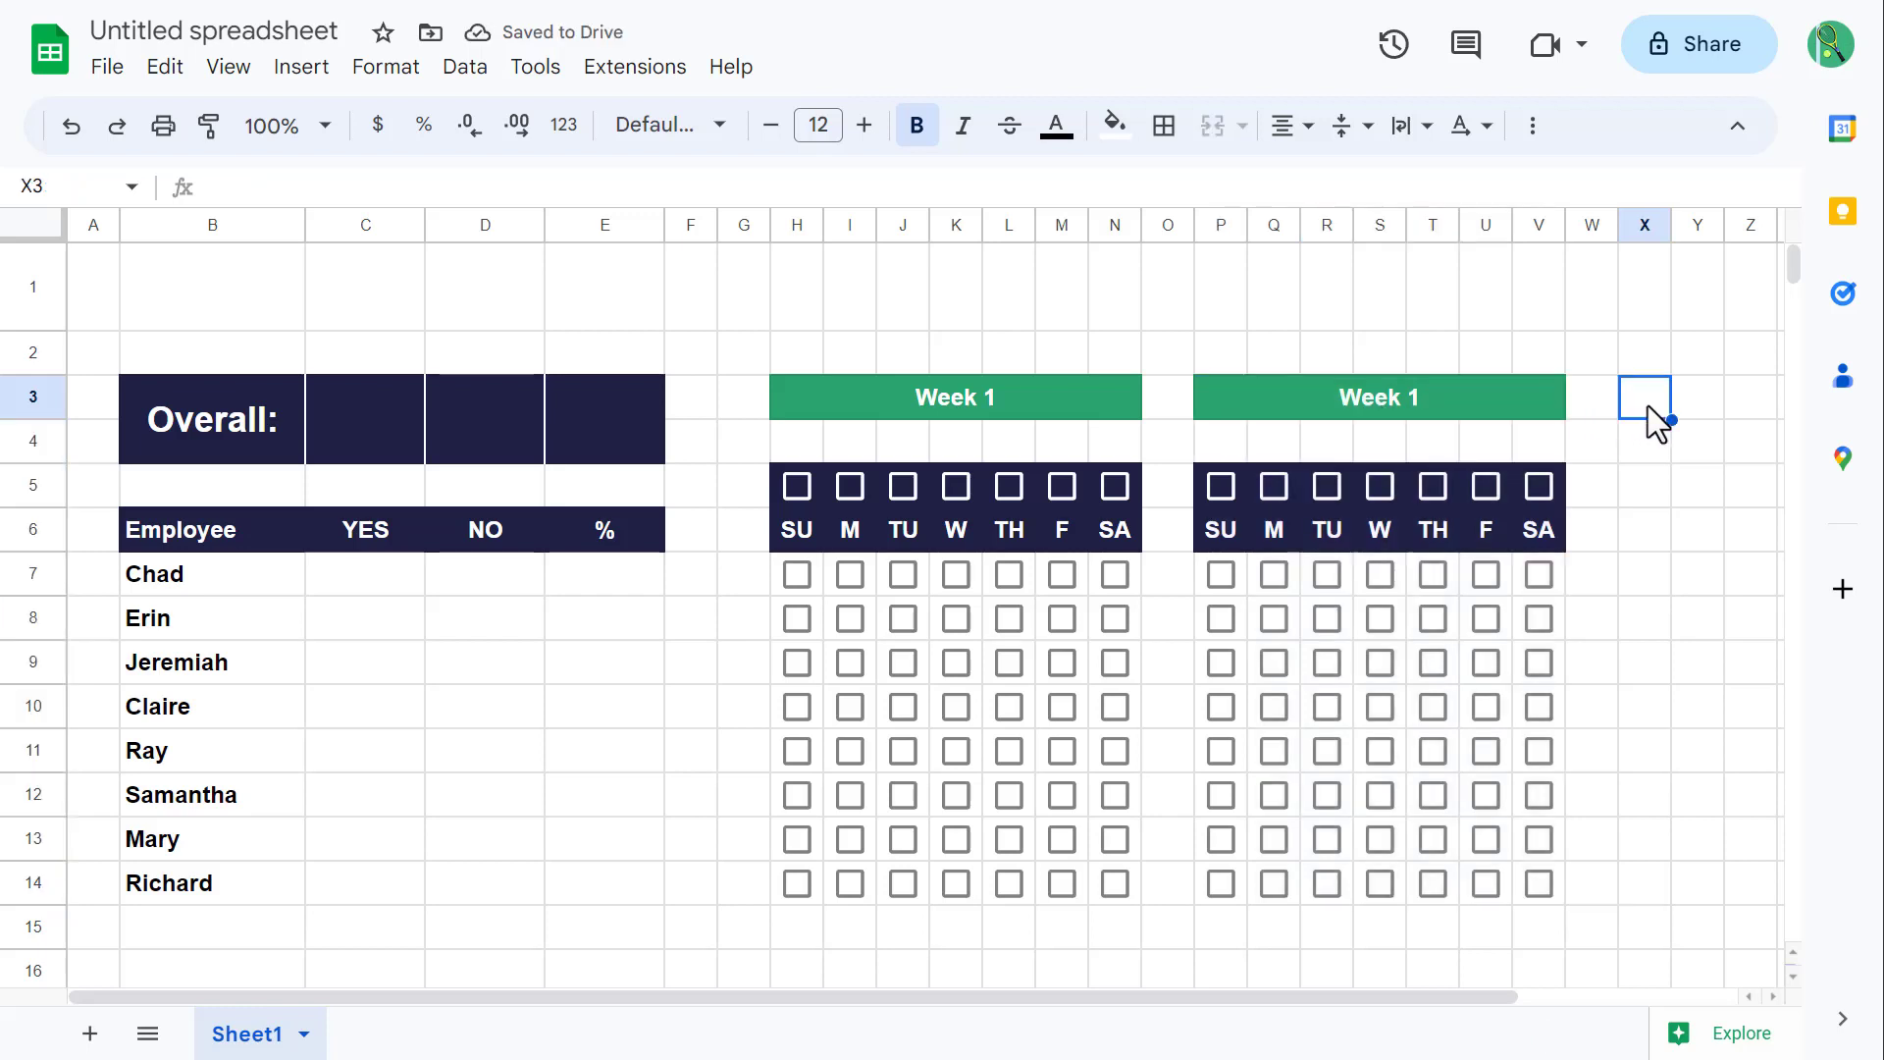
{"action": "key", "text": "ctrl+v"}
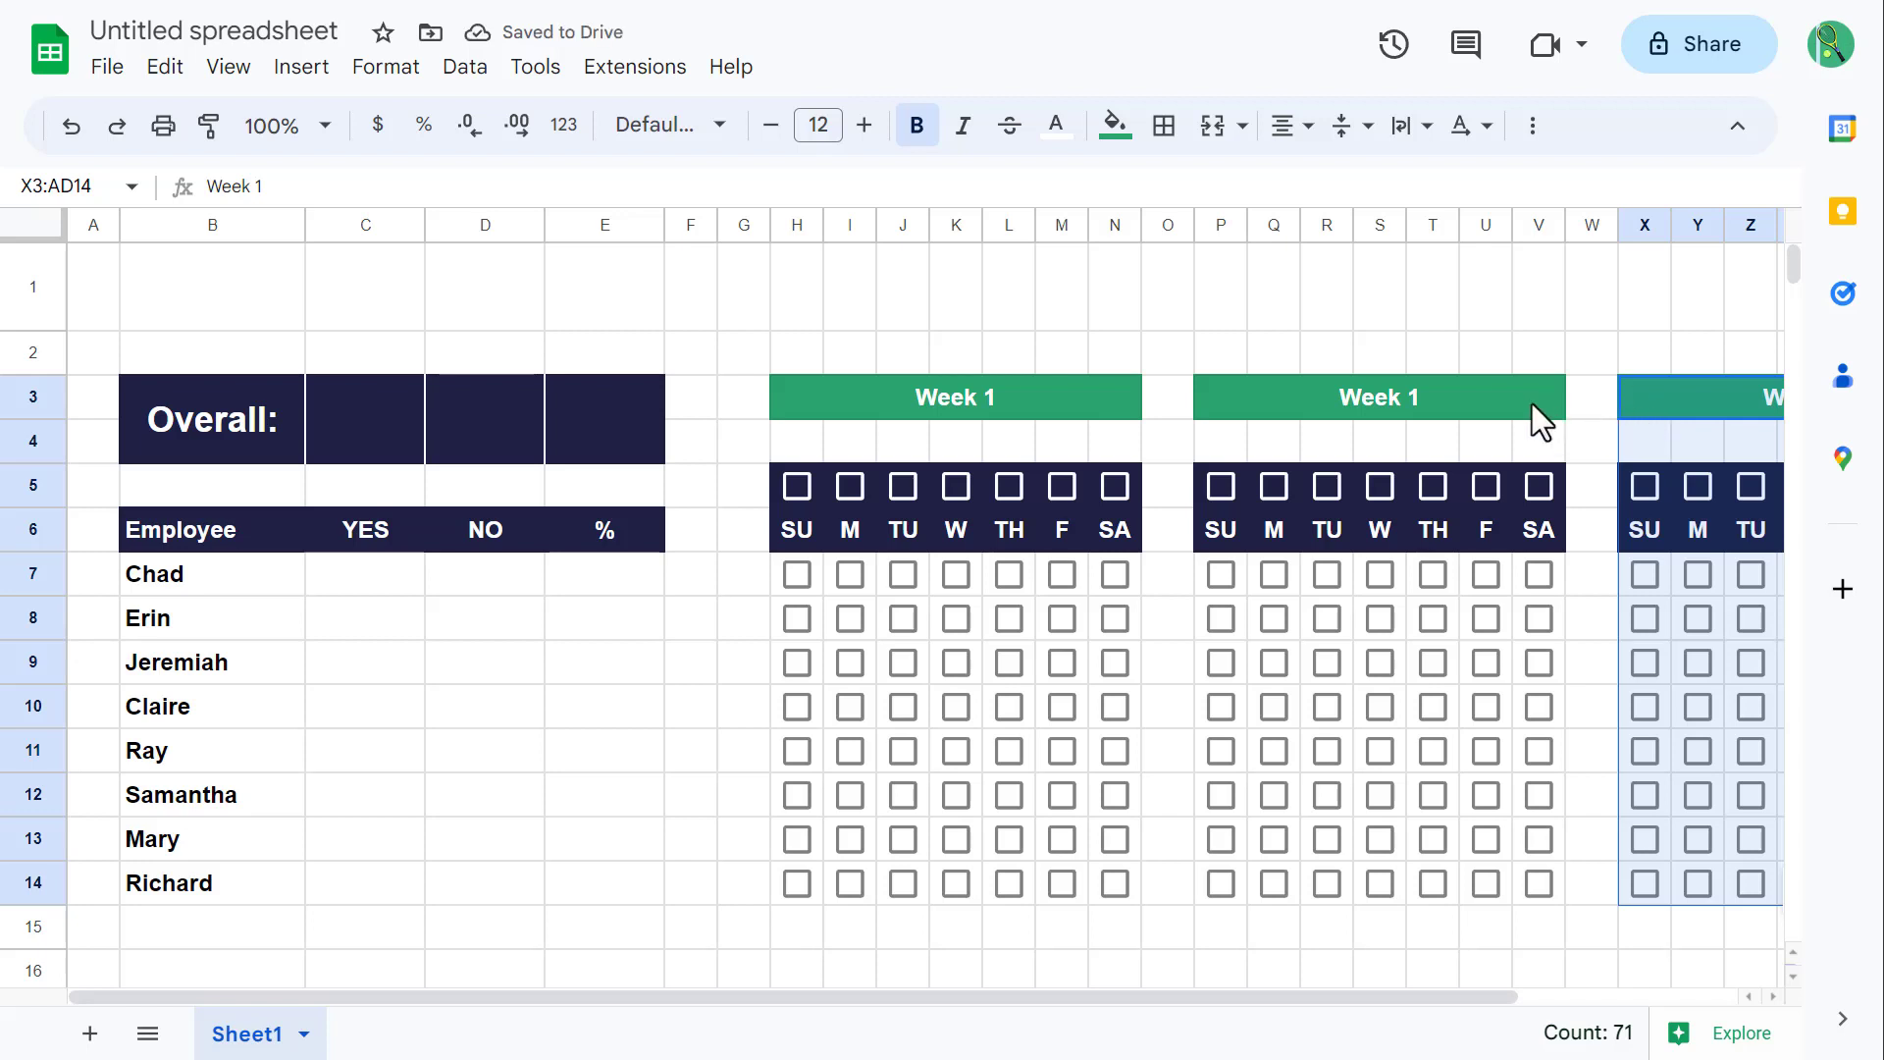
Step: Retitle the copied grids 'Week 2' and 'Week 3'
{"action": "left_click", "coordinate": [1464, 394]}
{"action": "type", "text": "Week 2"}
{"action": "key", "text": "Return"}
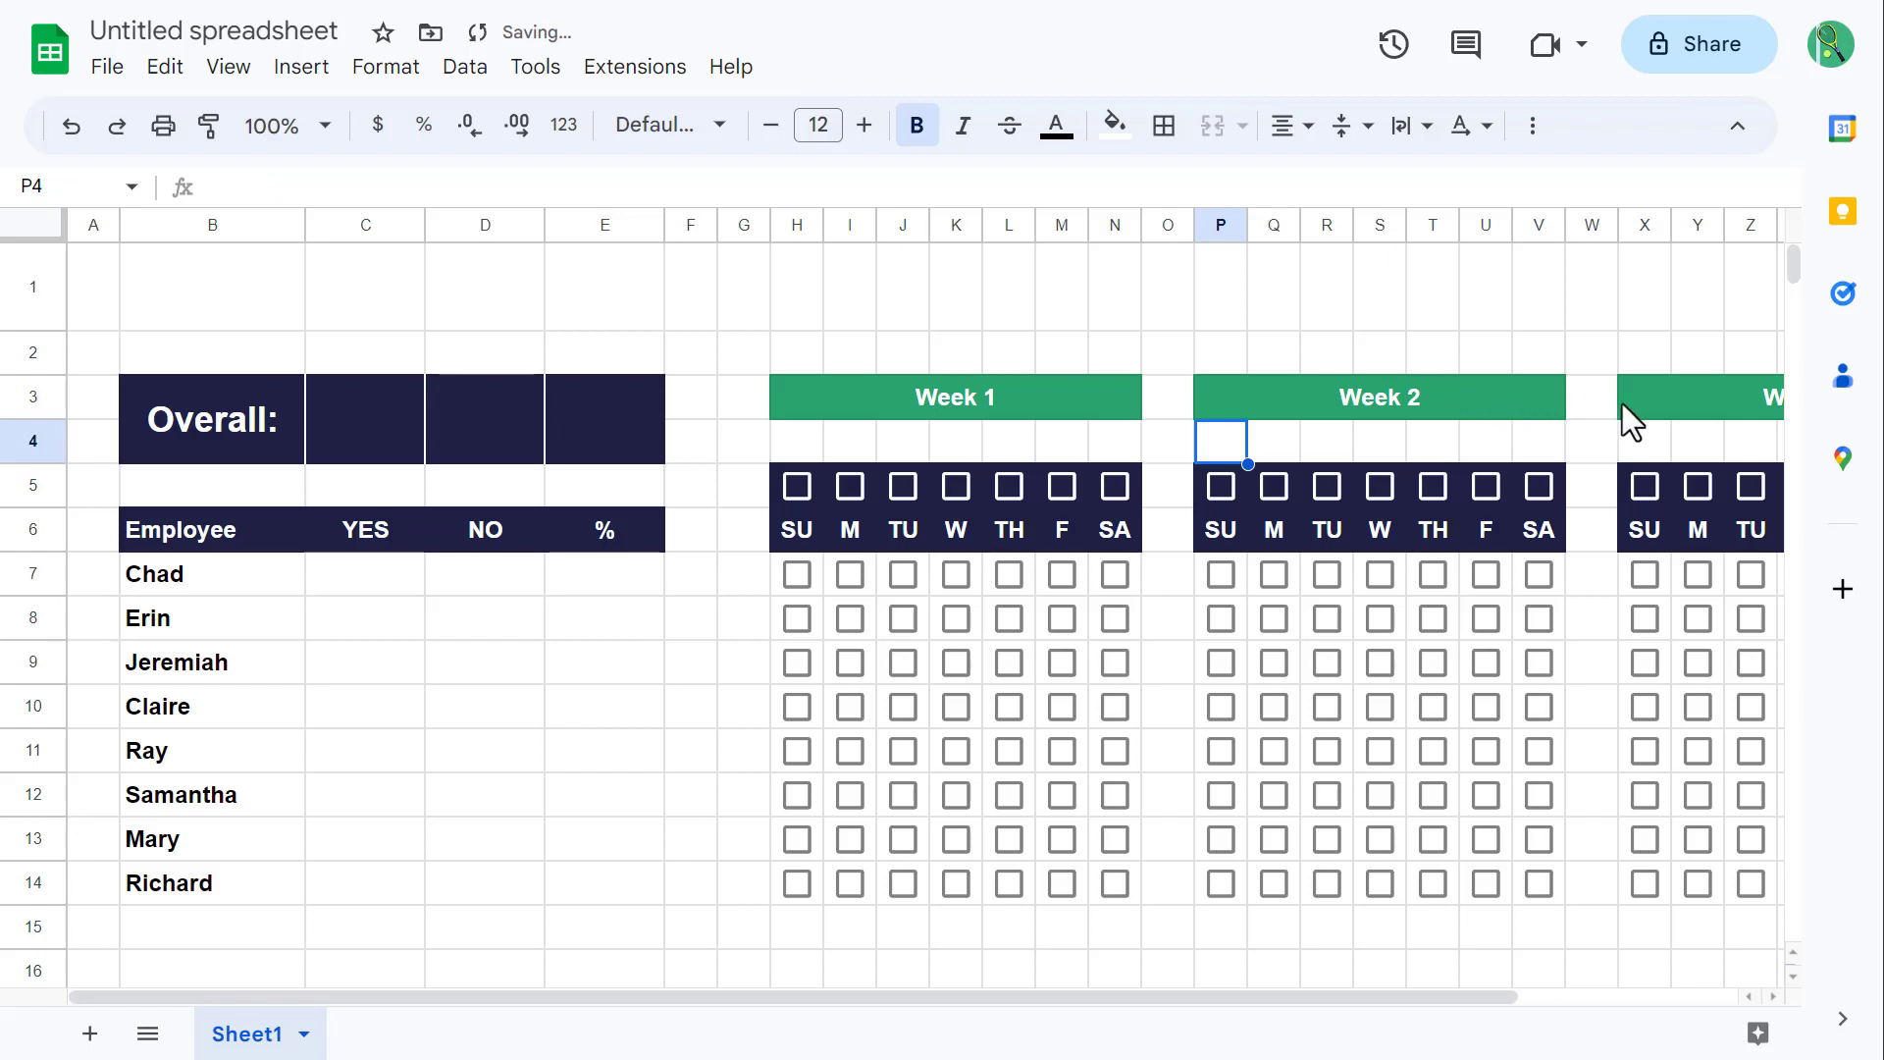
{"action": "left_click", "coordinate": [1666, 403]}
{"action": "type", "text": "Week 3"}
{"action": "key", "text": "Return"}
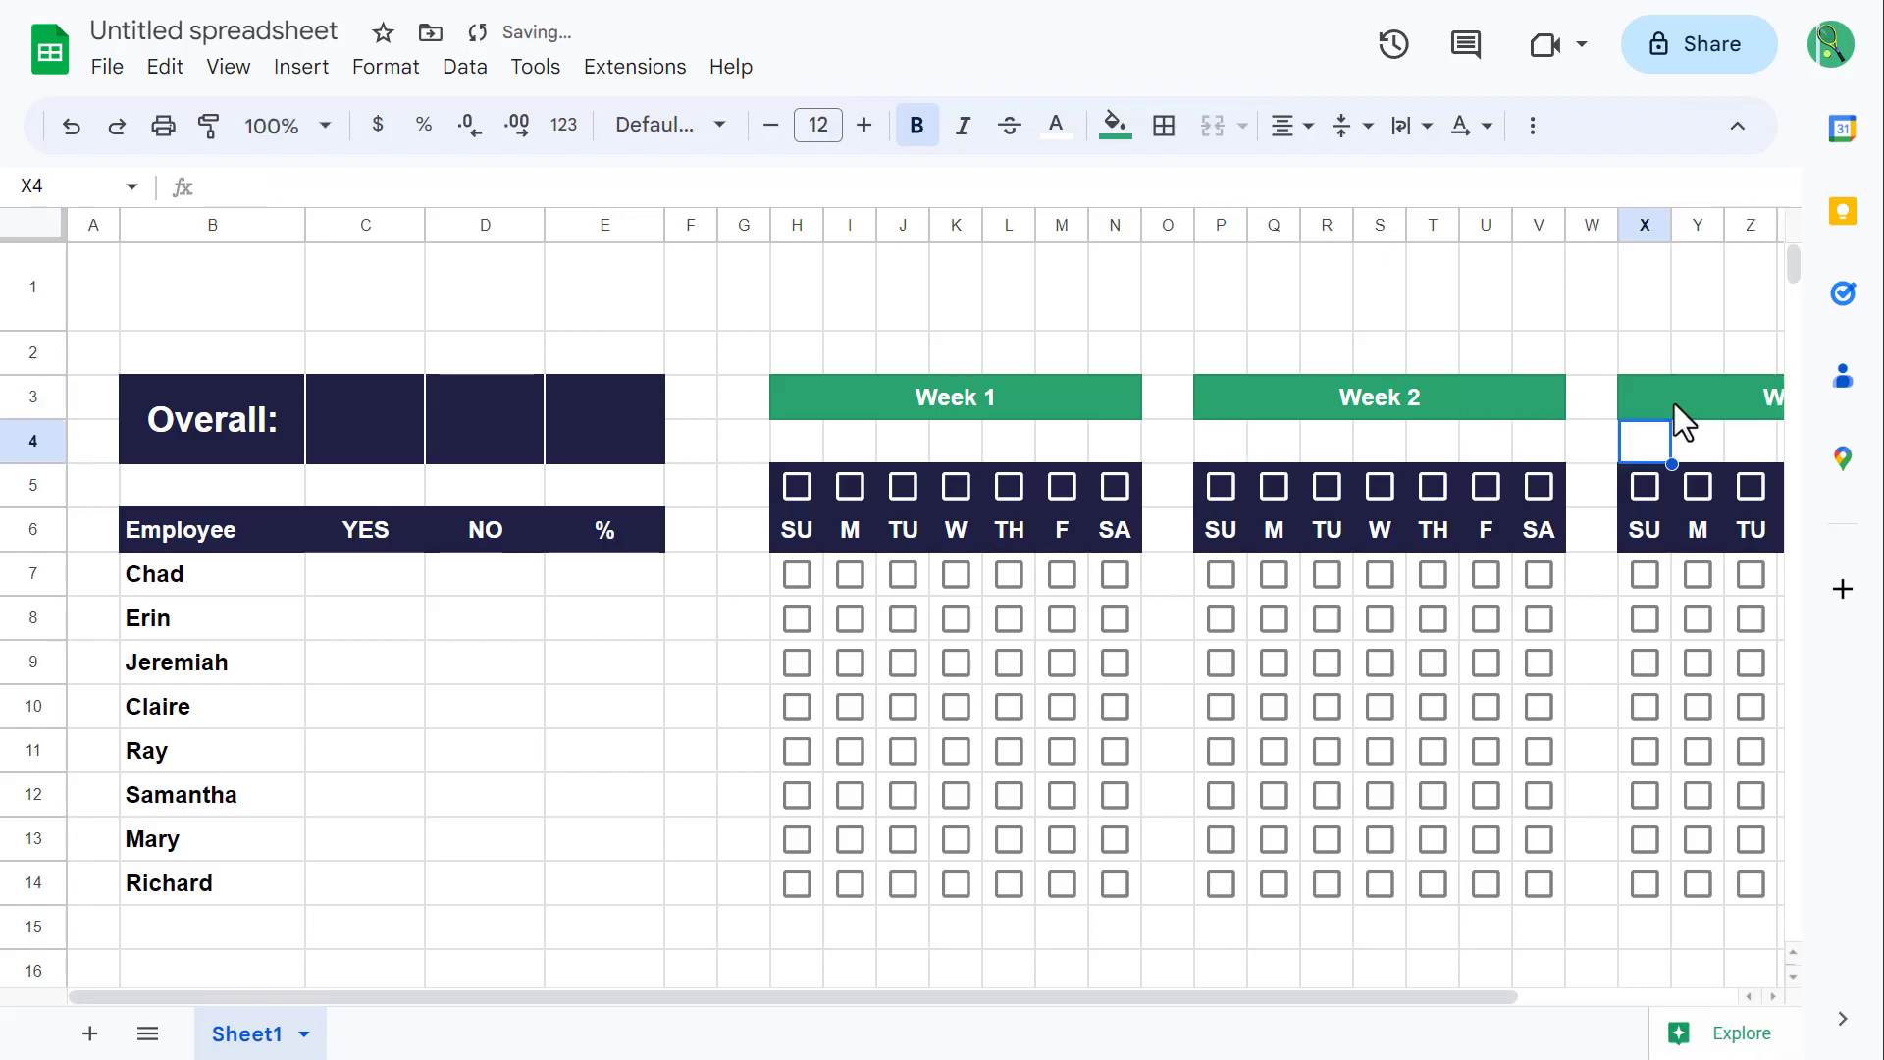
Step: Replace the Week 2 title's green with a custom blue #2a7cef fill
{"action": "left_click", "coordinate": [1522, 392]}
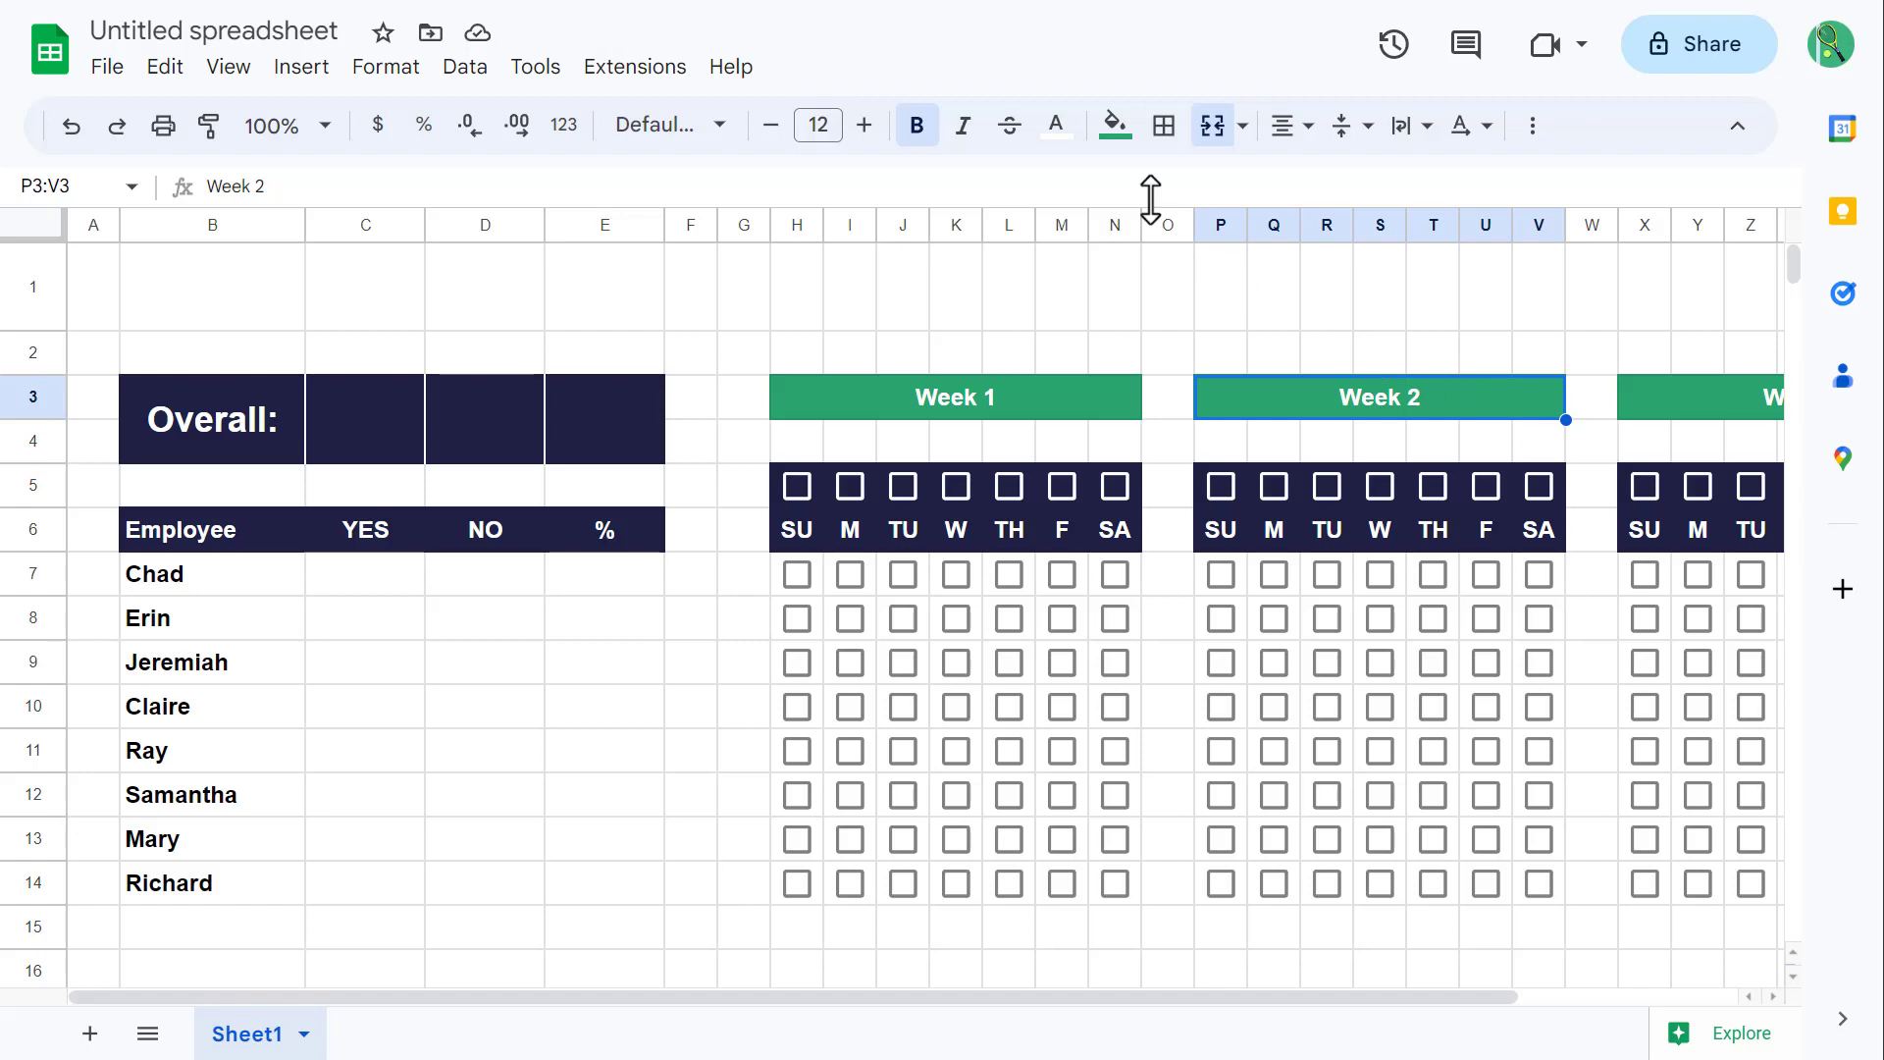
{"action": "left_click", "coordinate": [1113, 125]}
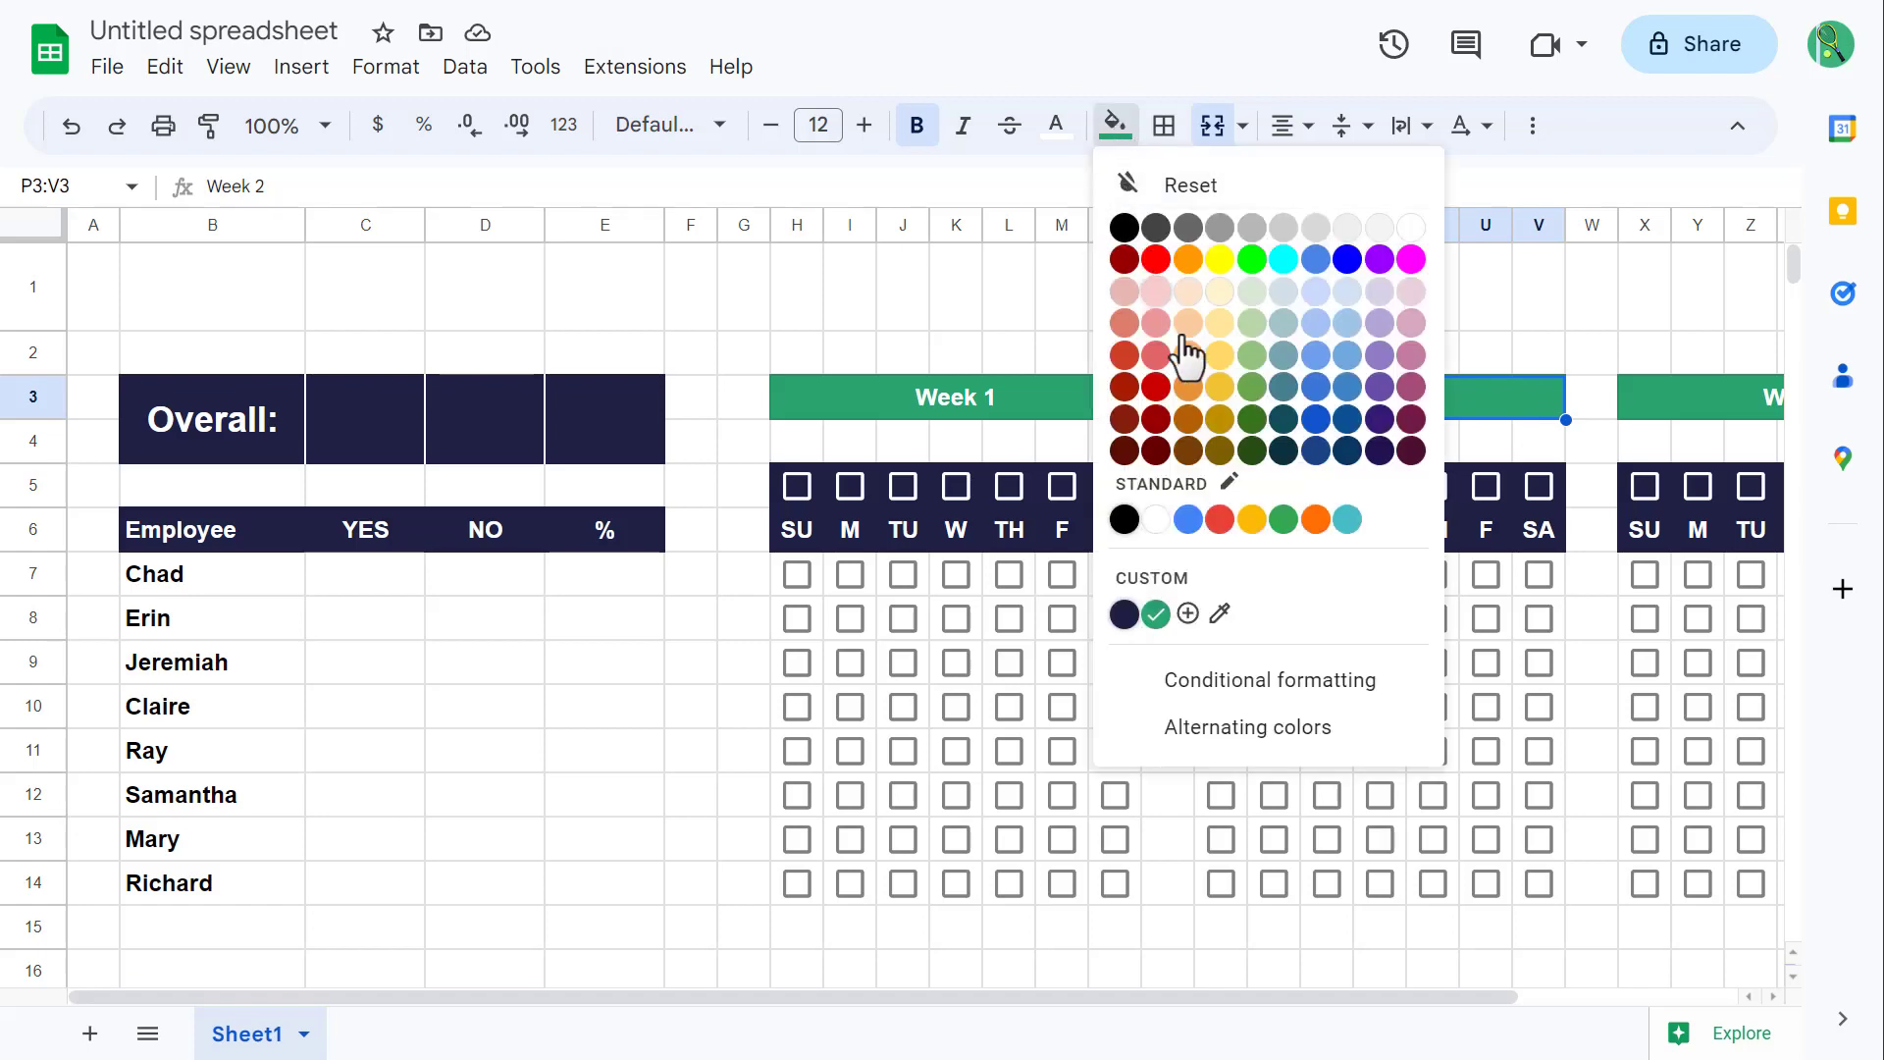
{"action": "left_click", "coordinate": [1187, 614]}
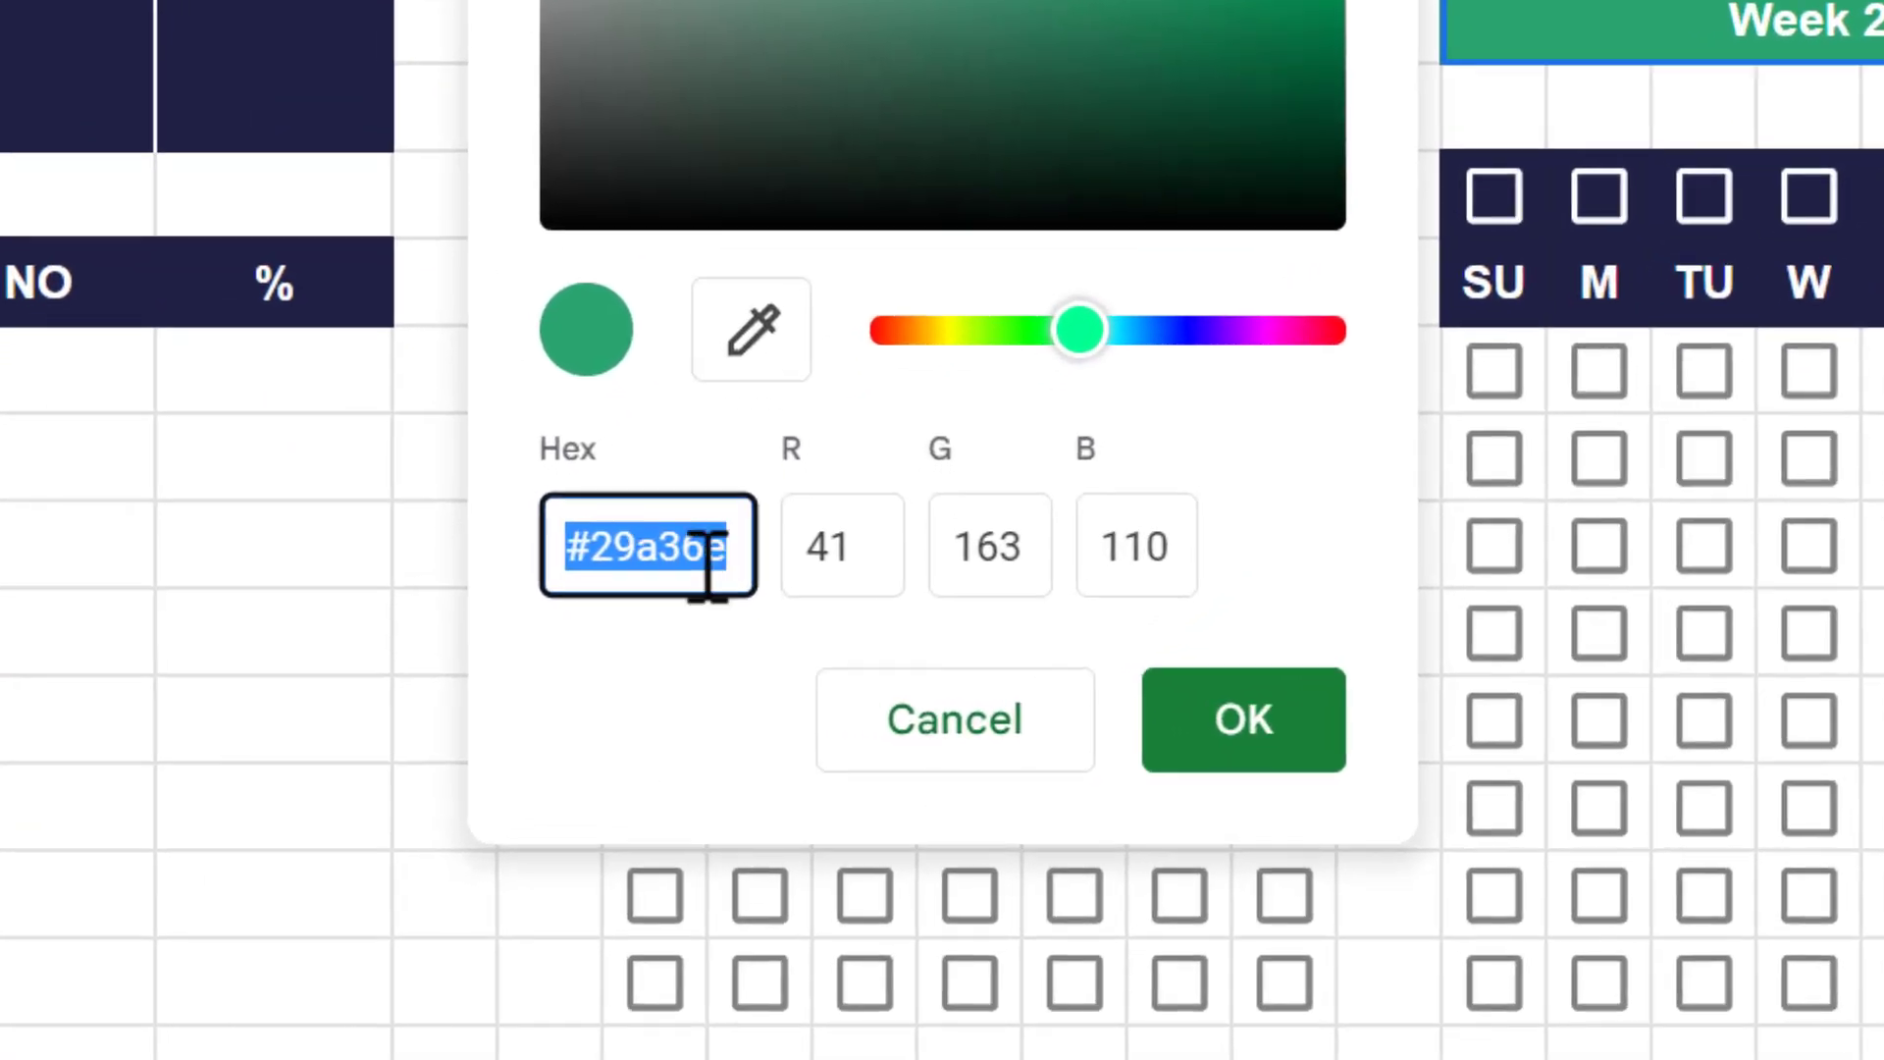
{"action": "left_click", "coordinate": [812, 667]}
{"action": "double_click", "coordinate": [683, 562]}
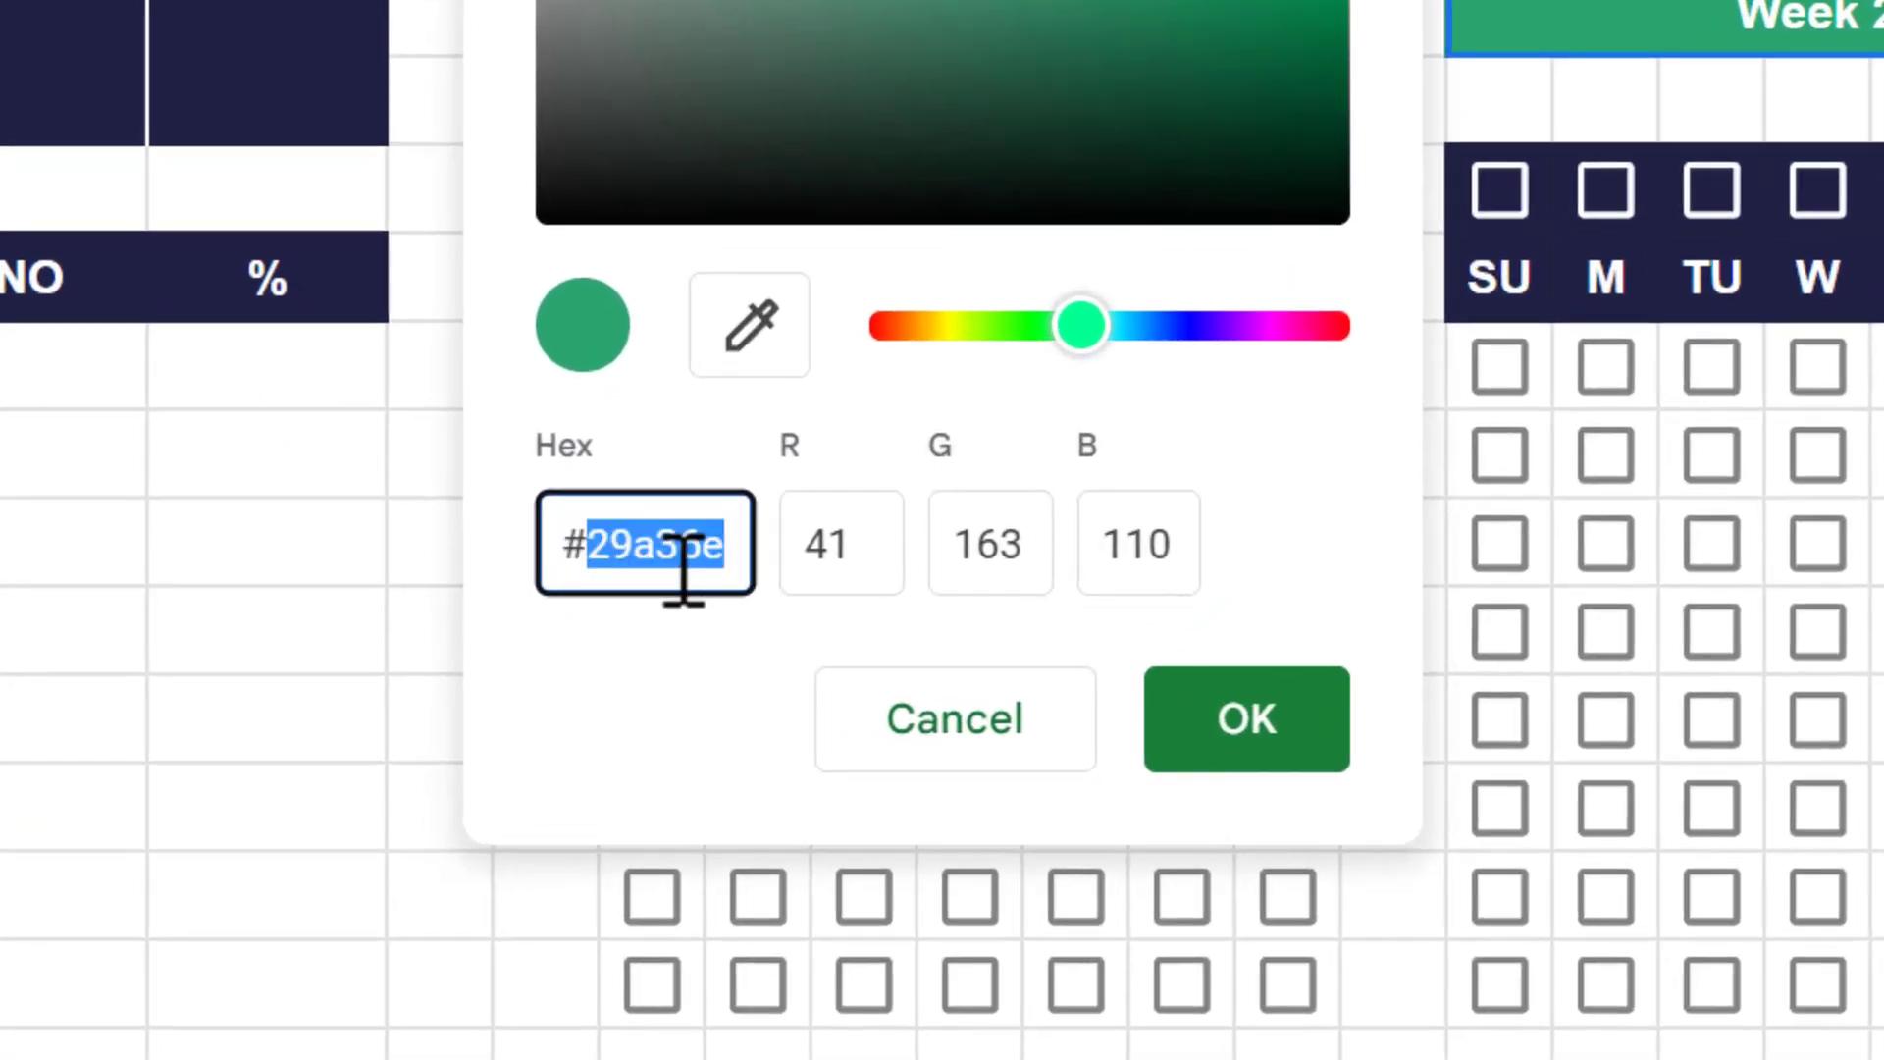
{"action": "key", "text": "BackSpace"}
{"action": "type", "text": "2a7cef"}
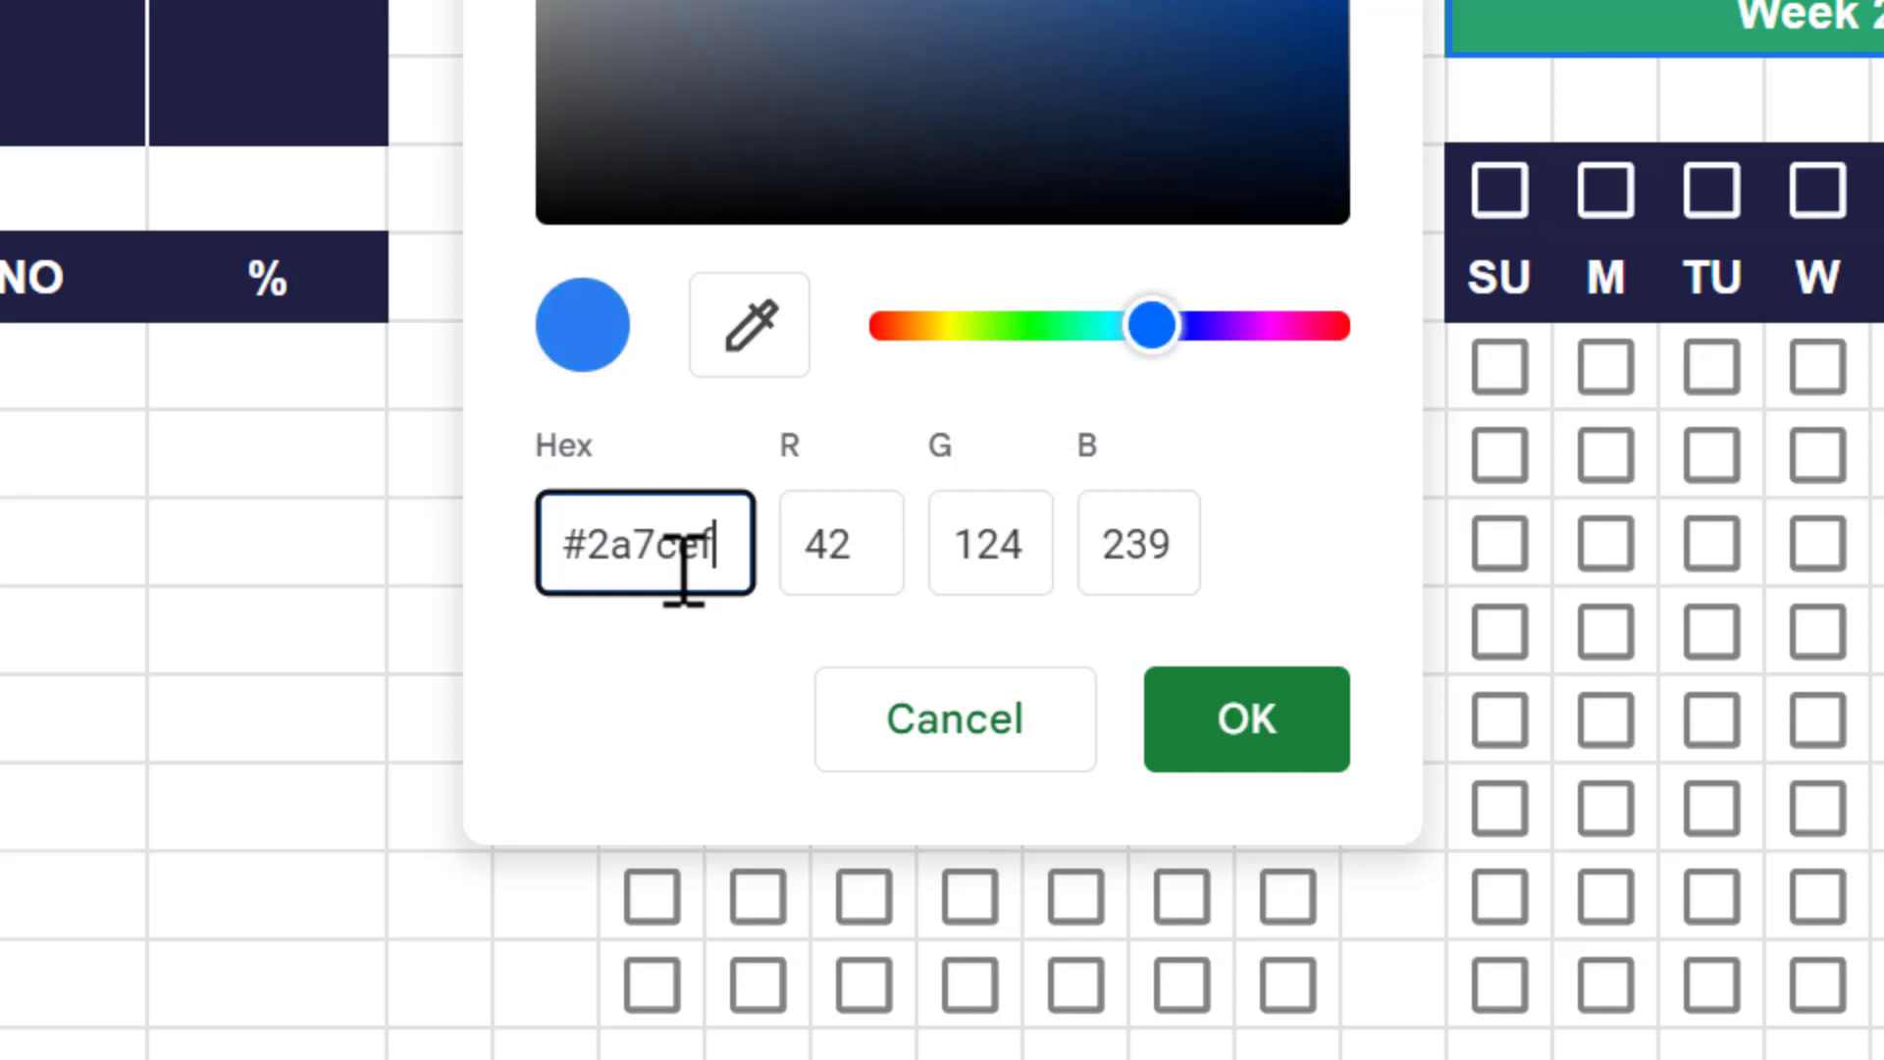
{"action": "left_click", "coordinate": [1208, 736]}
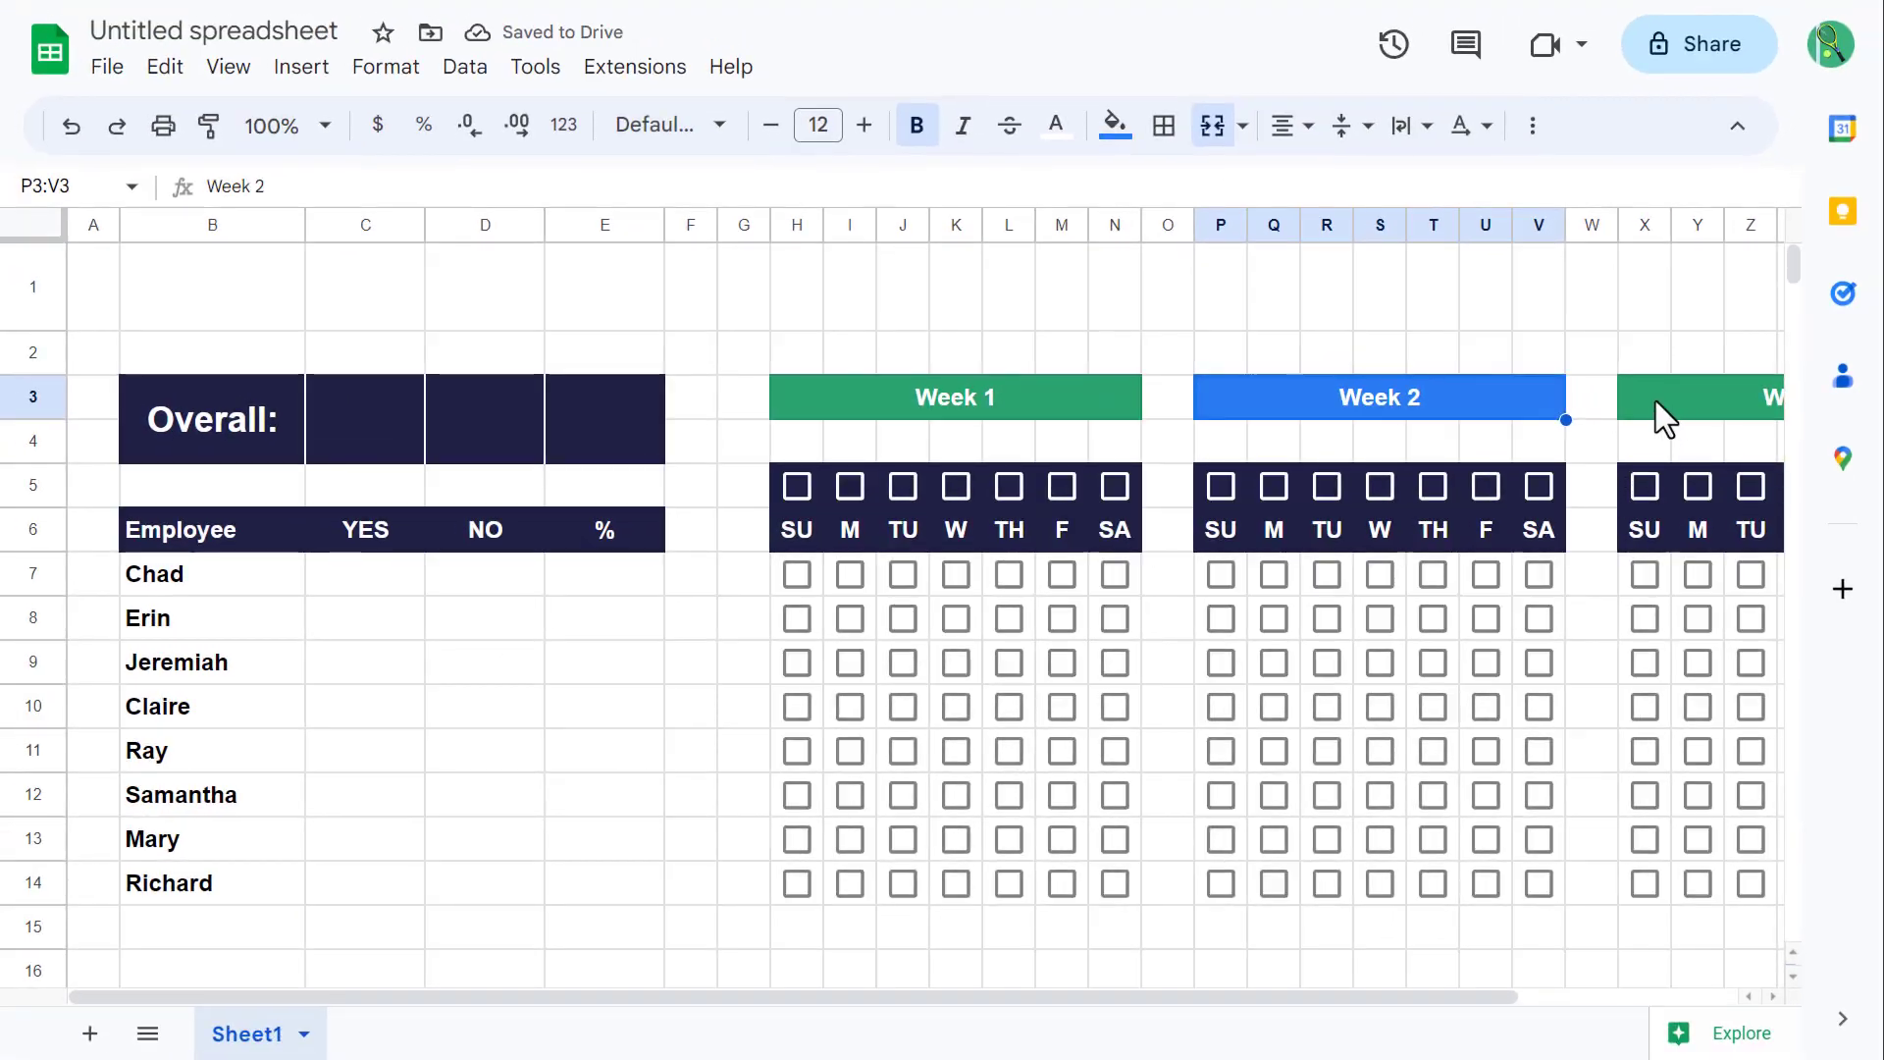
{"action": "left_click", "coordinate": [1656, 400]}
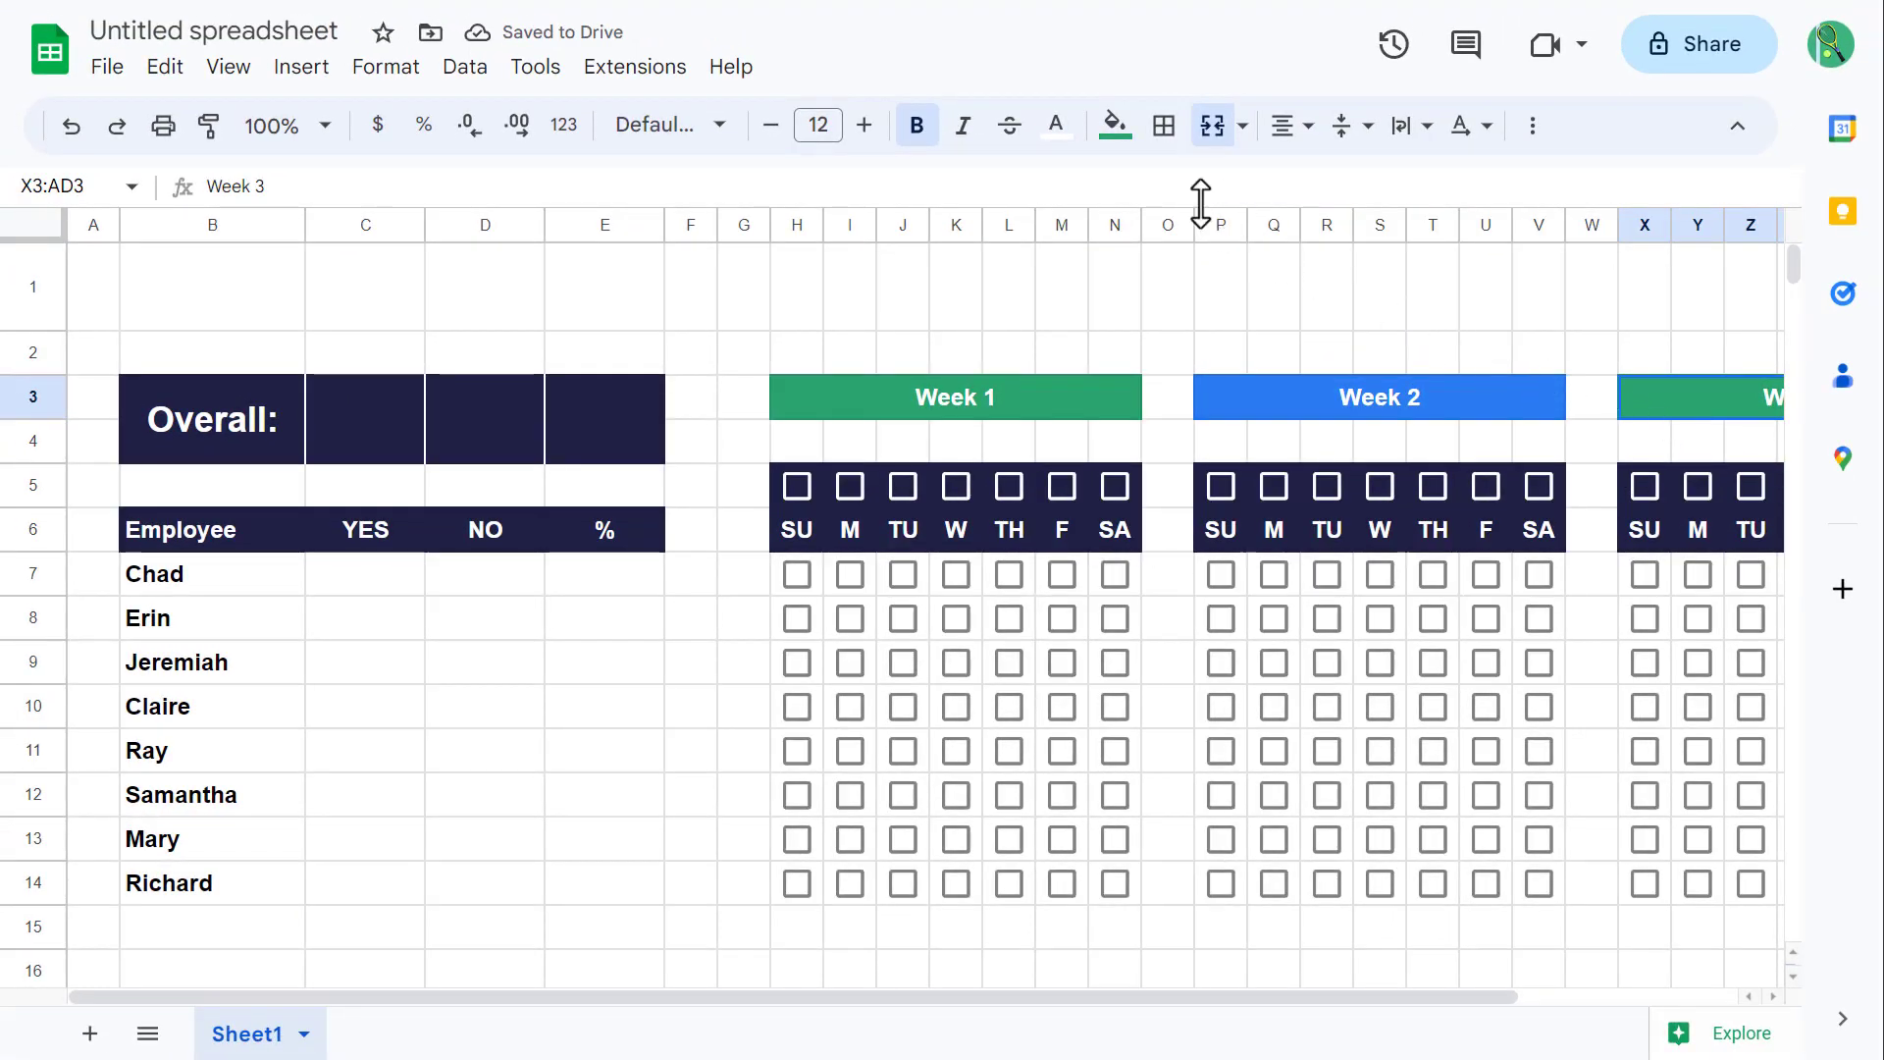
Step: Give the Week 3 title a custom pink-red #ff0077 fill
{"action": "left_click", "coordinate": [1115, 126]}
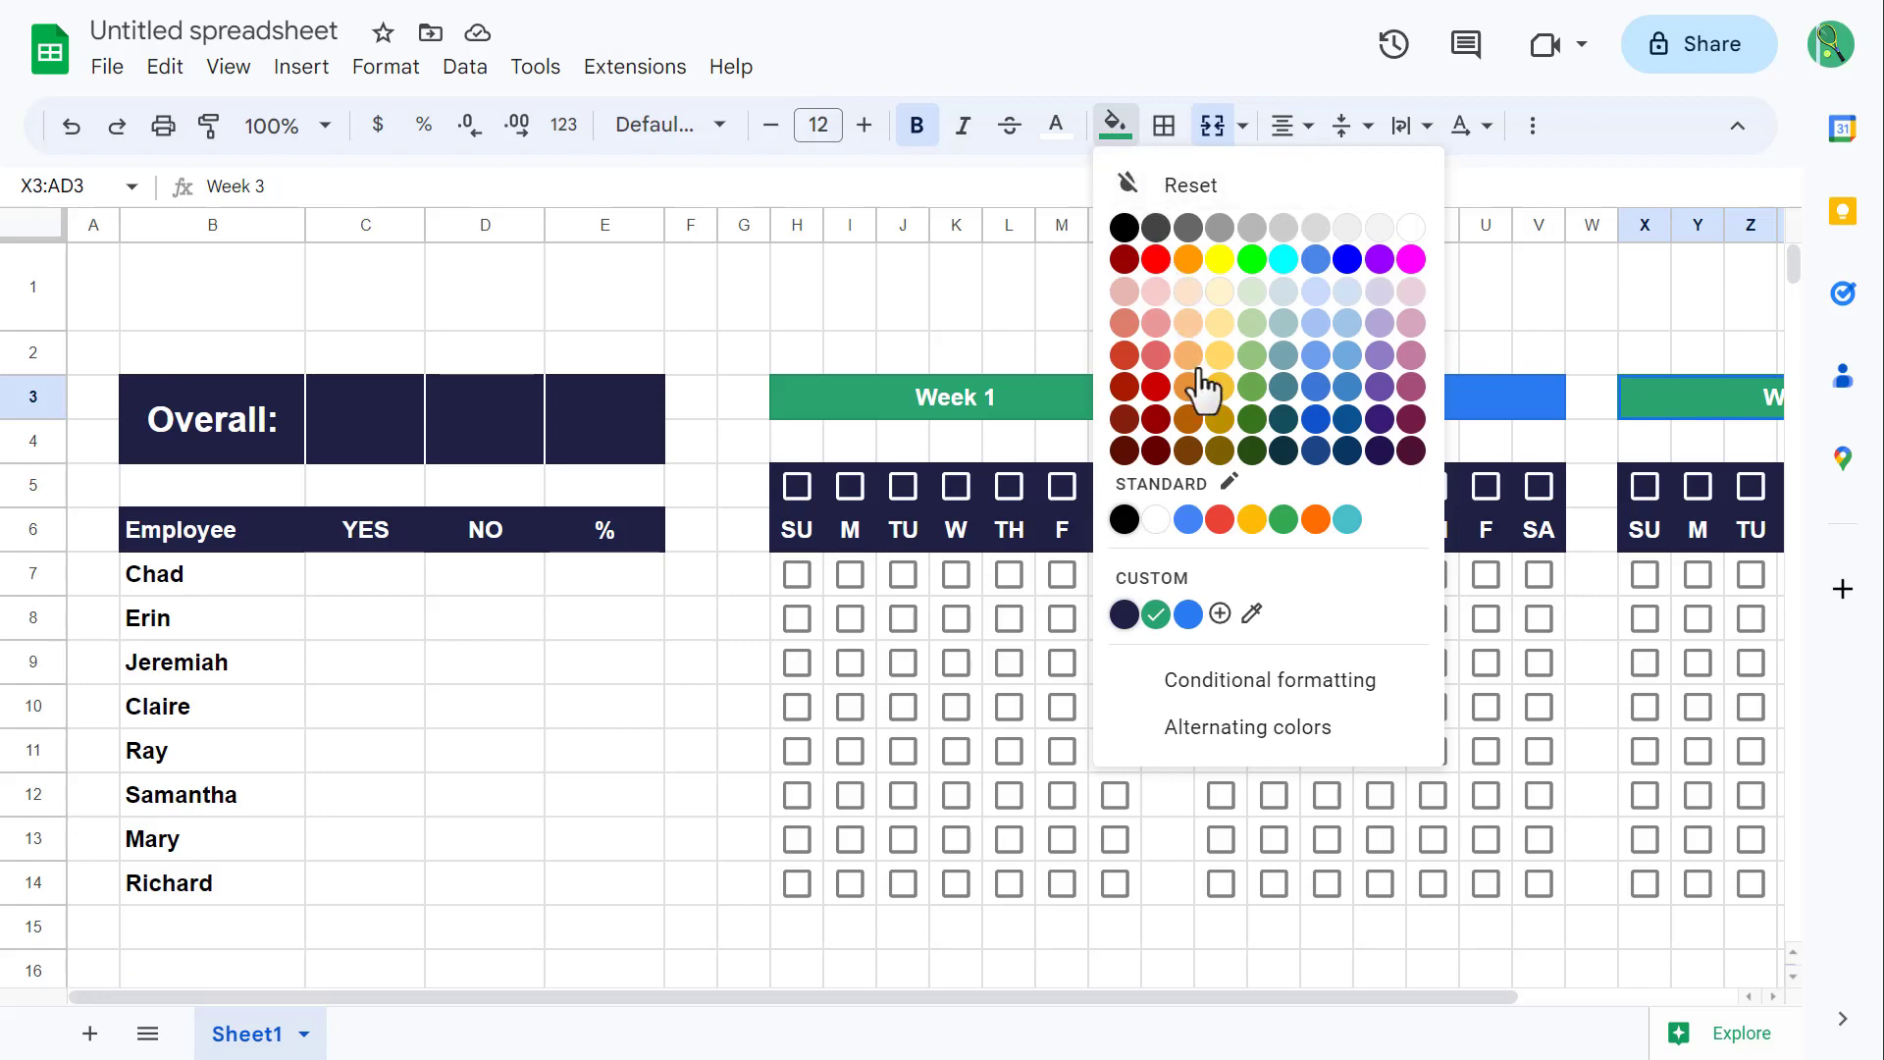
{"action": "left_click", "coordinate": [1219, 613]}
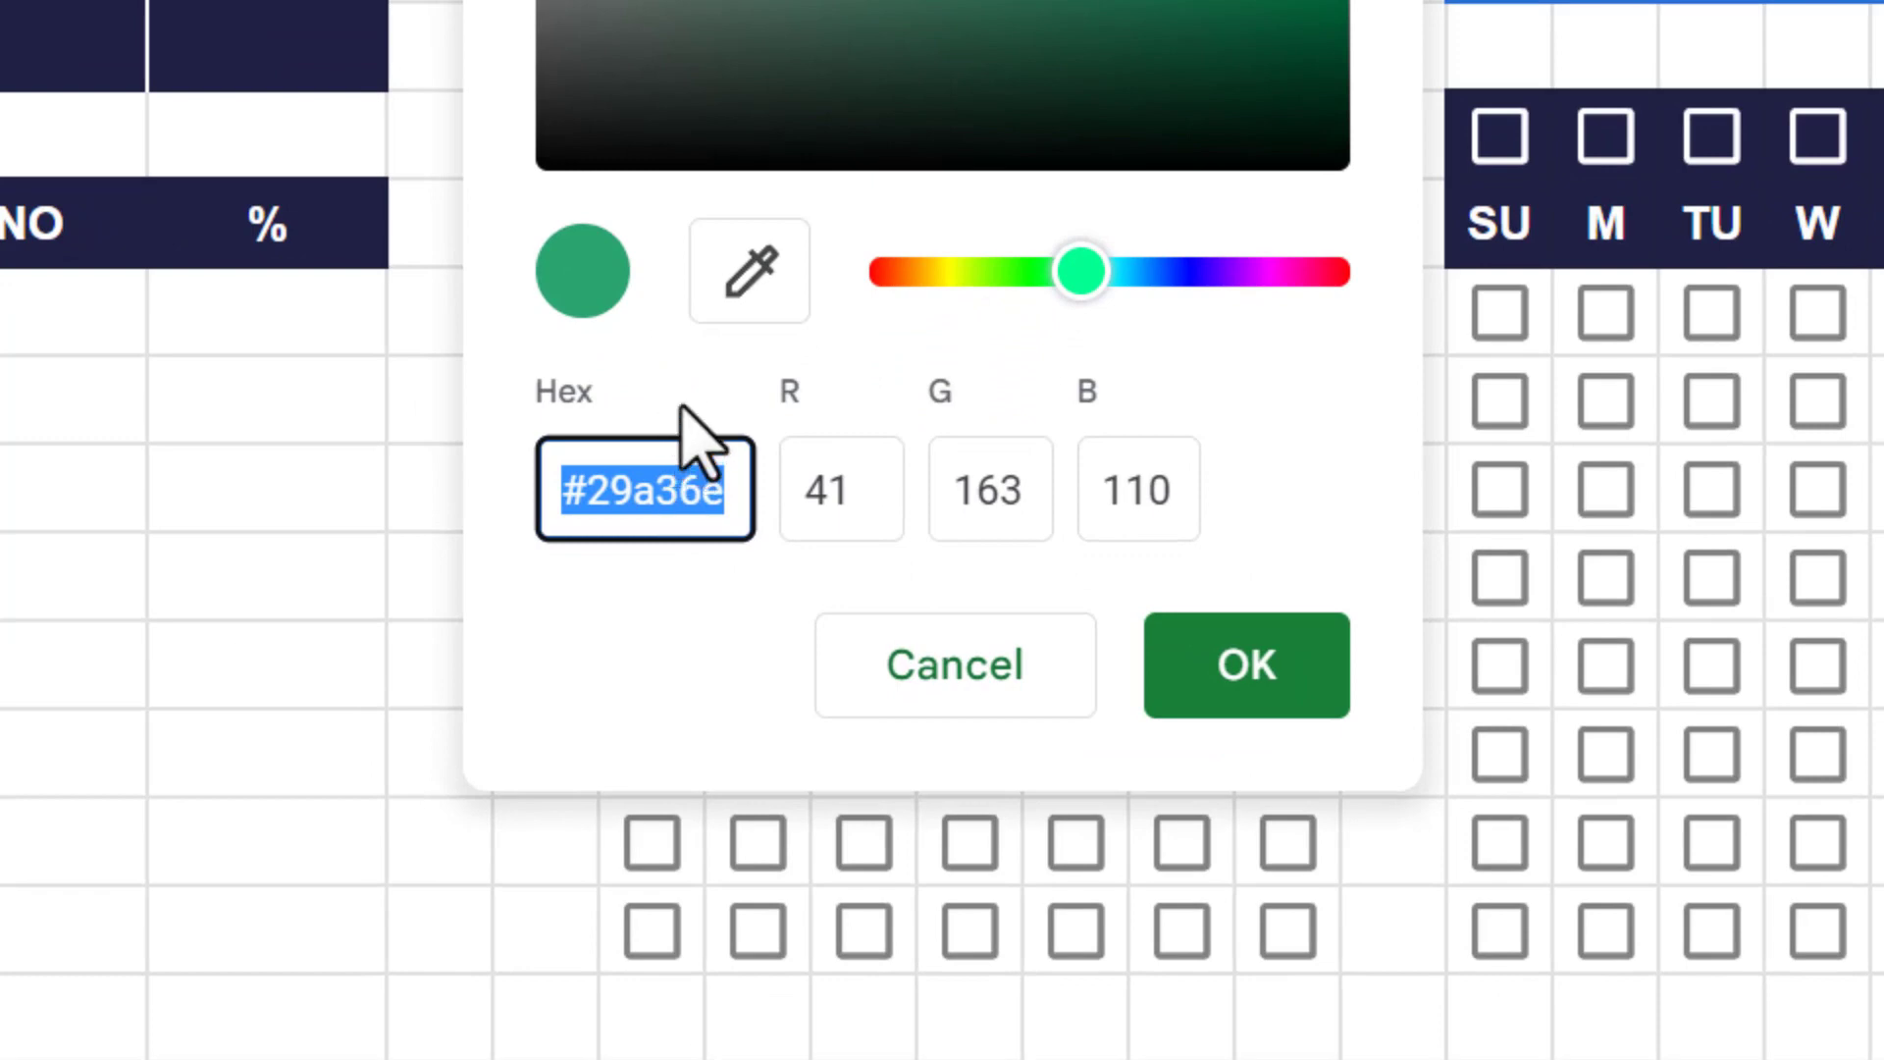
{"action": "type", "text": "#"}
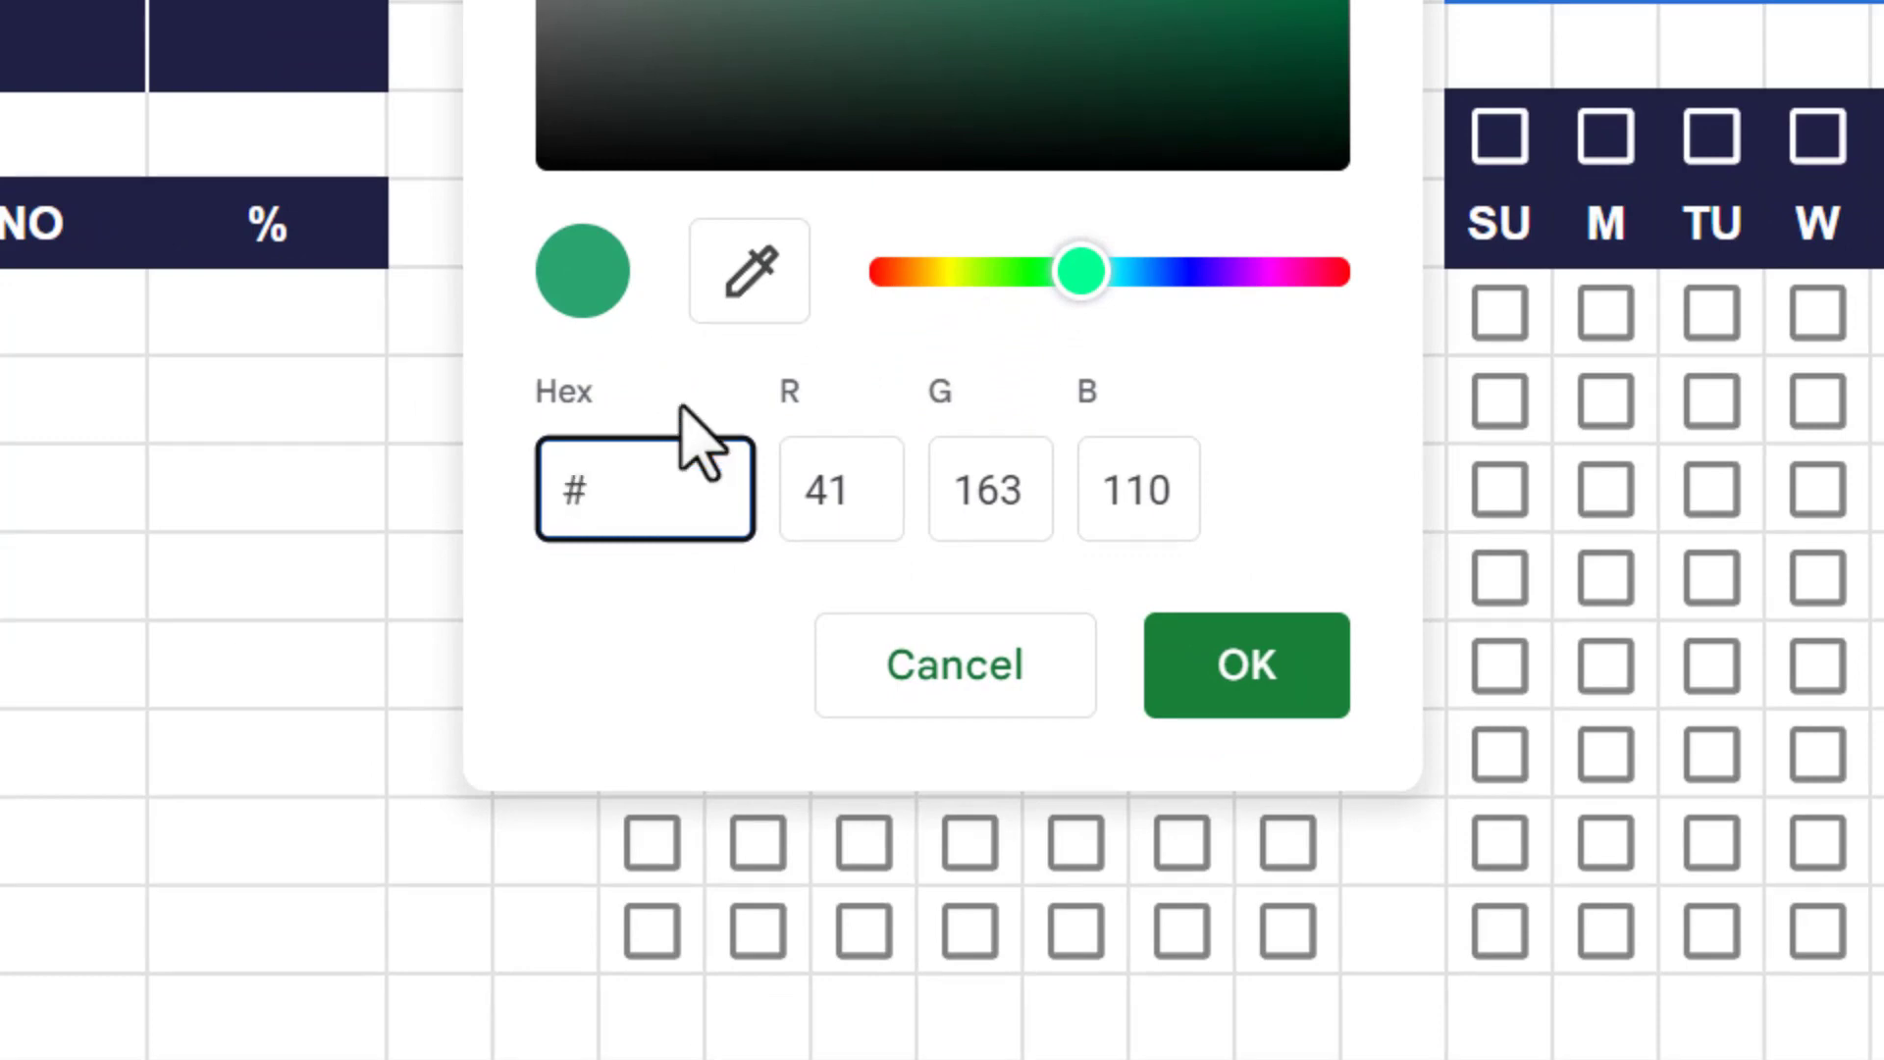
{"action": "type", "text": "ff0077"}
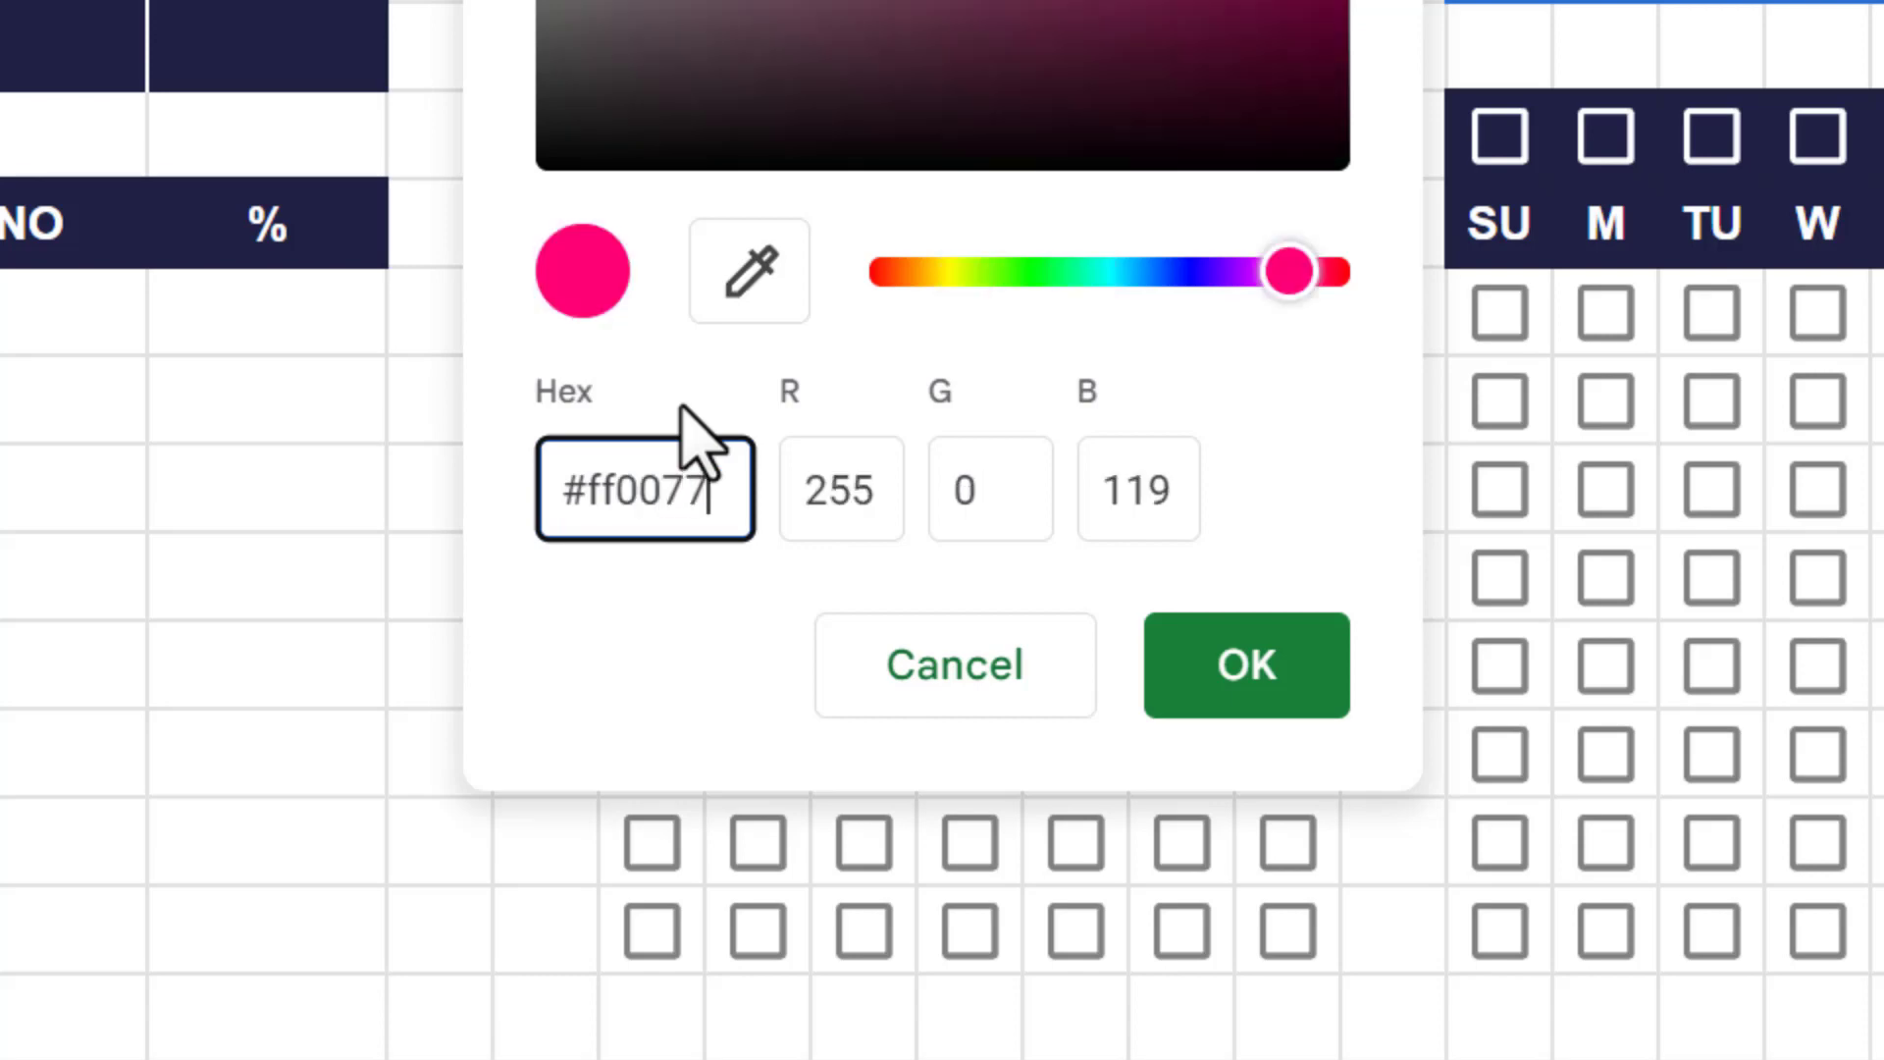
{"action": "left_click", "coordinate": [1276, 677]}
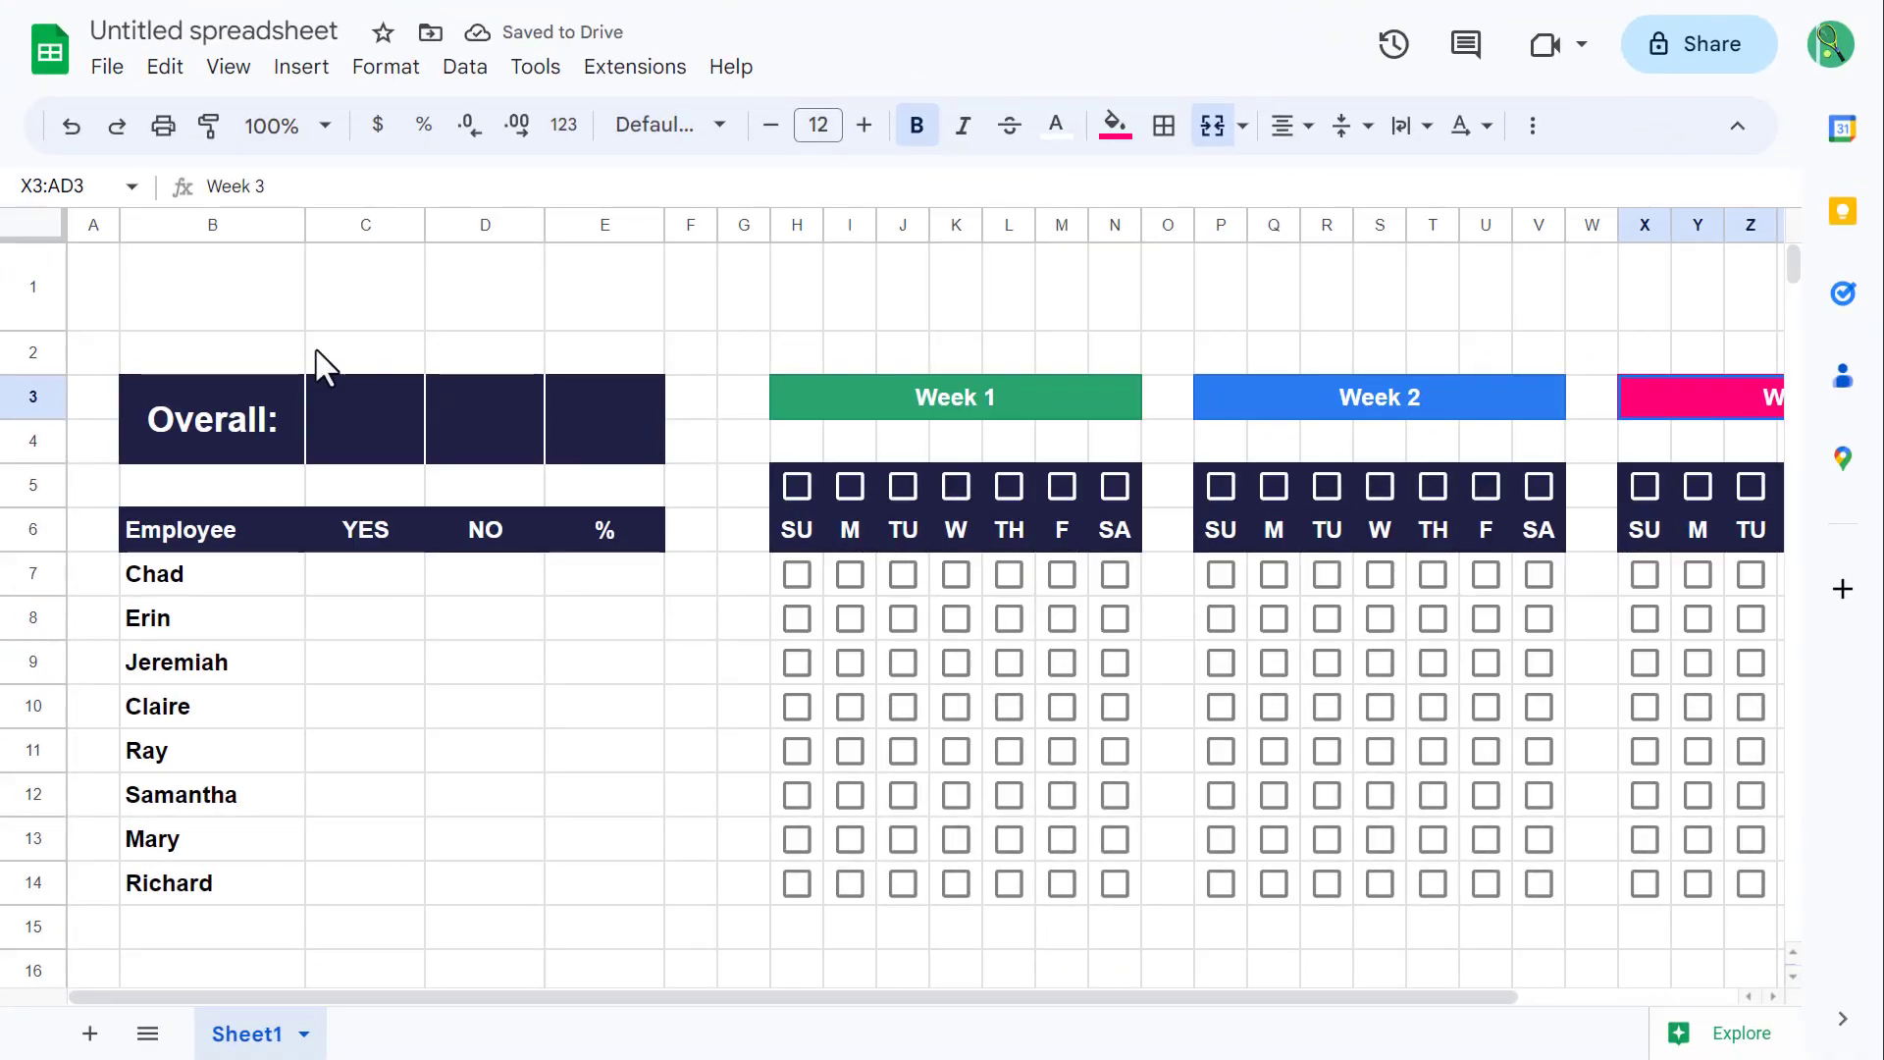
{"action": "left_click", "coordinate": [228, 290]}
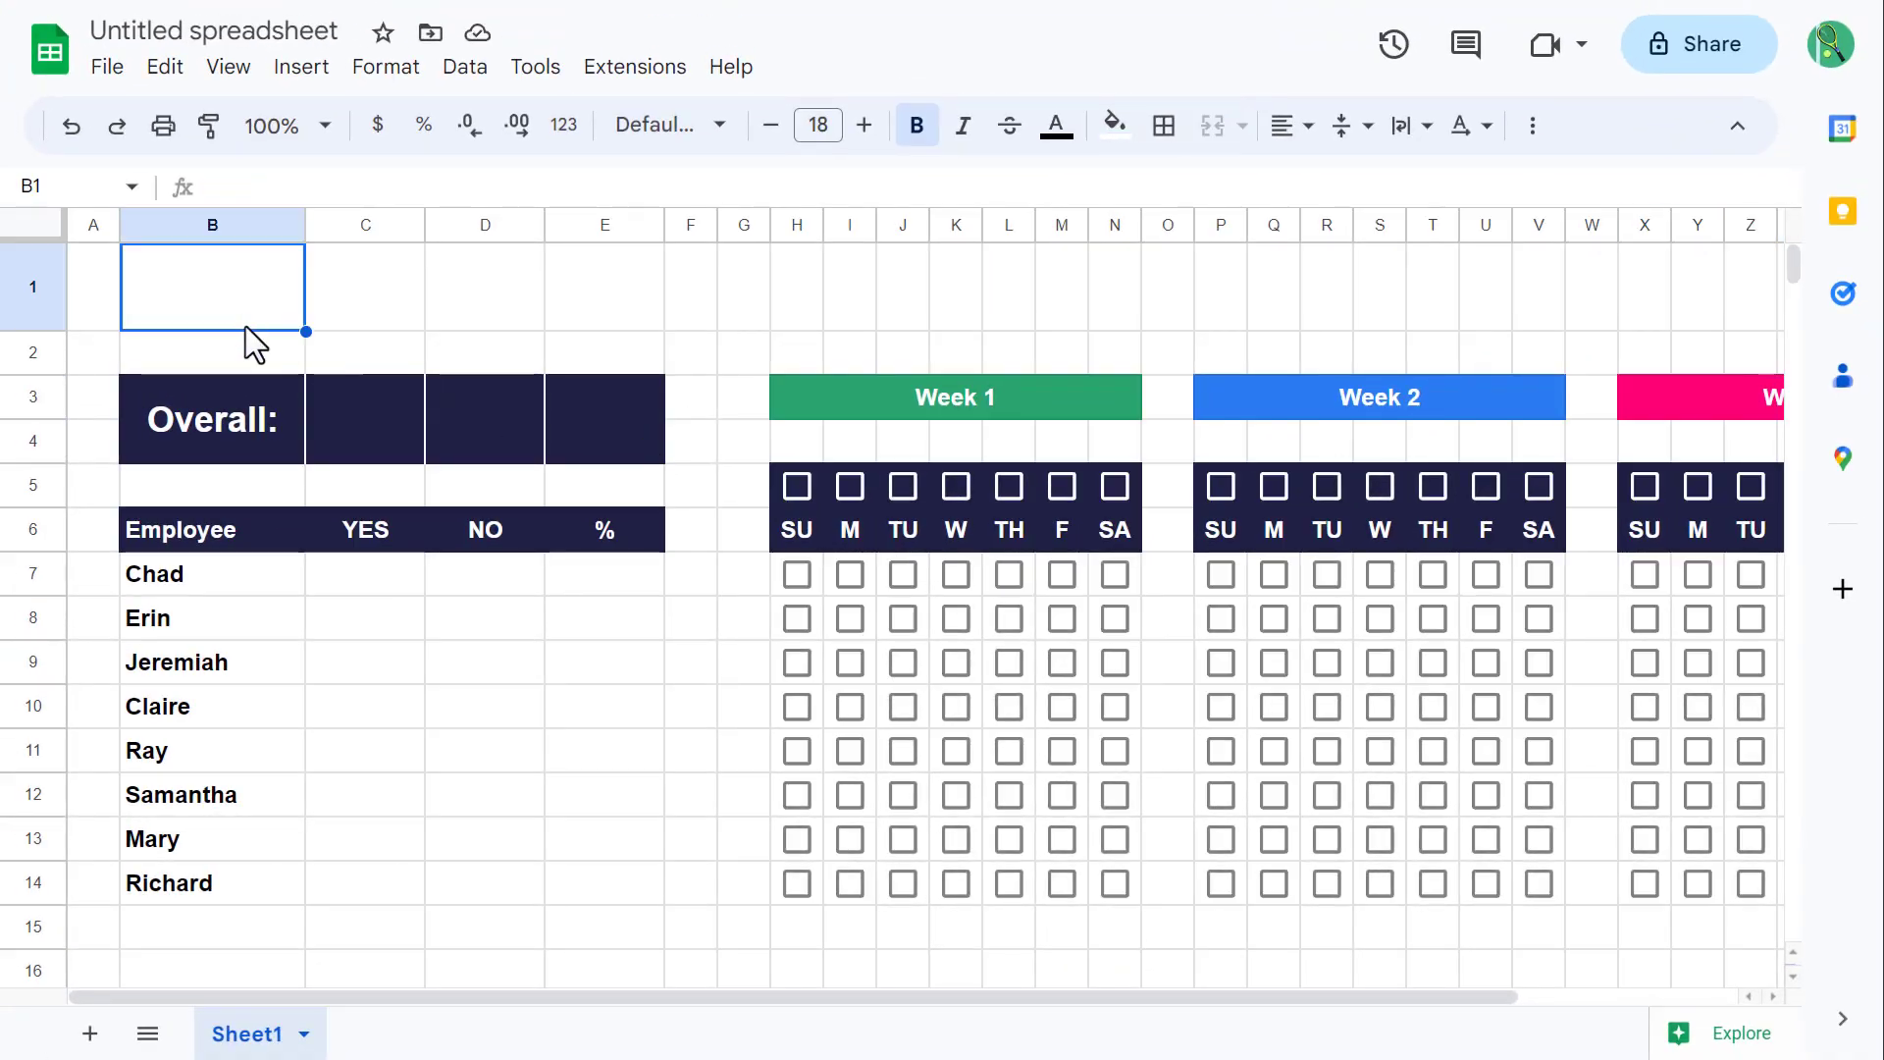
Step: Enter =COUNTIFS($H$5:$AD$5,TRUE,H7:AD7,TRUE) in Chad's YES cell C7
{"action": "left_click", "coordinate": [338, 569]}
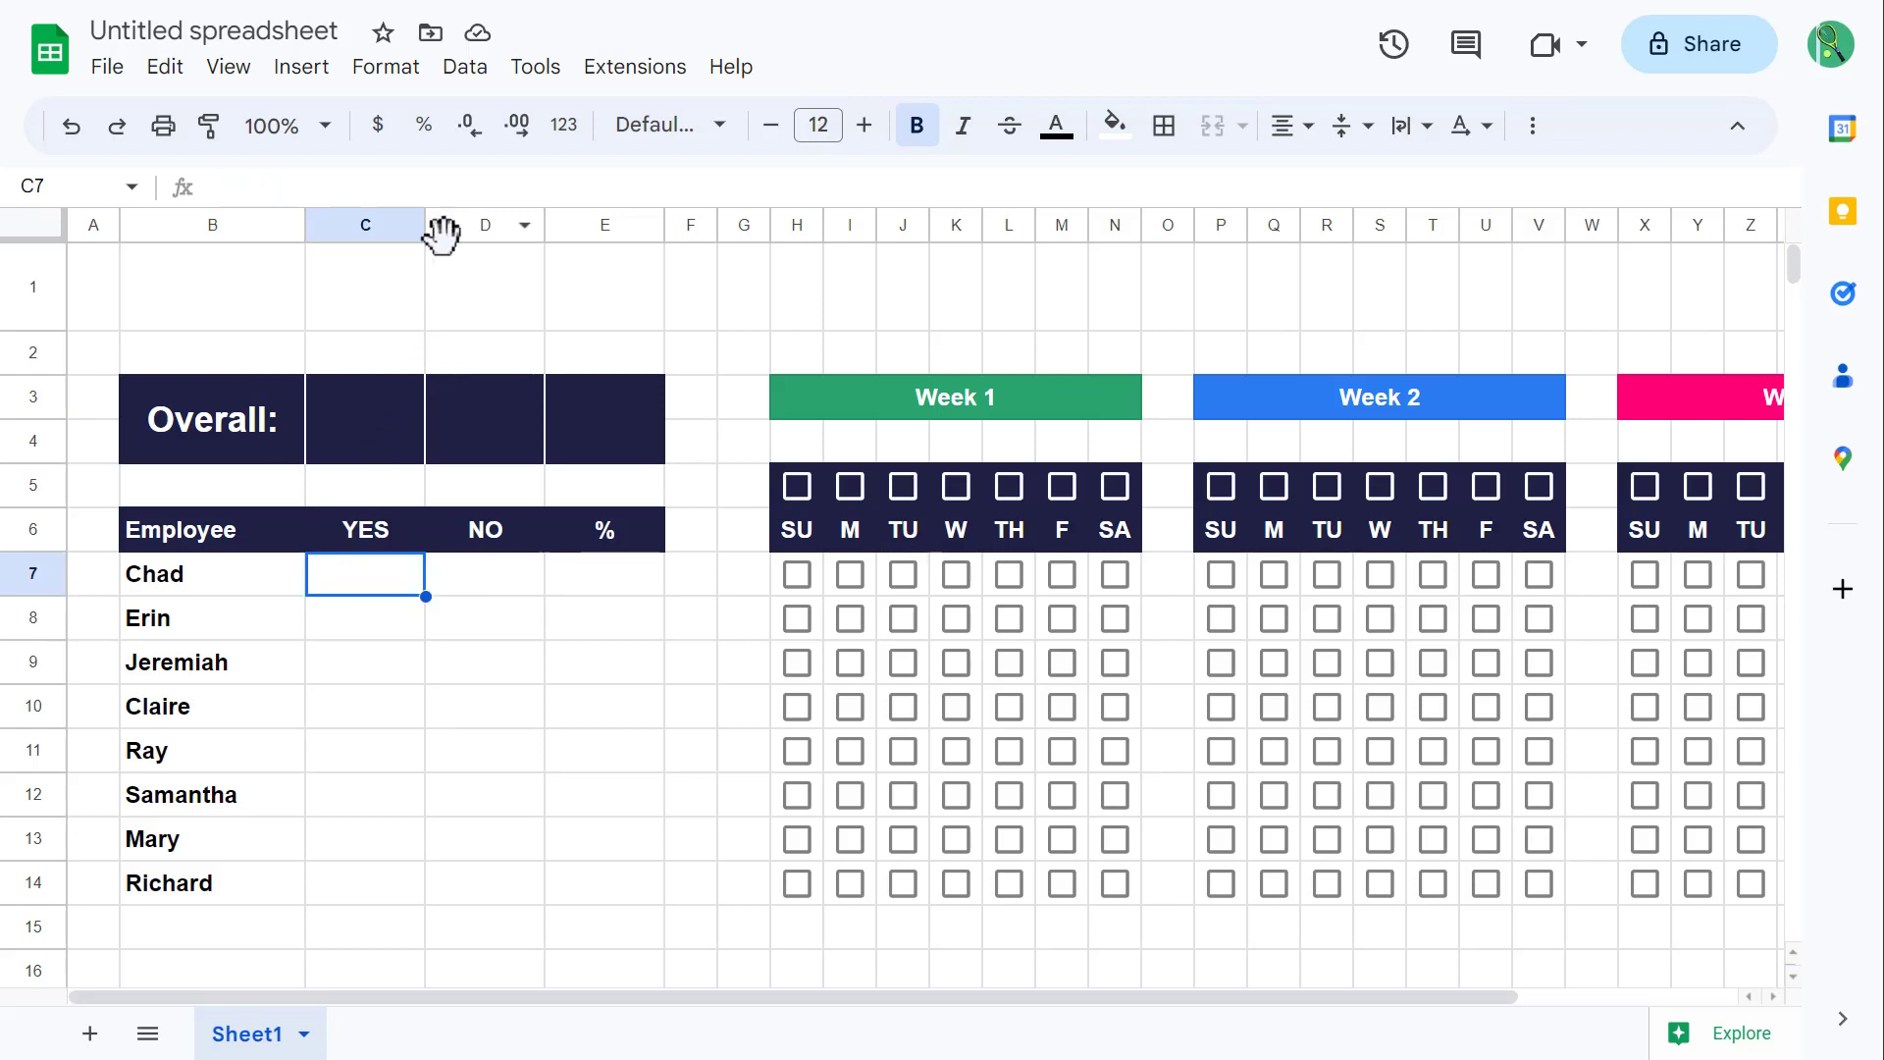
{"action": "left_click", "coordinate": [474, 192]}
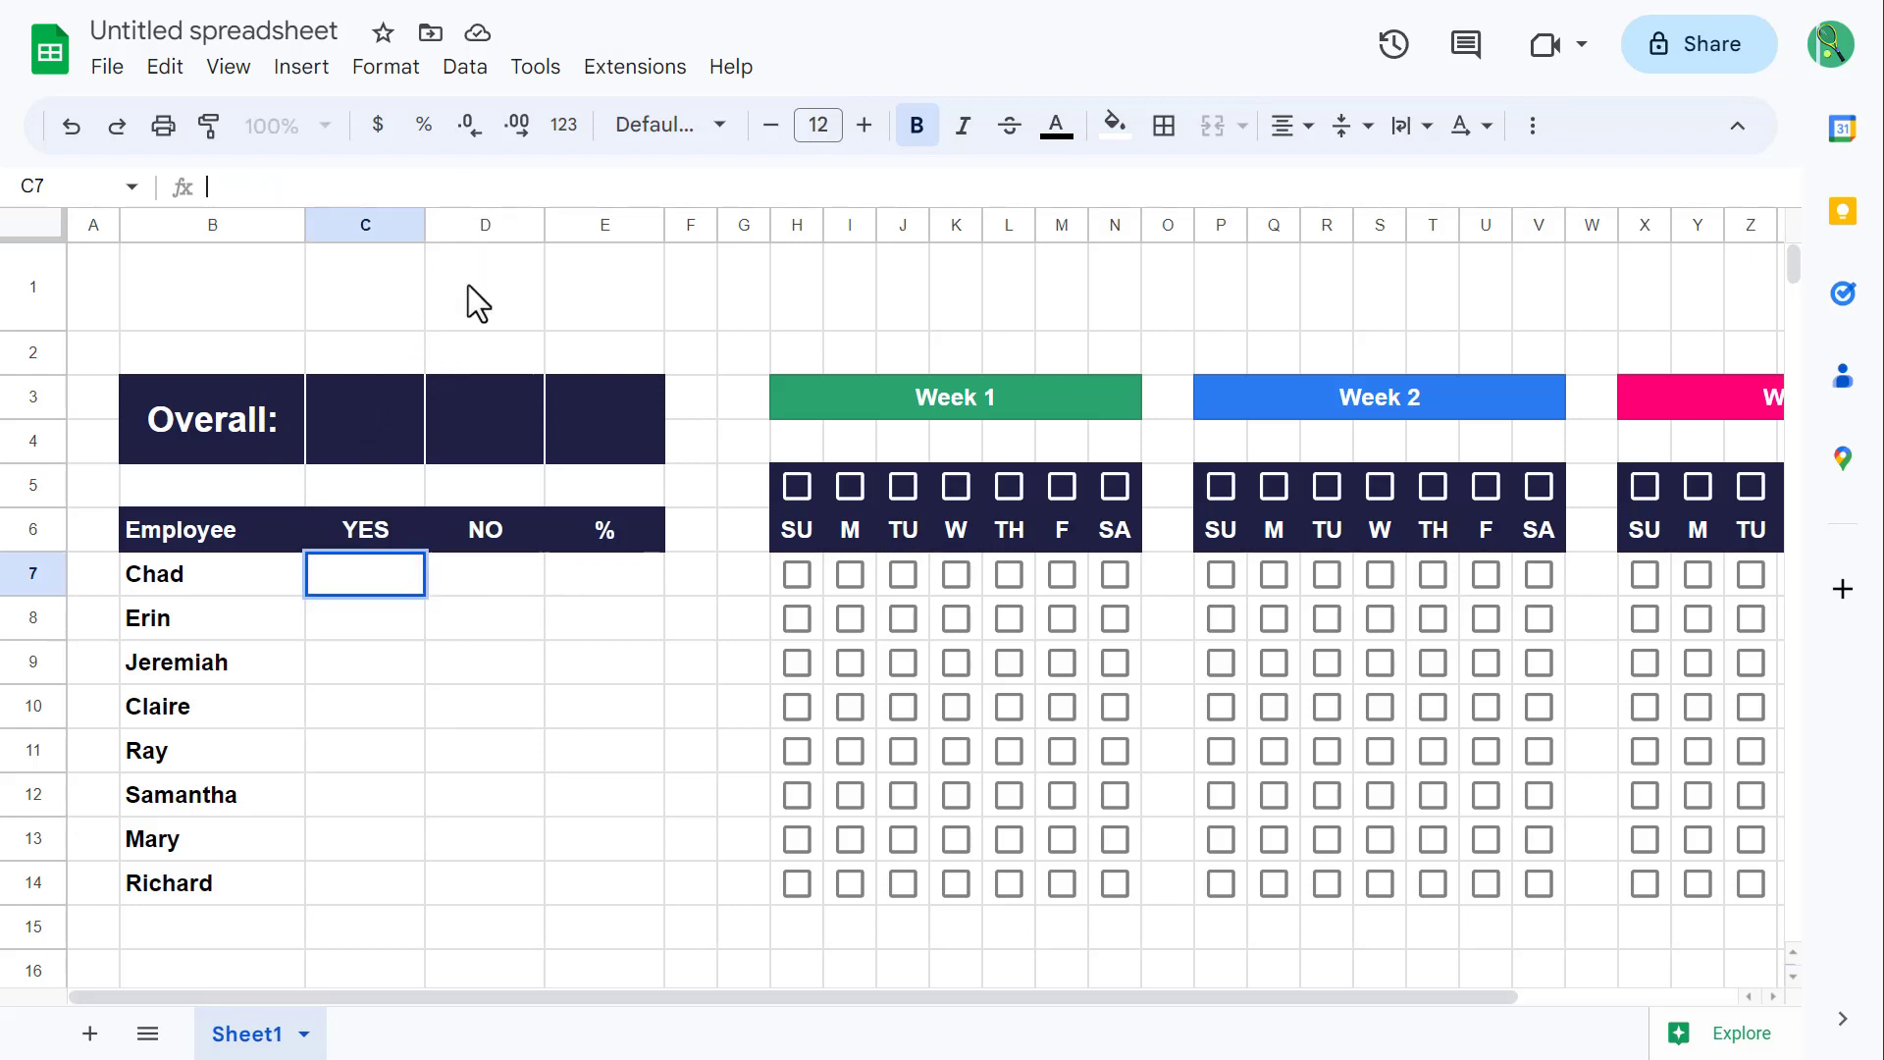
{"action": "type", "text": "="}
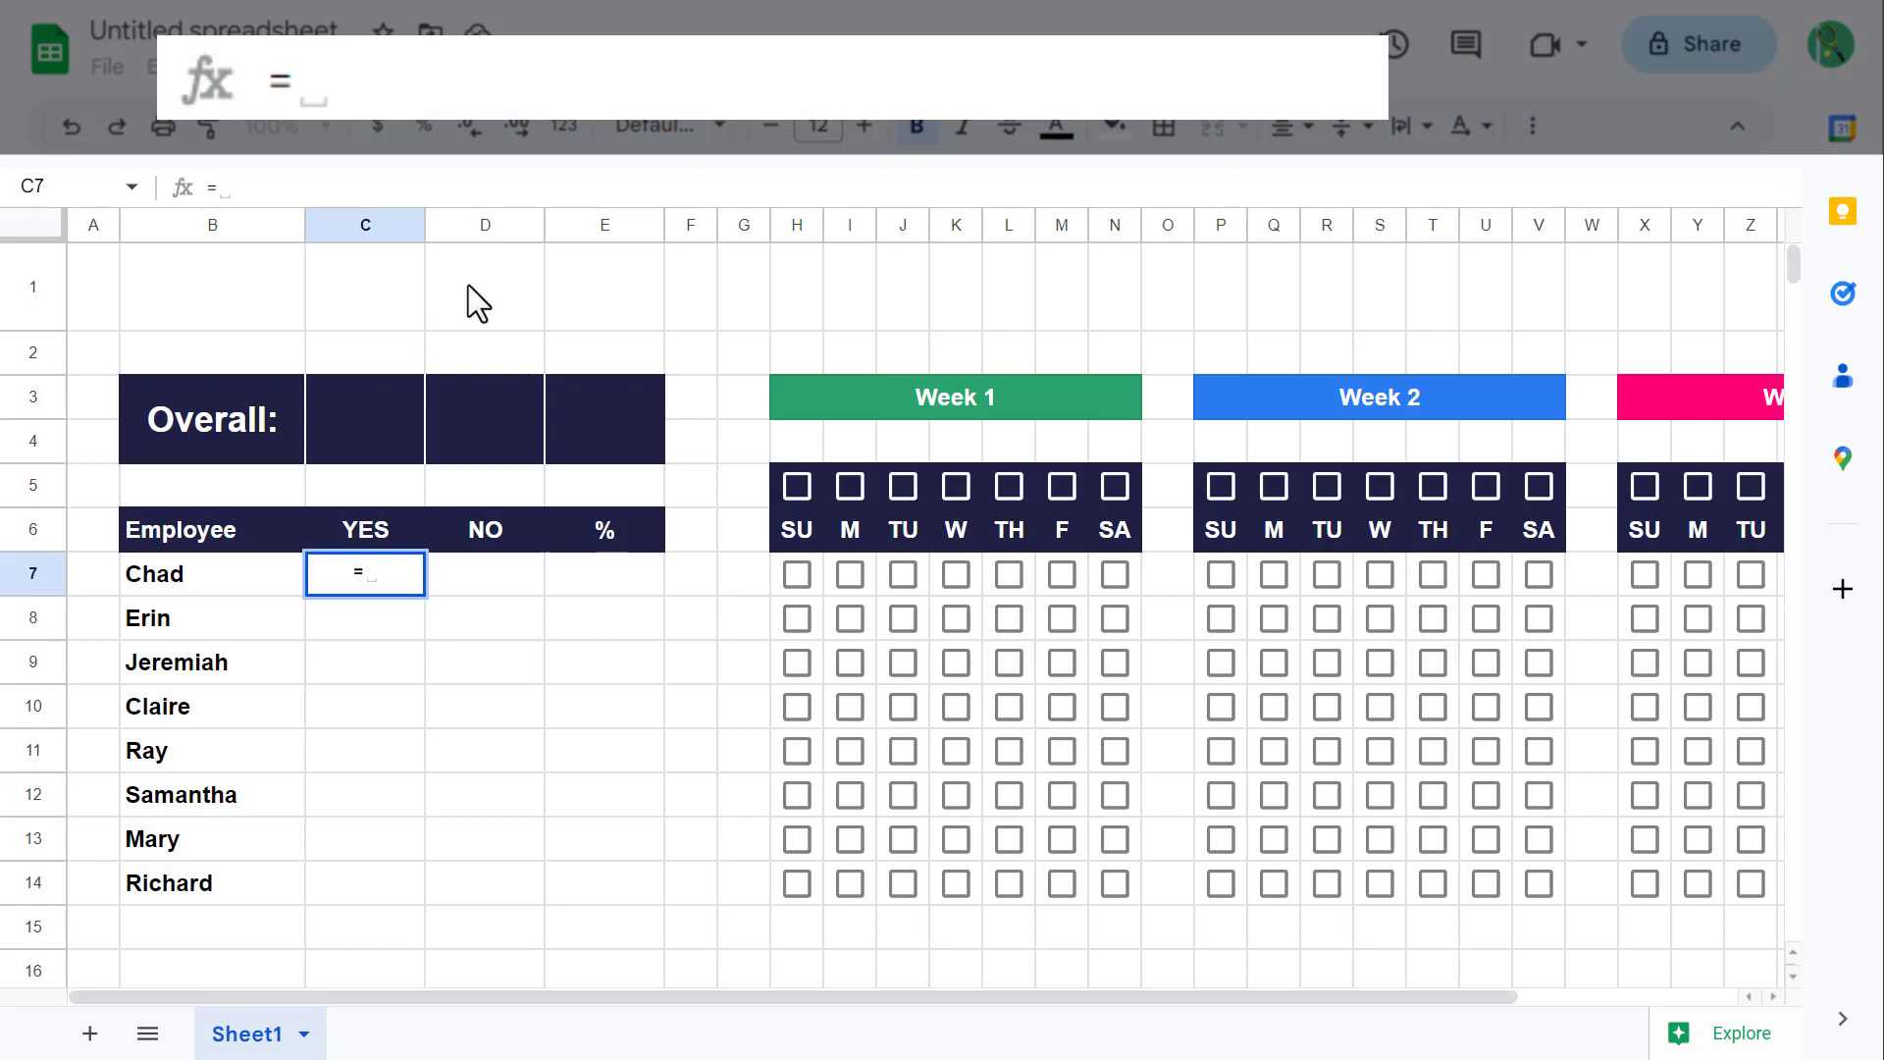
{"action": "type", "text": "countifs"}
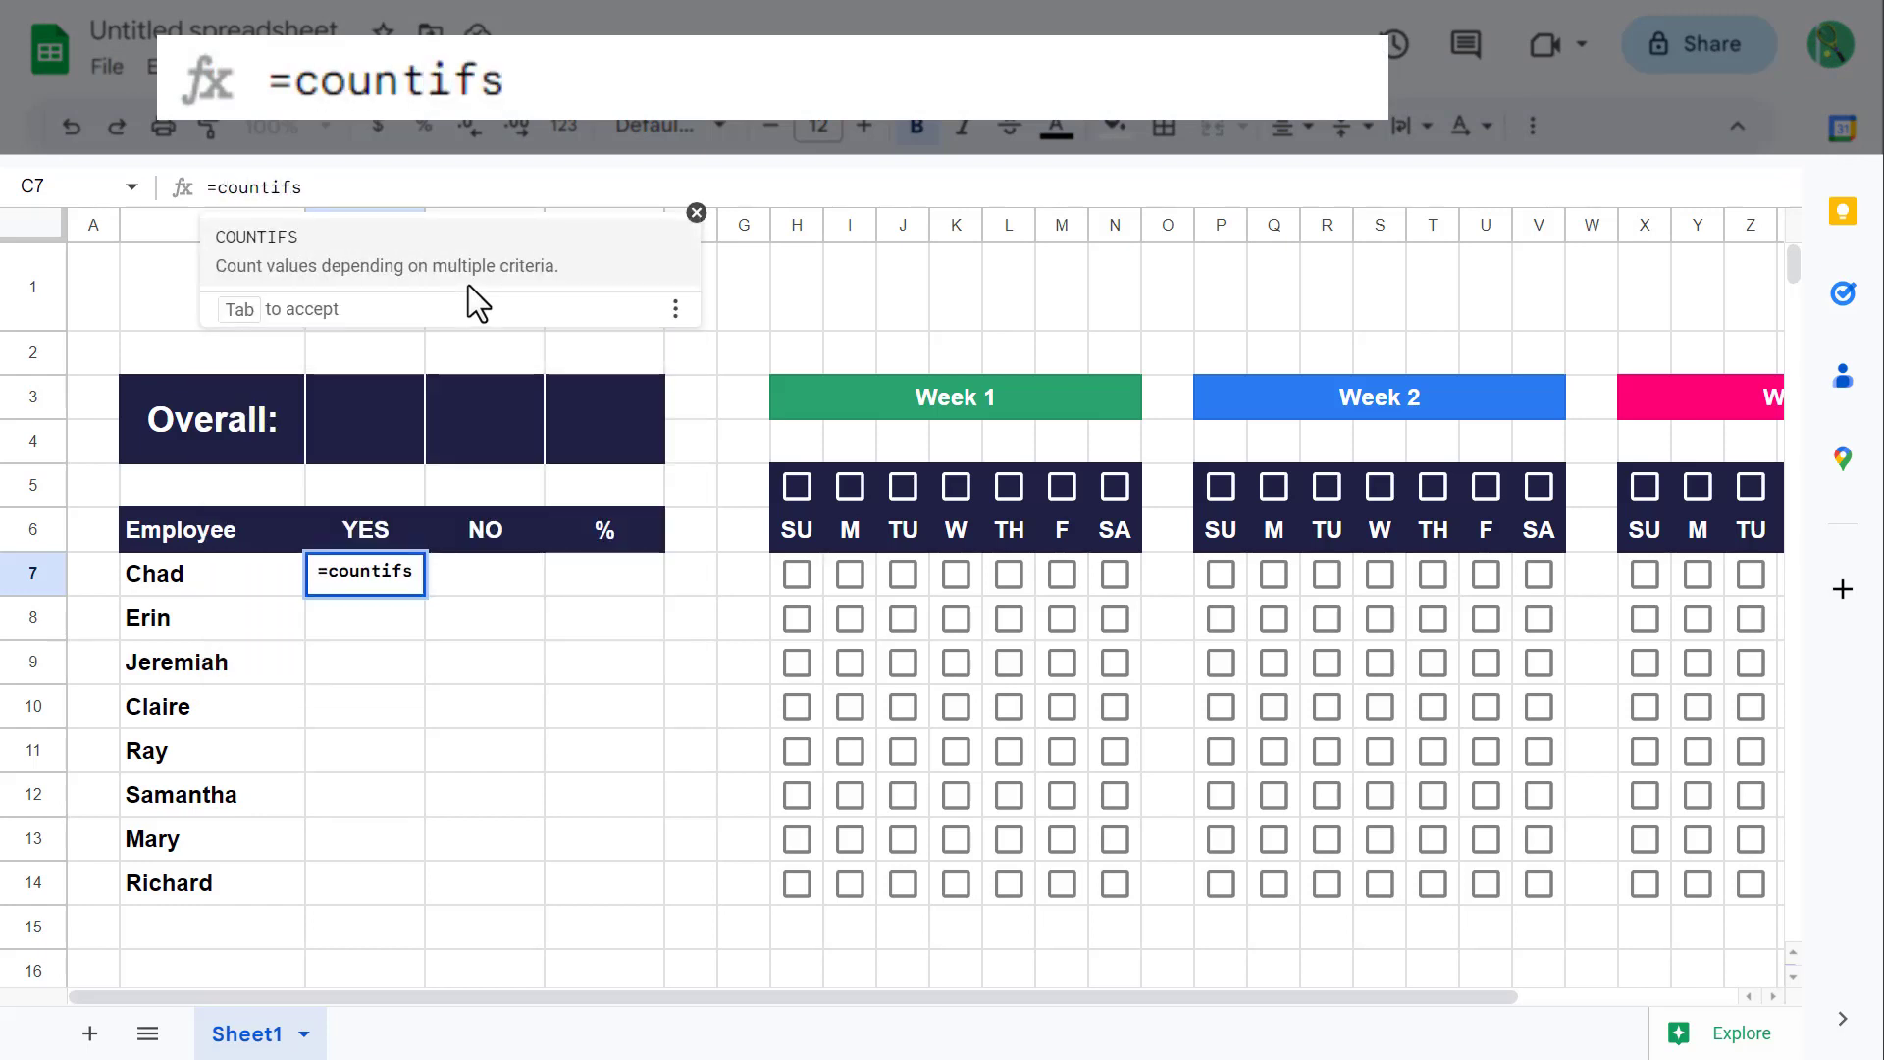
{"action": "key", "text": "Tab"}
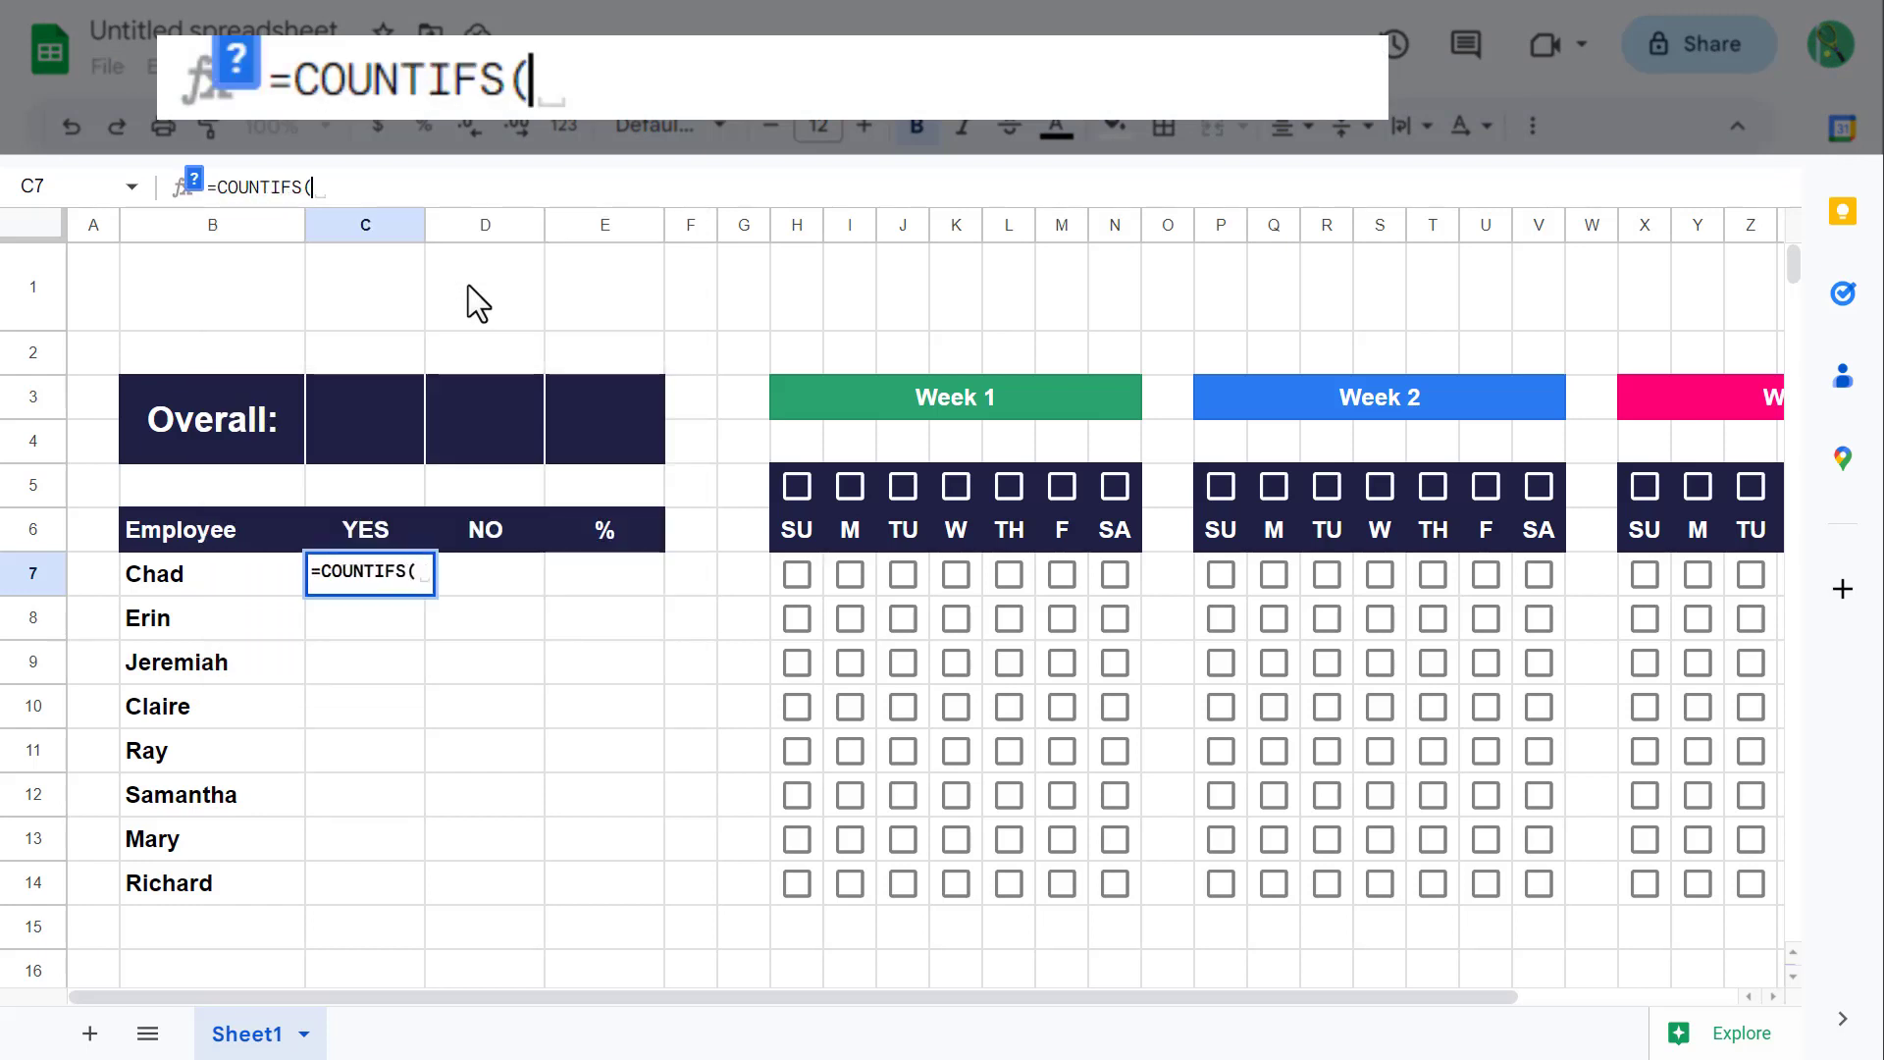
{"action": "left_click", "coordinate": [780, 485]}
{"action": "left_click_drag", "start_coordinate": [775, 479], "coordinate": [1604, 487]}
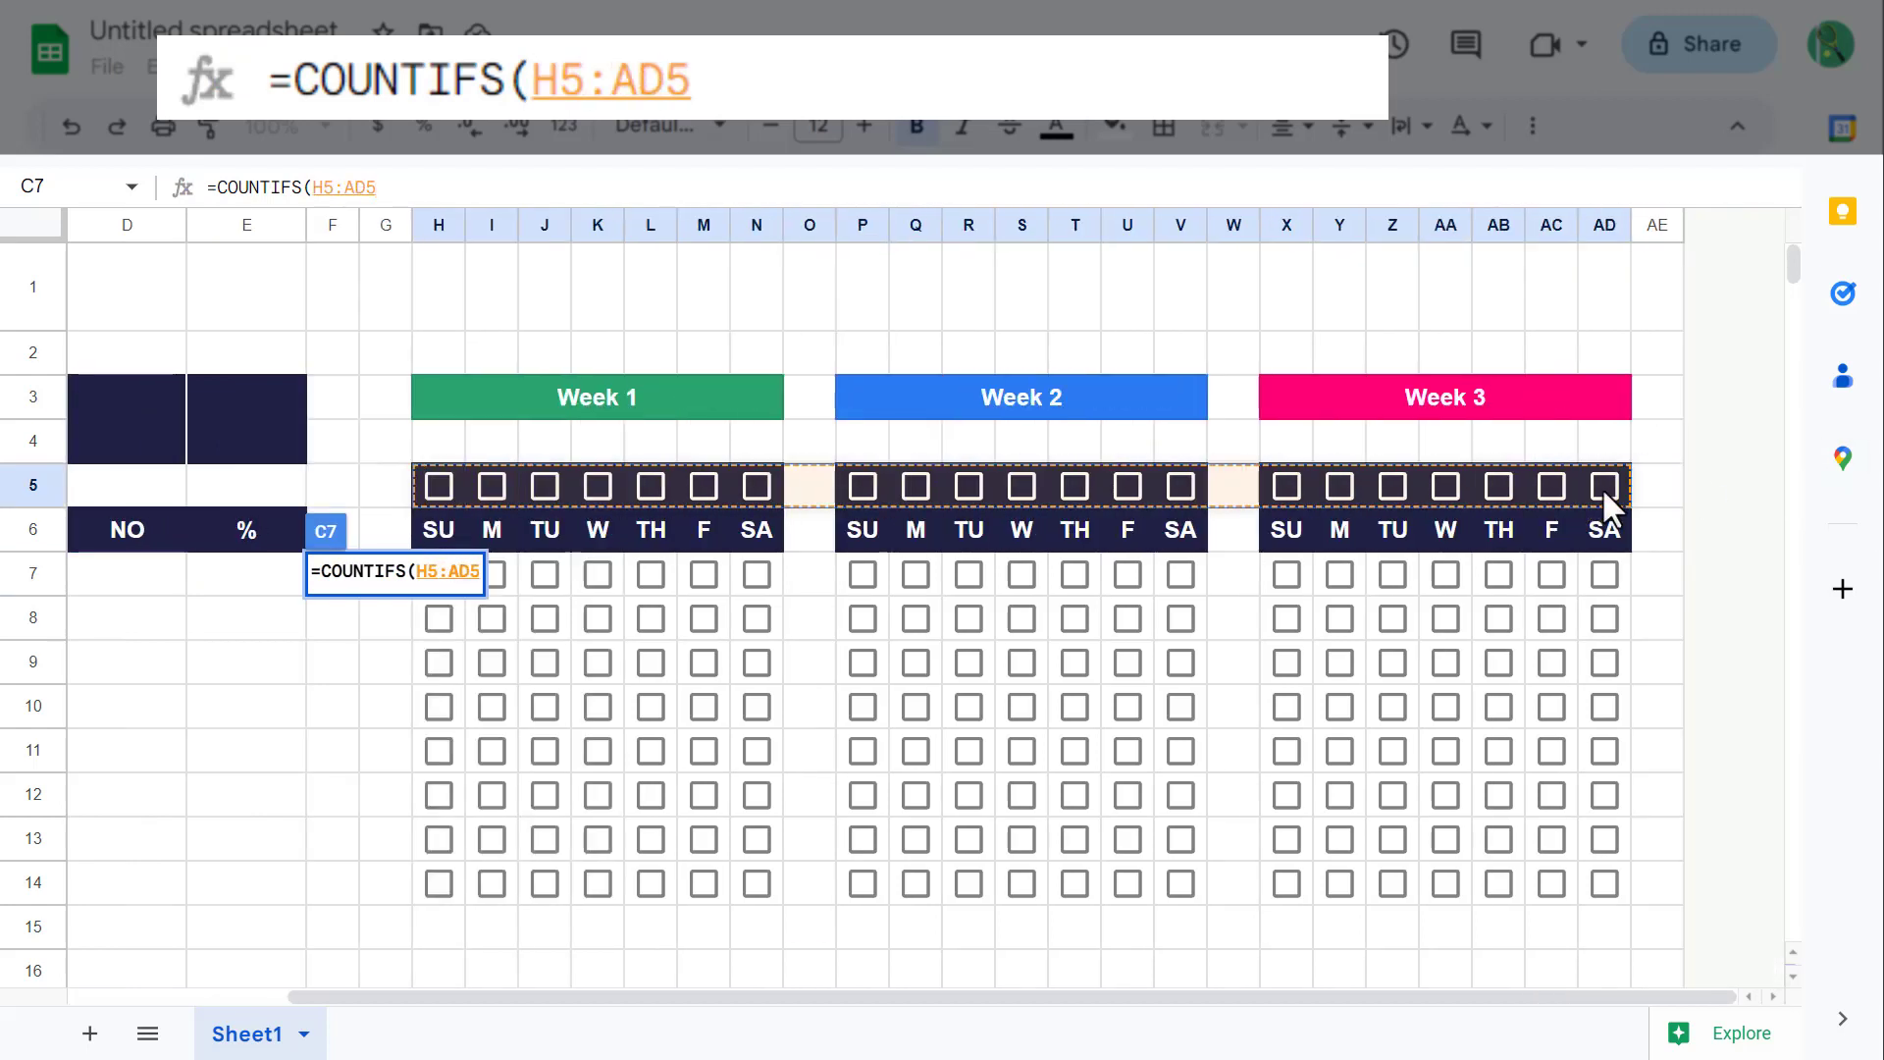
{"action": "key", "text": "F4"}
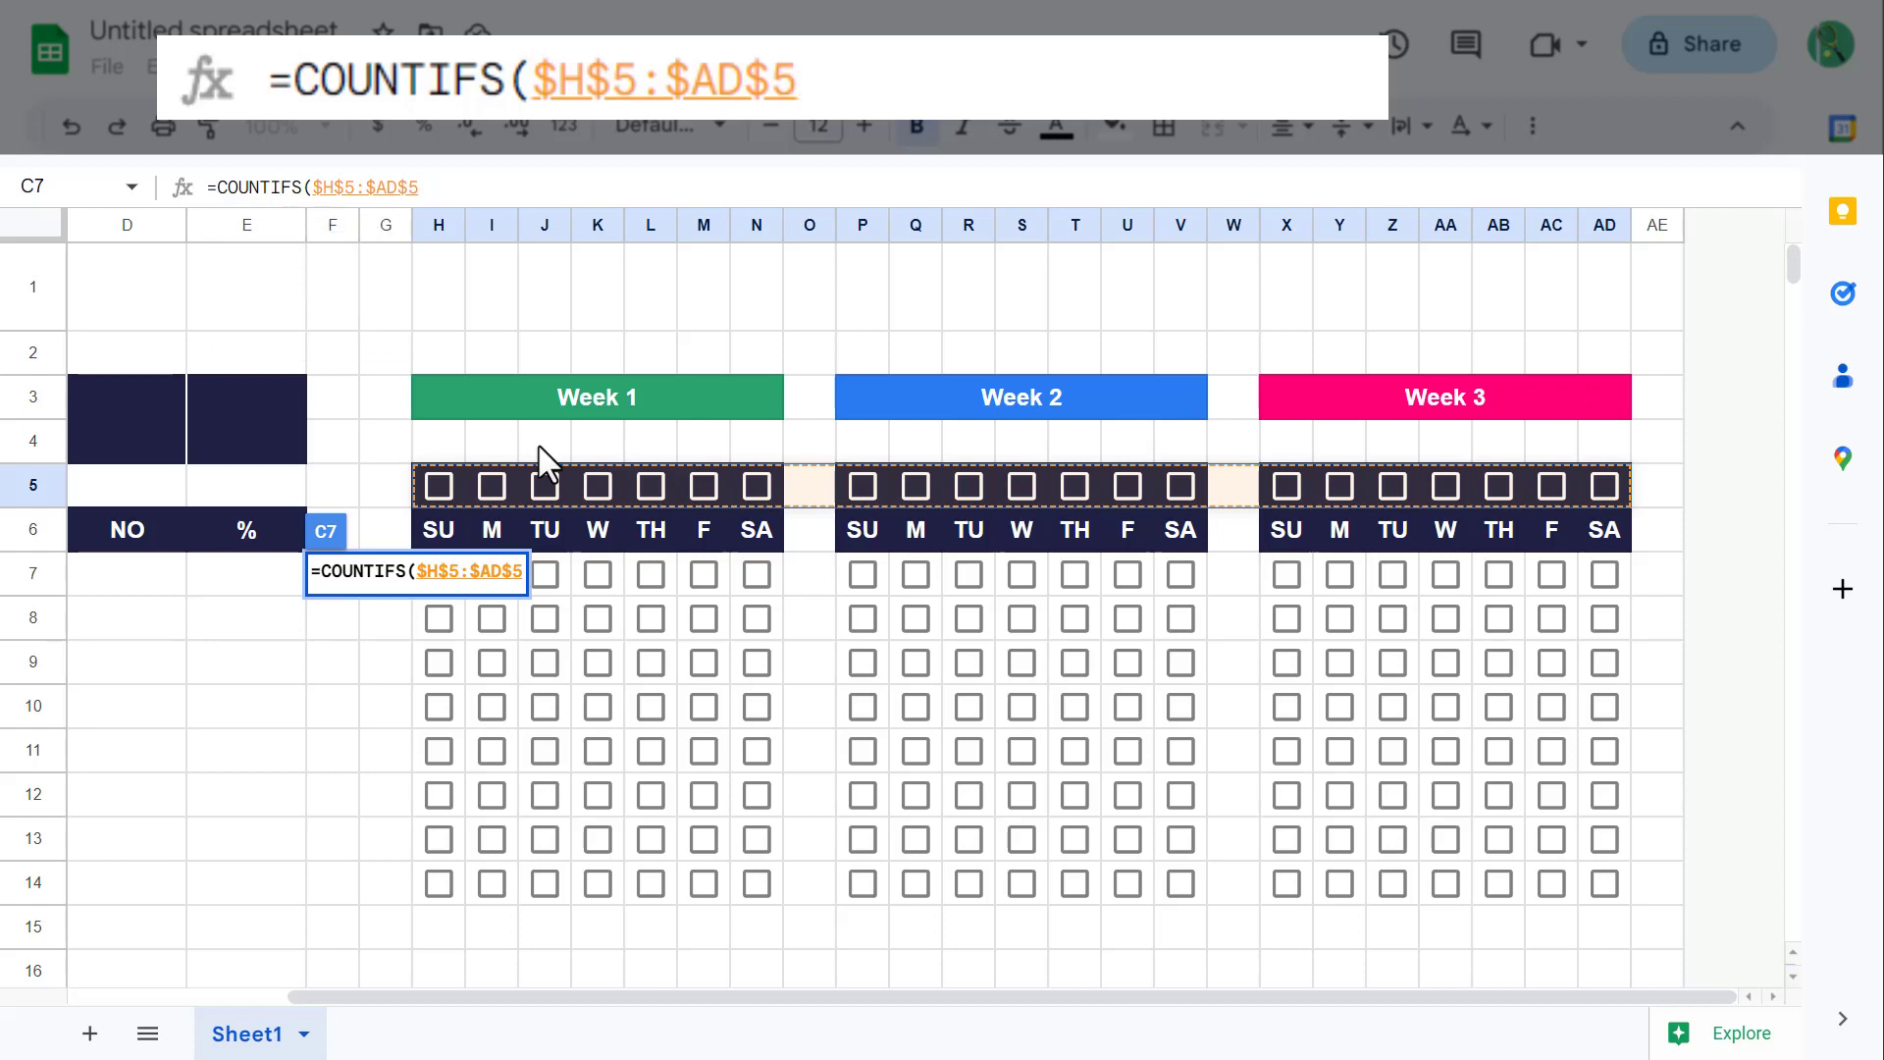
{"action": "type", "text": ",TRU"}
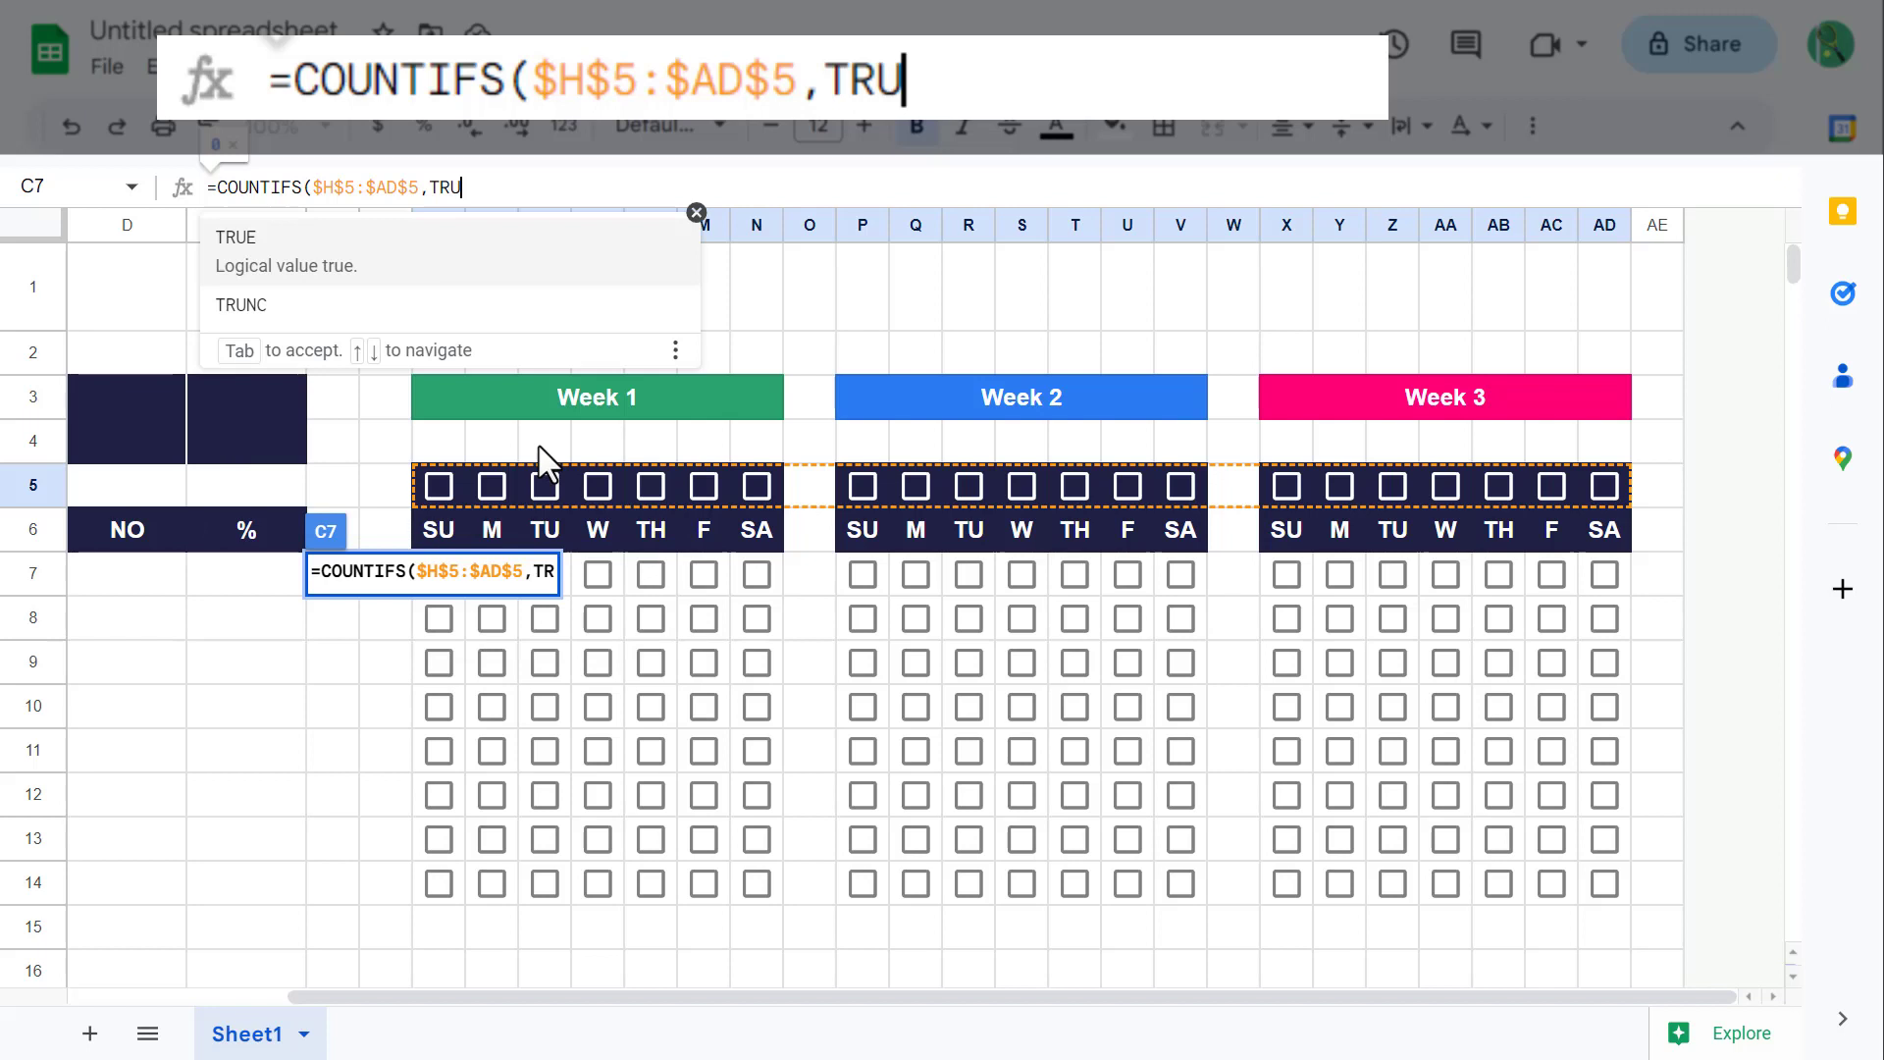
{"action": "type", "text": "E,"}
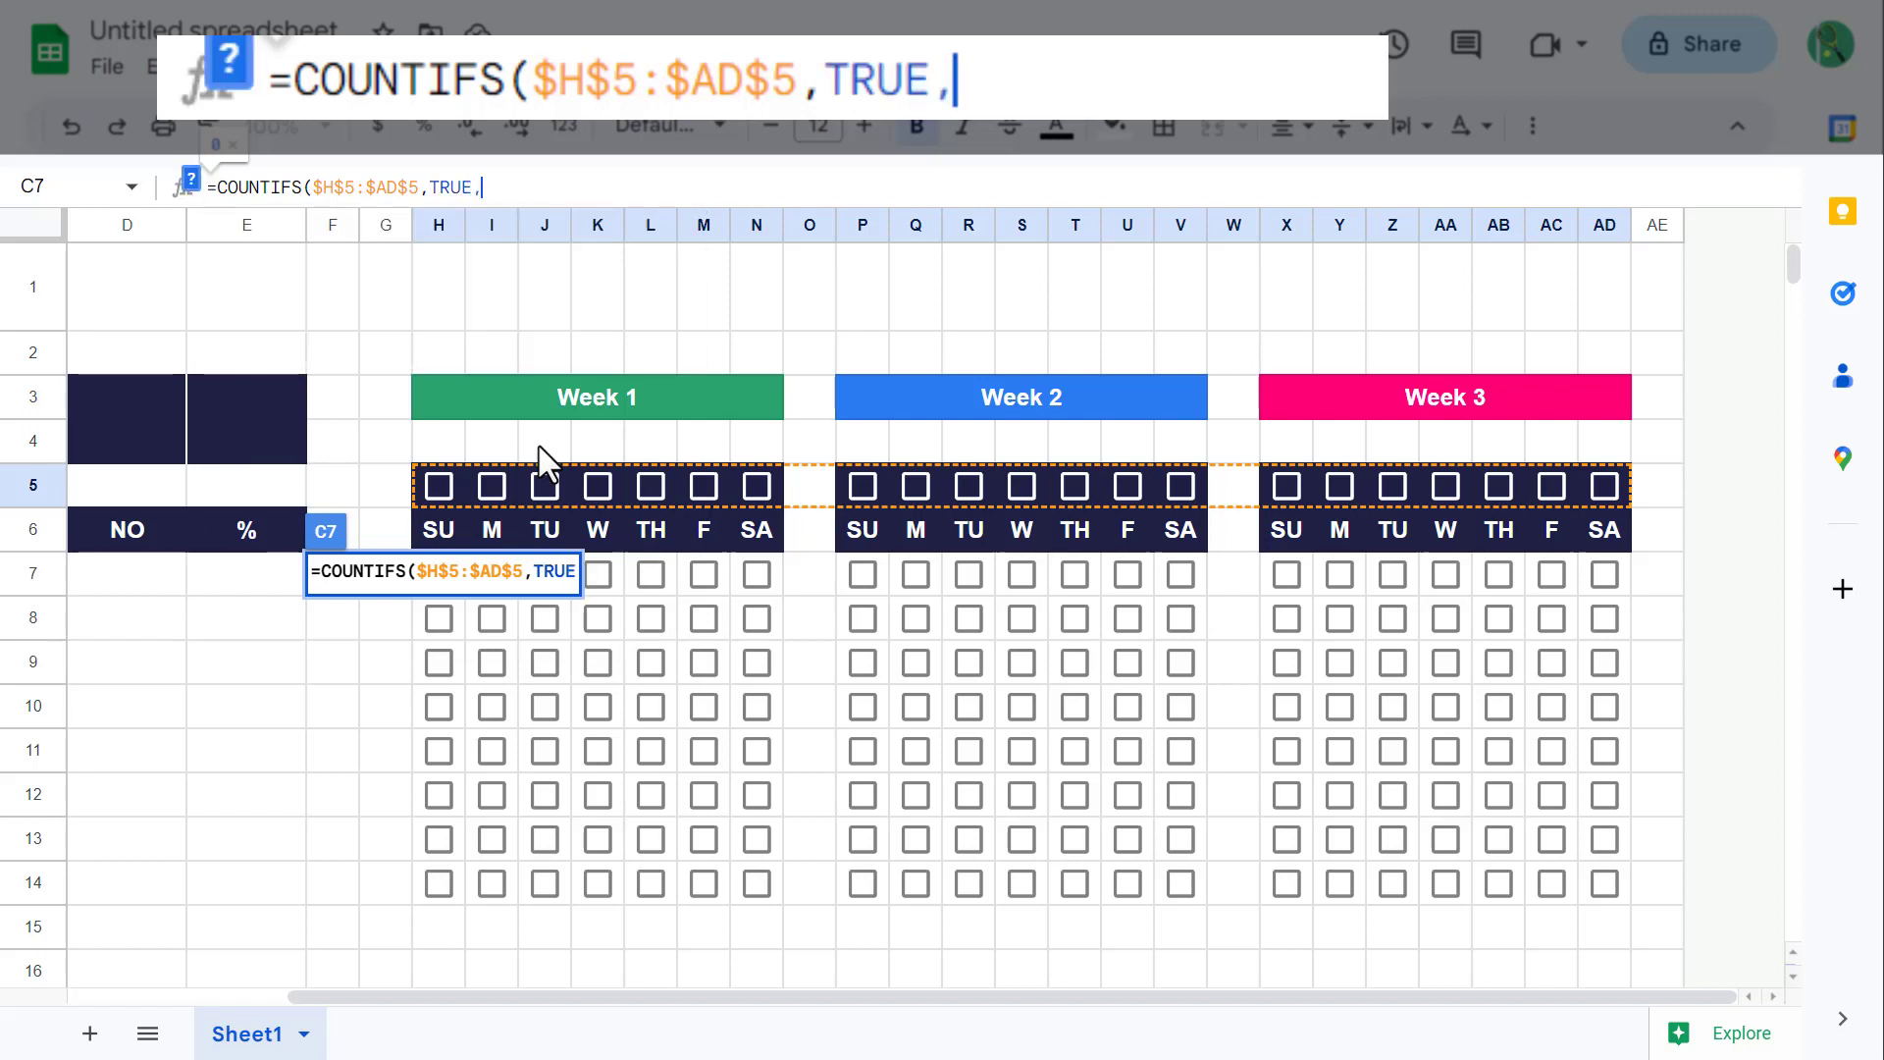
{"action": "left_click_drag", "start_coordinate": [1595, 581], "coordinate": [425, 581]}
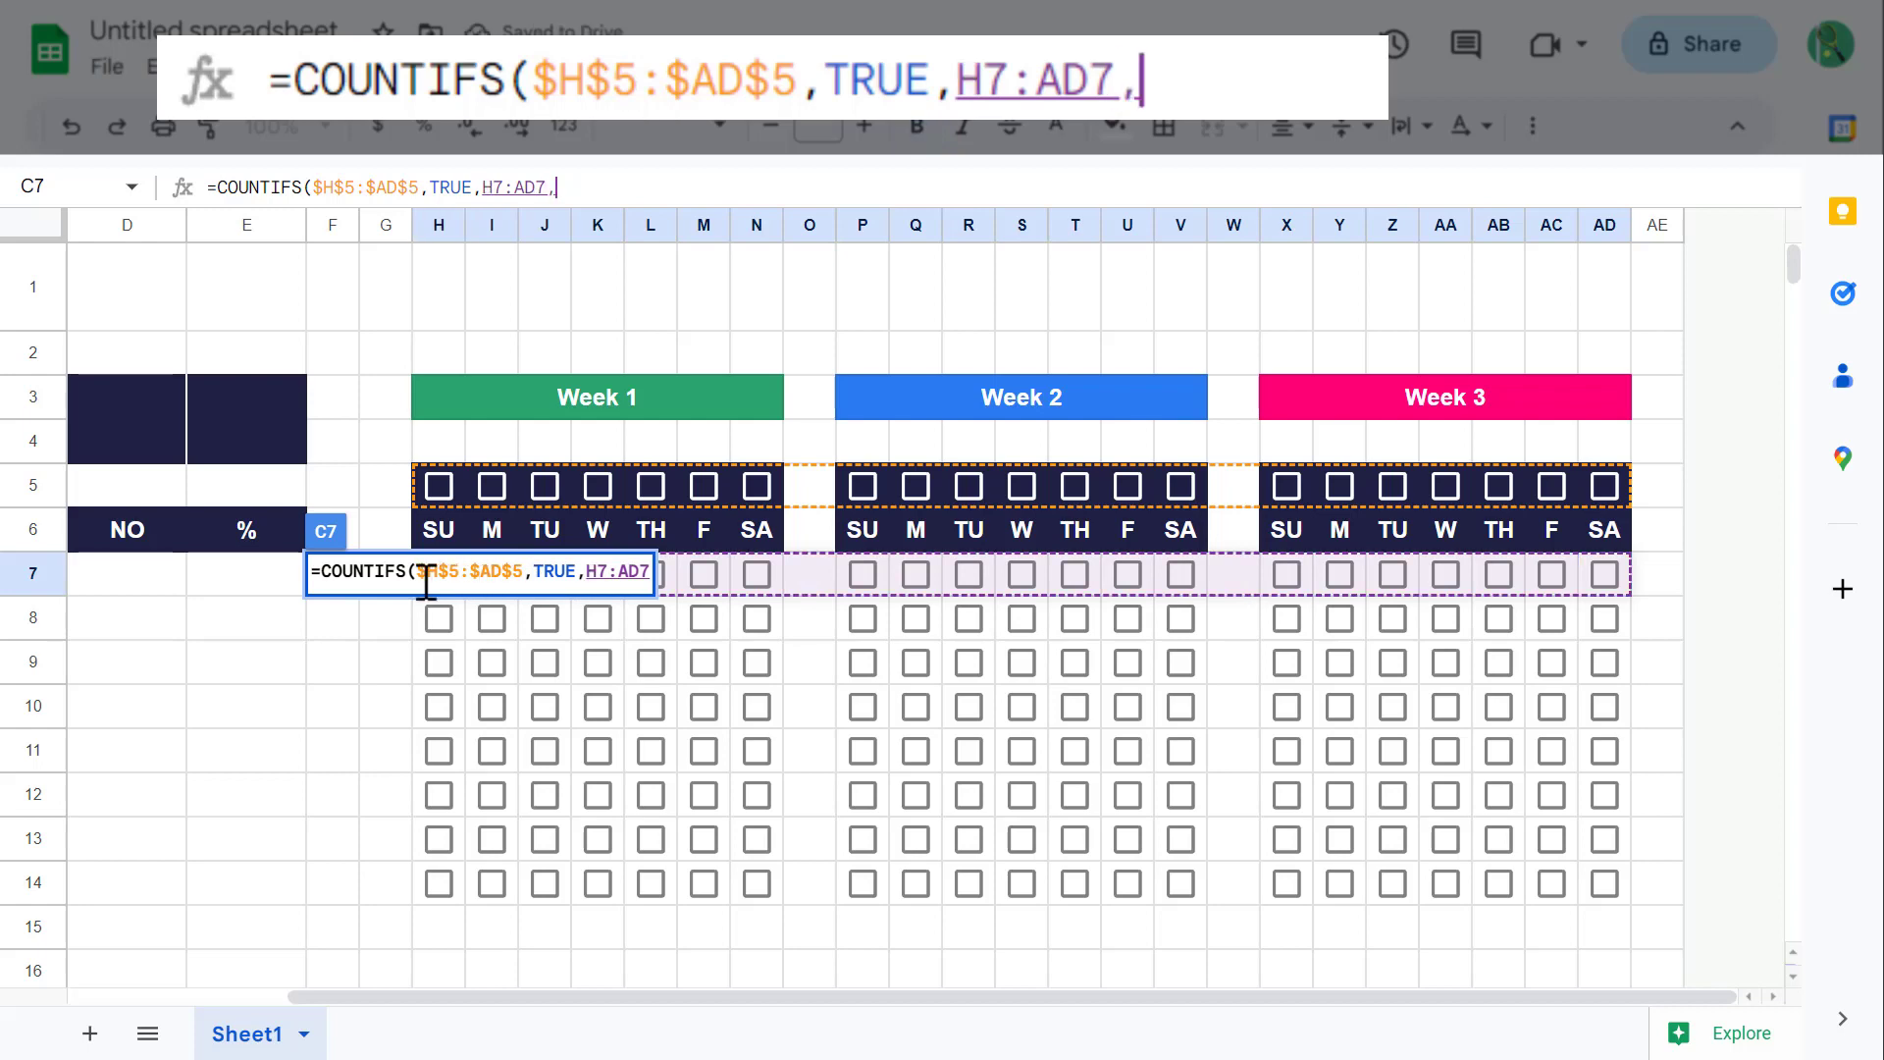
{"action": "type", "text": ",TRUE"}
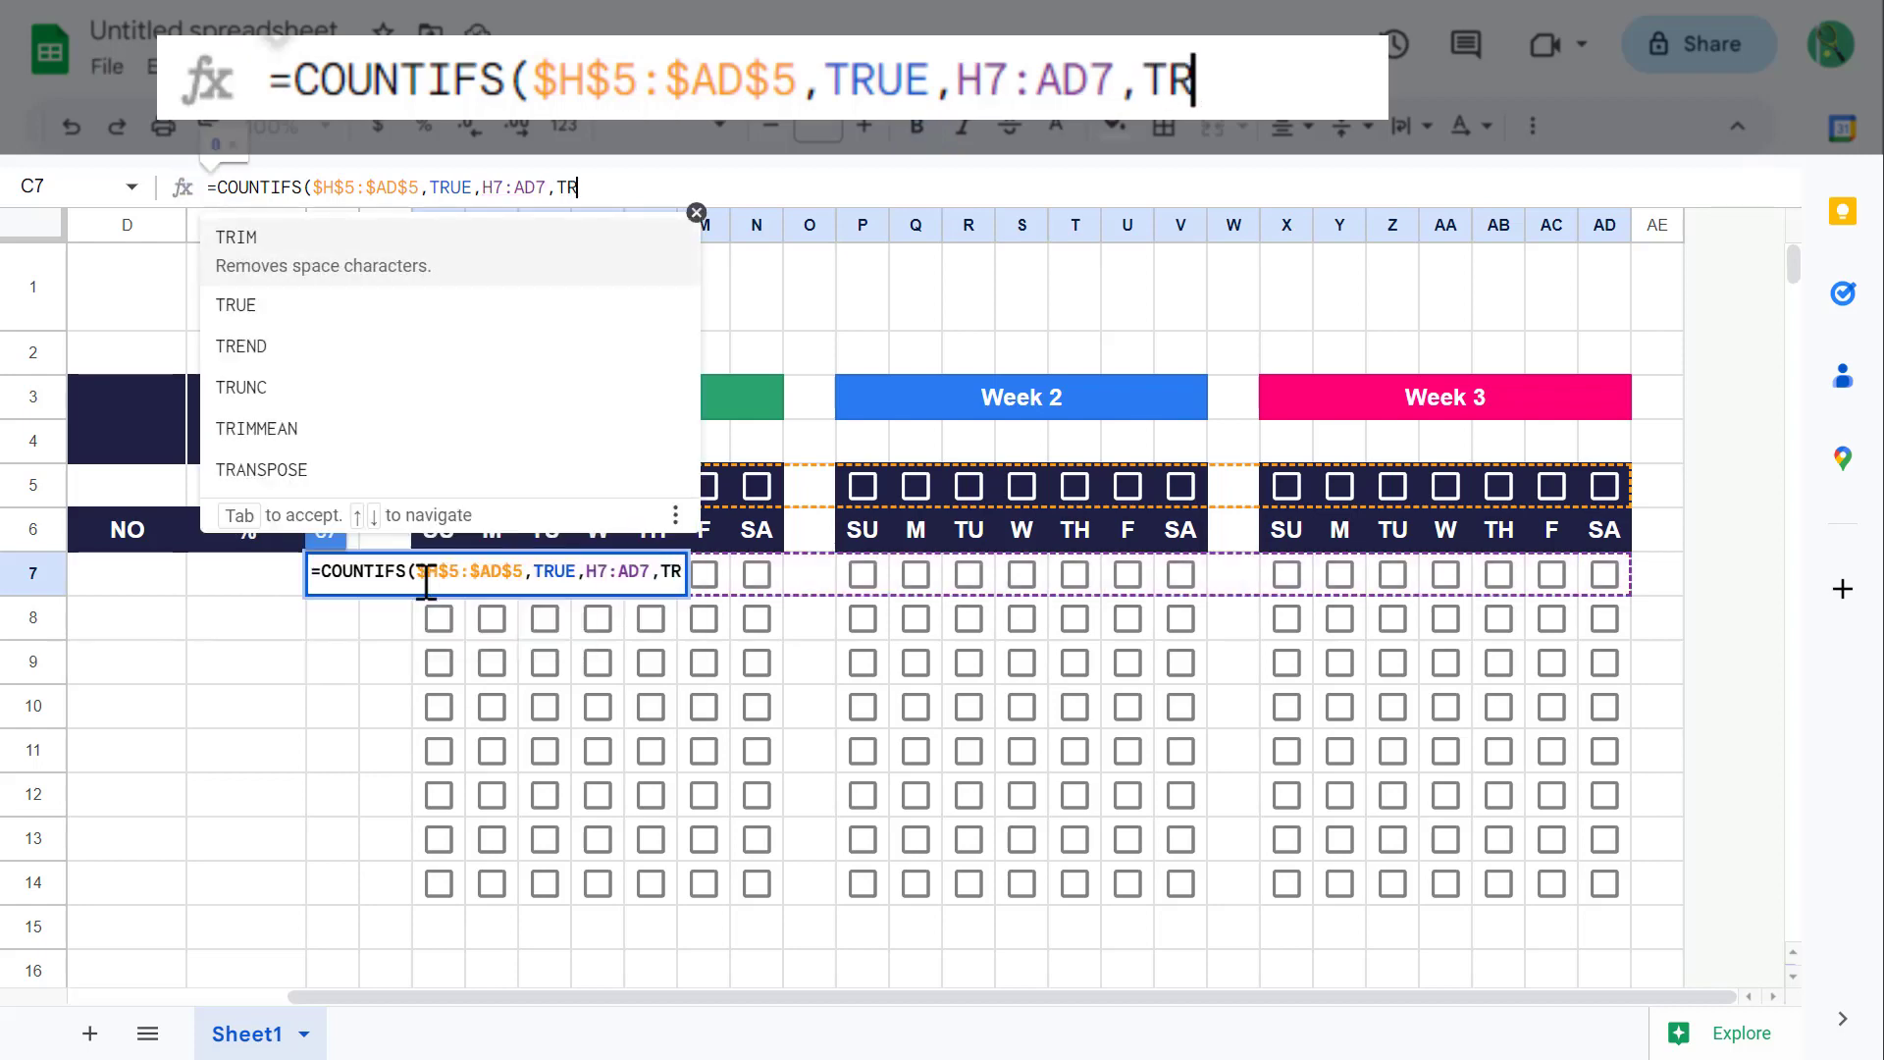
{"action": "type", "text": ")"}
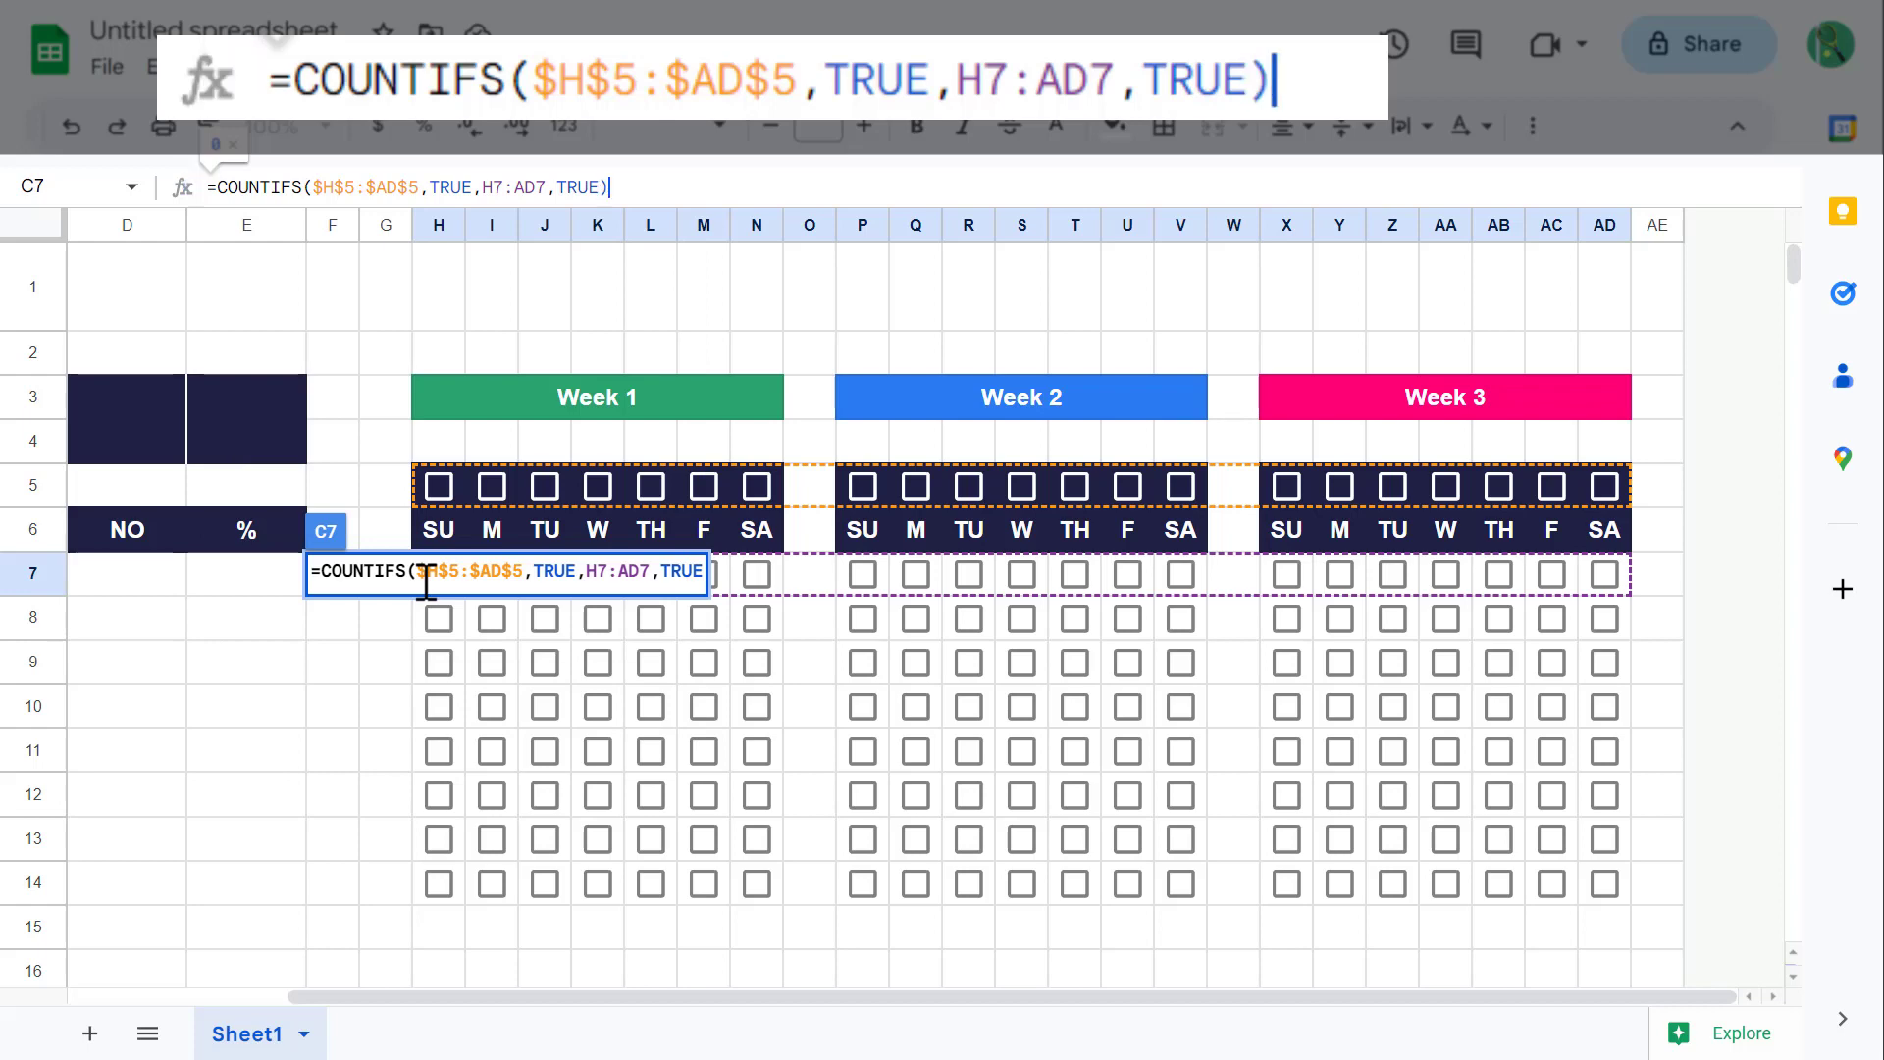
{"action": "key", "text": "Return"}
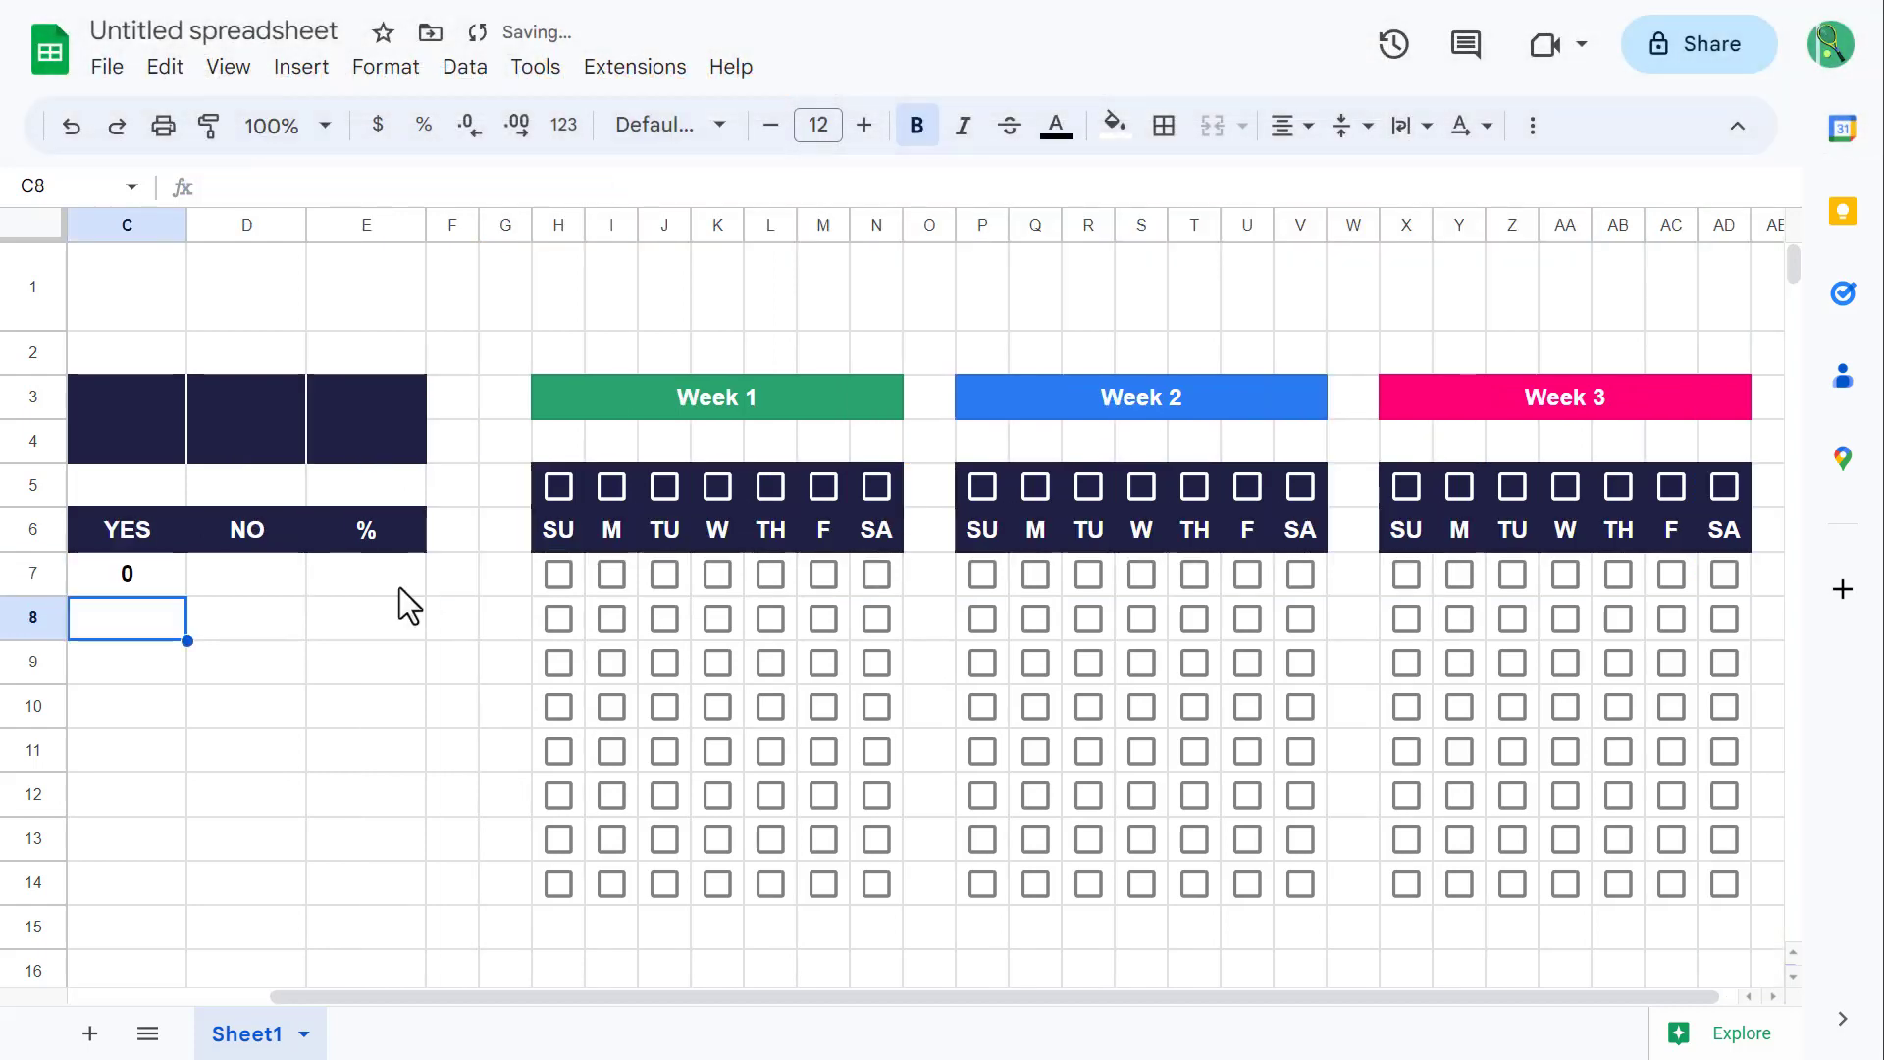
Step: Copy the C7 formula text from the formula bar
{"action": "left_click", "coordinate": [153, 577]}
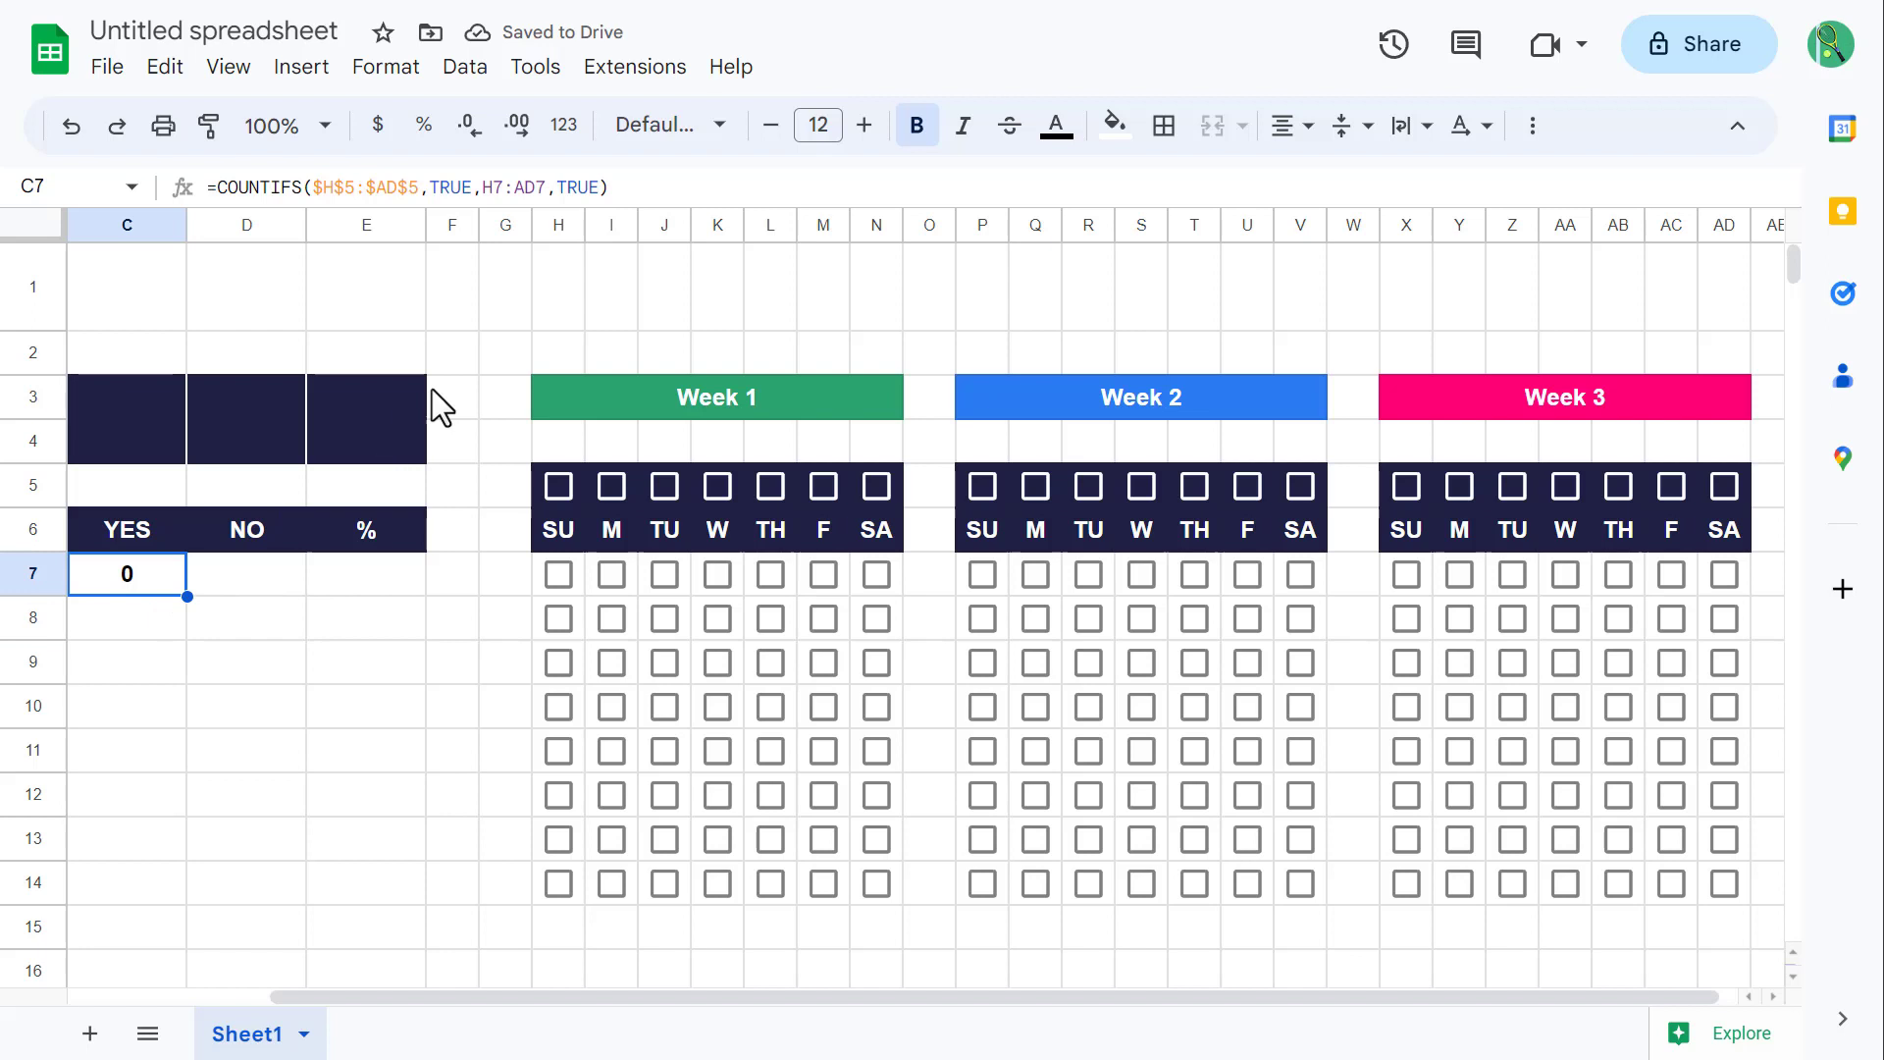
{"action": "left_click_drag", "start_coordinate": [650, 188], "coordinate": [147, 185]}
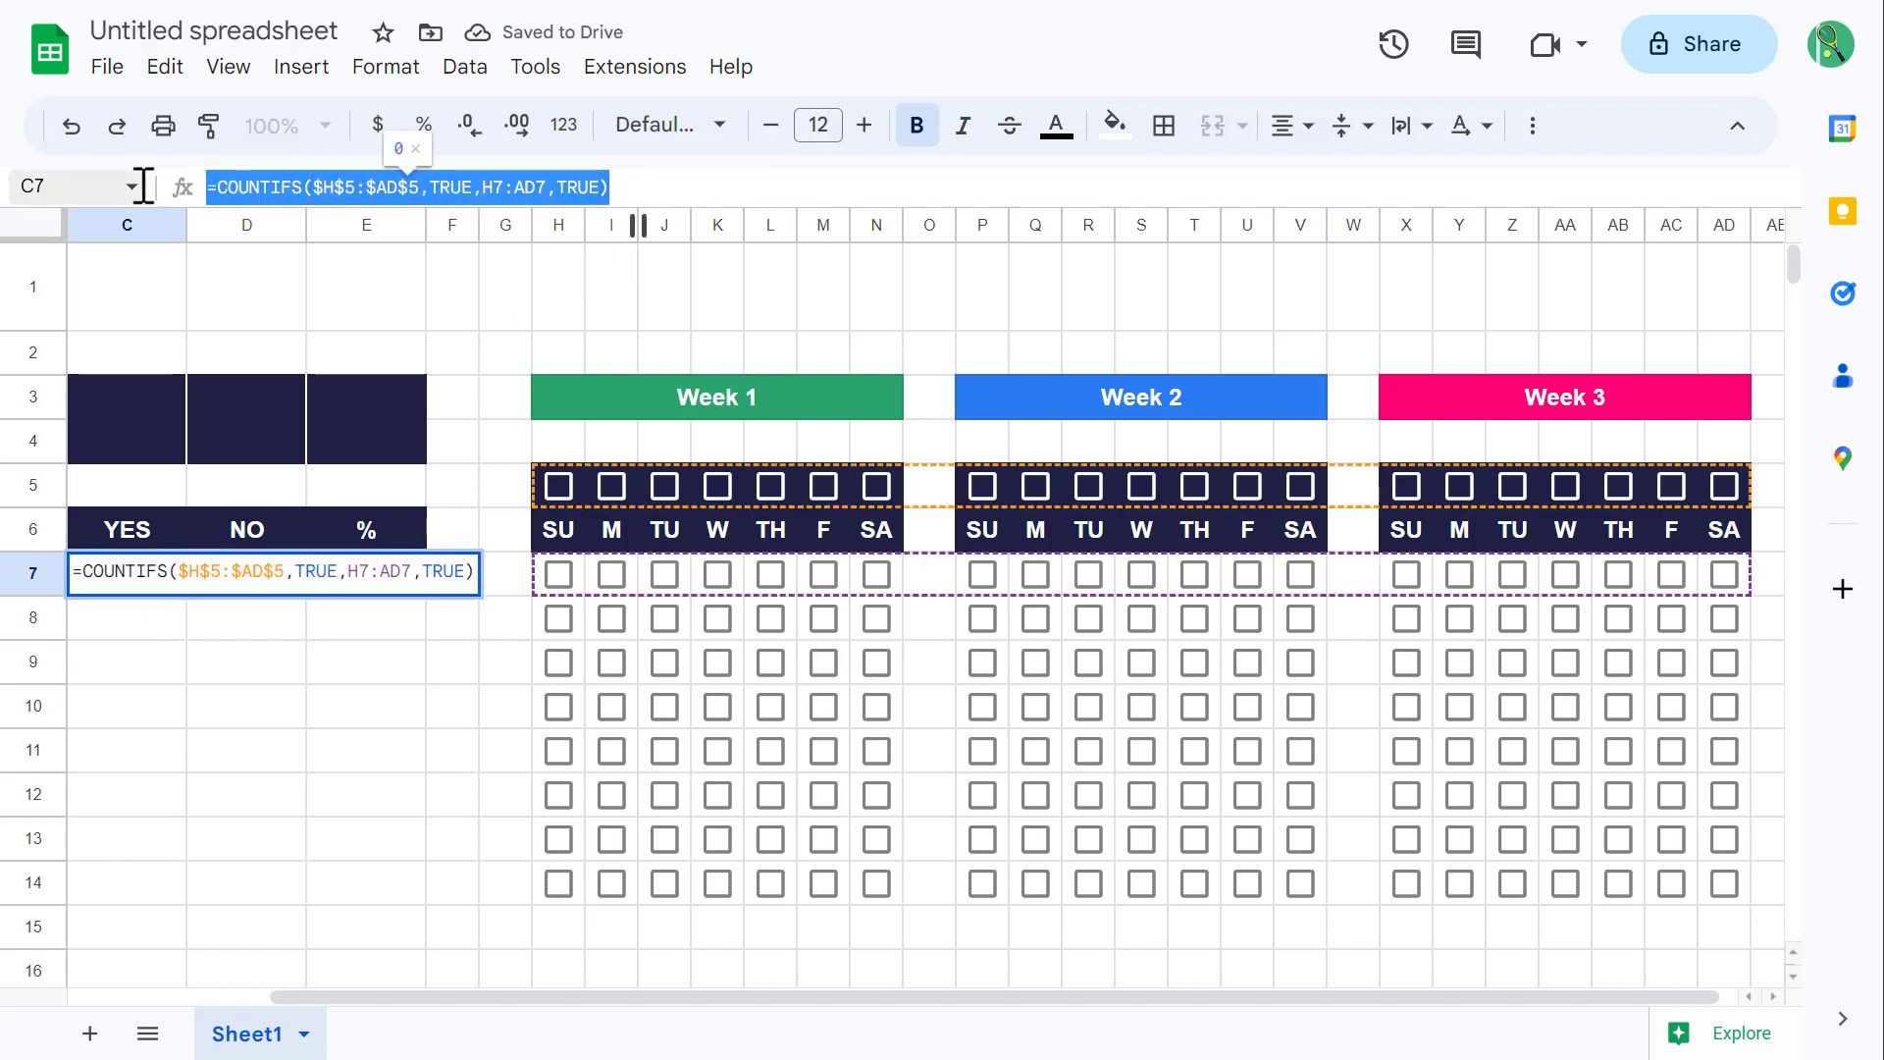
{"action": "key", "text": "ctrl+c"}
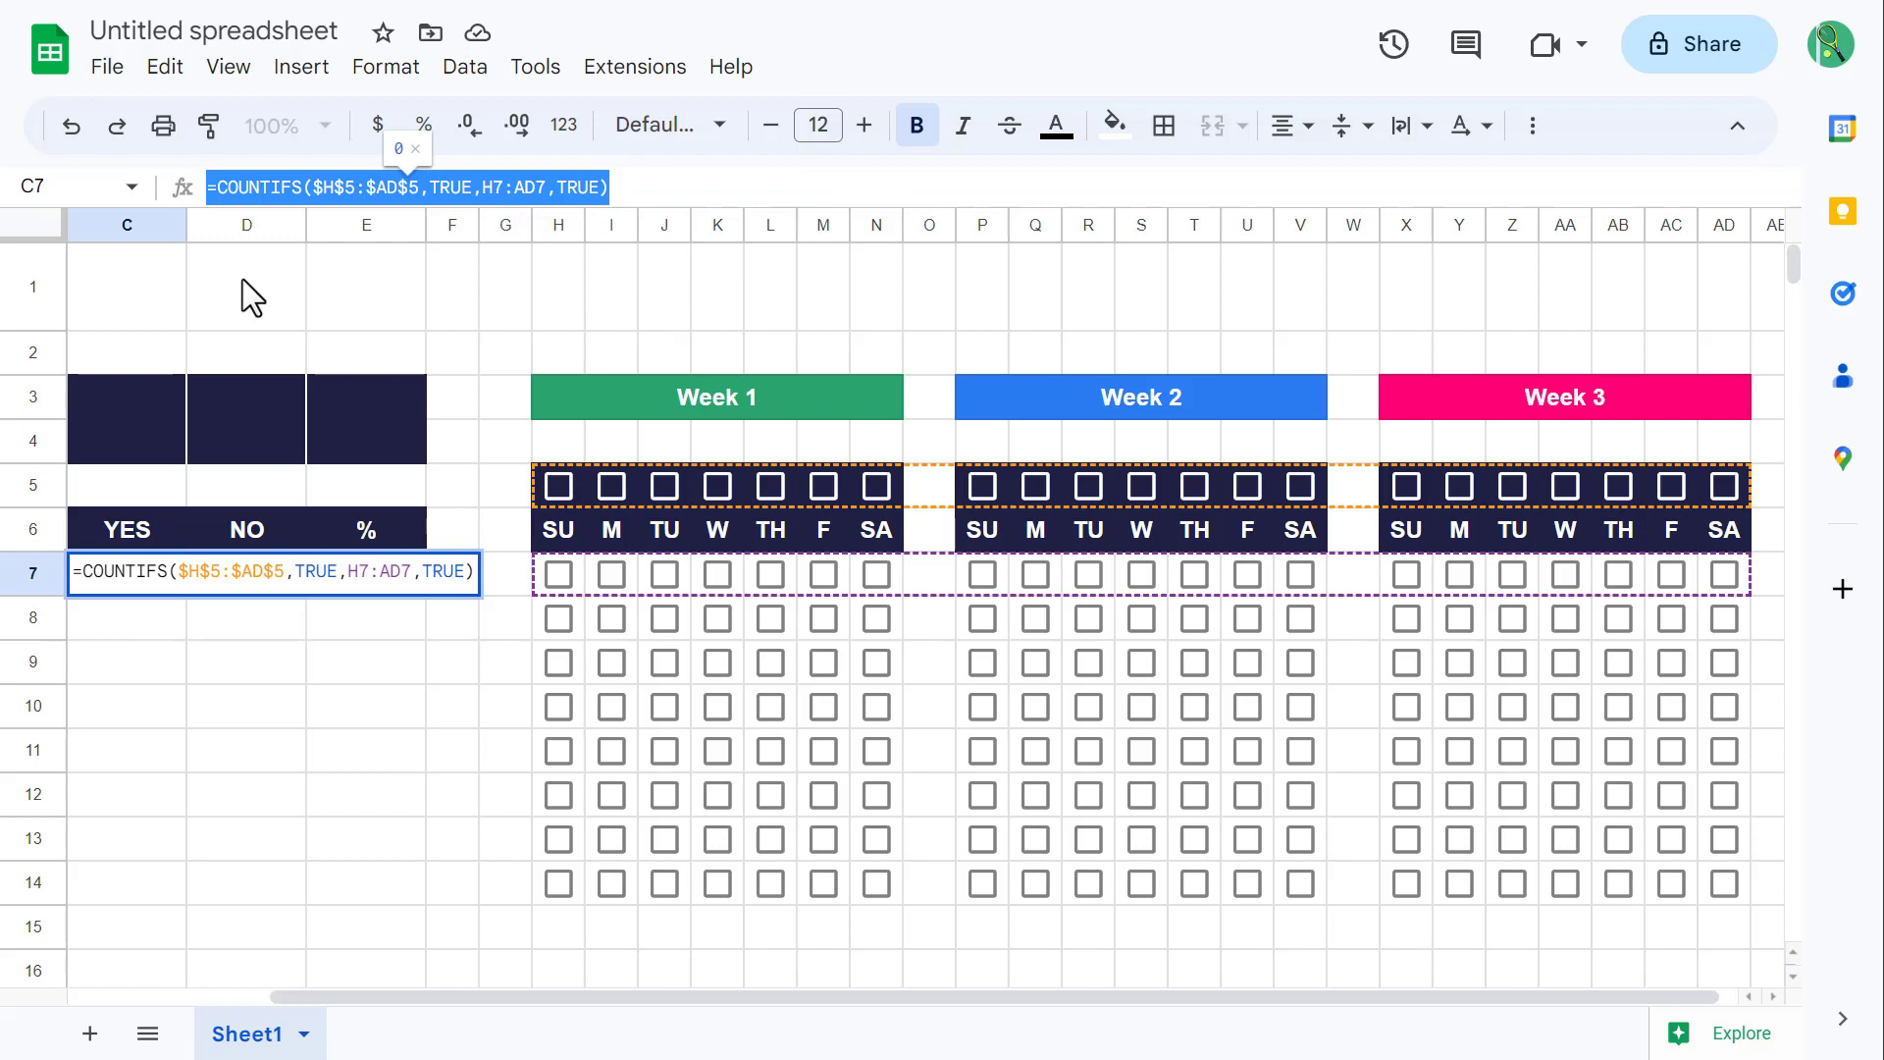
{"action": "key", "text": "Return"}
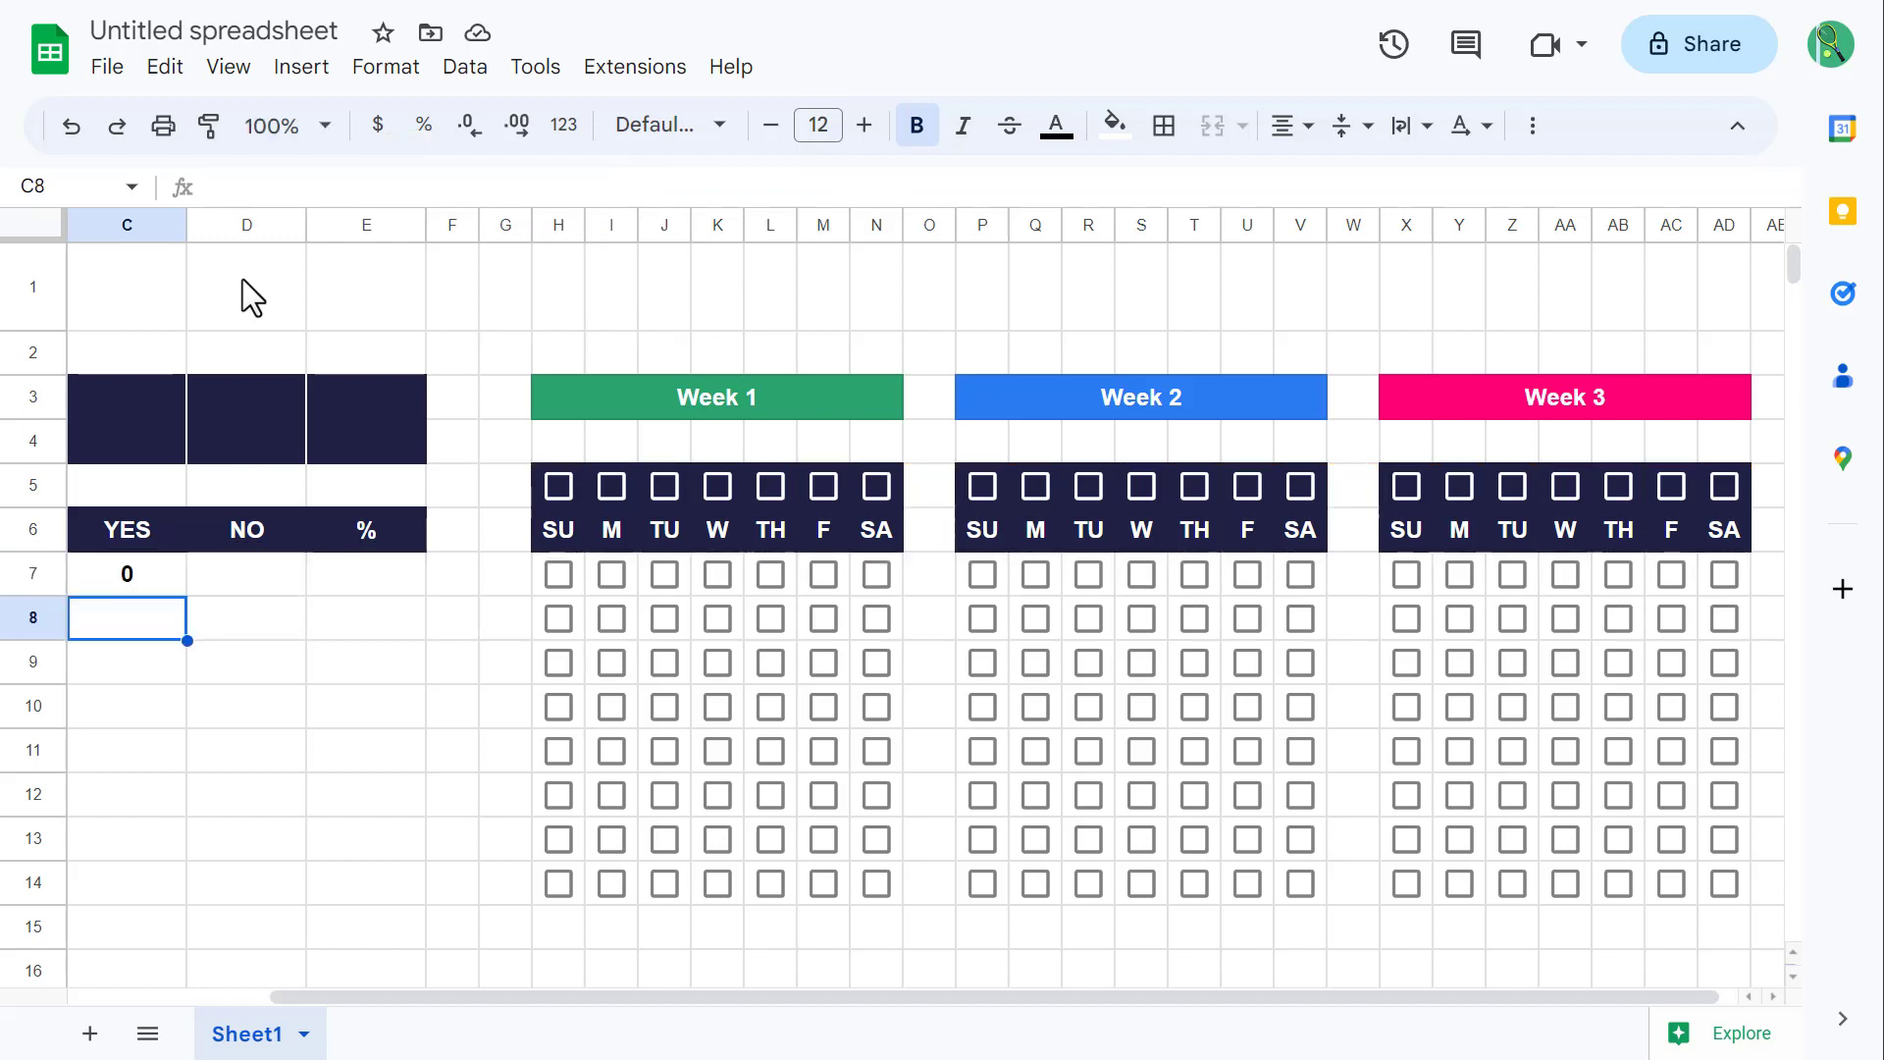
Step: Paste the formula into D7 with the last TRUE changed to FALSE for the NO count
{"action": "left_click", "coordinate": [267, 569]}
{"action": "left_click", "coordinate": [393, 185]}
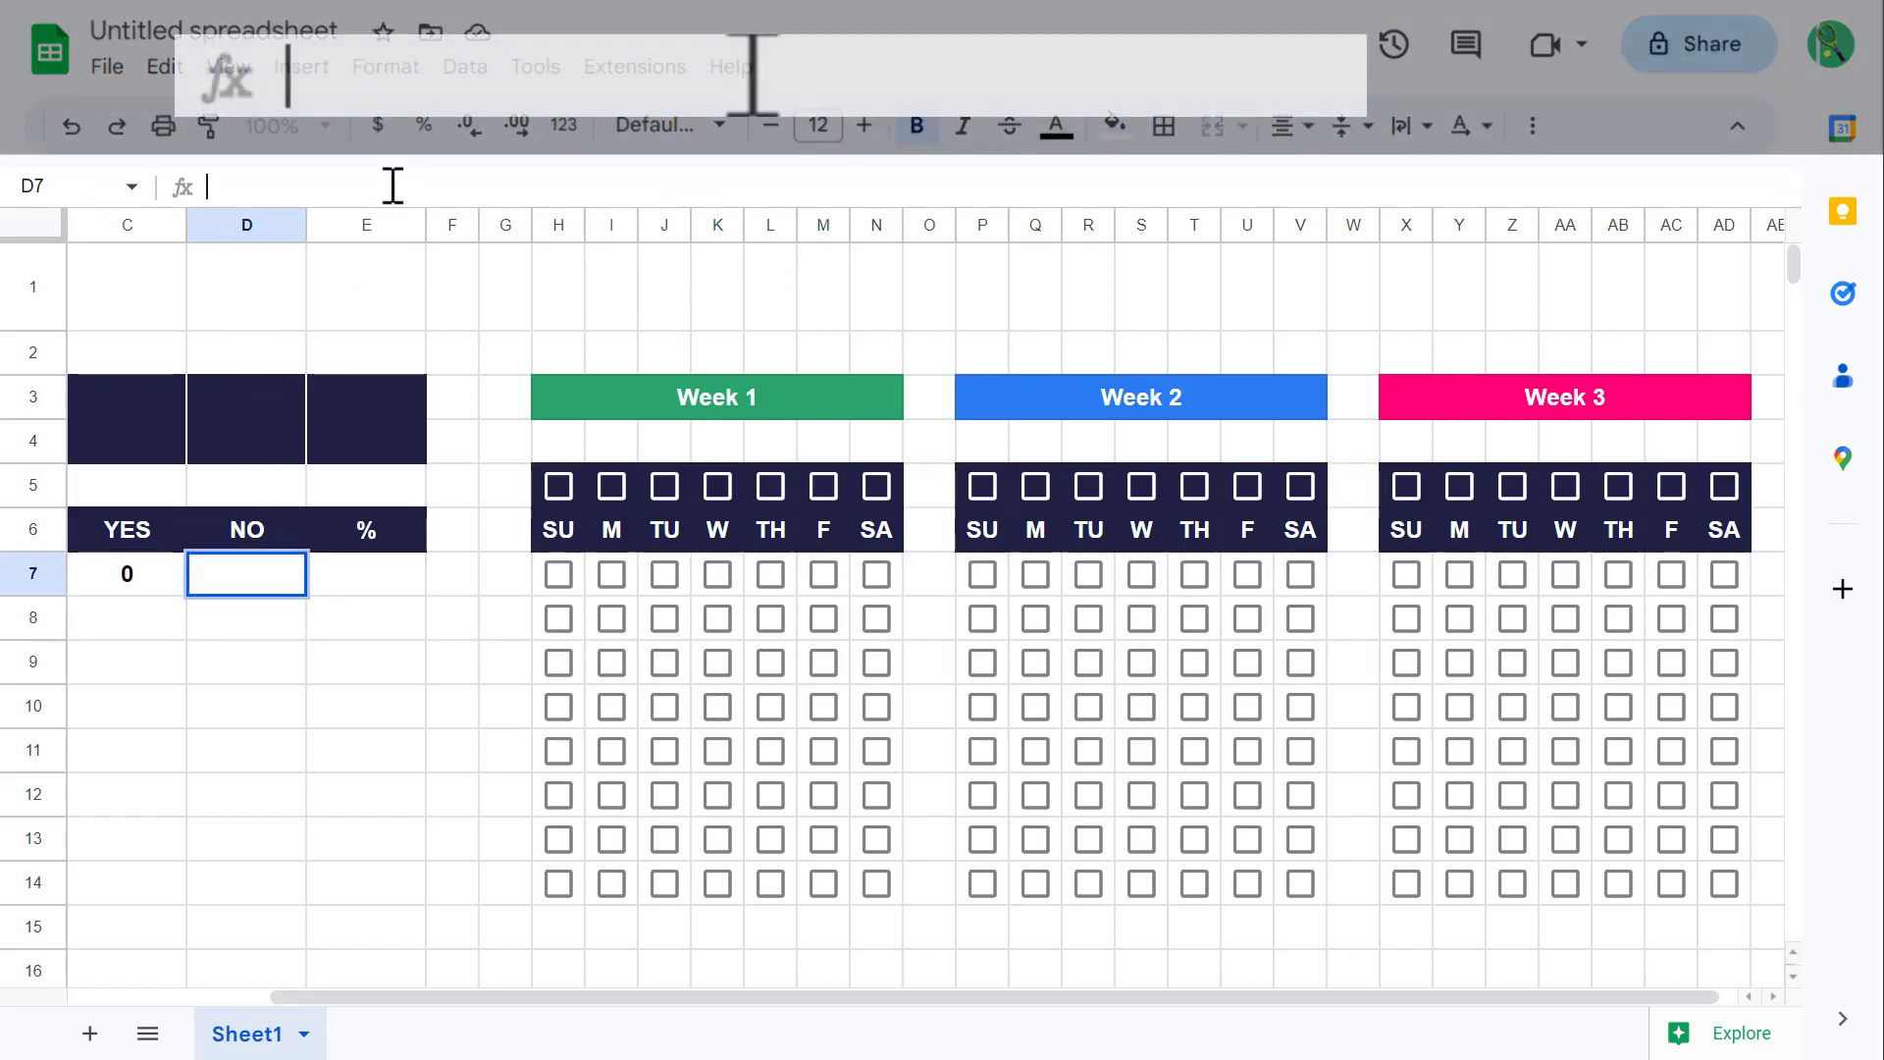
{"action": "key", "text": "ctrl+v"}
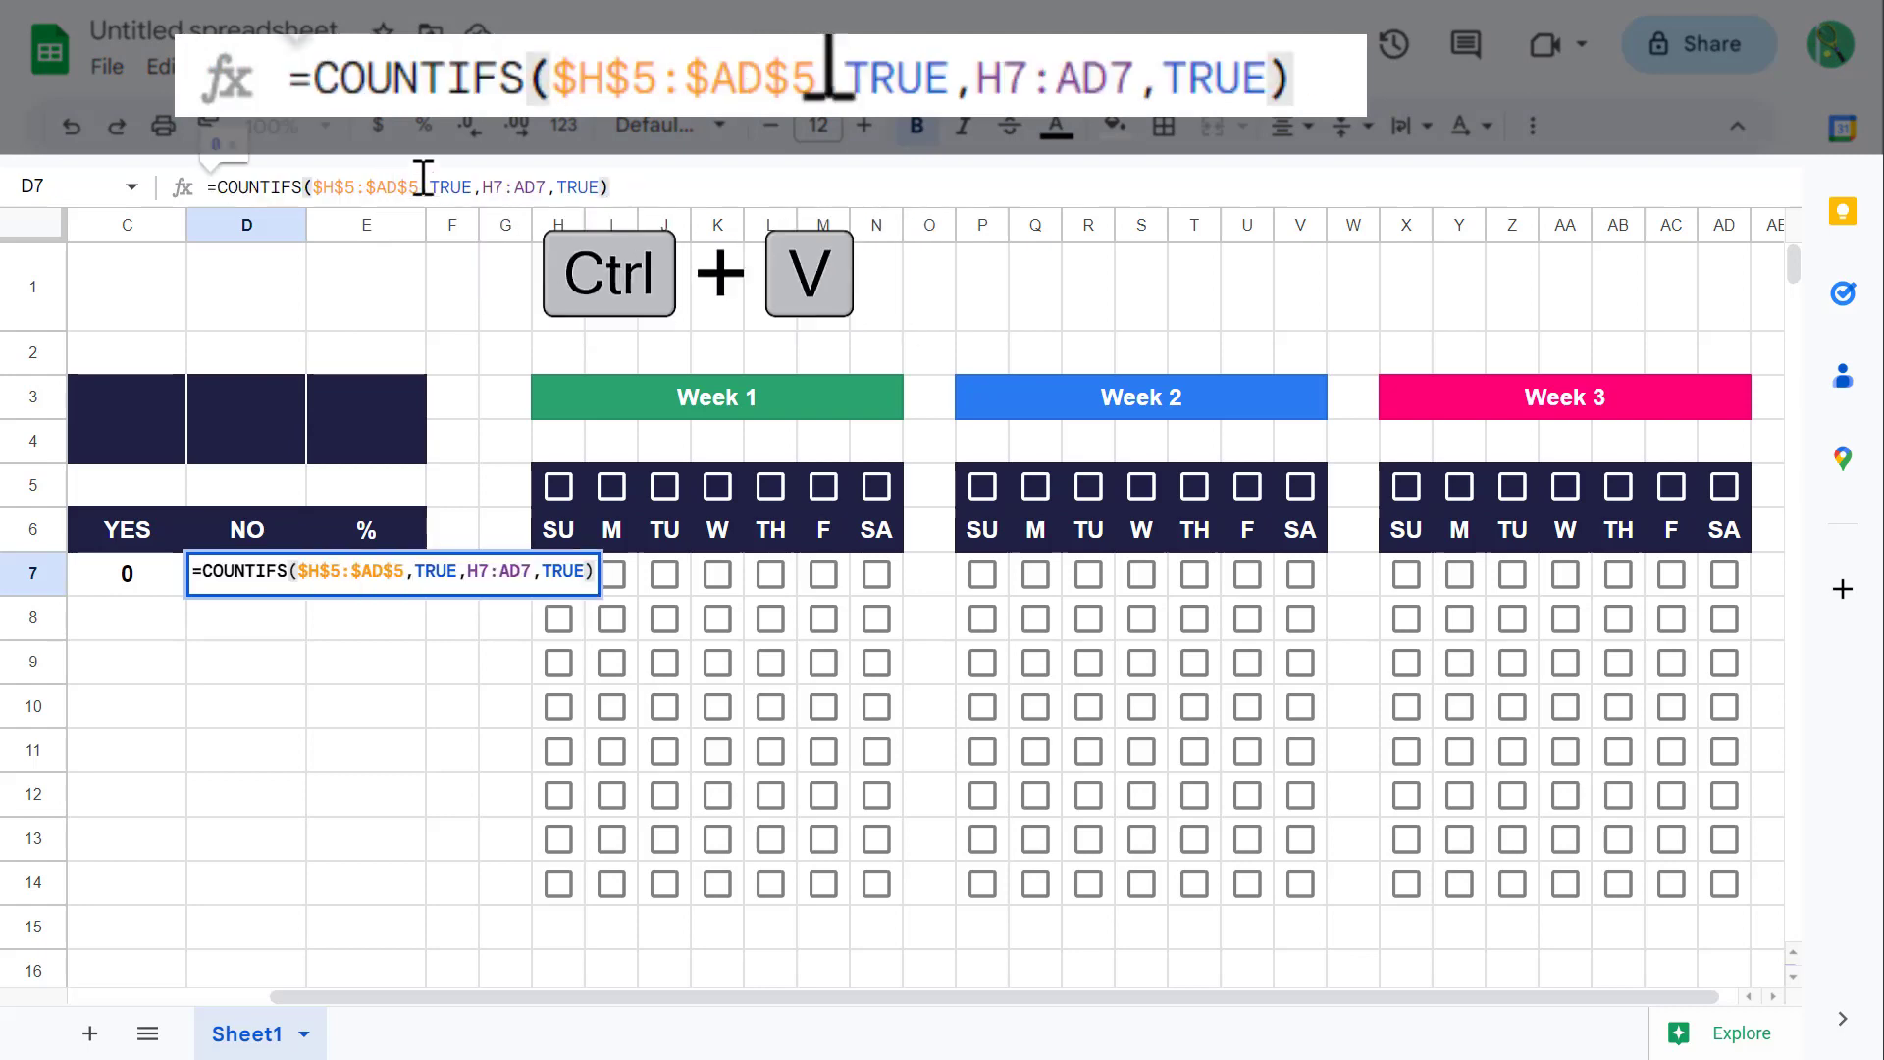
{"action": "double_click", "coordinate": [583, 185]}
{"action": "type", "text": "FA"}
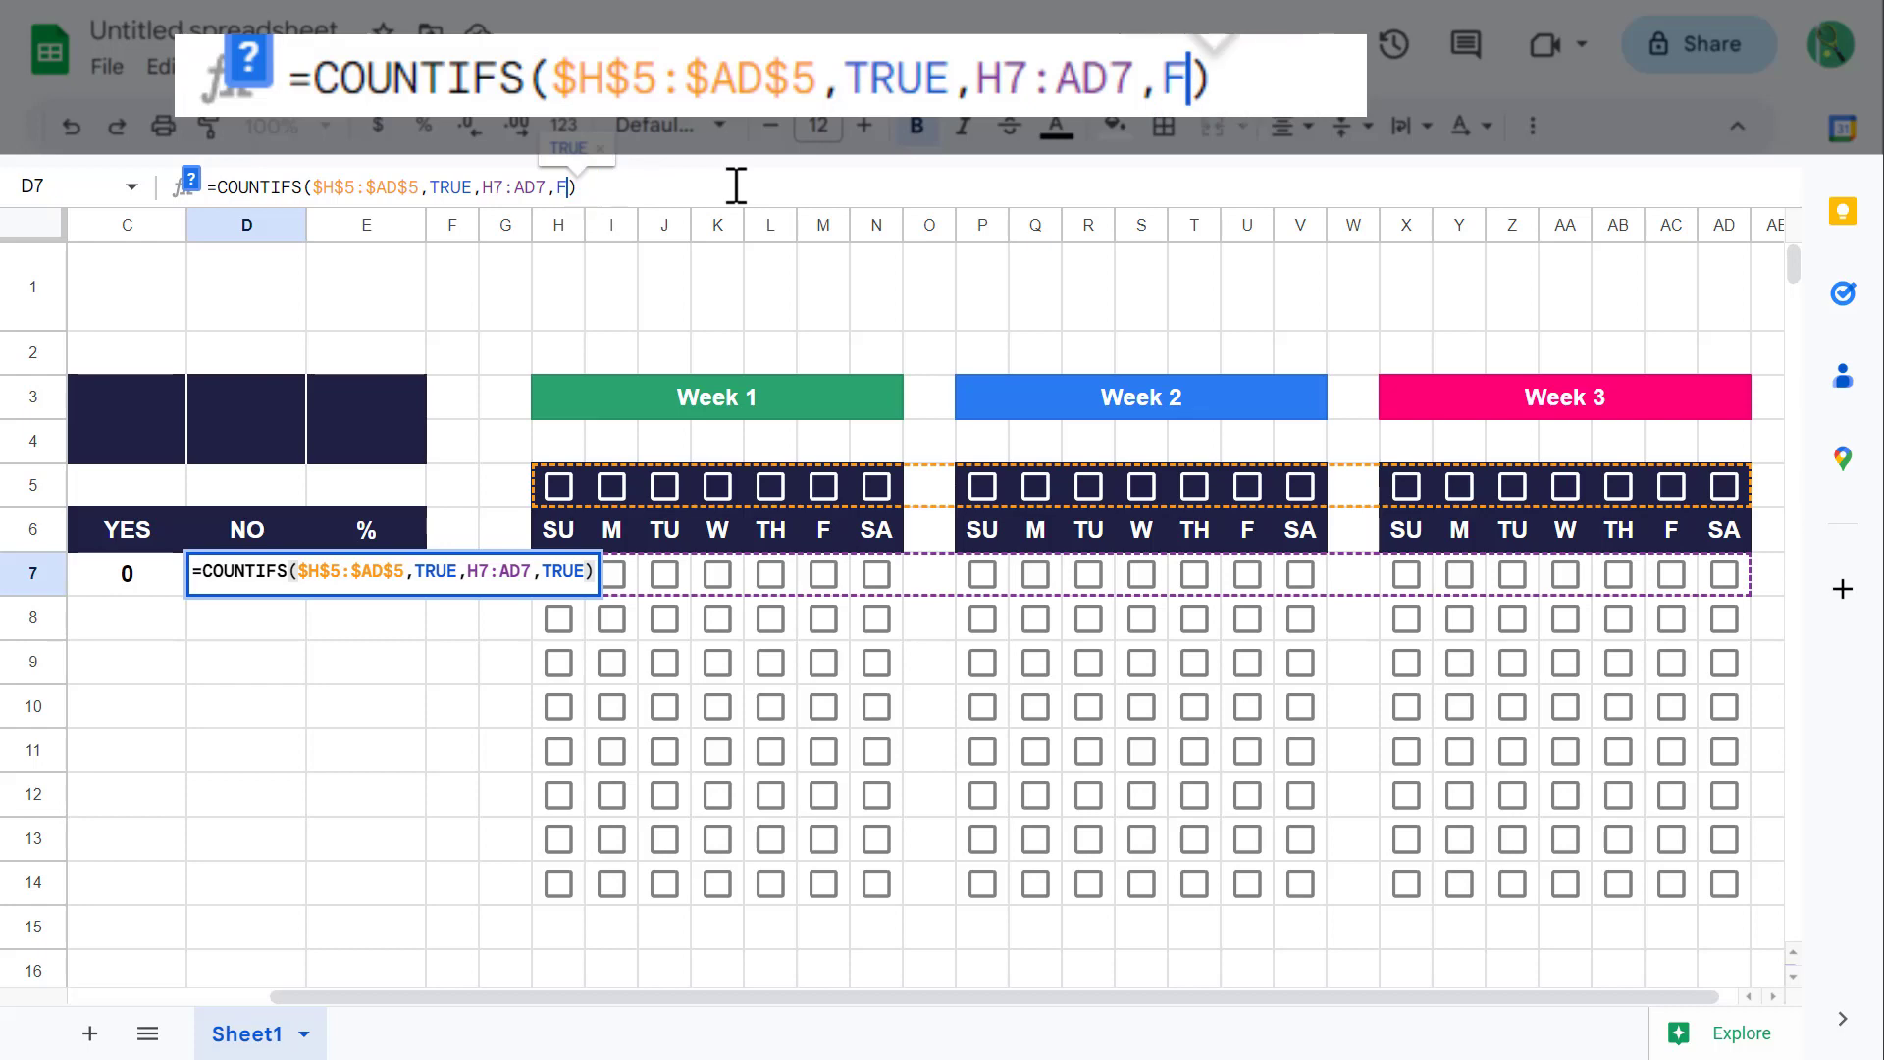
{"action": "type", "text": "LSE"}
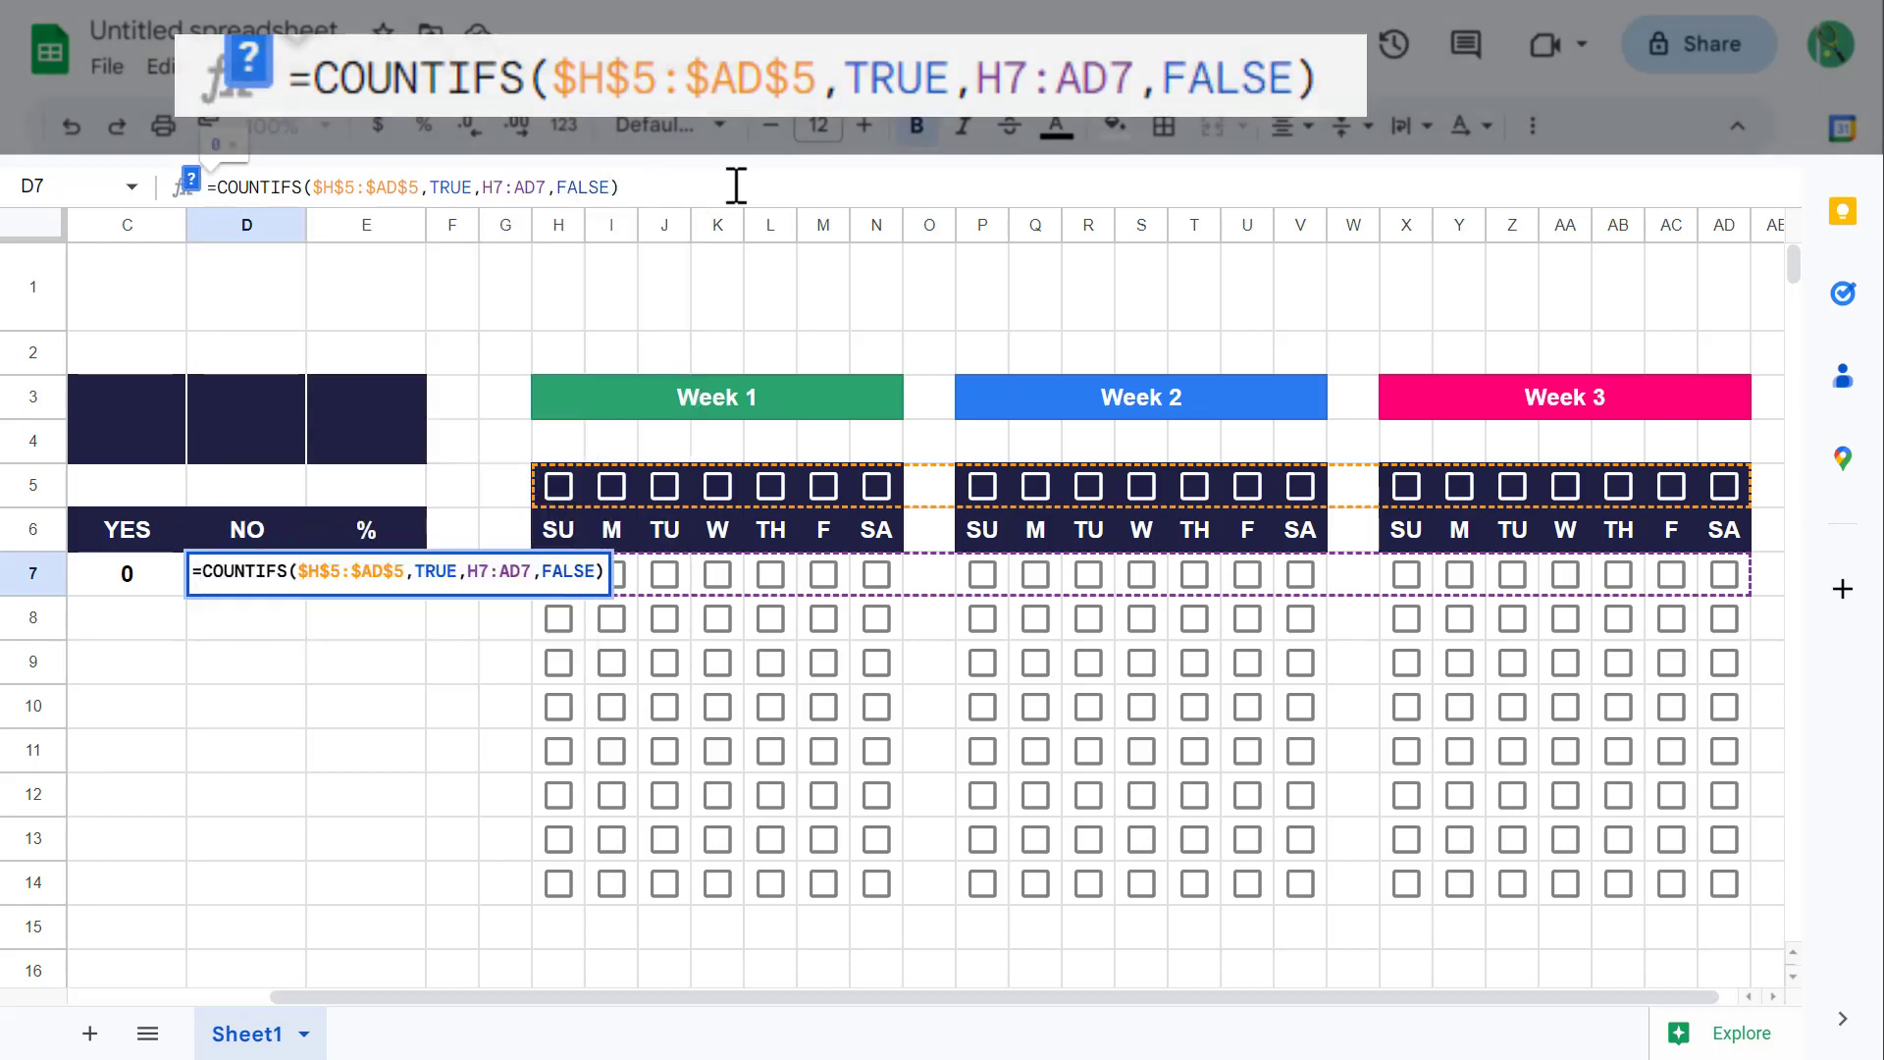
{"action": "key", "text": "Return"}
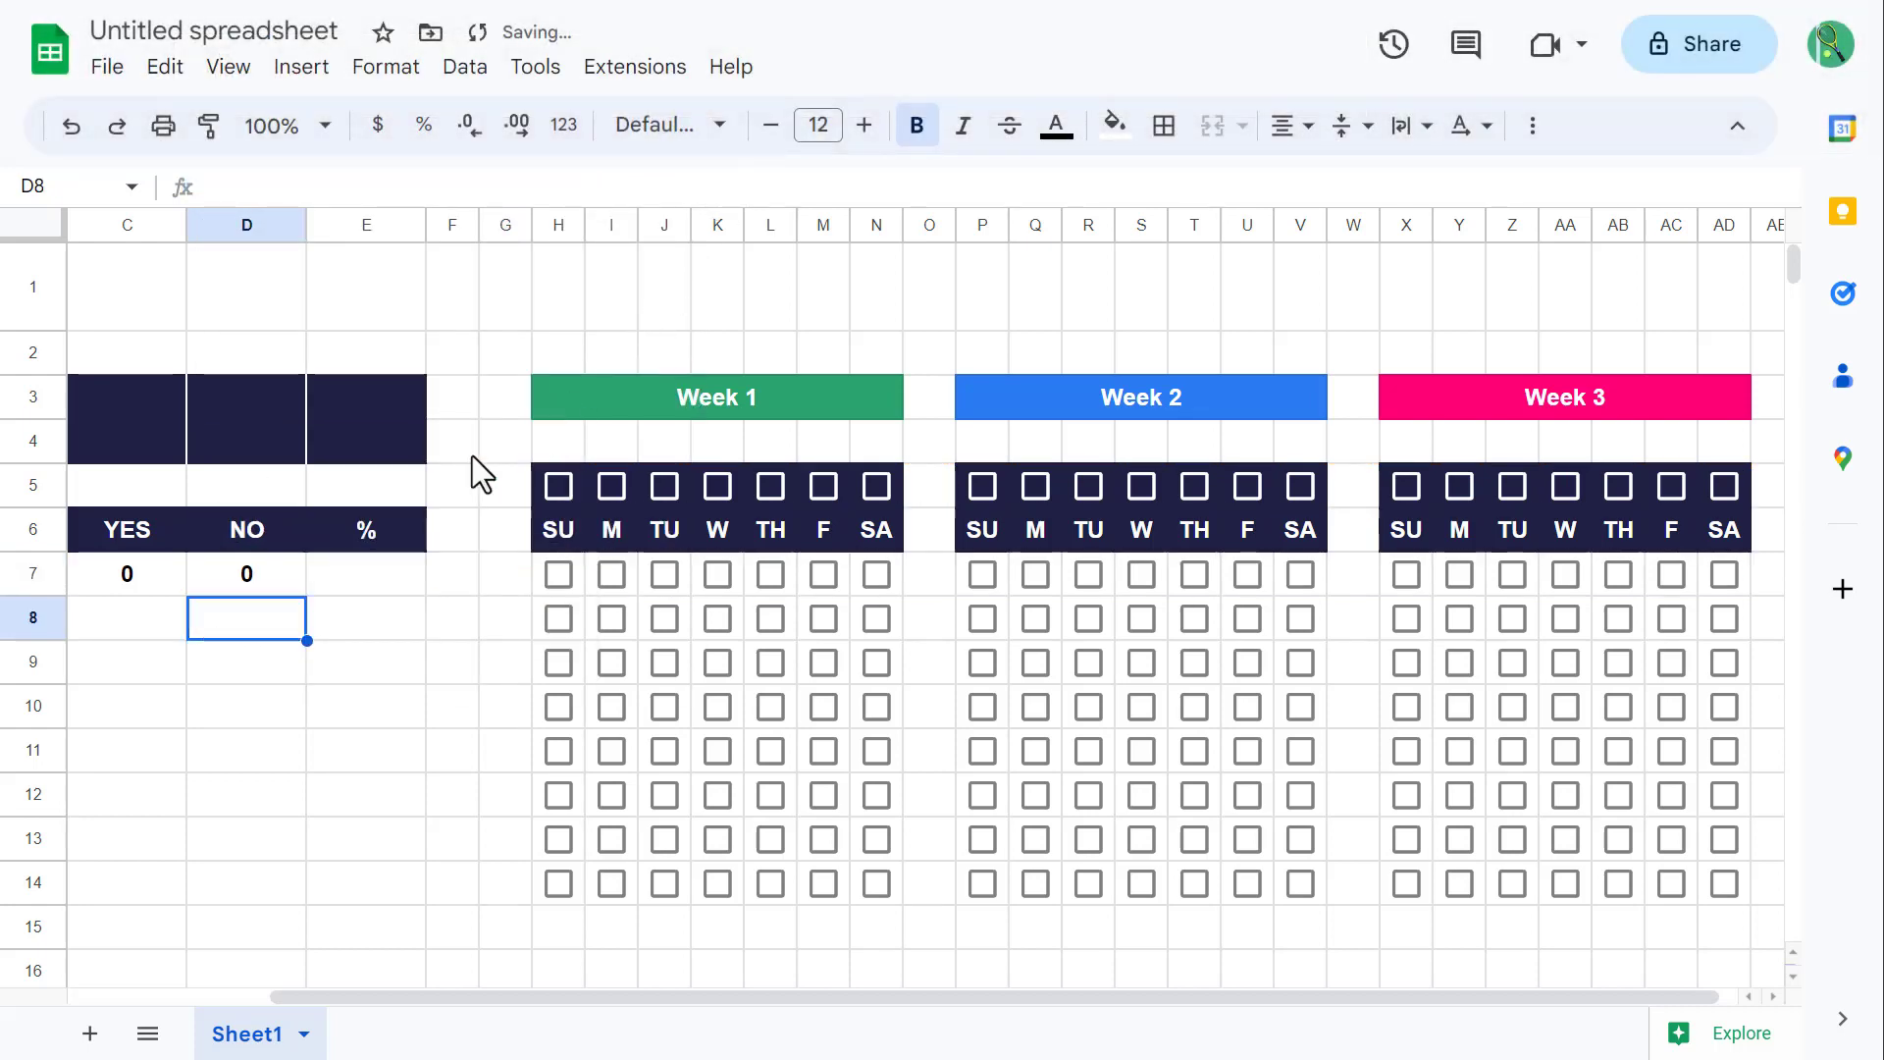
Step: Fill the C7:D7 YES and NO formulas down to row 14
{"action": "left_click_drag", "start_coordinate": [128, 574], "coordinate": [294, 586]}
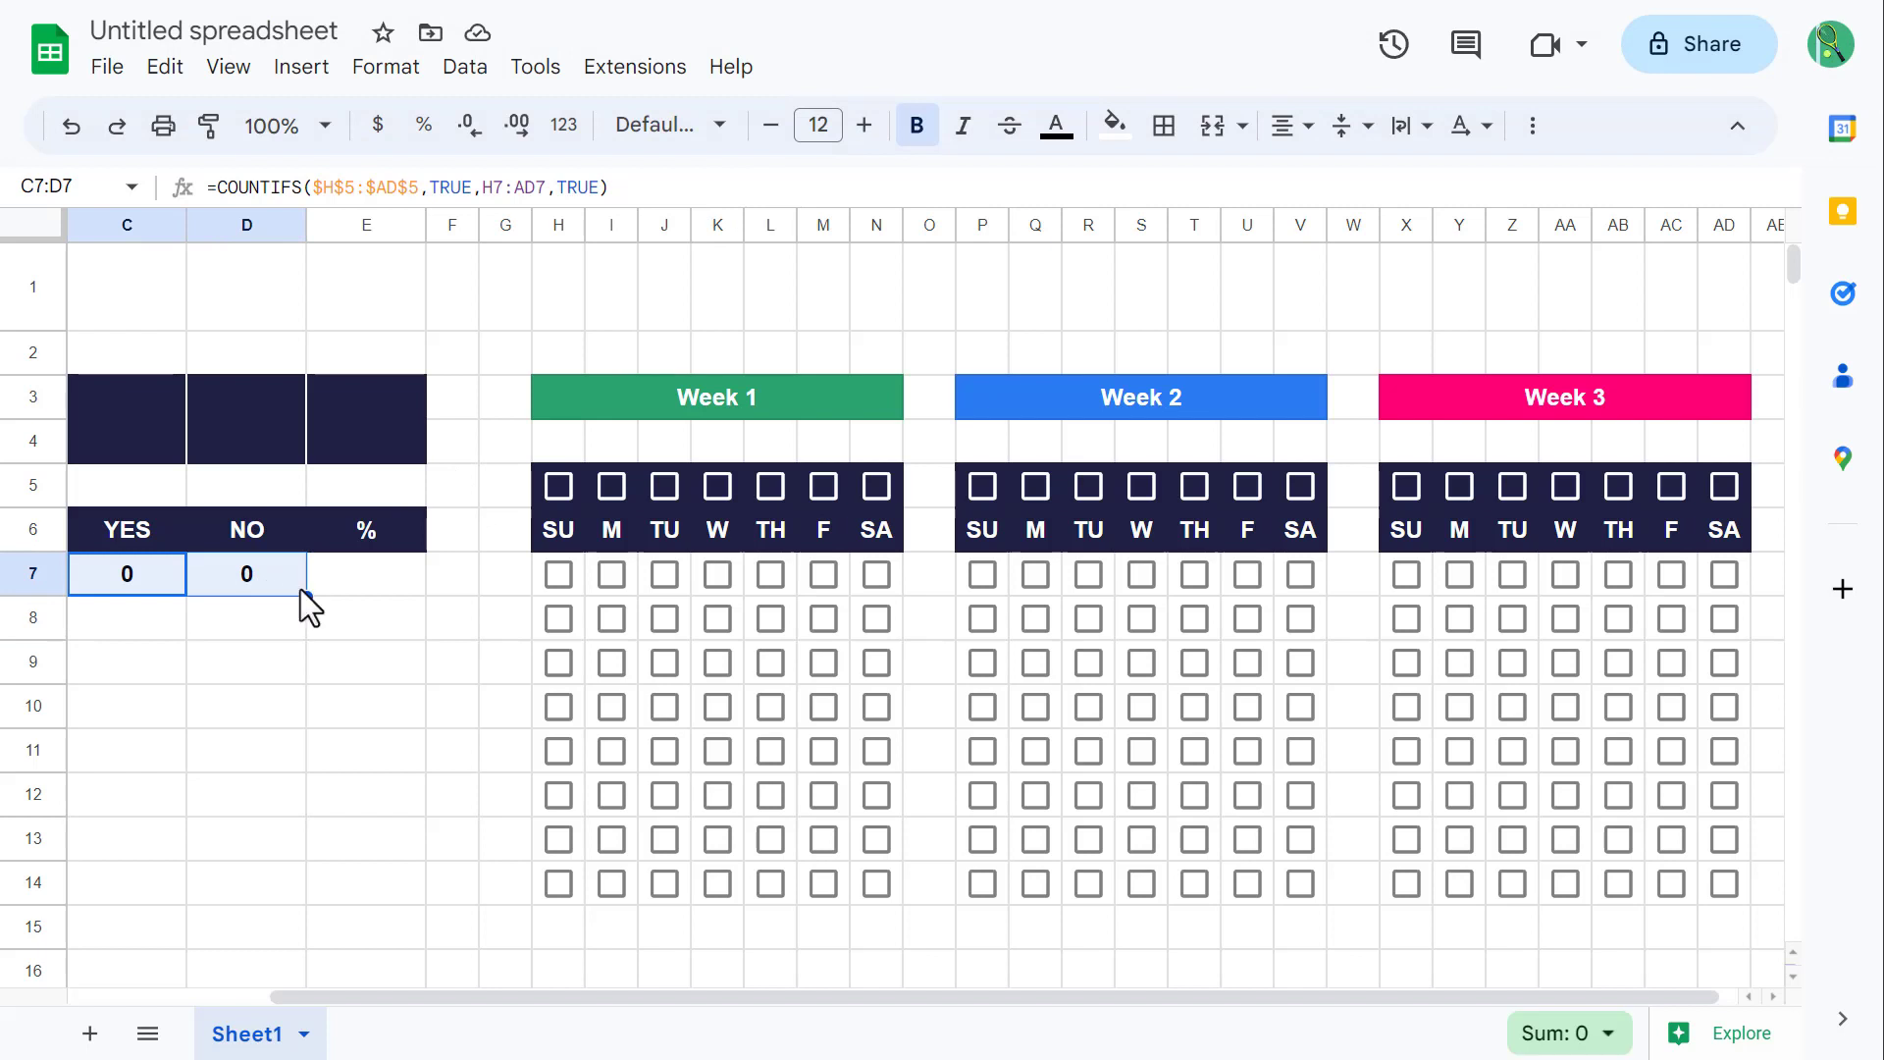
{"action": "left_click_drag", "start_coordinate": [306, 594], "coordinate": [282, 900]}
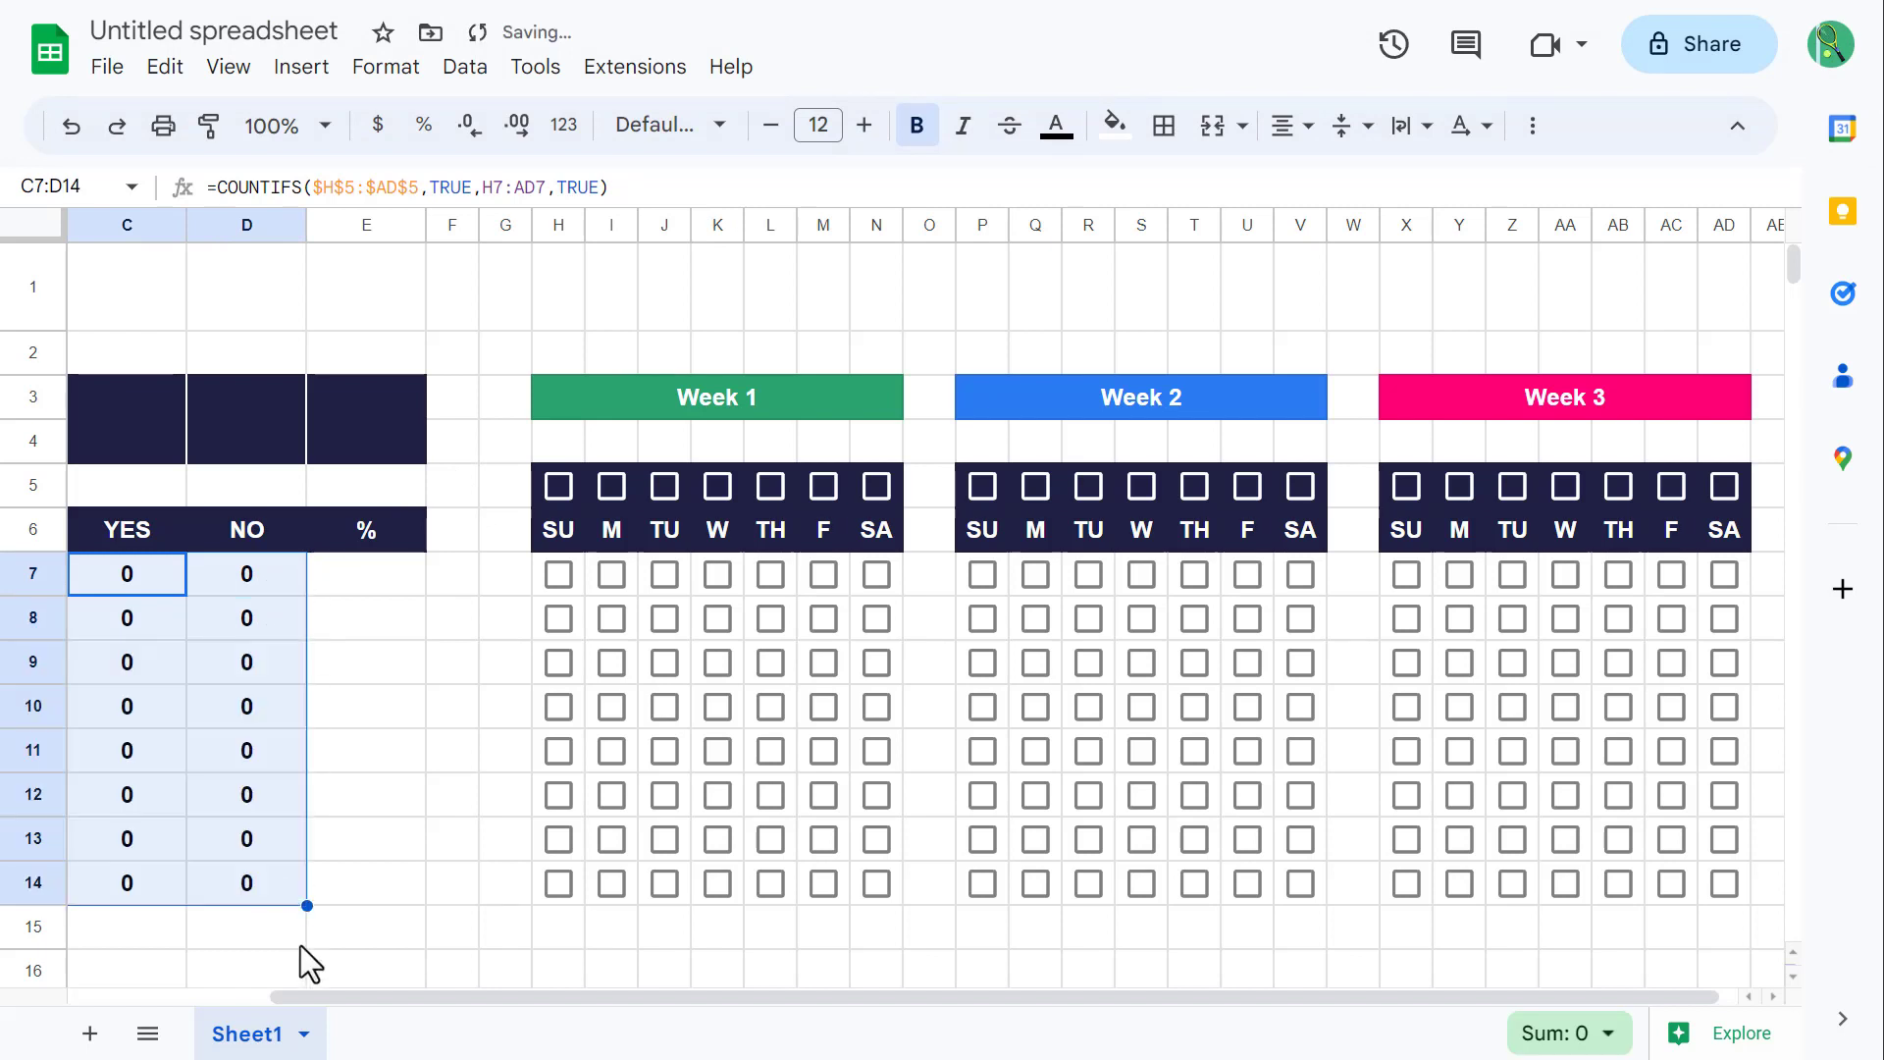
{"action": "left_click_drag", "start_coordinate": [314, 993], "coordinate": [155, 995]}
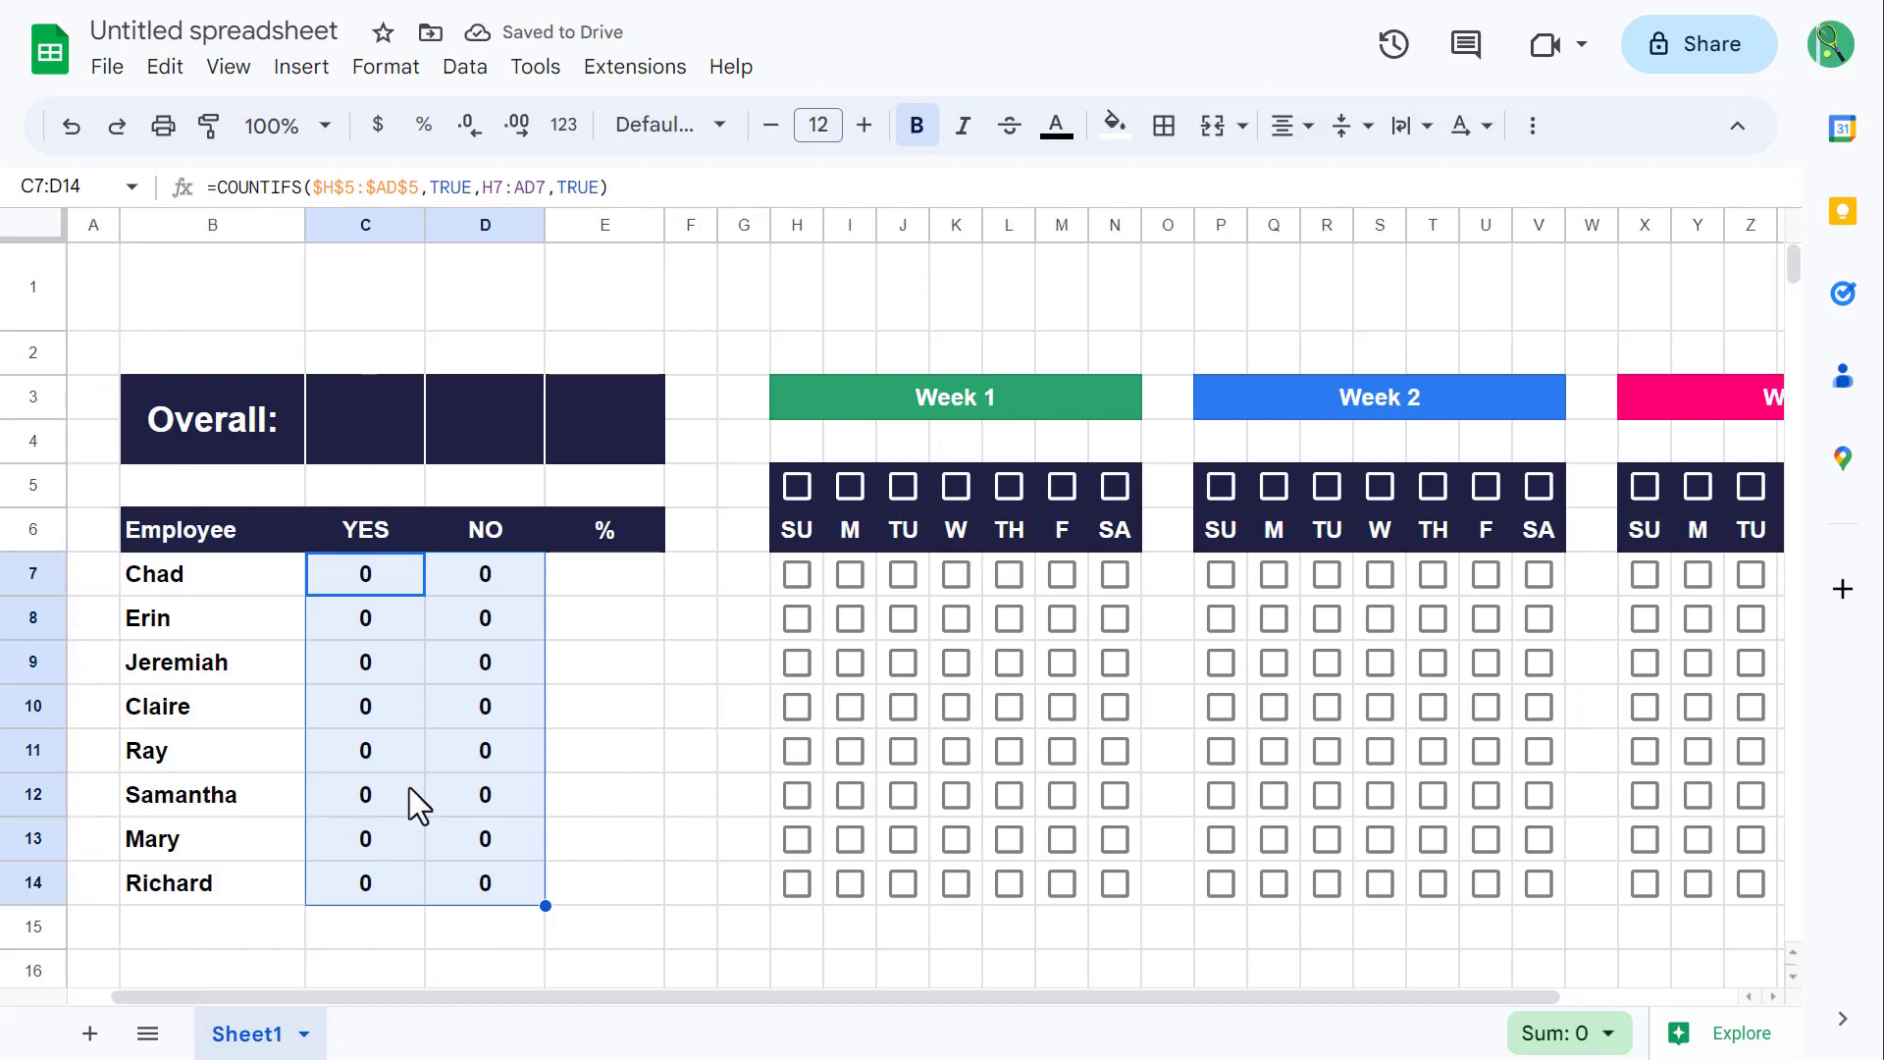
Step: Mark Week 1 Sunday and Monday as tracked days
{"action": "left_click", "coordinate": [598, 618]}
{"action": "left_click", "coordinate": [798, 486]}
{"action": "left_click", "coordinate": [850, 481]}
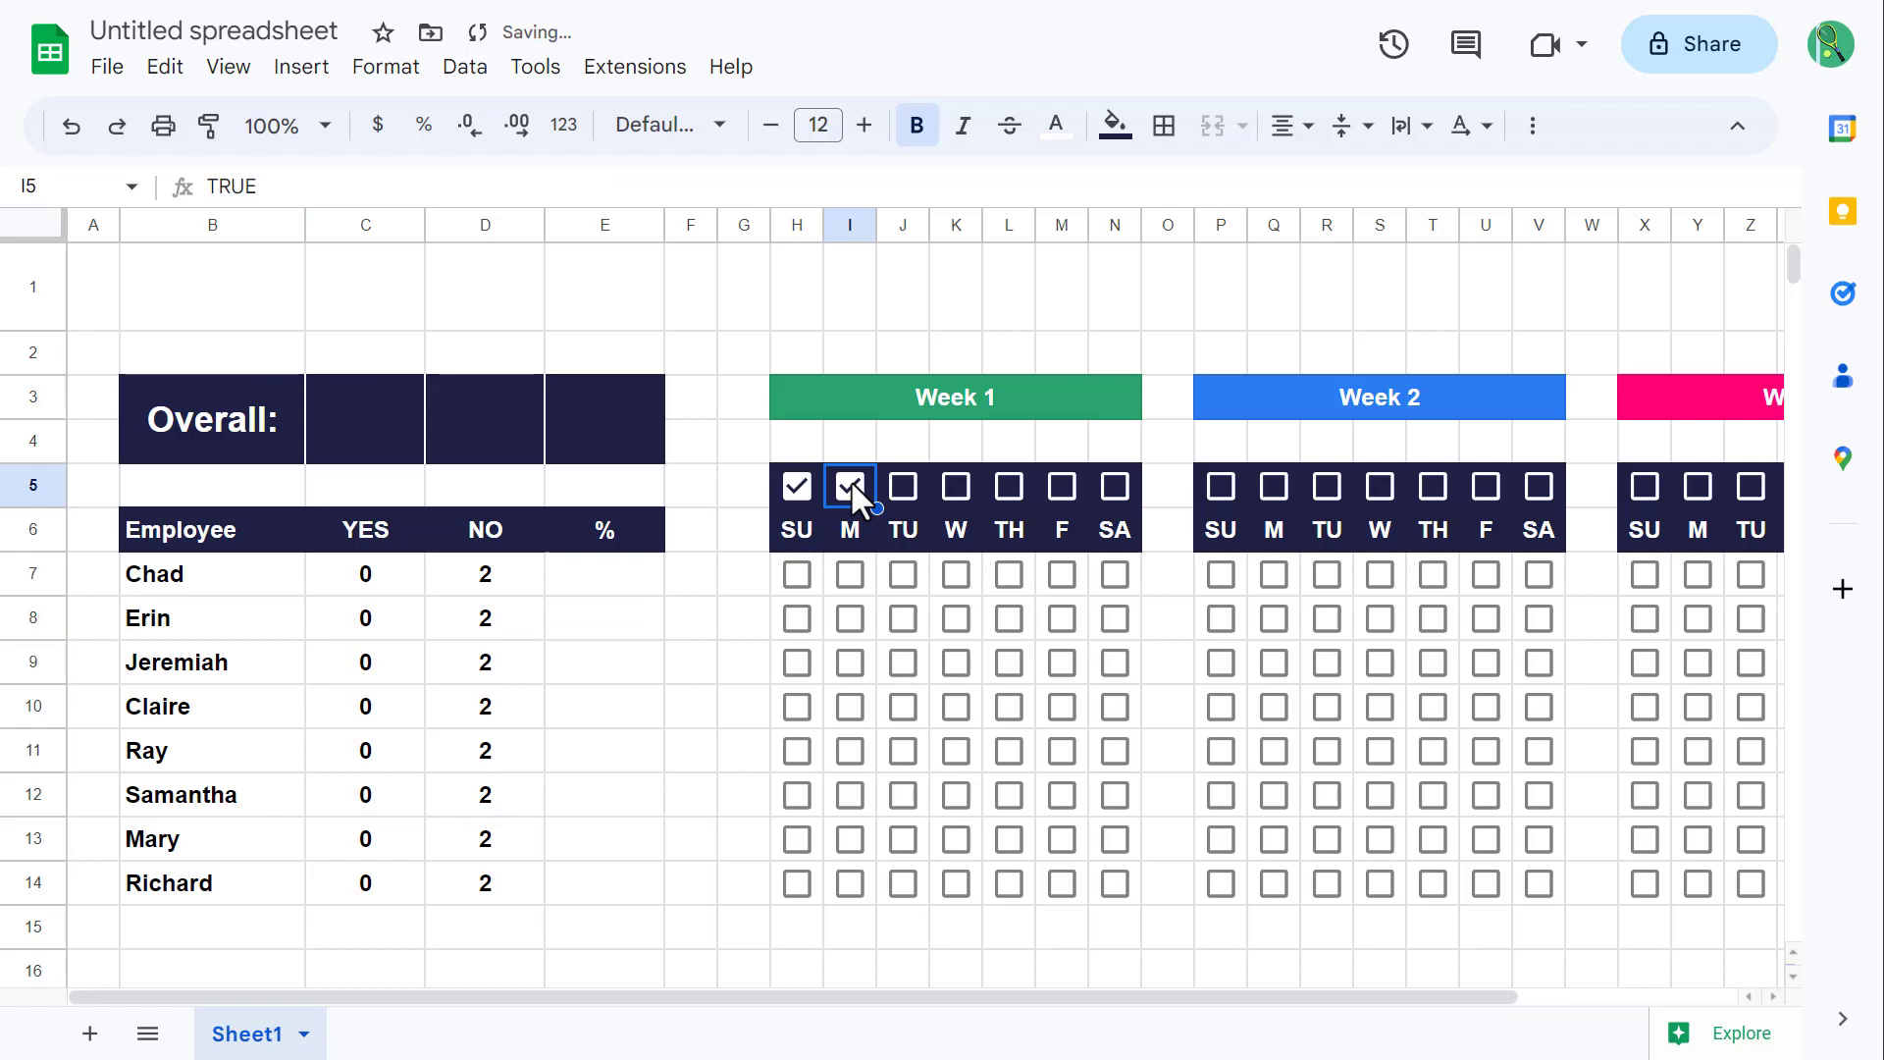
Step: Tick Sunday and Monday attendance for employees in rows 7–14 so YES/NO counts read 2/0 or 1/1
{"action": "left_click", "coordinate": [798, 575]}
{"action": "left_click", "coordinate": [849, 575]}
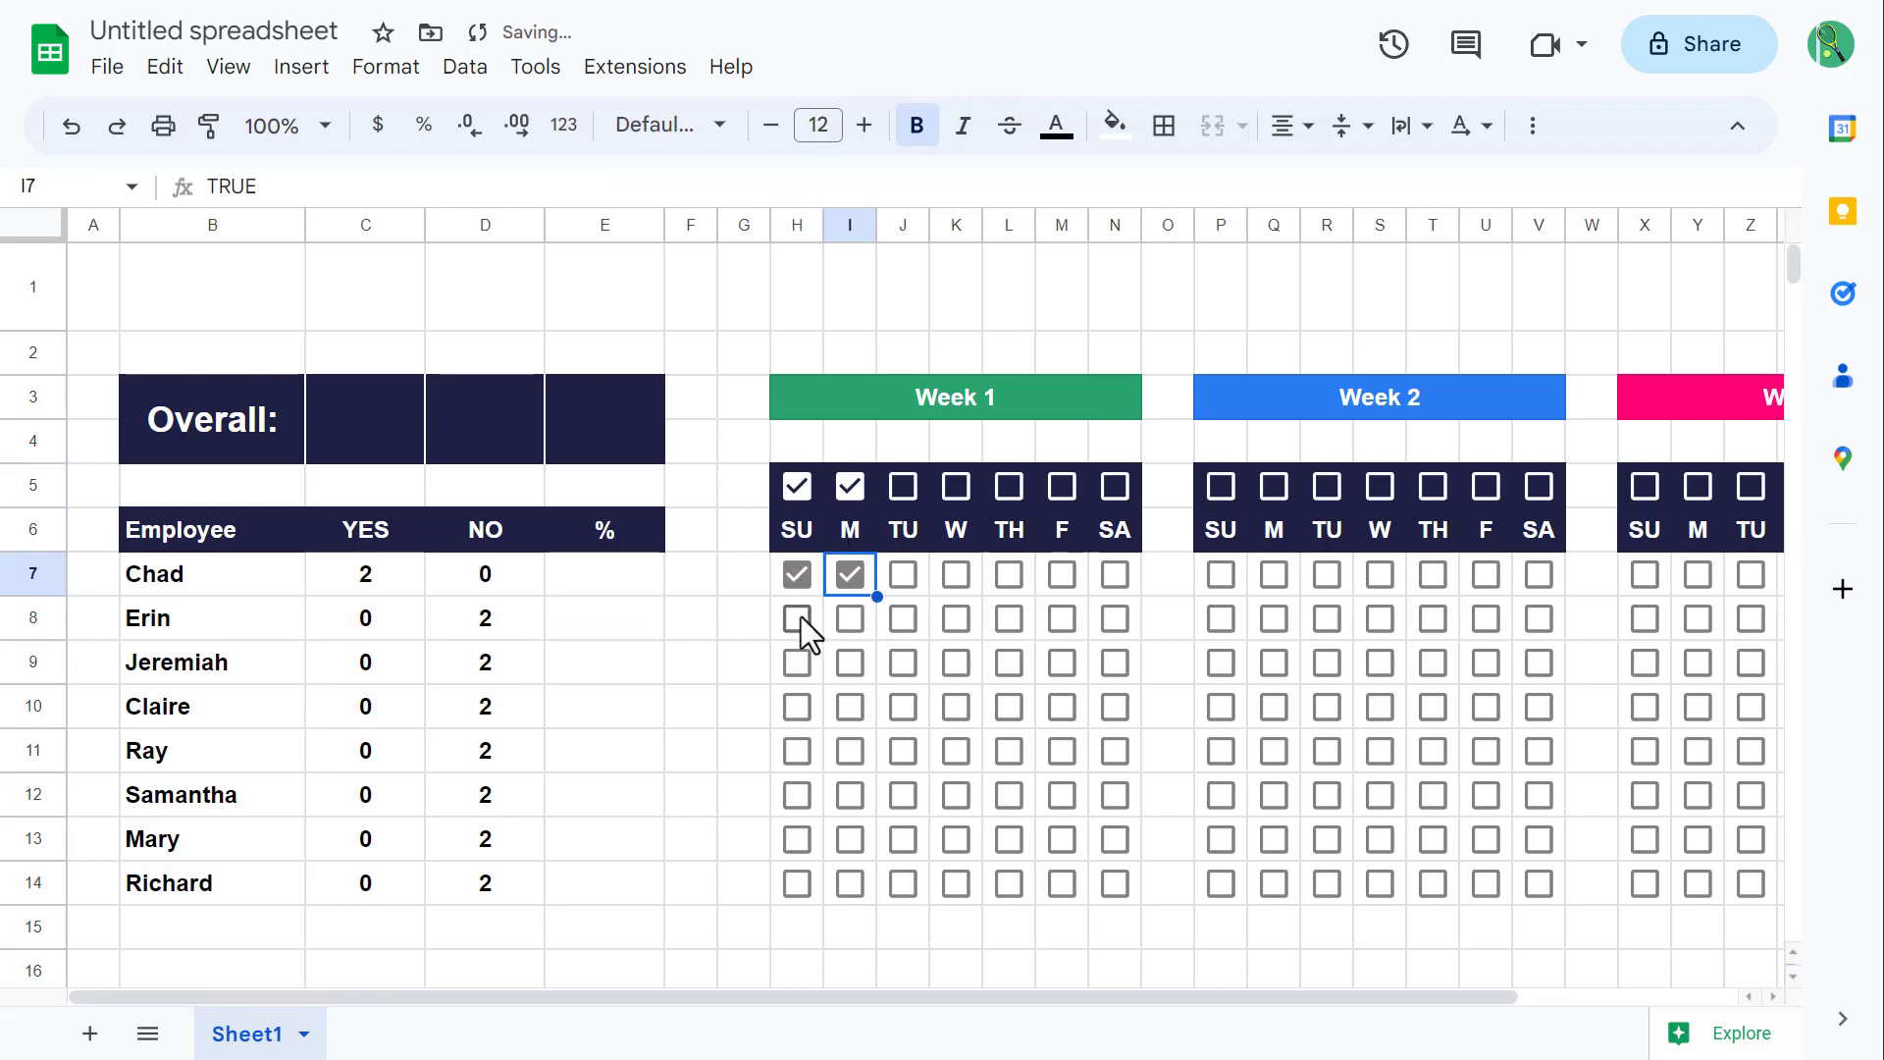
{"action": "left_click", "coordinate": [797, 618]}
{"action": "left_click", "coordinate": [797, 662]}
{"action": "left_click", "coordinate": [846, 708]}
{"action": "left_click", "coordinate": [797, 708]}
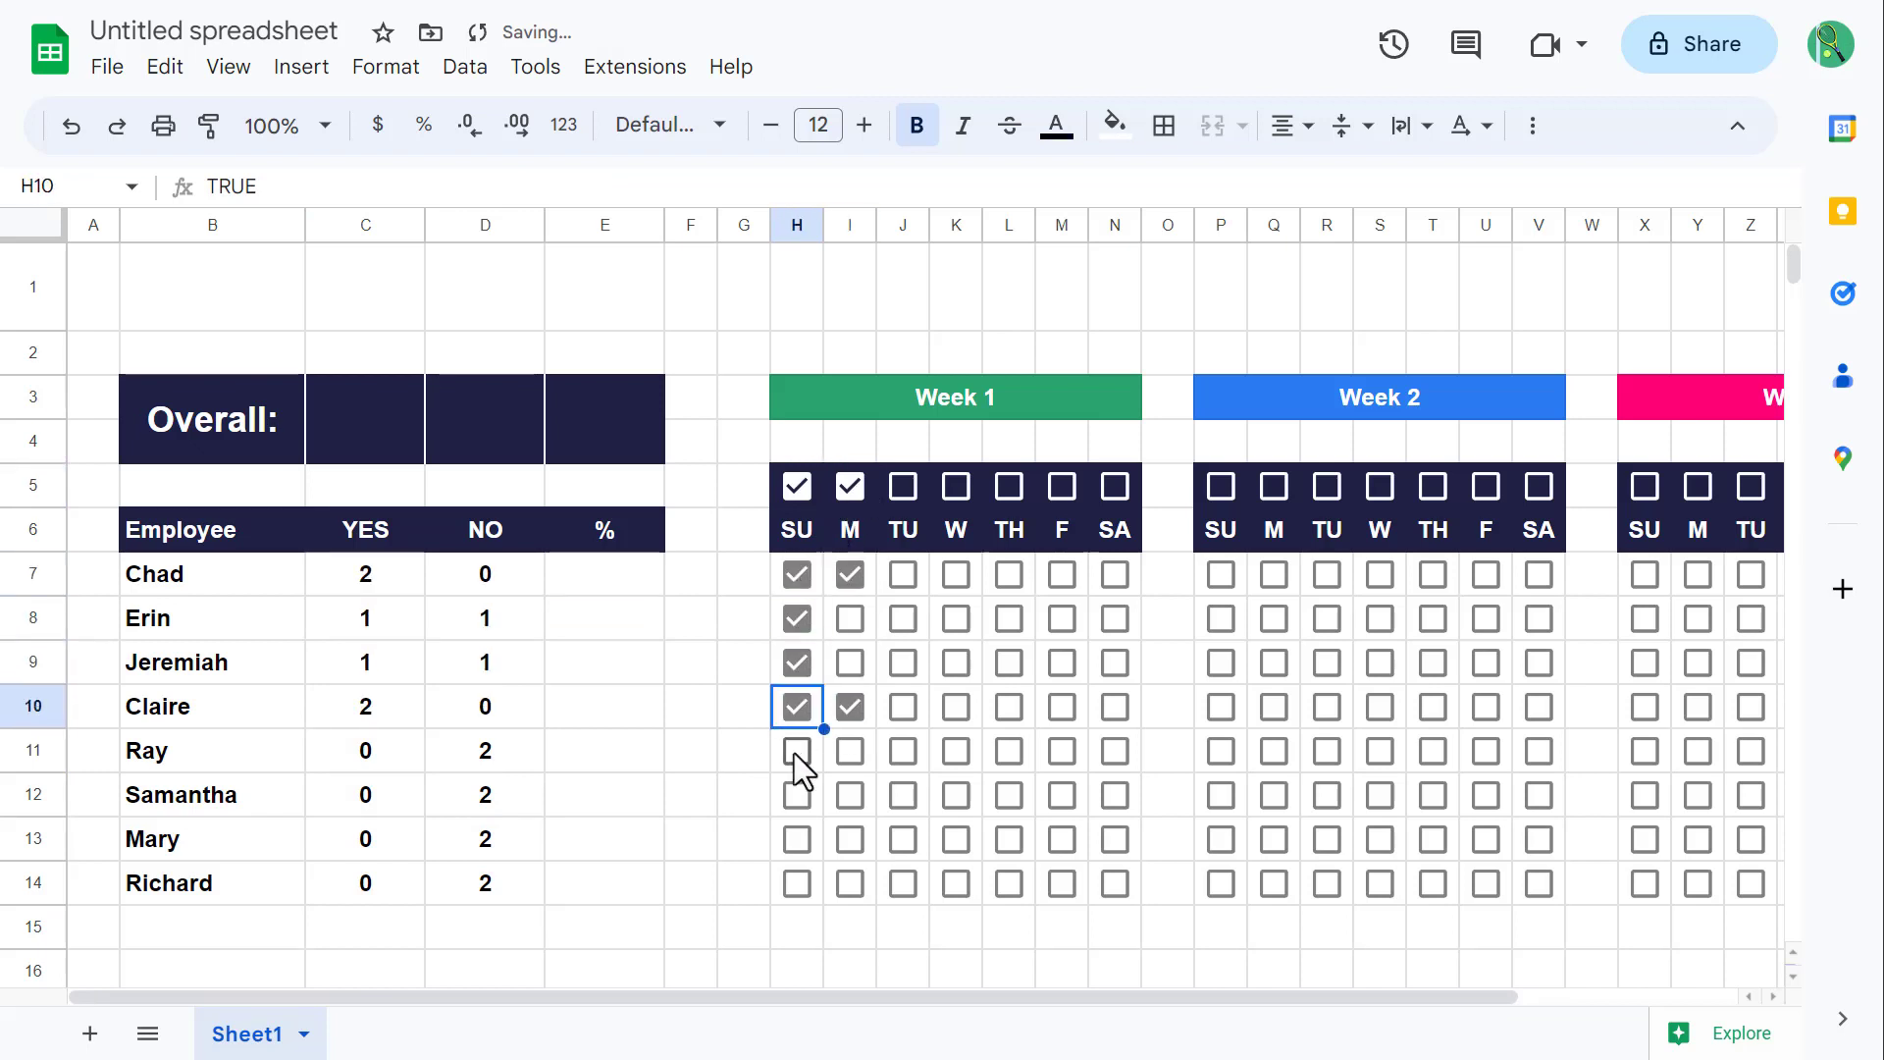
{"action": "left_click", "coordinate": [797, 751]}
{"action": "left_click", "coordinate": [849, 794]}
{"action": "left_click", "coordinate": [797, 838]}
{"action": "left_click", "coordinate": [798, 883]}
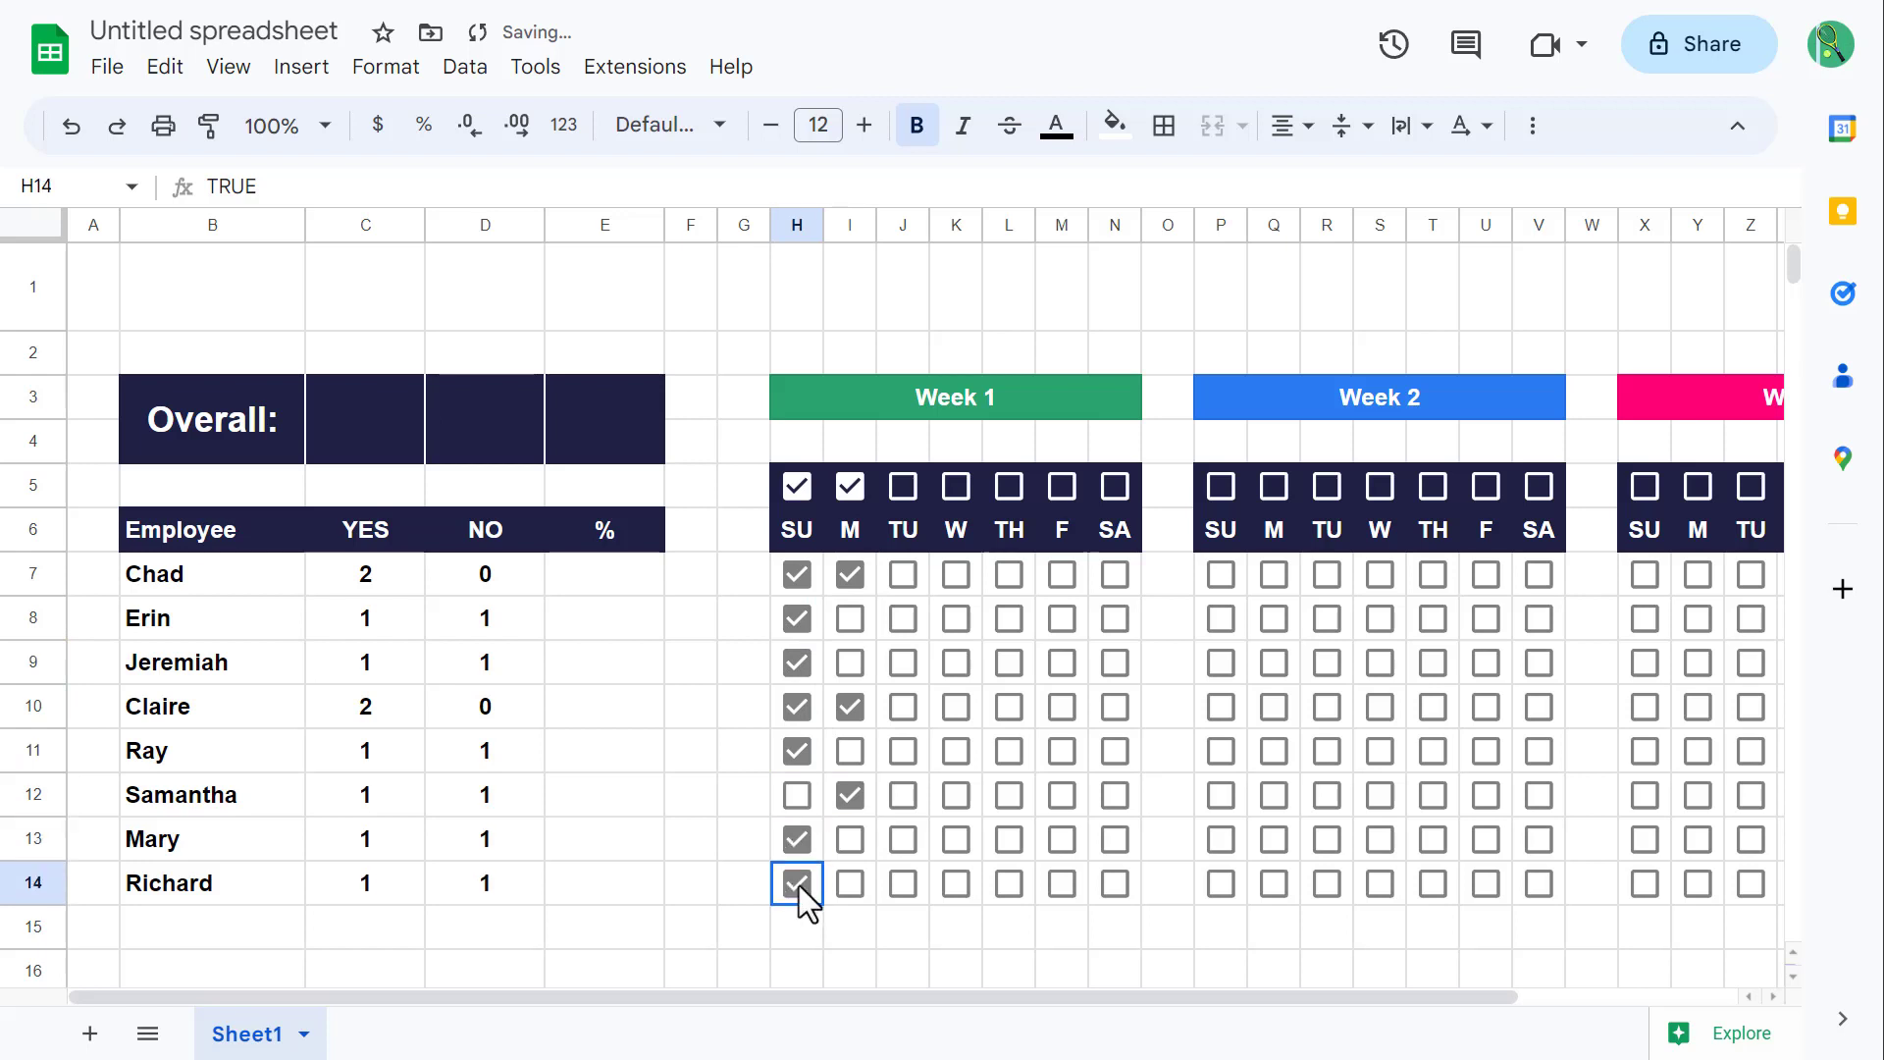
{"action": "left_click", "coordinate": [849, 752]}
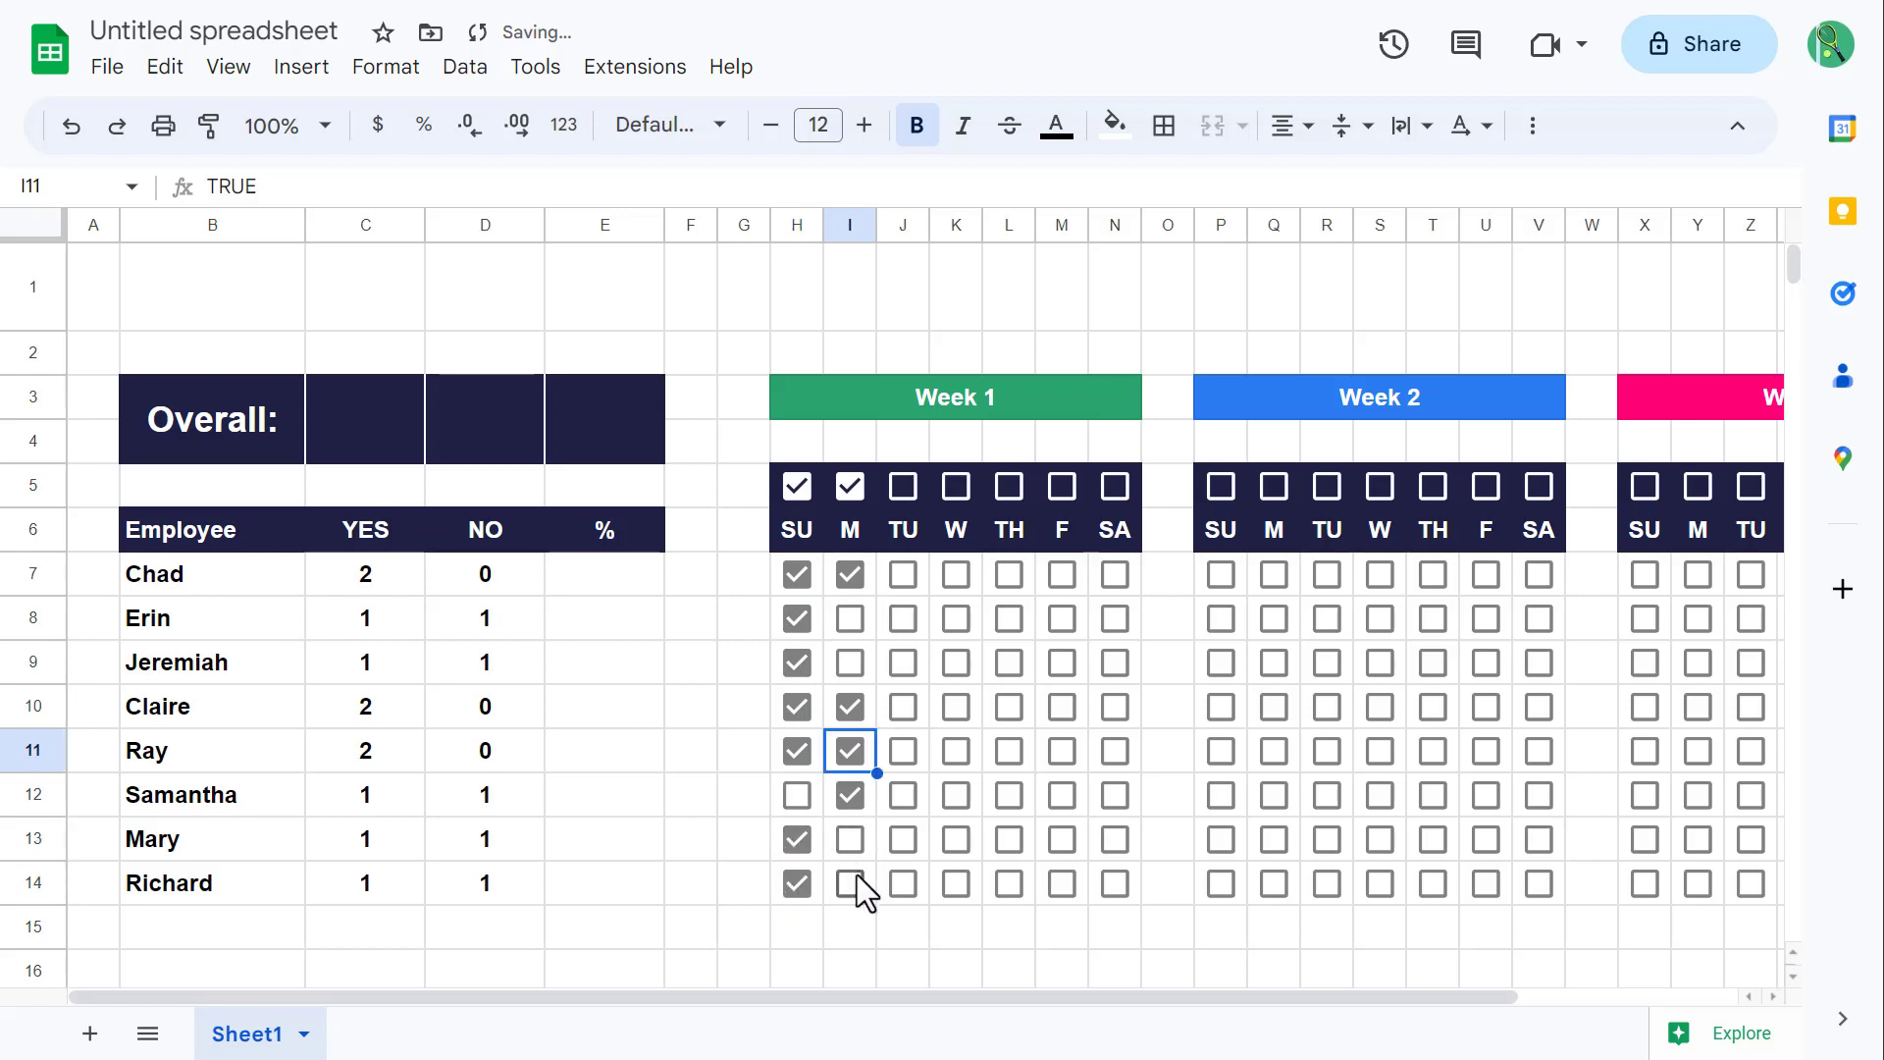
{"action": "left_click", "coordinate": [852, 881]}
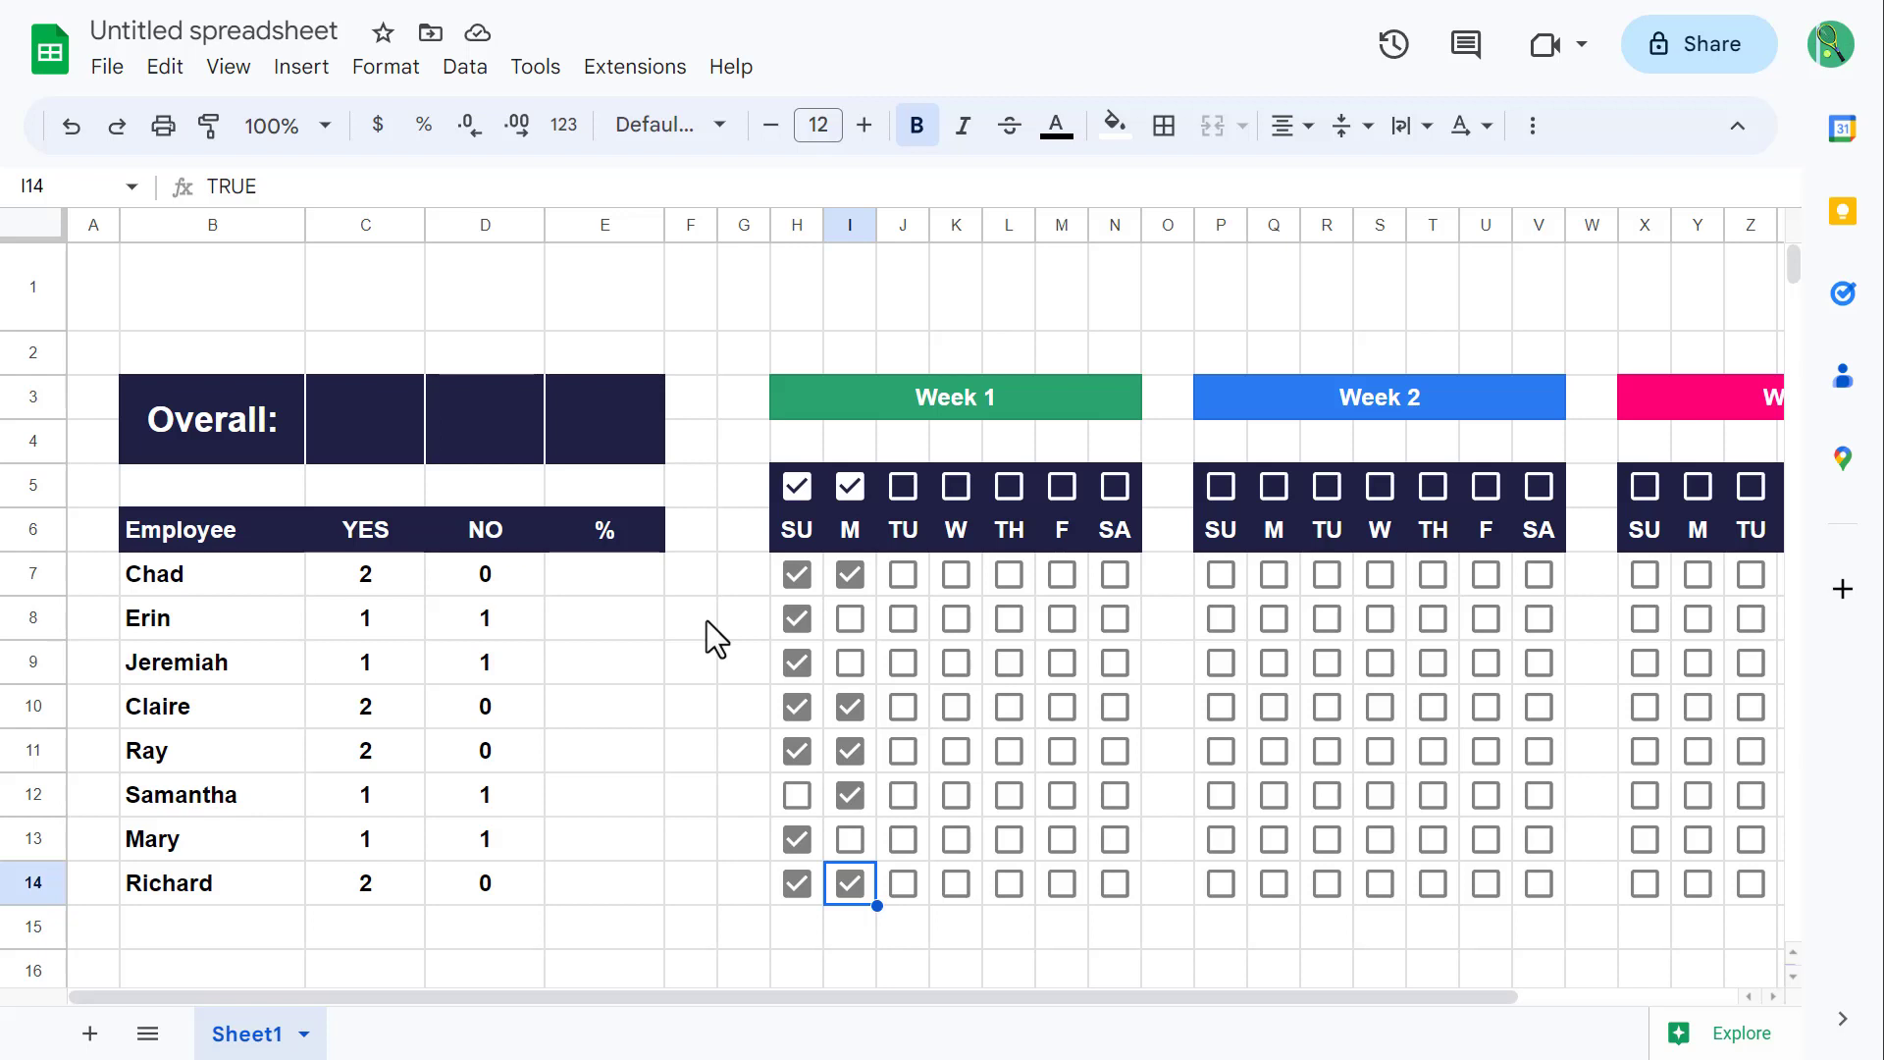
{"action": "left_click", "coordinate": [614, 573]}
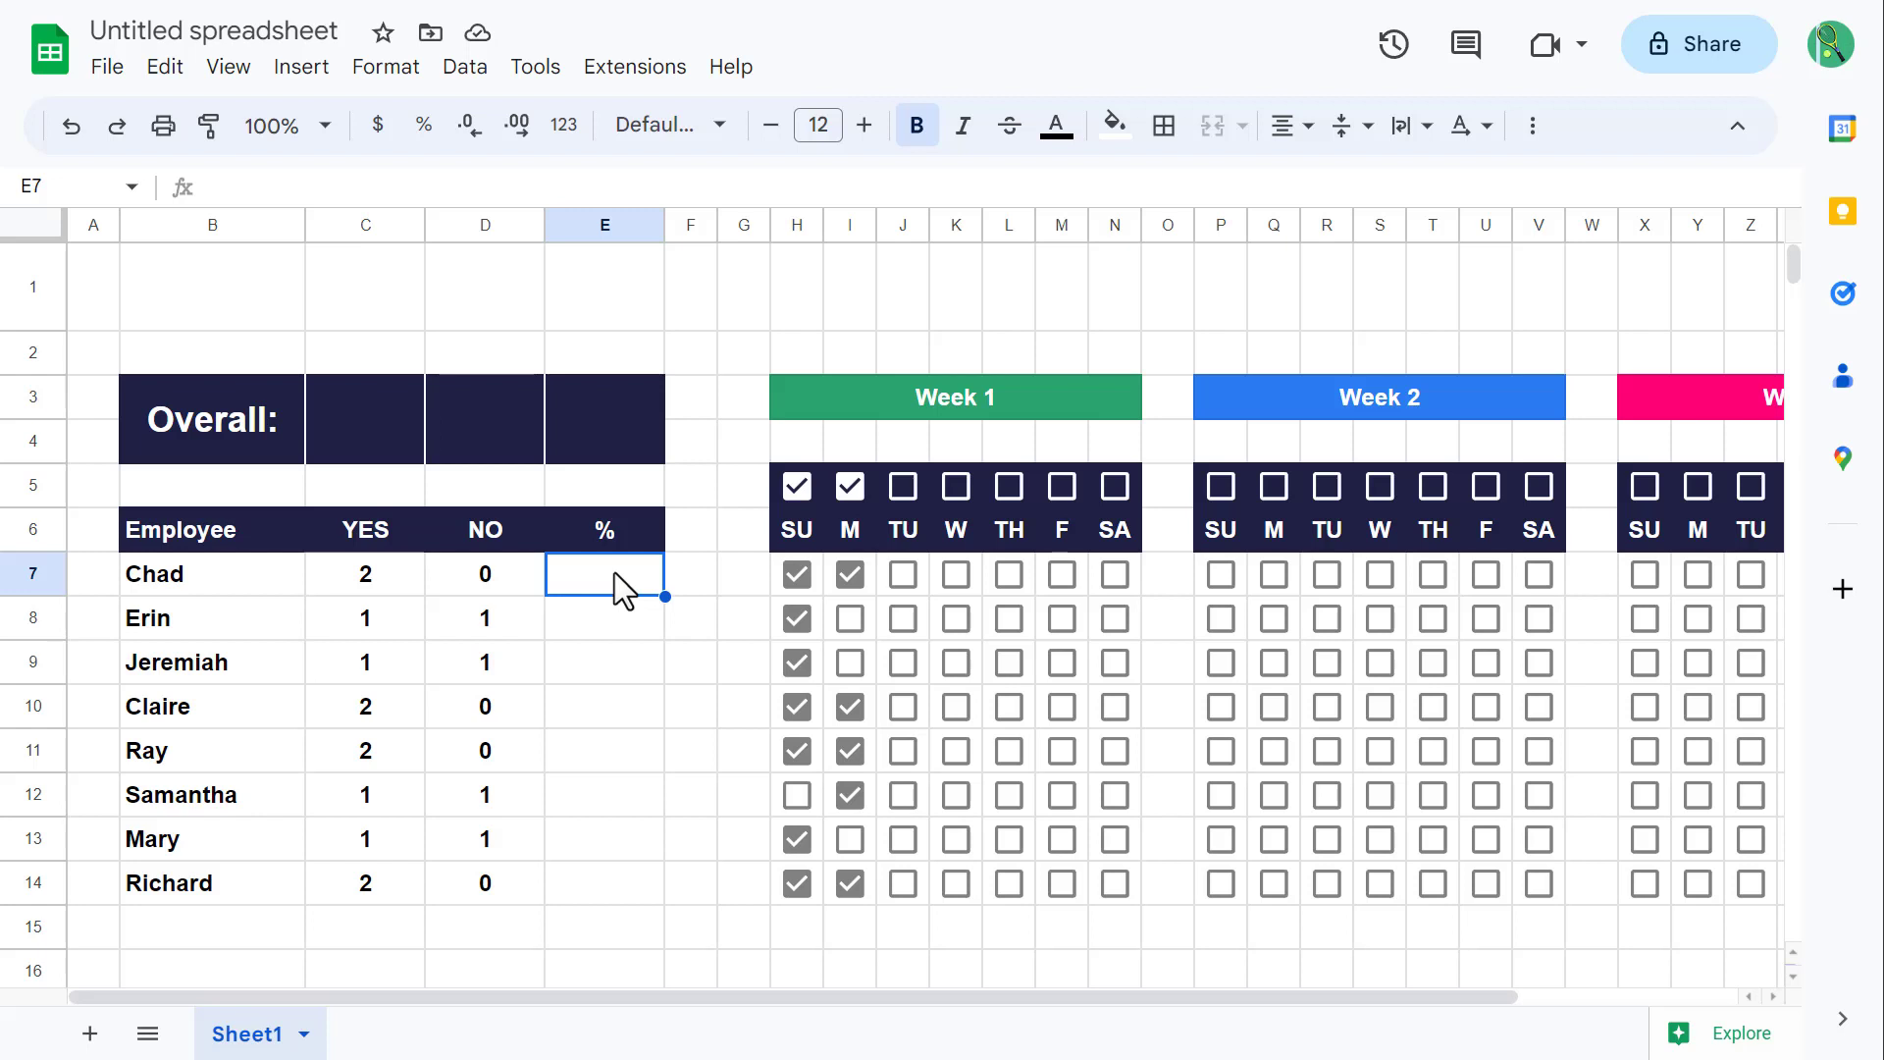
Step: Enter =IF(C7+D7=0,0,C7/(C7+D7)) in E7, showing 1 for the first employee
{"action": "left_click", "coordinate": [710, 186]}
{"action": "type", "text": "="}
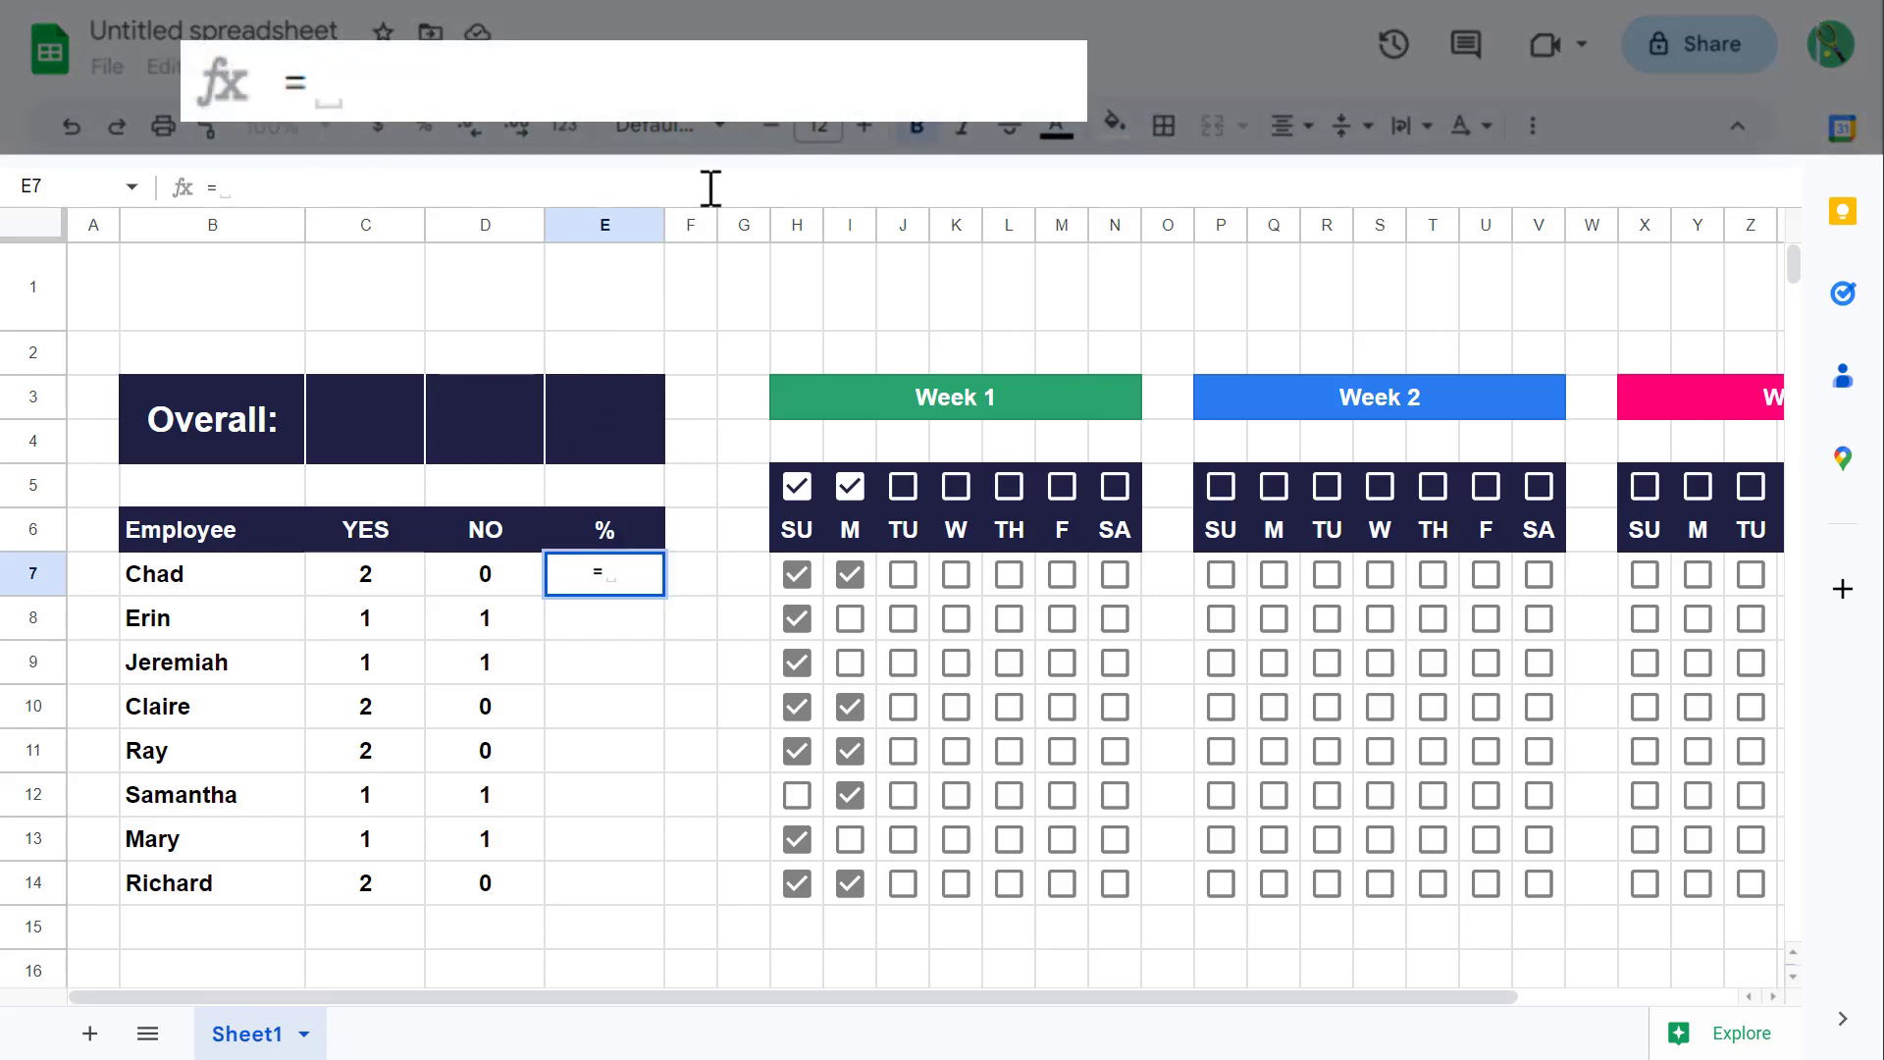
{"action": "type", "text": "I"}
{"action": "key", "text": "Tab"}
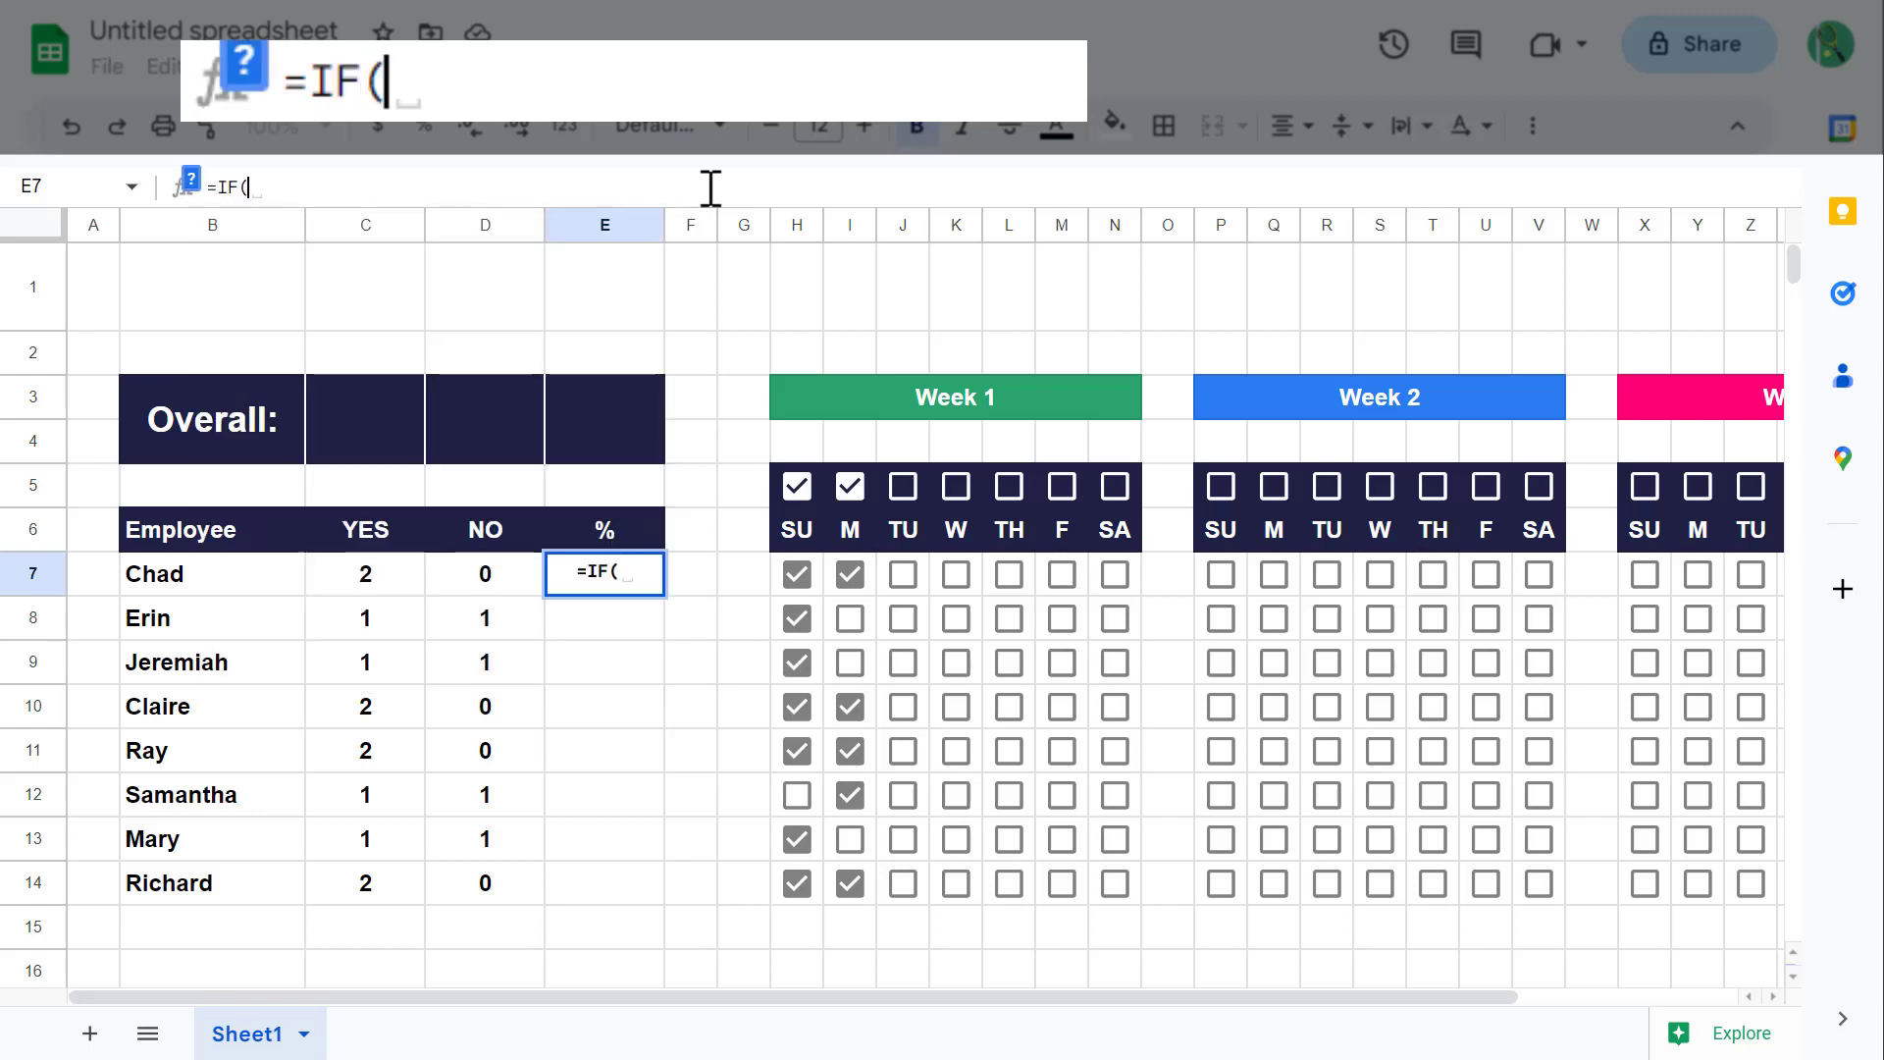
{"action": "type", "text": "C7+"}
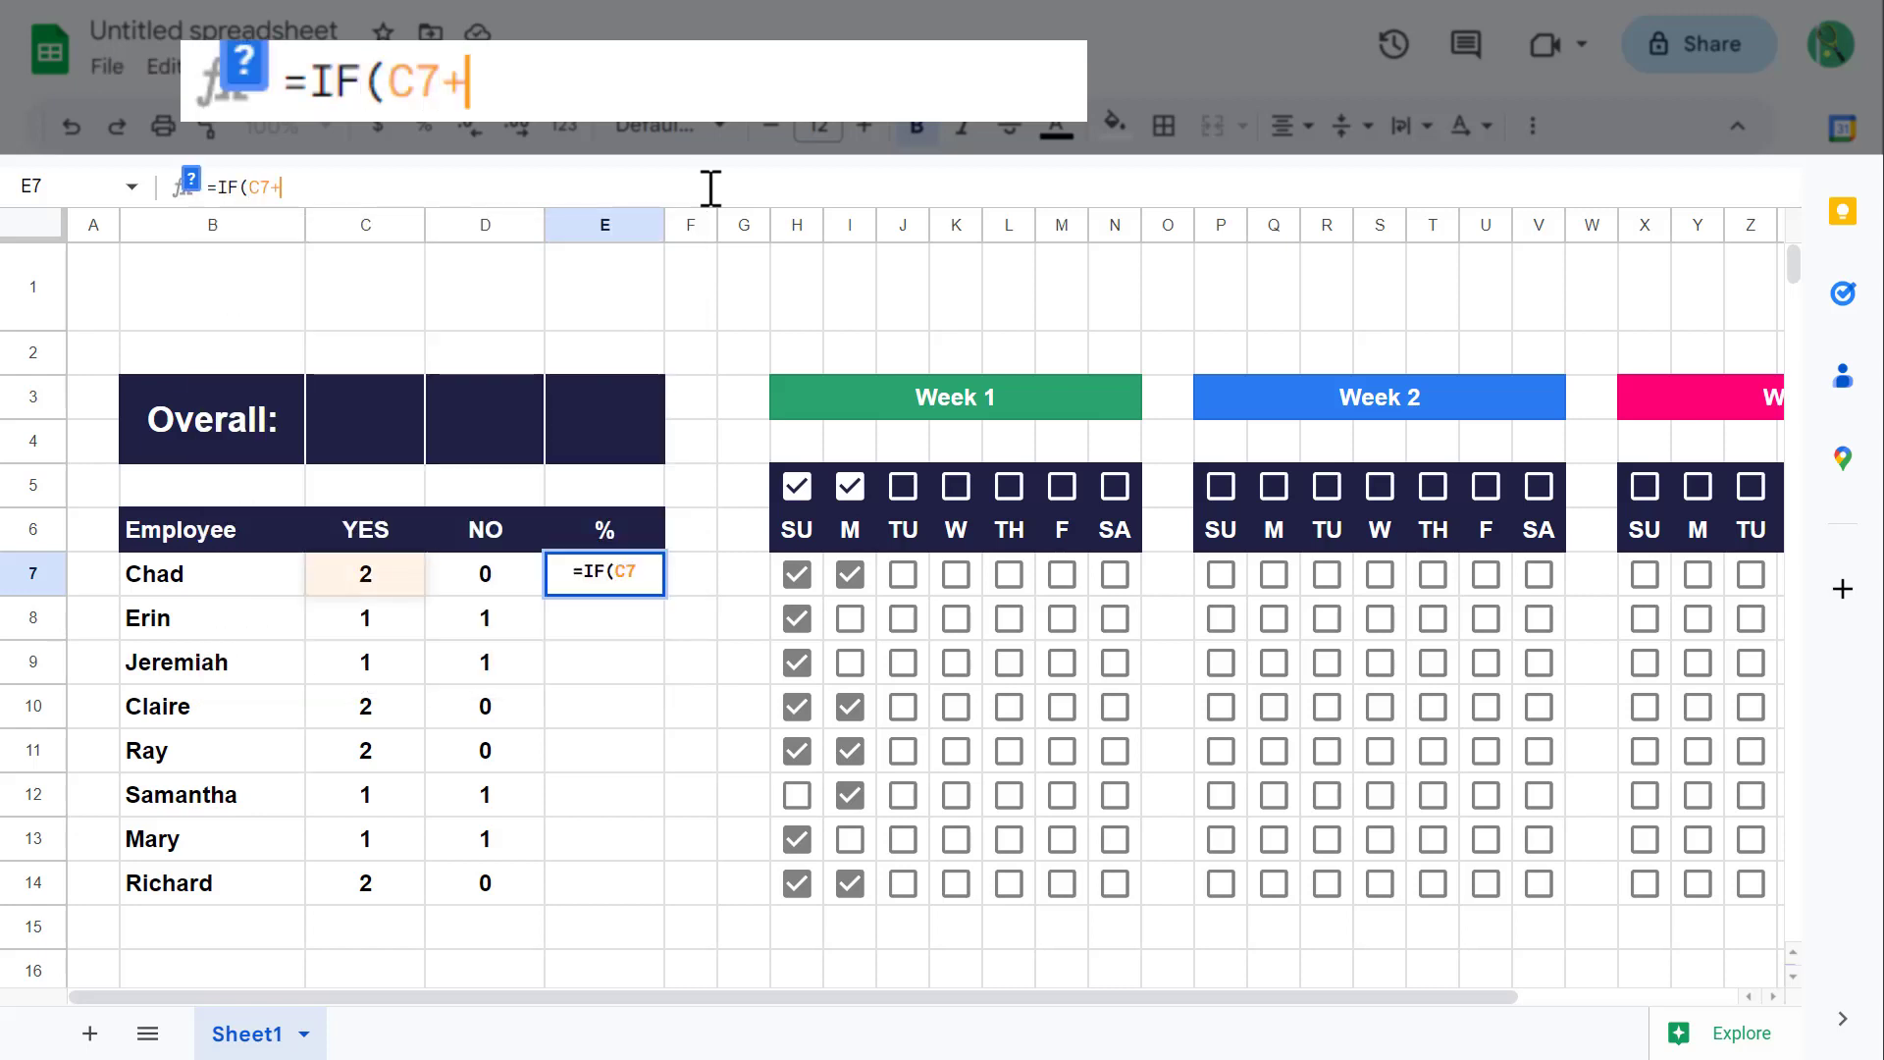
{"action": "type", "text": "D7=0, 0,"}
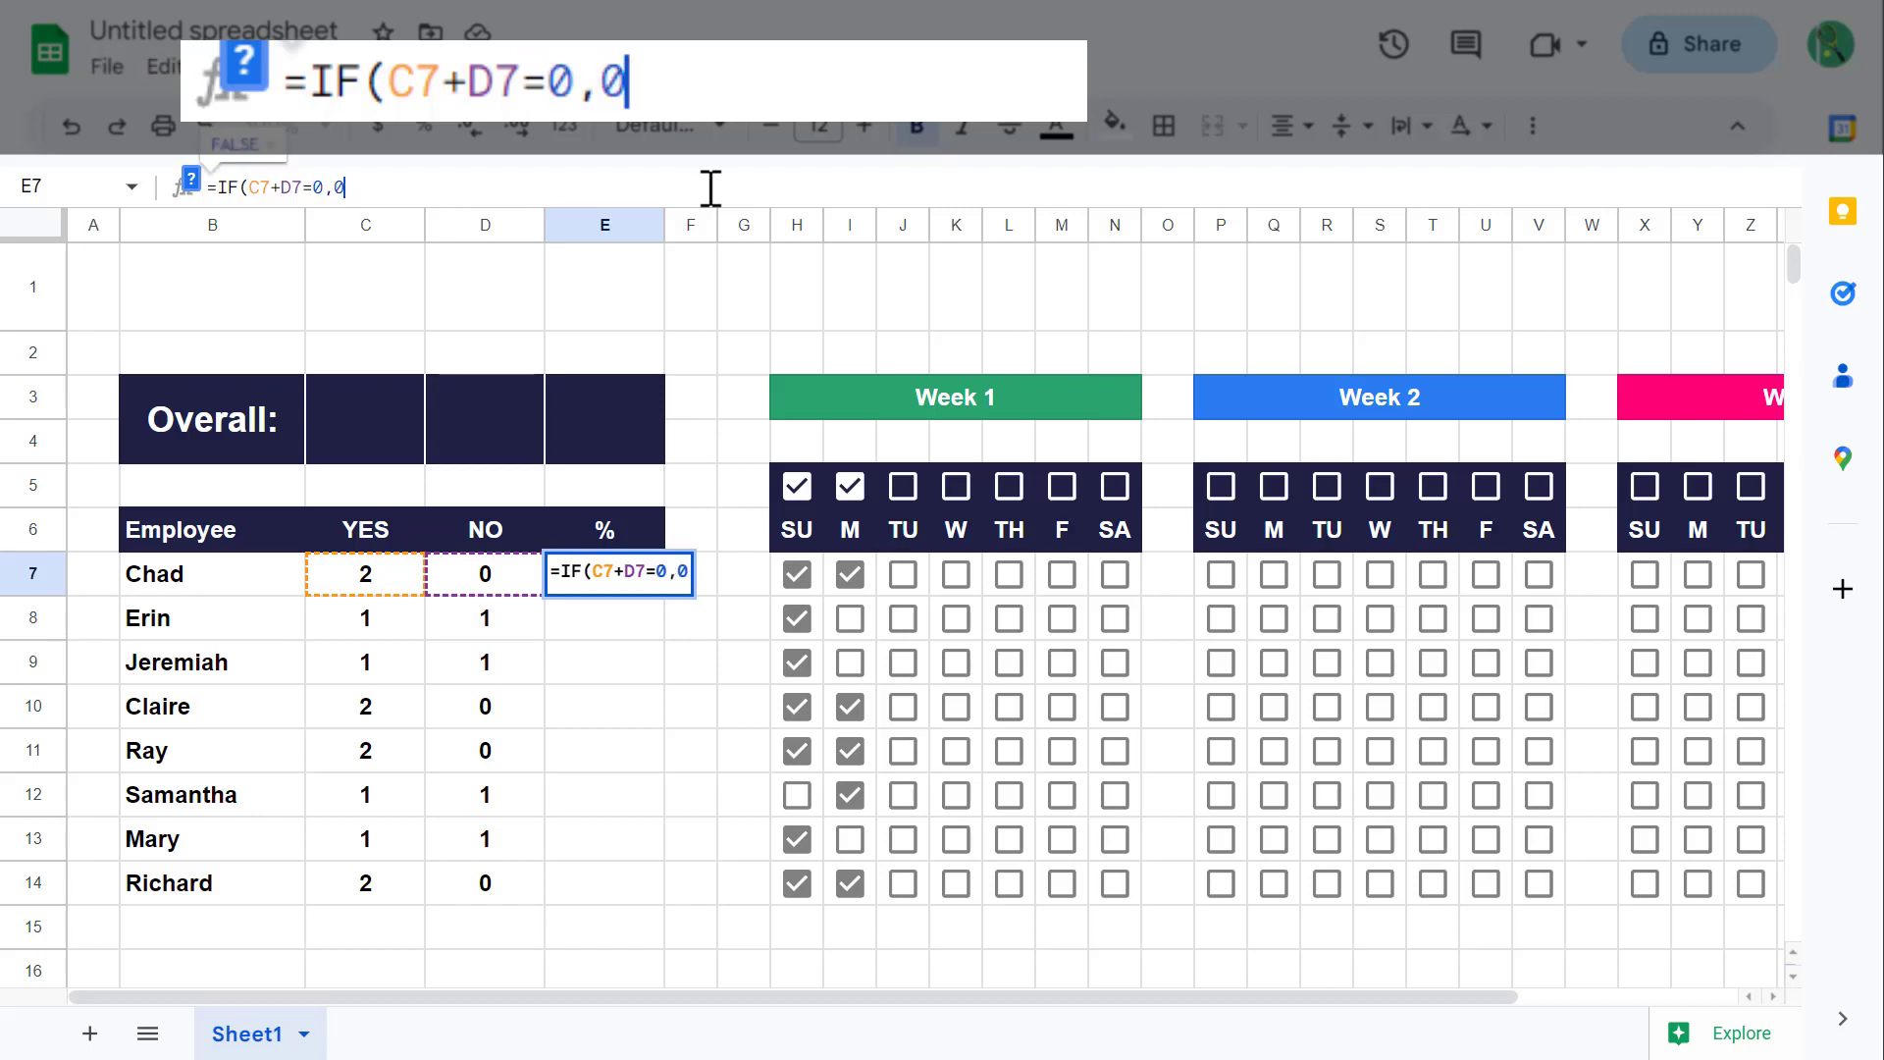
{"action": "type", "text": "C7/"}
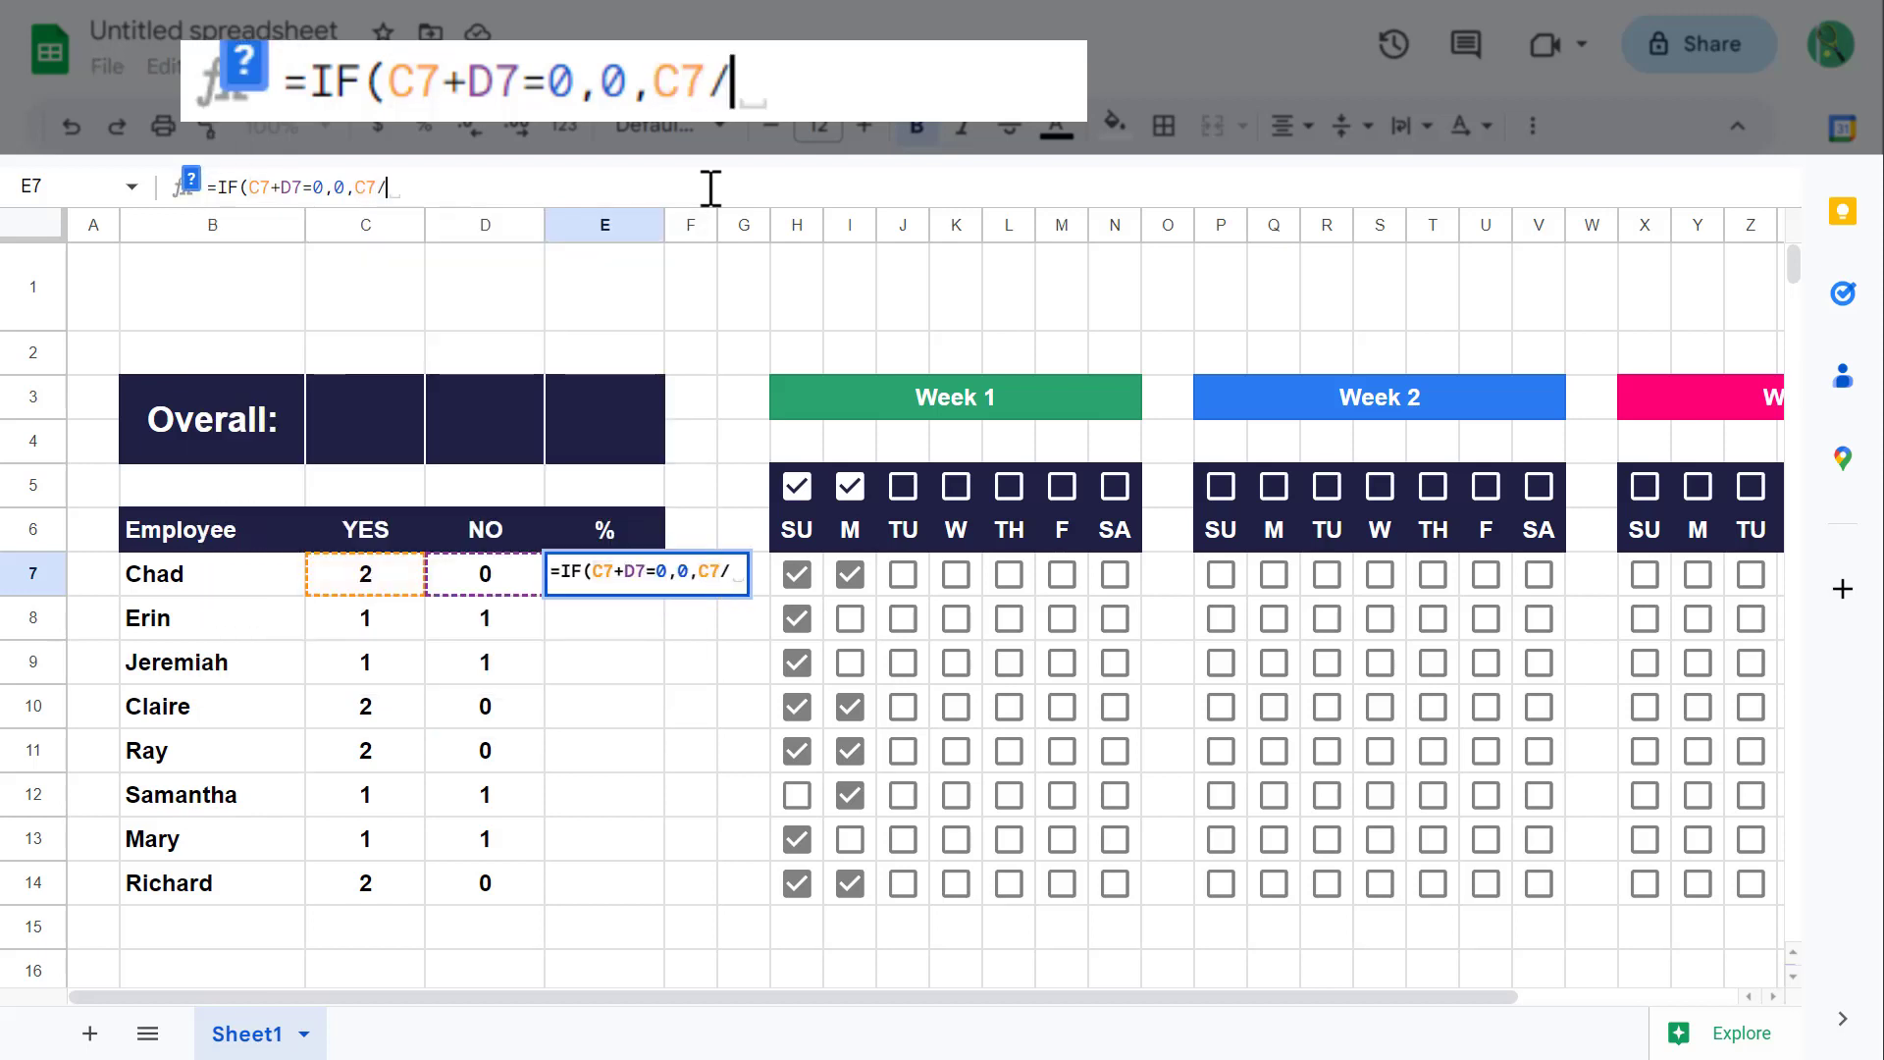
{"action": "type", "text": "("}
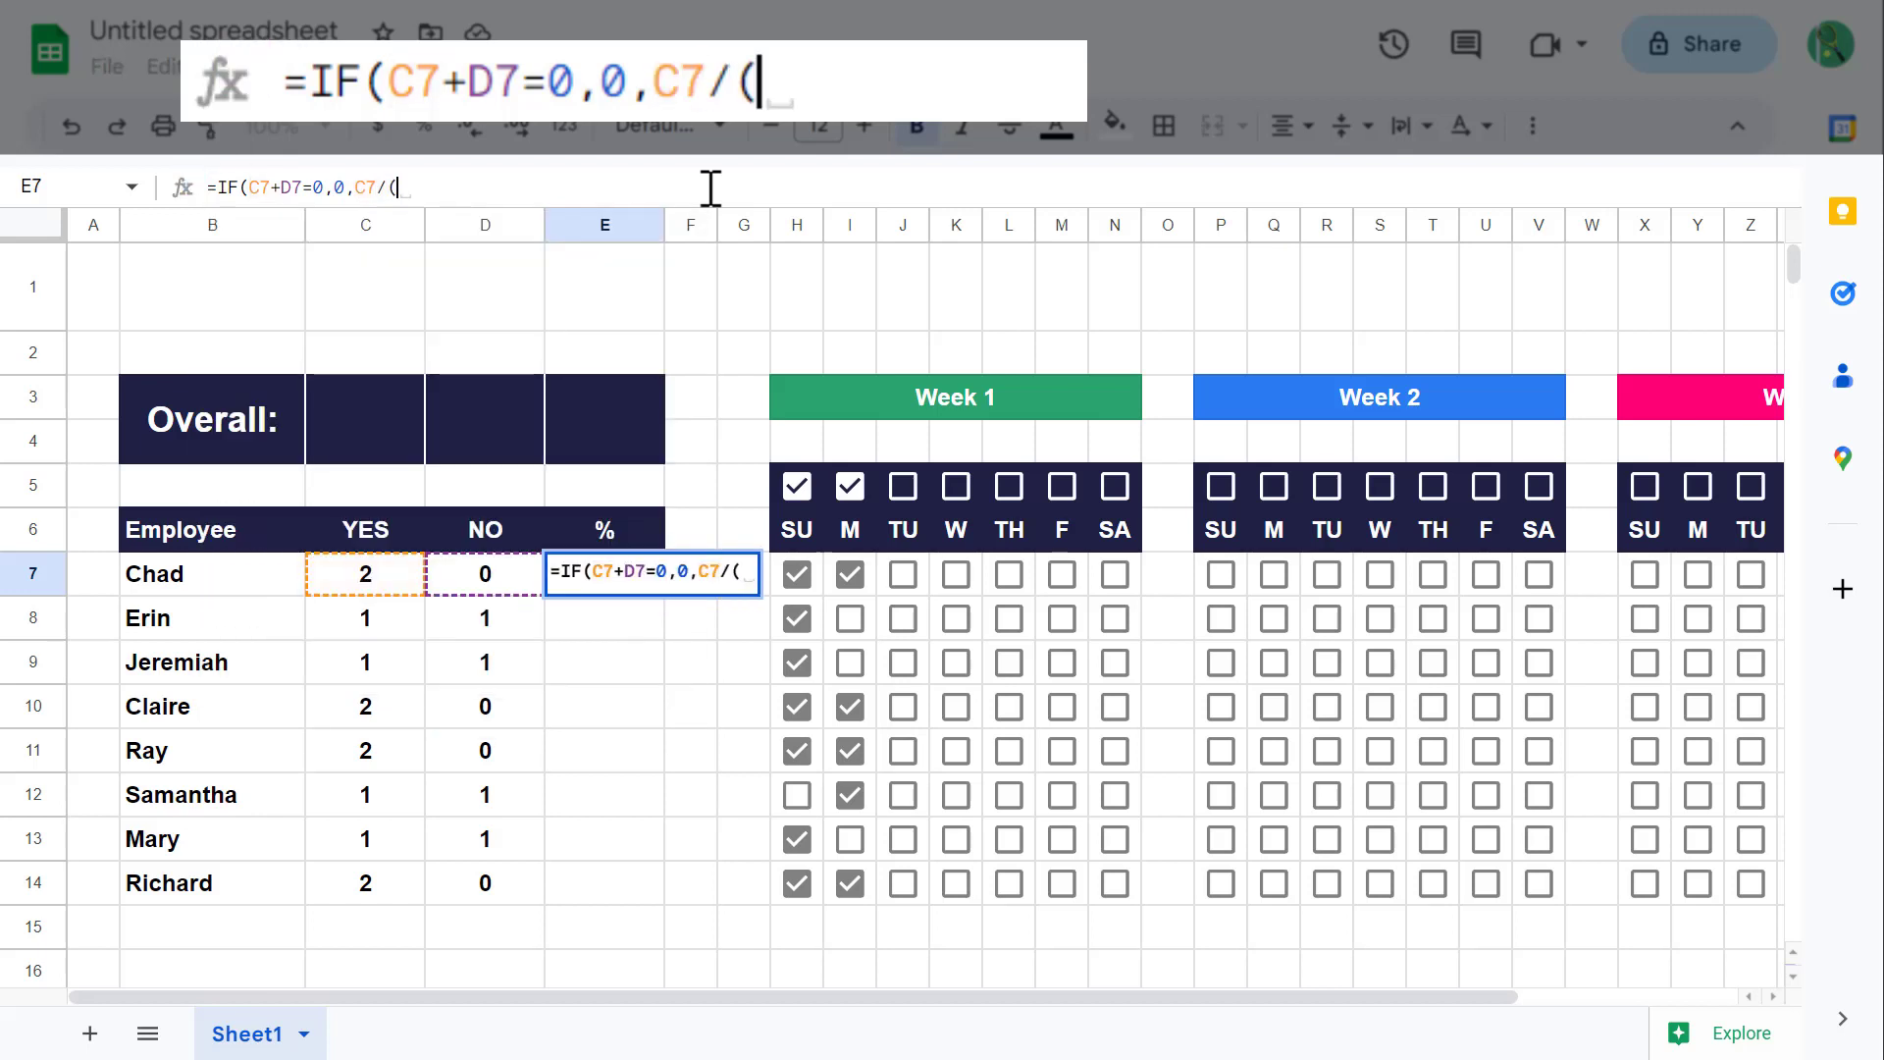
{"action": "type", "text": "C7"}
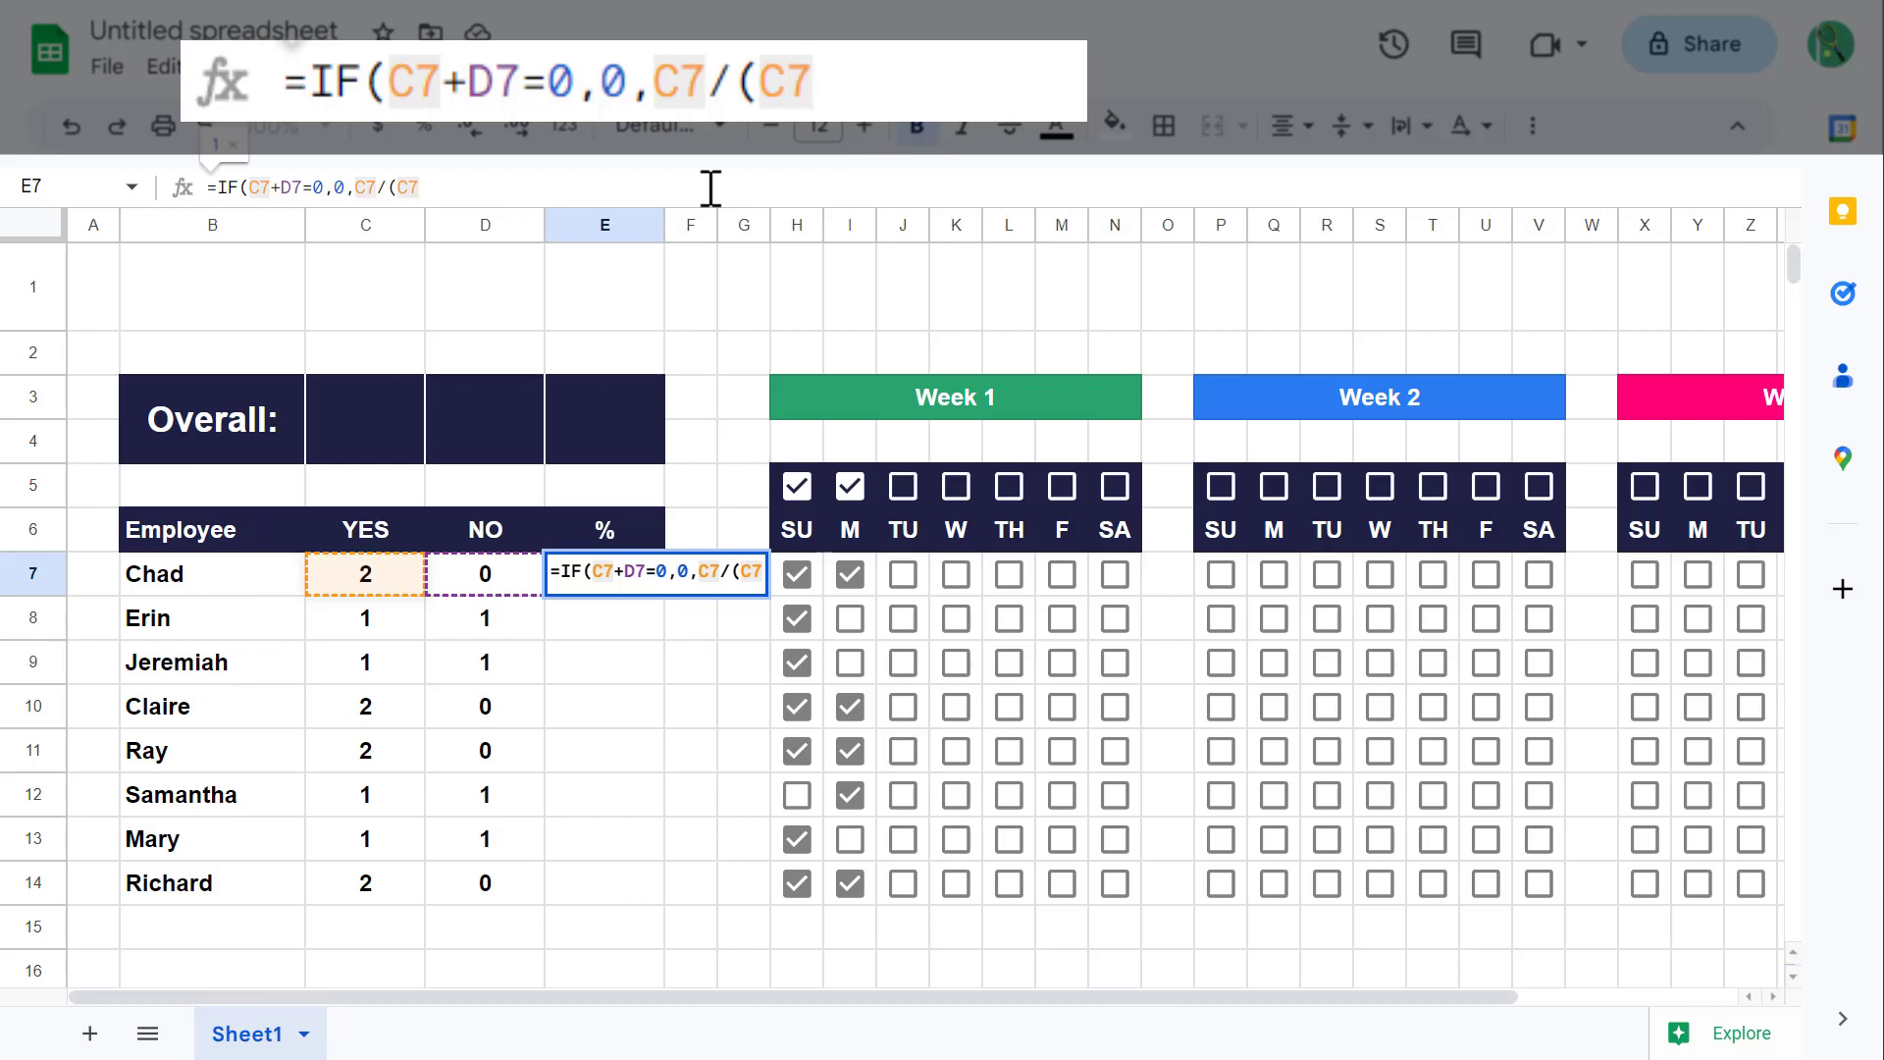
{"action": "type", "text": "+D7)"}
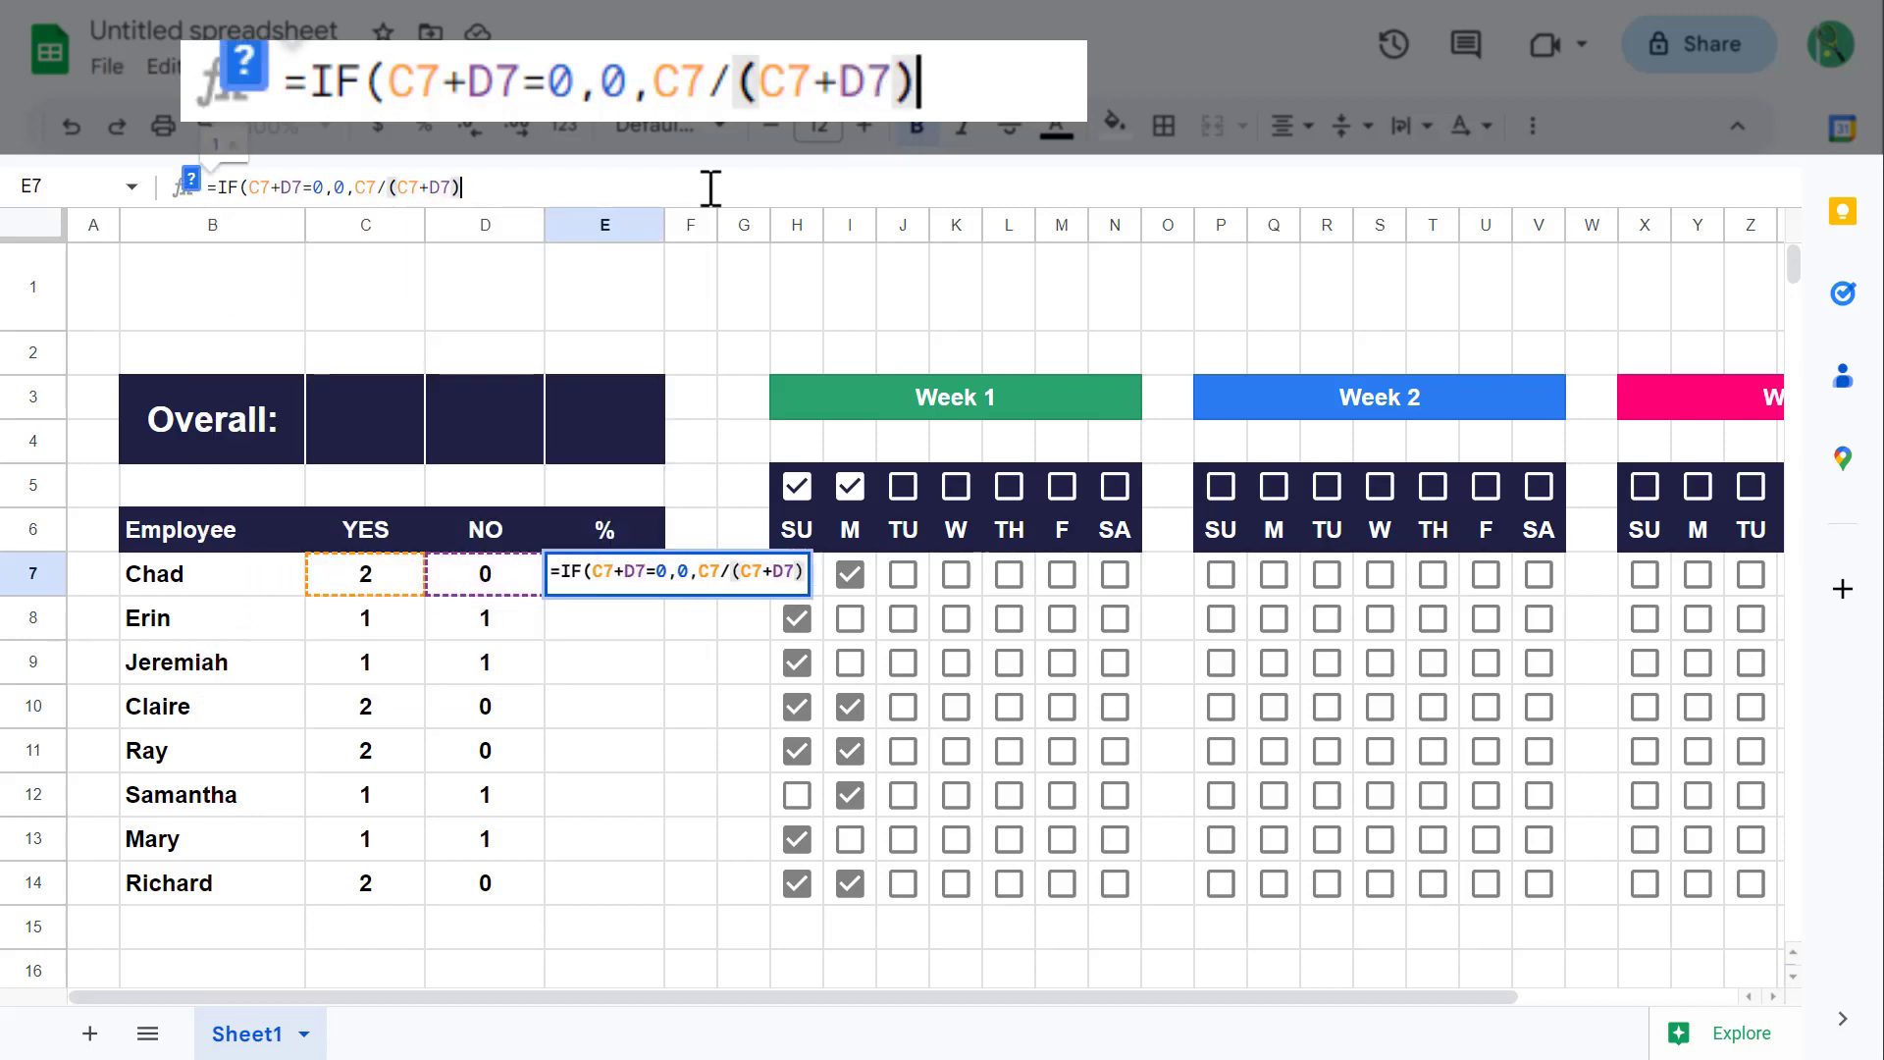
{"action": "type", "text": ")"}
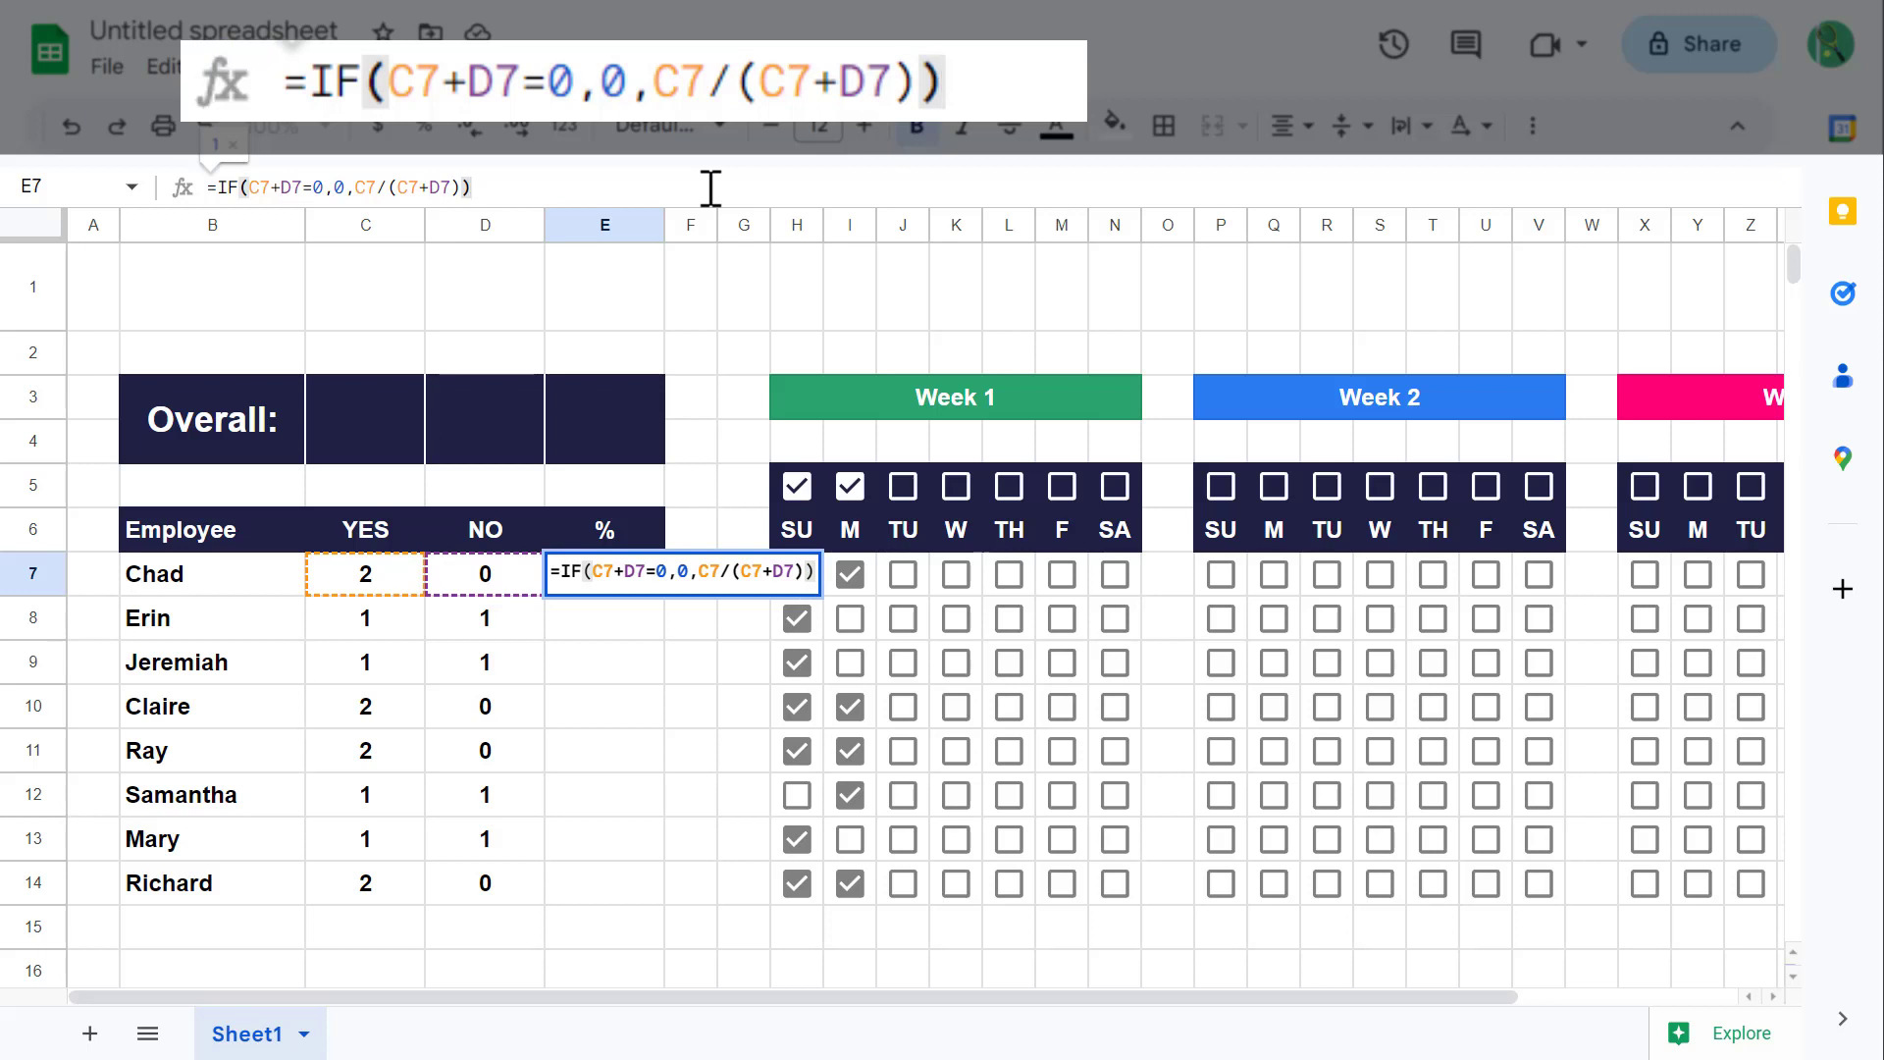
{"action": "key", "text": "Return"}
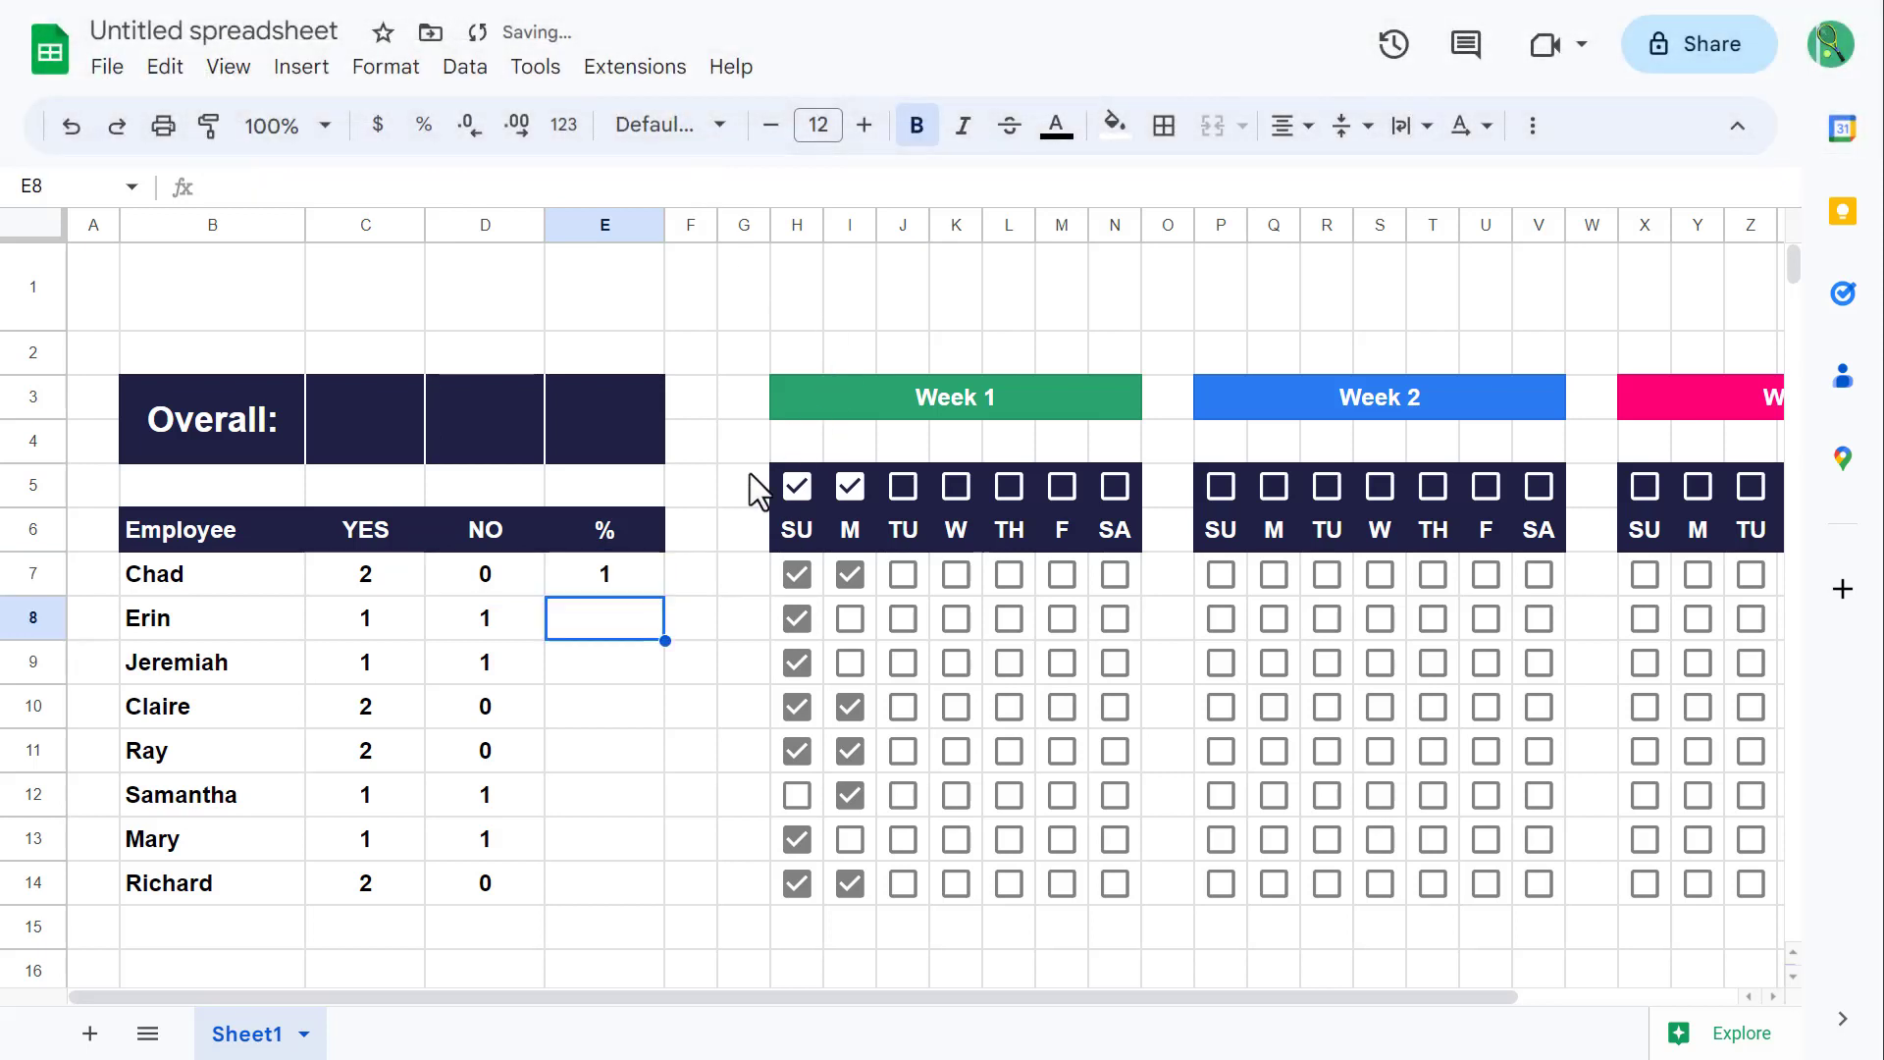
{"action": "left_click", "coordinate": [646, 571]}
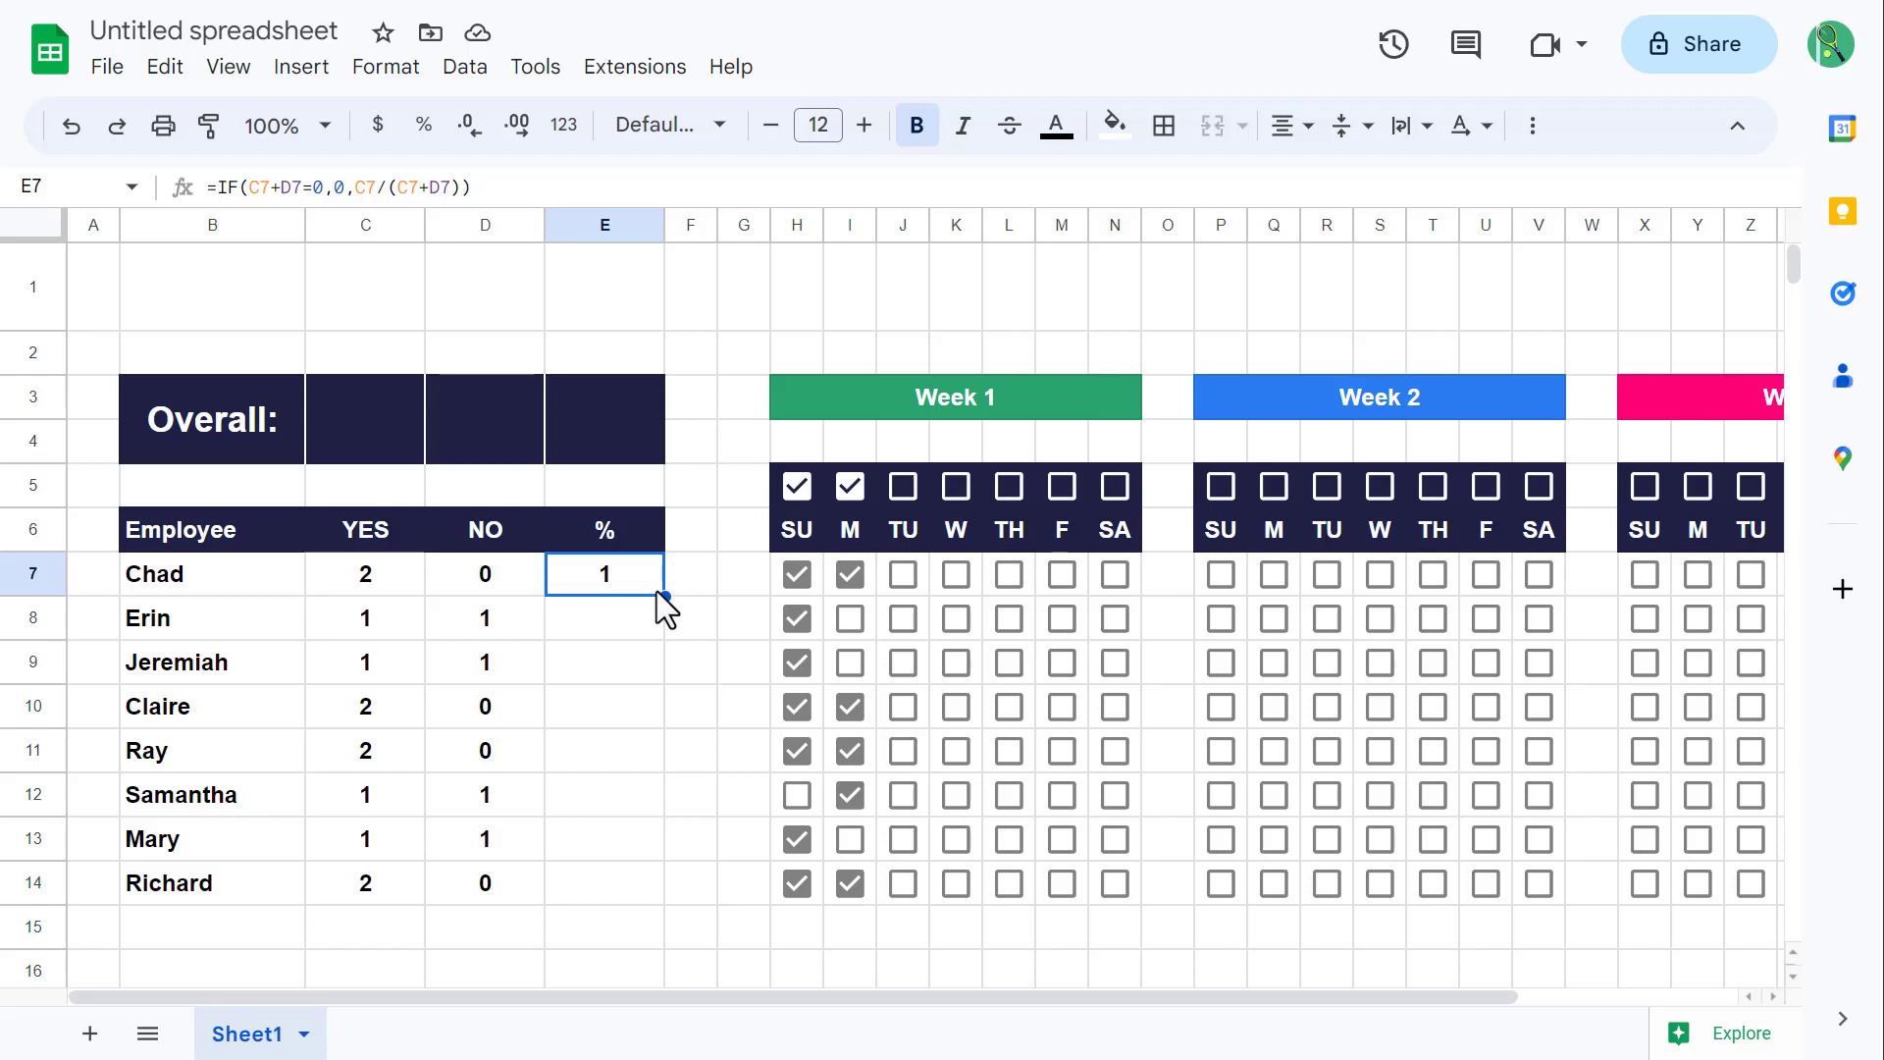
Step: Format E7 as a whole-number percentage and fill it down to E14
{"action": "left_click", "coordinate": [423, 126]}
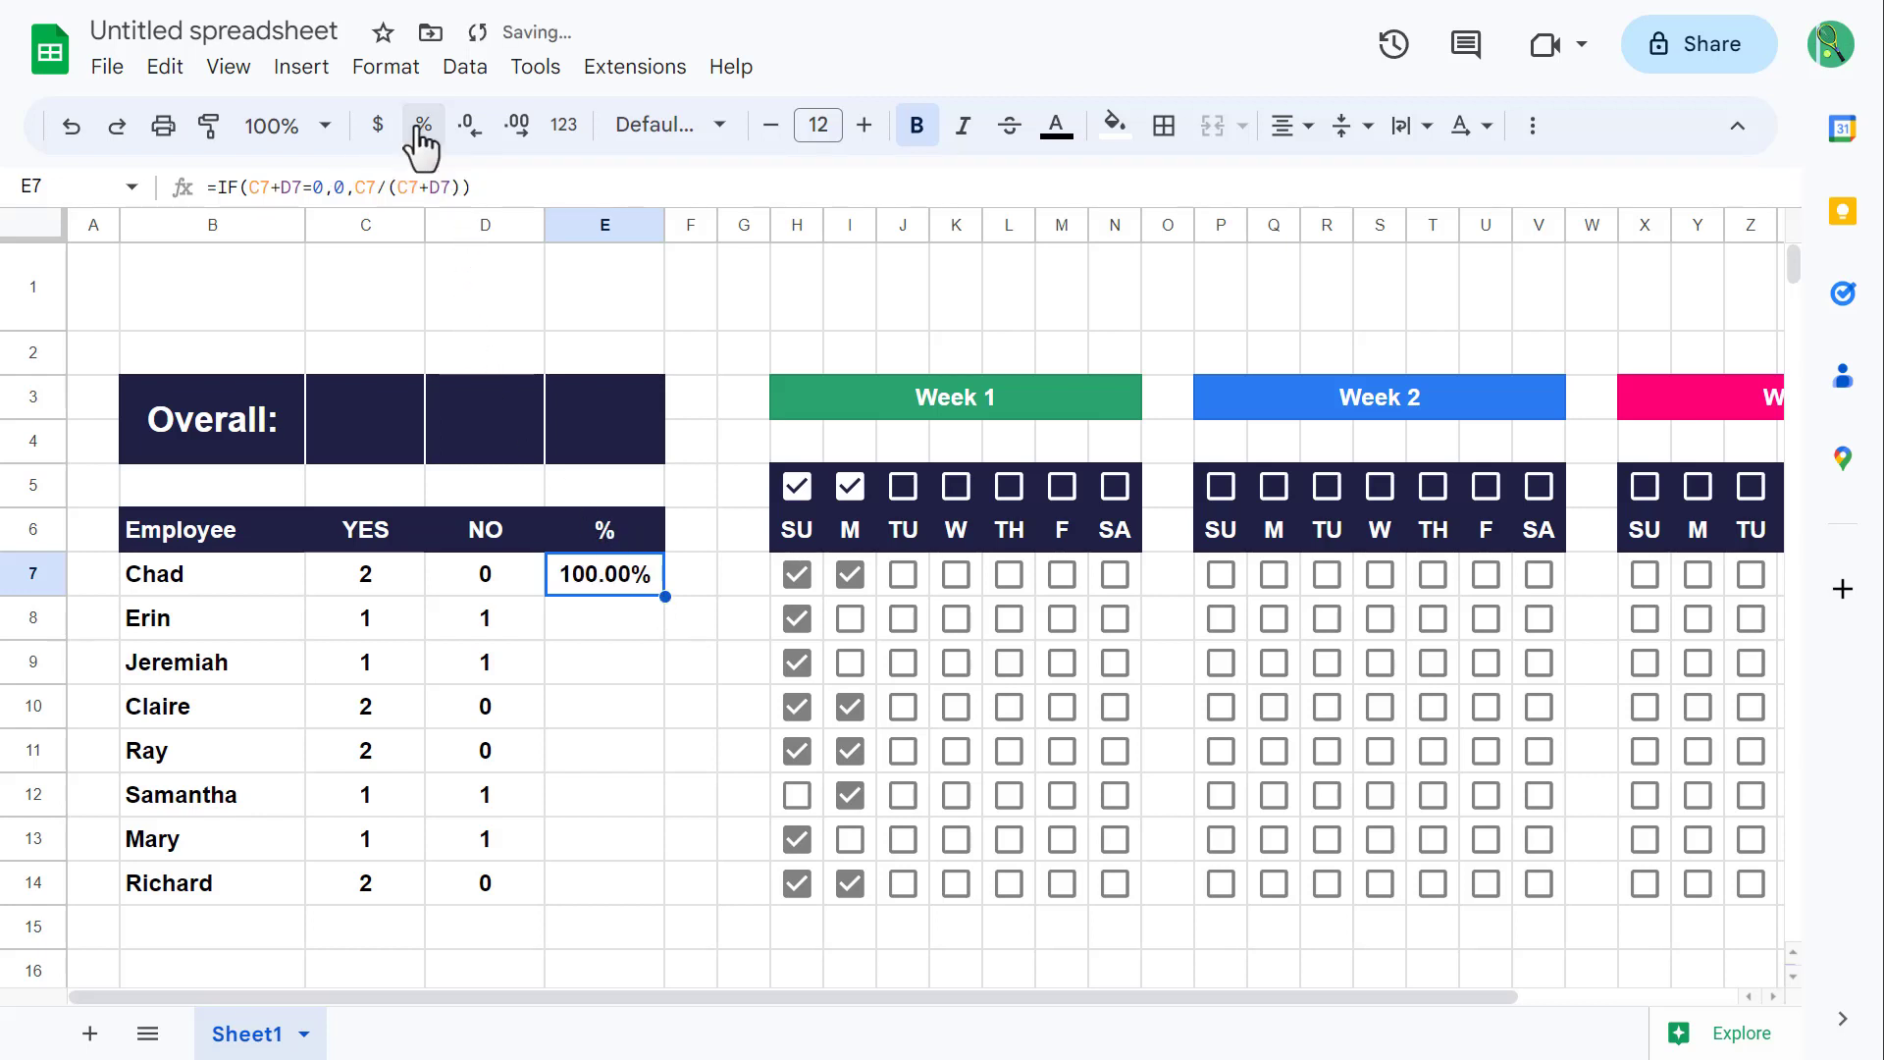
{"action": "left_click", "coordinate": [473, 137]}
{"action": "left_click", "coordinate": [473, 138]}
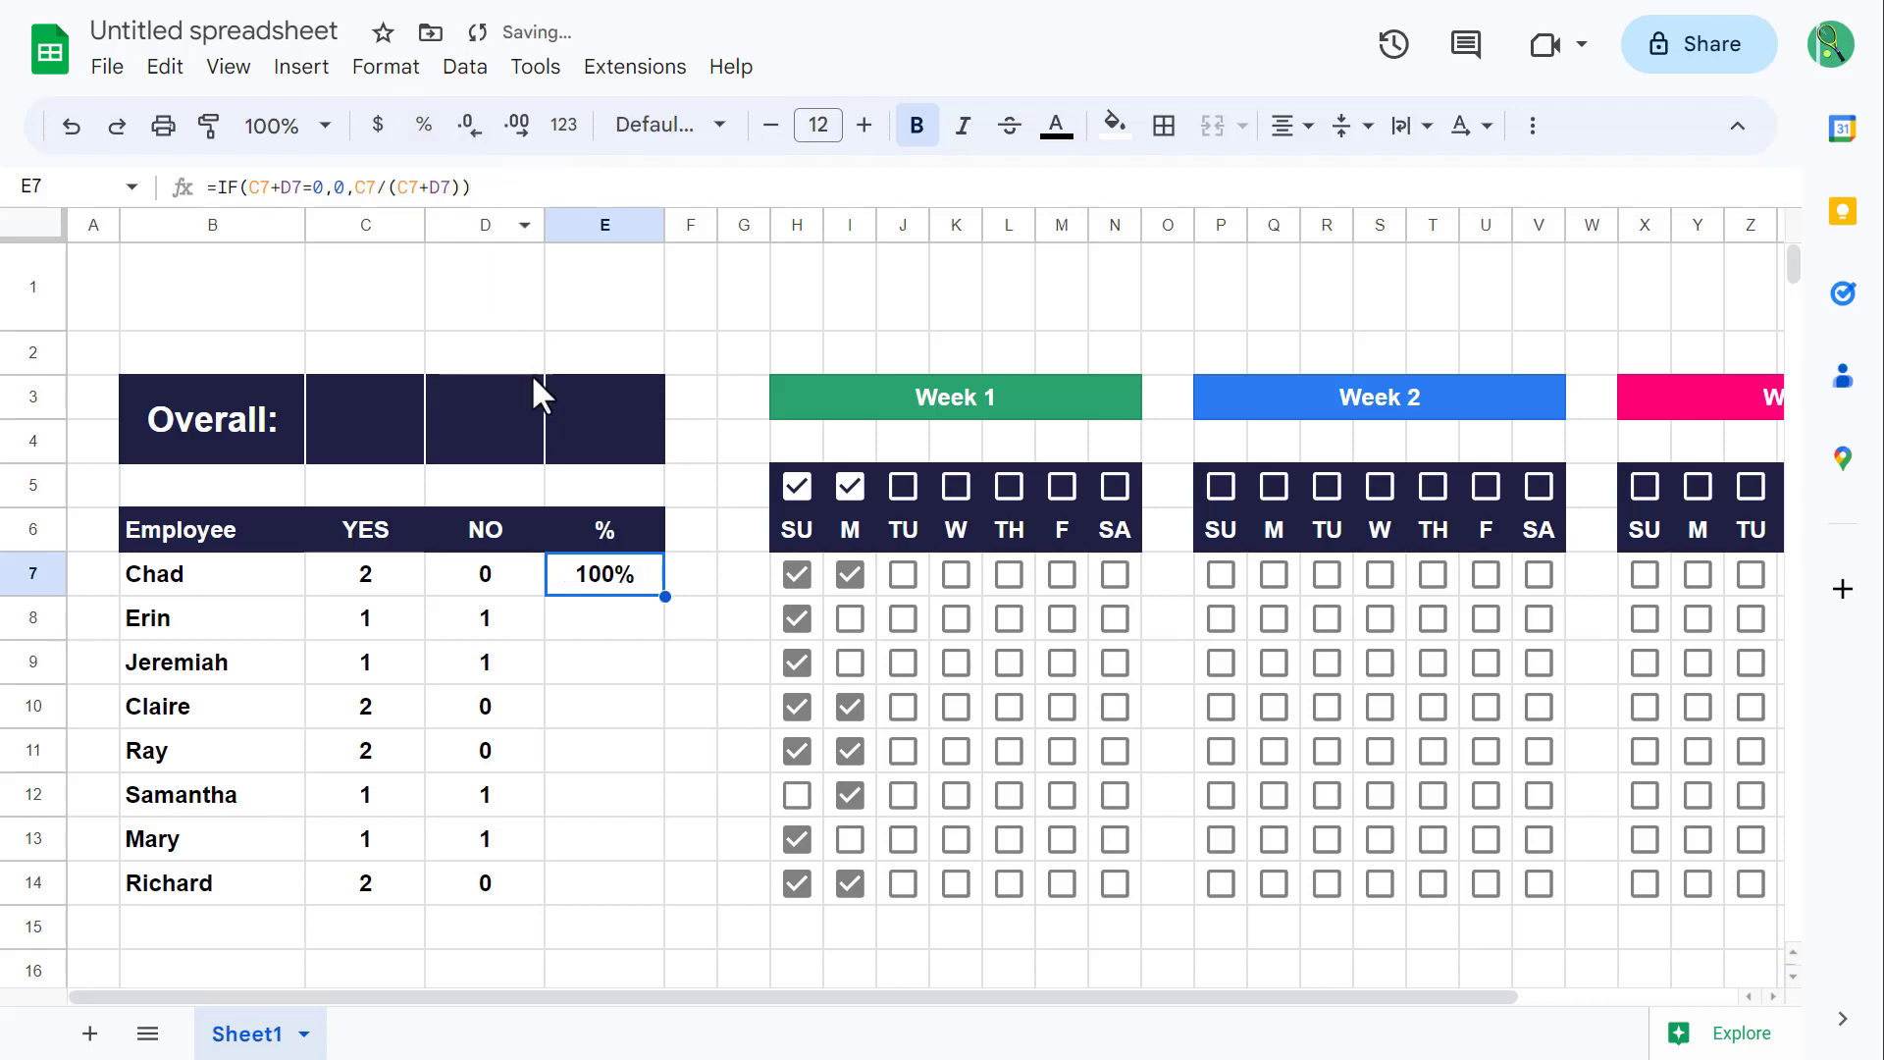
{"action": "left_click_drag", "start_coordinate": [666, 592], "coordinate": [673, 899]}
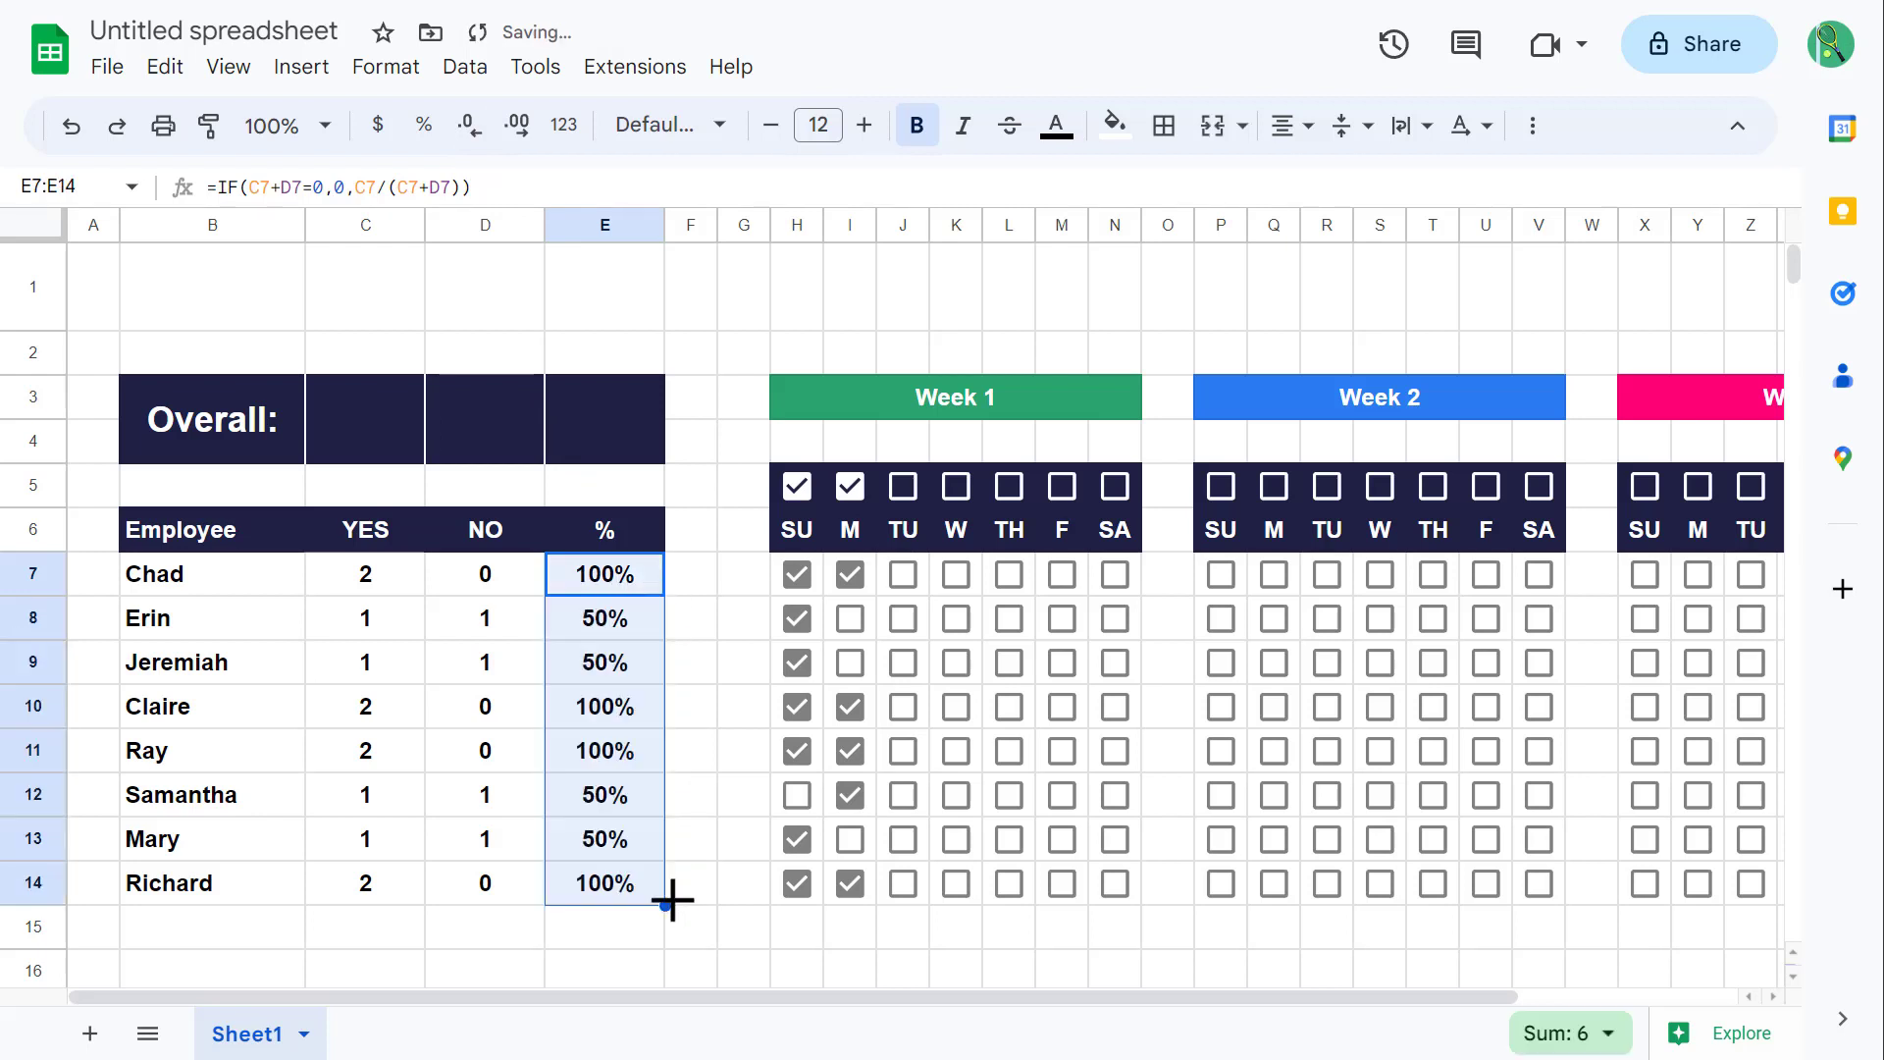
{"action": "left_click", "coordinate": [226, 290]}
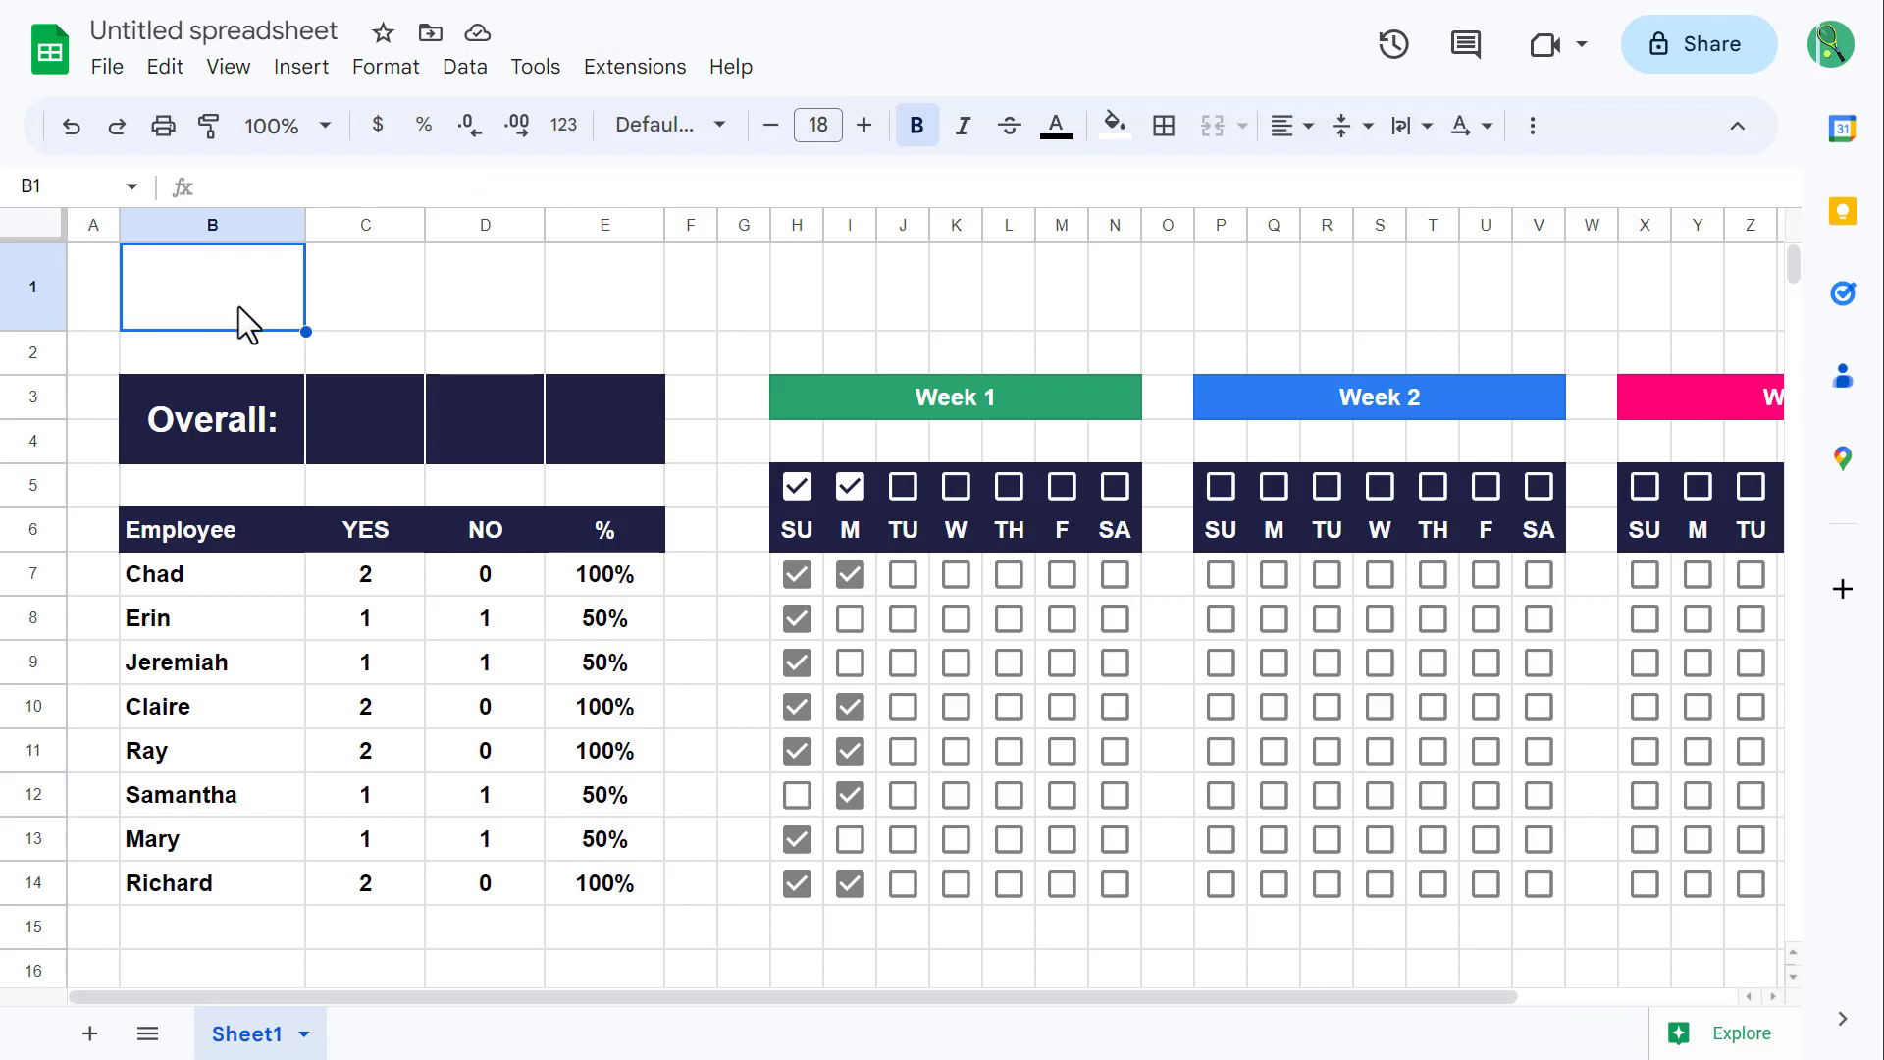
Step: Total the YES column with =SUM(C7:C) and copy it across as the NO total =SUM(D7:D)
{"action": "left_click", "coordinate": [363, 409]}
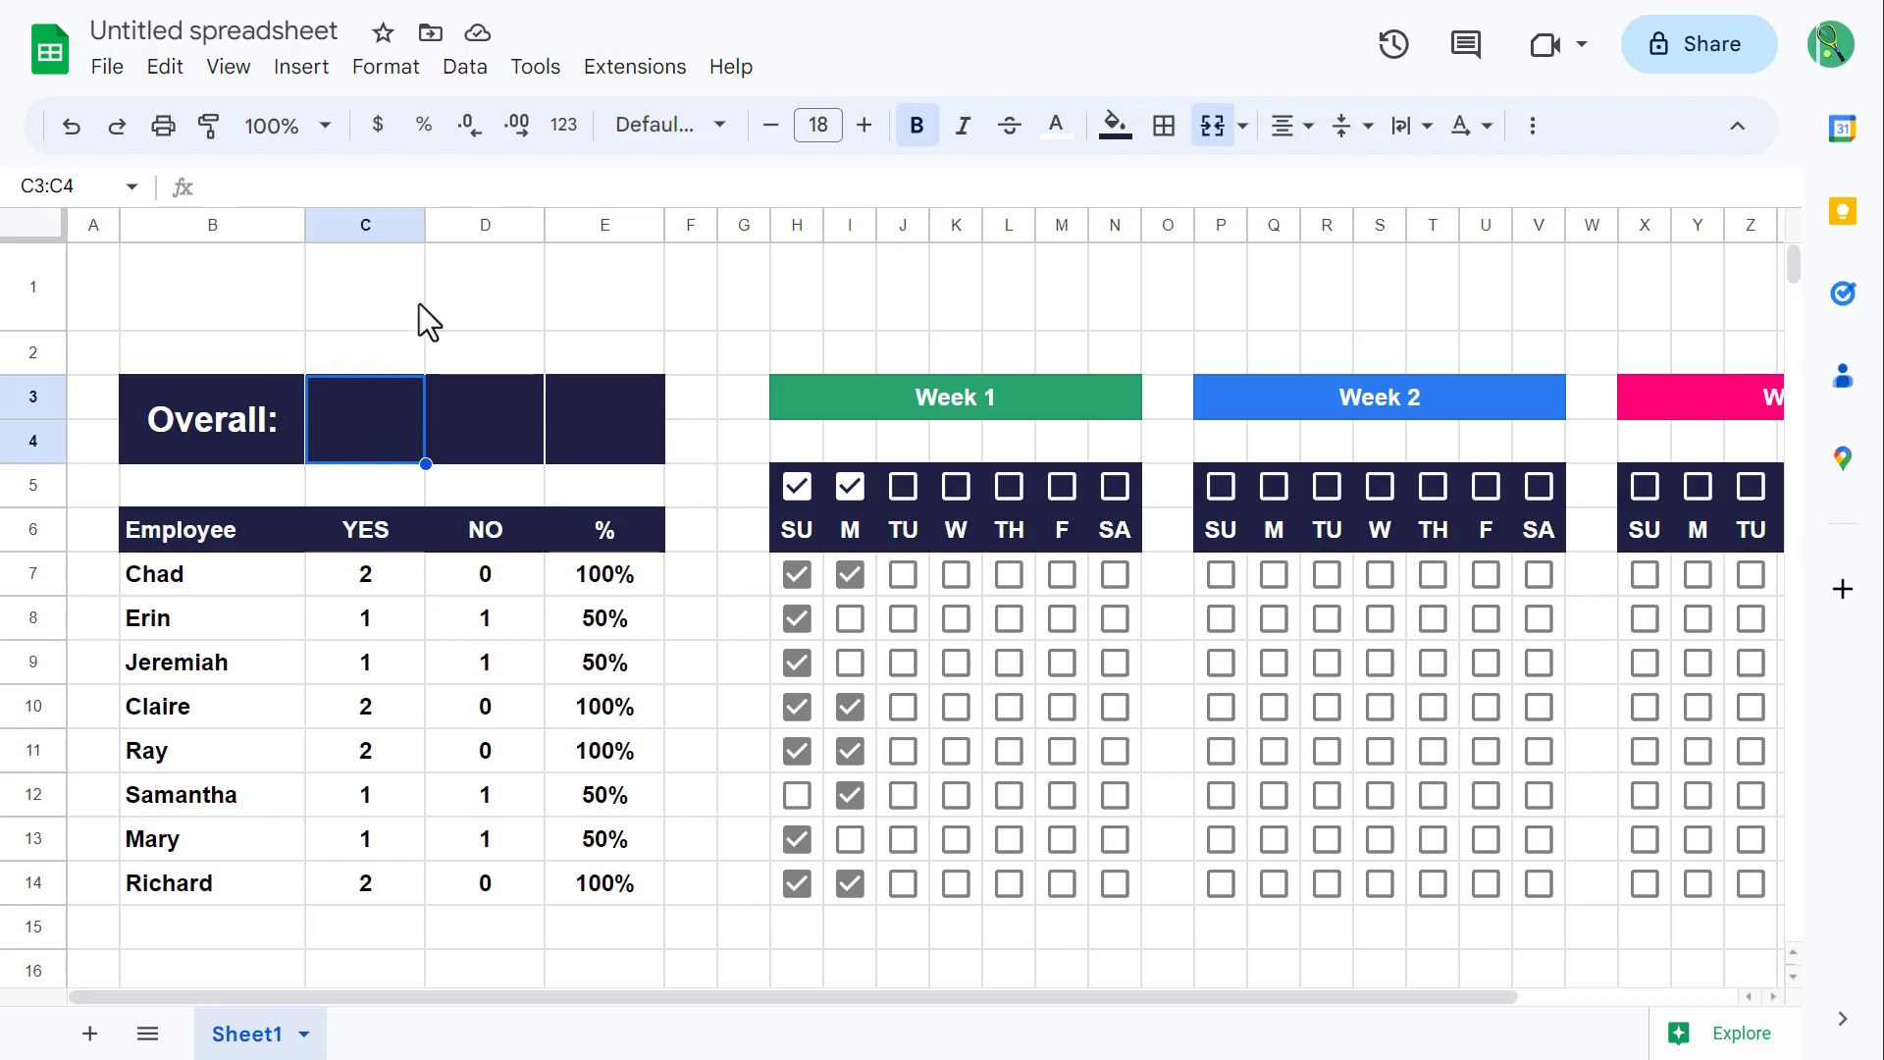
{"action": "left_click", "coordinate": [498, 186]}
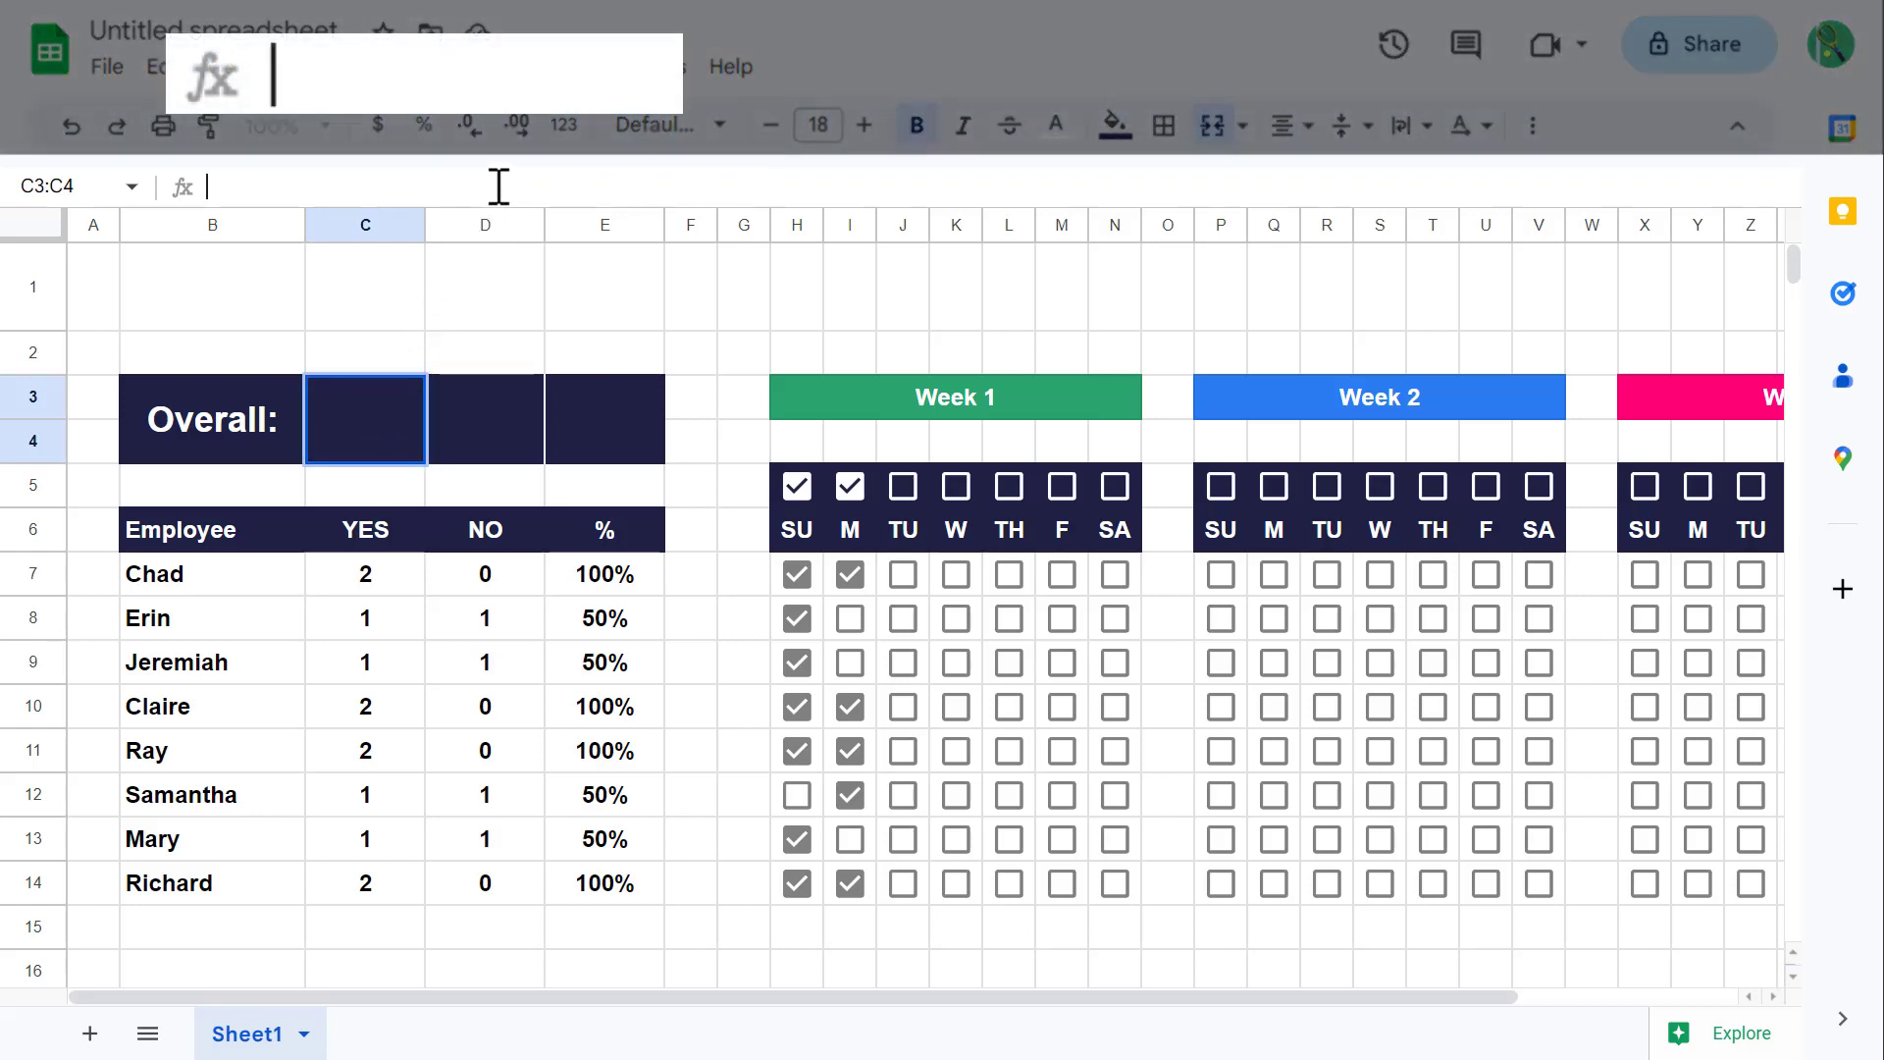
{"action": "type", "text": "=SUM(C7:C14)"}
{"action": "type", "text": "sum"}
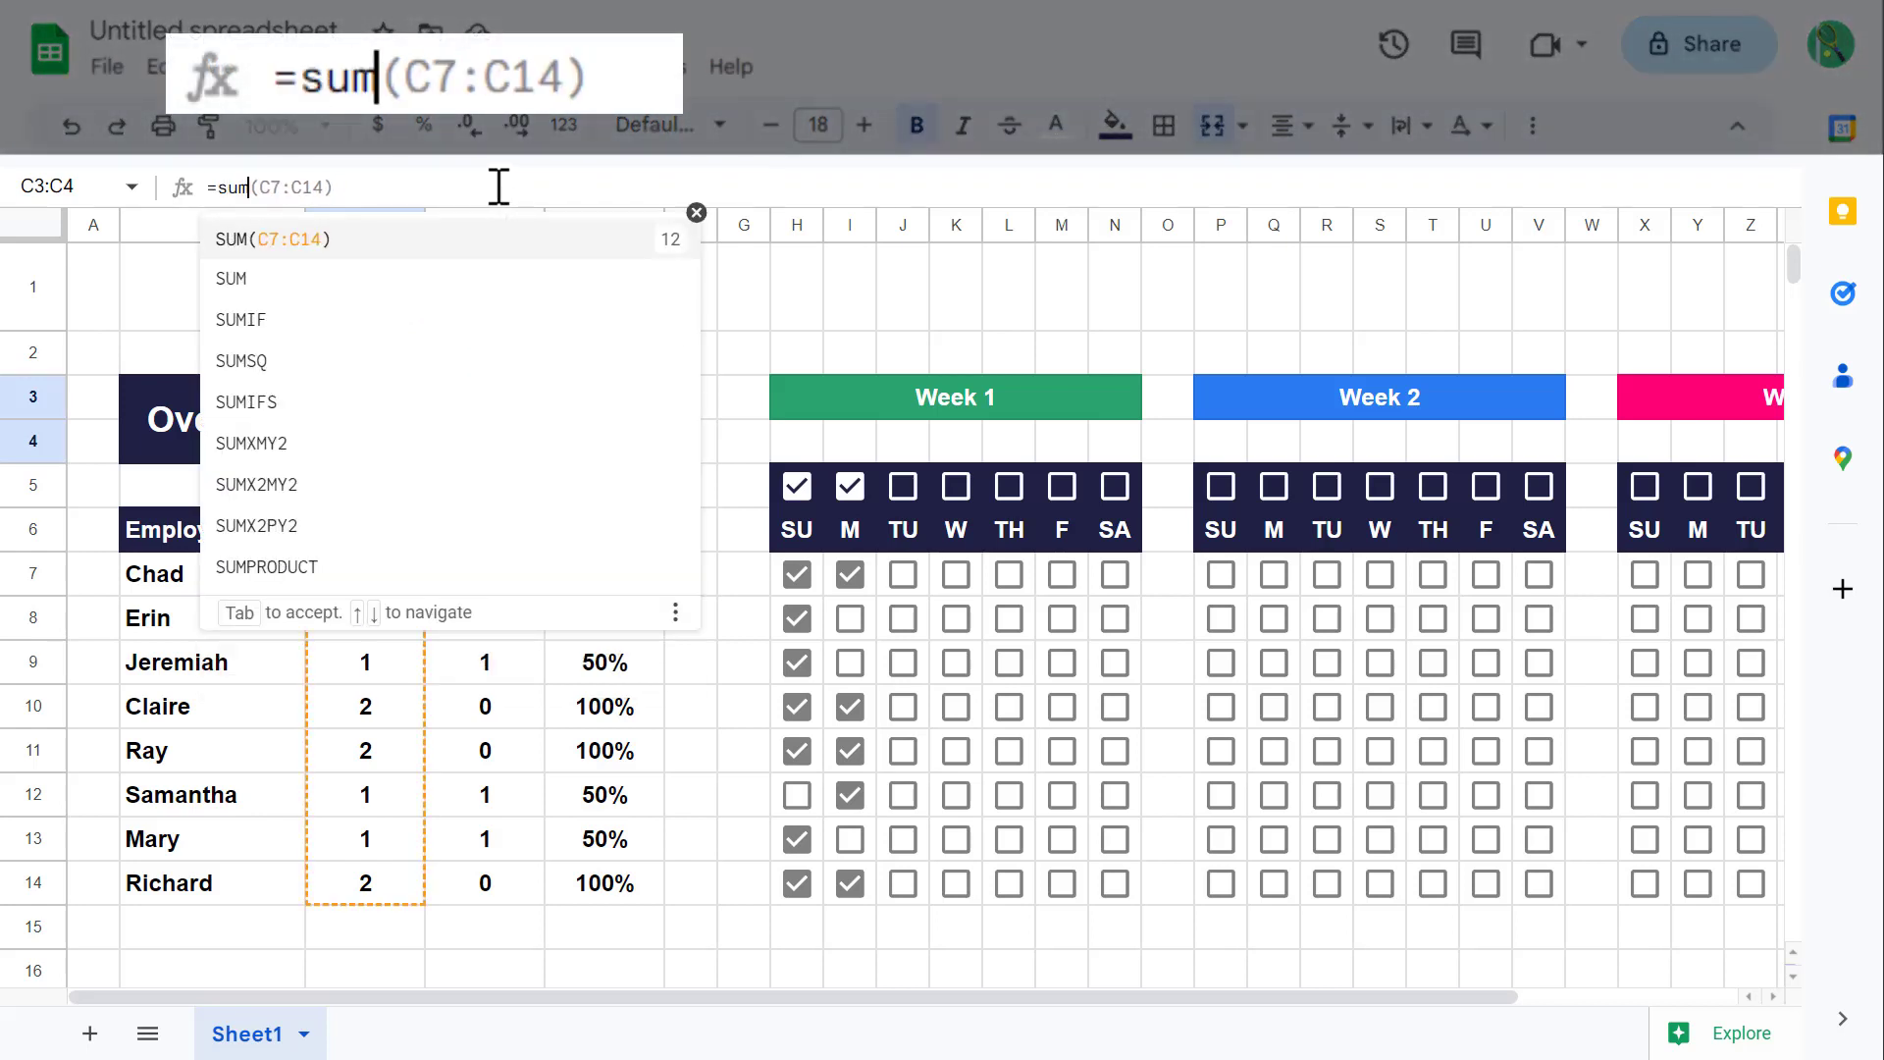
{"action": "key", "text": "Tab"}
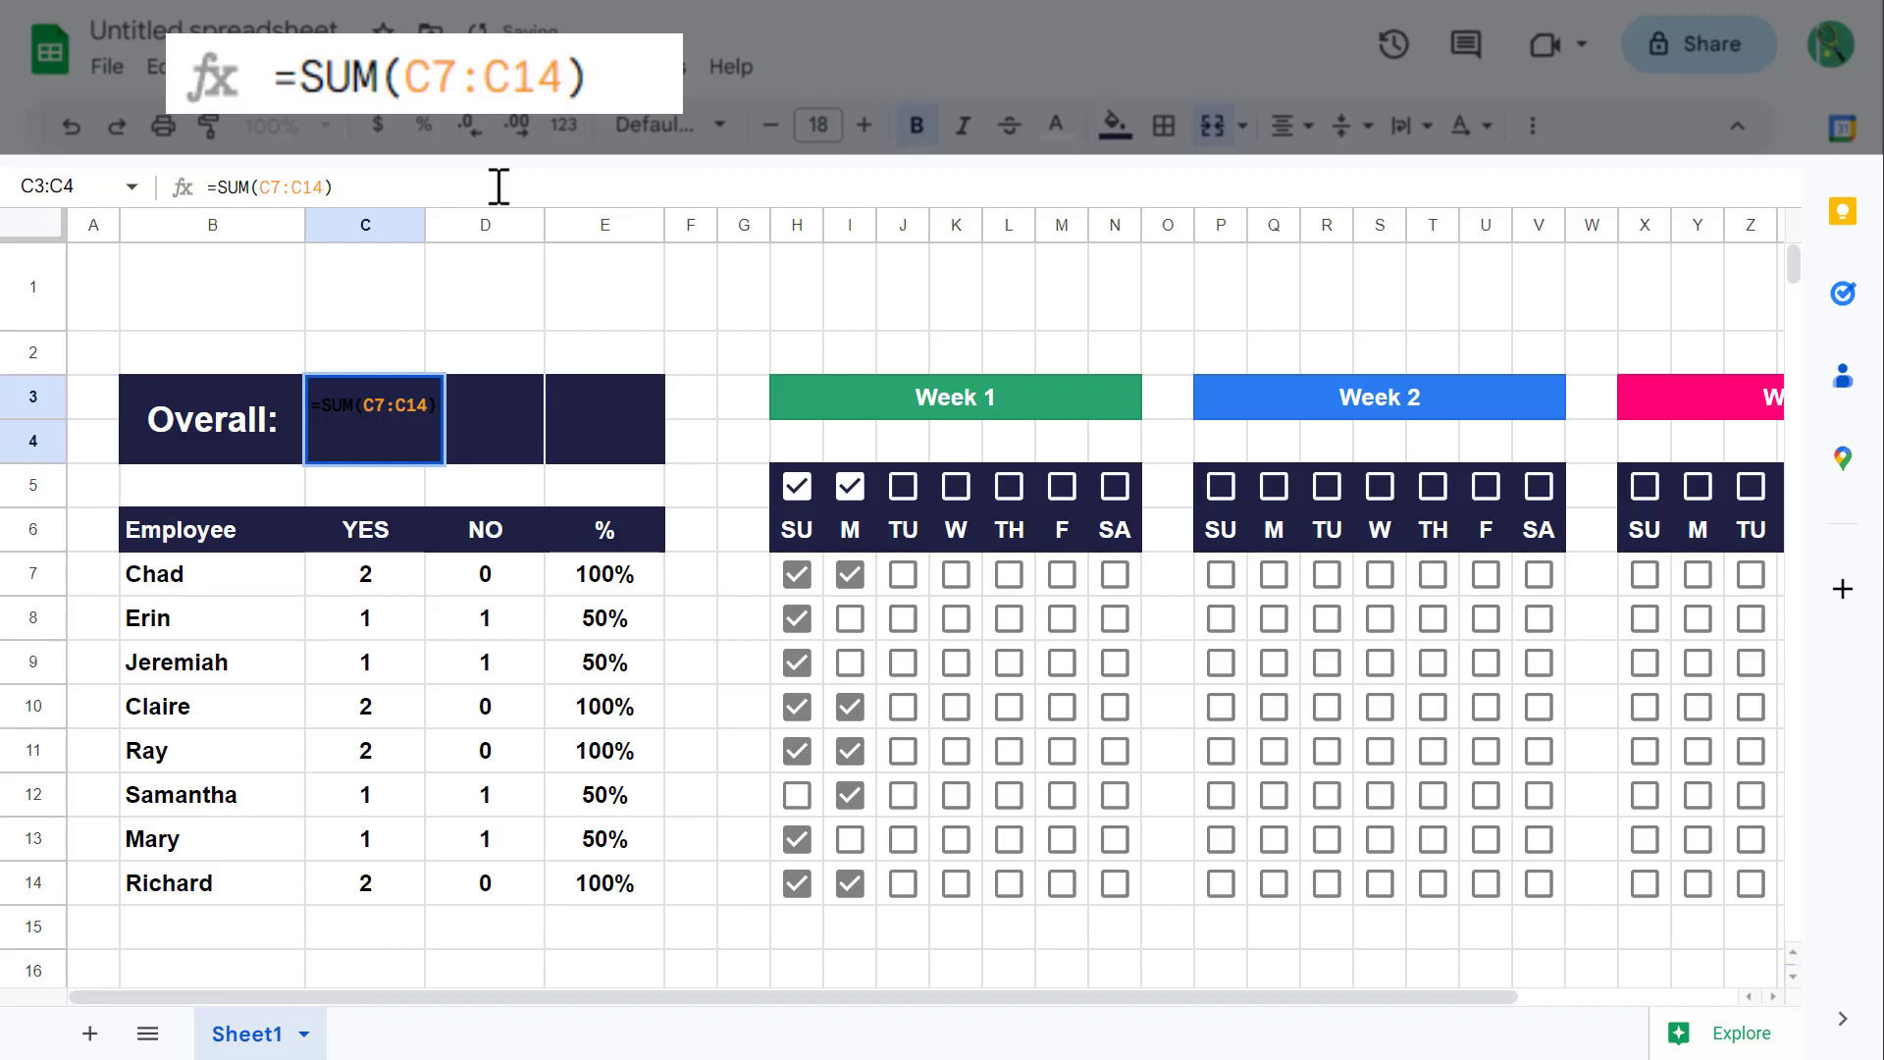
{"action": "key", "text": "BackSpace"}
{"action": "key", "text": "BackSpace"}
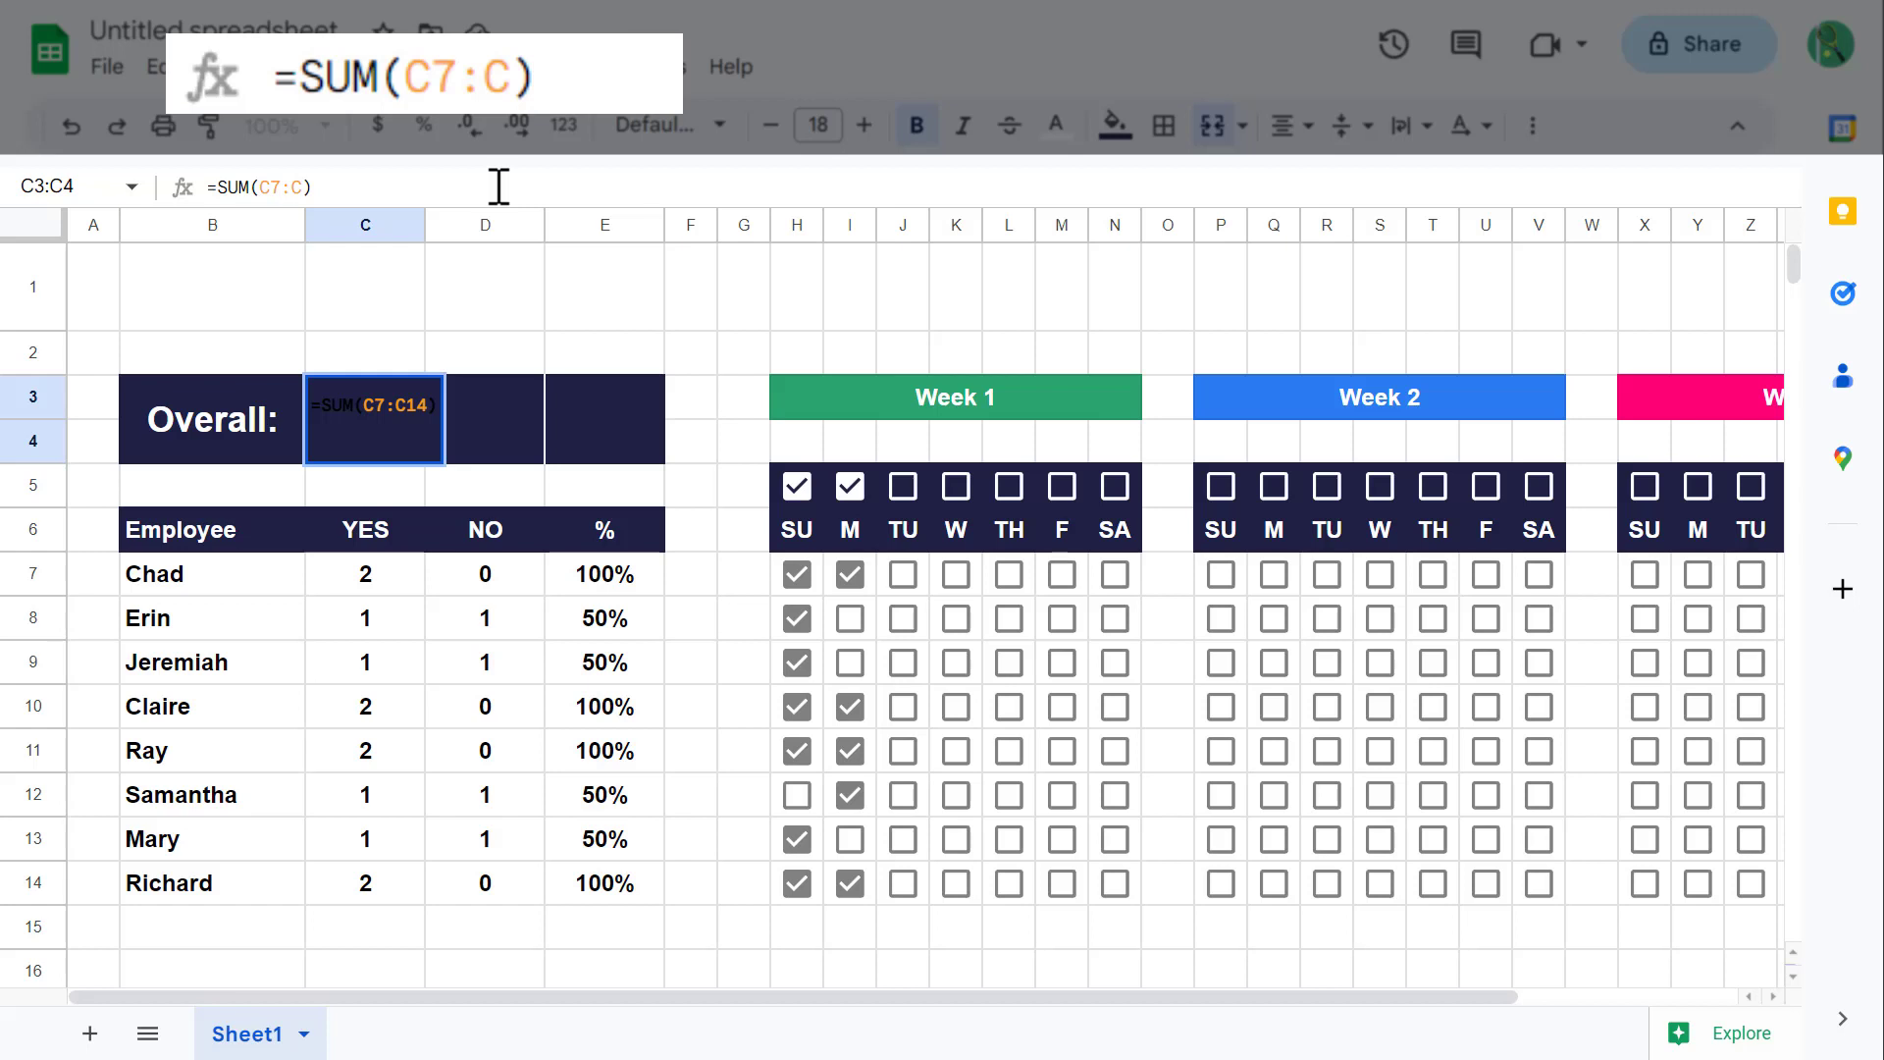
{"action": "key", "text": "Return"}
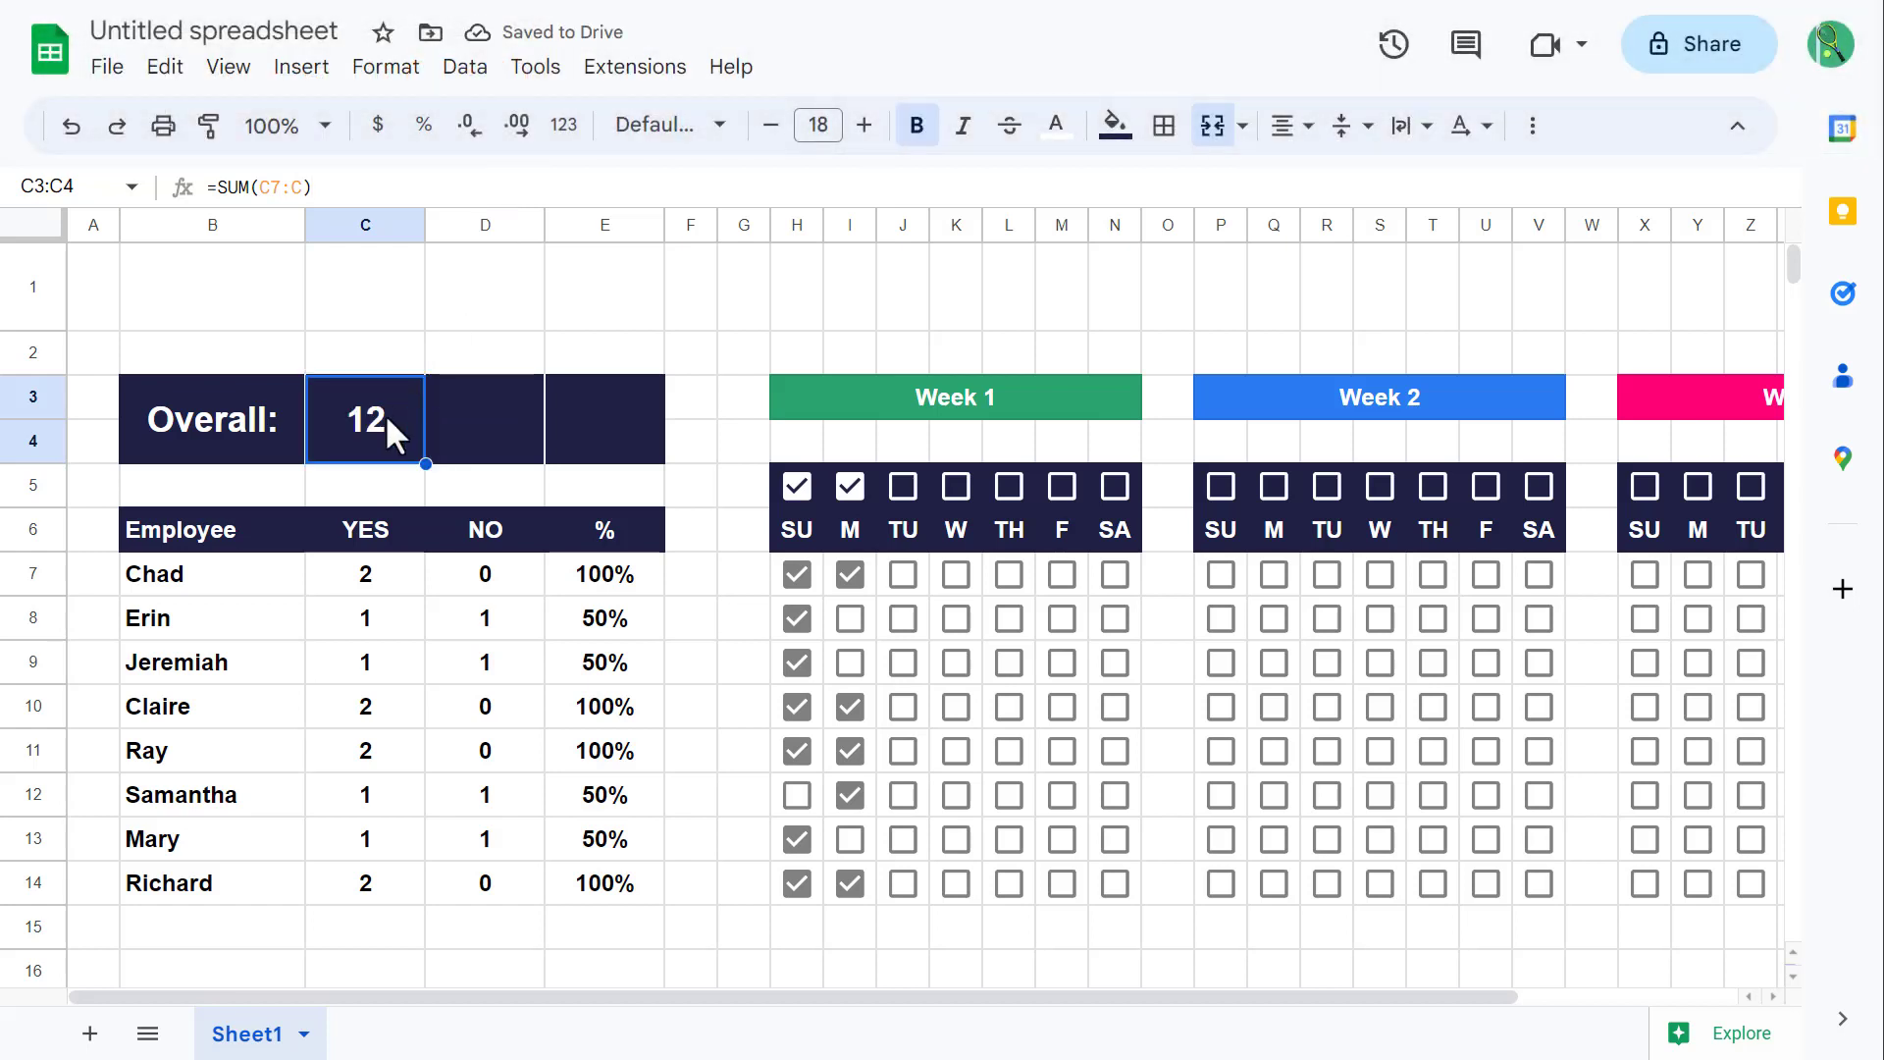
{"action": "double_click", "coordinate": [385, 414]}
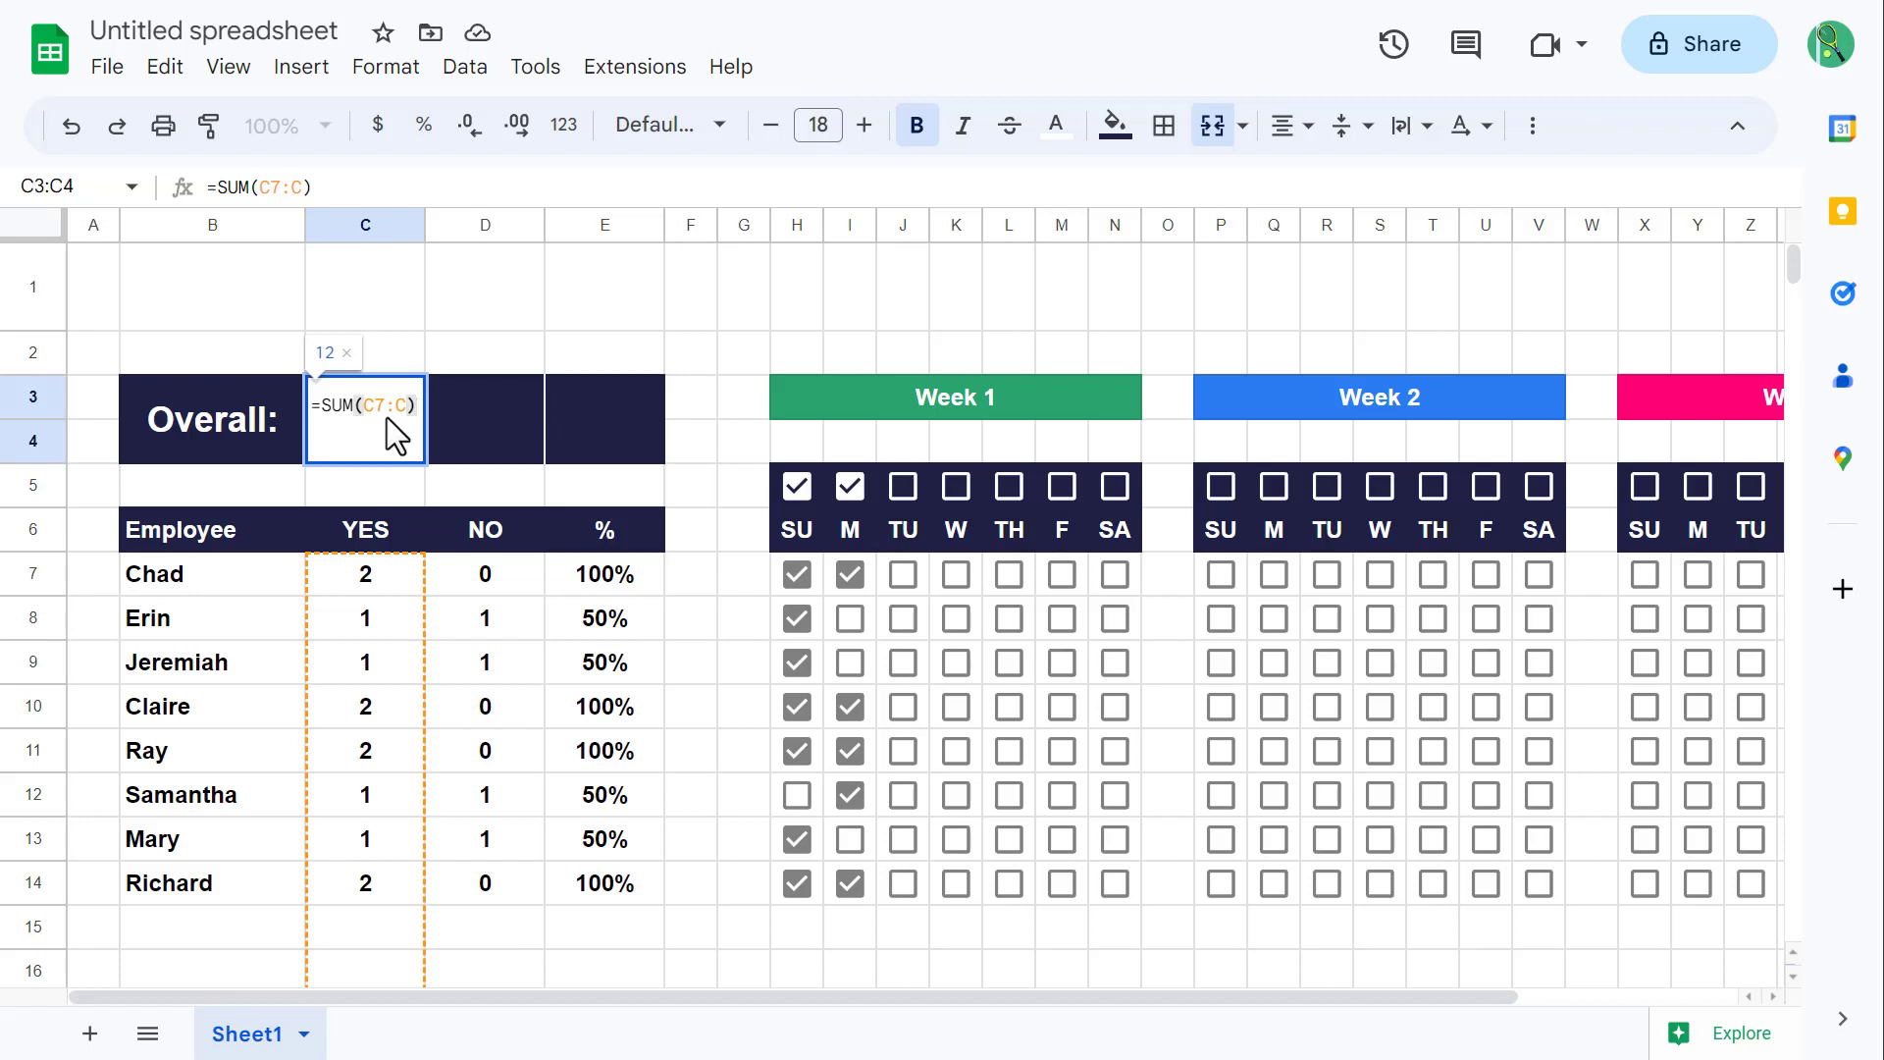
{"action": "key", "text": "Escape"}
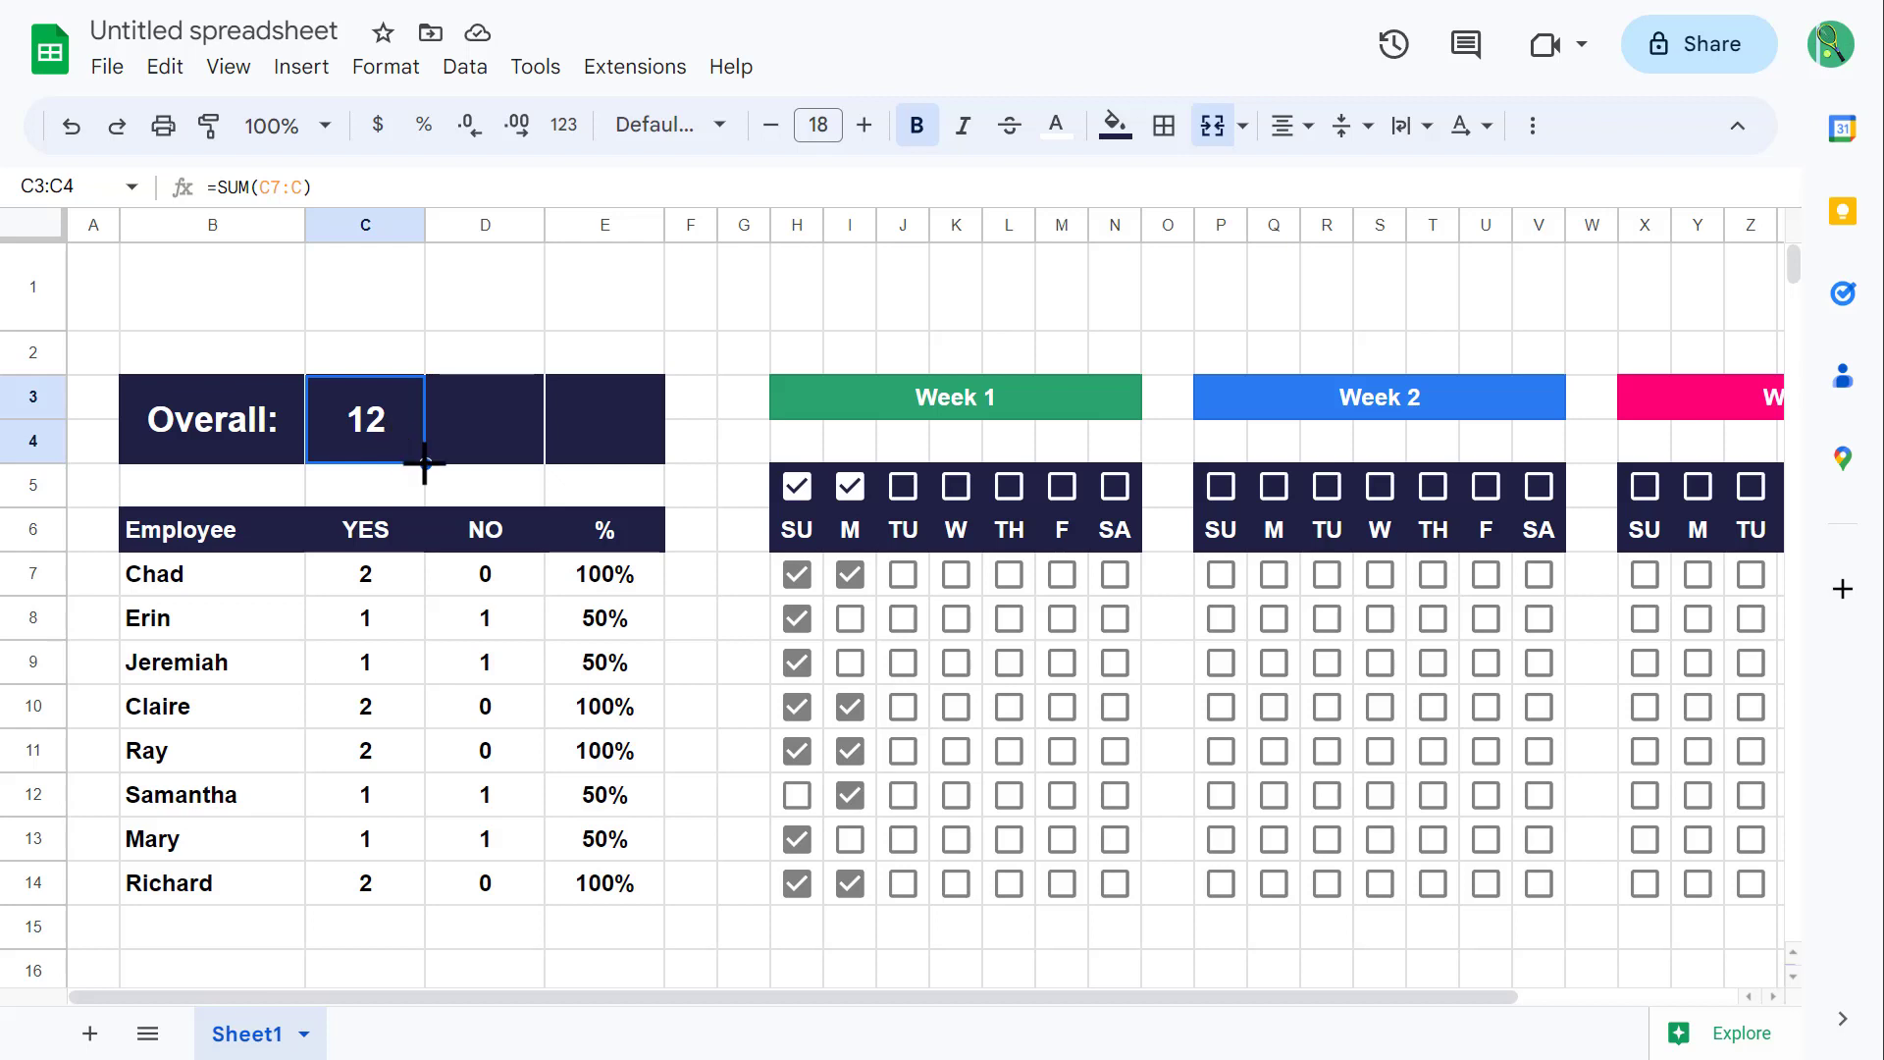
{"action": "left_click_drag", "start_coordinate": [424, 461], "coordinate": [526, 443]}
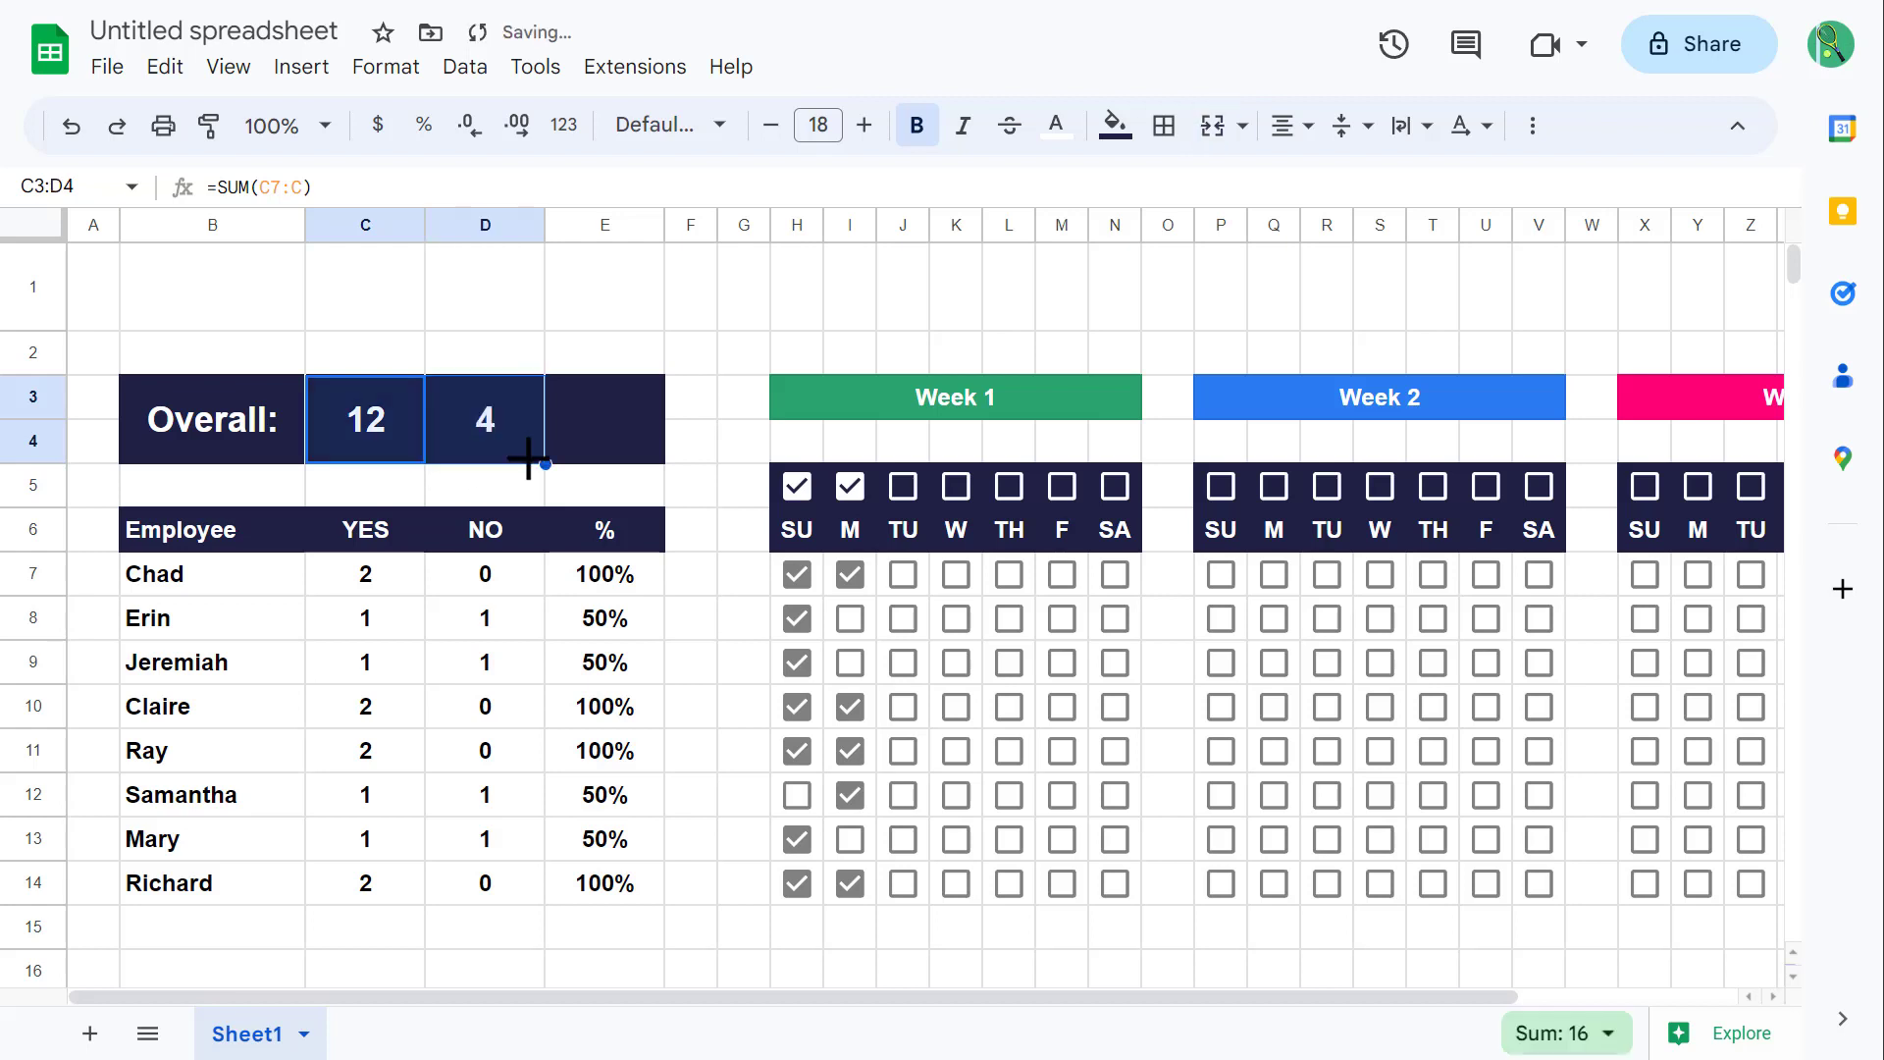
{"action": "left_click", "coordinate": [522, 421]}
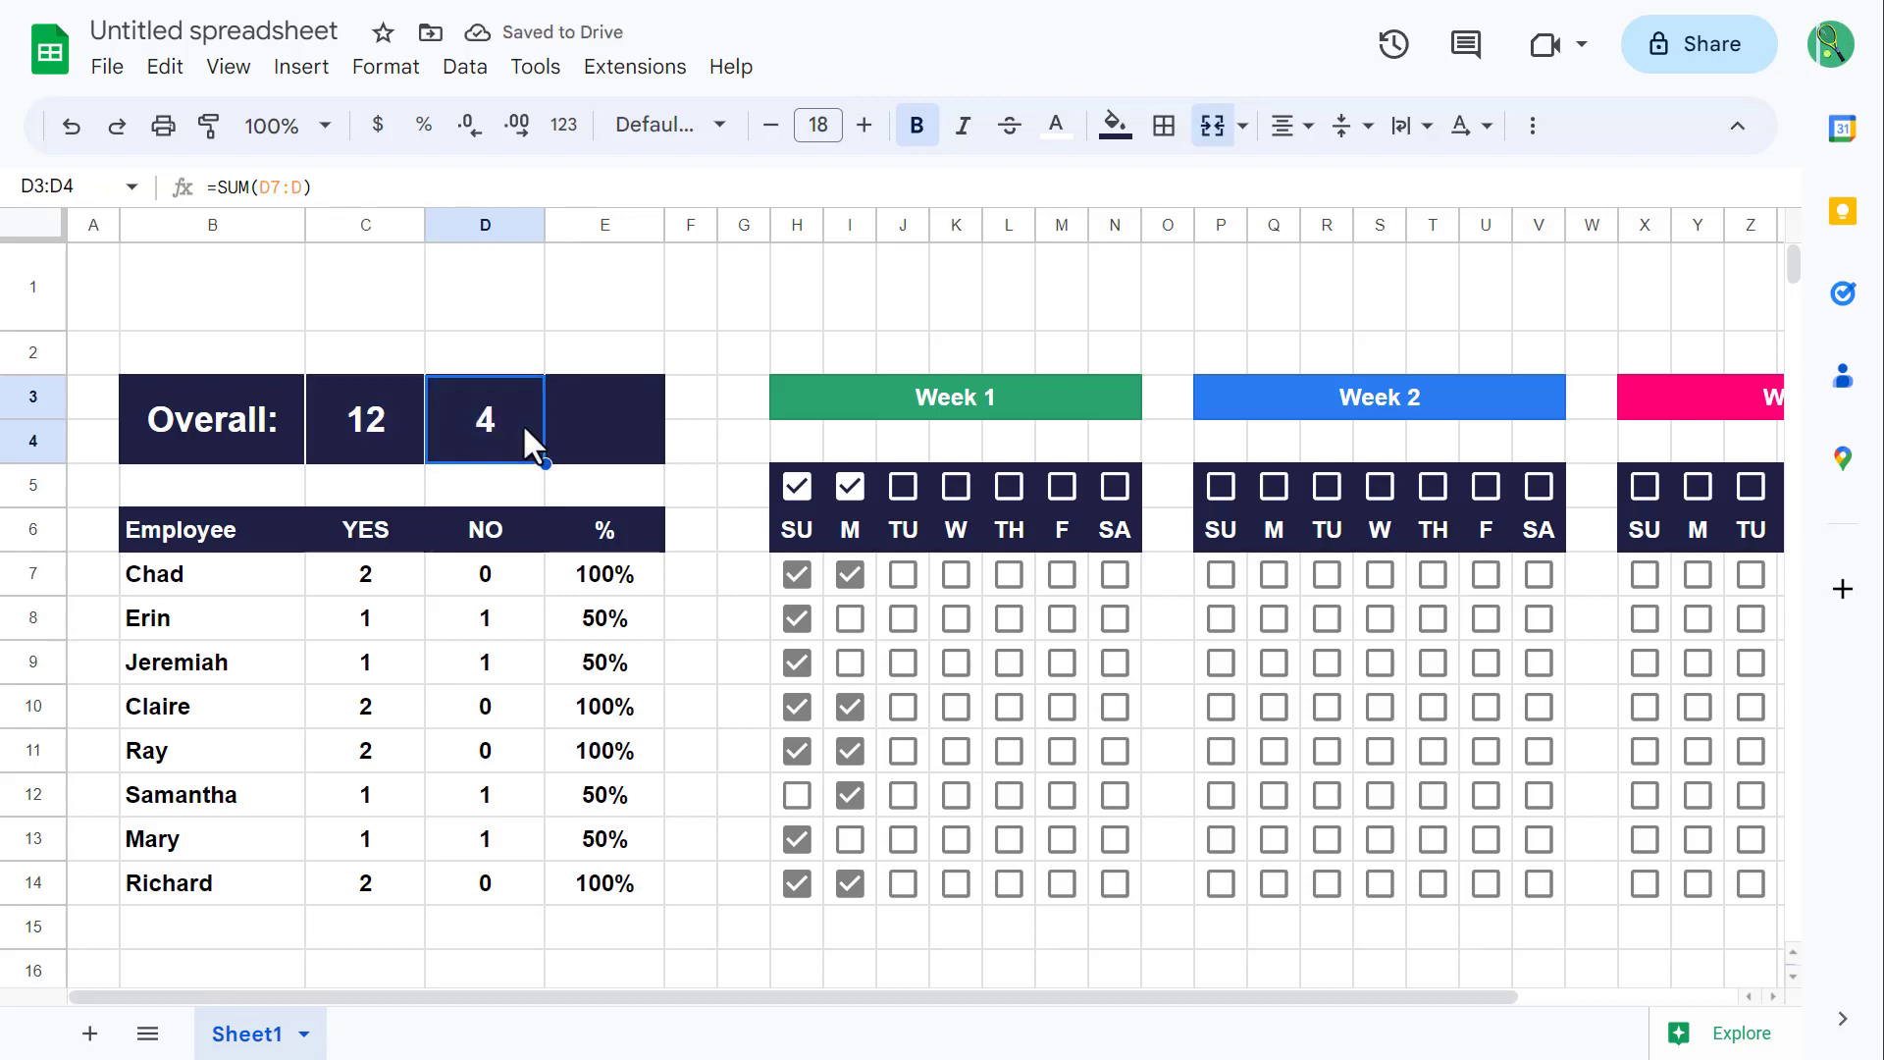
Step: Enter =IFERROR(AVERAGE(E7:E),0) in the Overall % cell, formatted as a whole percentage reading 75%
{"action": "left_click", "coordinate": [596, 420]}
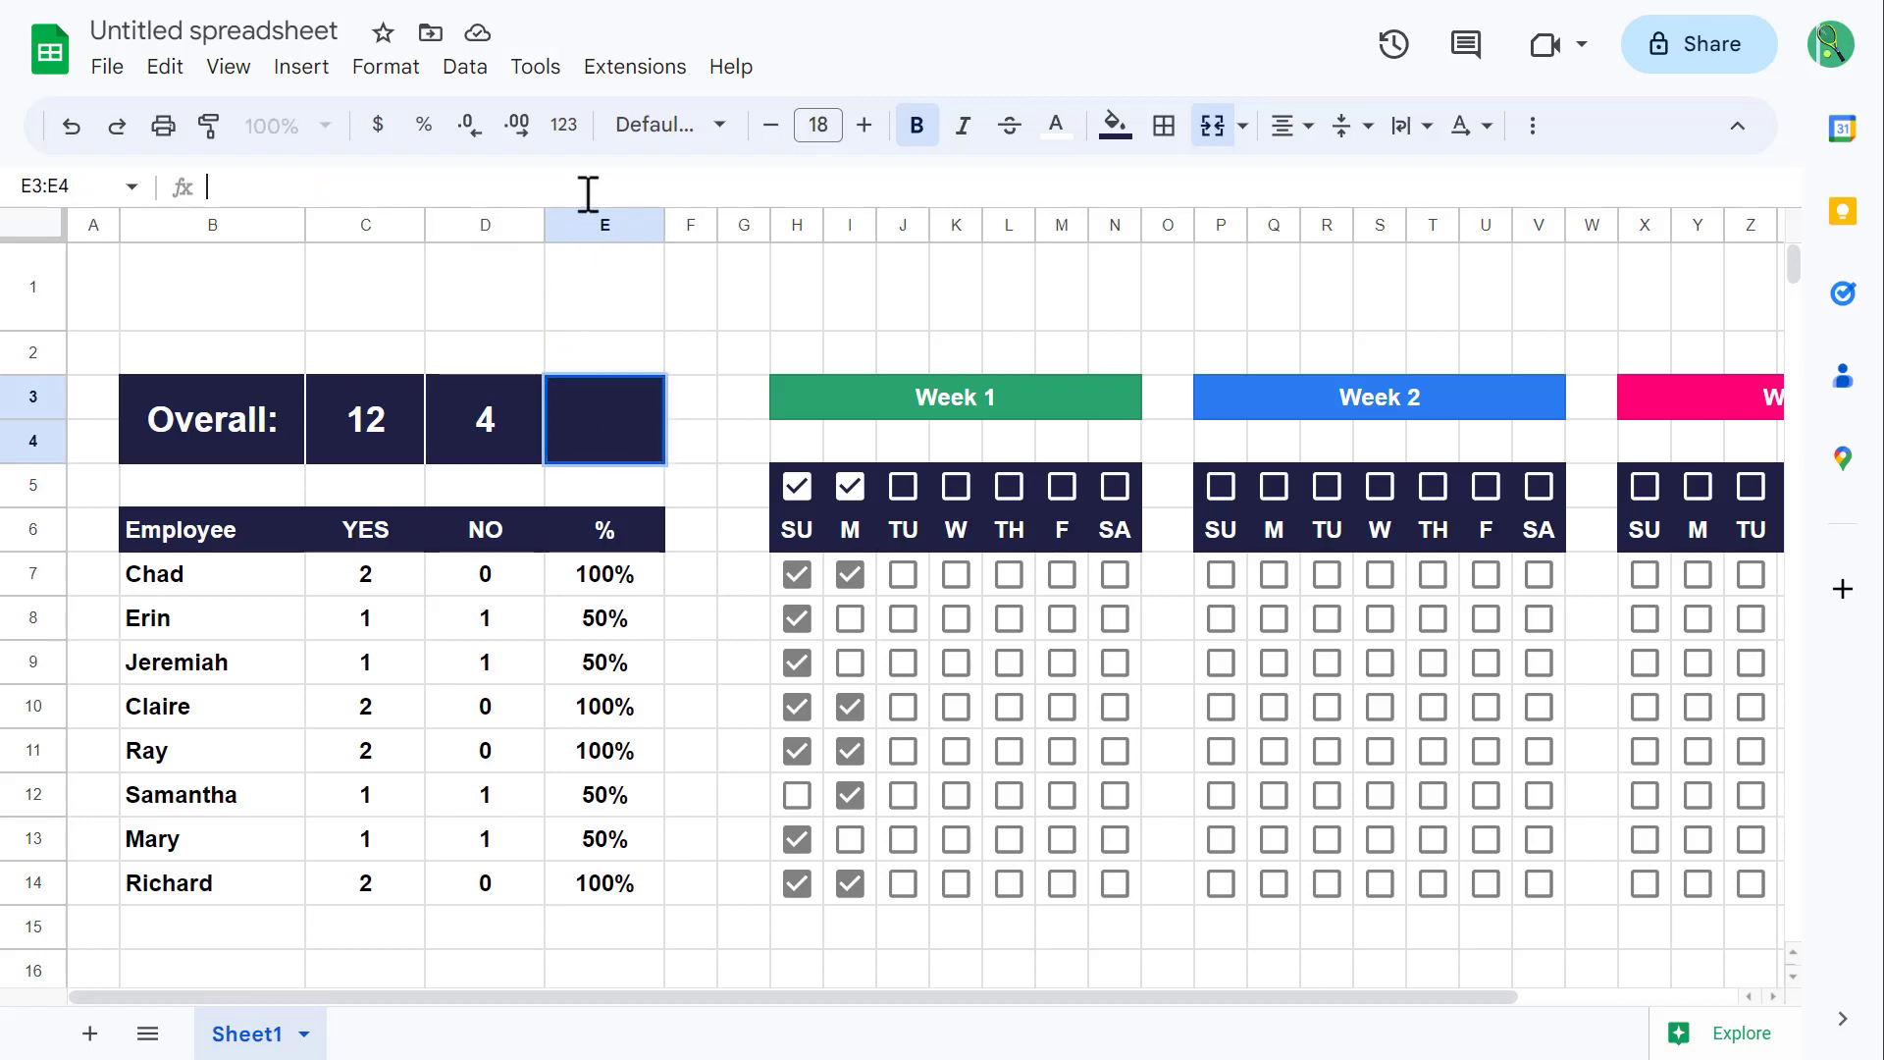
{"action": "type", "text": "=ifer"}
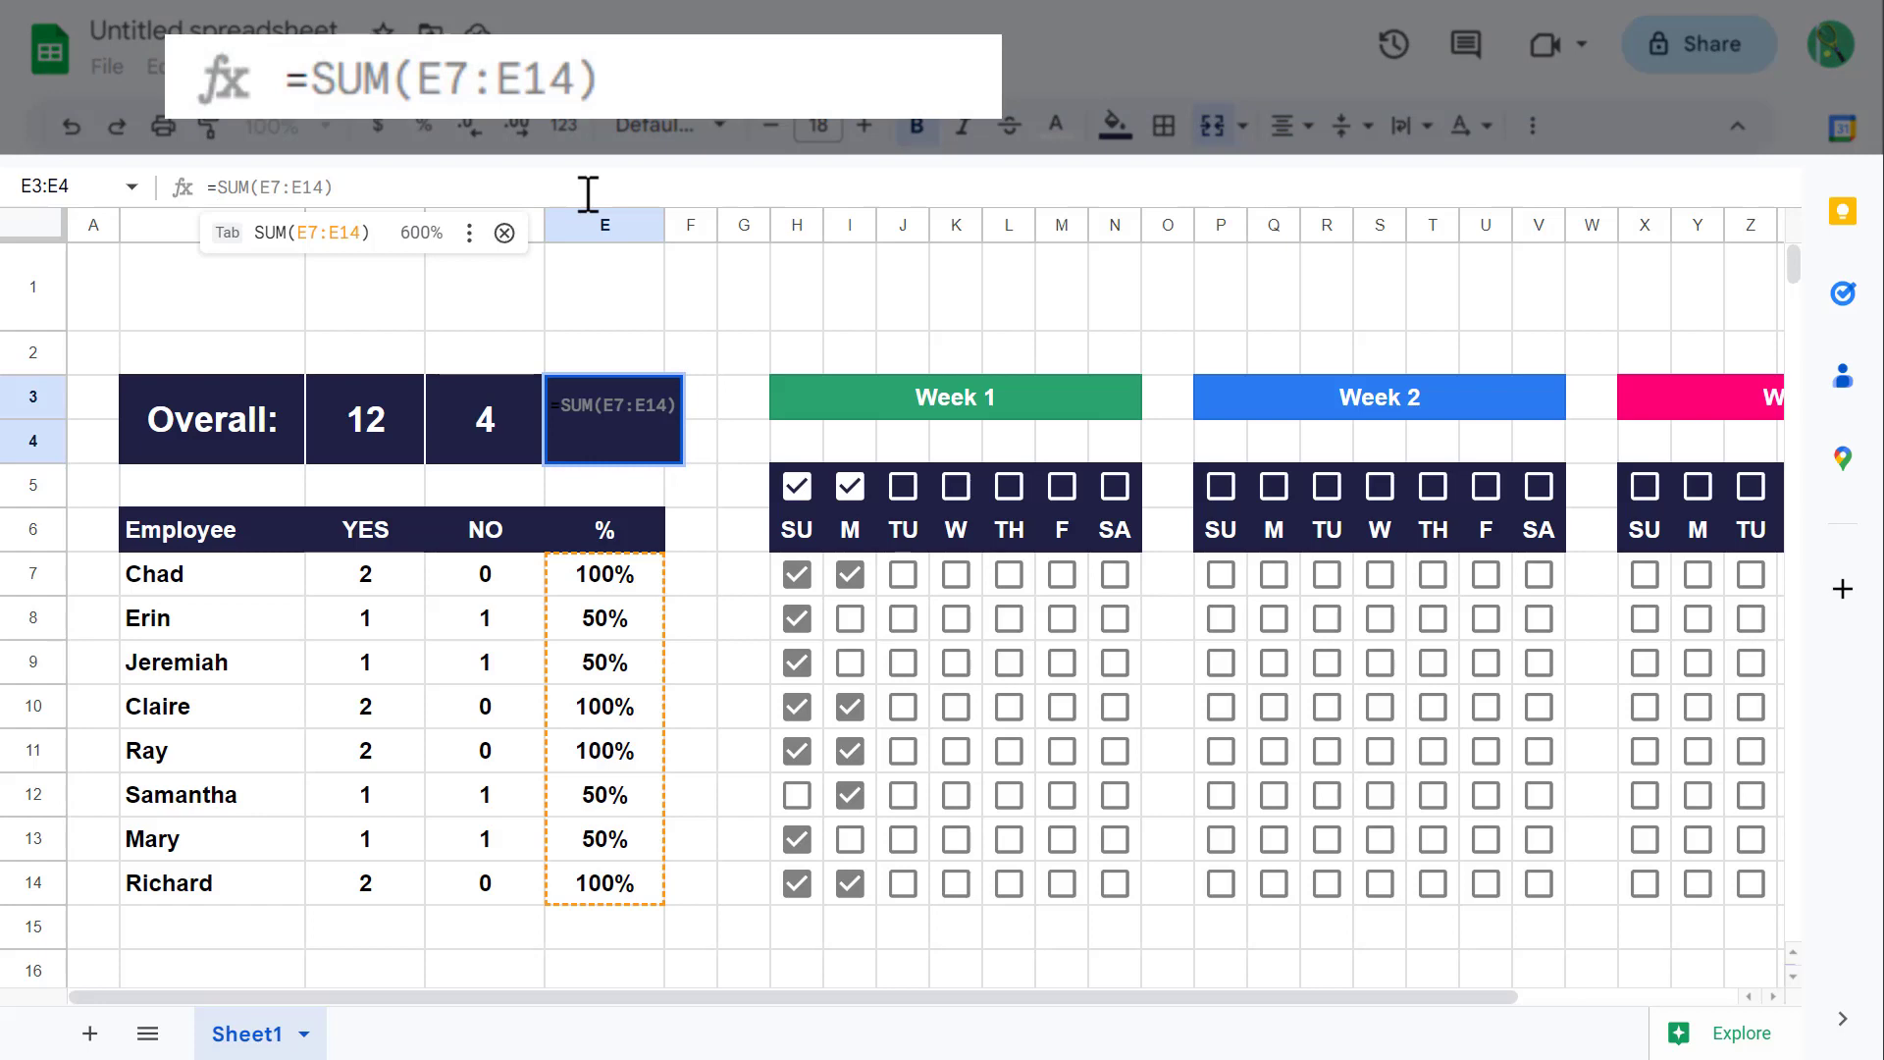
{"action": "key", "text": "Tab"}
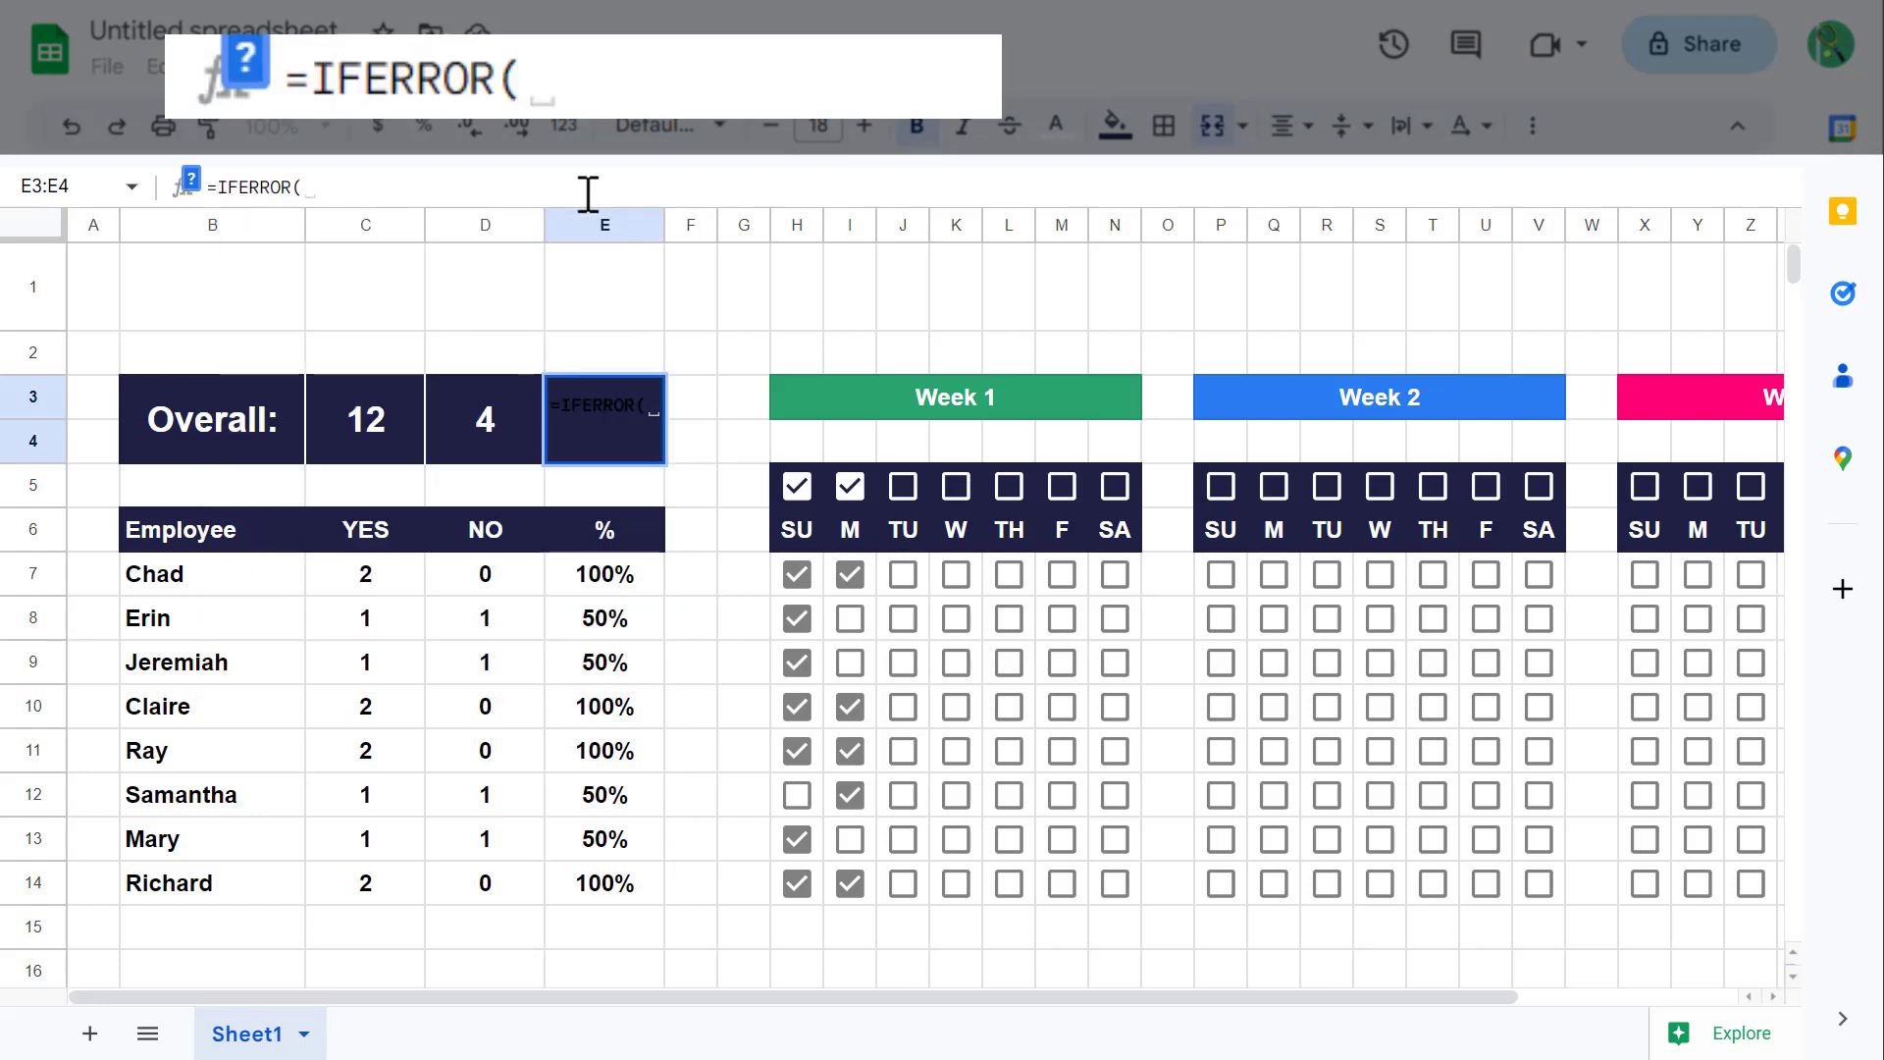
{"action": "type", "text": "aver"}
{"action": "key", "text": "Tab"}
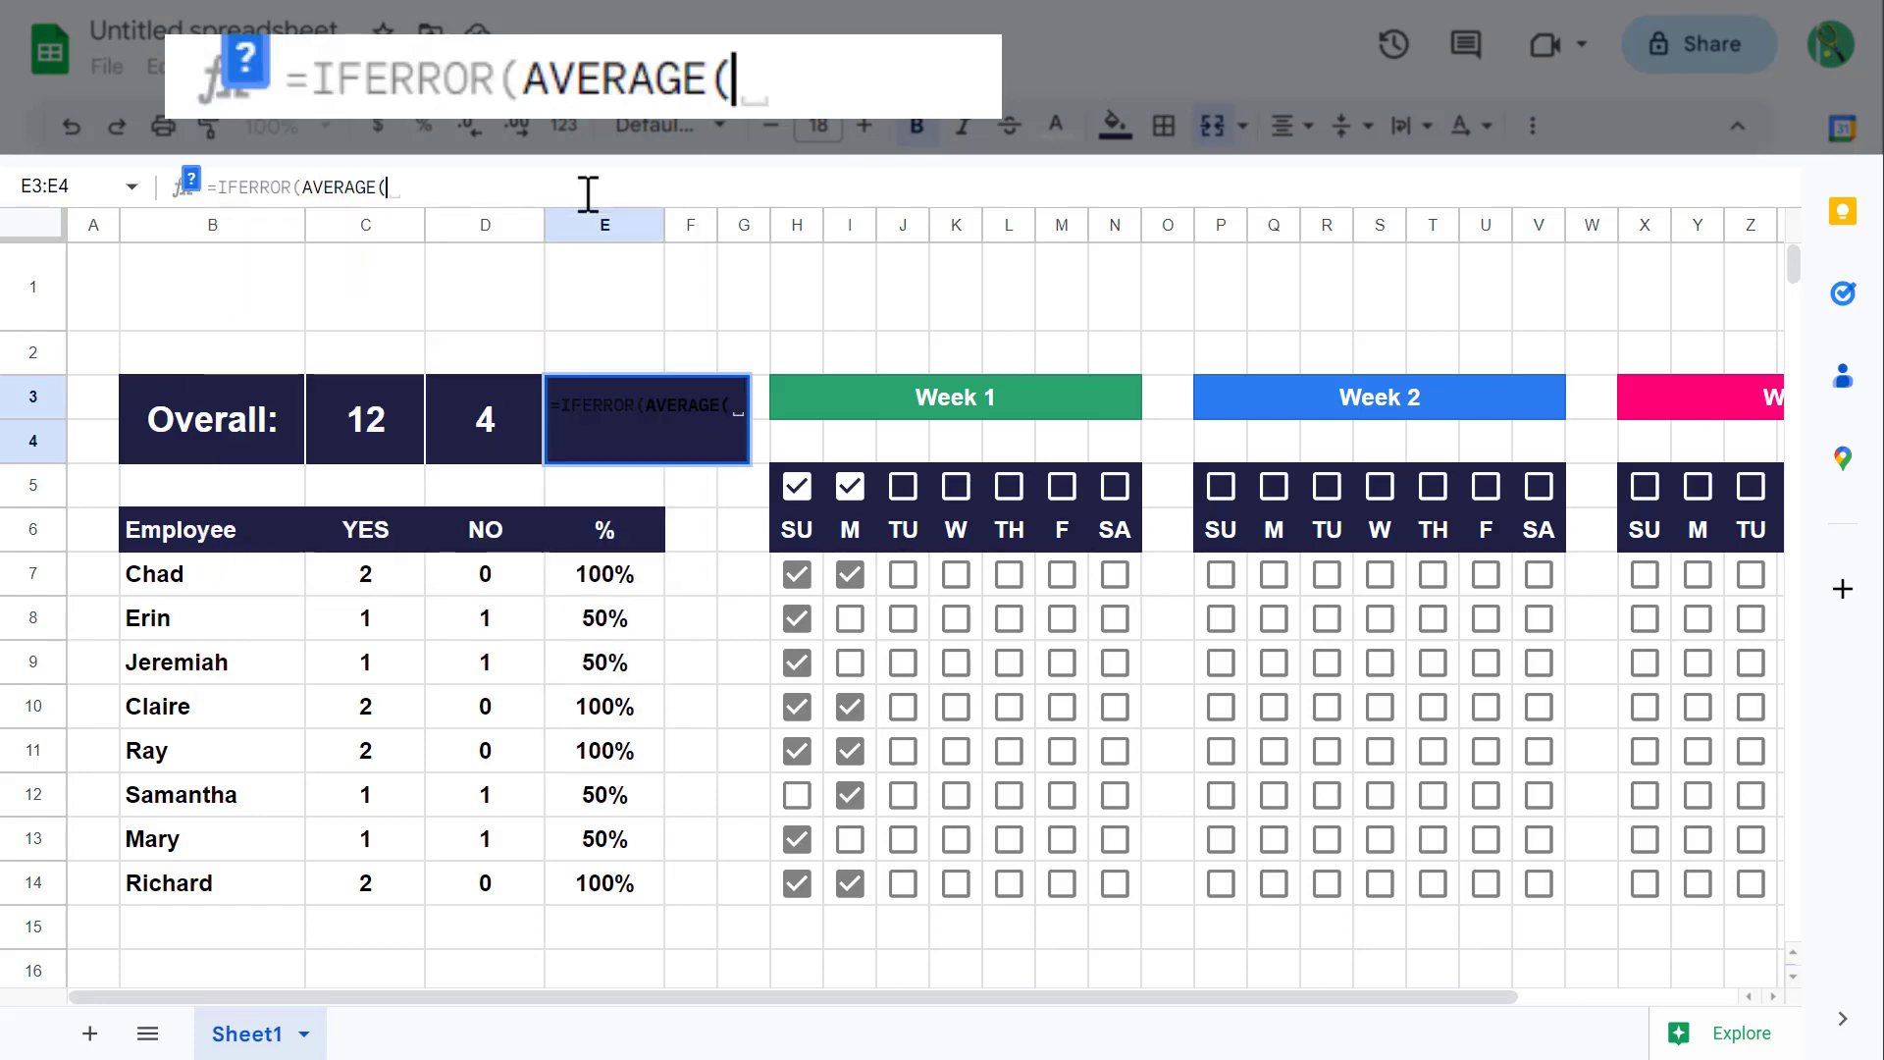
{"action": "type", "text": "E7:"}
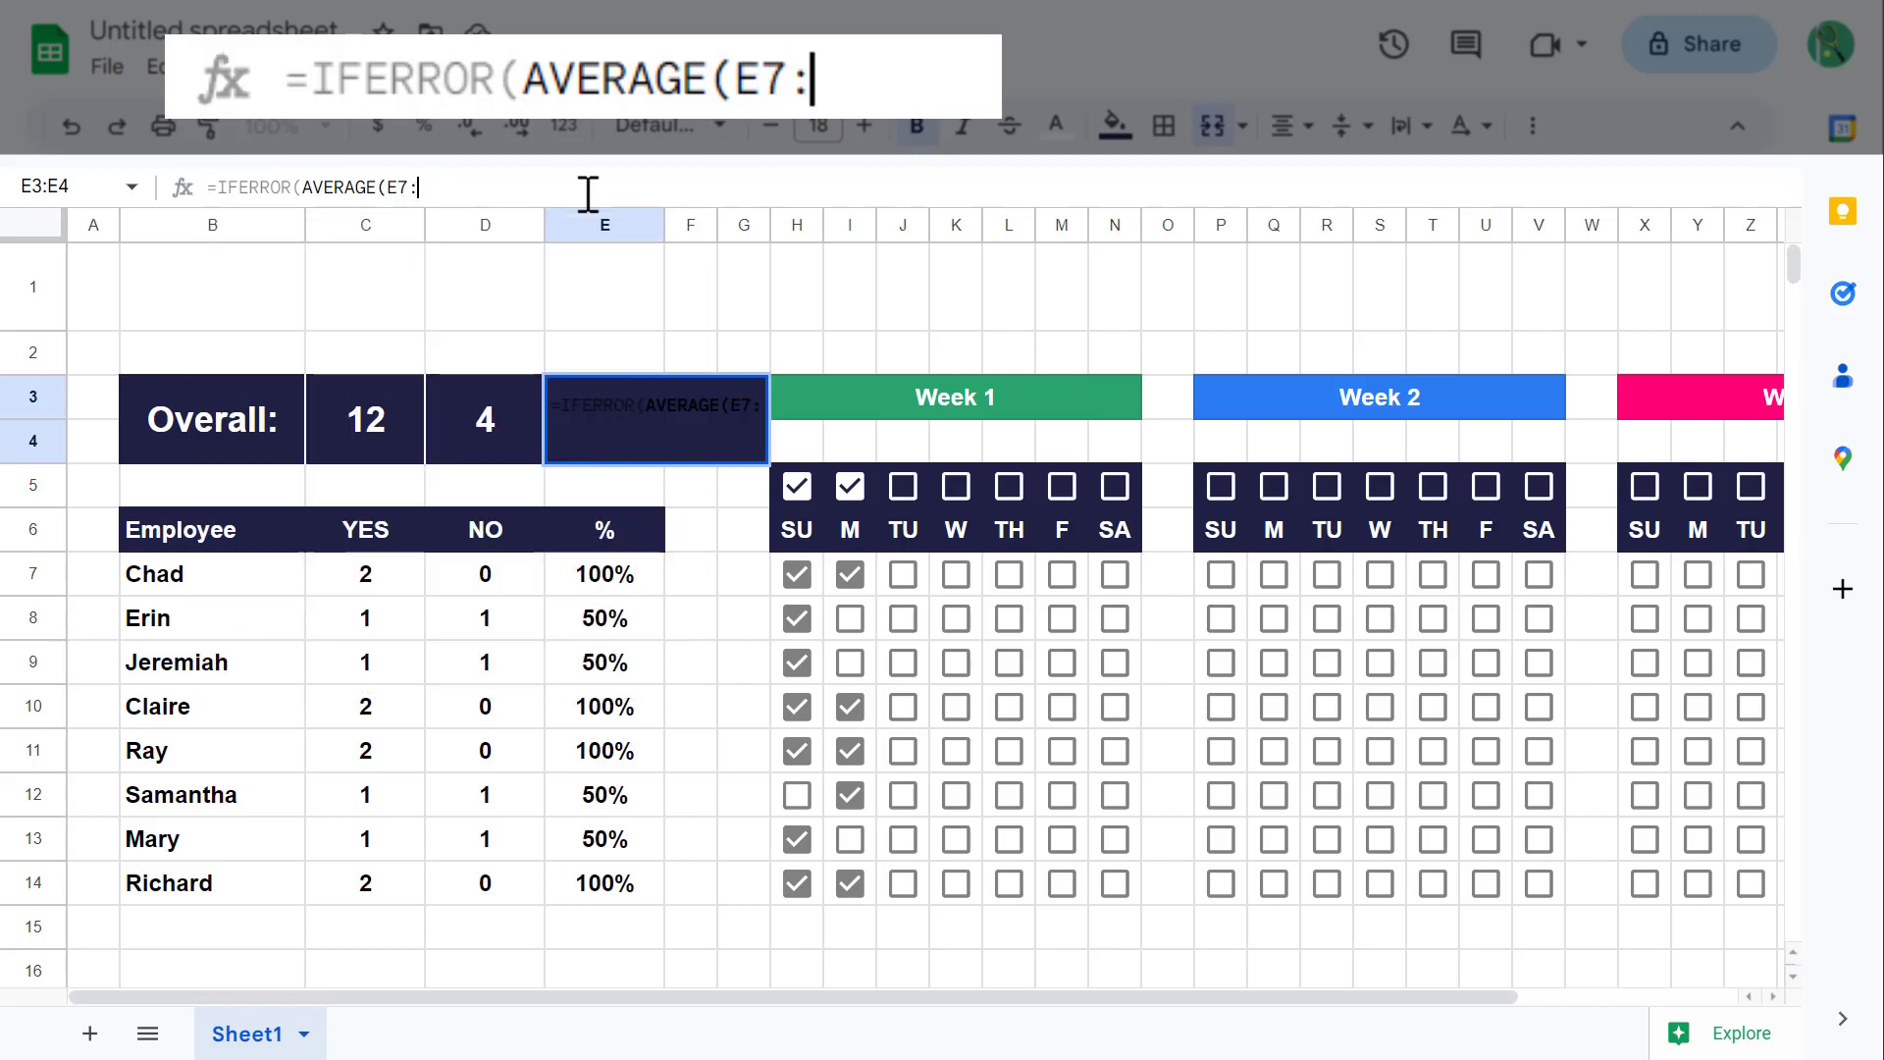
{"action": "type", "text": "E)"}
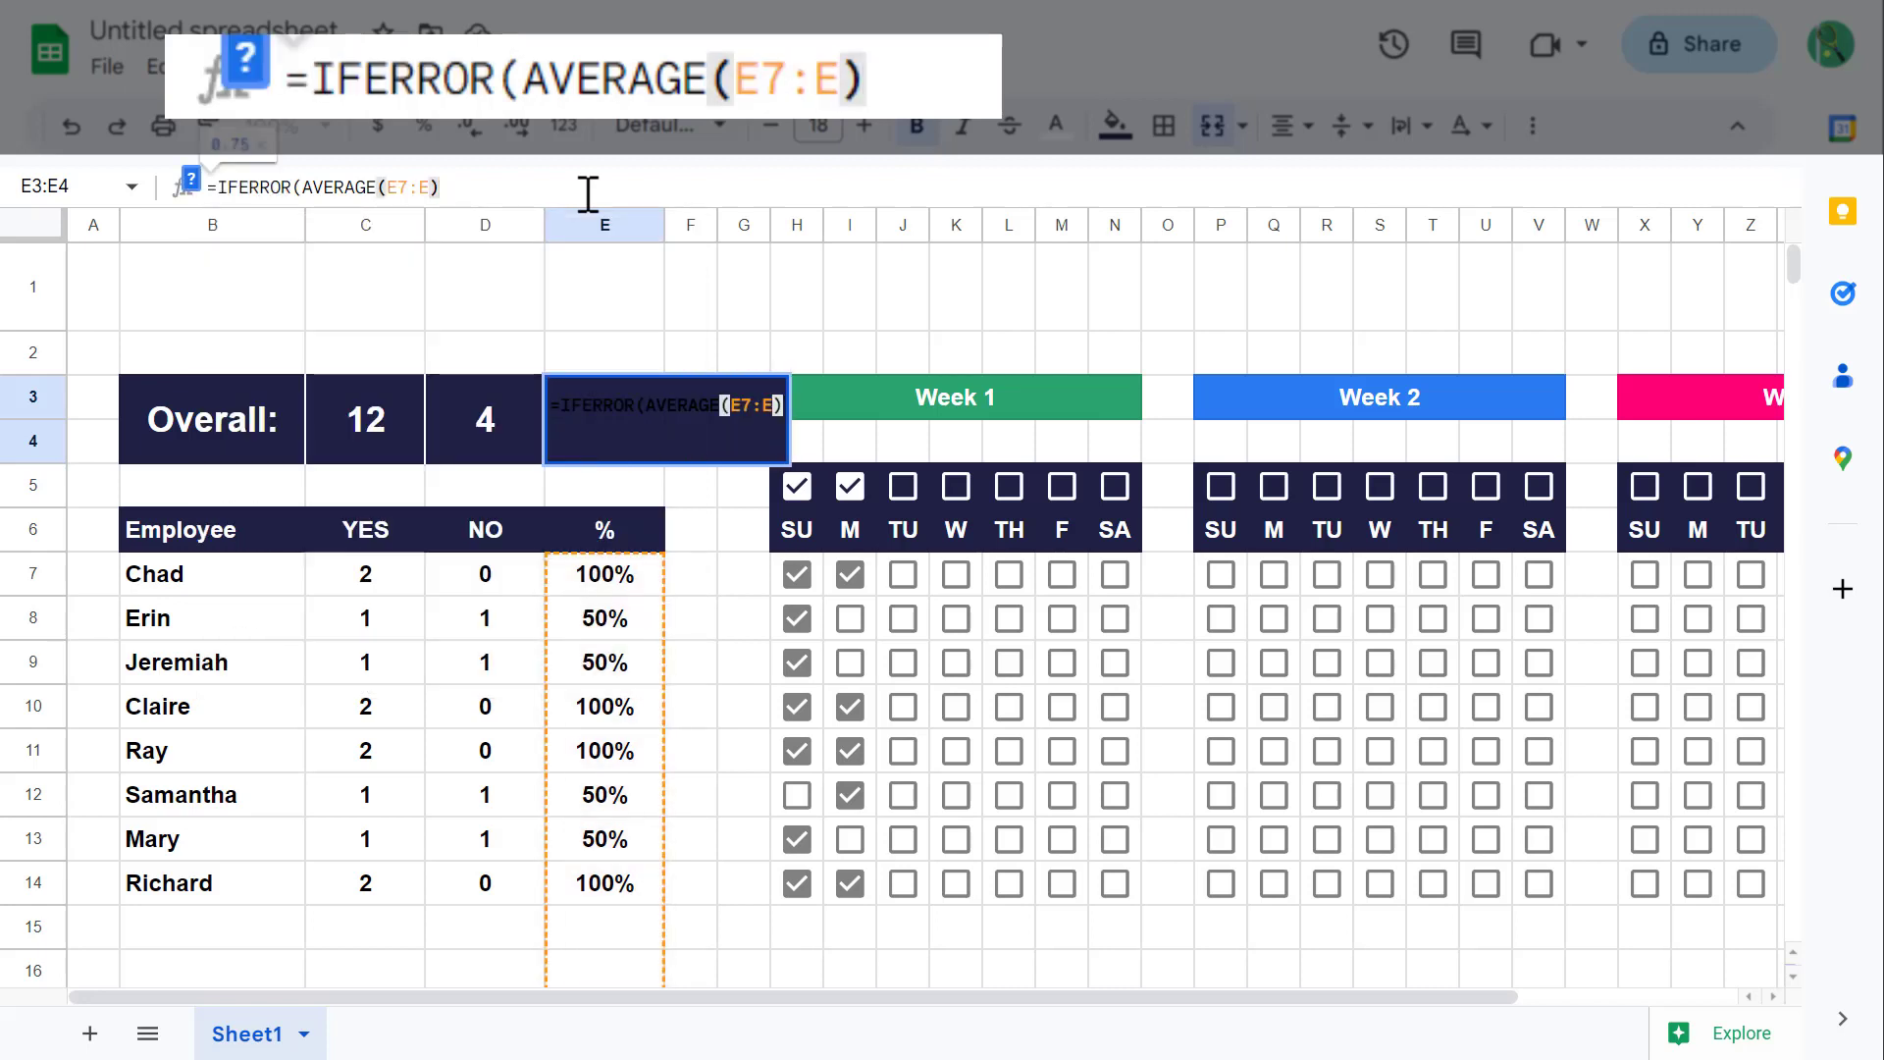
{"action": "type", "text": ",0"}
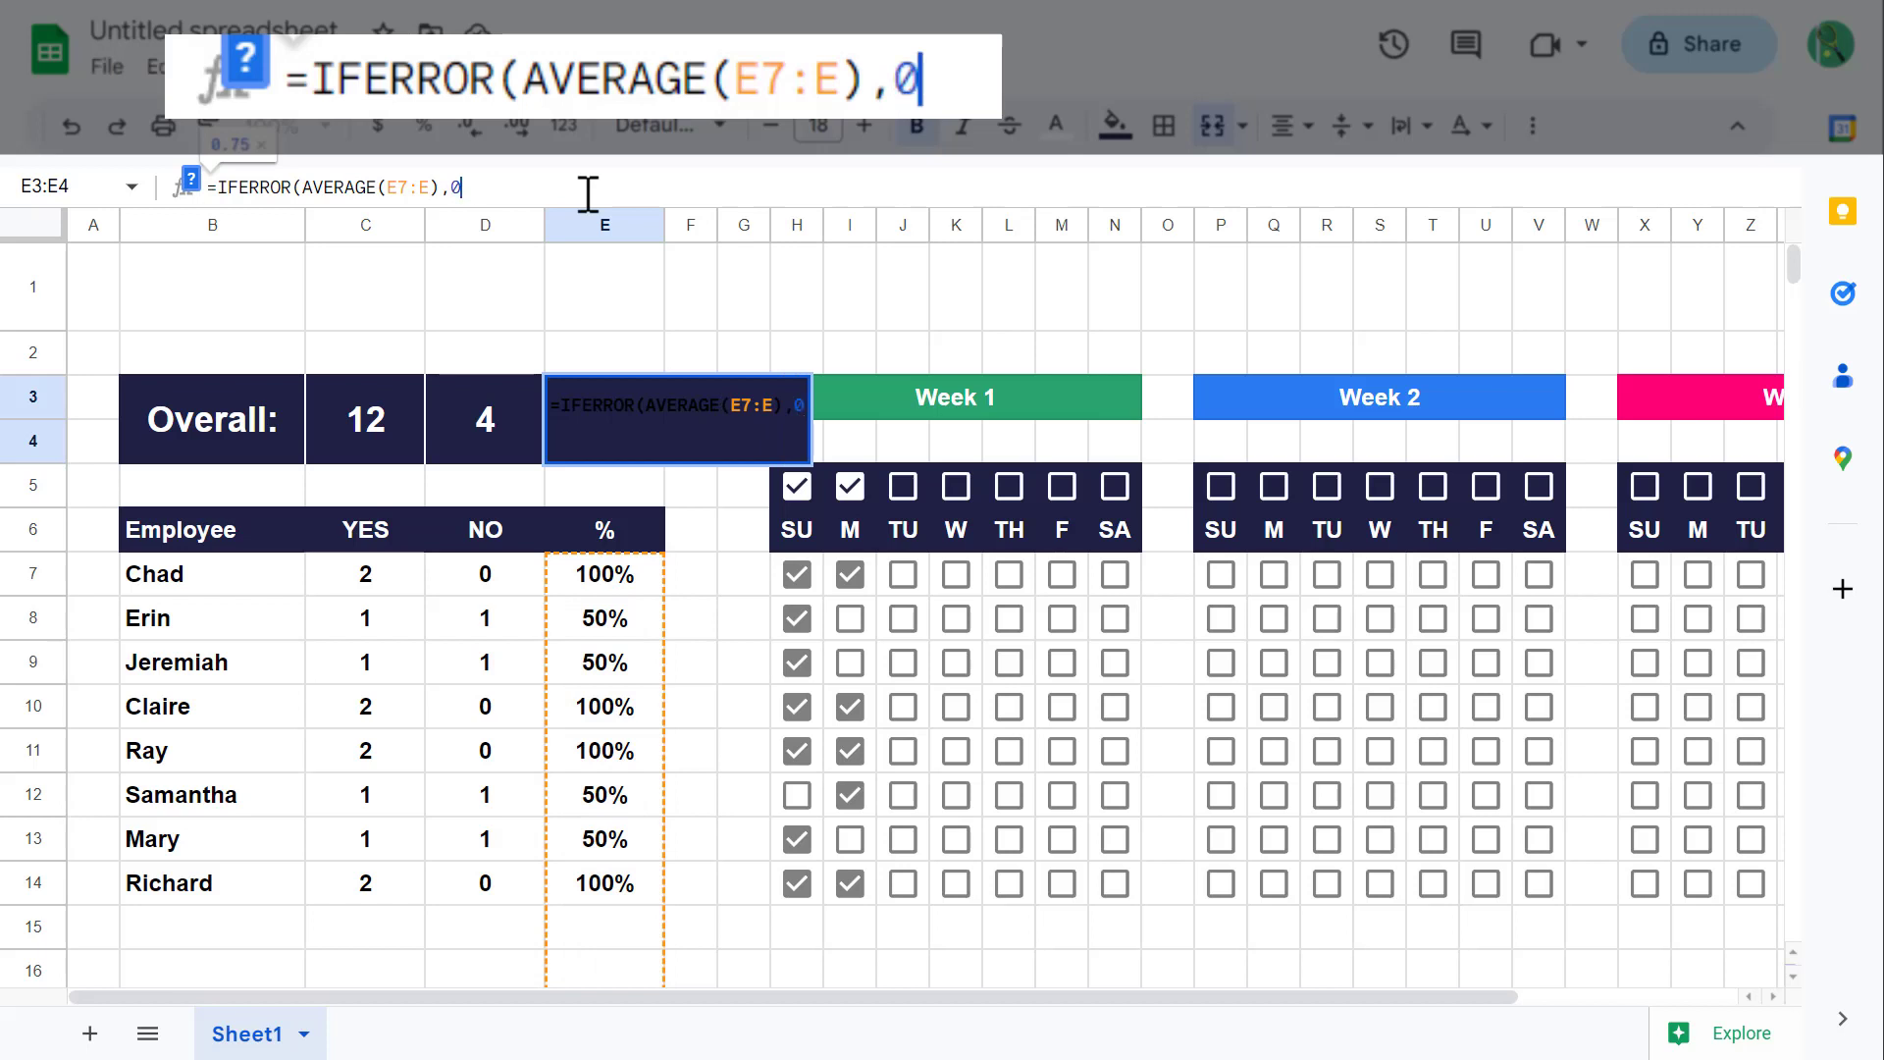
{"action": "type", "text": ")"}
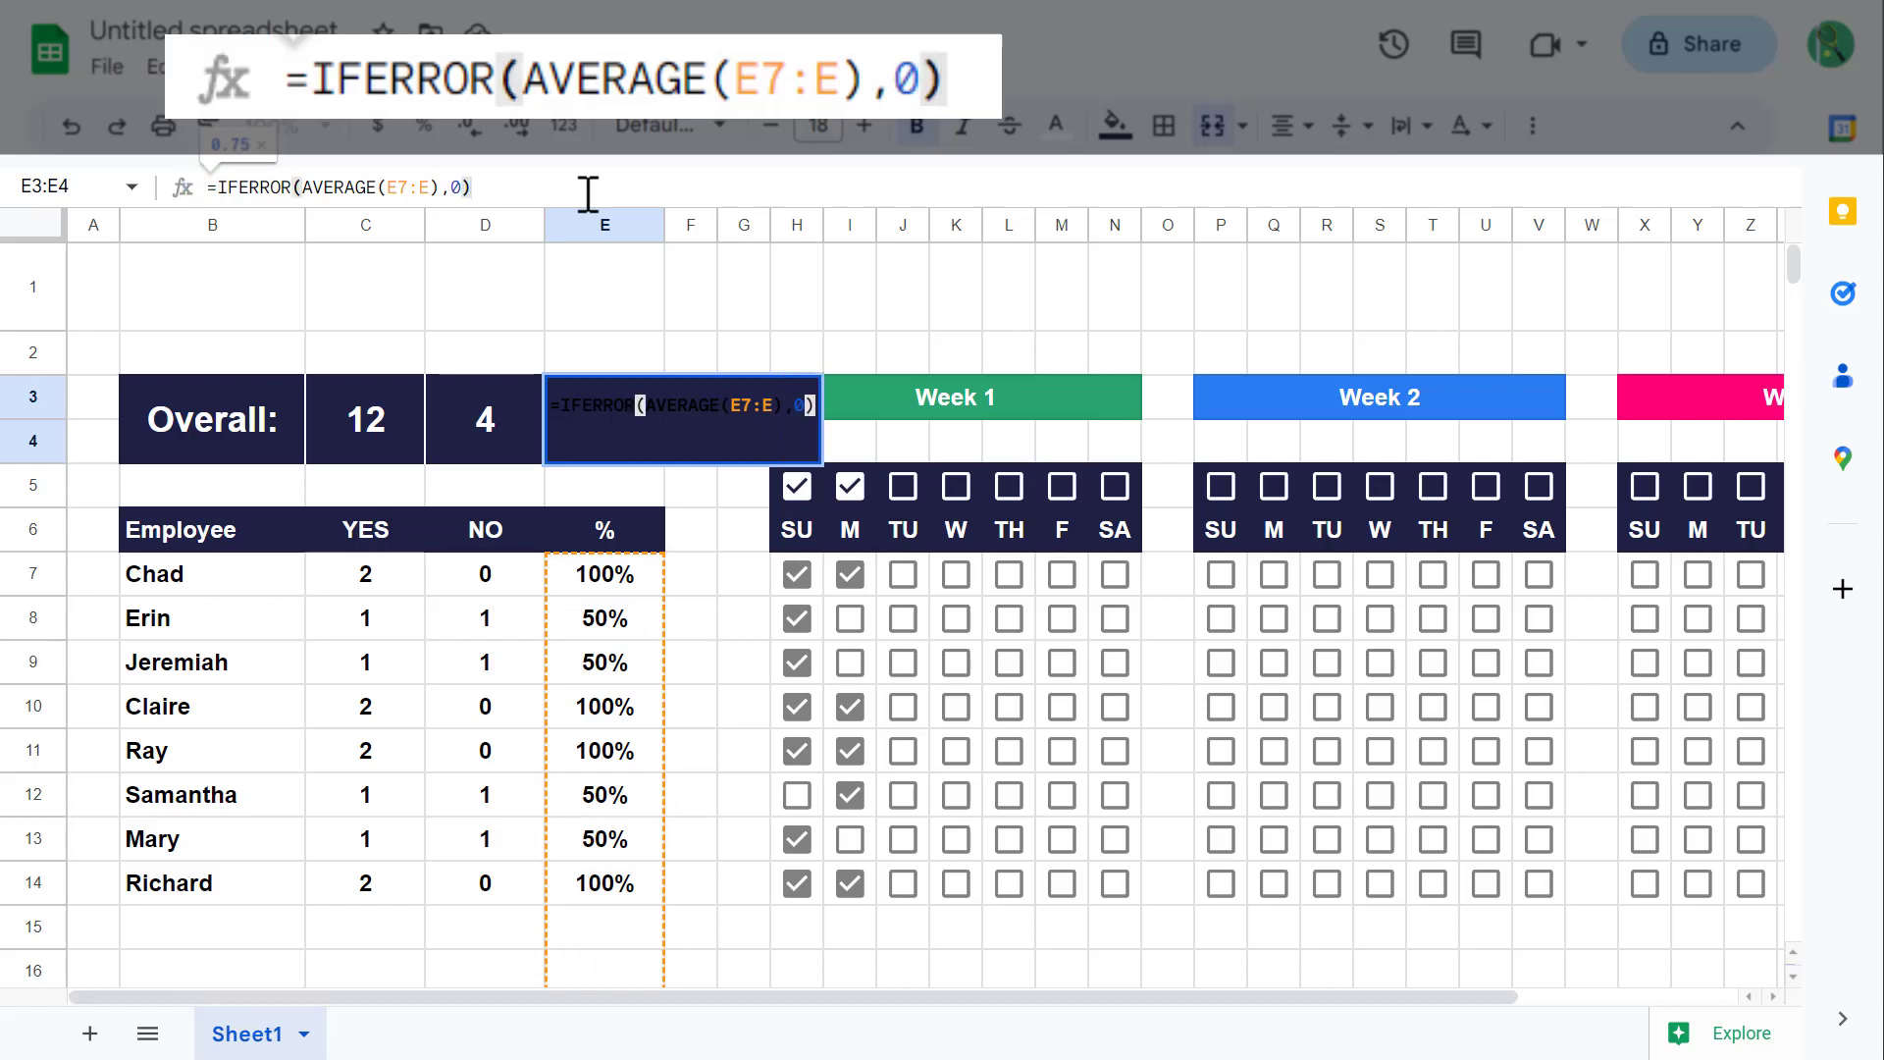
{"action": "key", "text": "Return"}
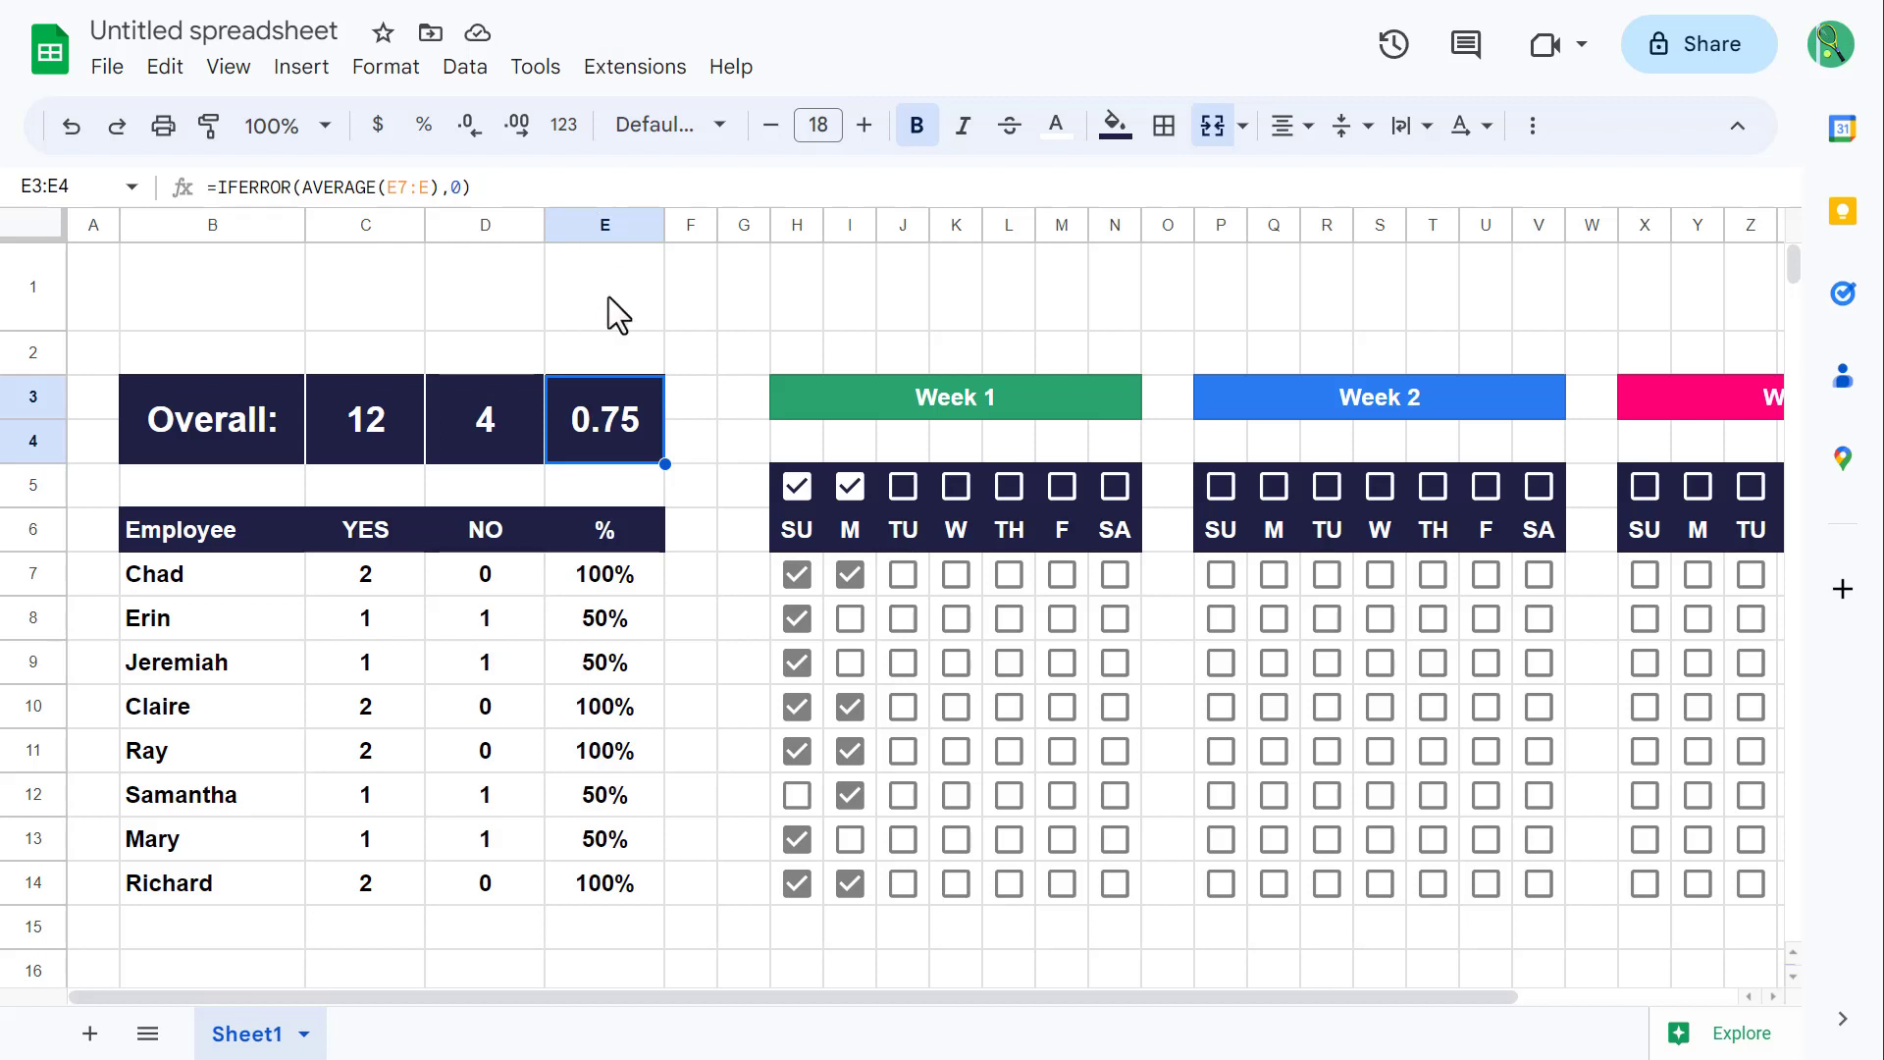
{"action": "left_click", "coordinate": [425, 126]}
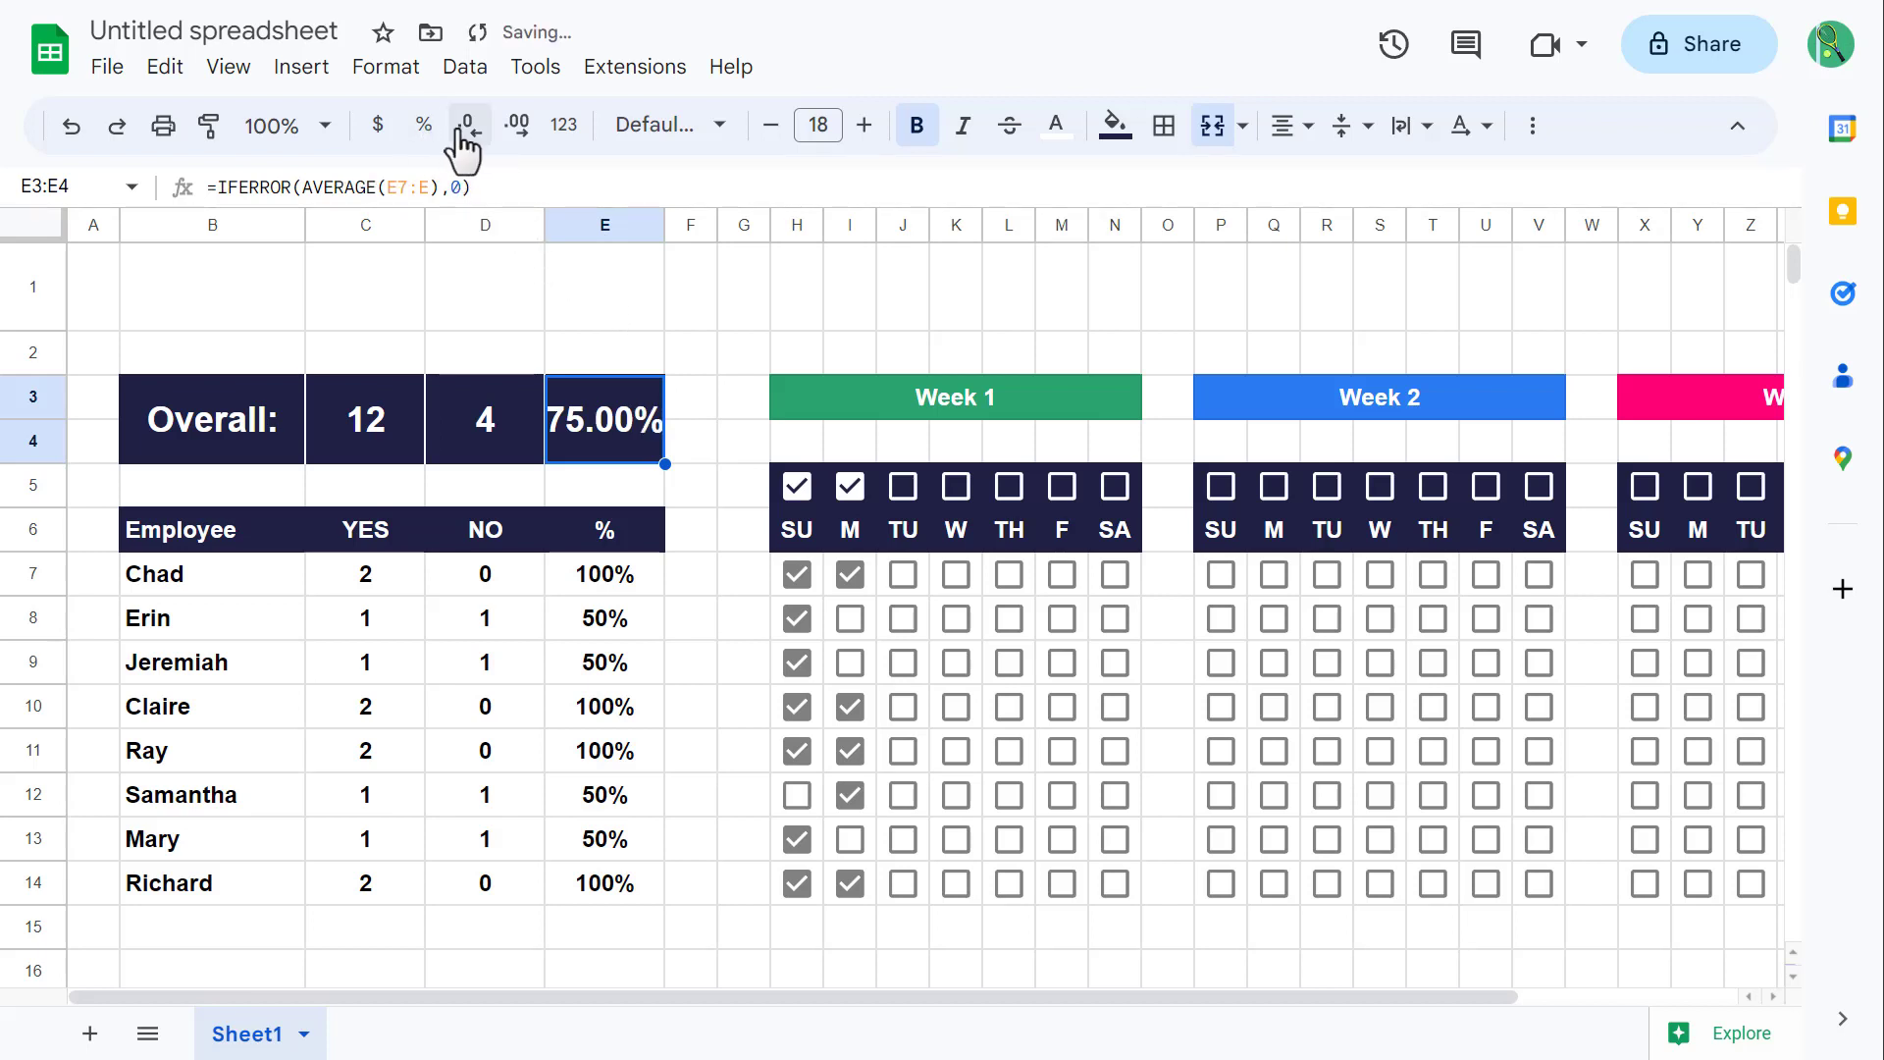
{"action": "left_click", "coordinate": [469, 126]}
{"action": "left_click", "coordinate": [469, 126]}
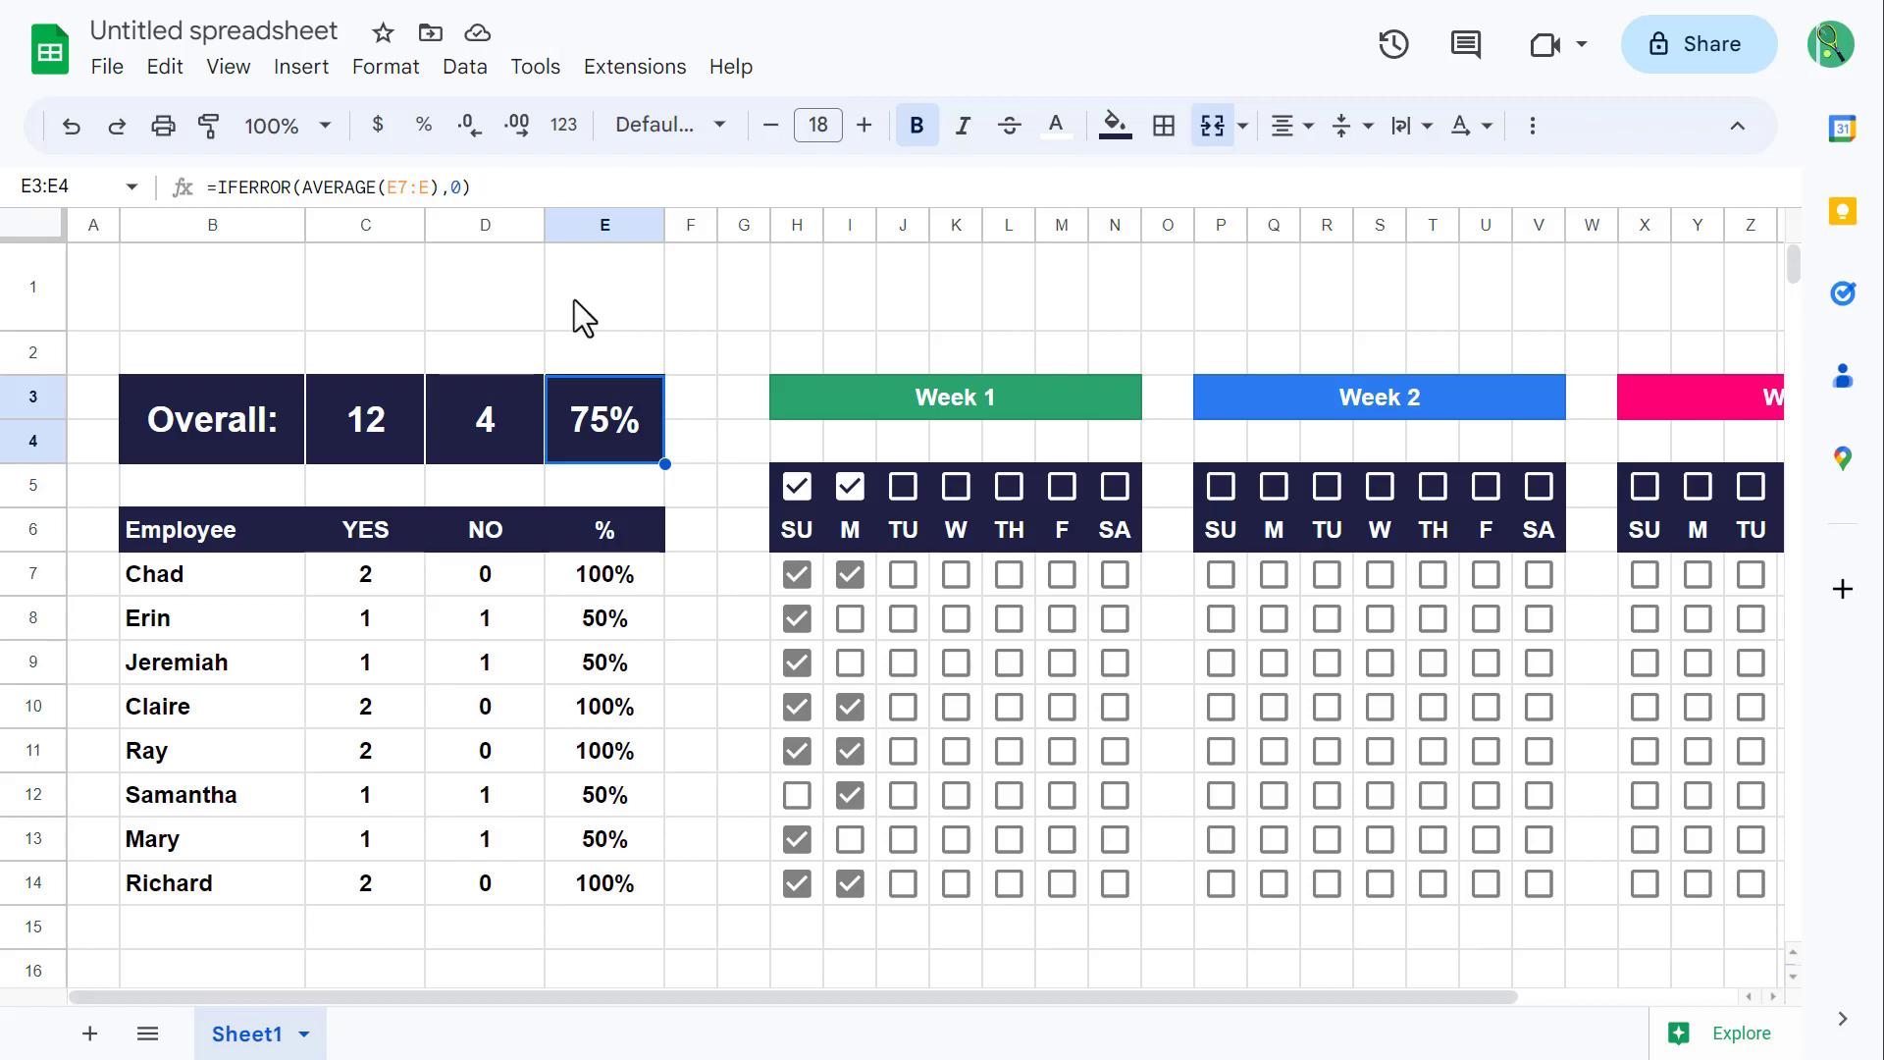
{"action": "left_click", "coordinate": [400, 392]}
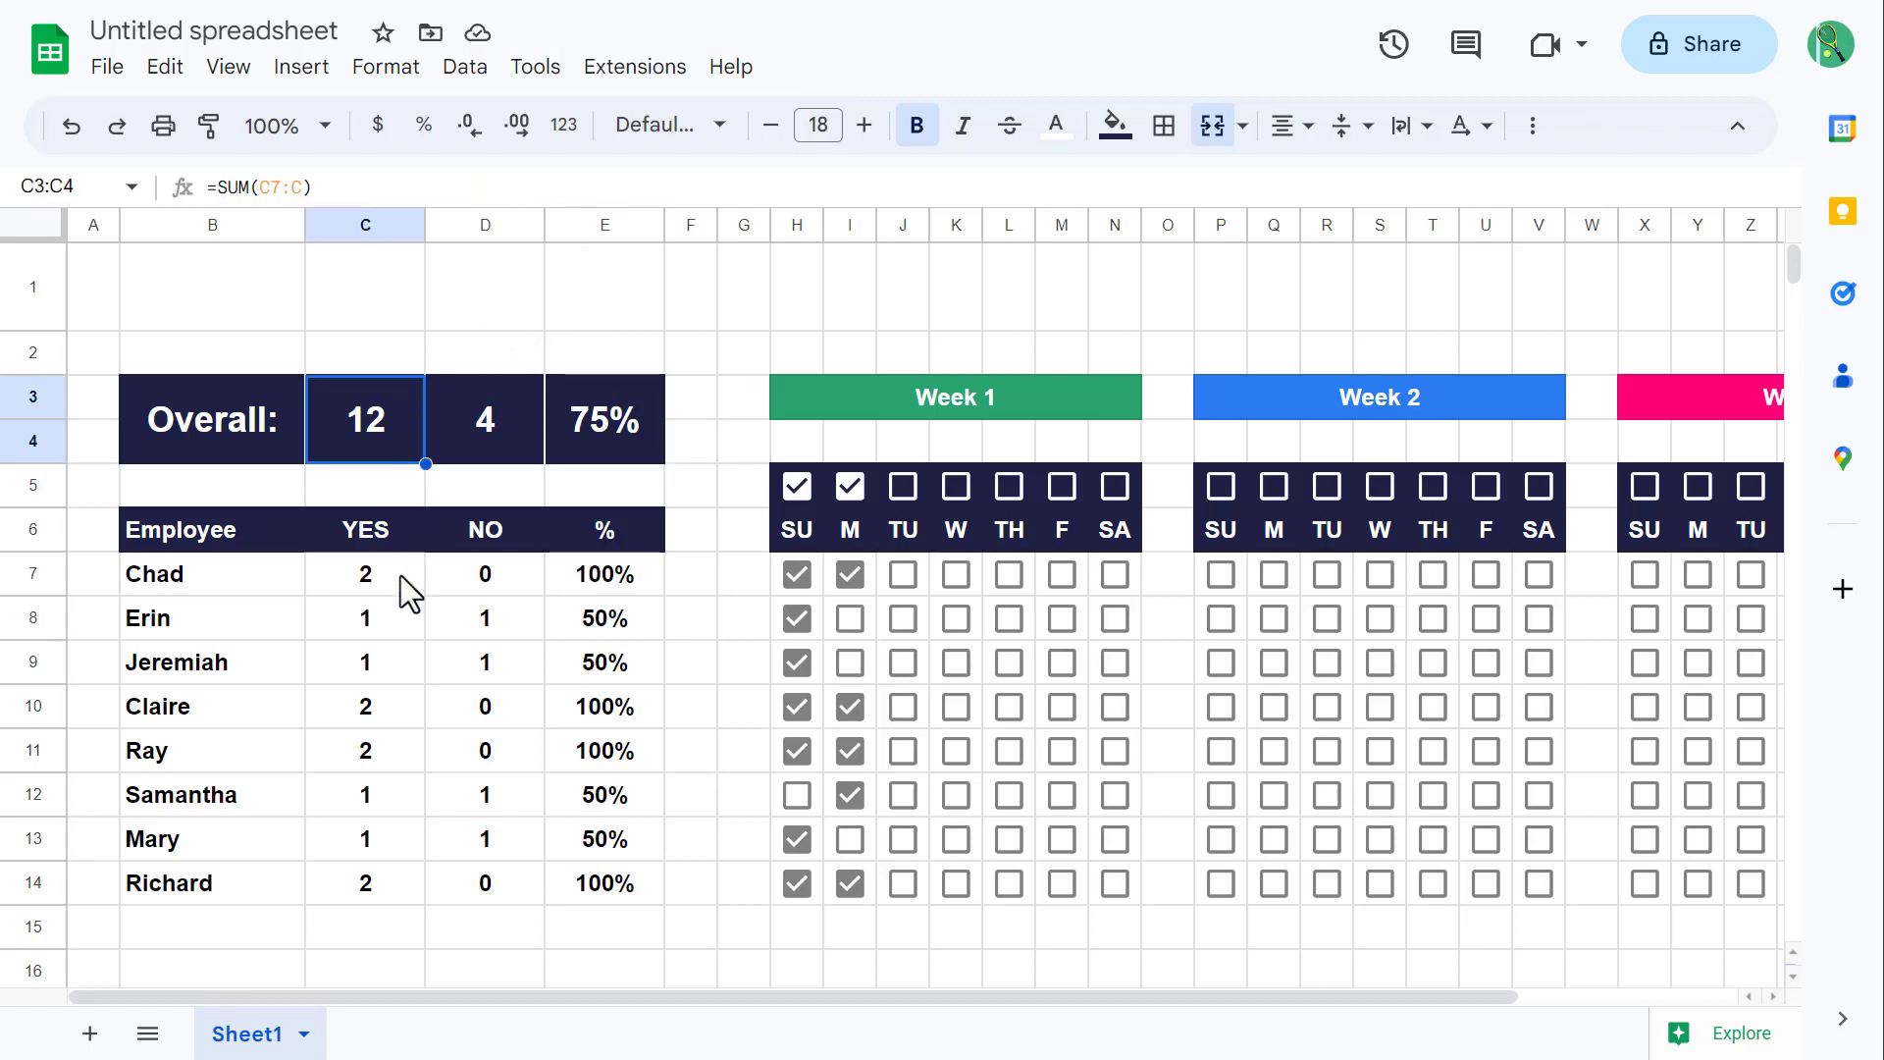
Step: Colour the YES total and YES counts green
{"action": "left_click_drag", "start_coordinate": [398, 580], "coordinate": [395, 882]}
{"action": "left_click", "coordinate": [1060, 122]}
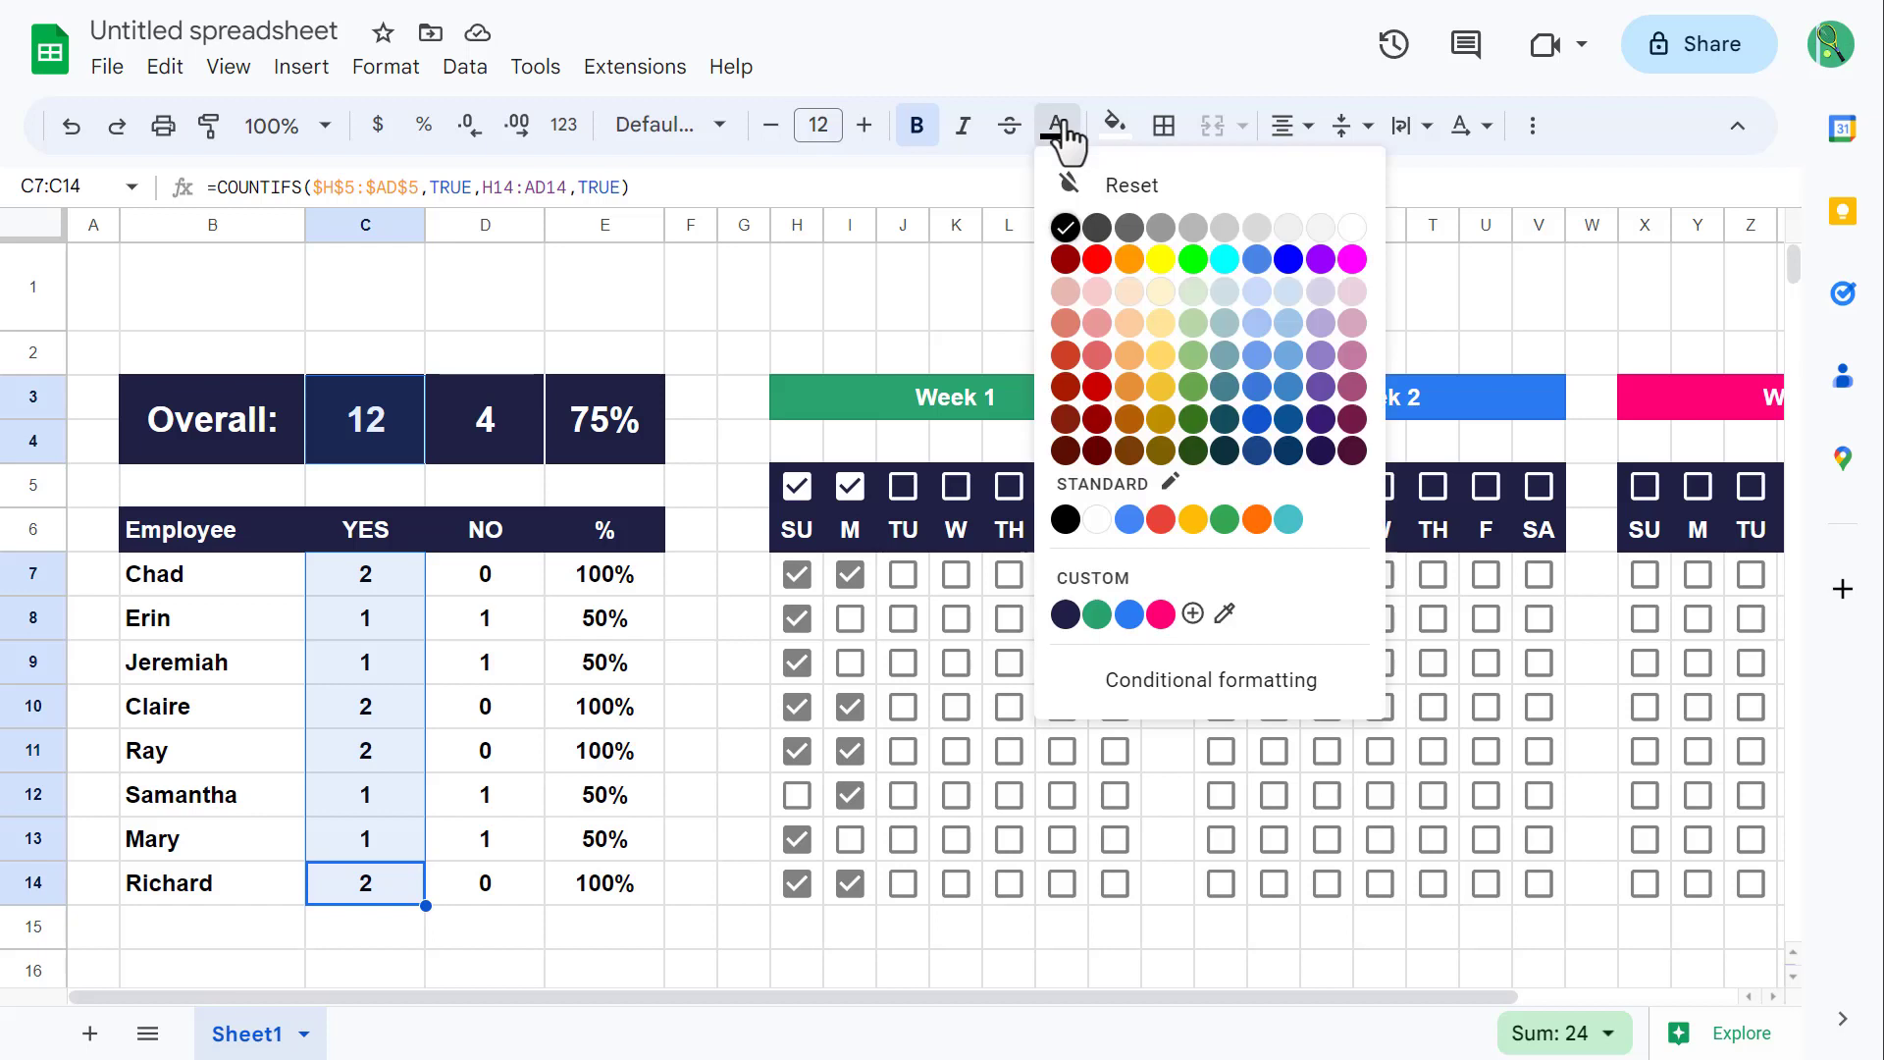
{"action": "left_click", "coordinate": [1097, 615]}
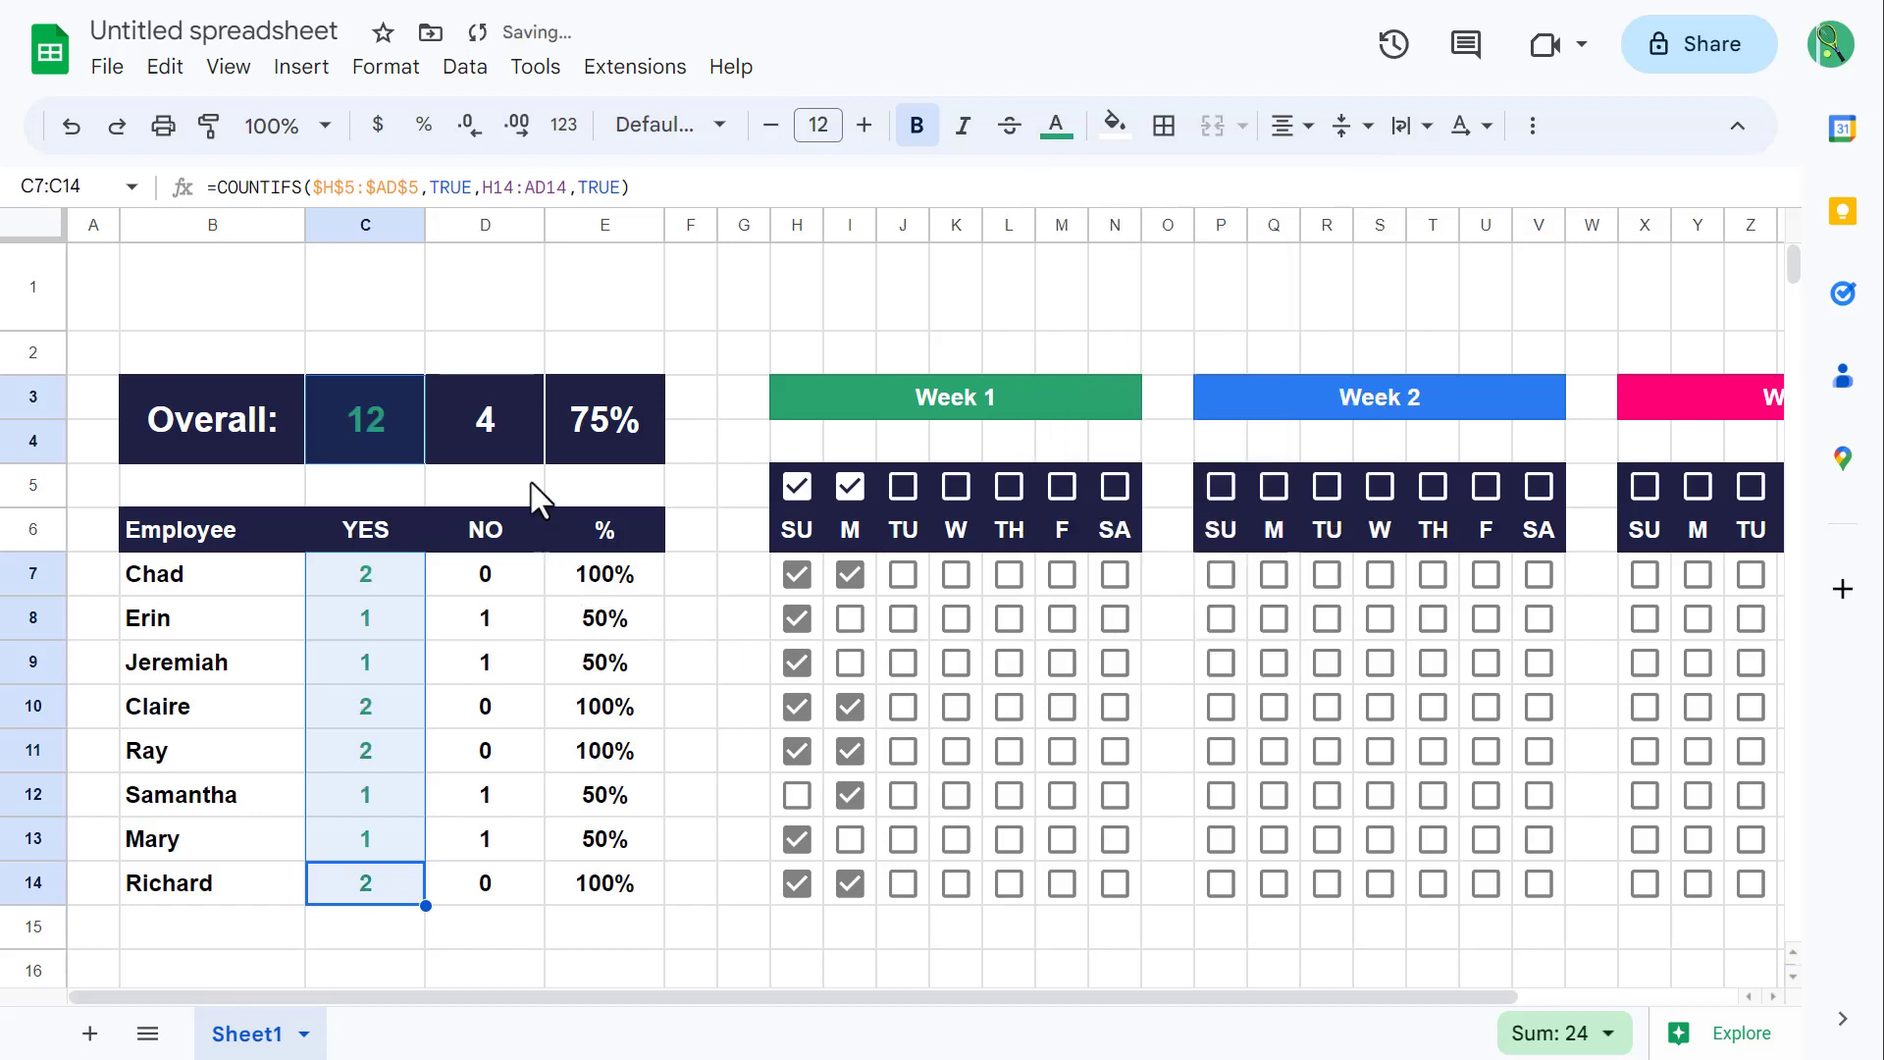
Step: Colour the NO total and NO counts pink
{"action": "left_click", "coordinate": [506, 398]}
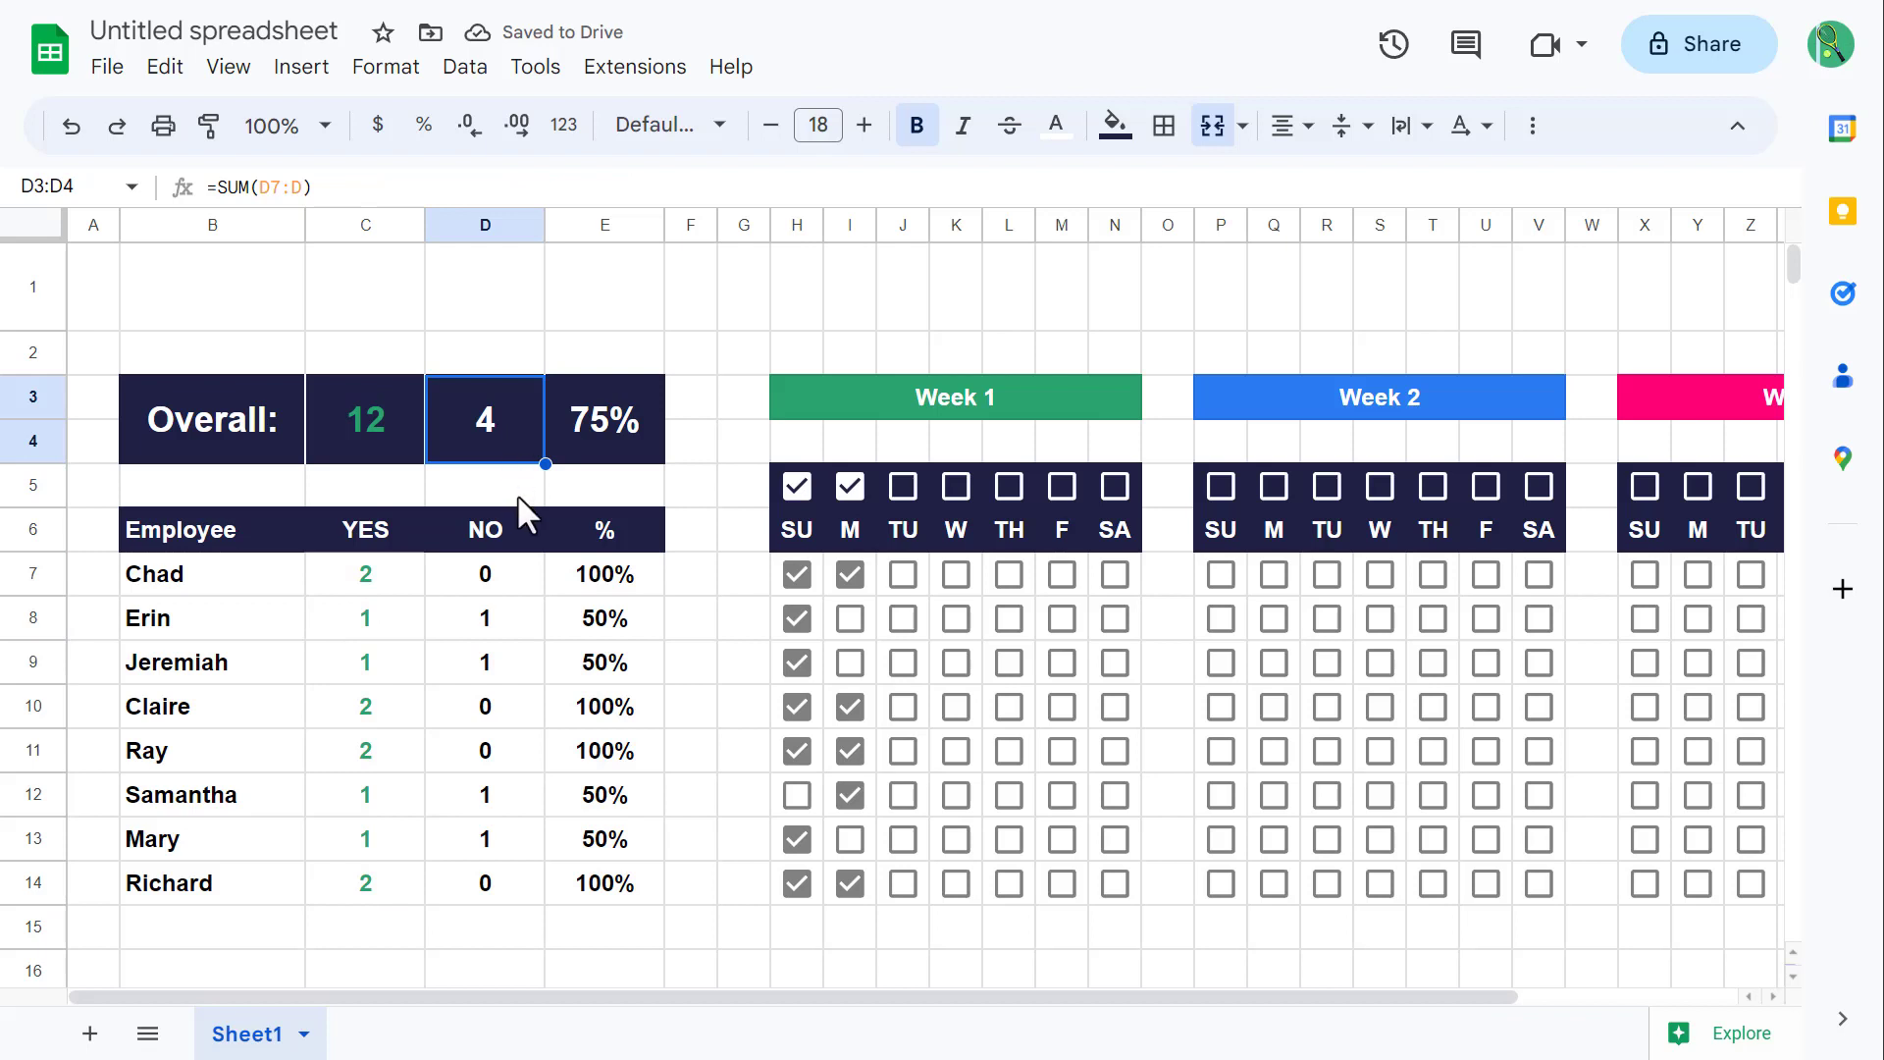
{"action": "left_click", "coordinate": [527, 586], "text": "ctrl"}
{"action": "left_click_drag", "start_coordinate": [529, 601], "coordinate": [510, 892]}
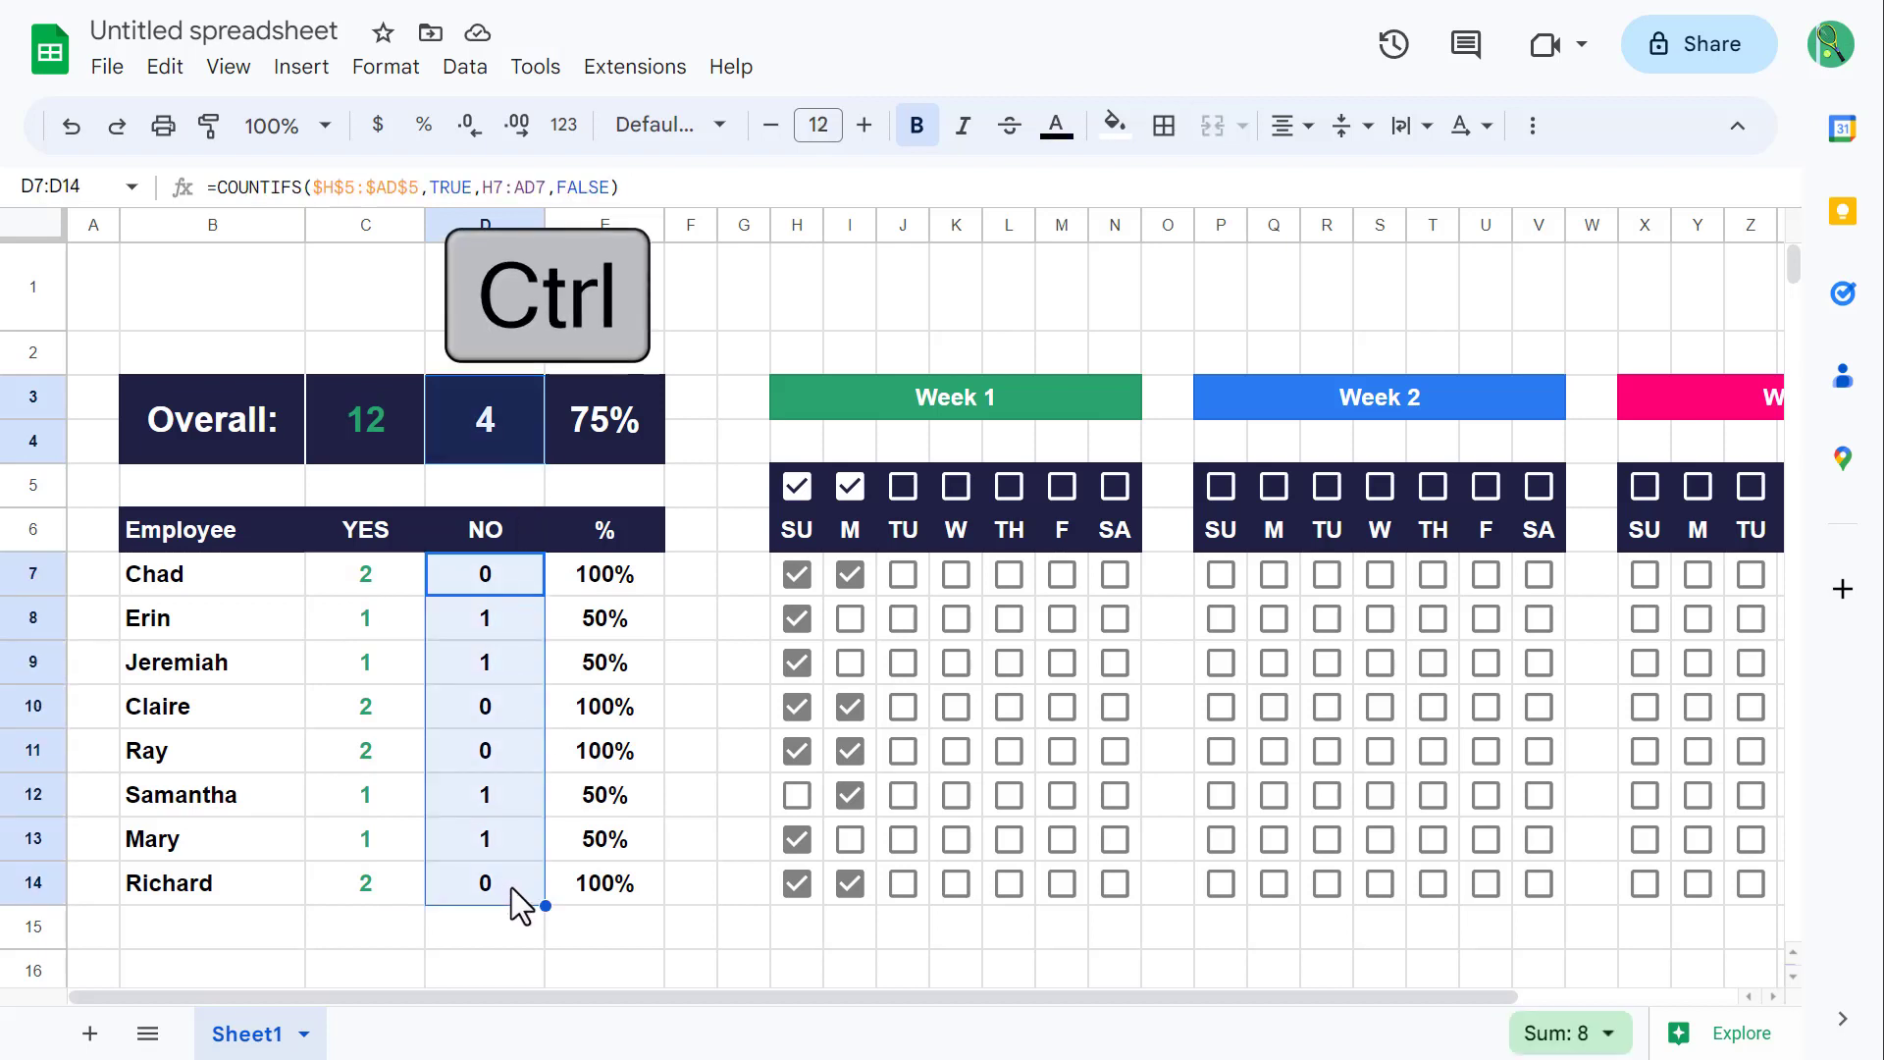
{"action": "left_click", "coordinate": [1056, 136]}
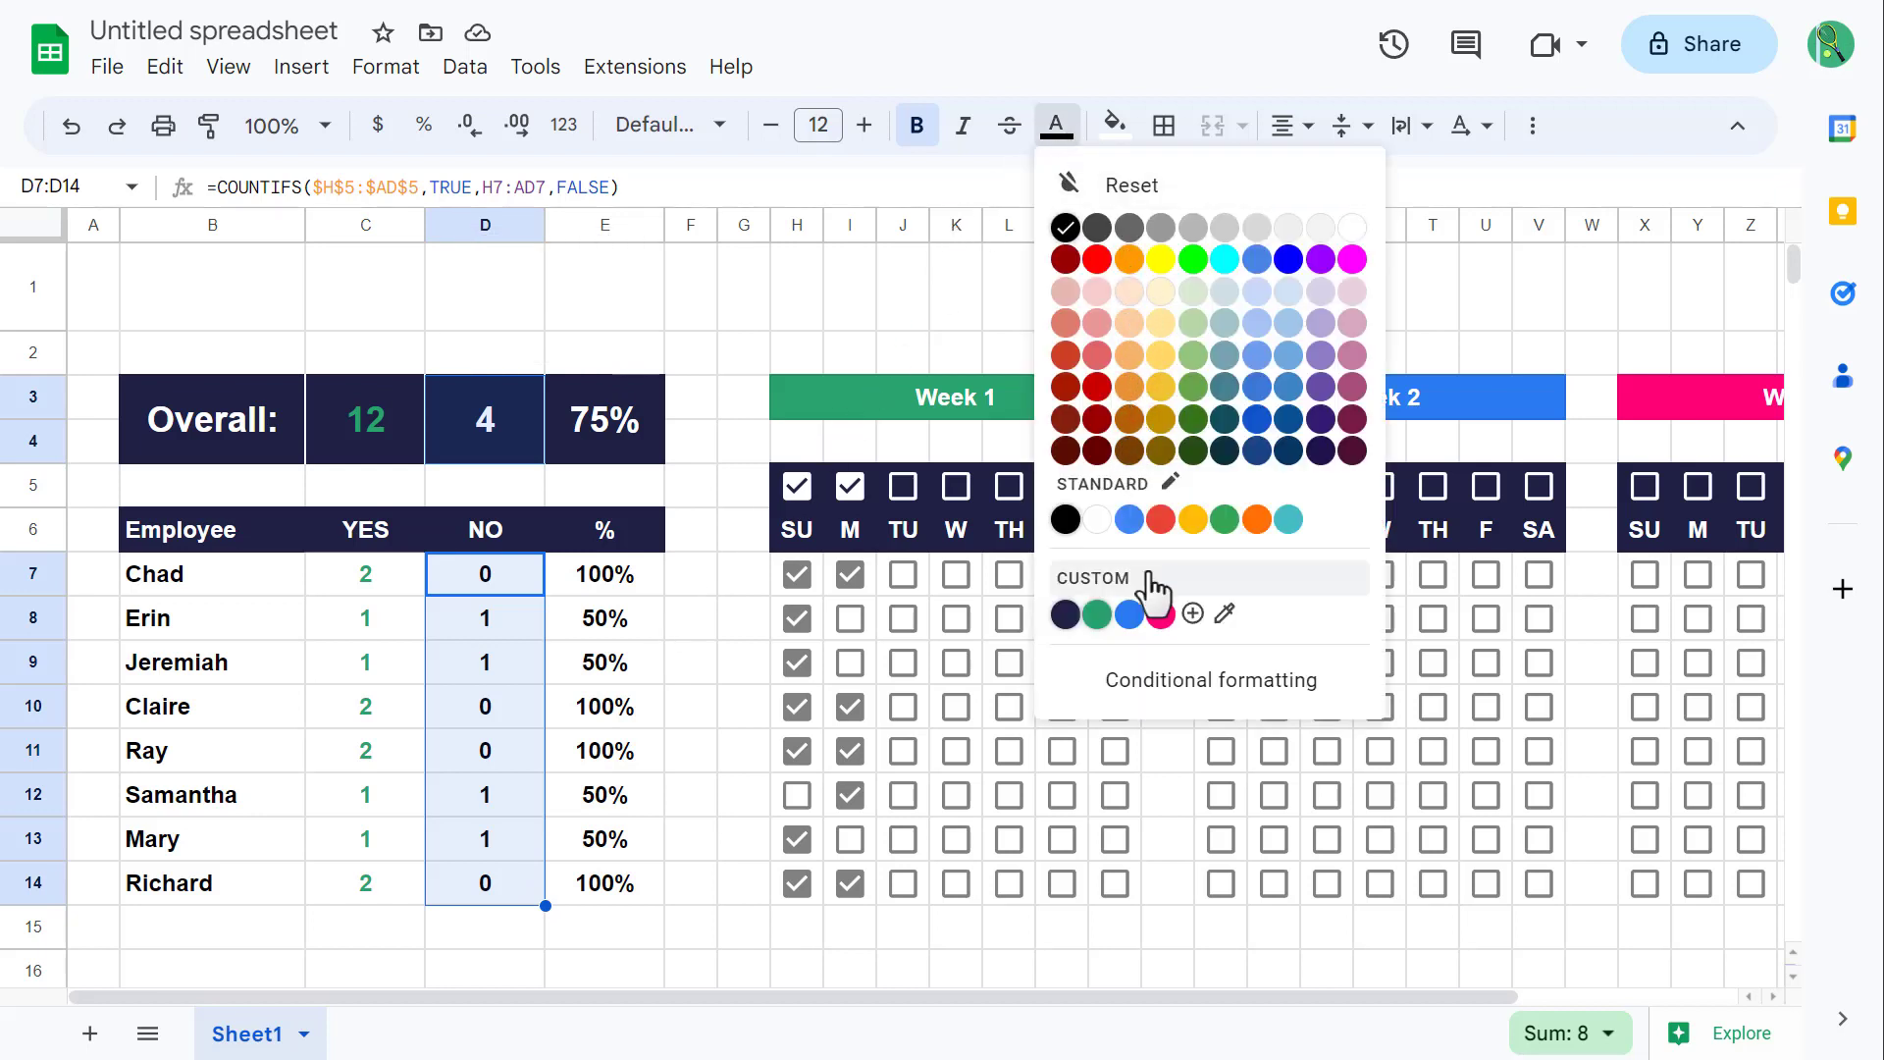
{"action": "left_click", "coordinate": [1161, 614]}
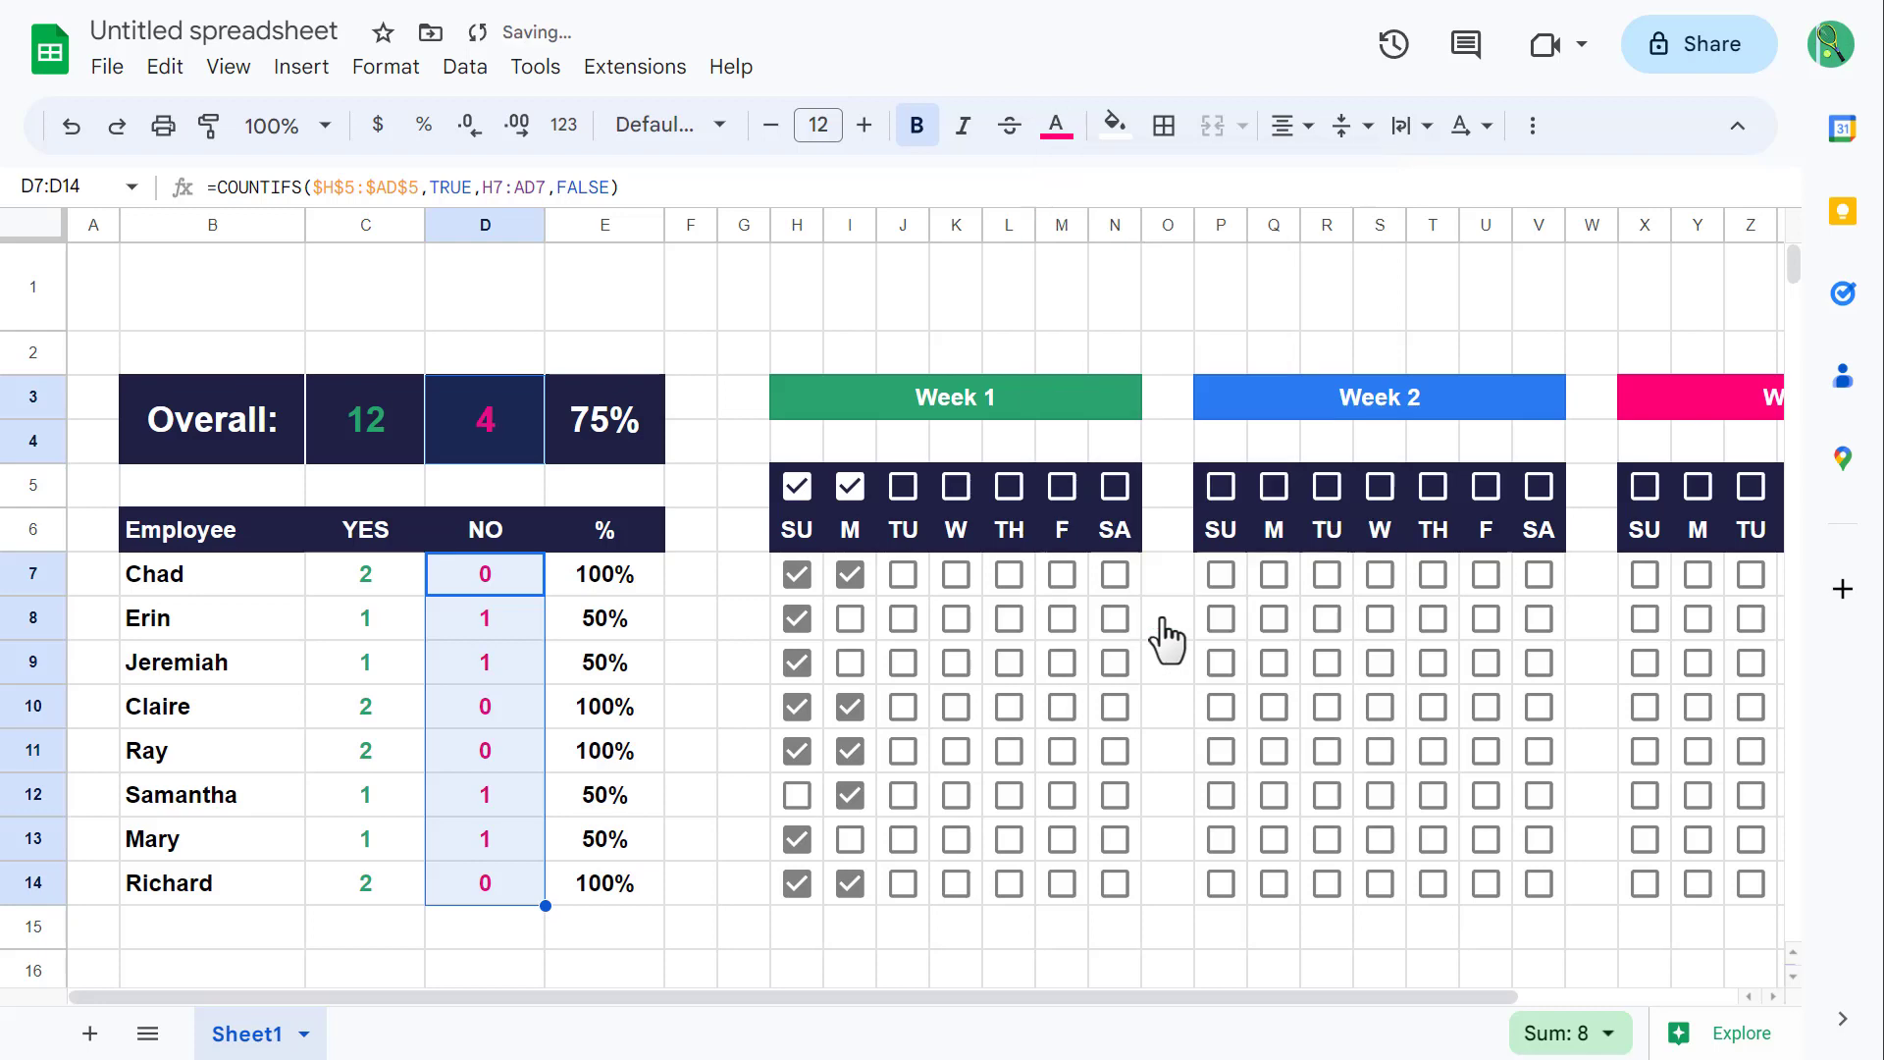
Step: Colour the overall percentage and employee percentages blue
{"action": "left_click", "coordinate": [607, 414]}
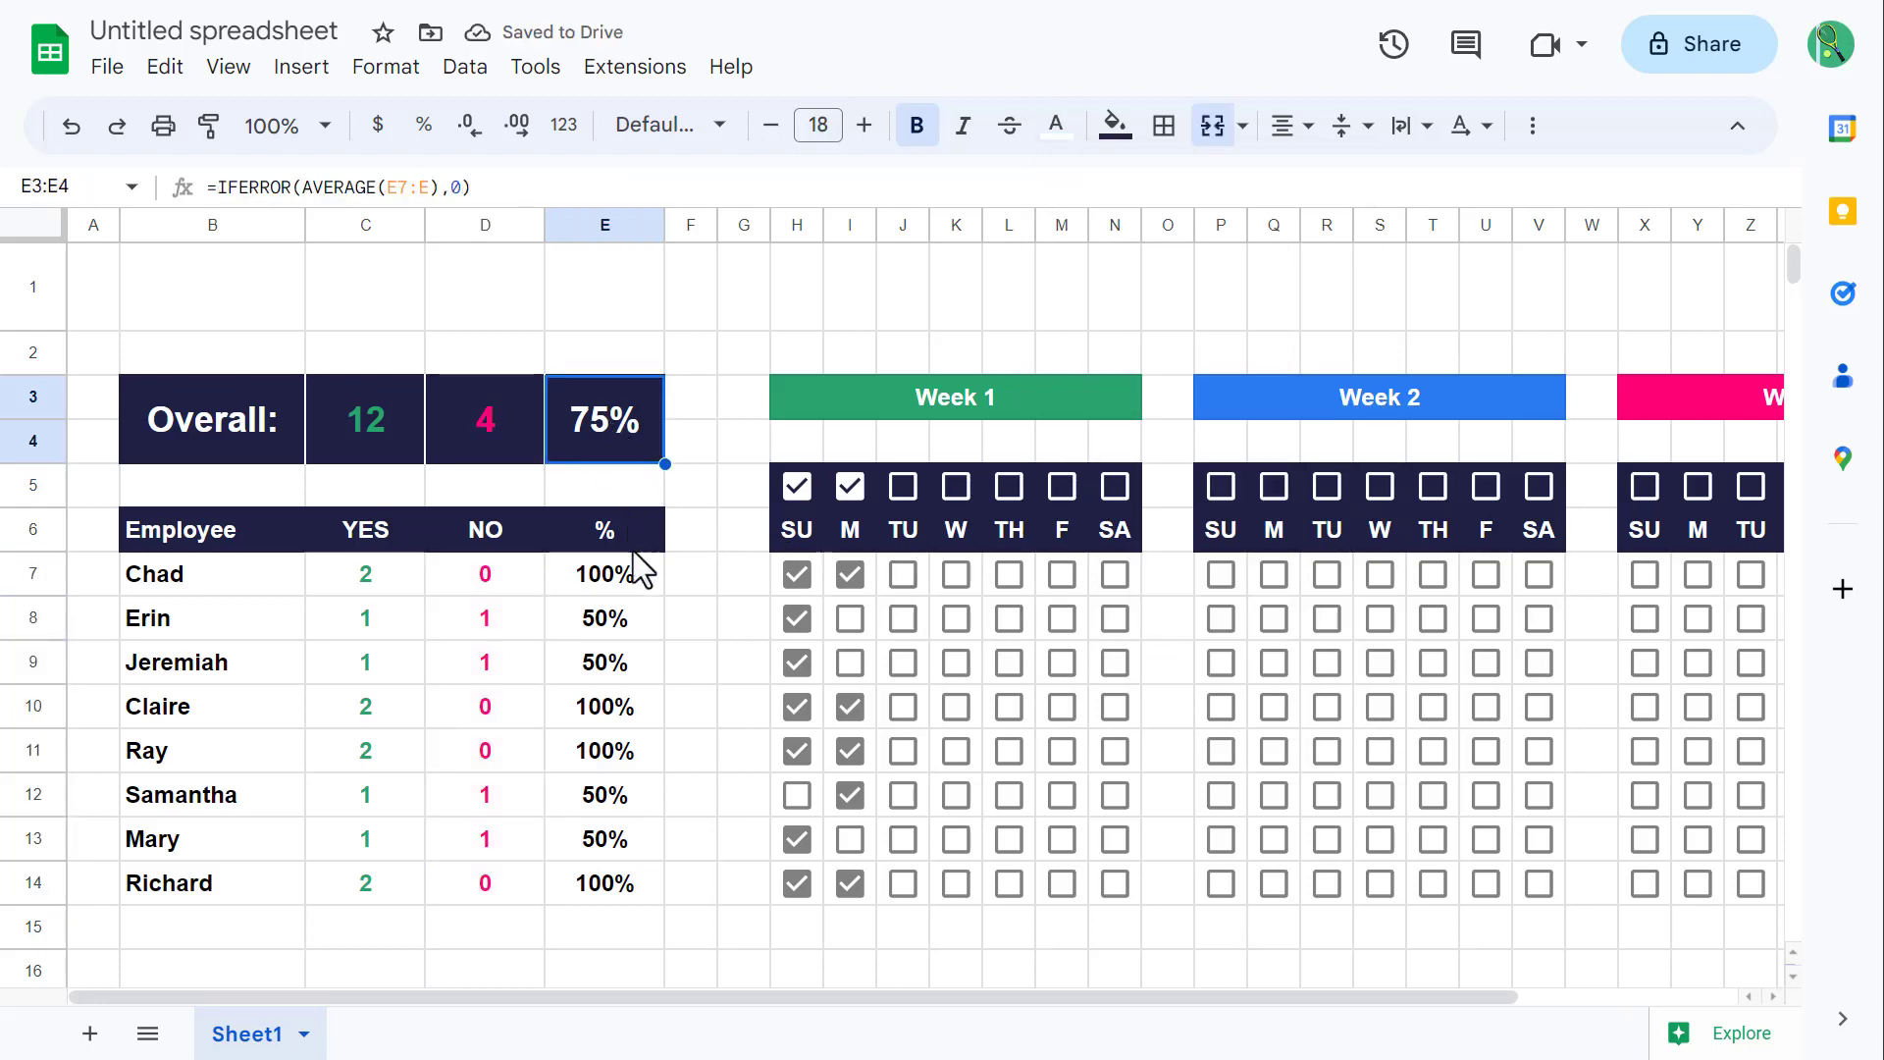
{"action": "left_click_drag", "start_coordinate": [640, 573], "coordinate": [622, 891]}
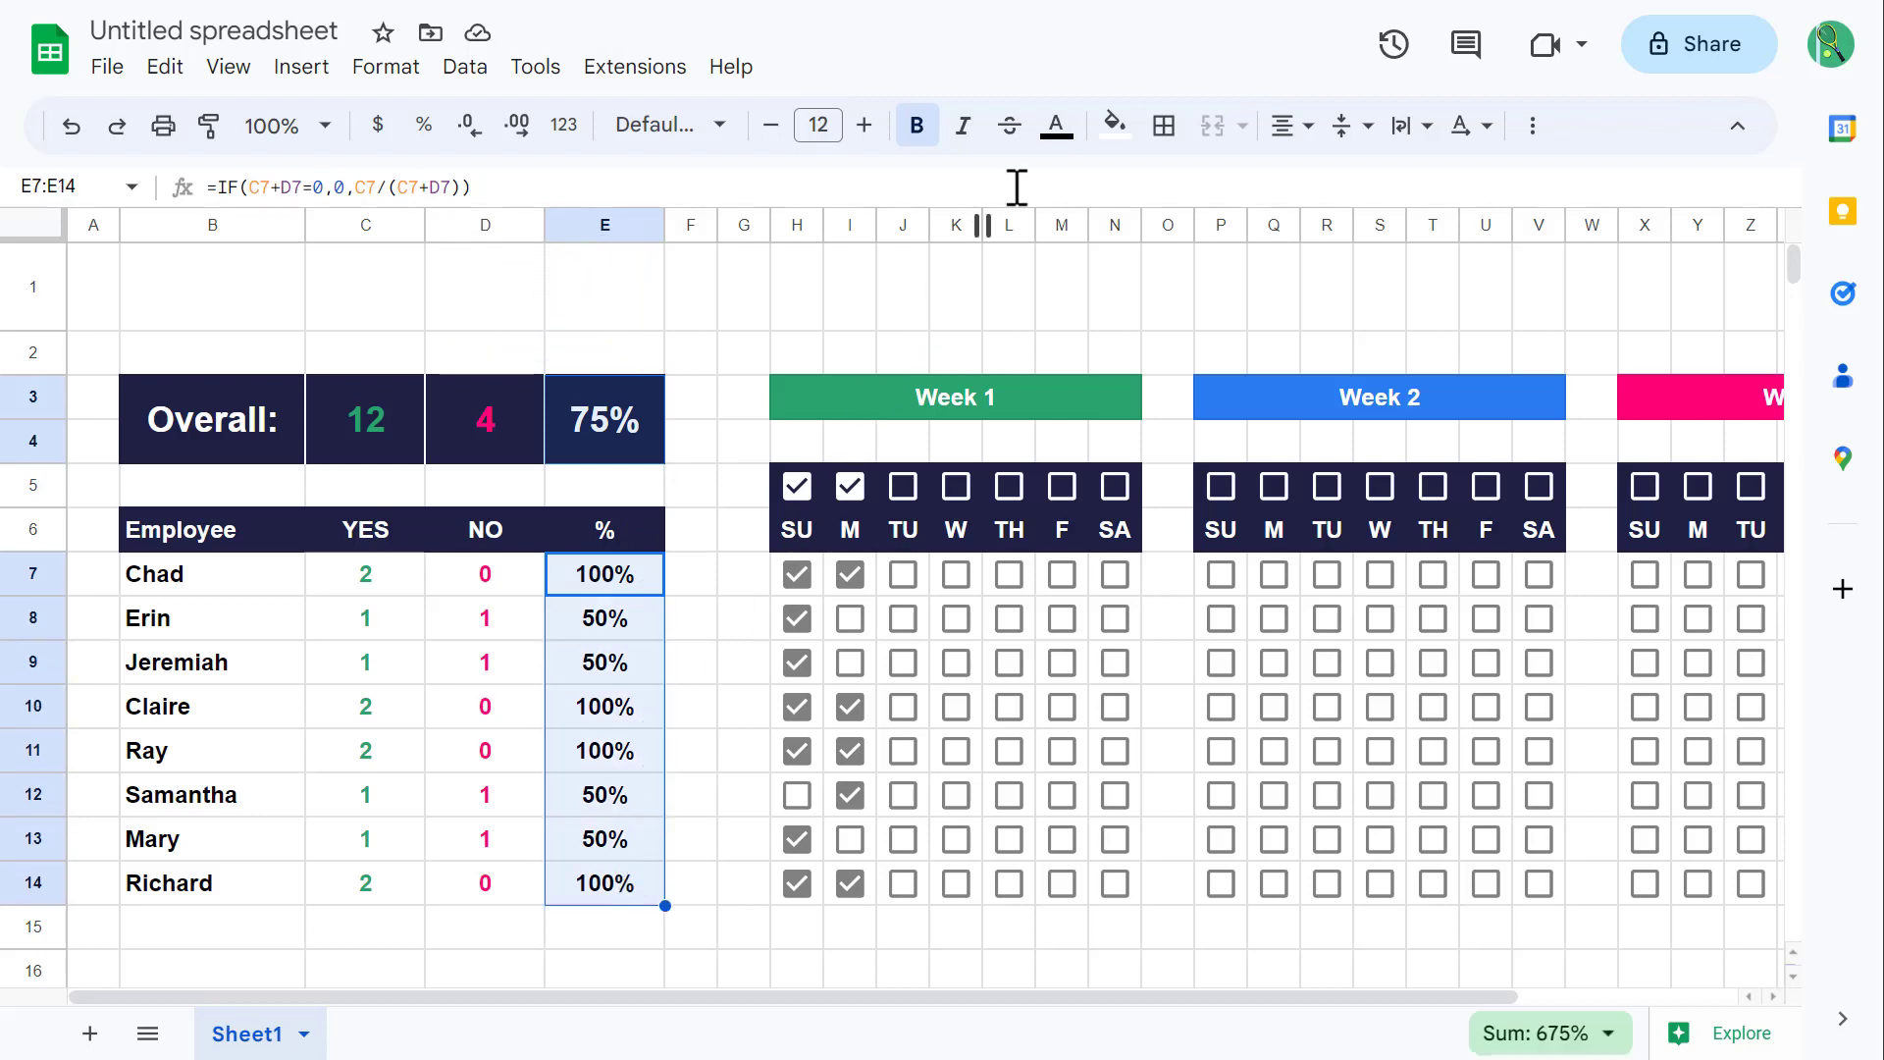
{"action": "left_click", "coordinate": [1055, 125]}
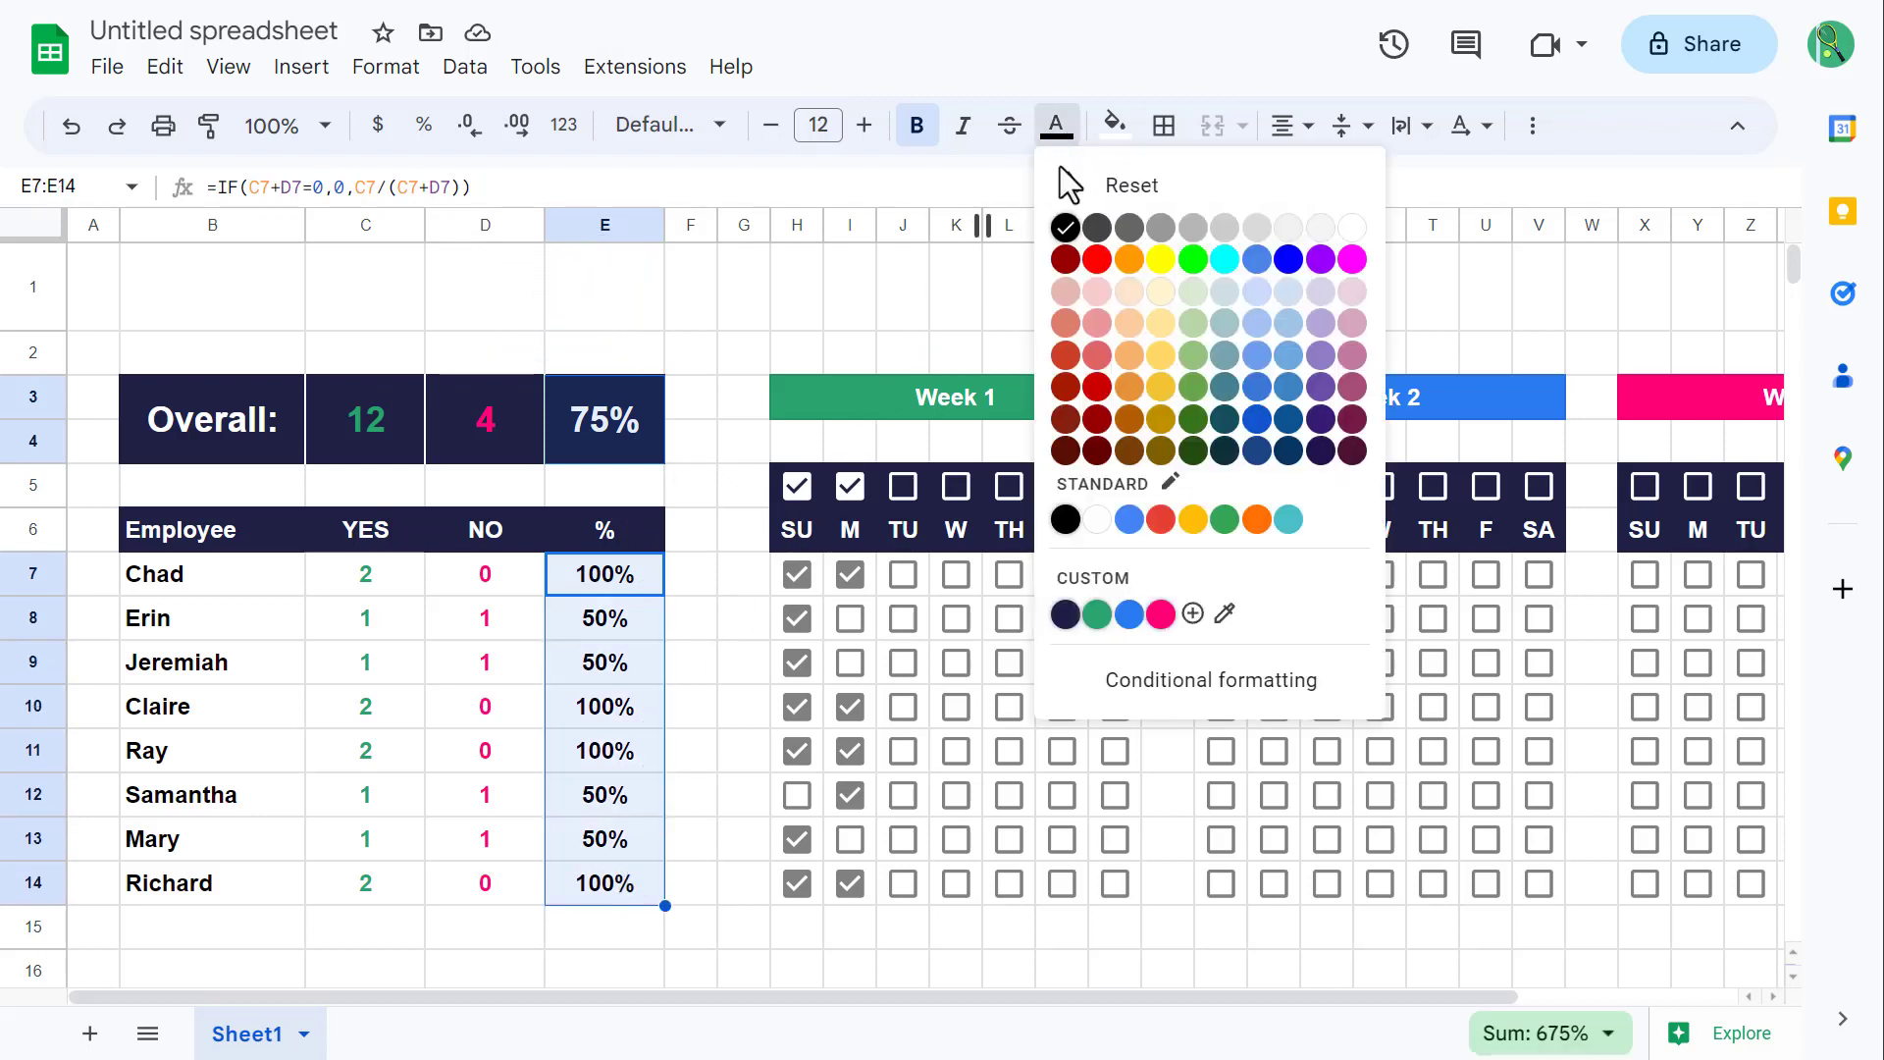
{"action": "left_click", "coordinate": [1130, 615]}
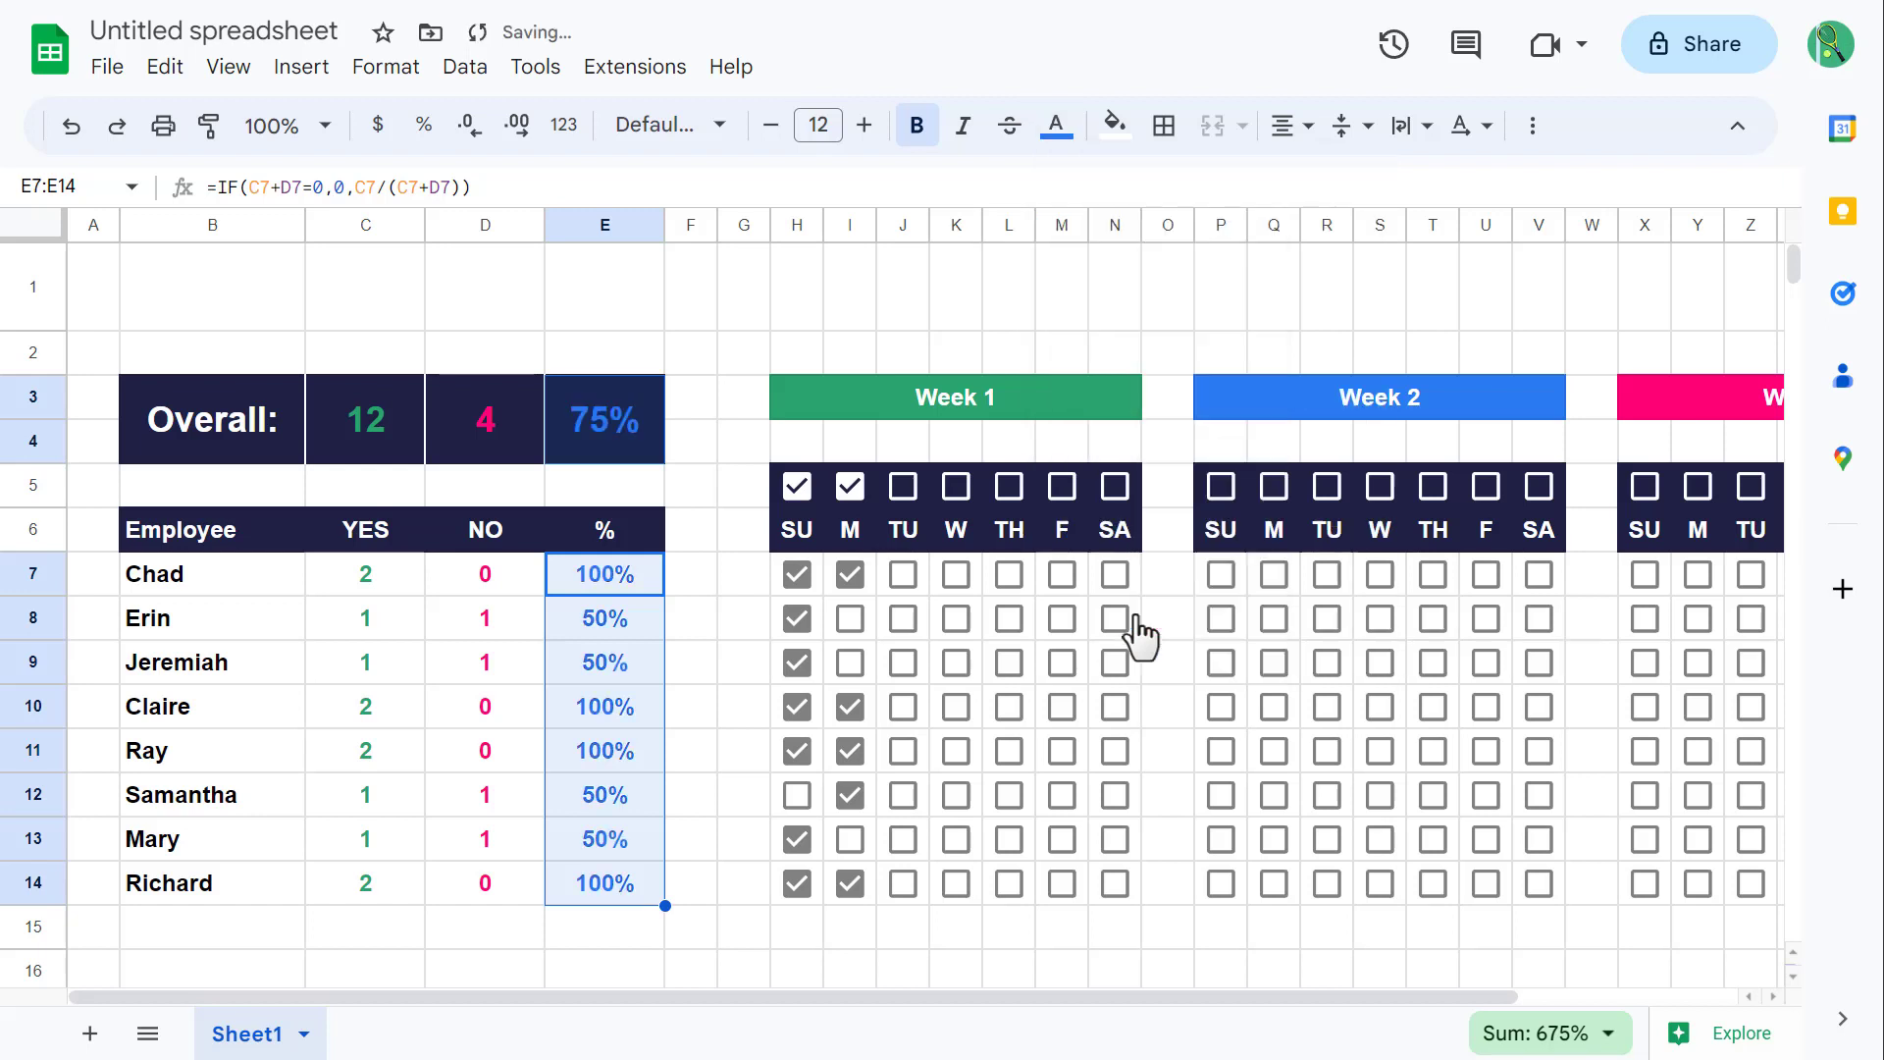
{"action": "left_click", "coordinate": [242, 285]}
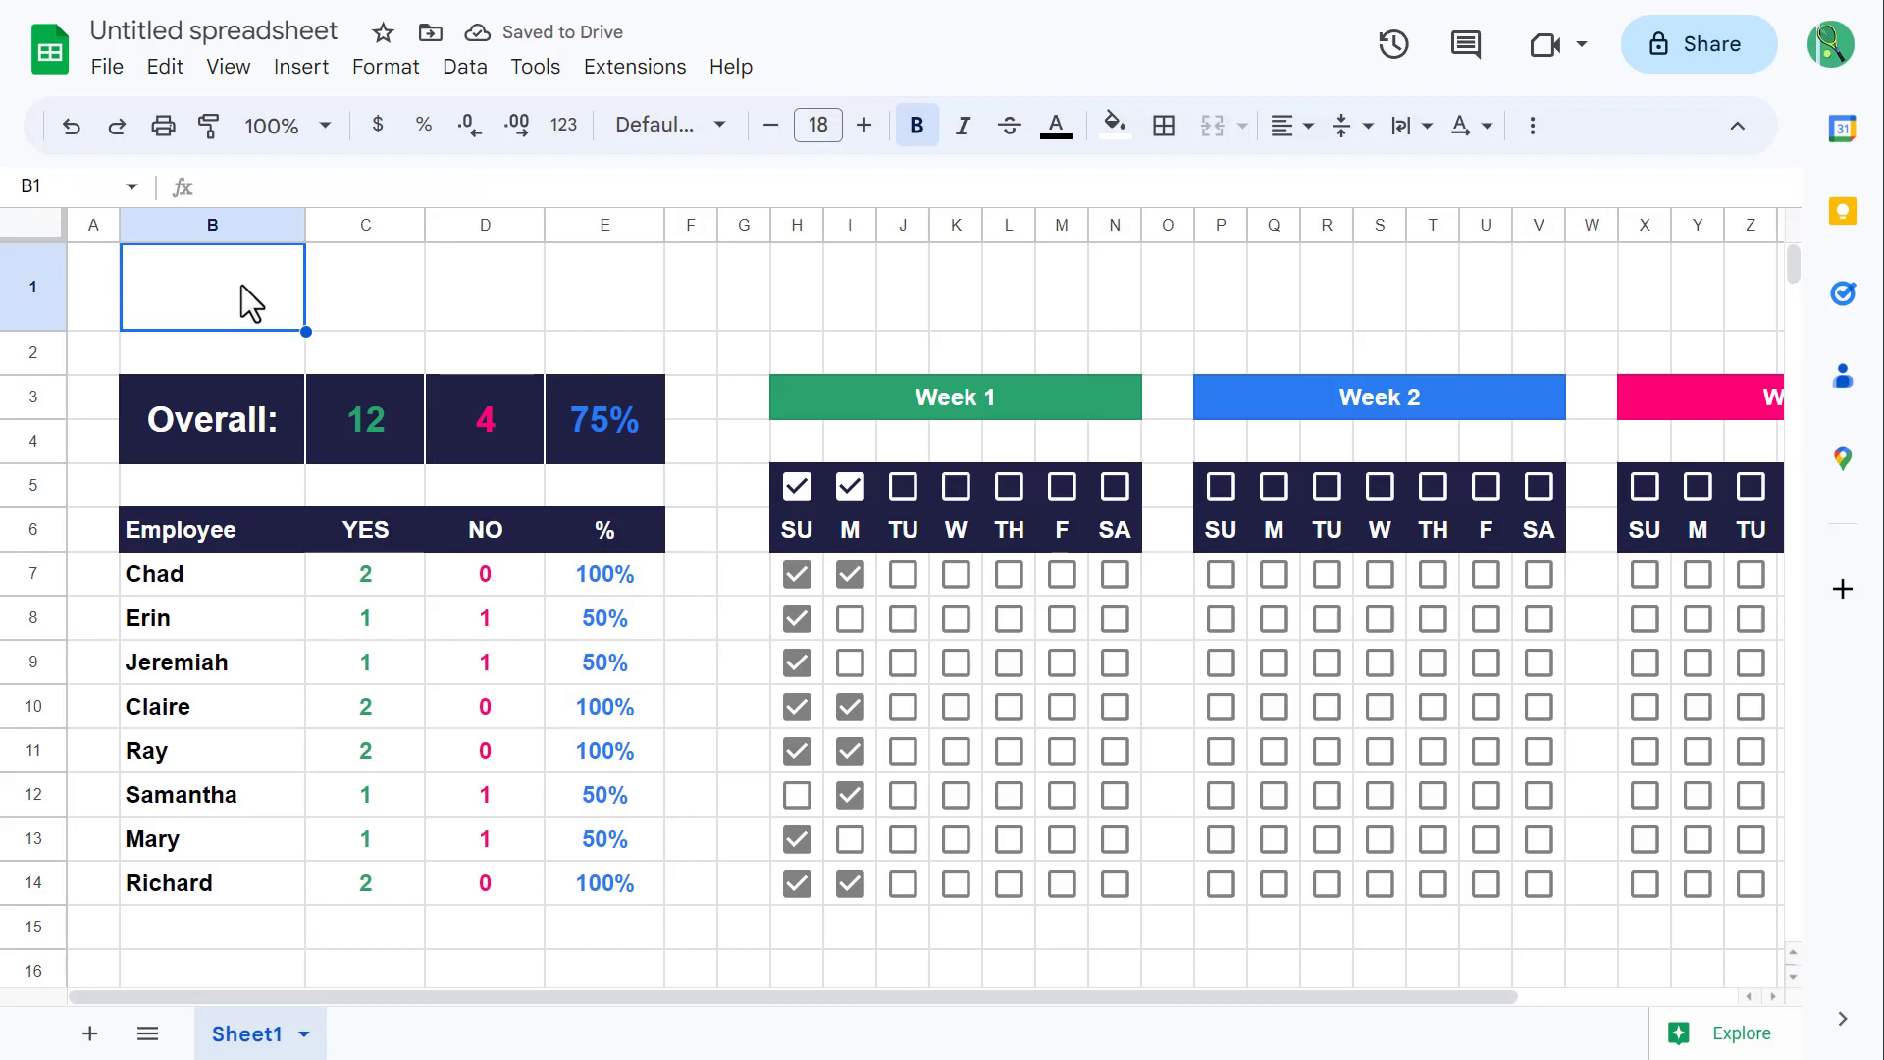
Step: Make row 1 a navy banner with white text titled 'Attendance Tracker' in B1
{"action": "left_click", "coordinate": [30, 287]}
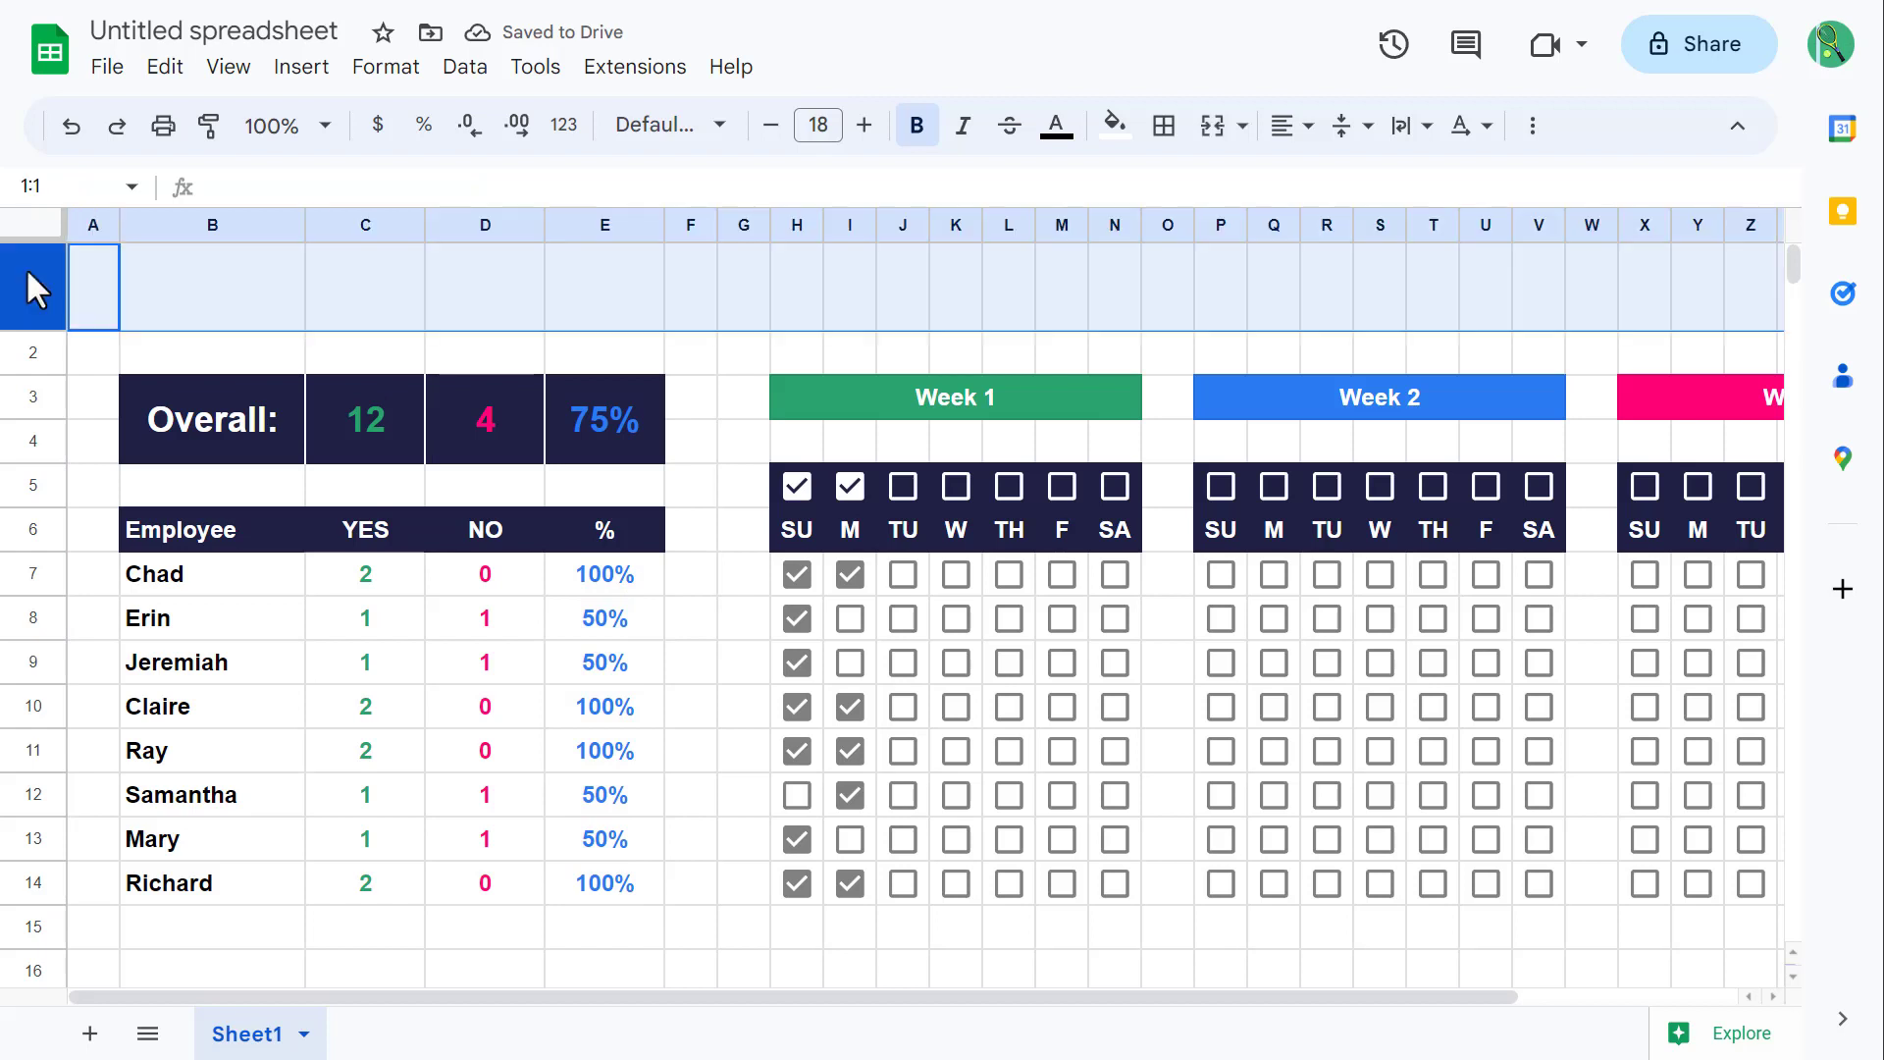
{"action": "left_click", "coordinate": [1114, 125]}
{"action": "left_click", "coordinate": [1124, 614]}
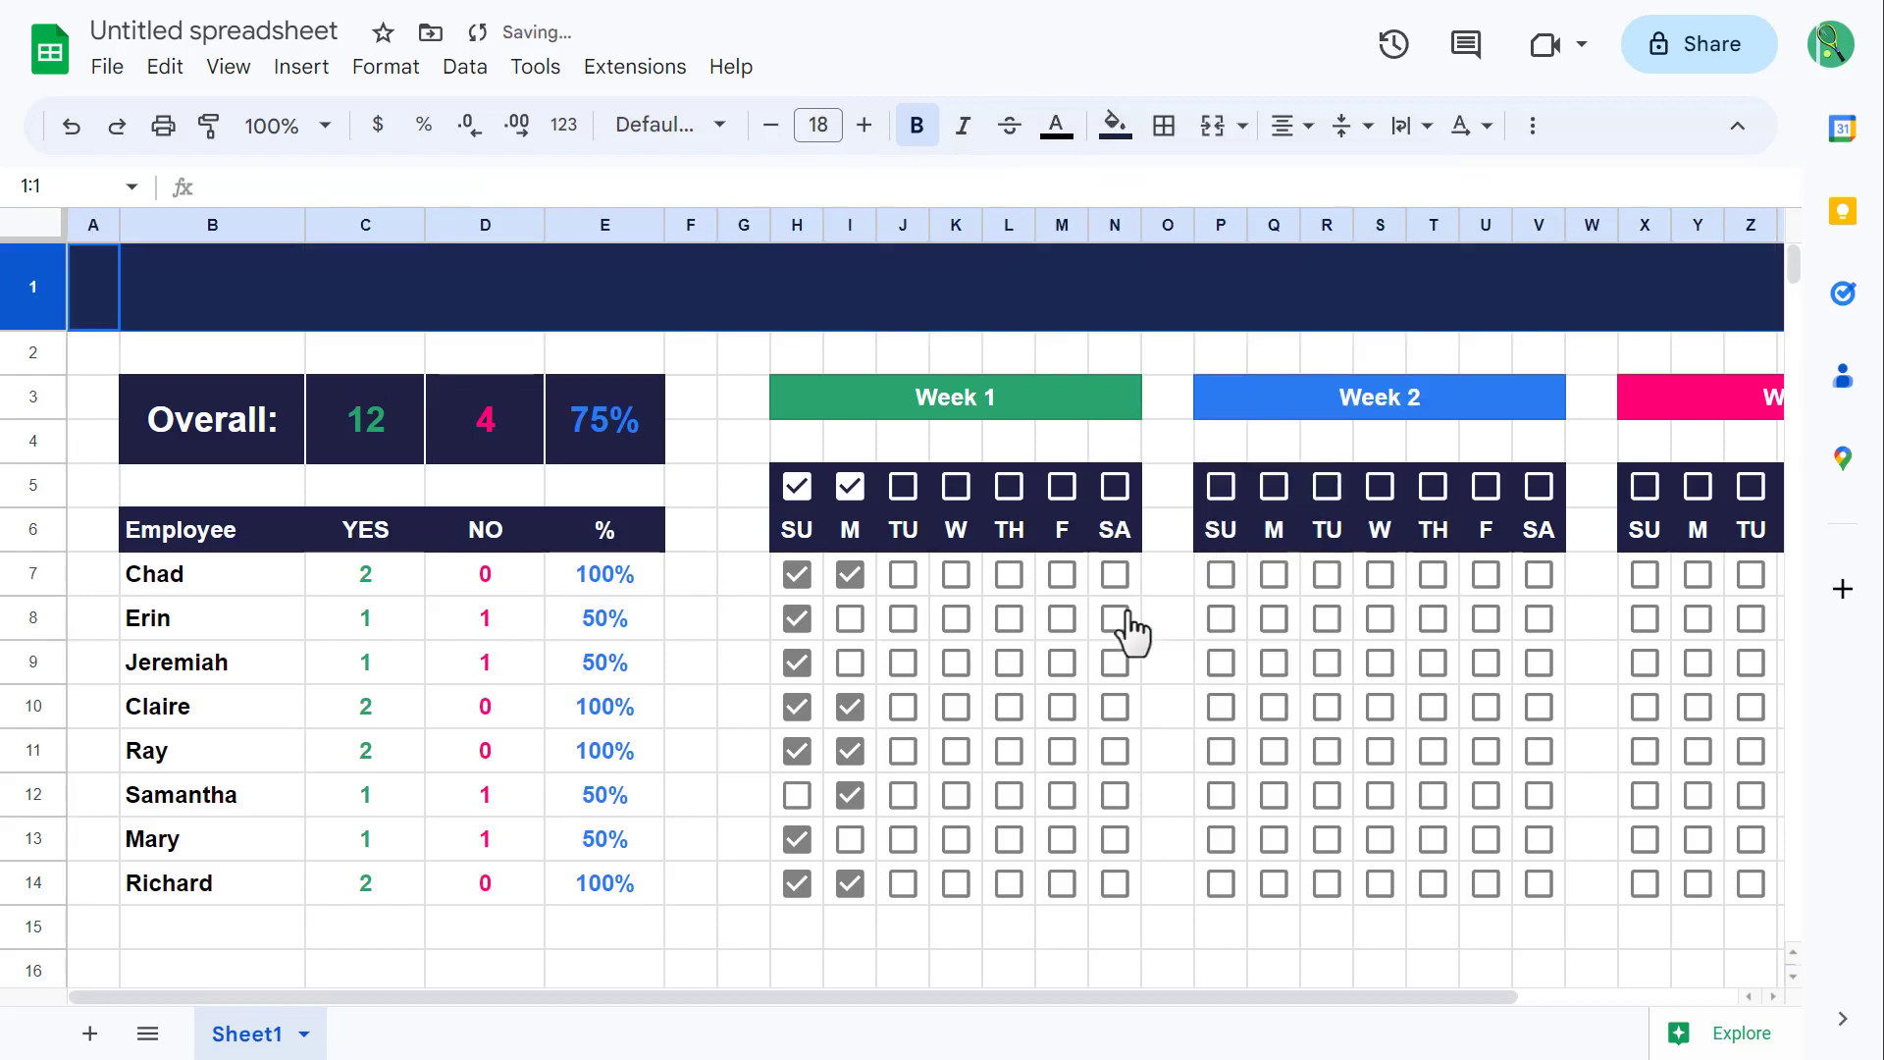
{"action": "left_click", "coordinate": [1058, 128]}
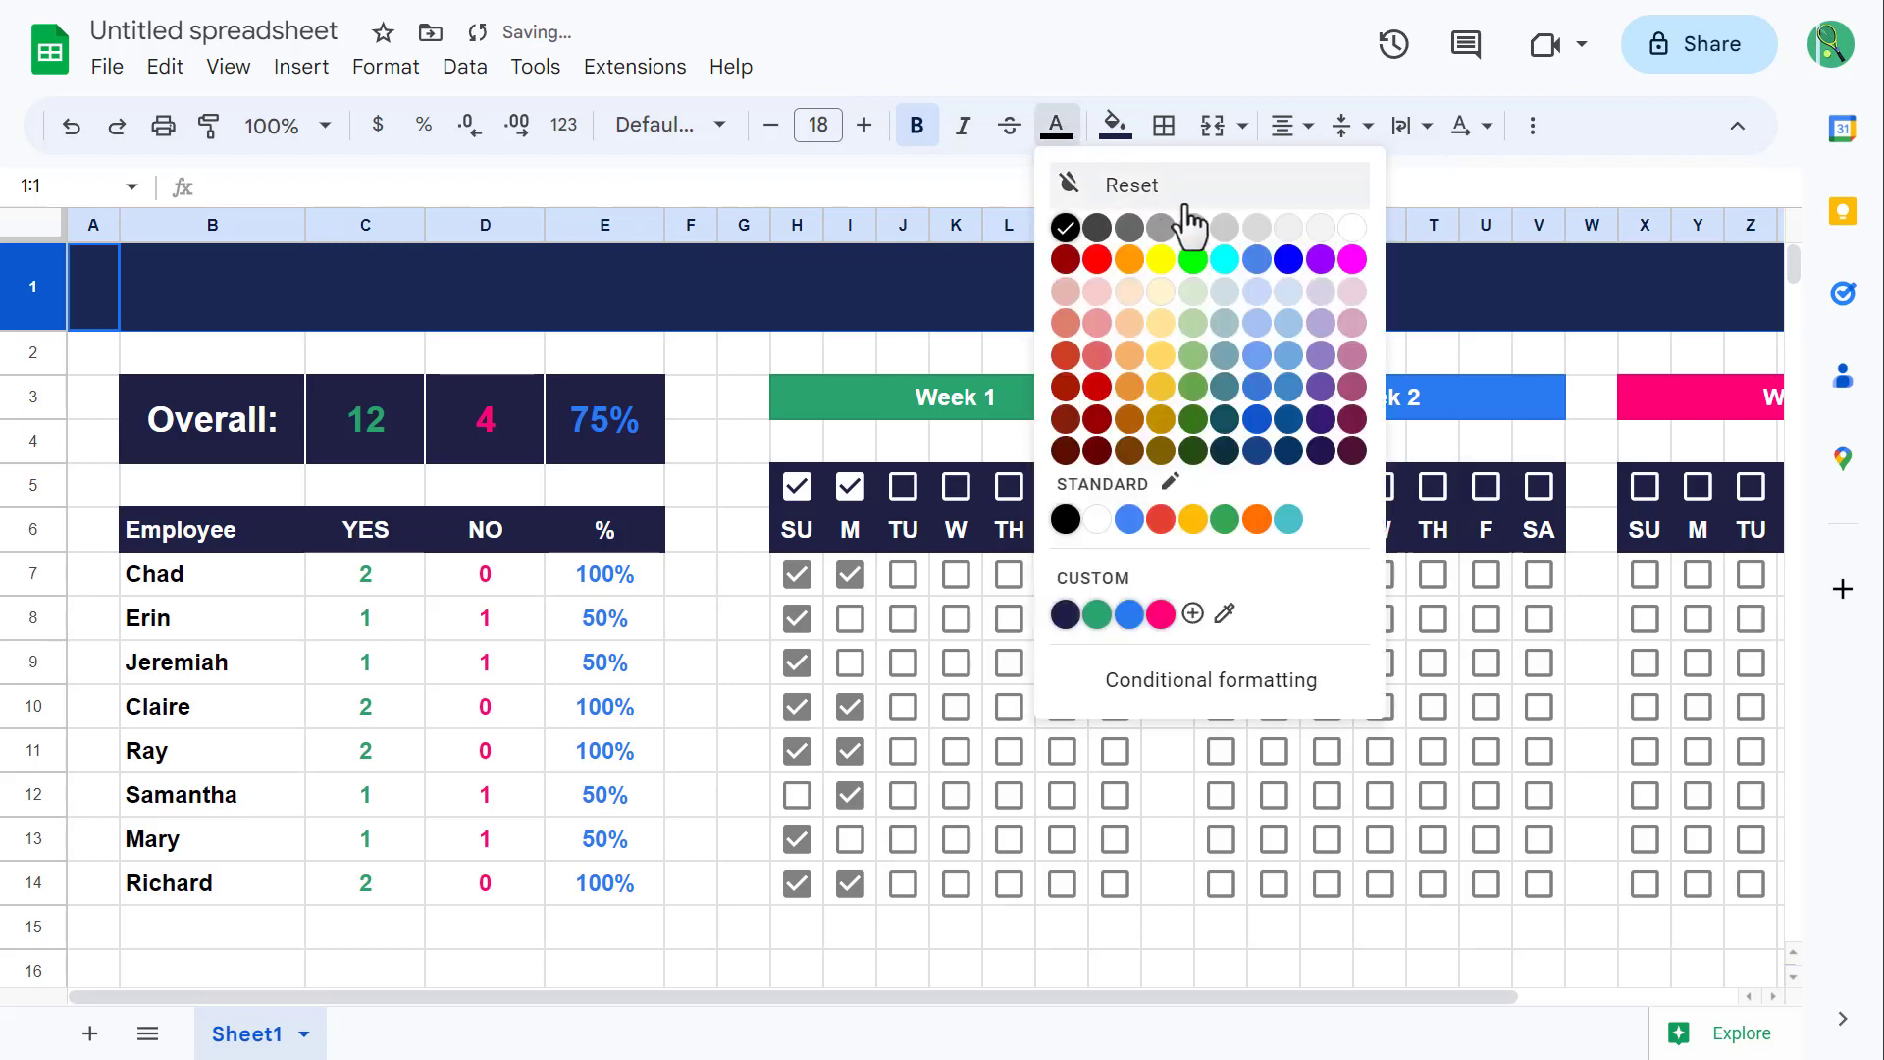
{"action": "left_click", "coordinate": [1353, 230]}
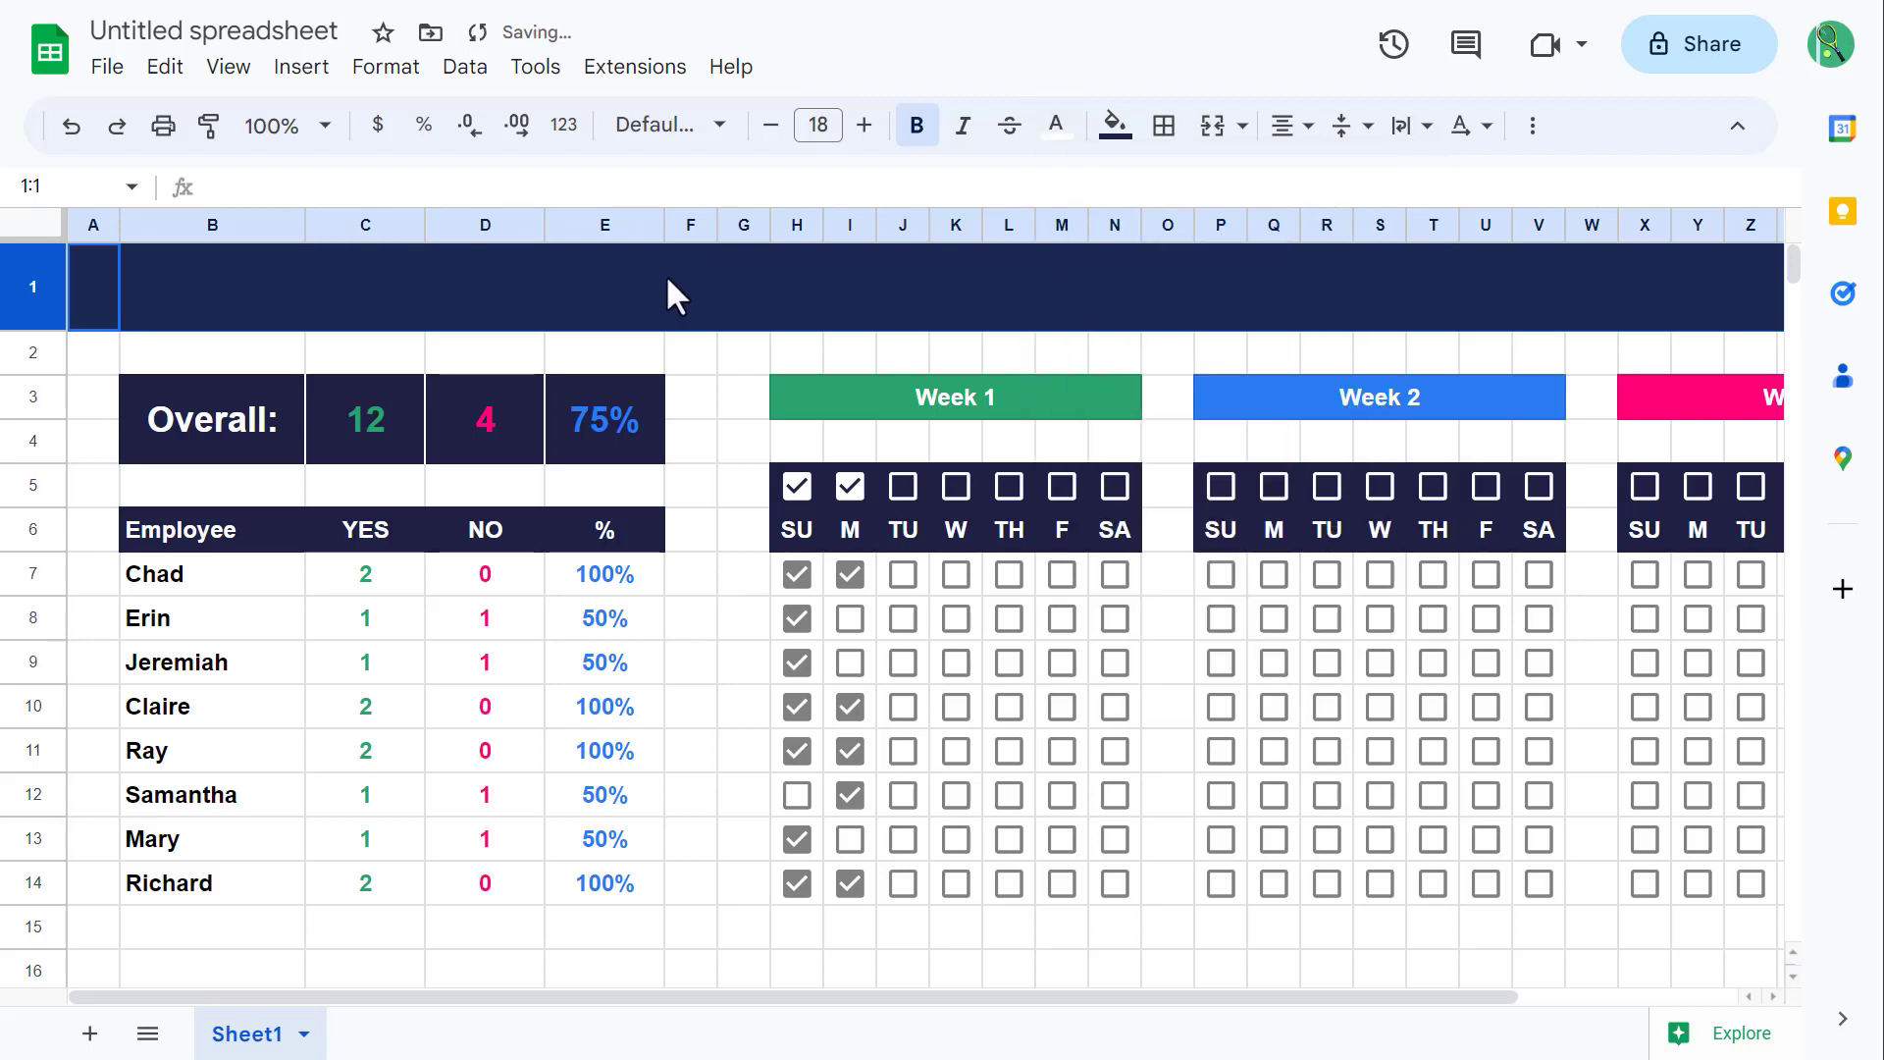
{"action": "left_click", "coordinate": [253, 273]}
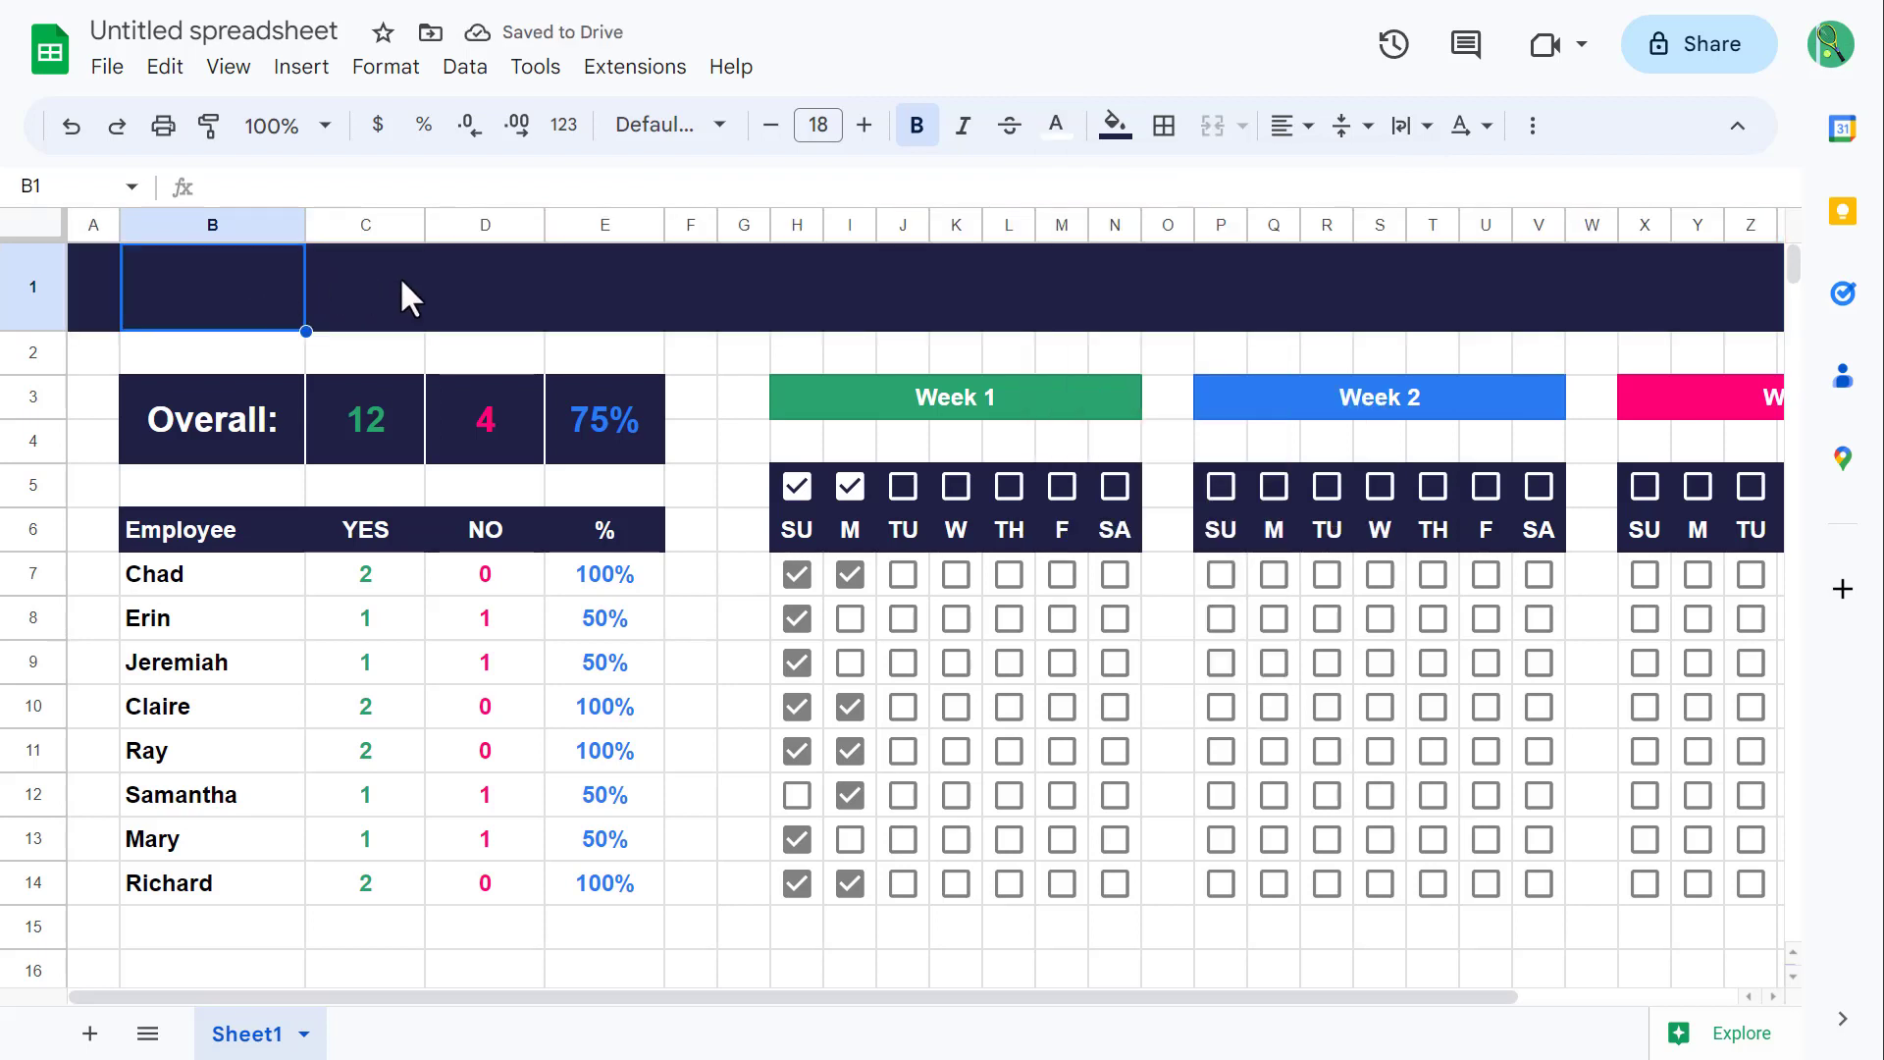
{"action": "type", "text": "Attendanc"}
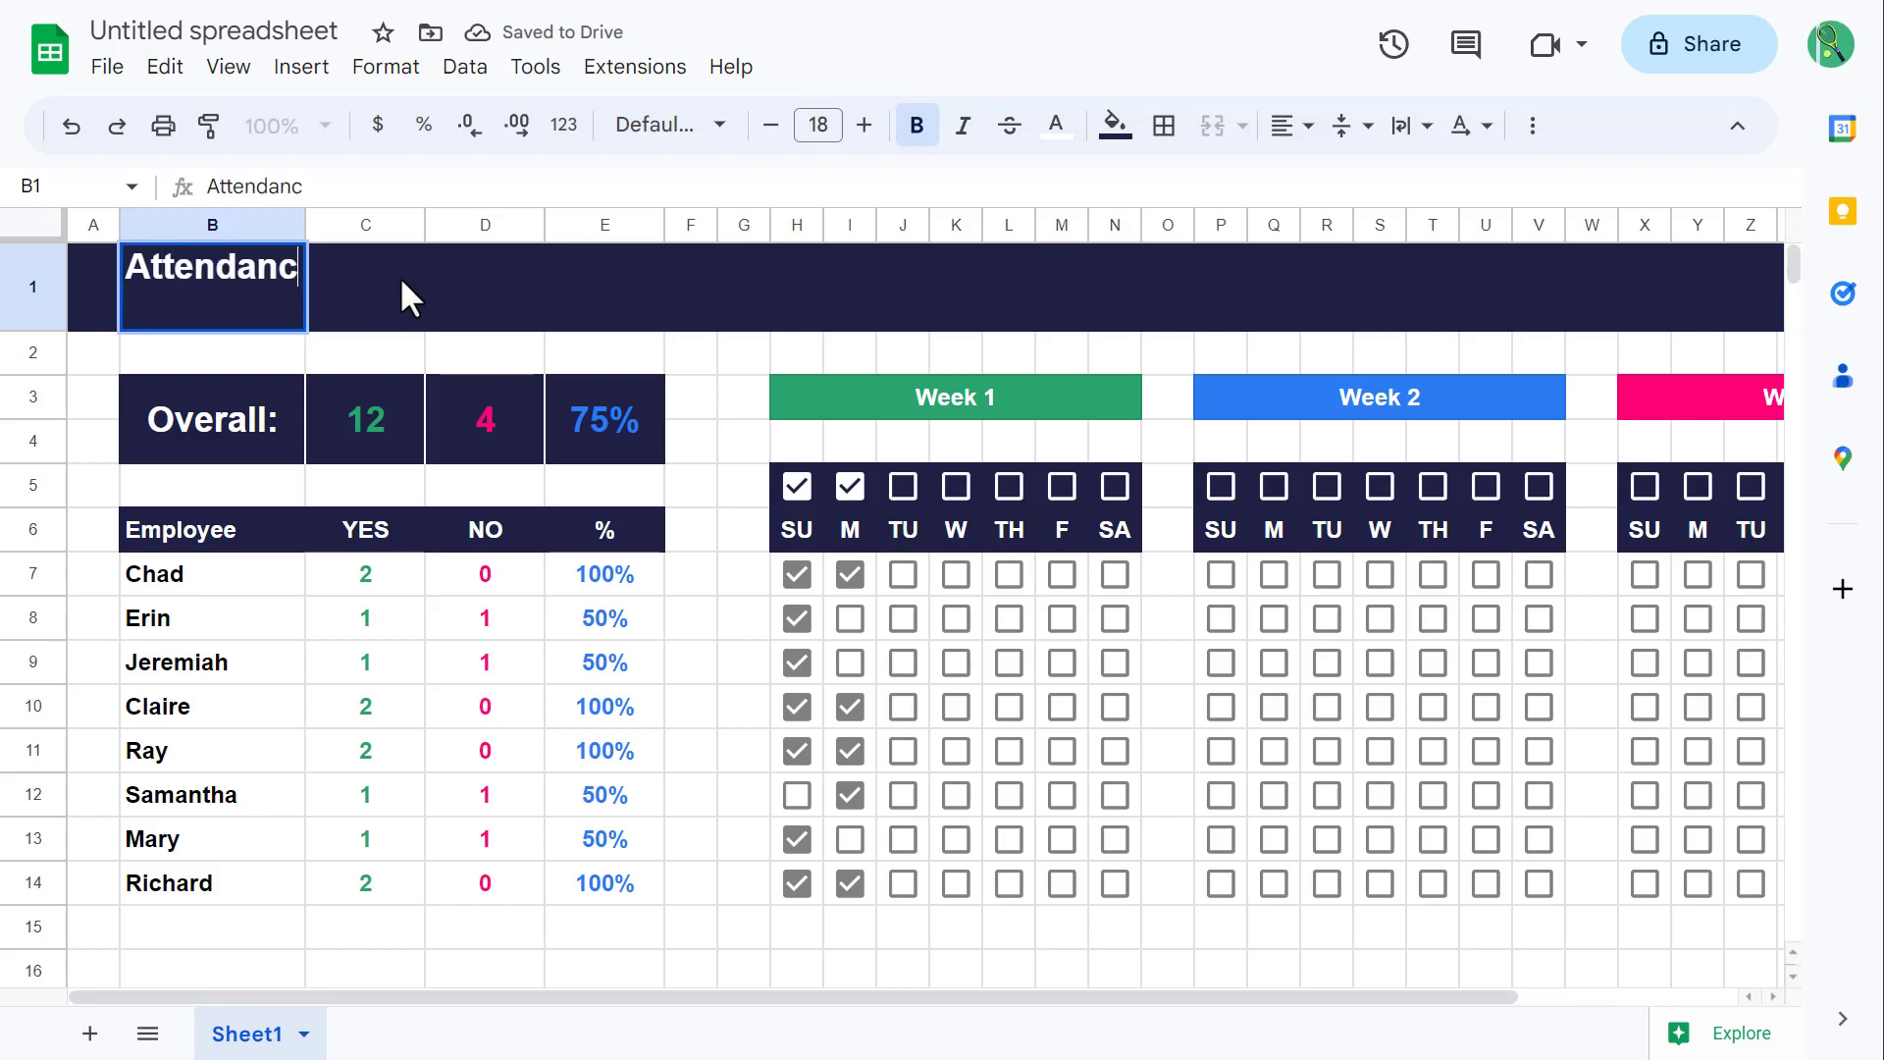
{"action": "type", "text": "e Tracker"}
{"action": "key", "text": "Return"}
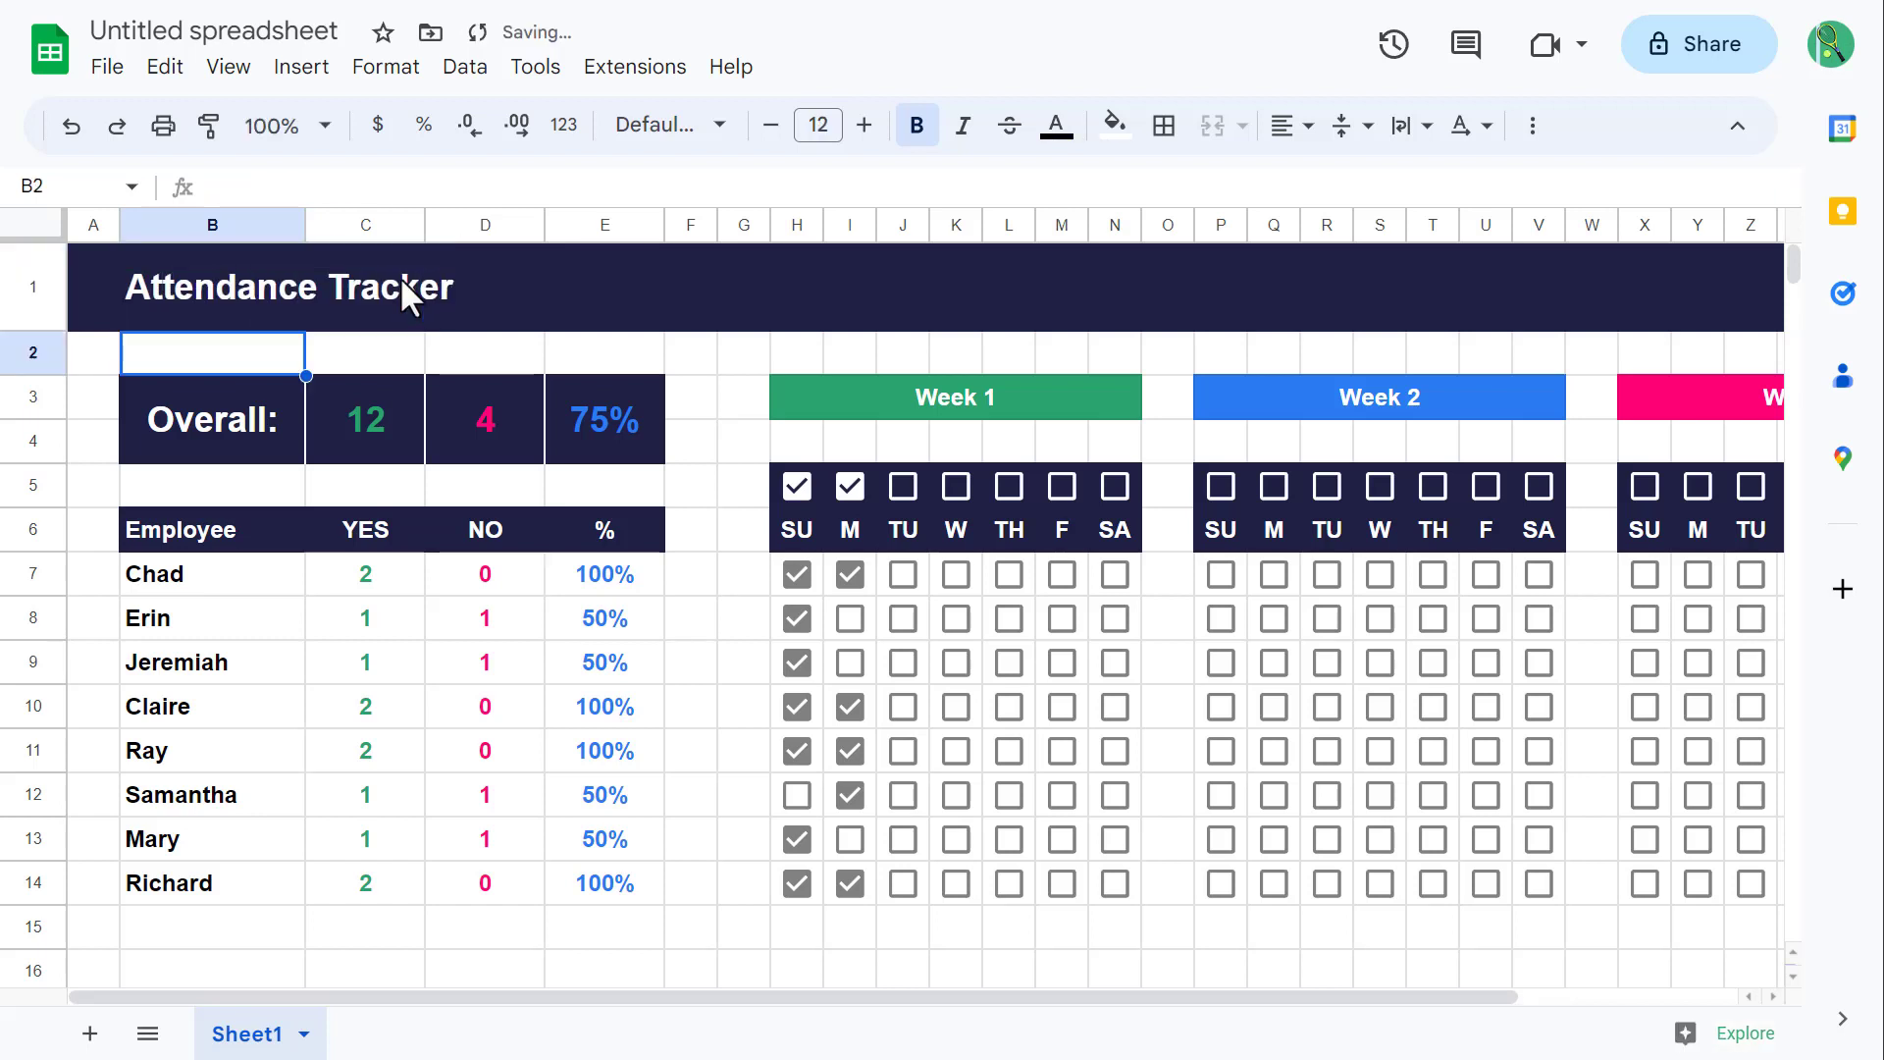
Step: Hide the sheet's gridlines via View > Show > Gridlines
{"action": "left_click", "coordinate": [243, 279]}
{"action": "left_click", "coordinate": [257, 67]}
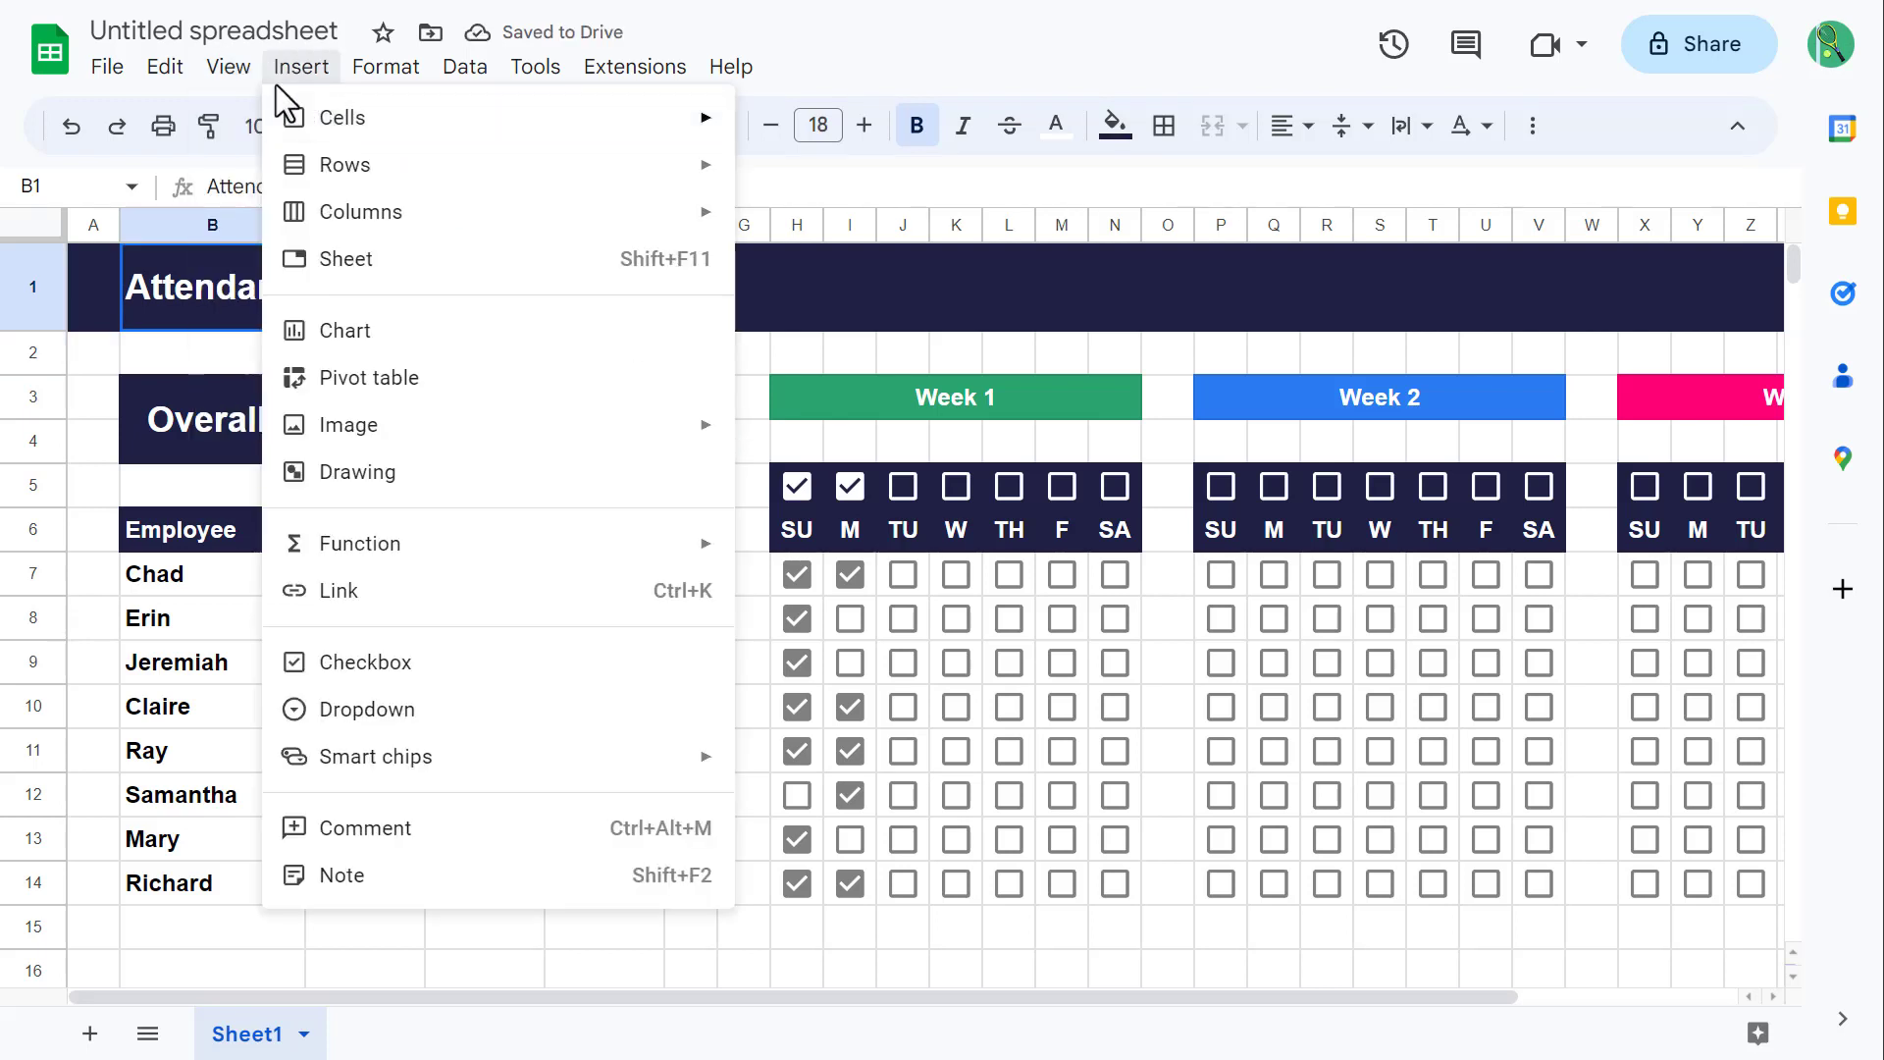
{"action": "mouse_move", "coordinate": [441, 122]}
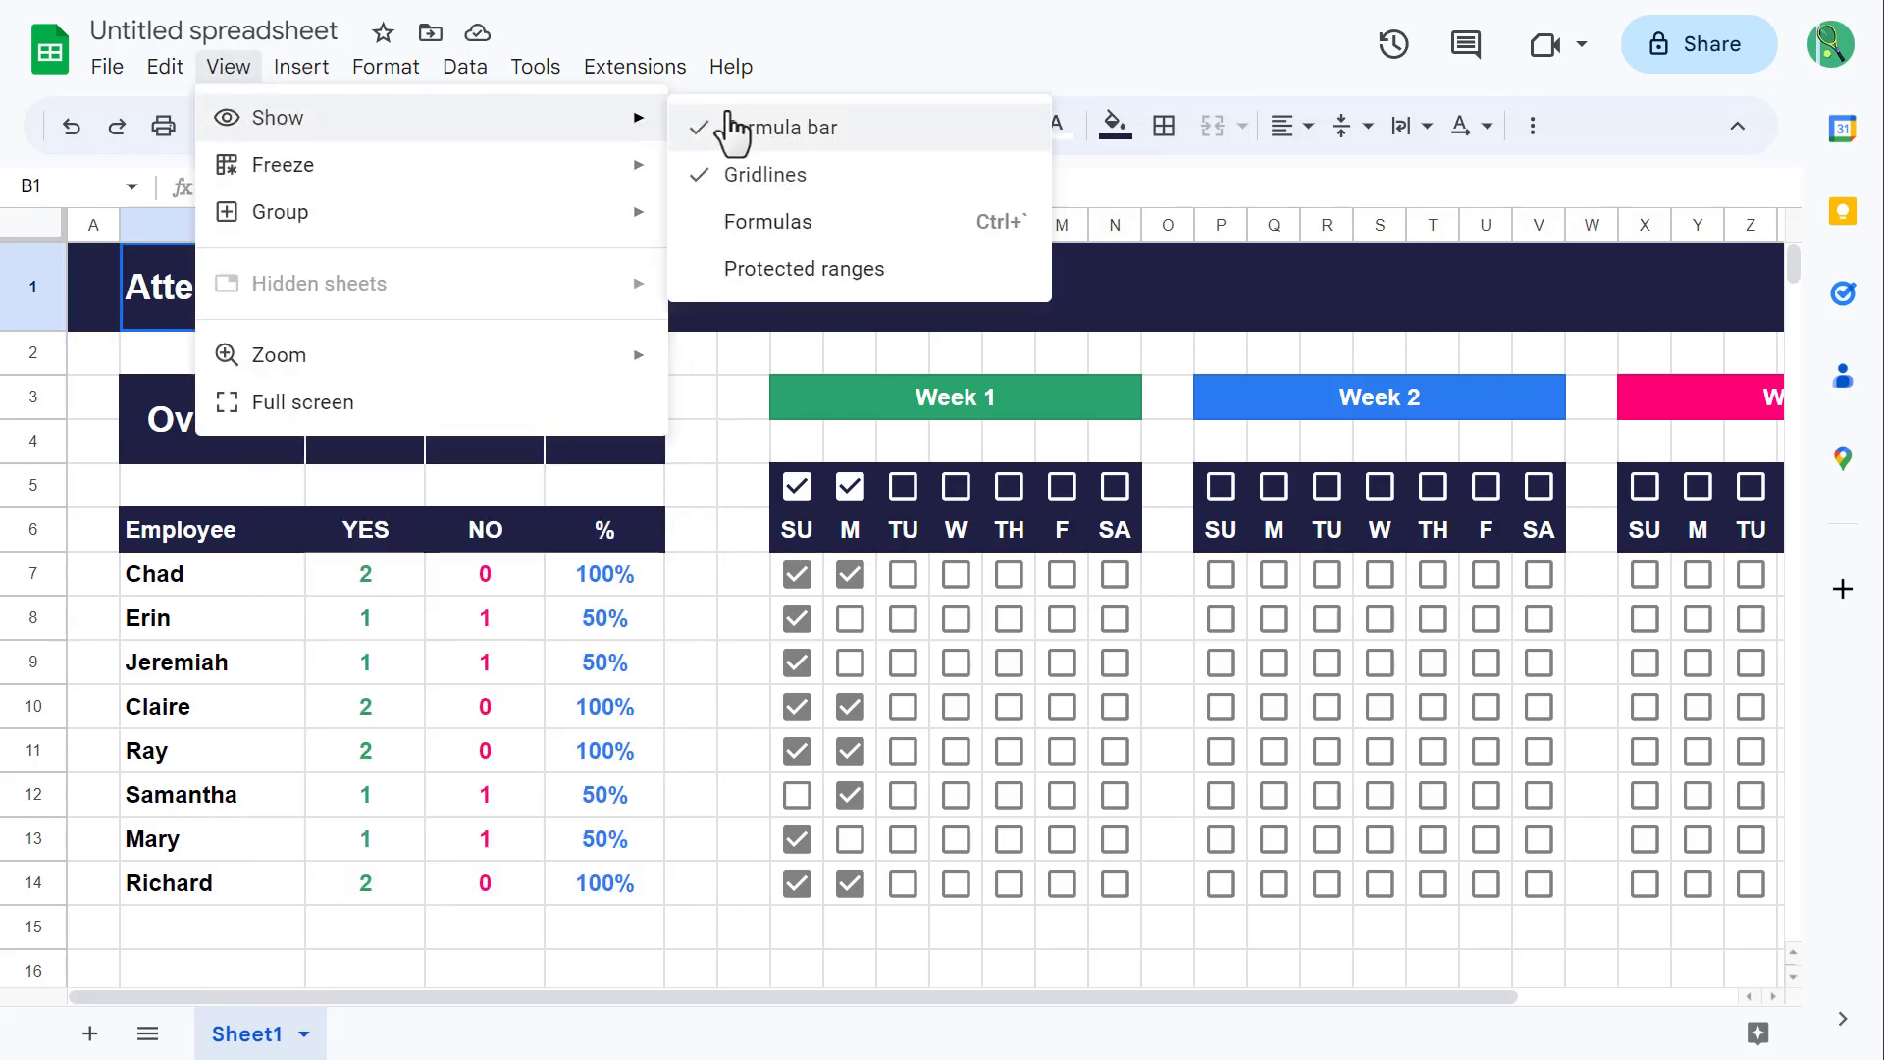
{"action": "left_click", "coordinate": [780, 181]}
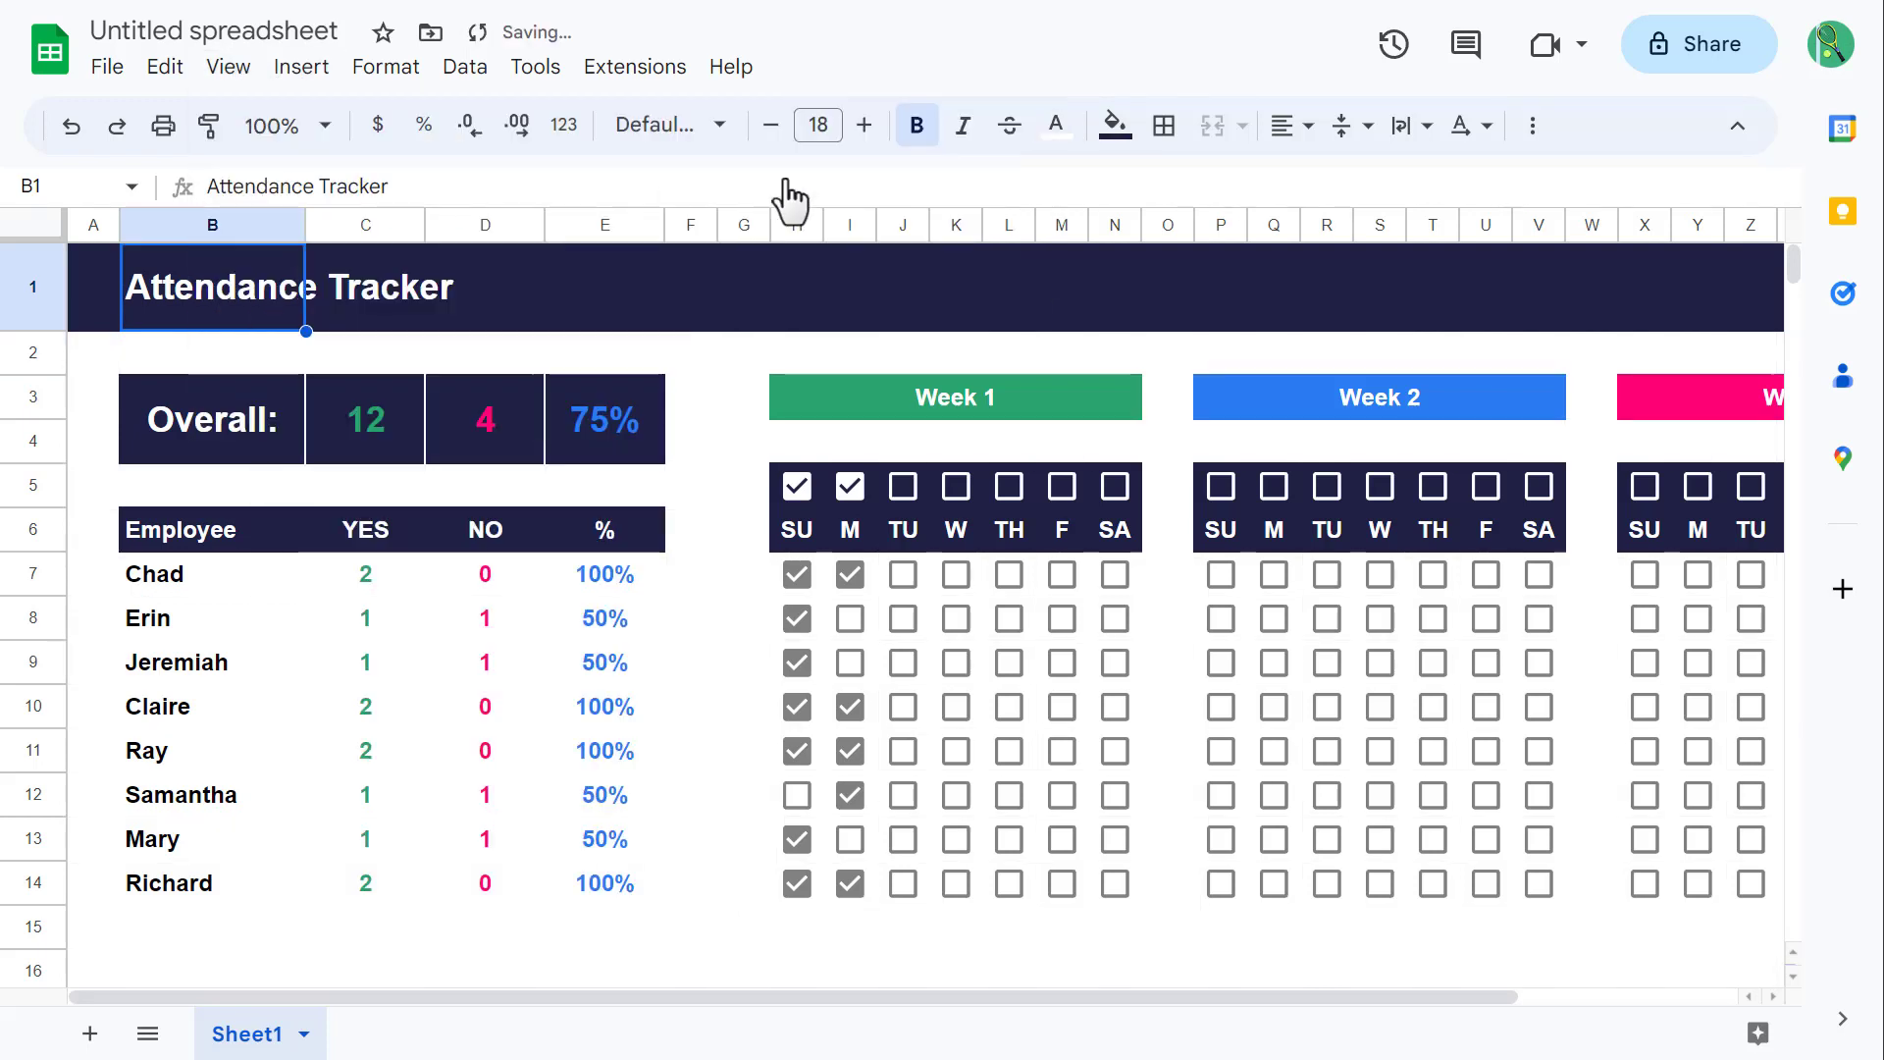
{"action": "left_click", "coordinate": [712, 359]}
Step: Zoom to 75% and add employees 'New 1' and 'New 2' in B15:B16
{"action": "left_click", "coordinate": [314, 125]}
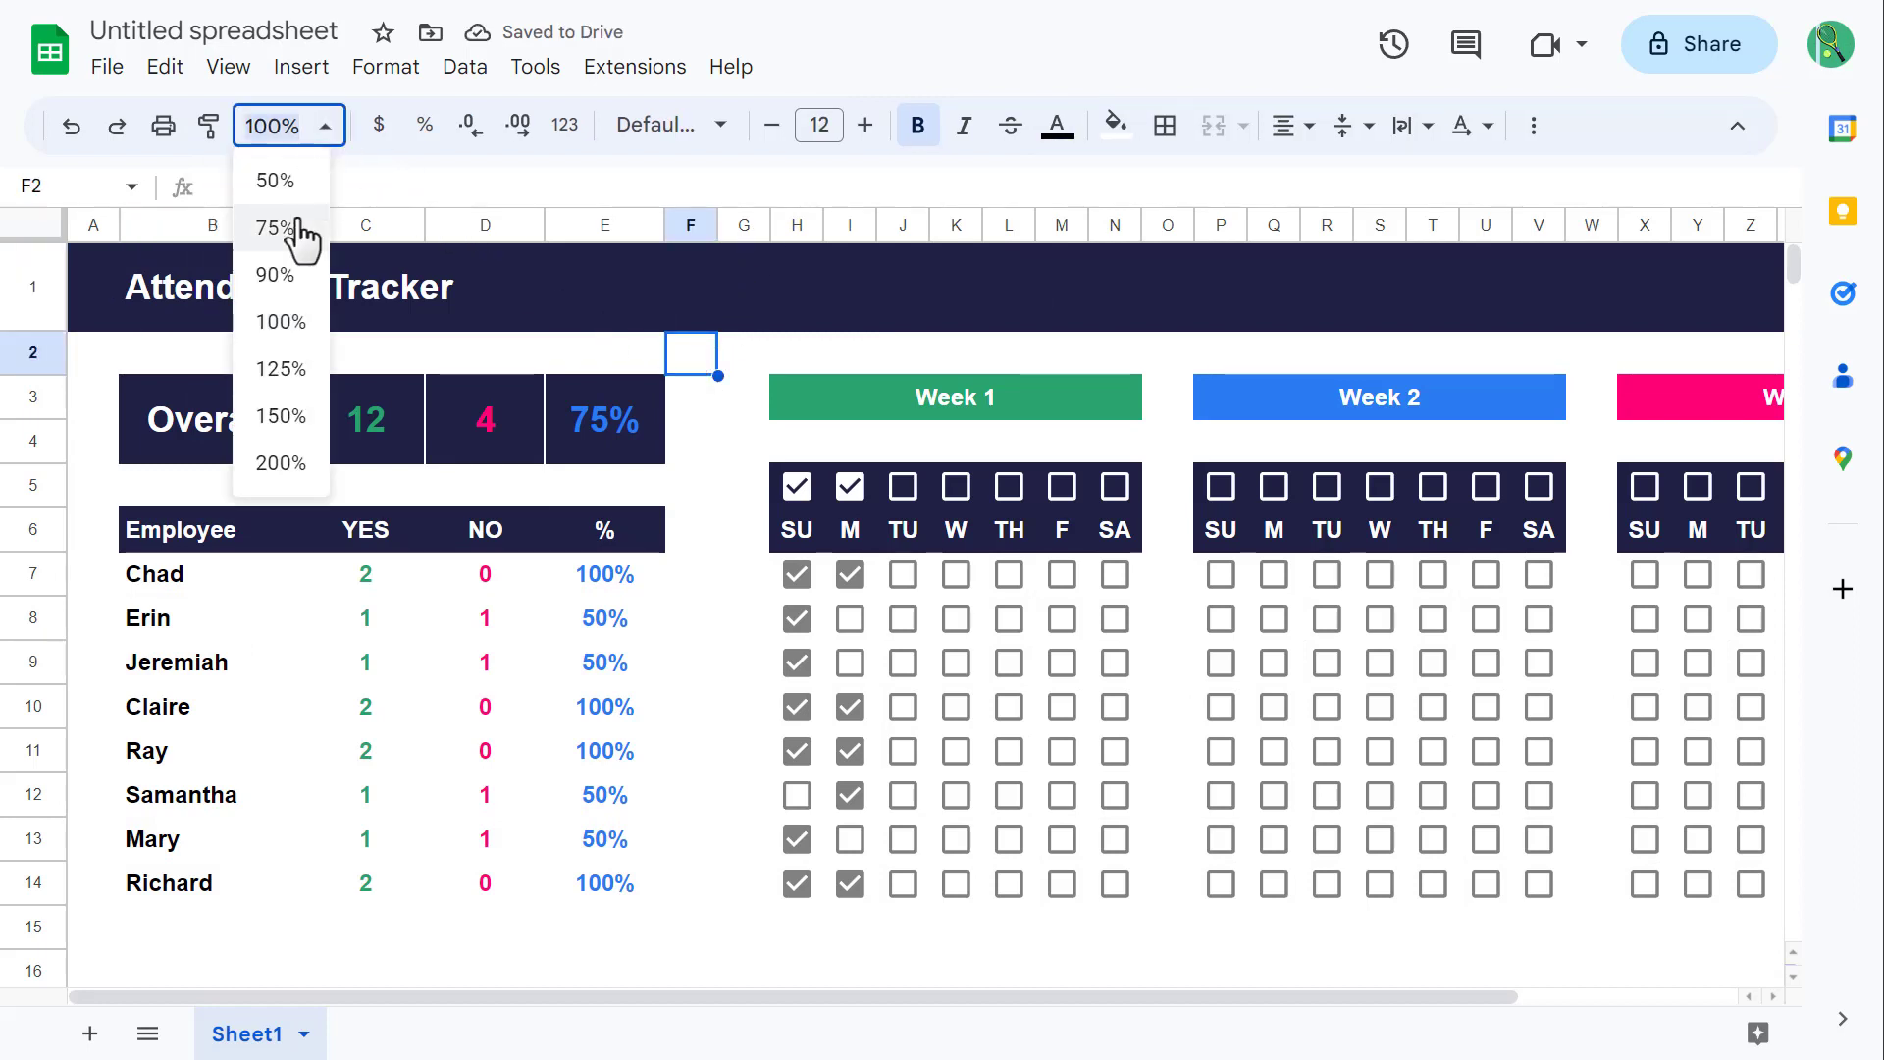
{"action": "left_click", "coordinate": [293, 234]}
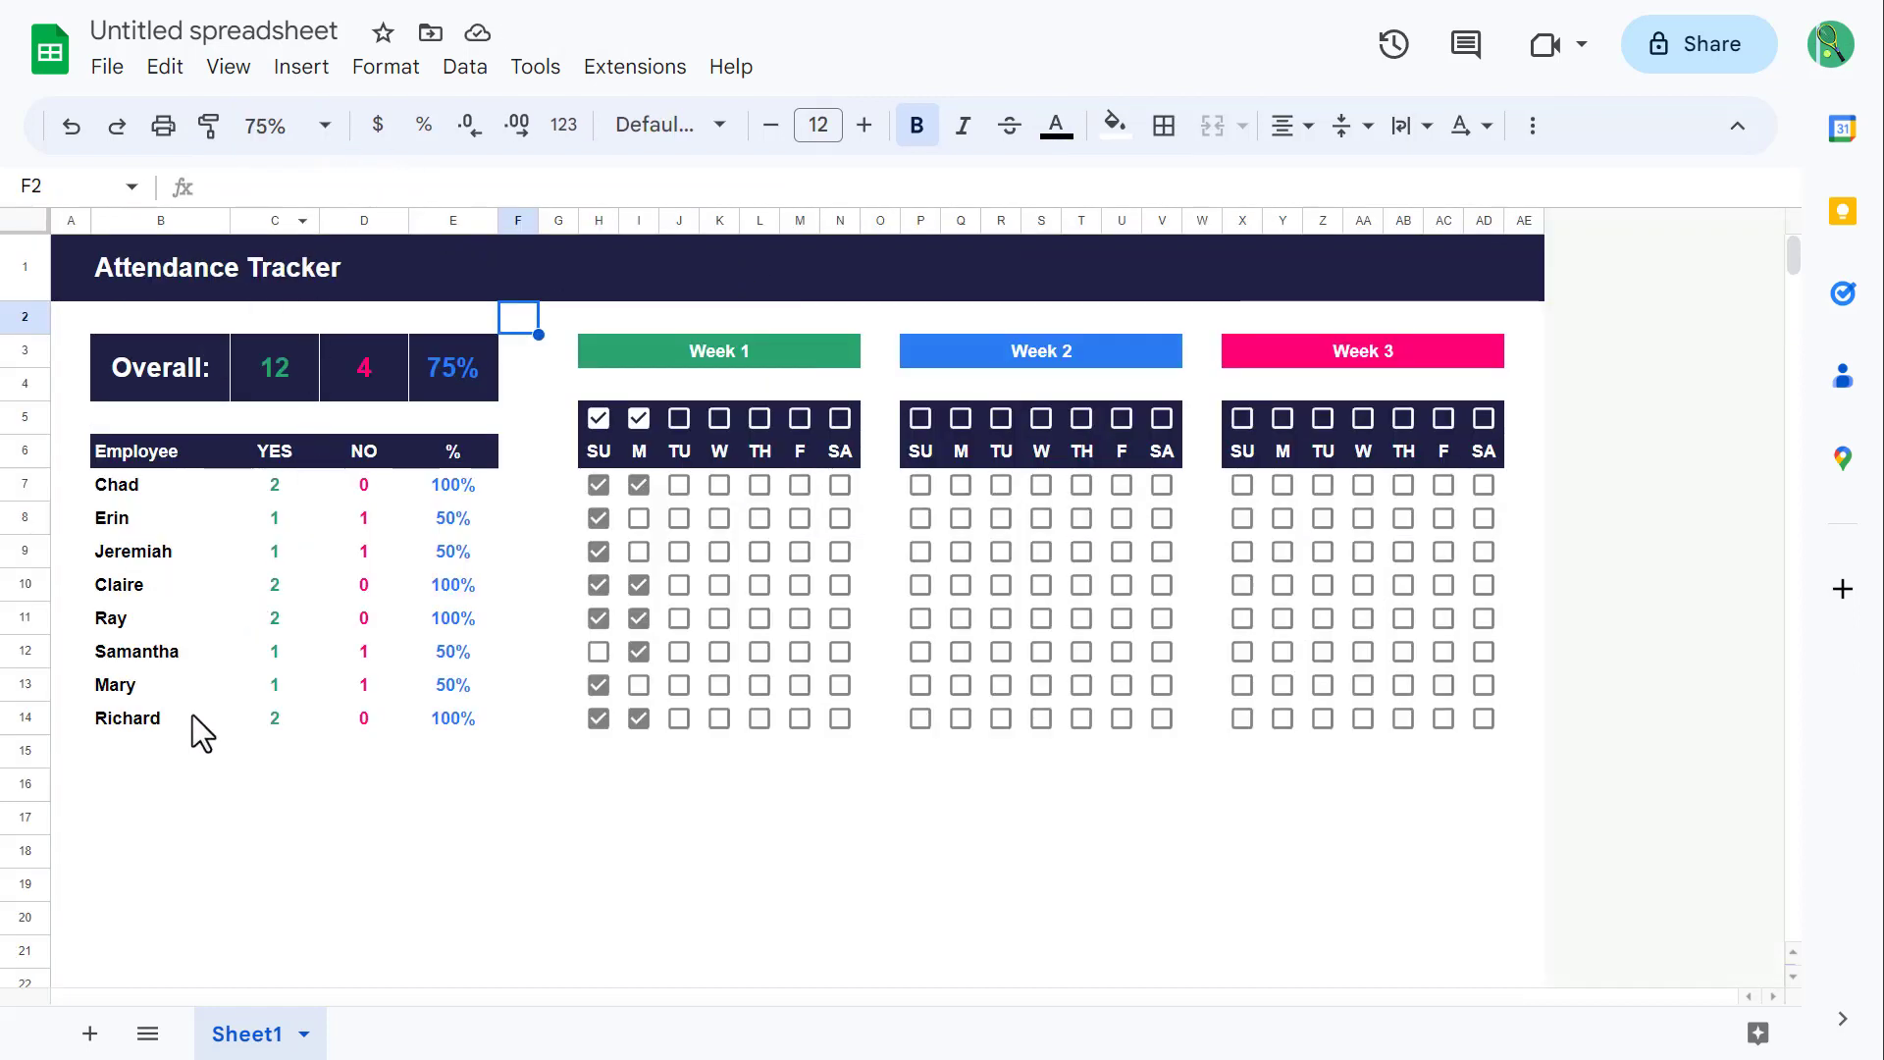
{"action": "left_click", "coordinate": [141, 758]}
{"action": "type", "text": "New 1"}
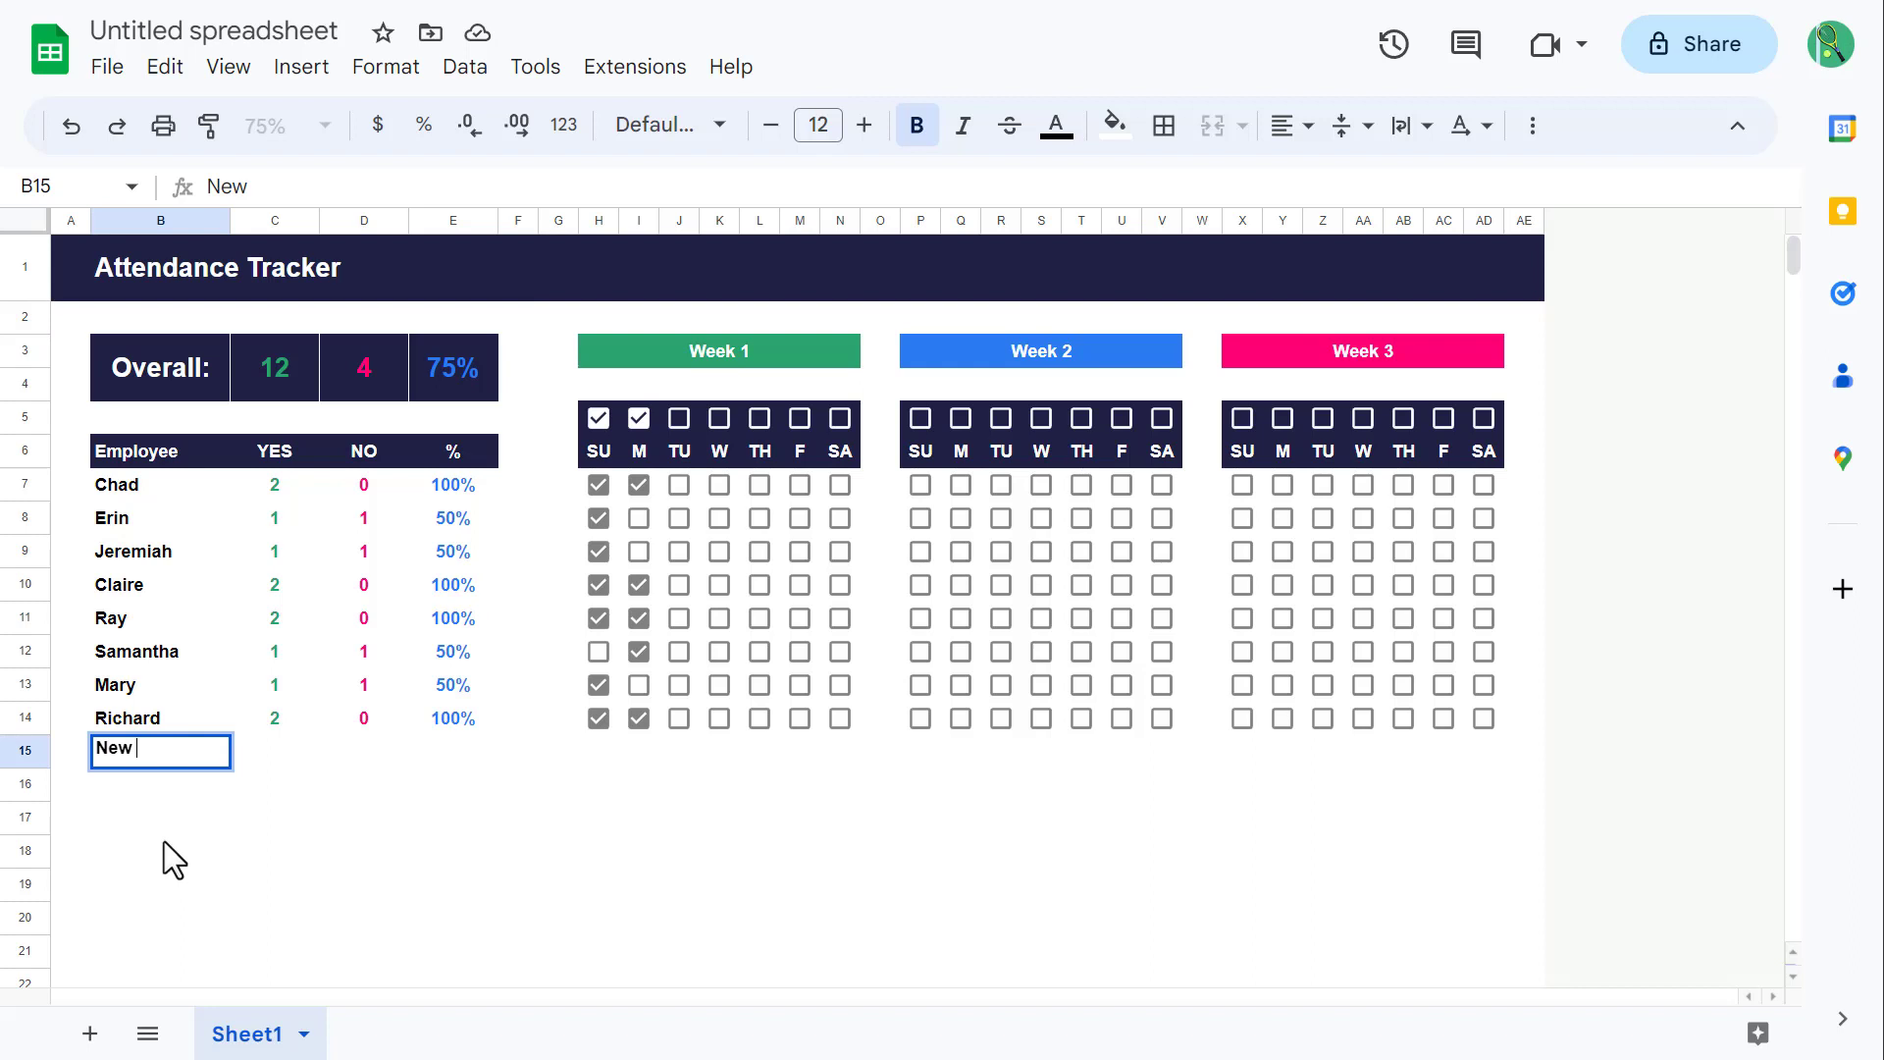
{"action": "key", "text": "Return"}
{"action": "type", "text": "New 2"}
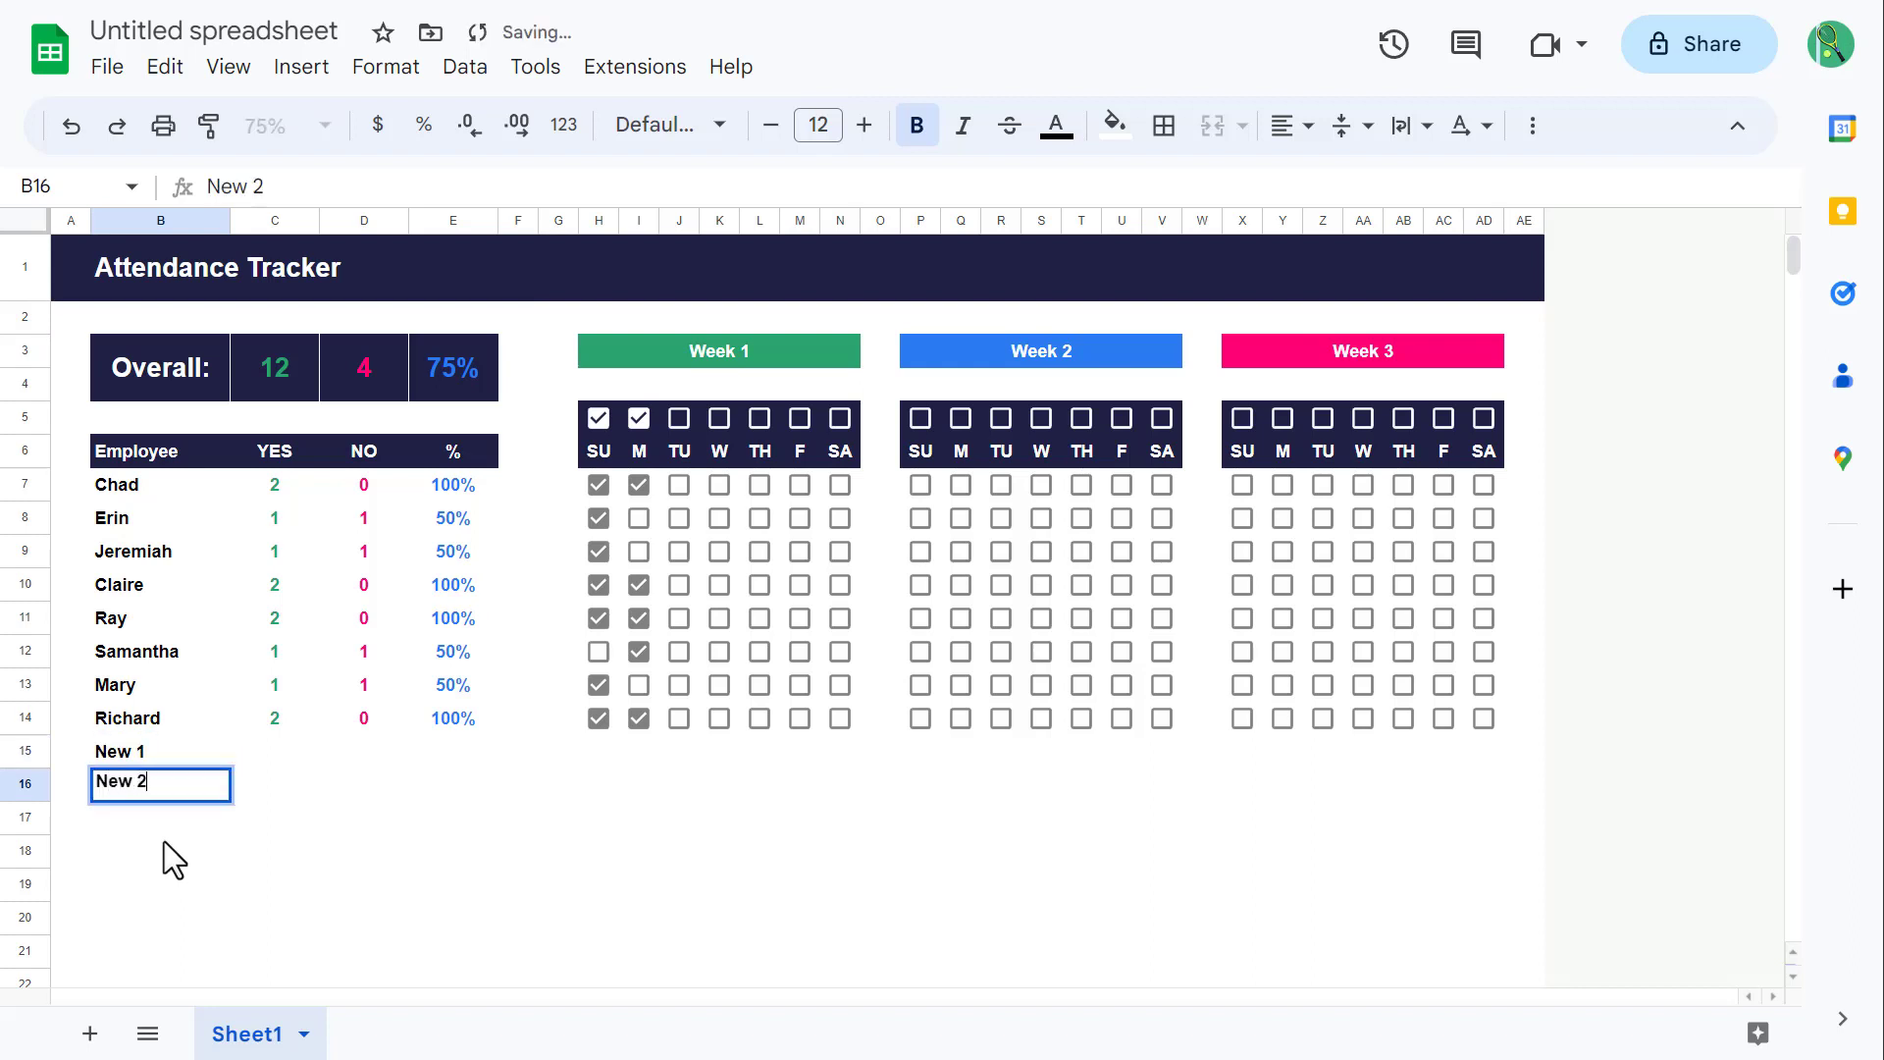
{"action": "key", "text": "Return"}
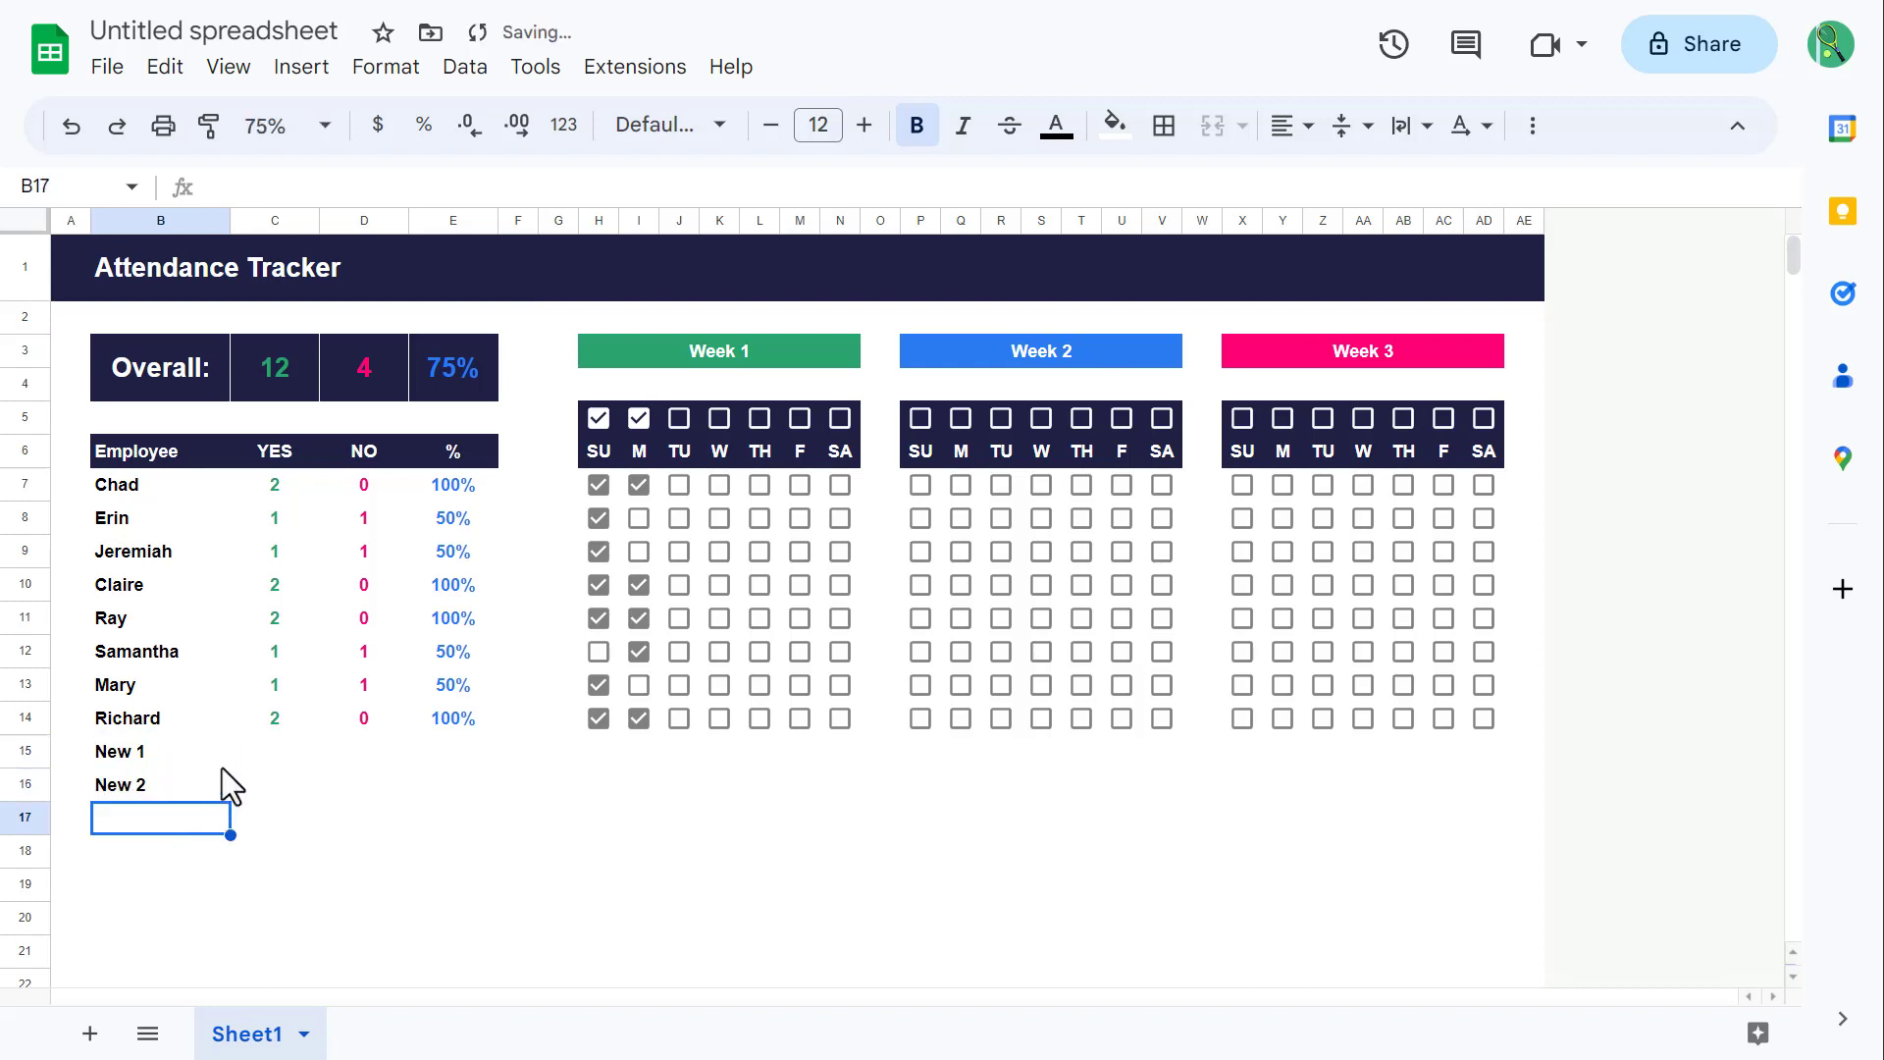
Step: Copy row 14's count formulas and checkboxes down to rows 15–16
{"action": "left_click_drag", "start_coordinate": [256, 717], "coordinate": [1483, 721]}
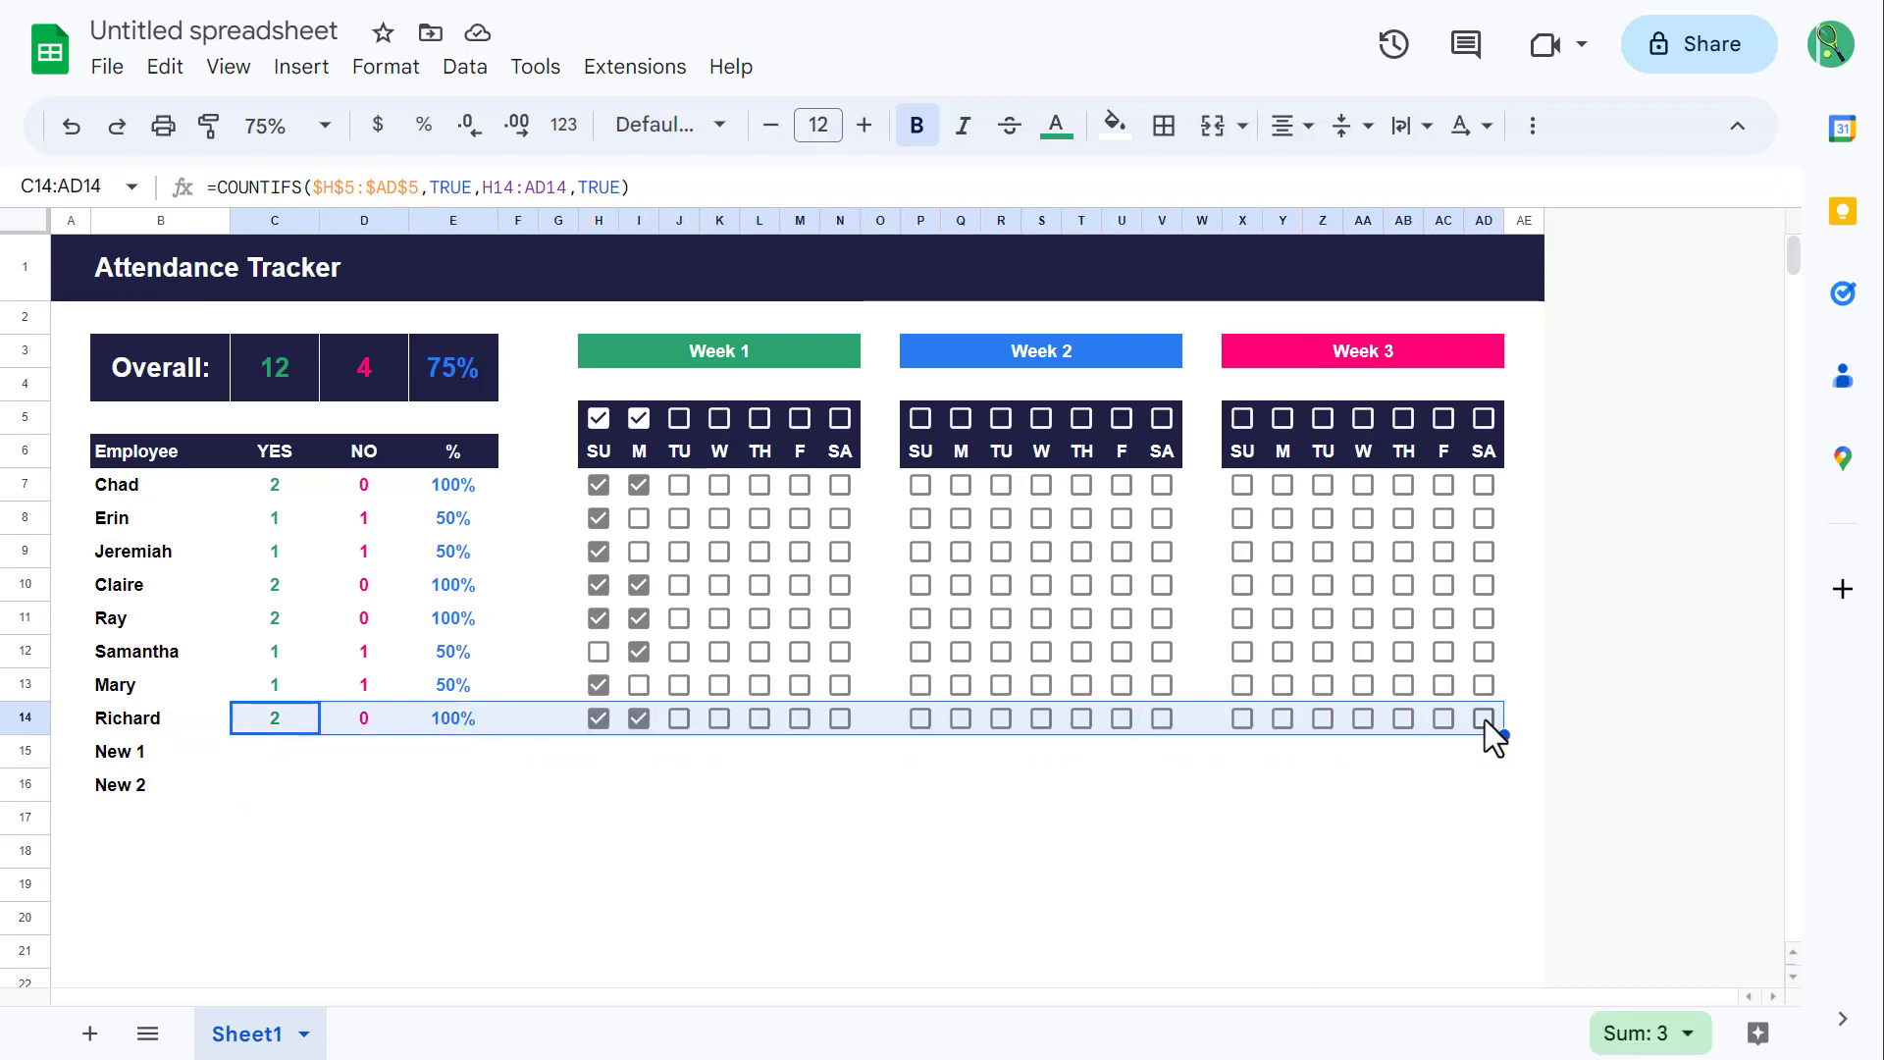
{"action": "left_click_drag", "start_coordinate": [1506, 735], "coordinate": [1506, 783]}
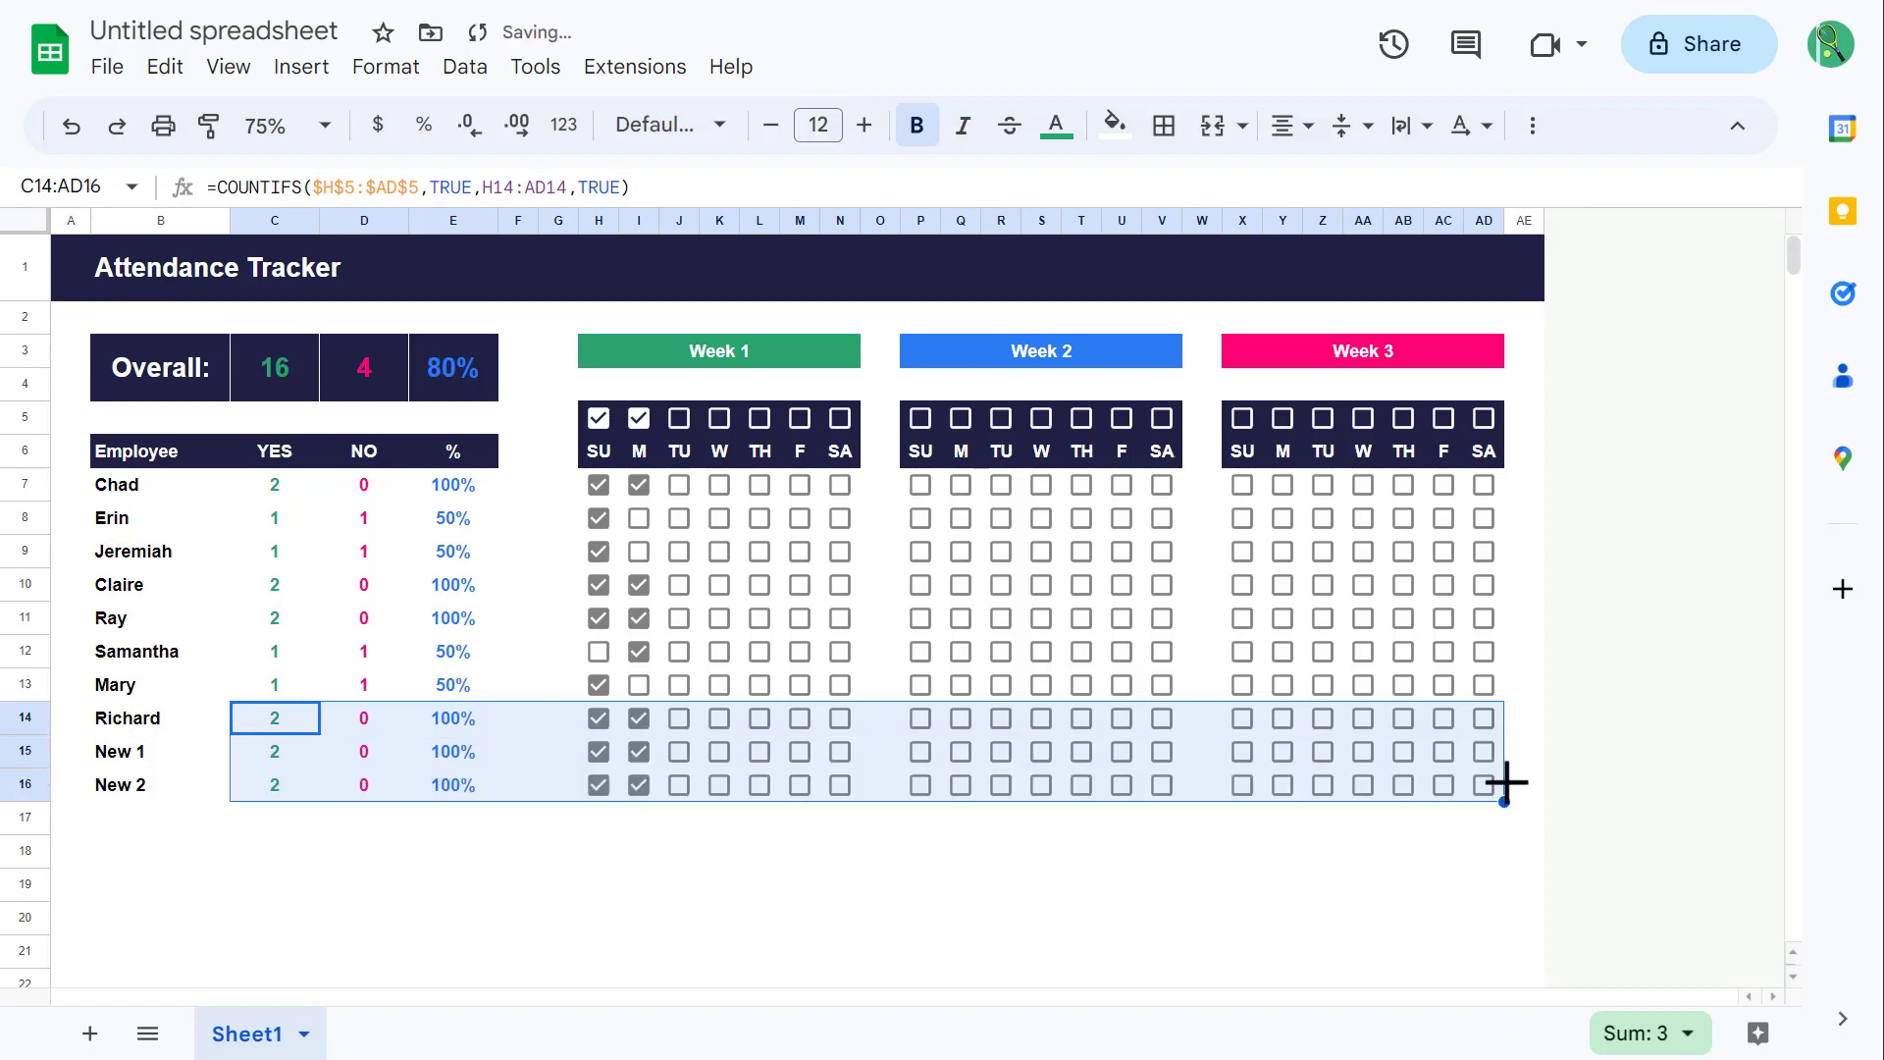
{"action": "left_click", "coordinate": [589, 846]}
Step: Adjust Week 1 checkboxes so New 1 shows 100% and New 2 shows 50%
{"action": "left_click", "coordinate": [598, 752]}
{"action": "left_click", "coordinate": [641, 752]}
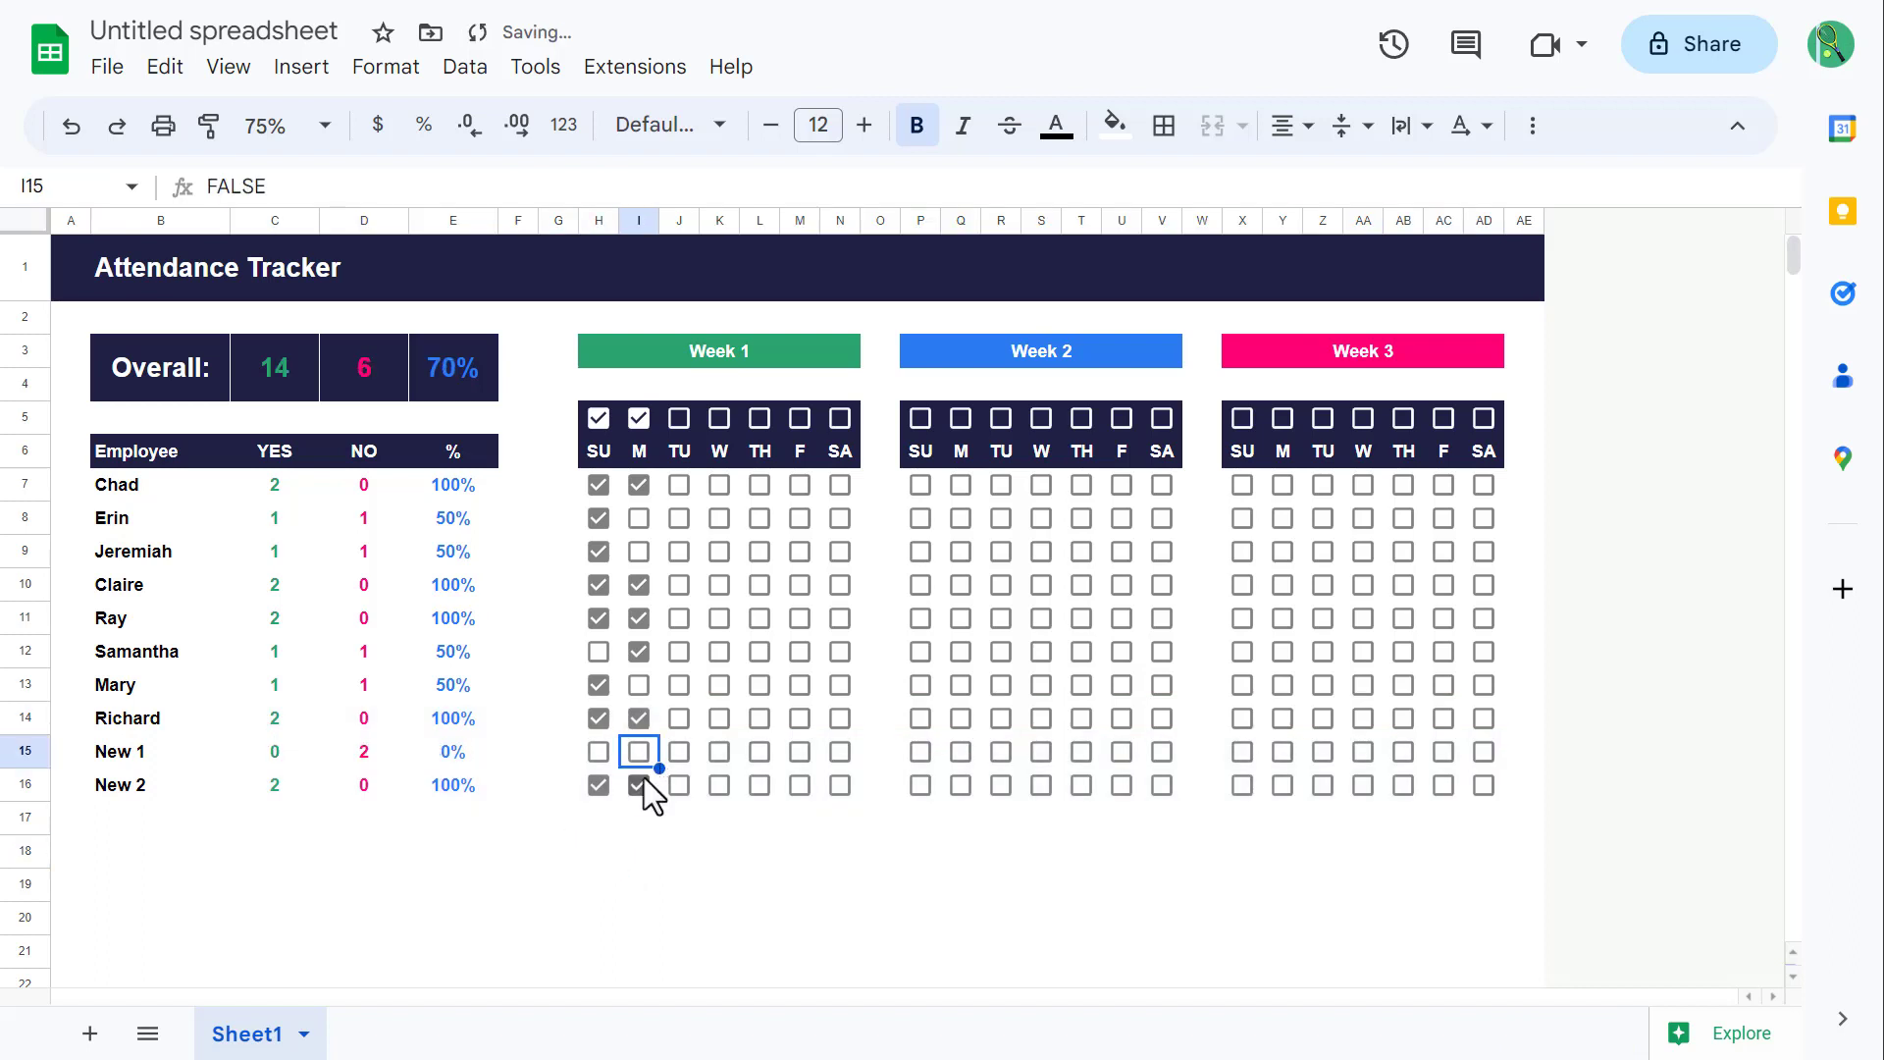
{"action": "left_click", "coordinate": [636, 785]}
{"action": "left_click", "coordinate": [635, 754]}
{"action": "left_click", "coordinate": [600, 752]}
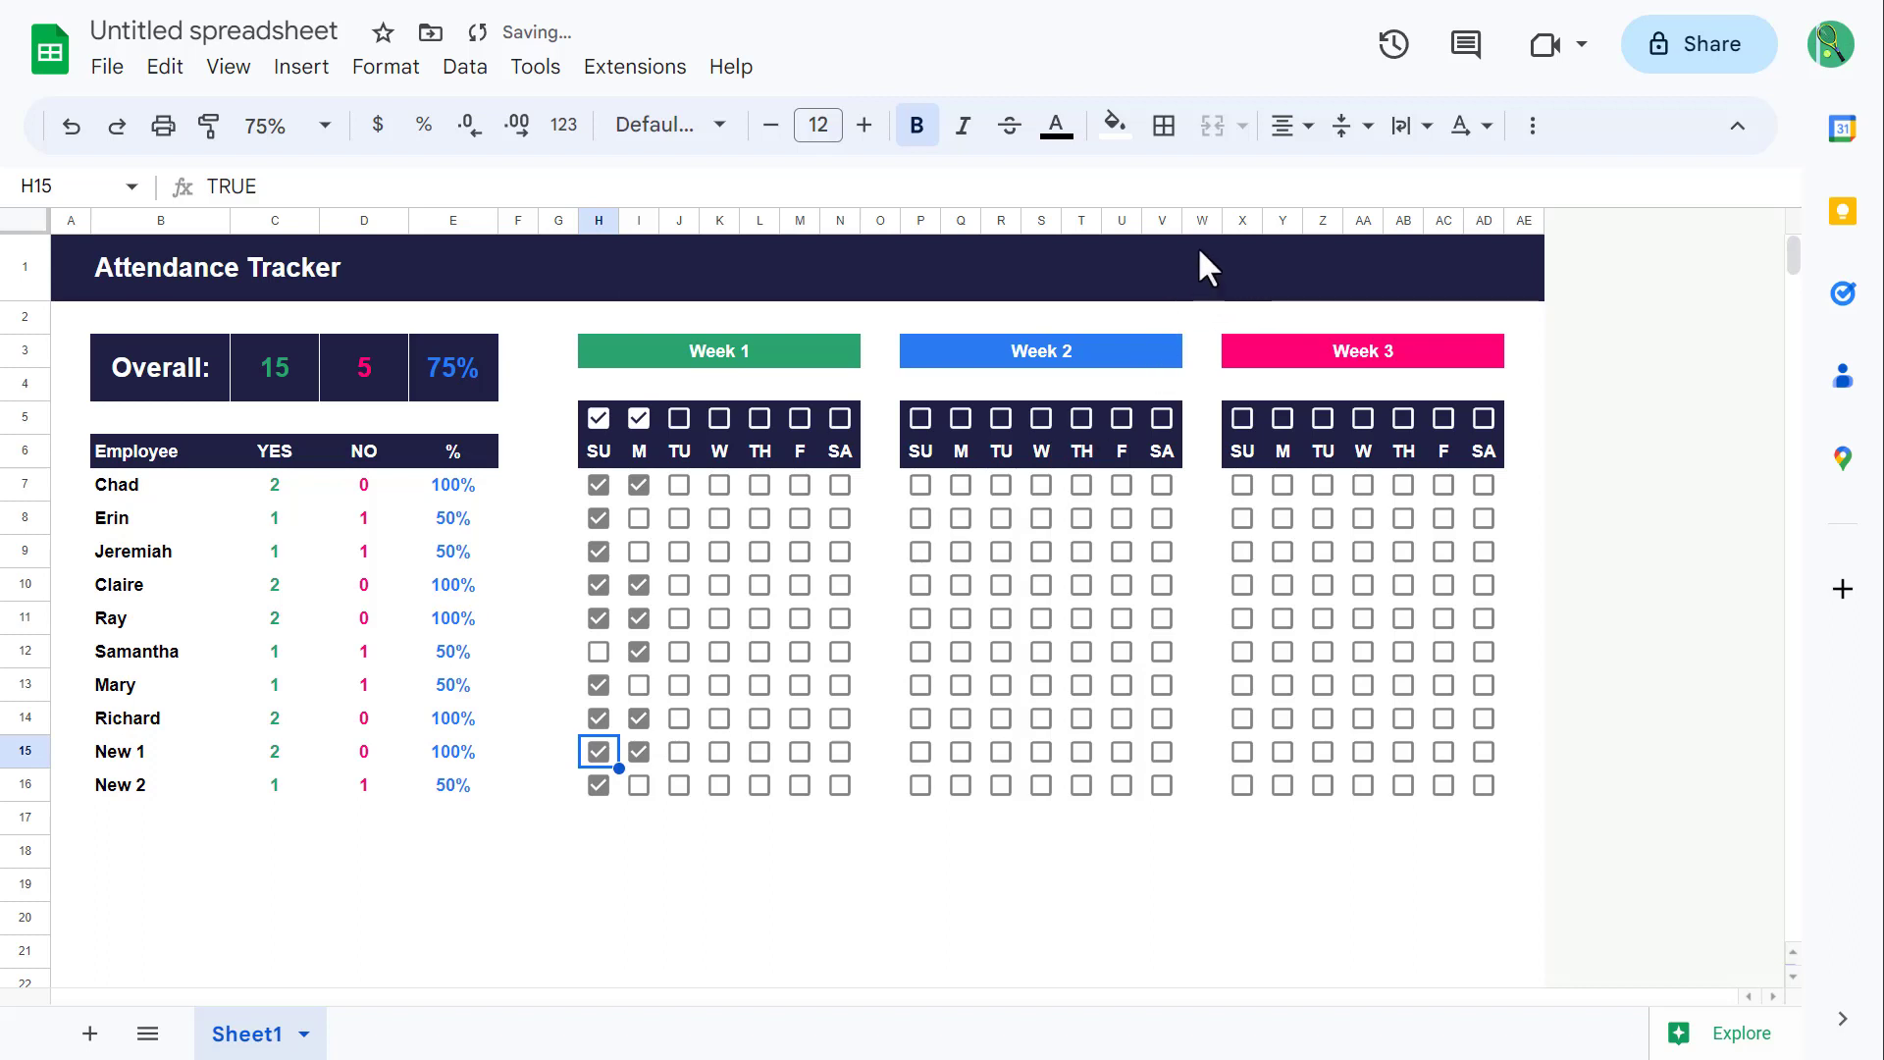
Step: Insert 8 columns before Week 3 and paste a copy of the Week 3 block at X3
{"action": "left_click_drag", "start_coordinate": [1202, 220], "coordinate": [1483, 218]}
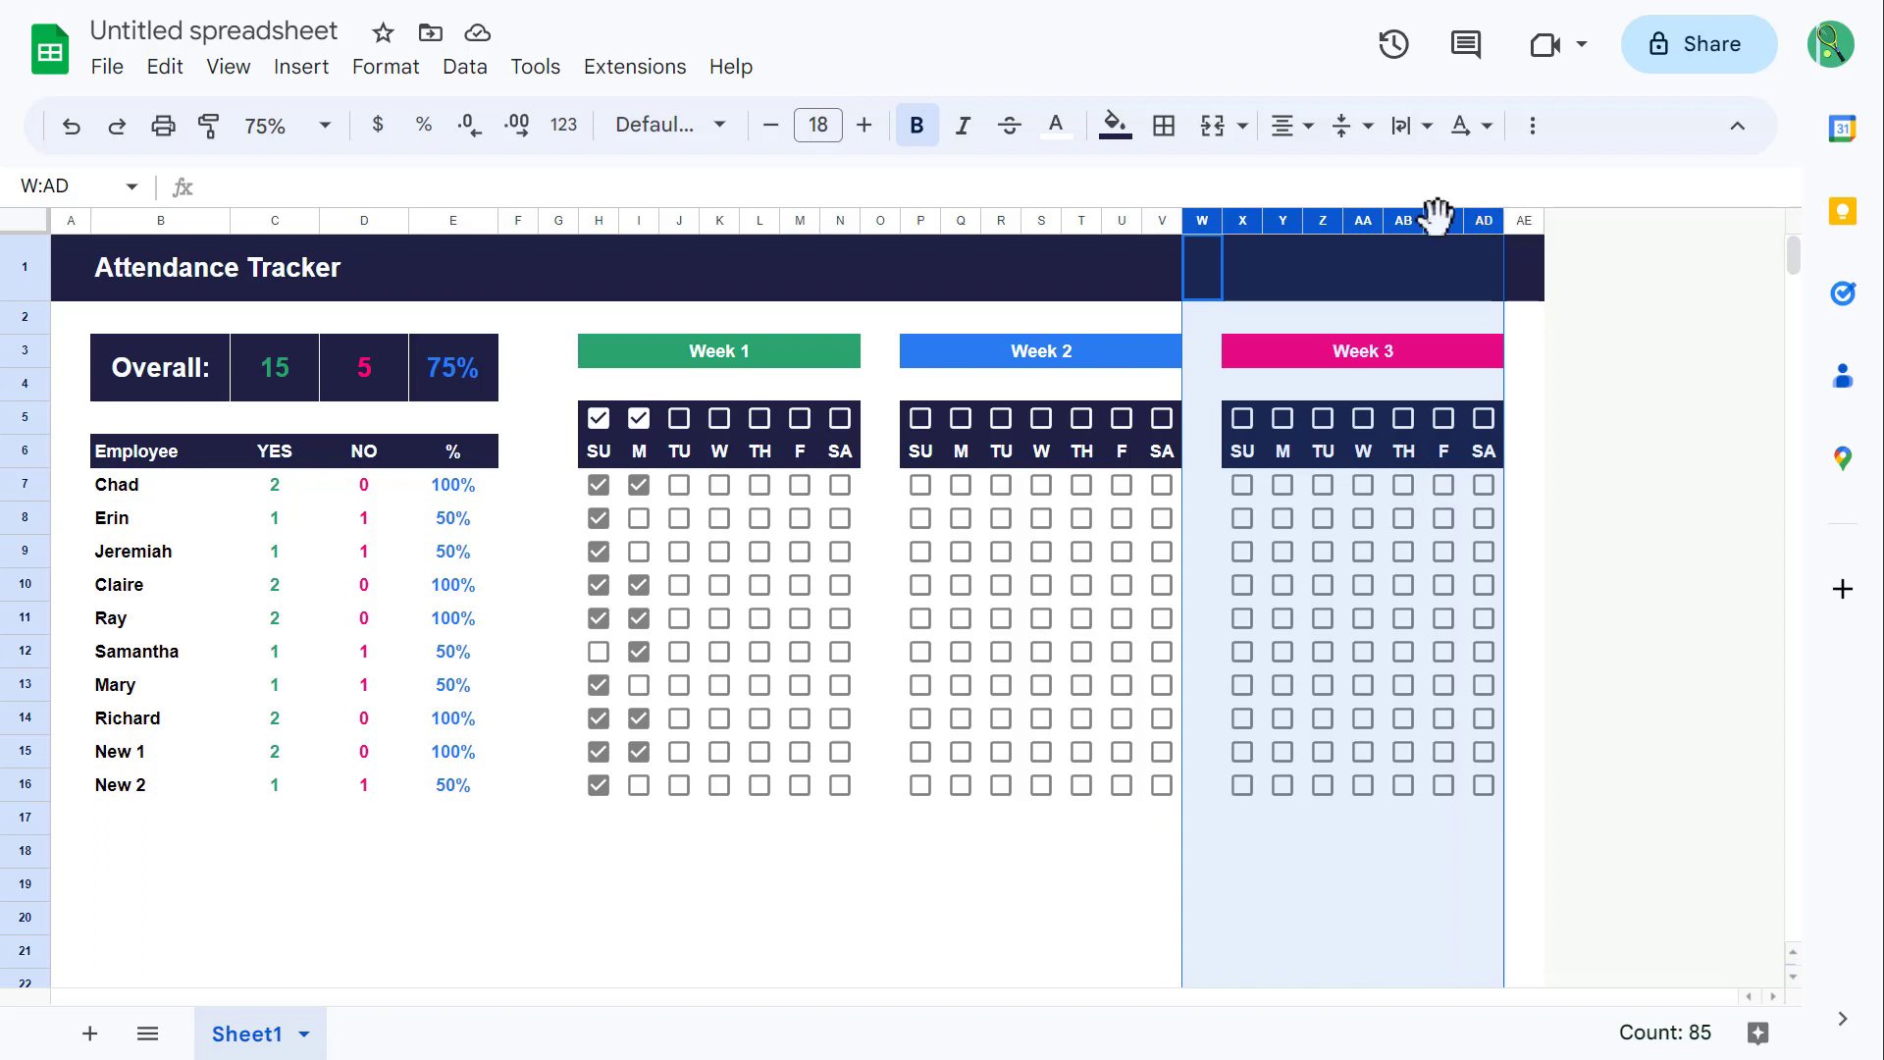
{"action": "right_click", "coordinate": [1437, 216]}
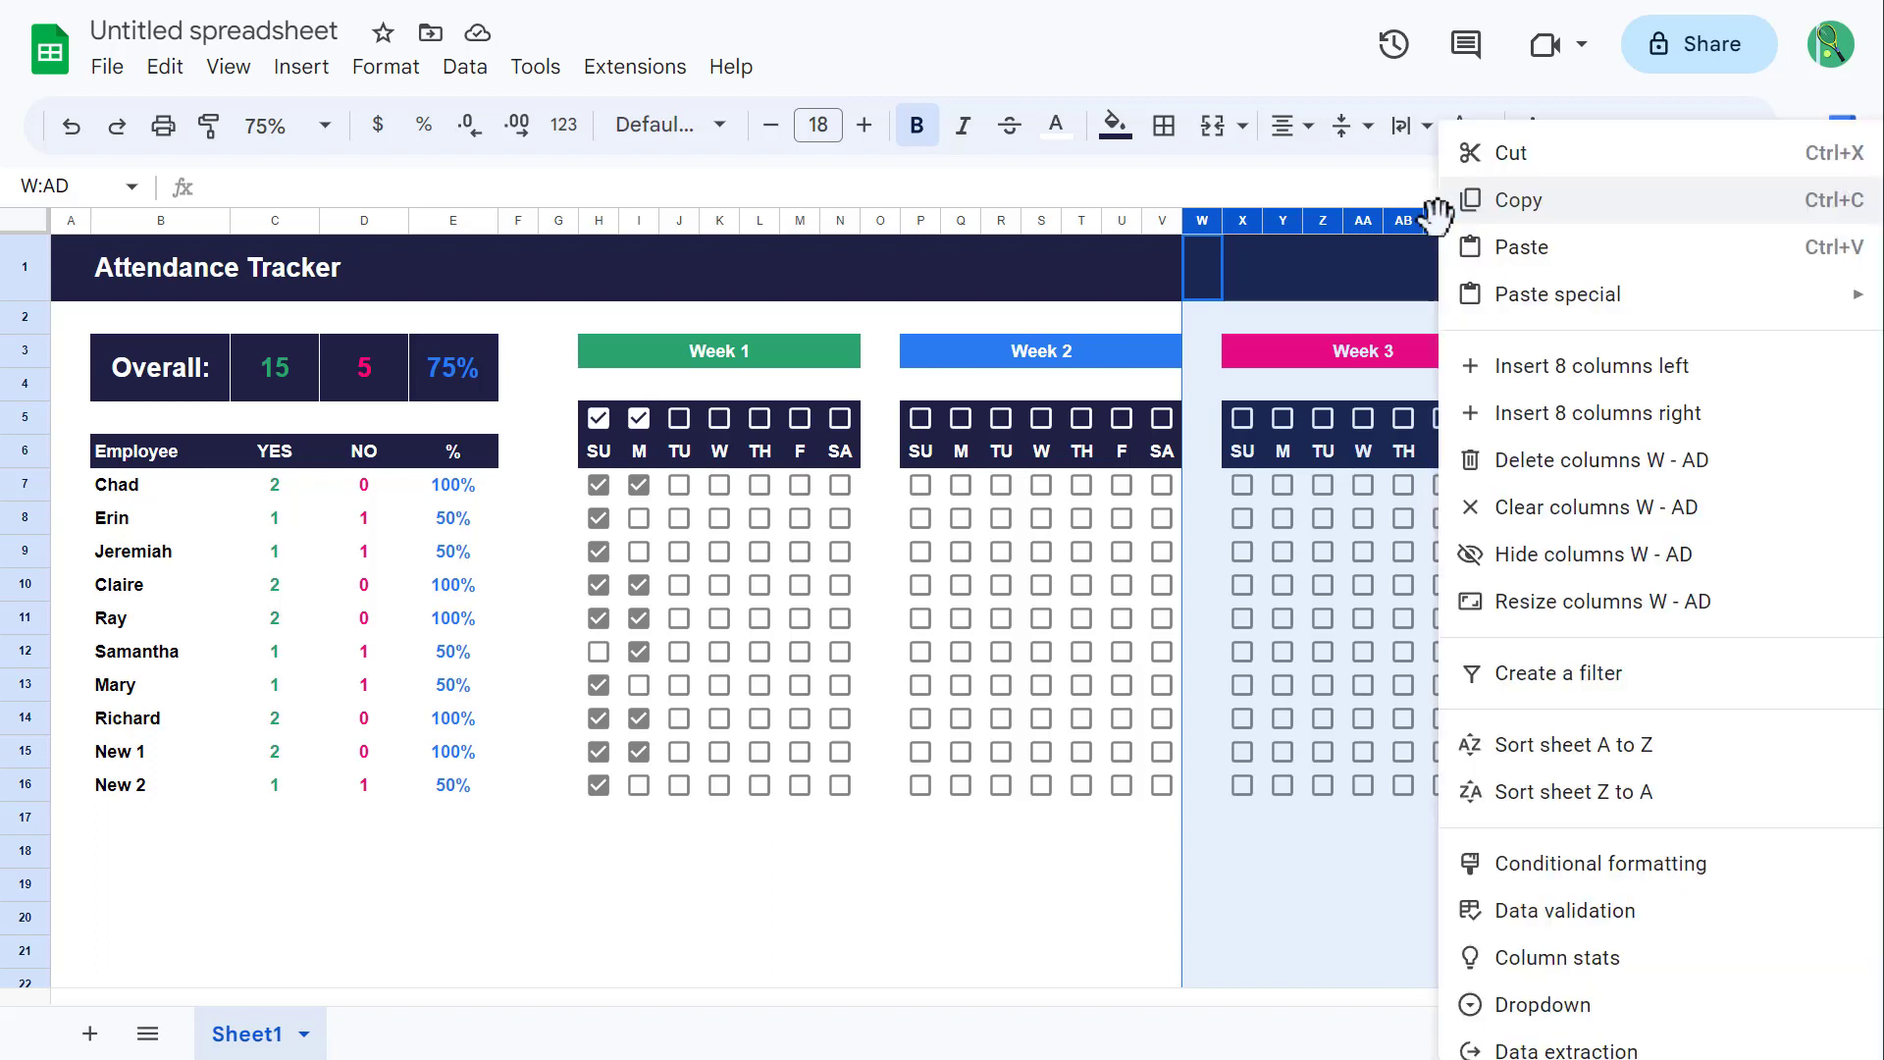
{"action": "left_click", "coordinate": [1543, 371]}
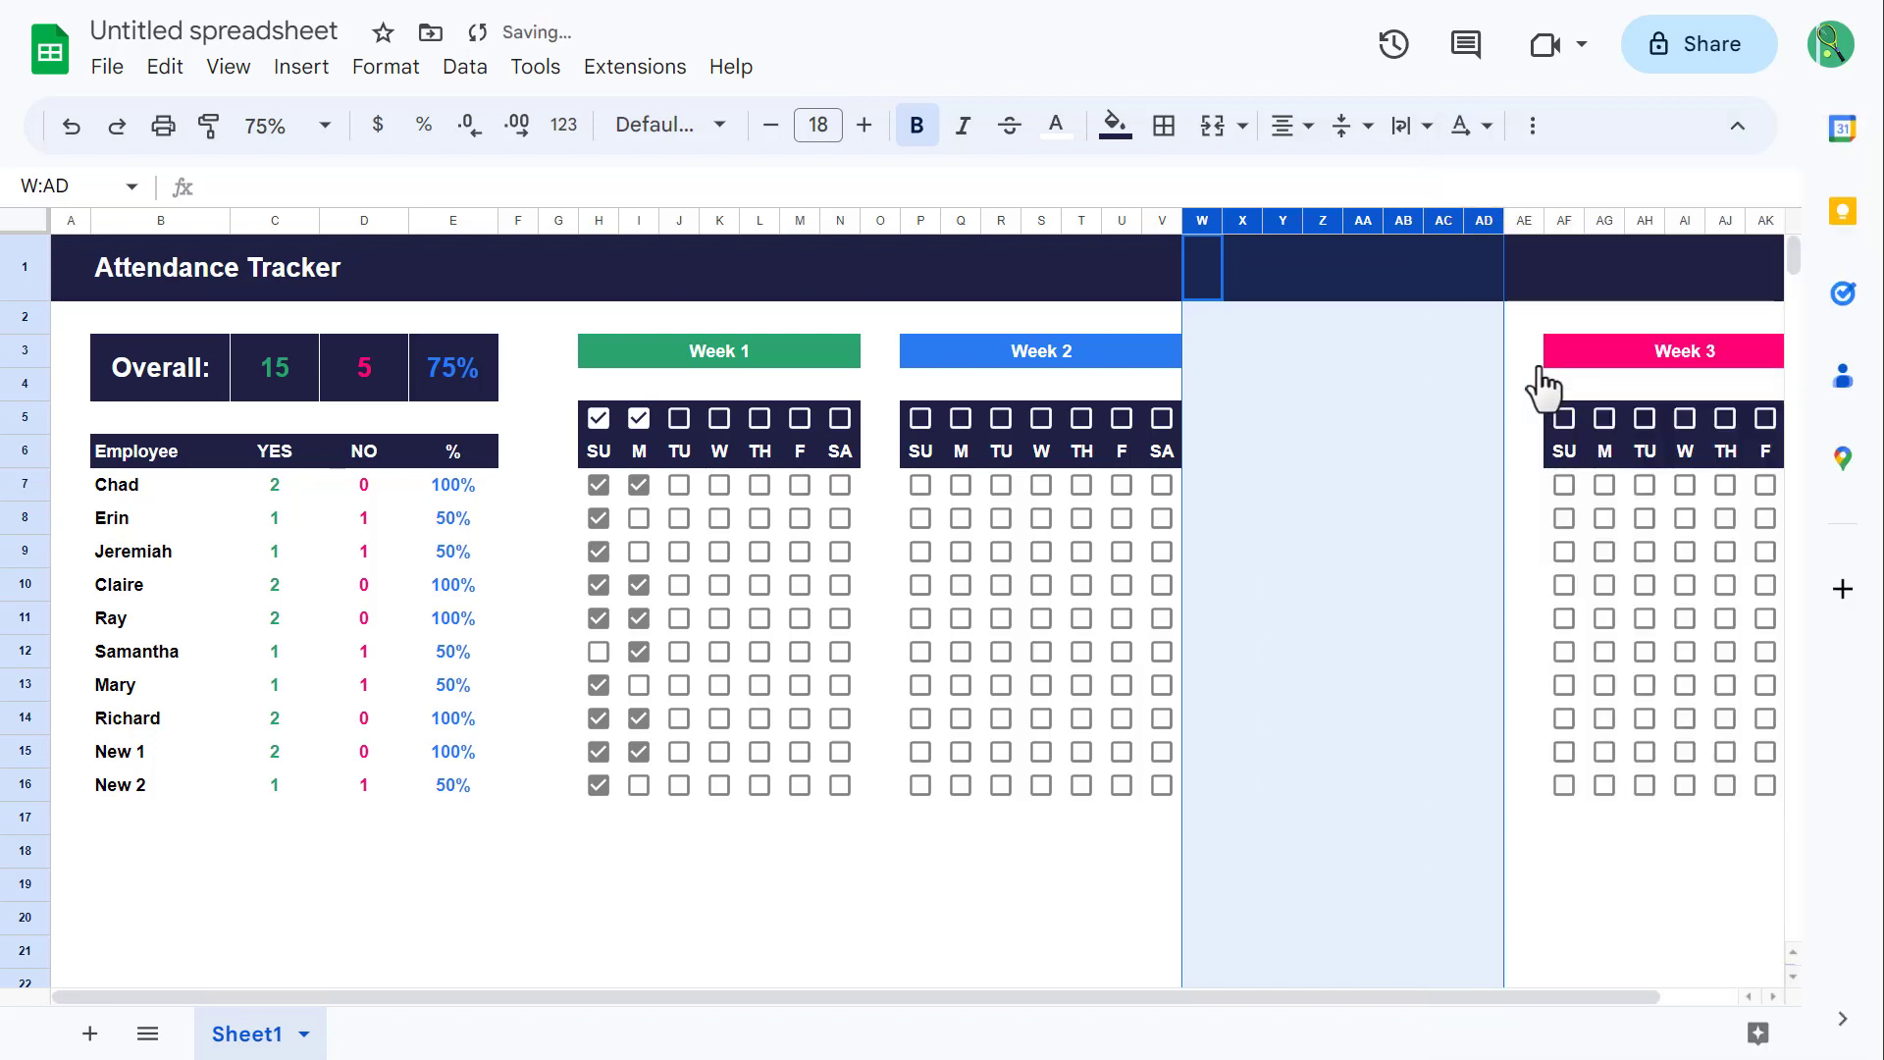
{"action": "left_click_drag", "start_coordinate": [1574, 358], "coordinate": [1605, 775]}
{"action": "key", "text": "ctrl+c"}
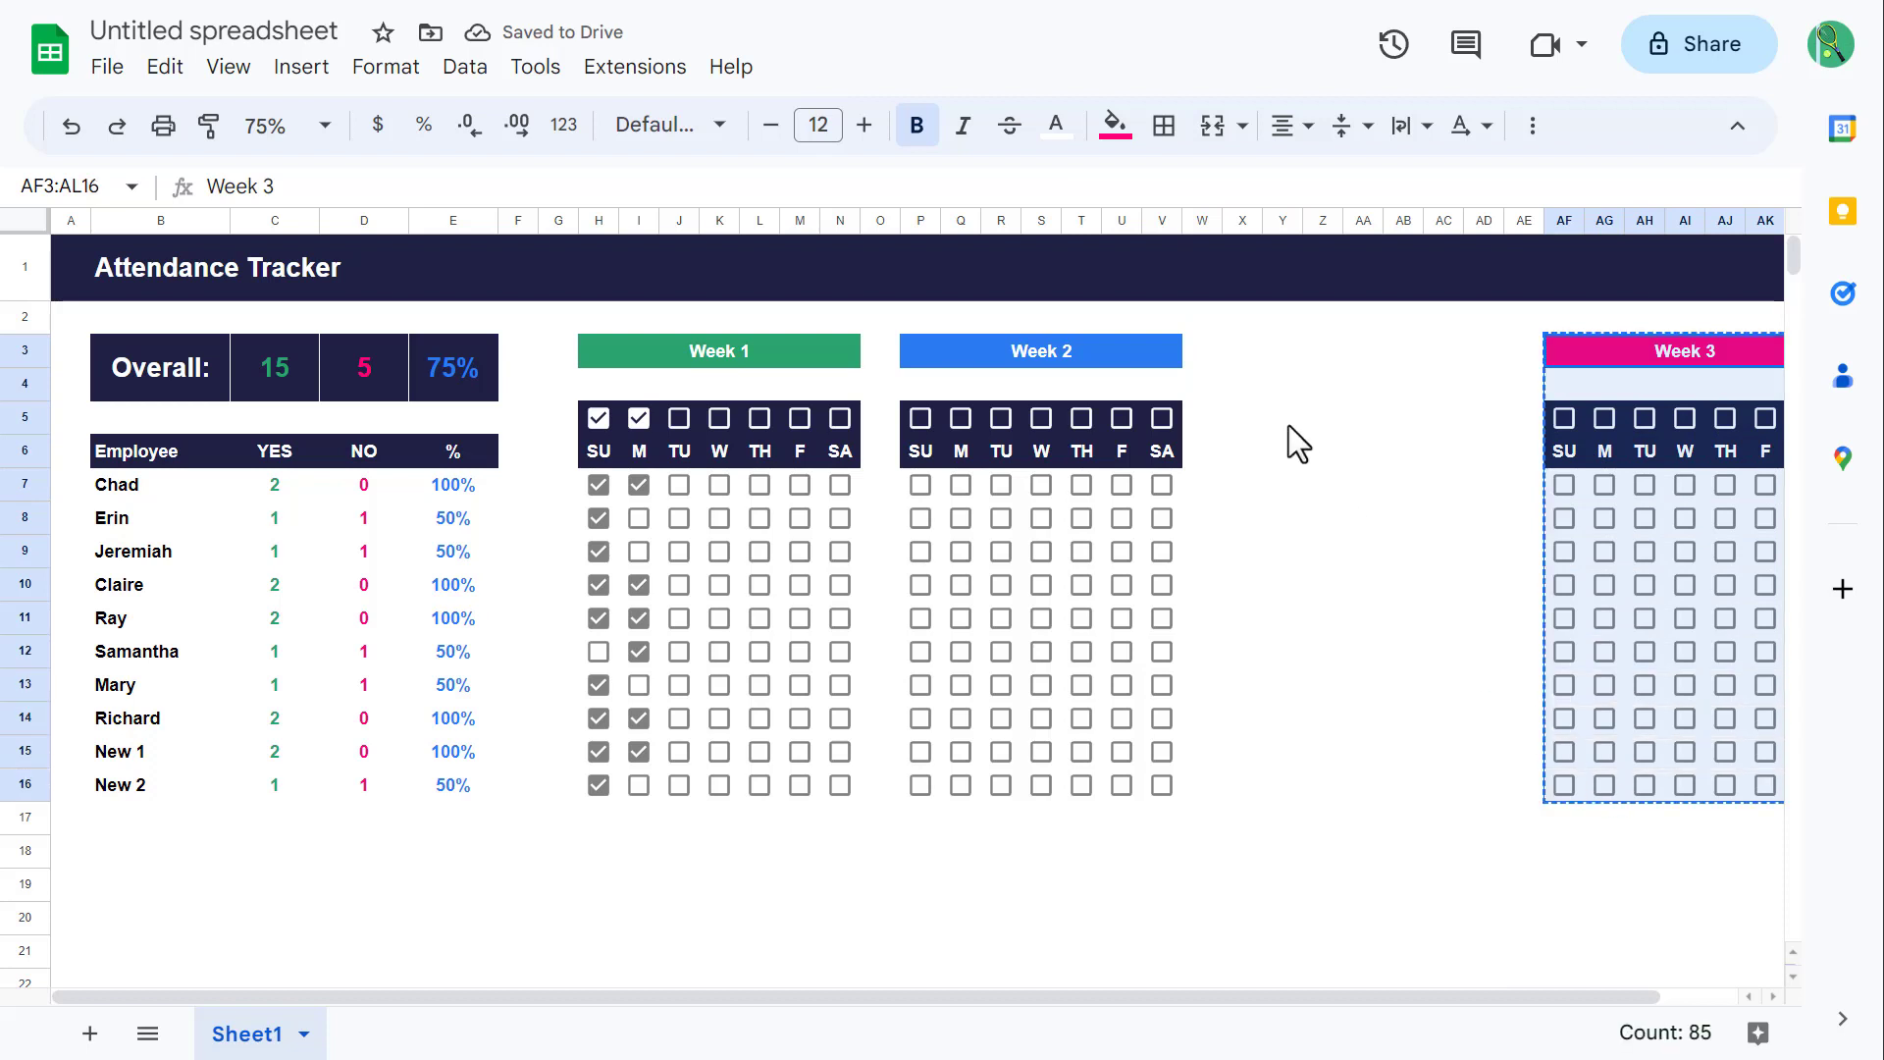
{"action": "left_click", "coordinate": [1240, 357]}
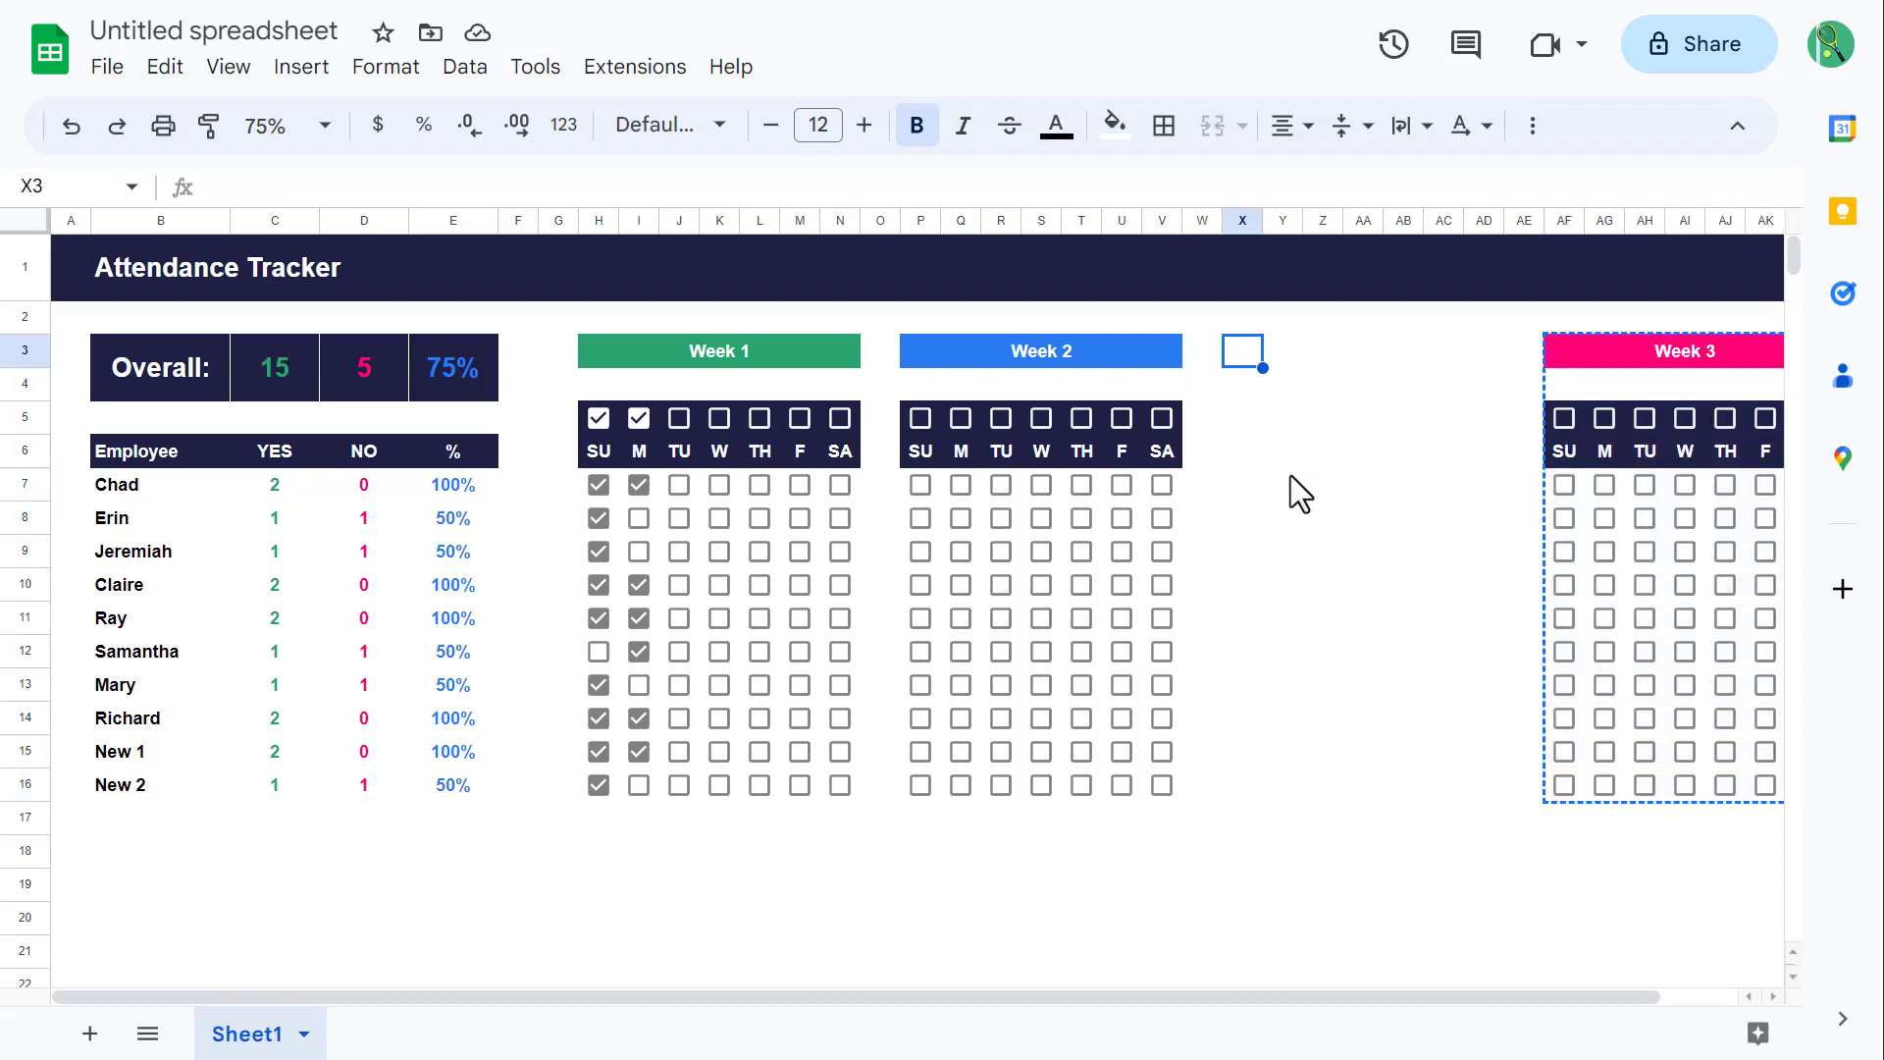
{"action": "key", "text": "ctrl+v"}
{"action": "left_click", "coordinate": [1415, 351]}
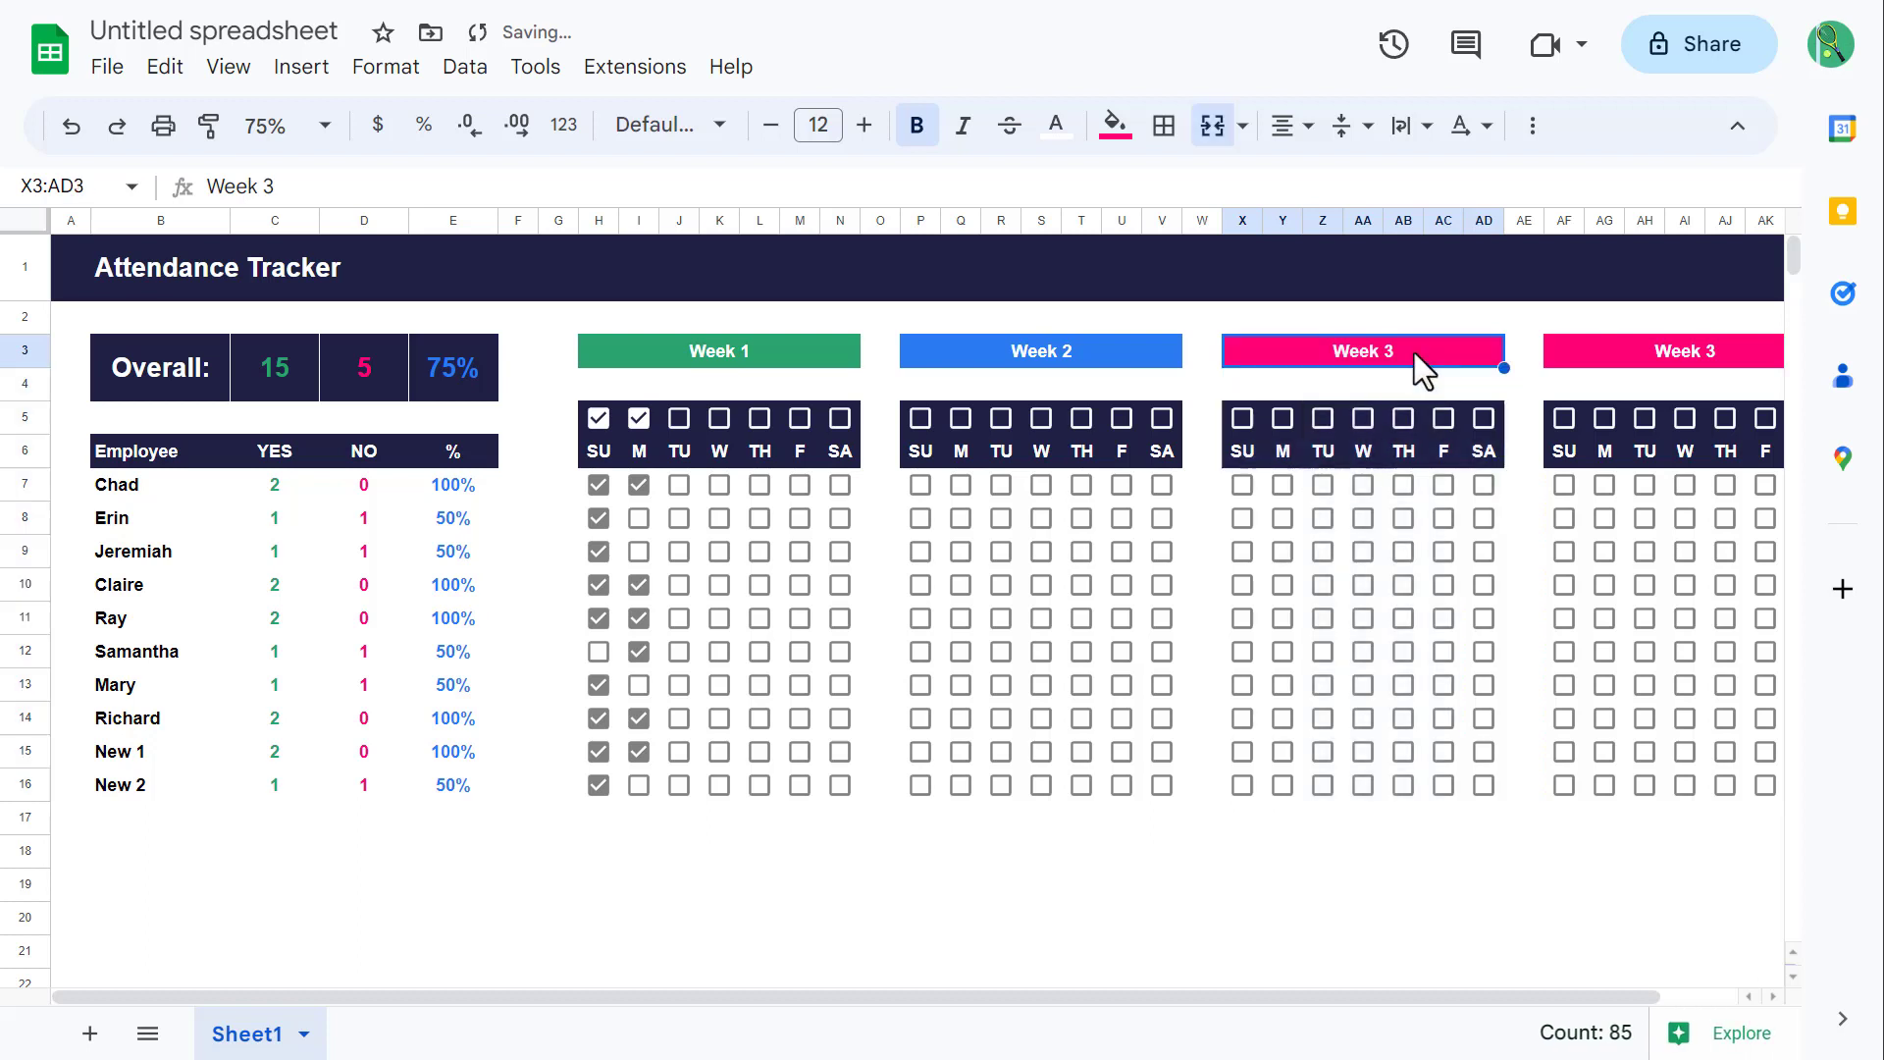
Step: Rename the right-hand copy 'Week 4' with a blue header, and mark Week 3 Sunday counted
{"action": "double_click", "coordinate": [1723, 355]}
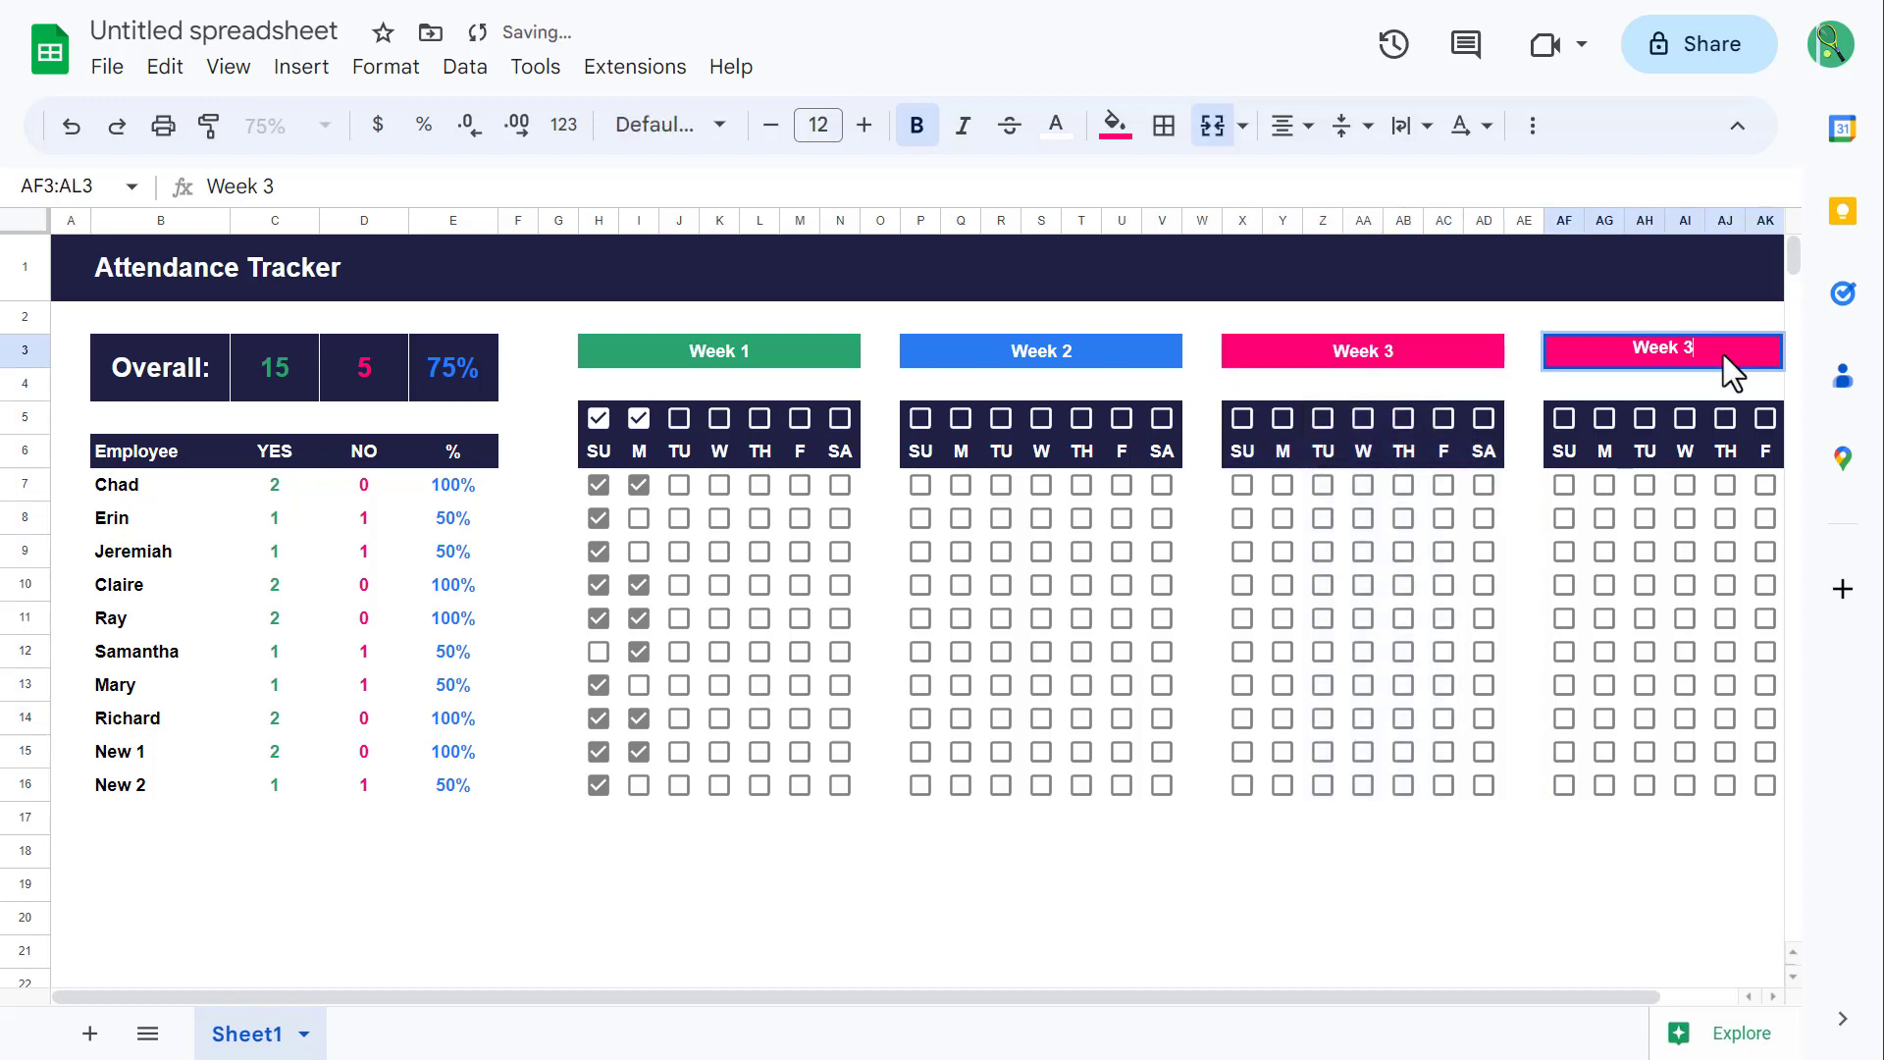
{"action": "key", "text": "BackSpace"}
{"action": "type", "text": "4"}
{"action": "key", "text": "Return"}
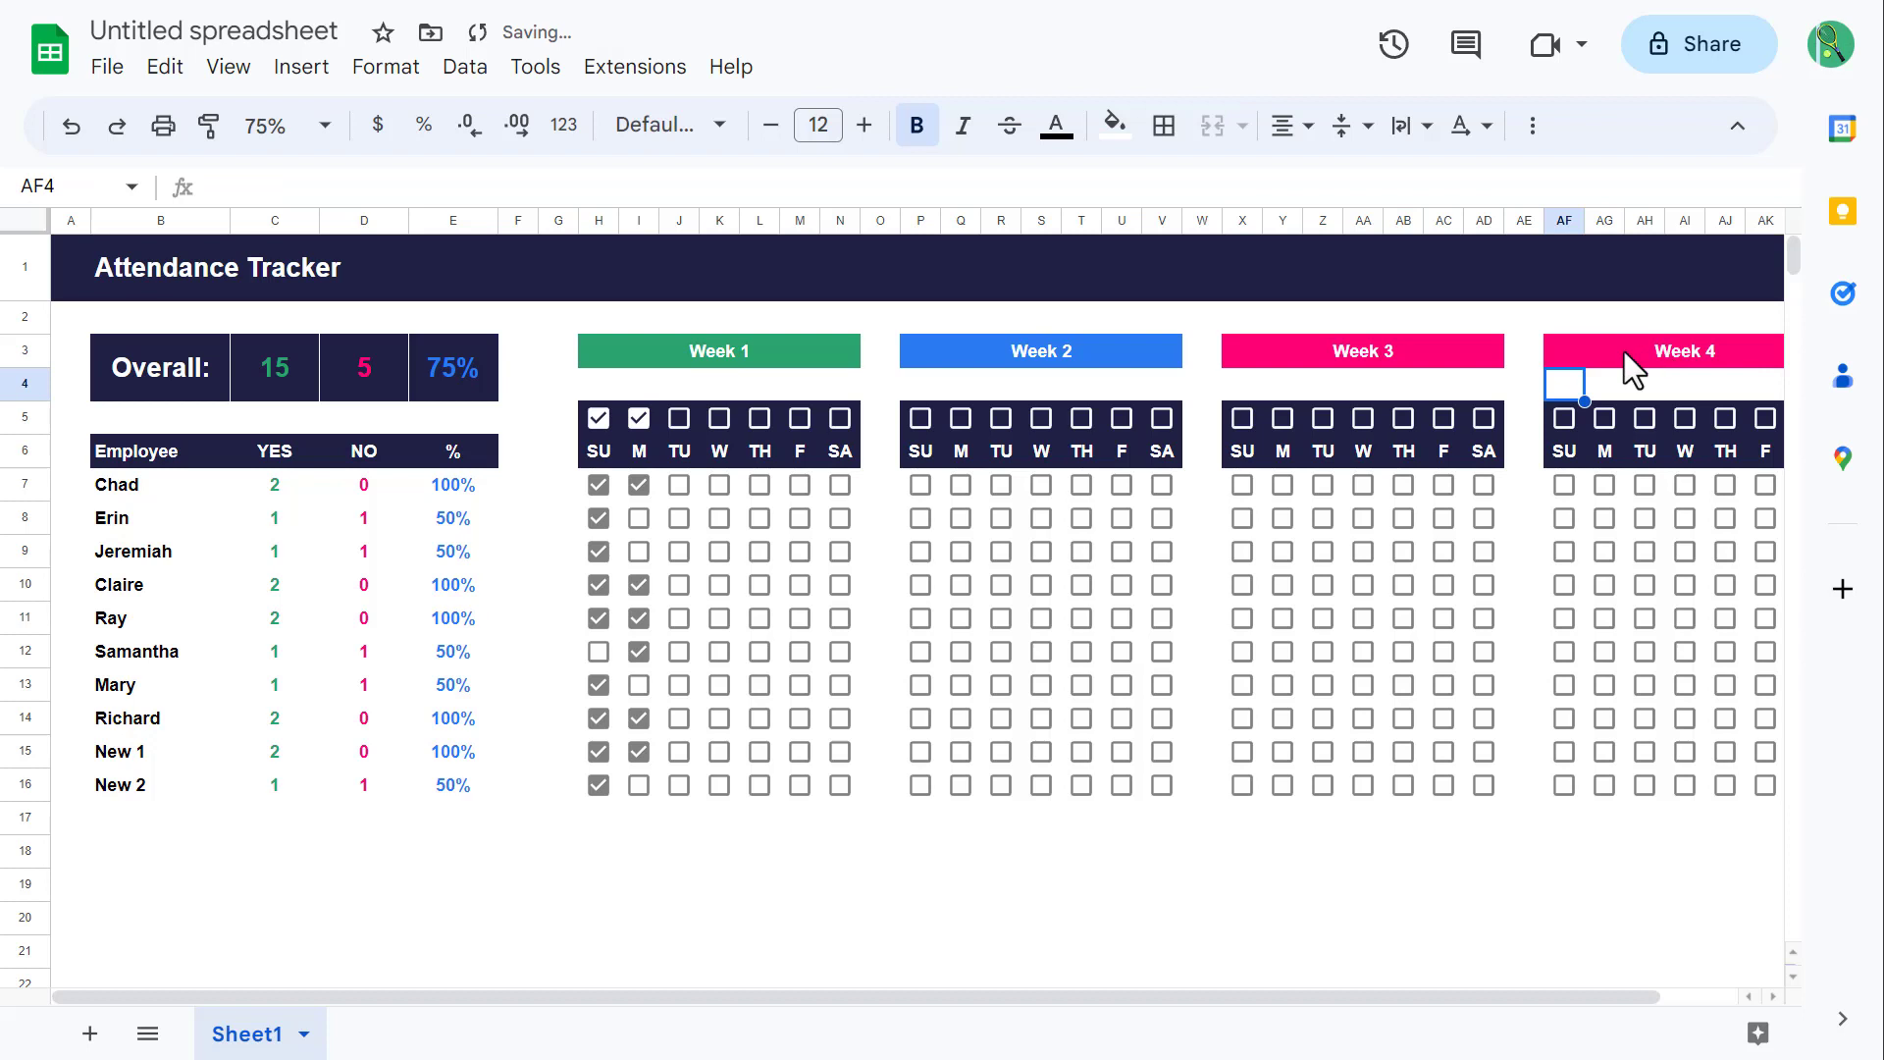
{"action": "left_click", "coordinate": [1598, 351]}
{"action": "left_click", "coordinate": [1115, 126]}
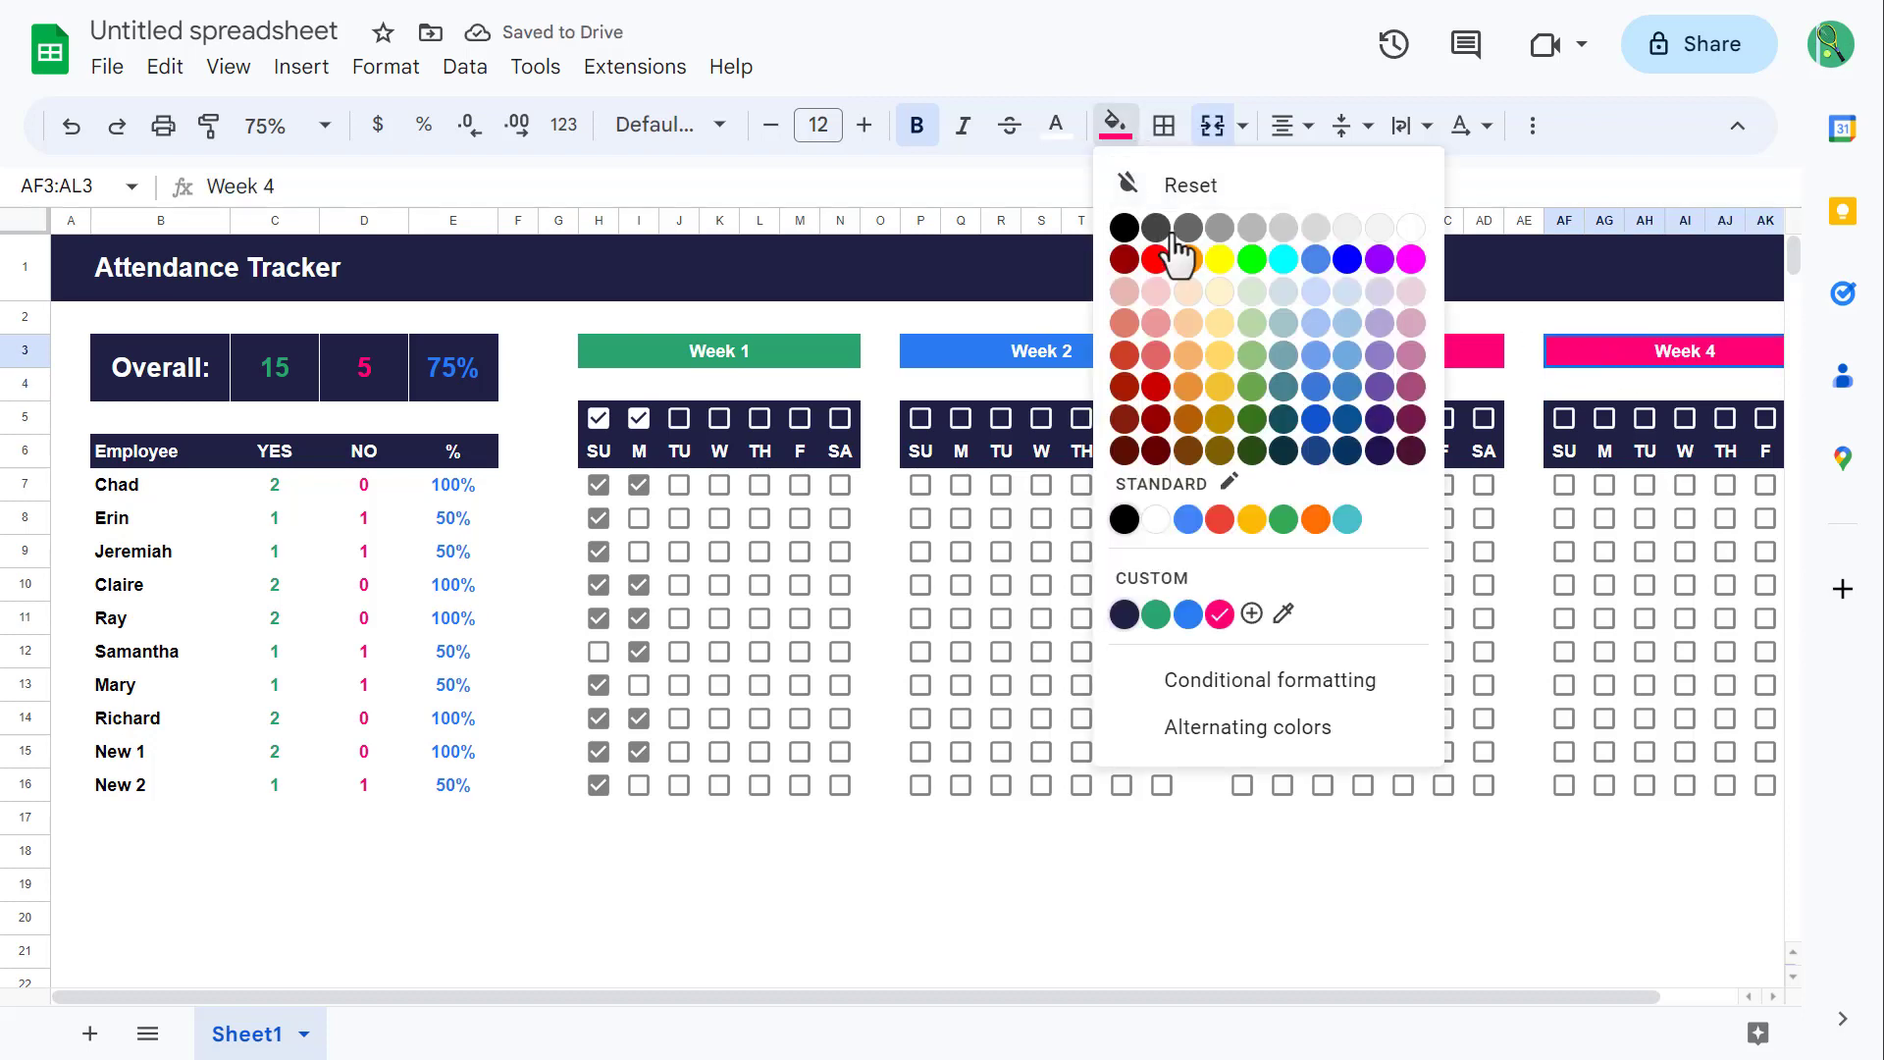
{"action": "left_click", "coordinate": [1187, 615]}
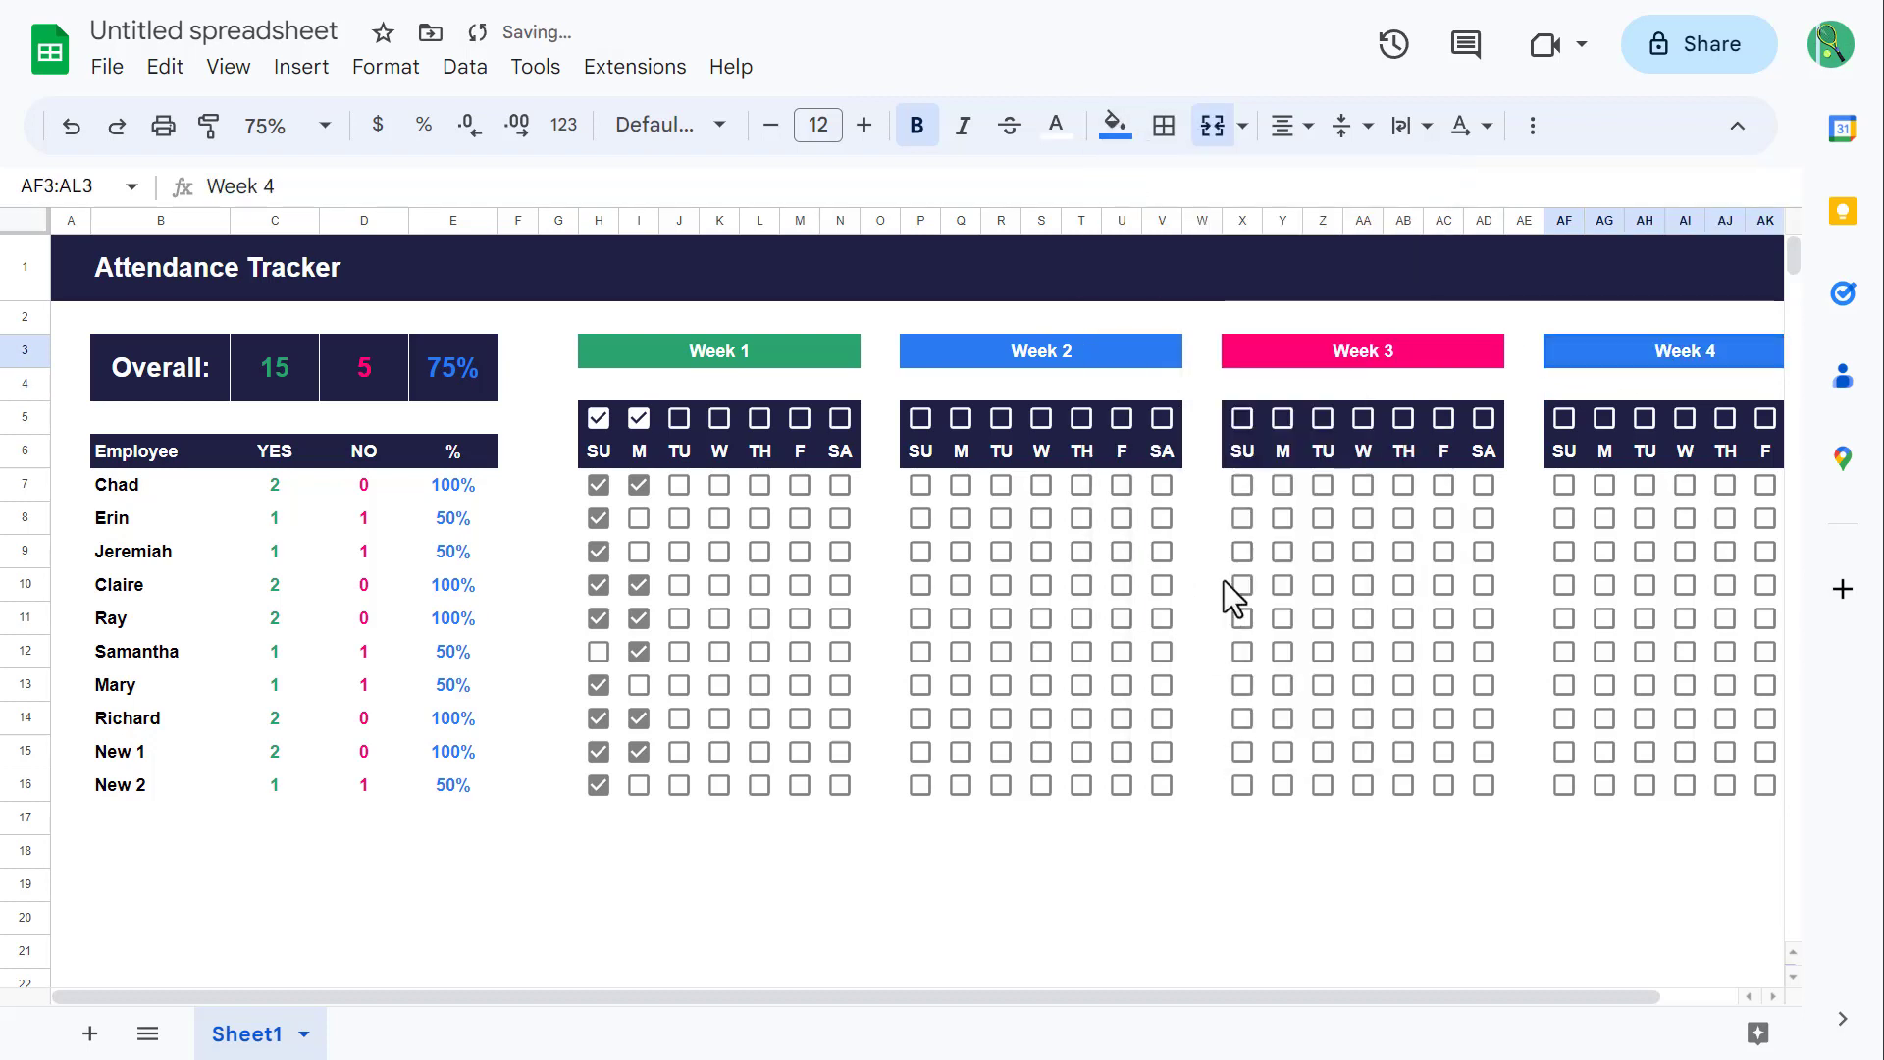
{"action": "left_click", "coordinate": [1242, 416]}
Step: Mark Week 3 Monday as counted and tick Sunday/Monday attendance for rows 7–11
{"action": "left_click", "coordinate": [1282, 418]}
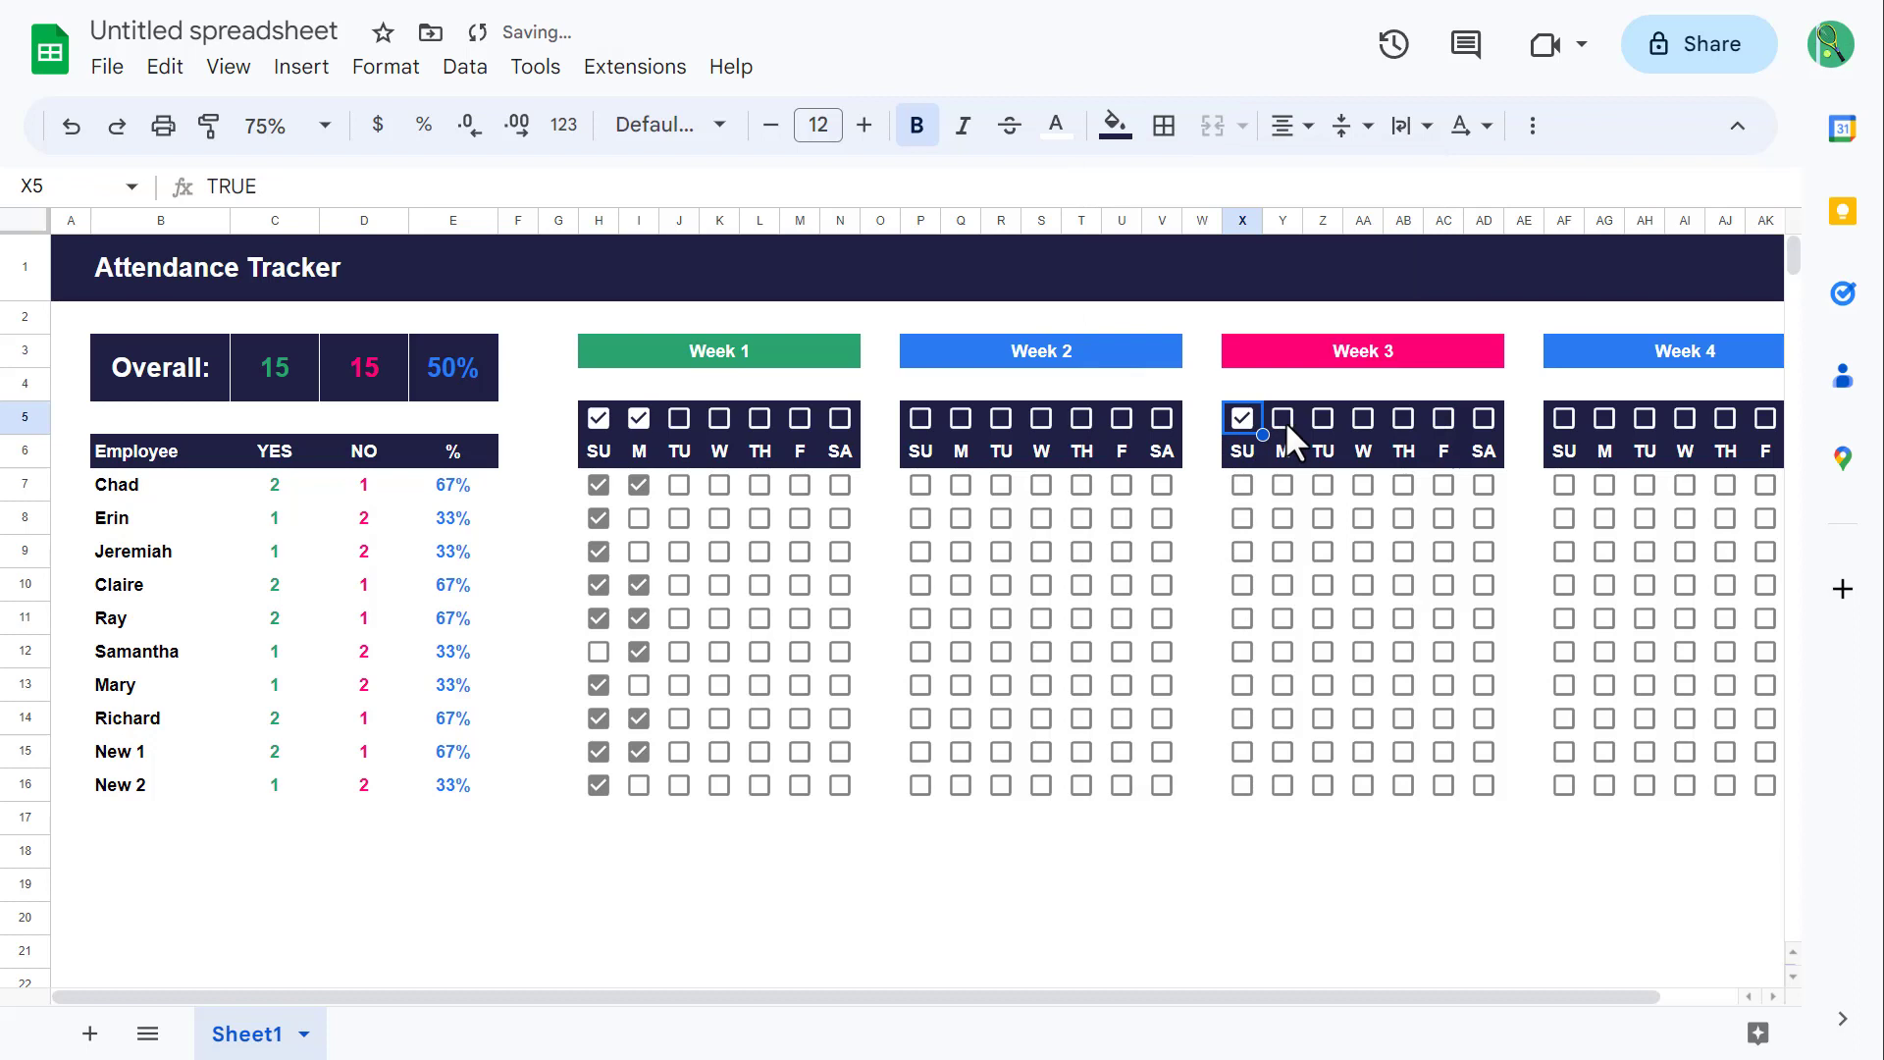
{"action": "left_click", "coordinate": [1242, 484]}
{"action": "left_click", "coordinate": [1280, 485]}
{"action": "left_click", "coordinate": [1242, 518]}
{"action": "left_click", "coordinate": [1242, 551]}
{"action": "left_click", "coordinate": [1242, 586]}
{"action": "left_click", "coordinate": [1278, 585]}
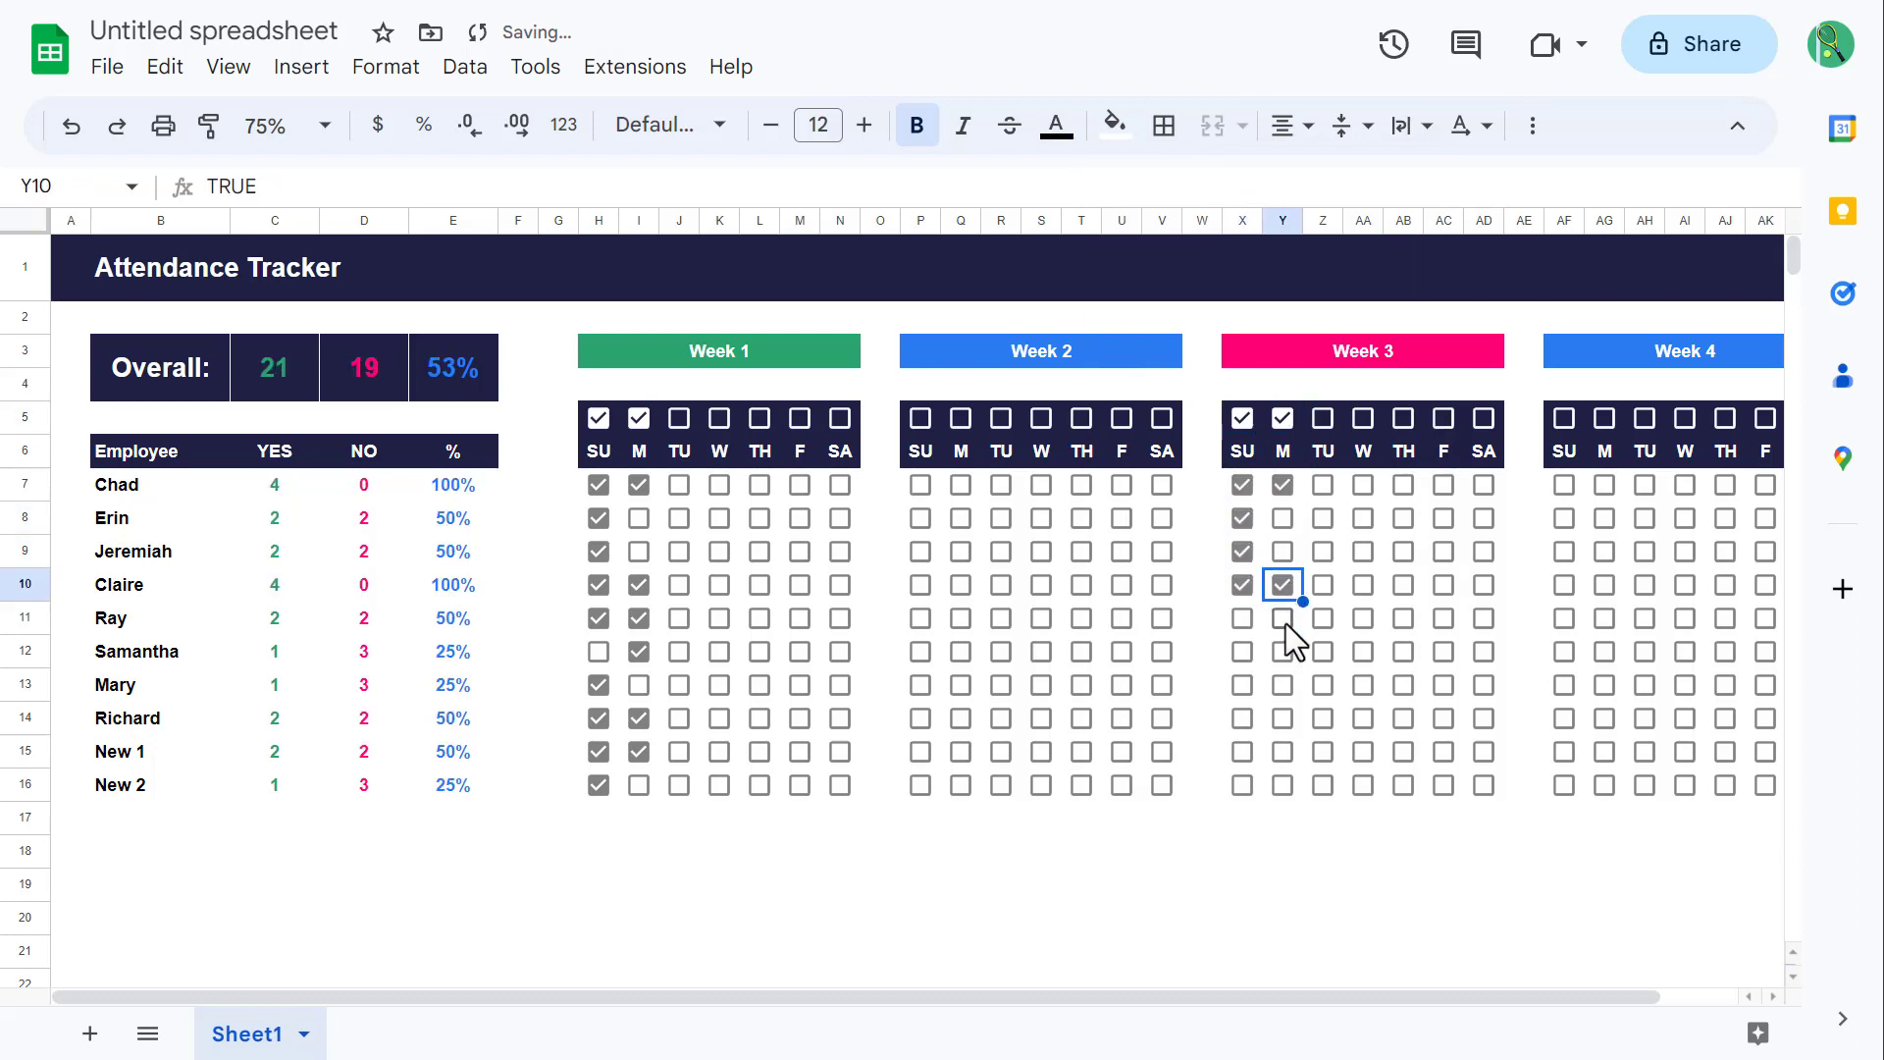
{"action": "left_click", "coordinate": [1284, 619]}
{"action": "left_click", "coordinate": [1246, 616]}
Step: Tick Week 3 Sunday/Monday attendance for rows 12–14, New 1 and New 2
{"action": "left_click", "coordinate": [1242, 651]}
{"action": "left_click", "coordinate": [1283, 651]}
{"action": "left_click", "coordinate": [1243, 684]}
{"action": "left_click", "coordinate": [1242, 718]}
{"action": "left_click", "coordinate": [1282, 751]}
{"action": "left_click", "coordinate": [1242, 751]}
{"action": "left_click", "coordinate": [1243, 784]}
{"action": "left_click", "coordinate": [1282, 785]}
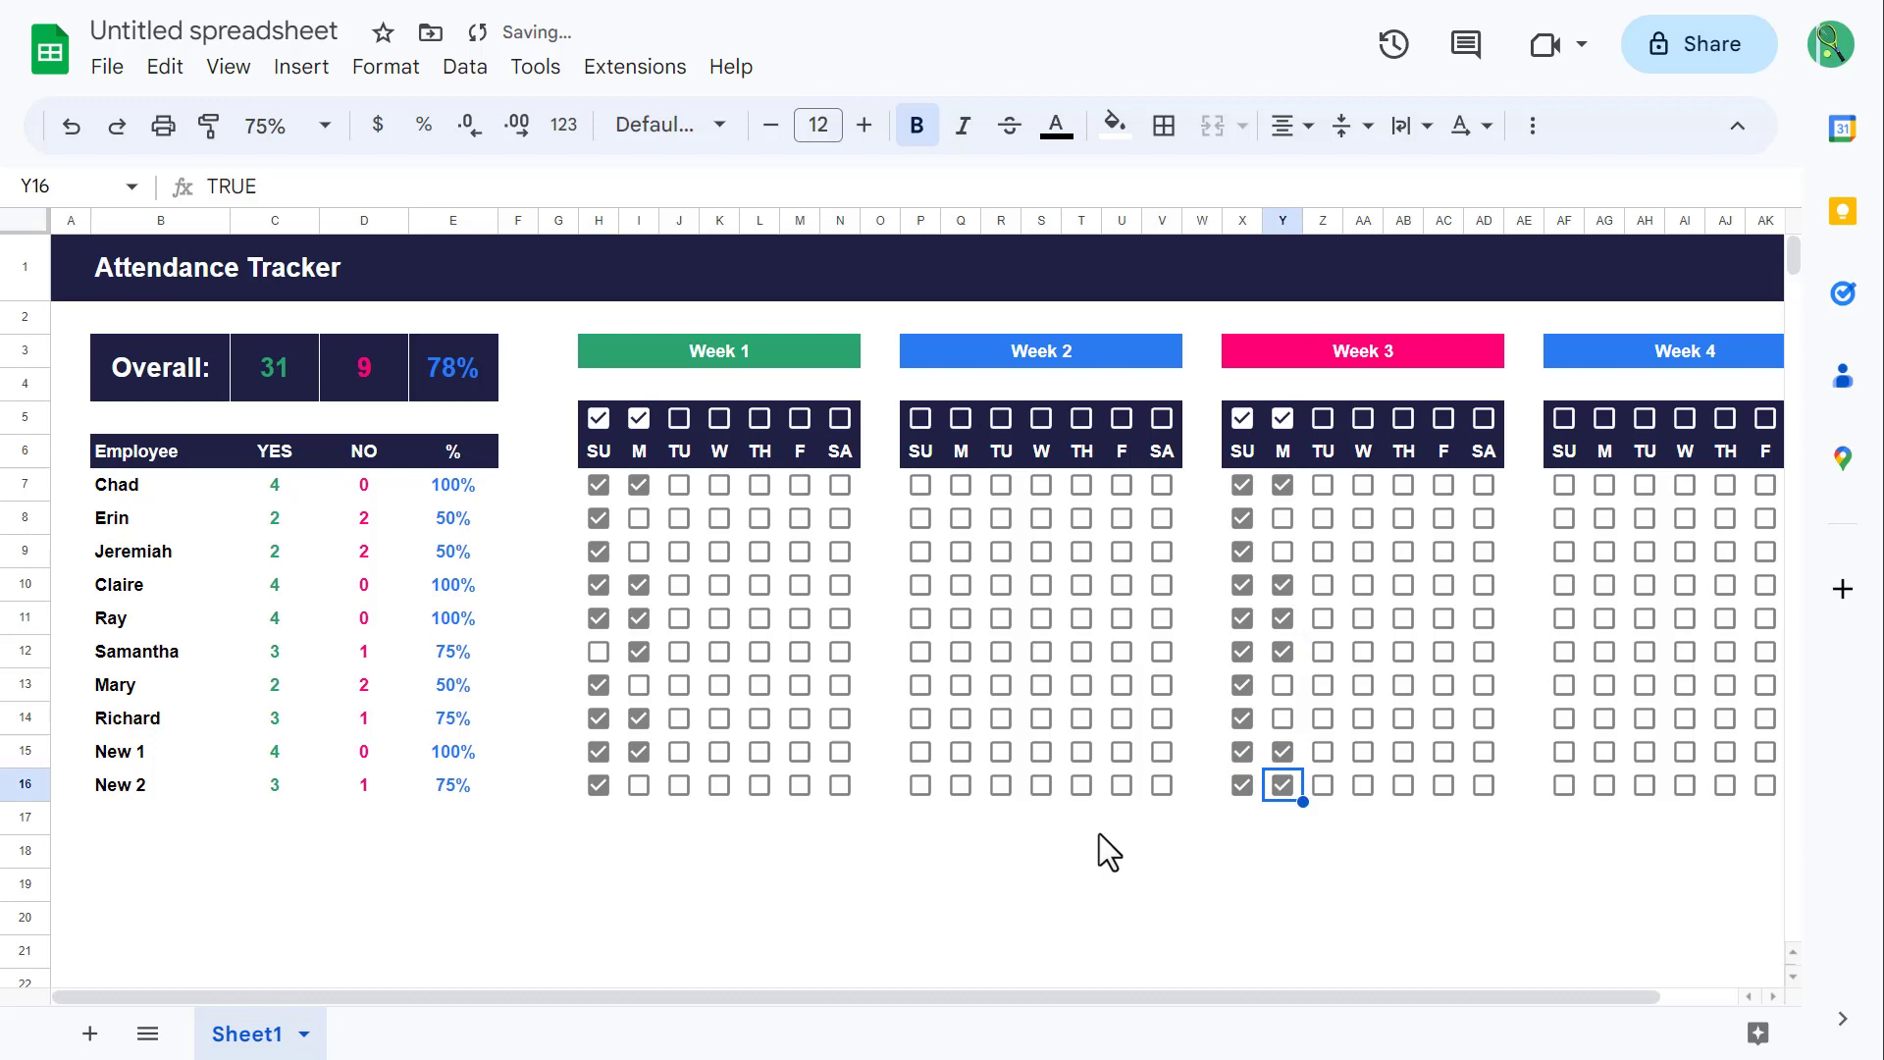
{"action": "left_click", "coordinate": [196, 858]}
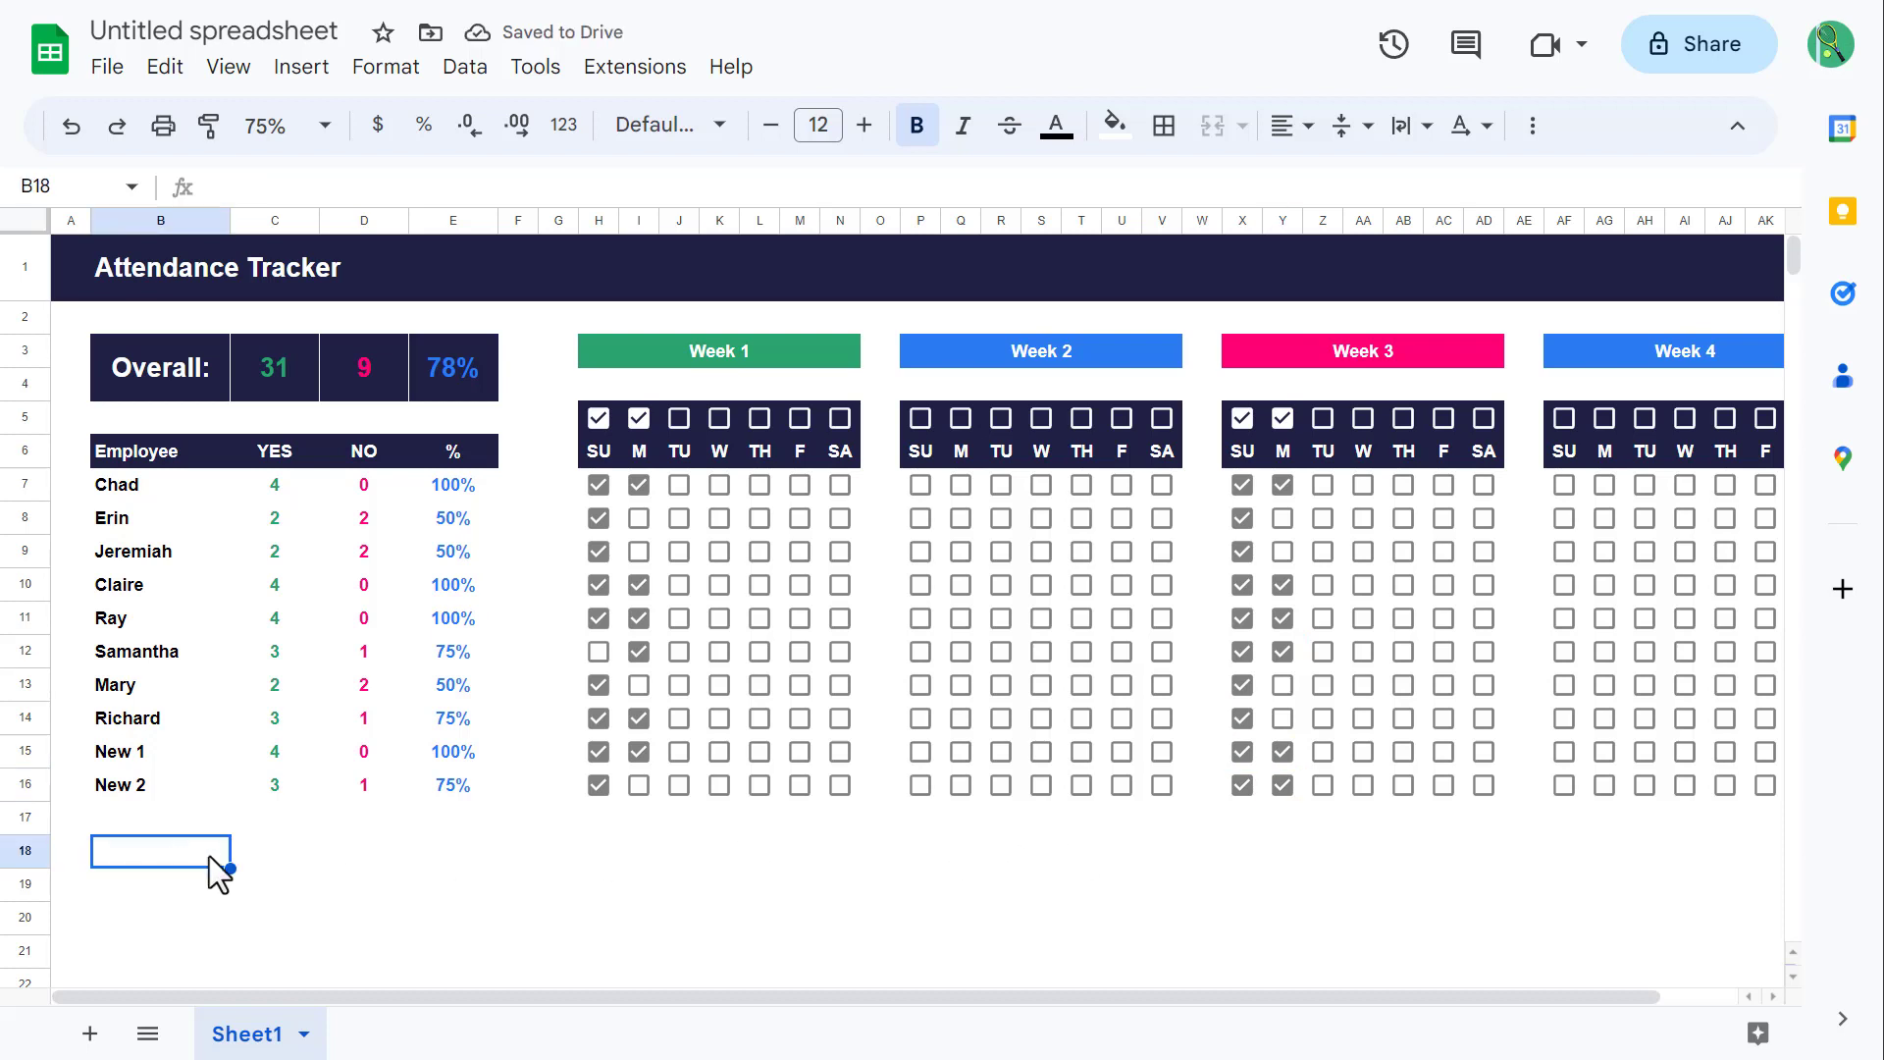